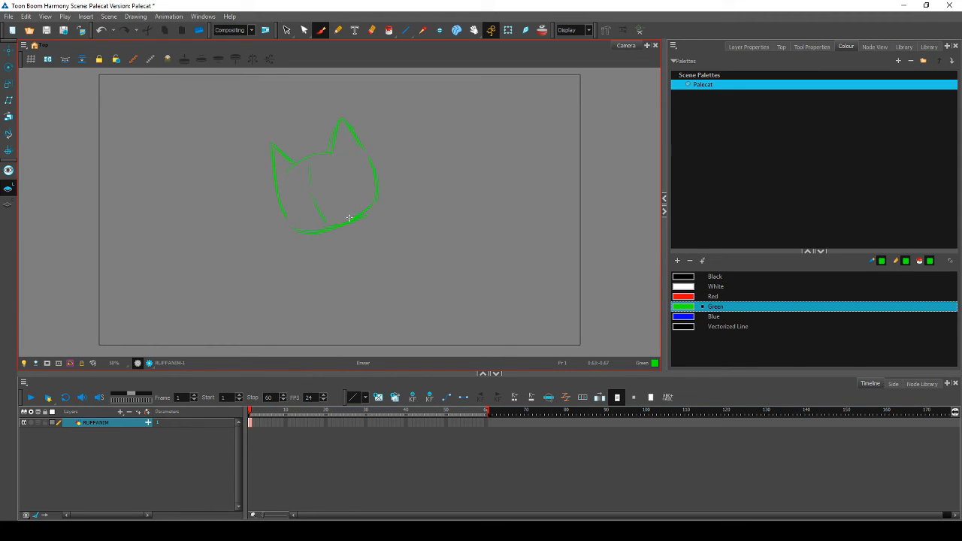
Step: Sketch the cape below the cat's head, with a long back edge, a diagonal front edge and fold lines near the neck
drag(351, 218, 366, 210)
mouse_move(376, 214)
mouse_down()
mouse_move(392, 257)
mouse_move(391, 329)
mouse_up()
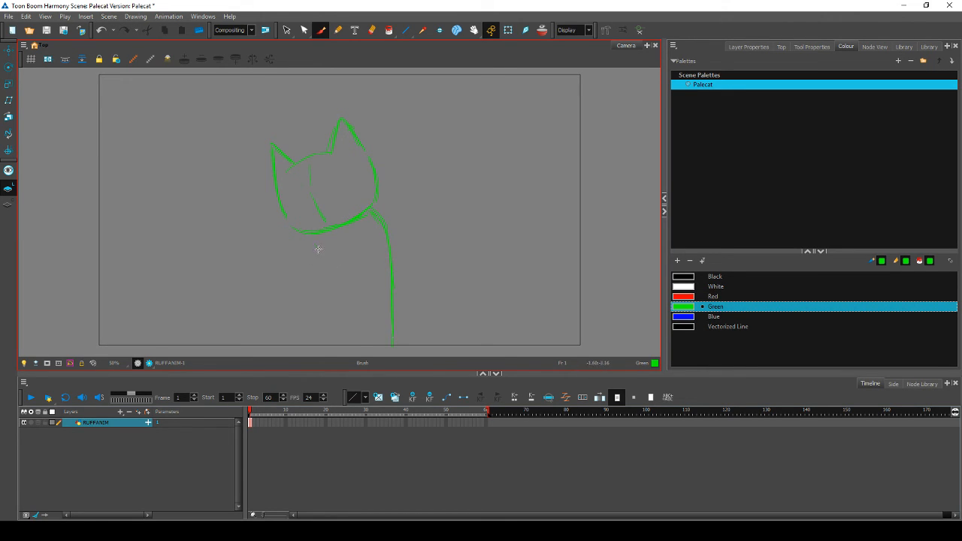
mouse_move(316, 242)
mouse_down()
mouse_move(374, 311)
mouse_move(349, 258)
mouse_move(379, 256)
mouse_move(388, 237)
mouse_move(394, 331)
mouse_up()
drag(389, 284, 403, 346)
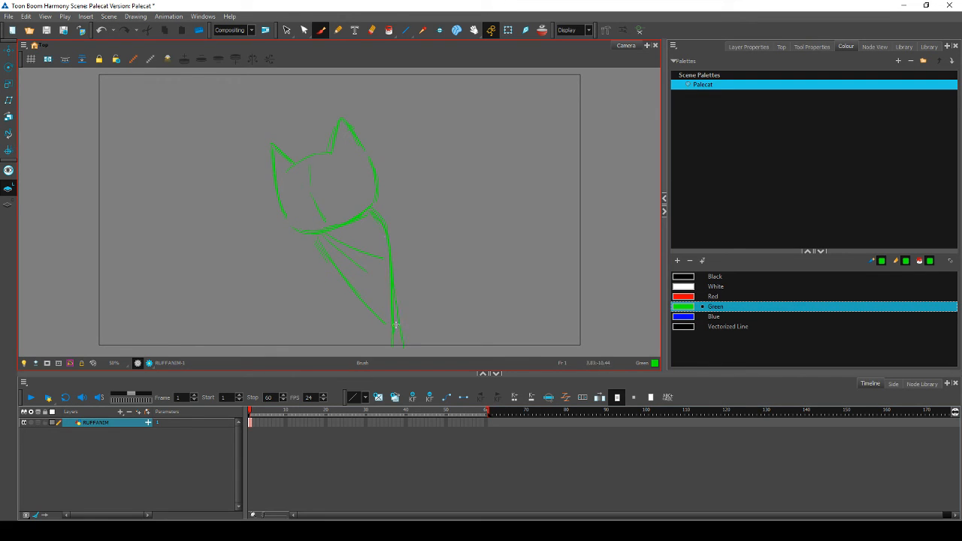
drag(394, 311, 398, 333)
Step: Sketch two arms reaching down from the neck in front of the cape, ending in round fists
drag(313, 235, 284, 324)
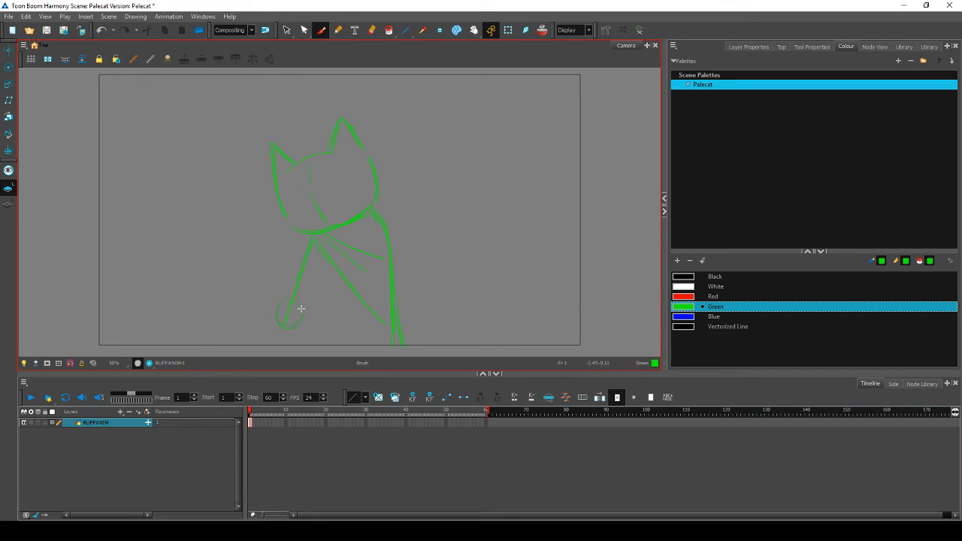
drag(302, 309, 276, 308)
drag(280, 299, 278, 307)
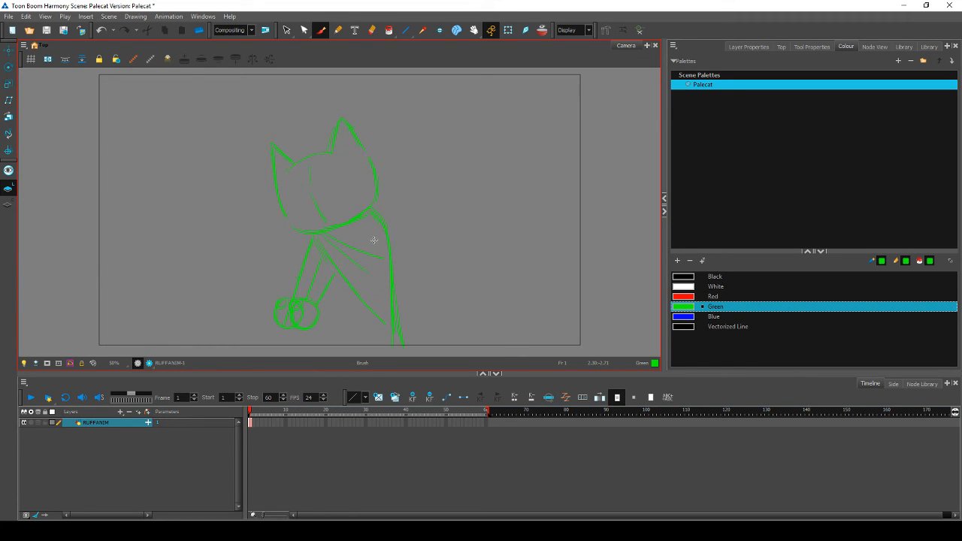
Step: Select both arms with their fists and scale them down slightly toward the body
click(287, 30)
mouse_move(301, 258)
mouse_down()
mouse_move(336, 321)
mouse_move(300, 259)
mouse_up()
drag(337, 230, 323, 257)
drag(304, 312, 318, 299)
click(444, 226)
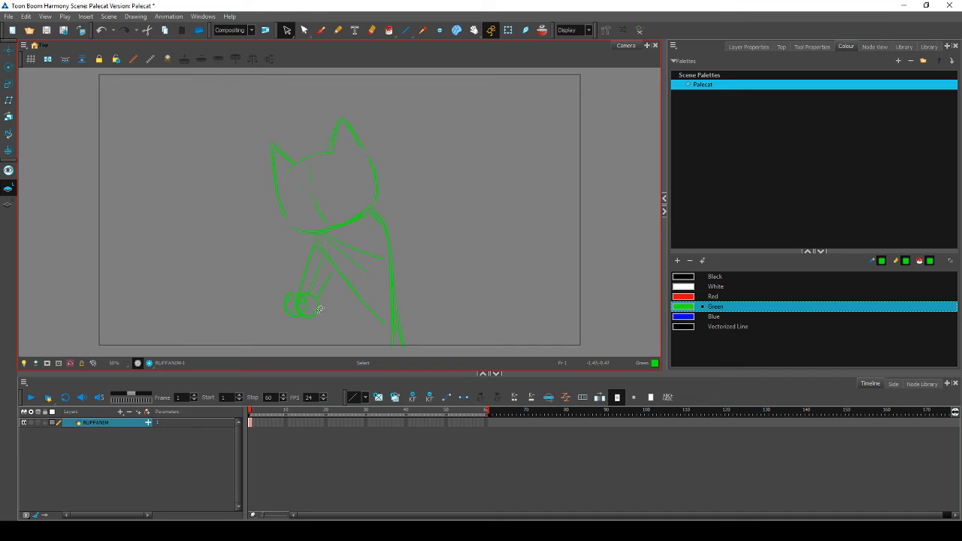
click(321, 30)
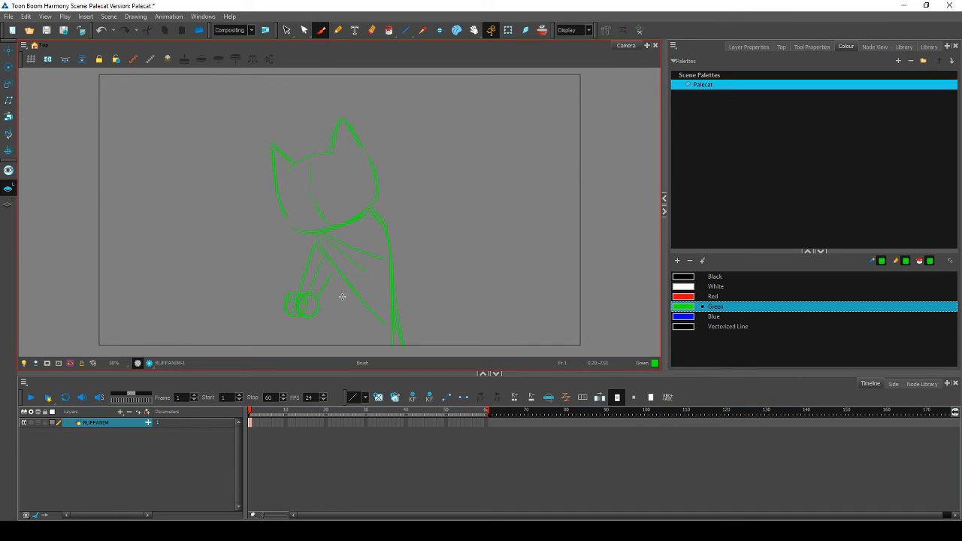
mouse_move(332, 299)
mouse_down()
mouse_move(345, 294)
mouse_move(332, 314)
mouse_up()
mouse_move(332, 285)
mouse_down()
mouse_move(353, 300)
mouse_move(353, 291)
mouse_move(352, 307)
mouse_move(334, 291)
mouse_move(332, 299)
mouse_move(332, 314)
mouse_up()
mouse_move(335, 282)
mouse_down()
mouse_move(352, 288)
mouse_move(330, 296)
mouse_move(340, 303)
mouse_up()
mouse_move(326, 292)
mouse_down()
mouse_move(322, 315)
mouse_move(368, 317)
mouse_up()
mouse_move(333, 280)
mouse_down()
mouse_move(322, 314)
mouse_move(329, 348)
mouse_move(339, 347)
mouse_up()
key(alt+e)
click(287, 30)
drag(339, 279, 356, 330)
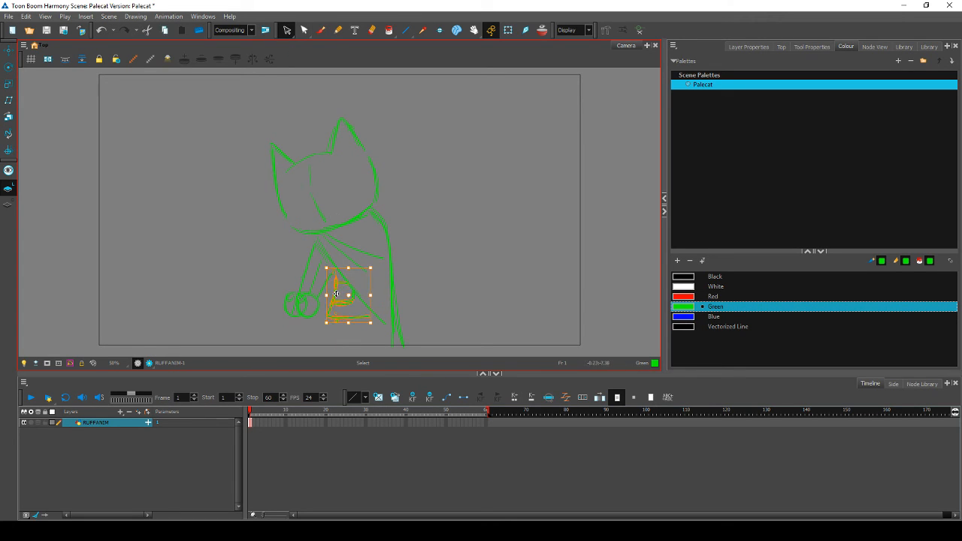
key(Delete)
Step: Sketch the torso, curved tunic hem and legs beneath the cape, and clean up the stray lines along the cape's back edge
click(321, 30)
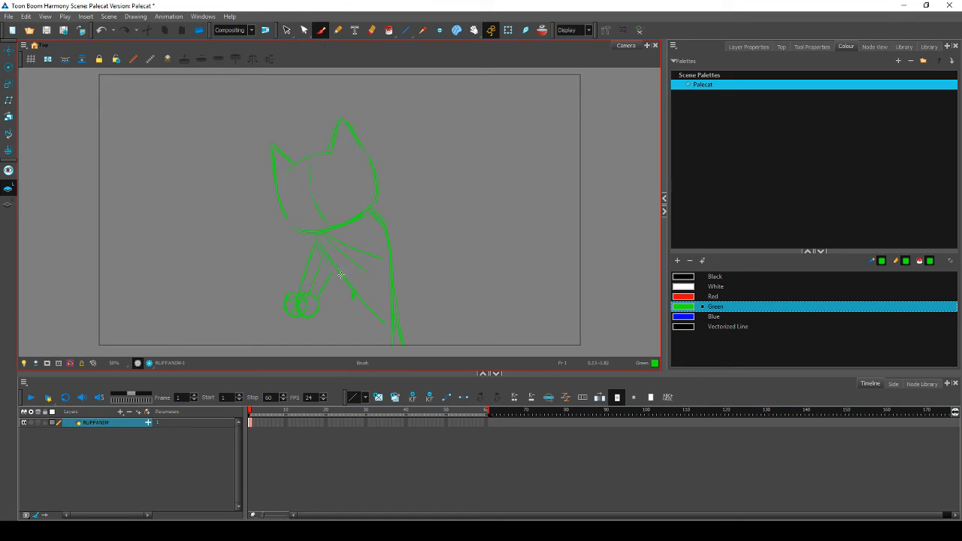
mouse_move(341, 289)
mouse_down()
mouse_move(331, 314)
mouse_move(372, 311)
mouse_move(337, 323)
mouse_move(333, 308)
mouse_move(321, 340)
mouse_move(342, 322)
mouse_move(323, 346)
mouse_up()
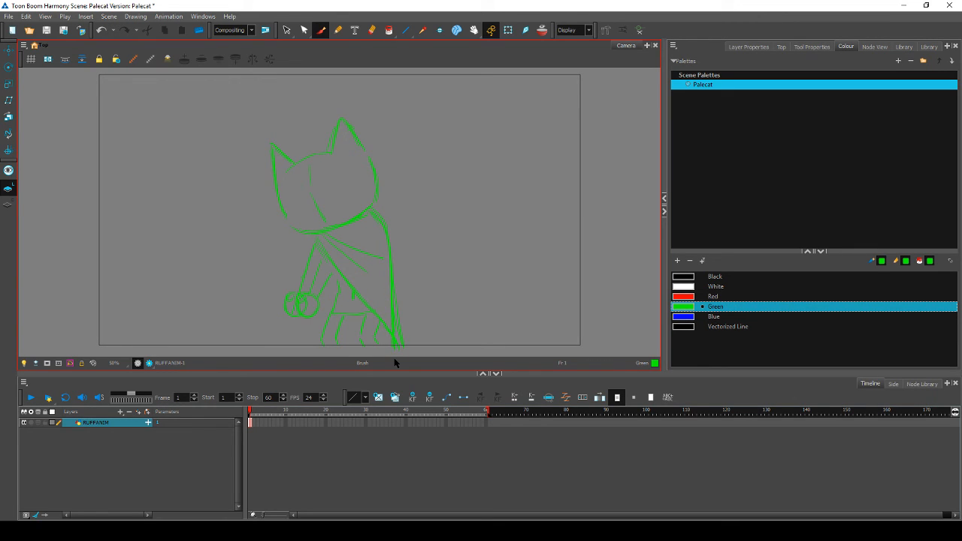
mouse_move(404, 346)
mouse_down()
mouse_move(397, 326)
mouse_move(395, 339)
mouse_move(393, 279)
mouse_up()
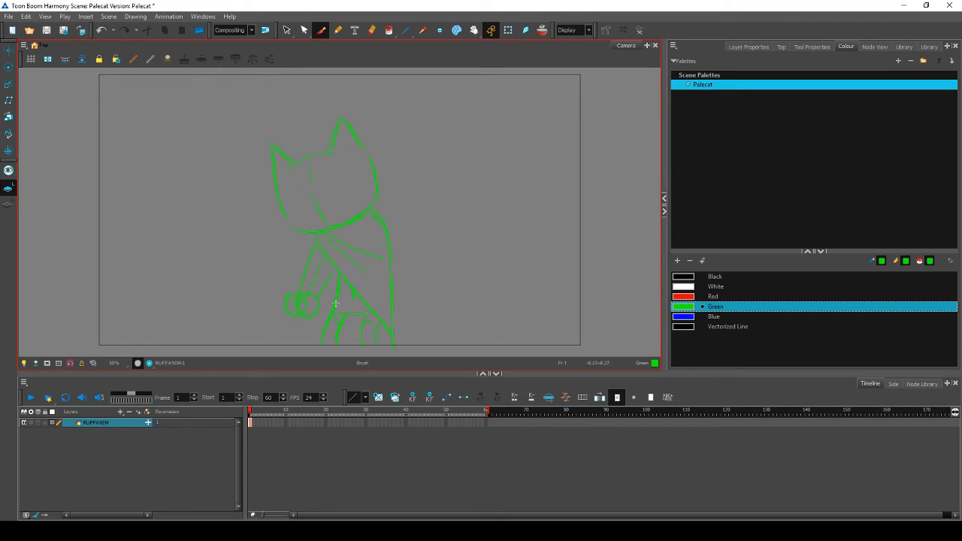
drag(339, 310, 366, 314)
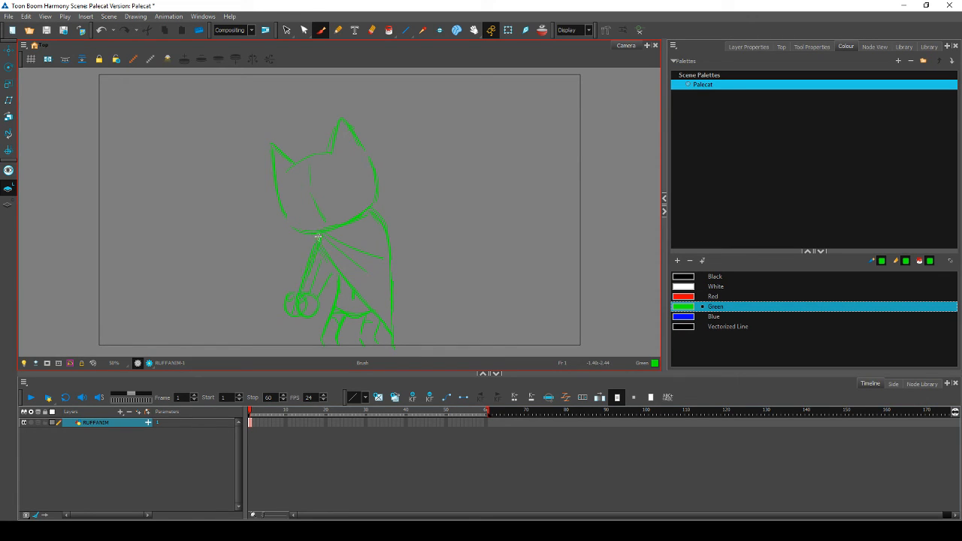
Step: Undo the last arm stroke and redraw the arm's outline from the neck to the fist
key(alt+e)
key(ctrl+z)
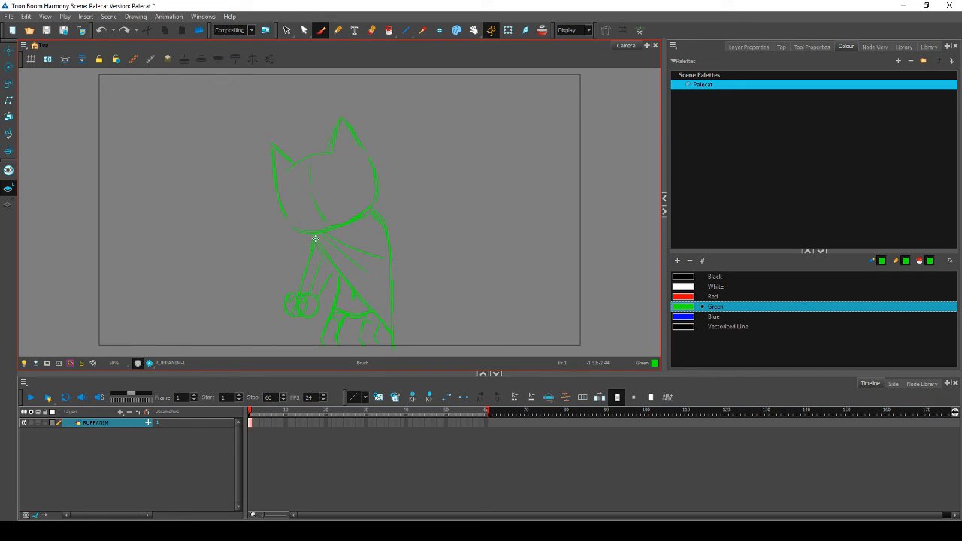
drag(315, 238, 299, 295)
Step: Sketch a sword beside the fists, with a long pointed blade angled up and away from the body and a crossguard
drag(188, 272, 256, 303)
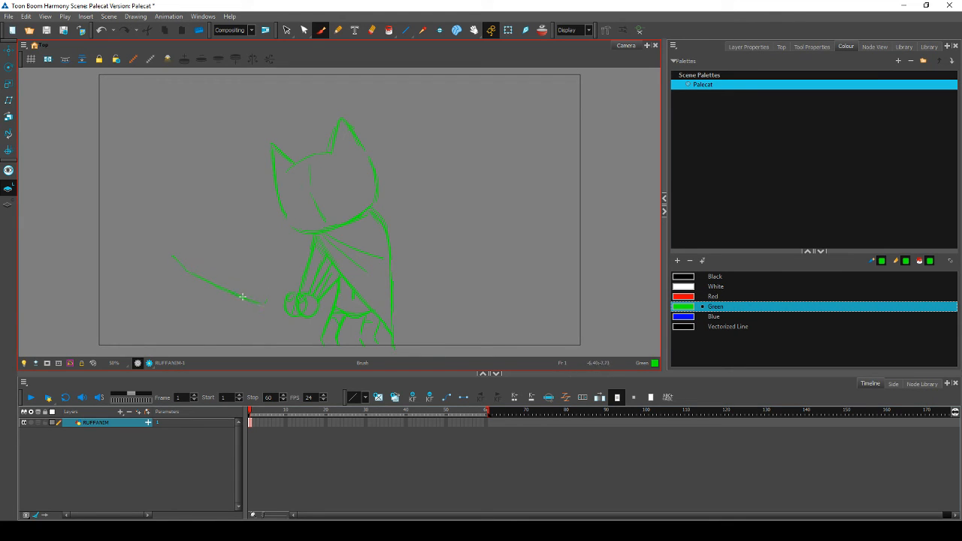
drag(175, 253, 189, 260)
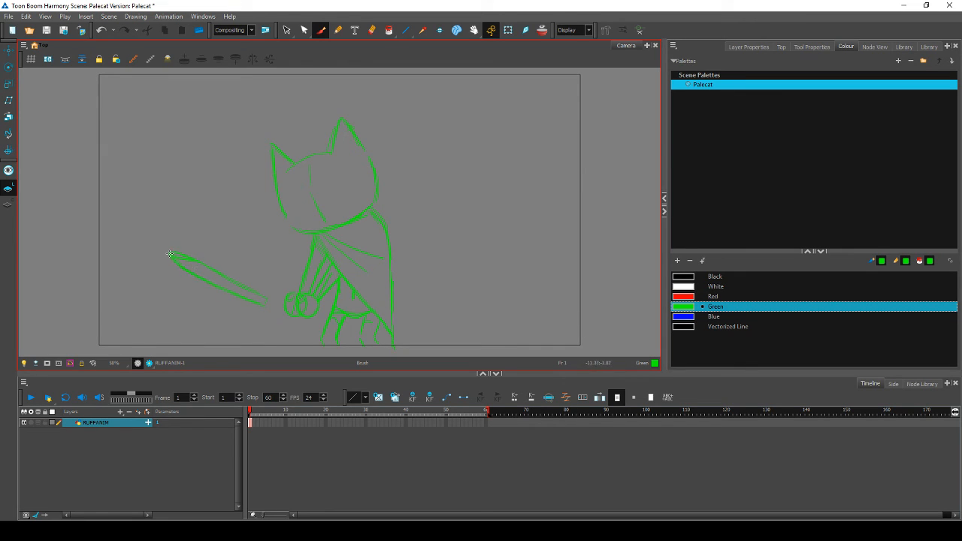
drag(170, 254, 193, 261)
Step: Select the whole sword and adjust its angle and position so the crossguard sits closer to the fists
click(287, 30)
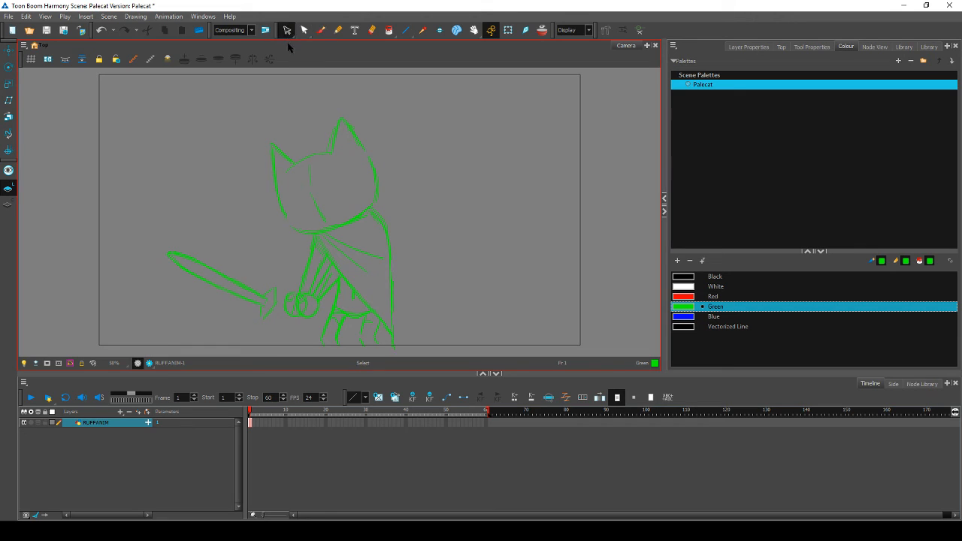
mouse_move(273, 289)
mouse_down()
mouse_move(234, 325)
mouse_move(171, 211)
mouse_move(267, 293)
mouse_move(271, 285)
mouse_move(265, 294)
mouse_move(278, 246)
mouse_move(278, 296)
mouse_move(207, 305)
mouse_move(197, 189)
mouse_move(264, 286)
mouse_up()
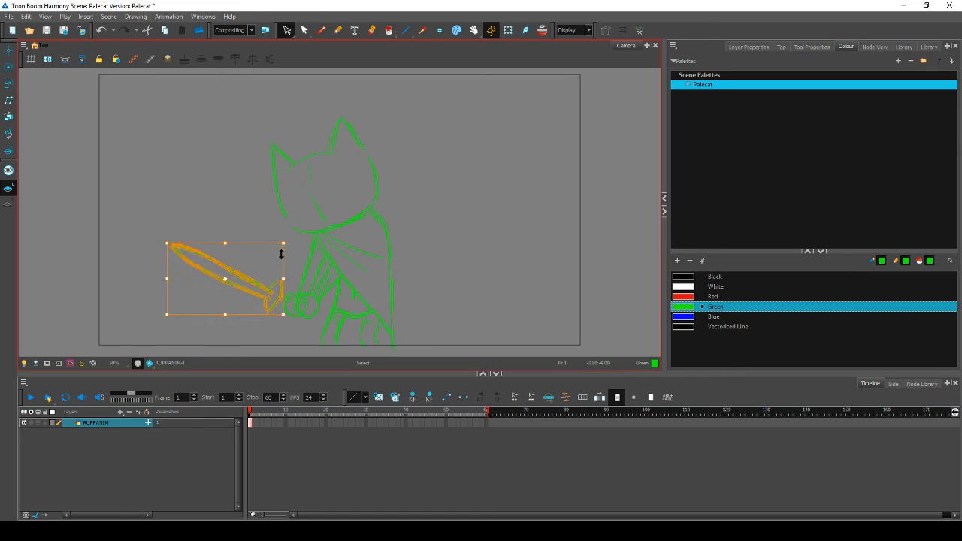
drag(290, 241, 287, 236)
drag(267, 283, 266, 288)
click(256, 201)
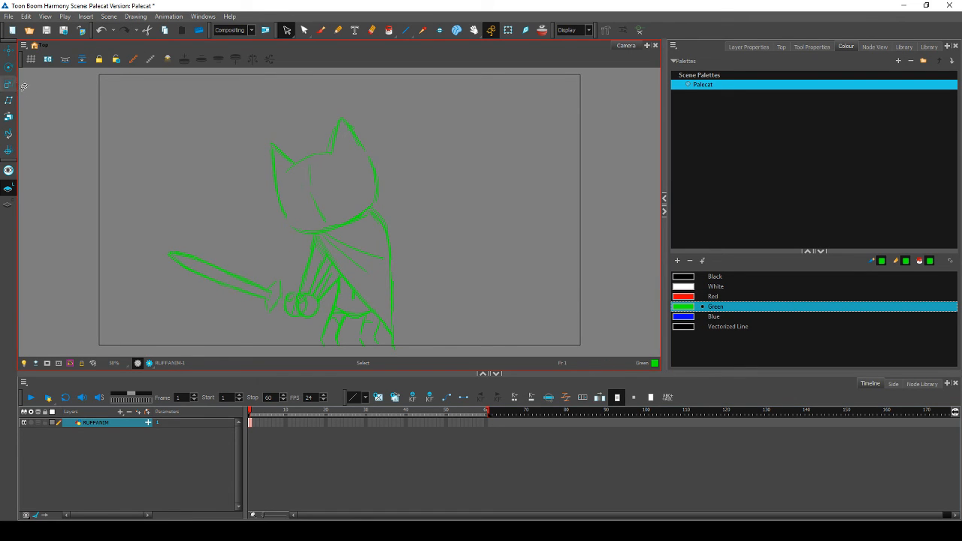
Step: Draw the sword's handle behind the crossguard and move the whole sword so the handle lies in the fists
click(321, 30)
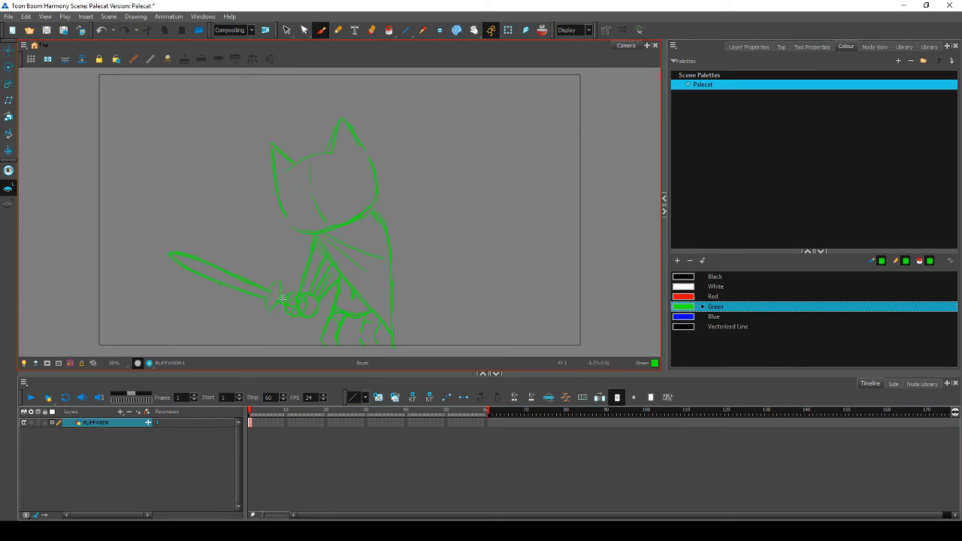
mouse_move(285, 295)
mouse_down()
mouse_move(296, 300)
mouse_move(285, 298)
mouse_up()
click(287, 30)
mouse_move(281, 285)
mouse_down()
mouse_move(239, 321)
mouse_move(162, 240)
mouse_move(260, 266)
mouse_up()
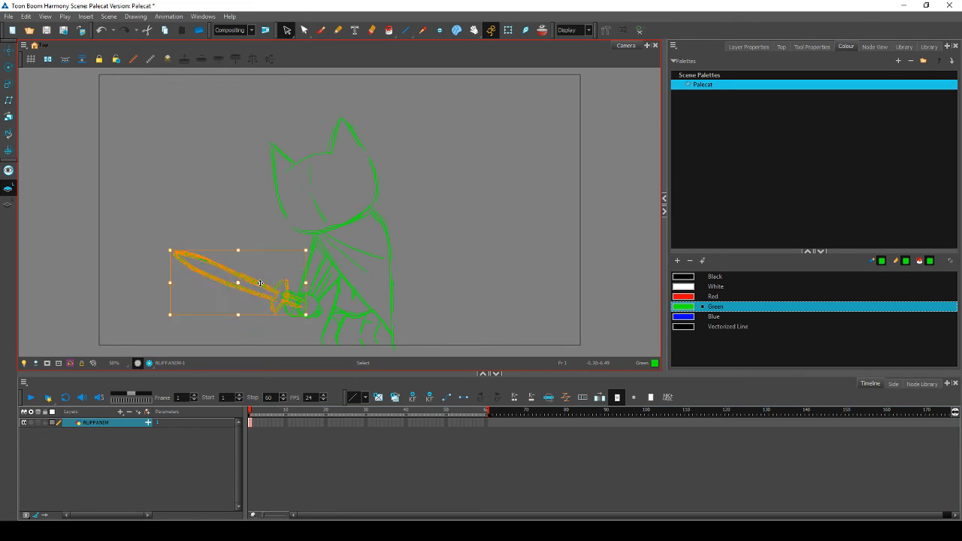
click(264, 219)
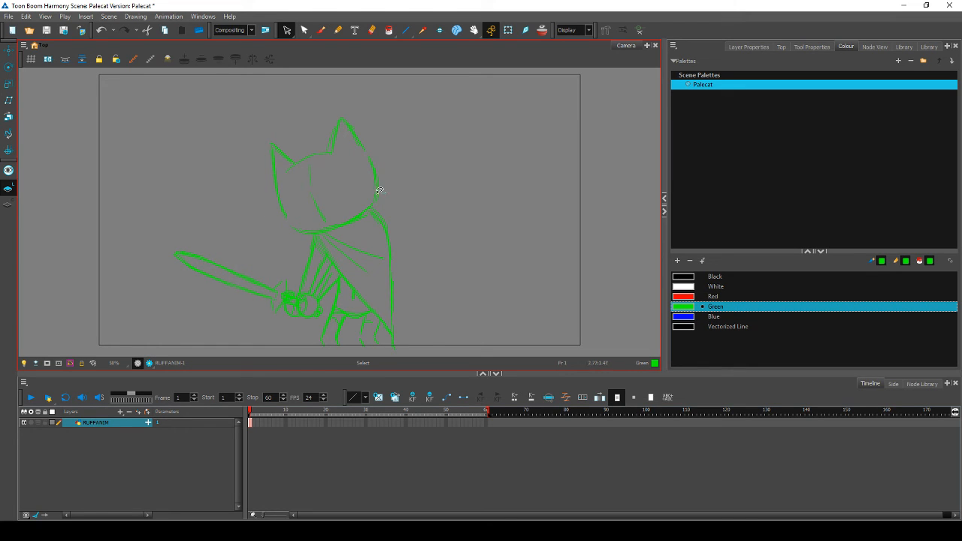
Step: Select the cat's head, rotate it slightly counter-clockwise and nudge it so it tilts toward the sword
mouse_move(379, 191)
mouse_down()
mouse_move(338, 222)
mouse_move(311, 89)
mouse_move(411, 128)
mouse_move(372, 112)
mouse_move(392, 106)
mouse_up()
mouse_move(376, 153)
mouse_down()
mouse_move(361, 163)
mouse_move(378, 146)
mouse_move(358, 155)
mouse_up()
mouse_move(375, 111)
mouse_down()
mouse_move(382, 115)
mouse_move(364, 106)
mouse_up()
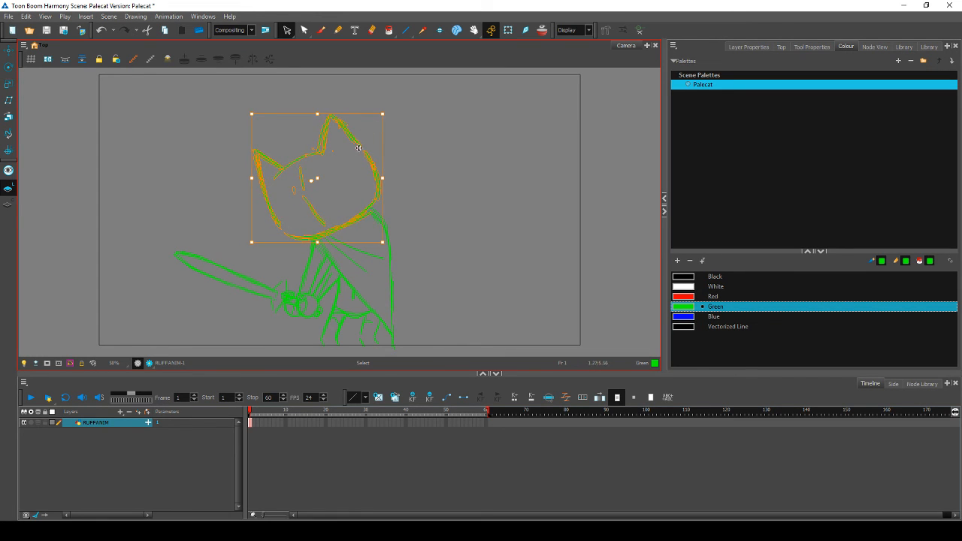
drag(361, 142, 358, 141)
mouse_move(379, 109)
mouse_down()
mouse_move(382, 133)
mouse_move(384, 111)
mouse_up()
click(408, 124)
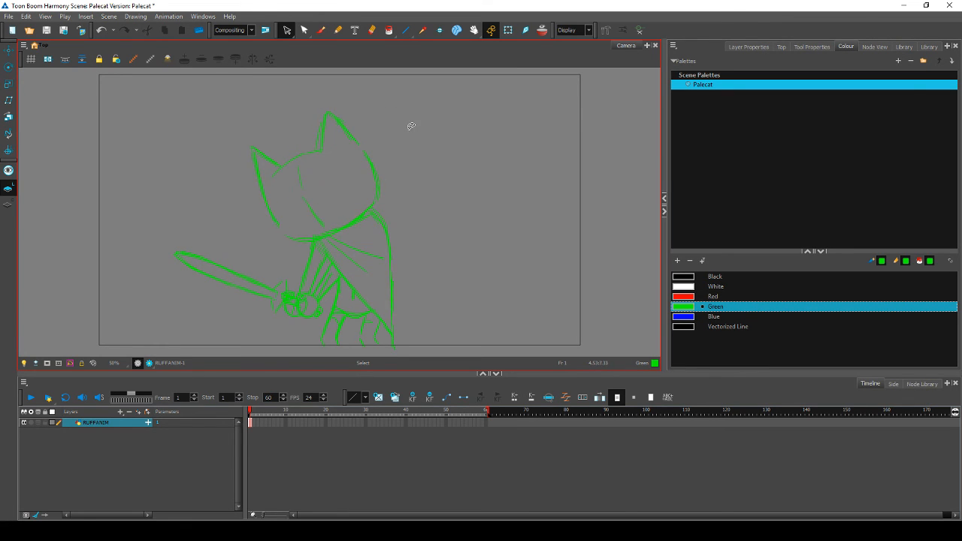
Step: Shift the legs and tunic slightly toward the sword side and extend the leg lines past the frame's lower edge
mouse_move(401, 230)
mouse_down()
mouse_move(407, 304)
mouse_move(396, 339)
mouse_move(356, 304)
mouse_move(329, 335)
mouse_move(360, 306)
mouse_move(330, 308)
mouse_move(325, 344)
mouse_move(313, 315)
mouse_up()
click(422, 239)
click(421, 317)
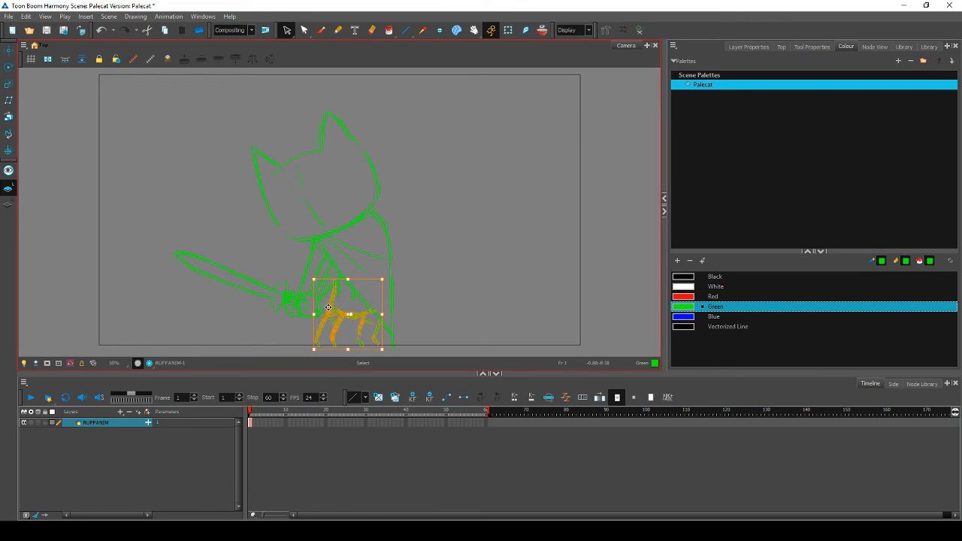
drag(377, 325, 379, 328)
click(417, 307)
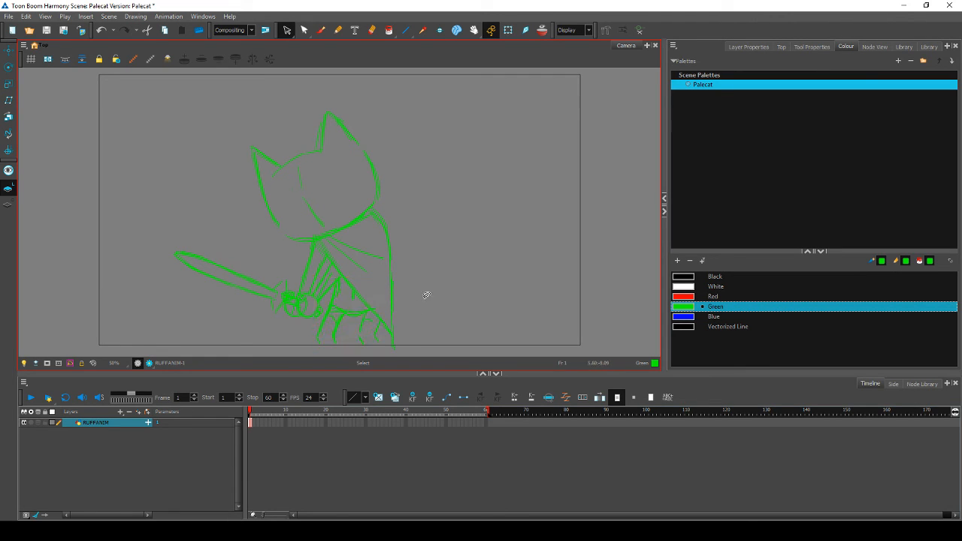
click(325, 32)
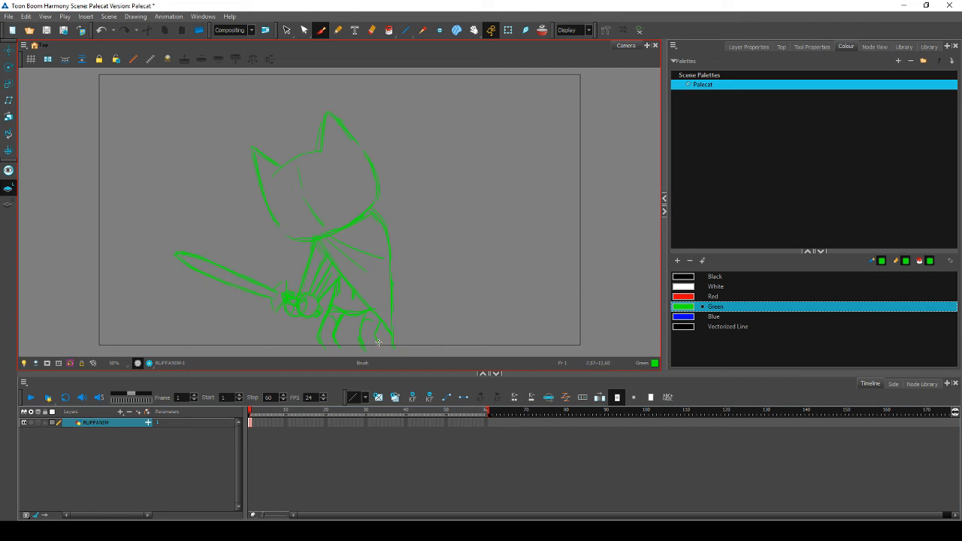
drag(378, 336, 382, 346)
Step: Draw two angry eyes with pupils on the face and add an outer line along the cape's back edge
mouse_move(328, 173)
mouse_down()
mouse_move(342, 180)
mouse_move(334, 203)
mouse_move(345, 174)
mouse_up()
drag(281, 216, 303, 212)
mouse_move(326, 180)
mouse_down()
mouse_move(351, 193)
mouse_move(322, 208)
mouse_move(348, 192)
mouse_up()
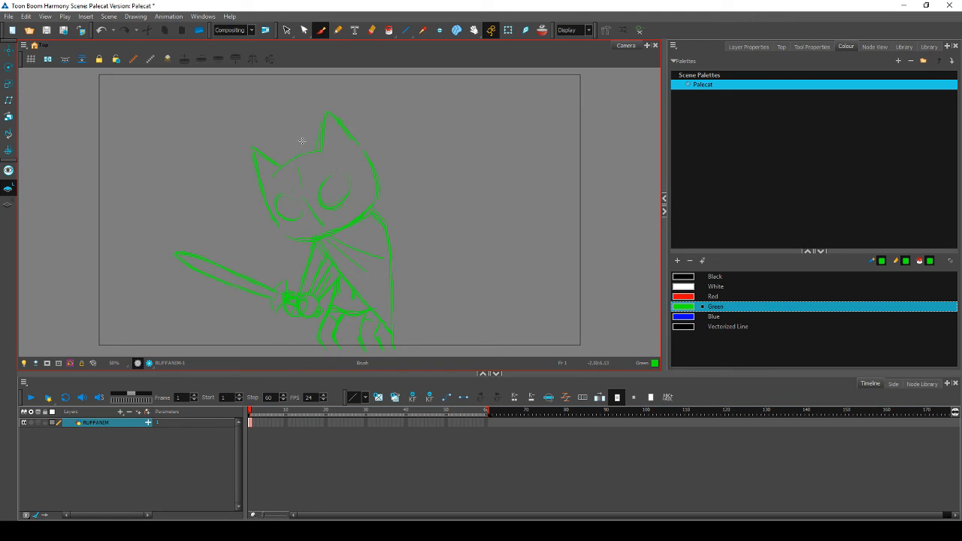
drag(285, 196, 300, 211)
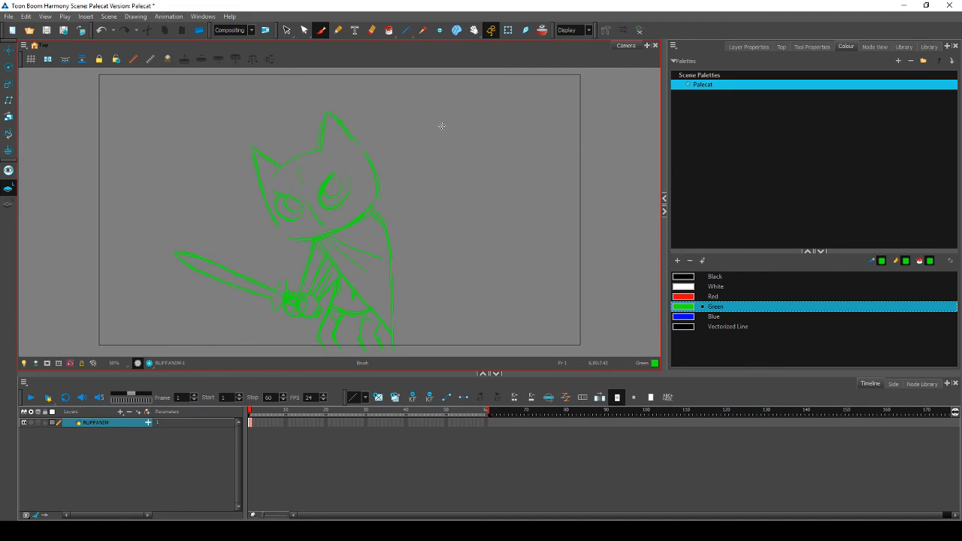
drag(391, 256, 399, 344)
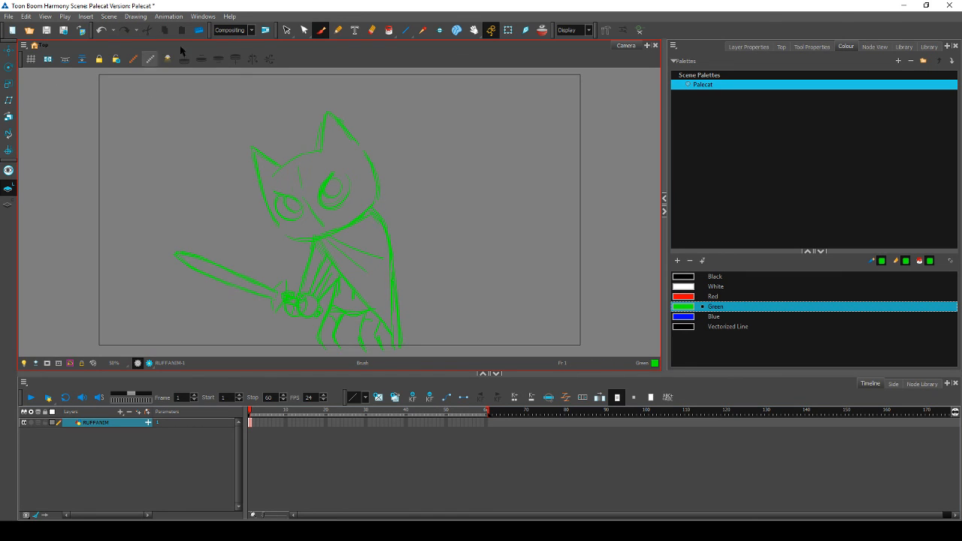
Step: Select the torso and legs and reposition them slightly lower under the cape, undoing the first placement
click(287, 31)
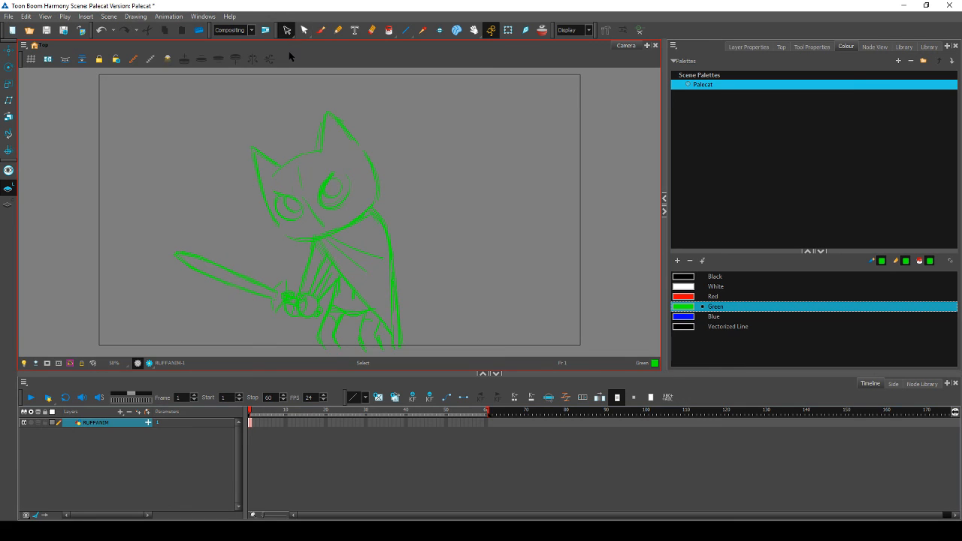
mouse_move(378, 331)
mouse_down()
mouse_move(327, 319)
mouse_move(317, 342)
mouse_move(378, 331)
mouse_move(347, 290)
mouse_move(334, 330)
mouse_move(420, 321)
mouse_move(441, 303)
mouse_up()
drag(335, 338, 327, 346)
drag(392, 331, 395, 326)
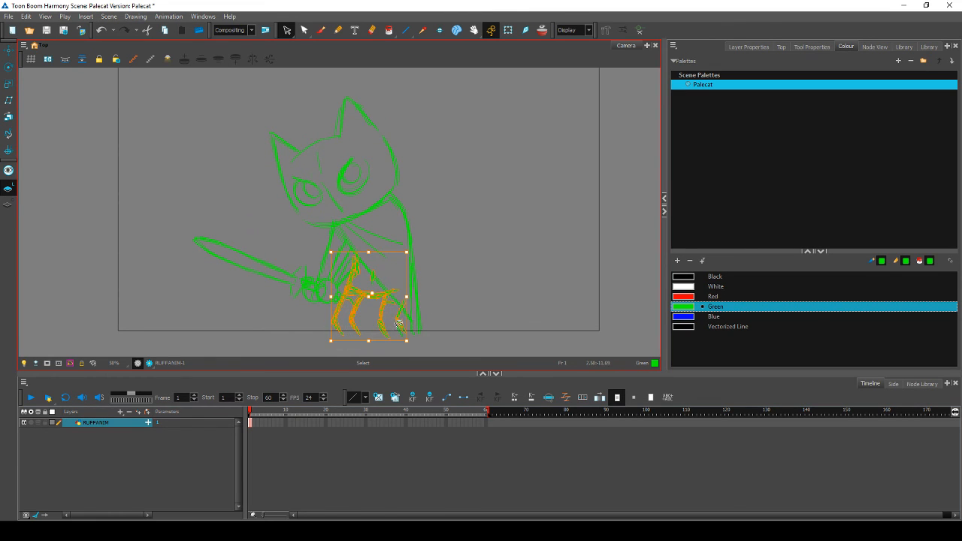
click(438, 309)
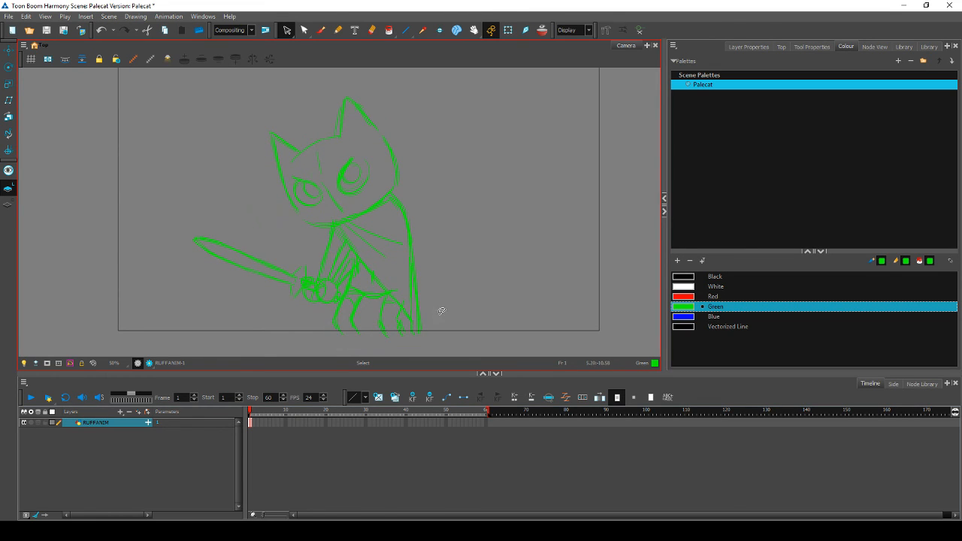
key(ctrl+z)
drag(376, 327, 379, 327)
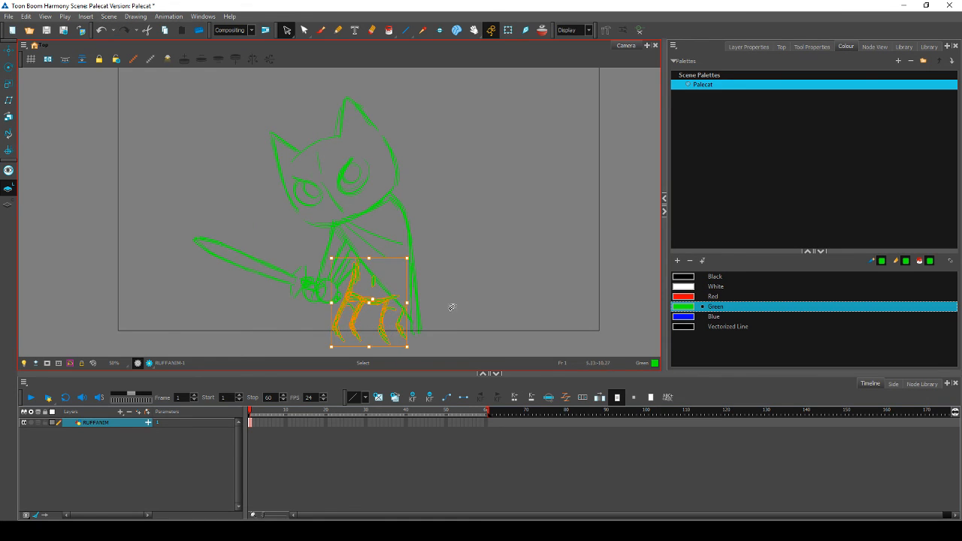
click(453, 305)
Step: Sketch the nose and mouth on the lower part of the cat's face
drag(473, 262, 468, 305)
drag(436, 253, 448, 229)
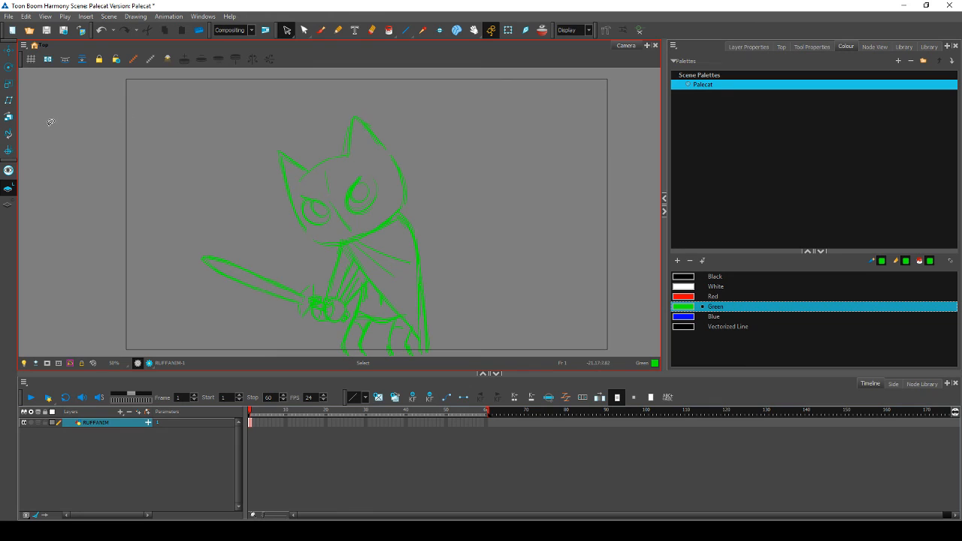
click(321, 30)
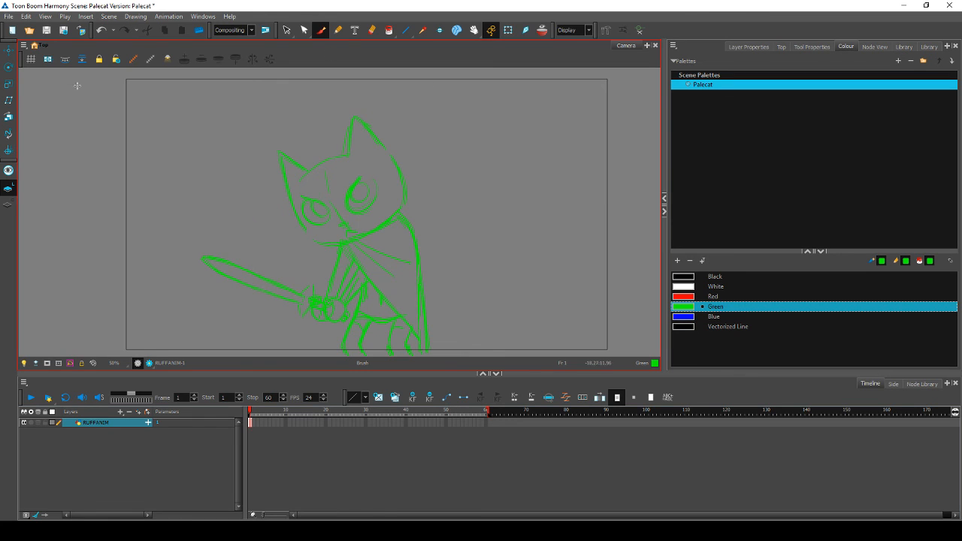
click(288, 34)
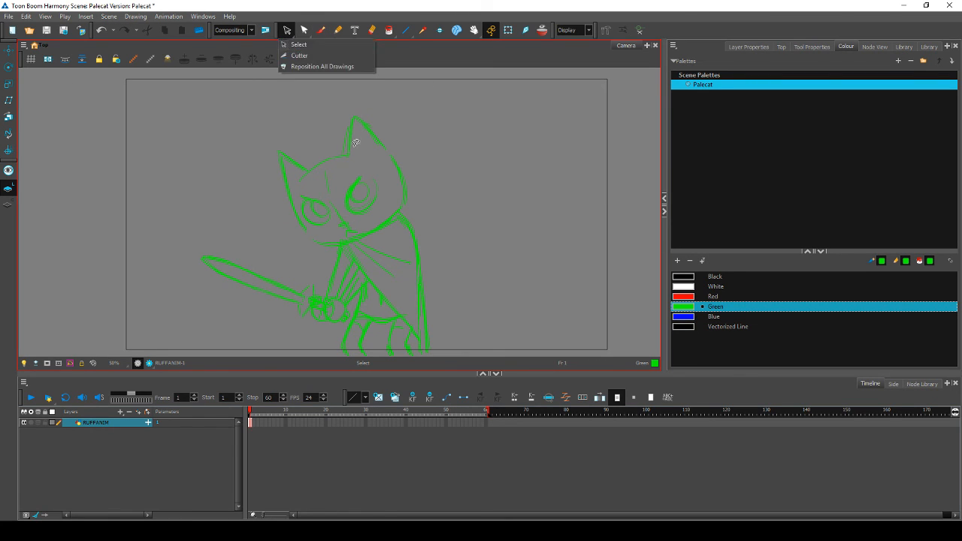
Step: Select both eyes and shift them slightly lower on the cat's face
click(372, 189)
mouse_move(369, 202)
mouse_down()
mouse_move(367, 211)
mouse_move(379, 181)
mouse_up()
mouse_move(325, 217)
mouse_down()
mouse_move(326, 201)
mouse_move(331, 215)
mouse_up()
mouse_move(411, 184)
mouse_down()
mouse_move(380, 209)
mouse_move(381, 189)
mouse_move(367, 201)
mouse_up()
click(409, 187)
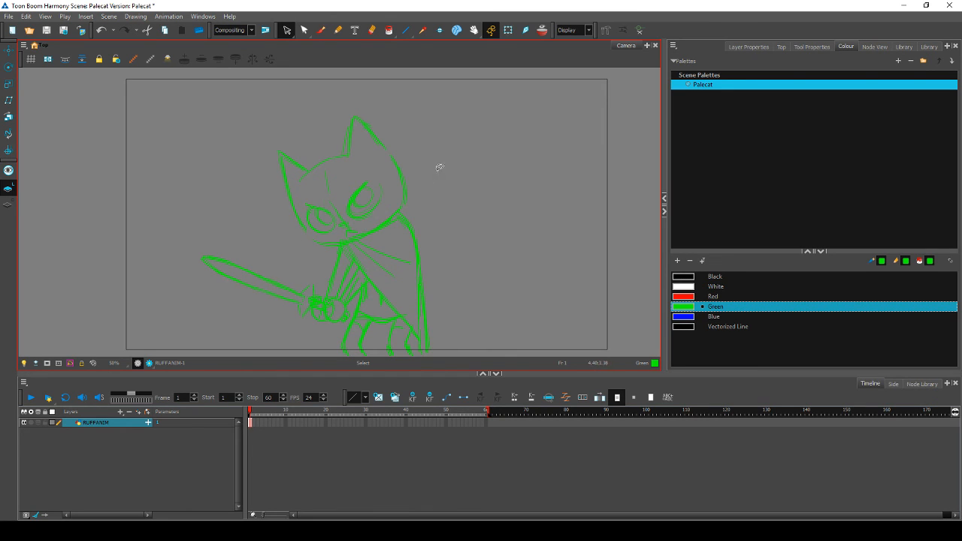
Step: Draw a hatched hair tuft between the ears with strands falling over the forehead, and firm up the head outline
click(322, 32)
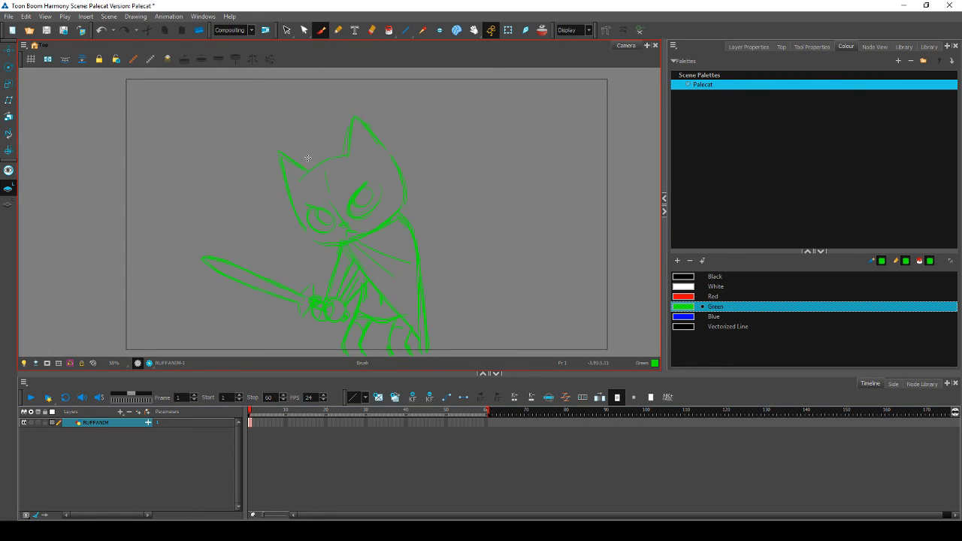
drag(306, 150, 331, 139)
mouse_move(309, 169)
mouse_down()
mouse_move(308, 132)
mouse_move(340, 142)
mouse_move(311, 130)
mouse_move(342, 142)
mouse_move(304, 133)
mouse_move(317, 136)
mouse_move(316, 164)
mouse_move(347, 150)
mouse_up()
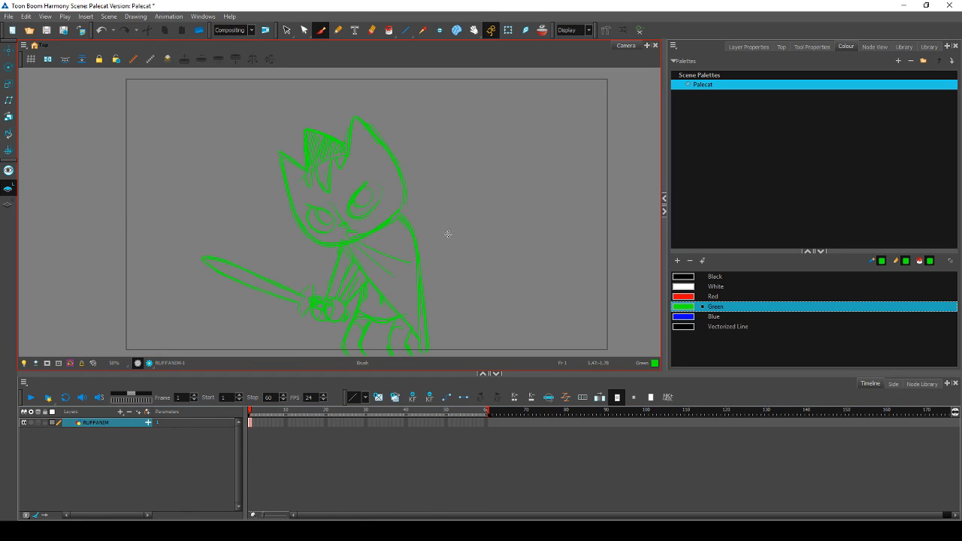
Step: Select the eyes, nose and mouth together and adjust their angle and placement on the face
click(286, 31)
mouse_move(378, 185)
mouse_down()
mouse_move(308, 207)
mouse_move(327, 229)
mouse_move(355, 224)
mouse_move(378, 206)
mouse_move(397, 169)
mouse_move(361, 218)
mouse_move(316, 212)
mouse_up()
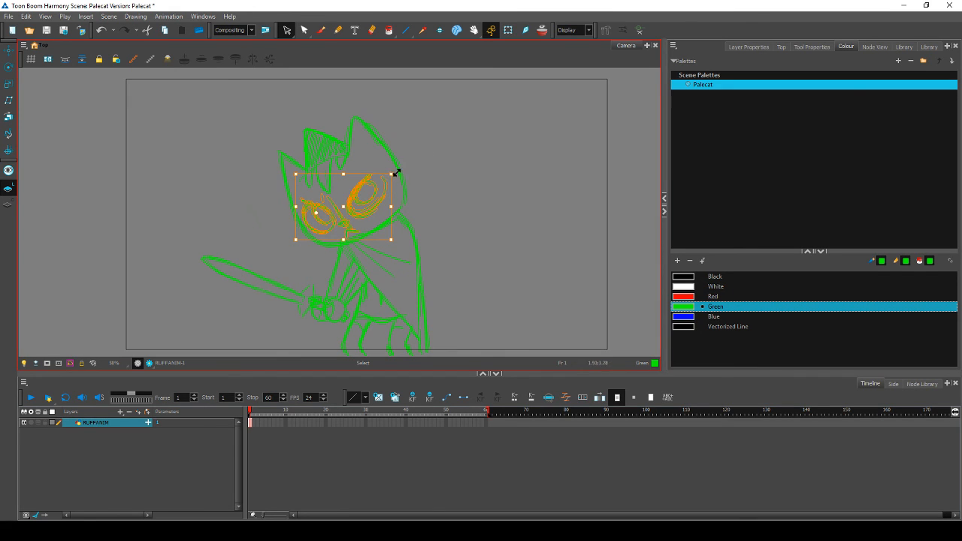
mouse_move(392, 174)
mouse_down()
mouse_move(351, 224)
mouse_move(428, 107)
mouse_move(420, 204)
mouse_up()
click(445, 158)
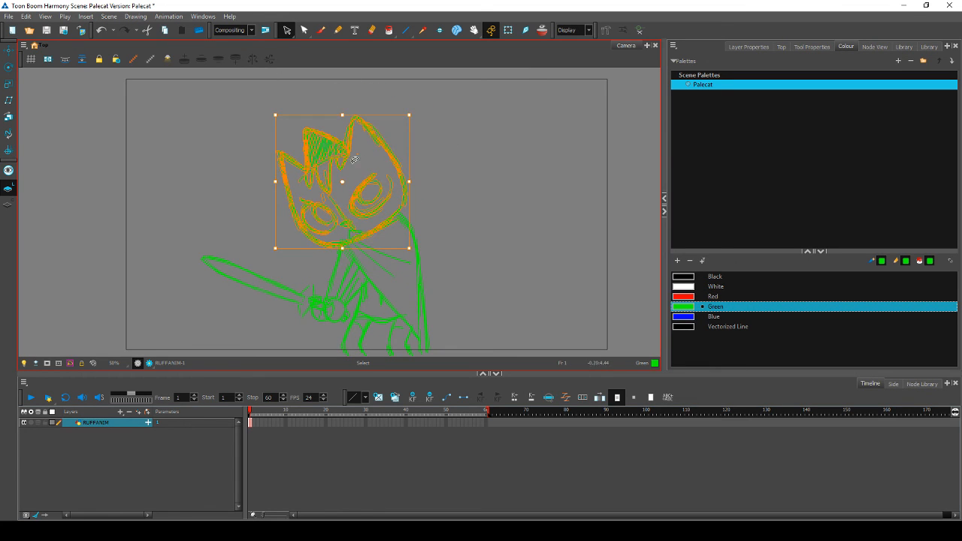
Step: Move the whole head slightly down toward the sword side and nudge the mouth in the same direction
drag(343, 165, 335, 170)
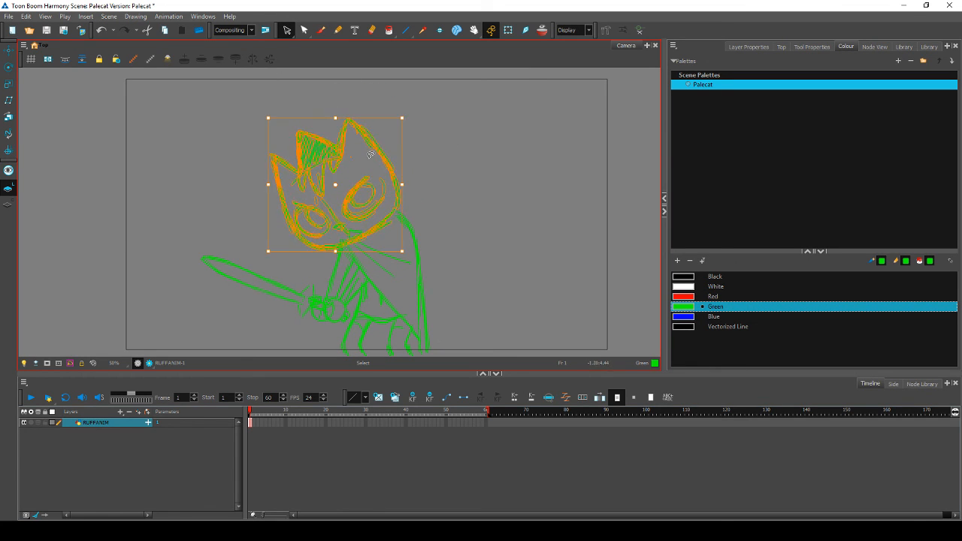
click(457, 156)
click(358, 232)
drag(360, 234, 353, 235)
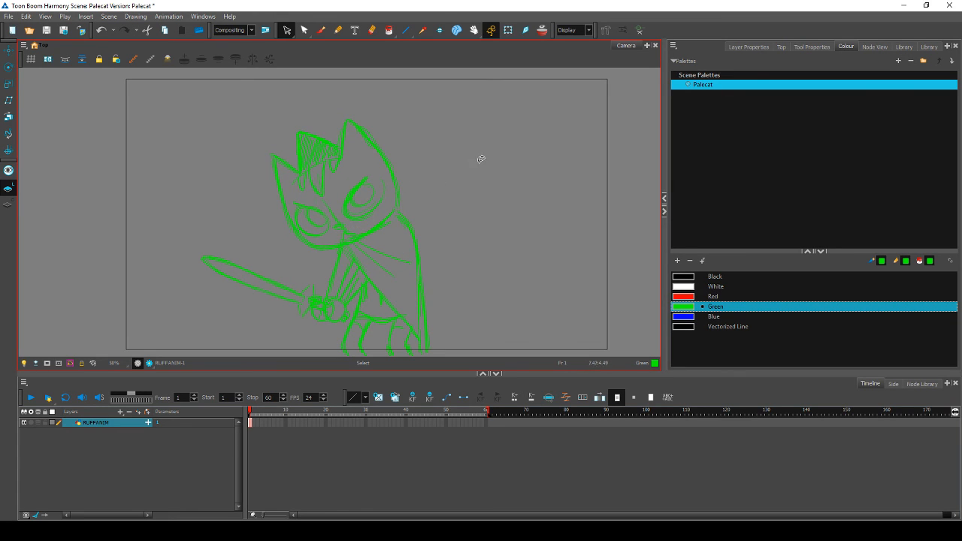
click(461, 219)
click(368, 202)
click(434, 145)
Step: Go to the empty frame 2 of the RUFFANIM layer and flip against frame 1 to study the first pose
click(253, 412)
click(255, 423)
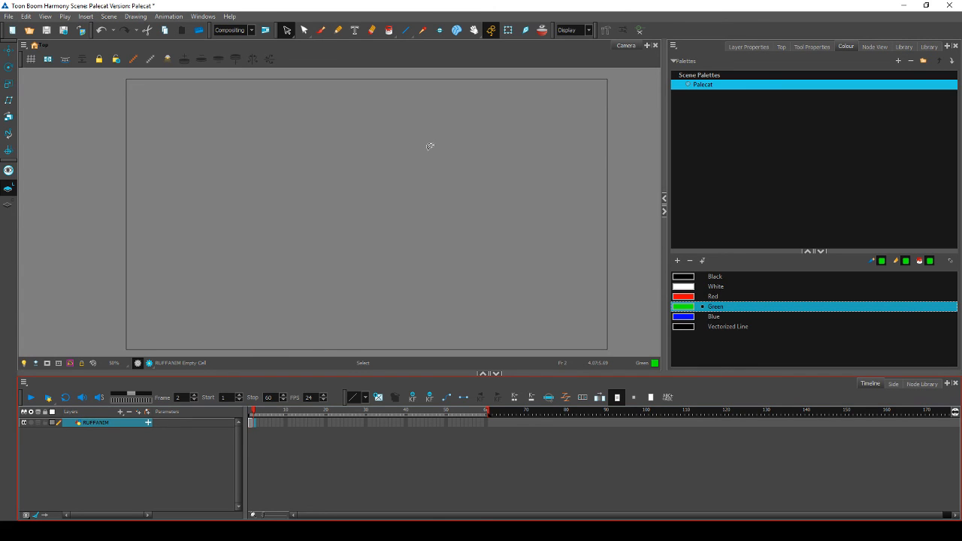
key(comma)
key(period)
key(comma)
key(period)
click(322, 33)
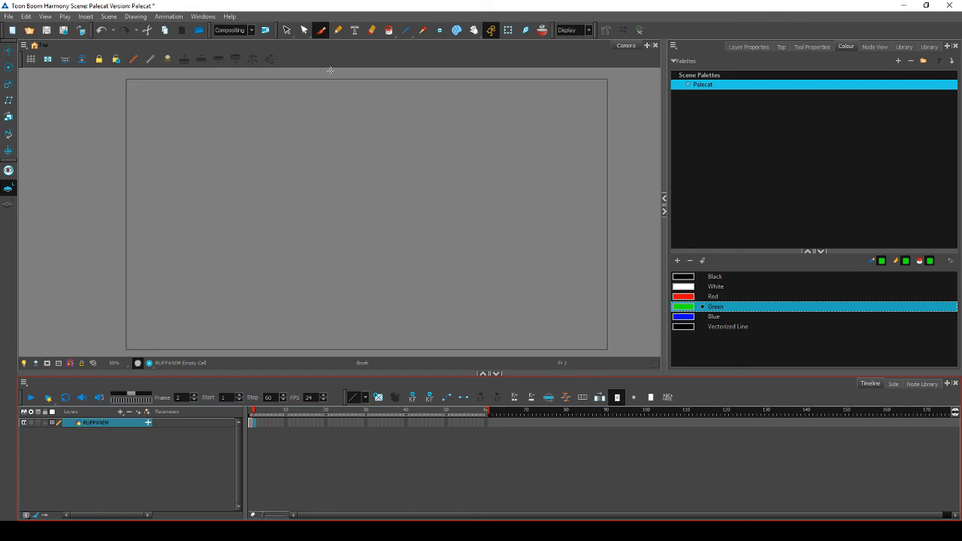
key(comma)
key(period)
key(comma)
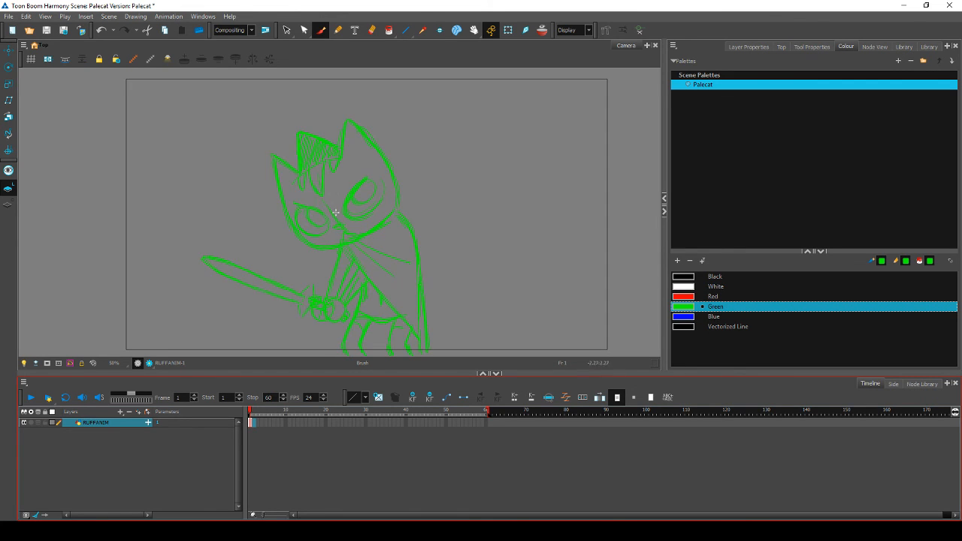
key(period)
key(comma)
key(period)
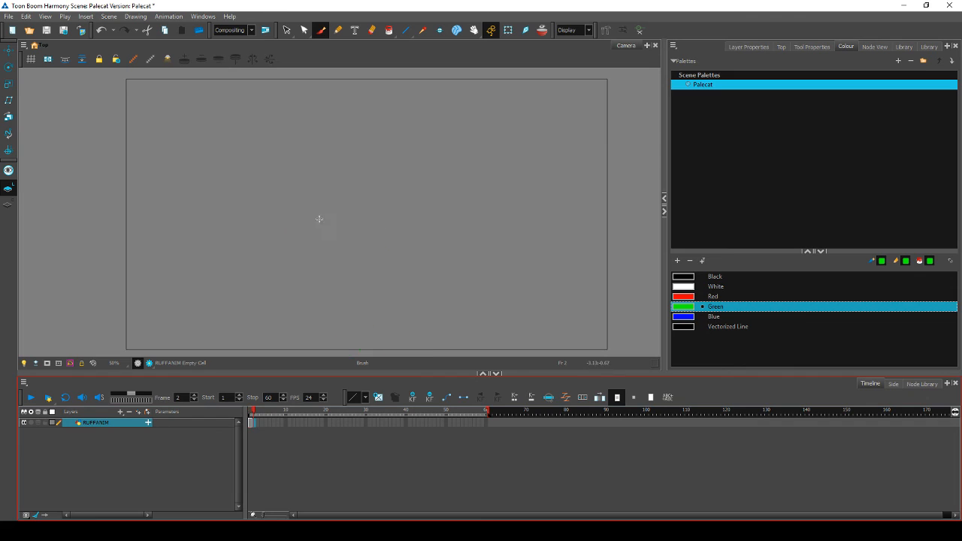
Step: Rough out a rounded green head shape on frame 2 and shift it slightly down toward the sword side
mouse_move(300, 185)
mouse_down()
mouse_move(338, 239)
mouse_move(391, 224)
mouse_up()
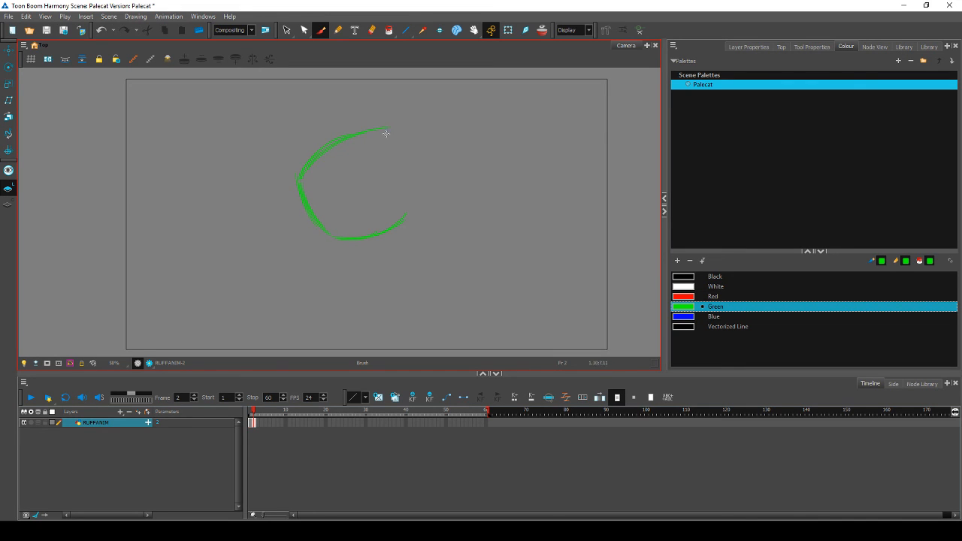
drag(403, 148, 406, 188)
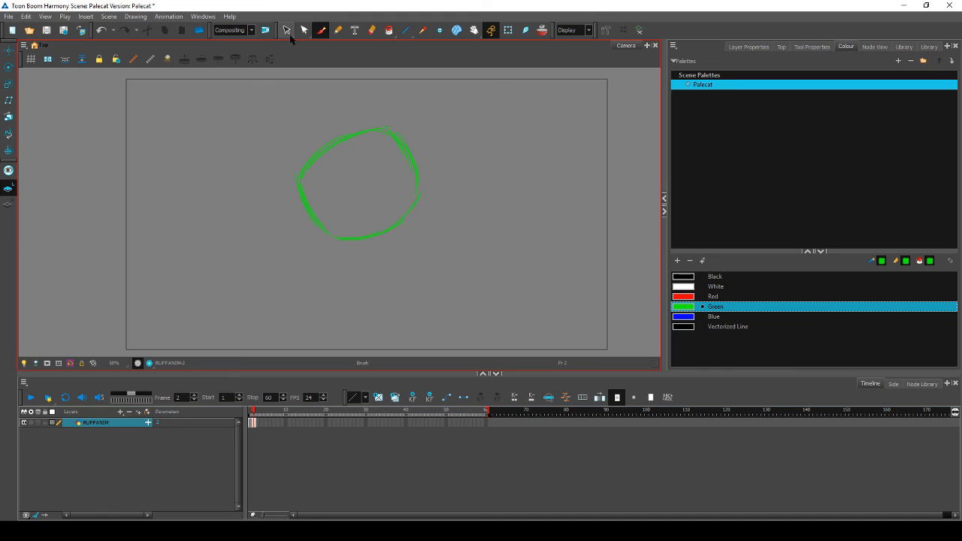
click(286, 30)
mouse_move(322, 66)
mouse_down()
mouse_move(294, 215)
mouse_move(319, 79)
mouse_up()
mouse_move(408, 155)
mouse_down()
mouse_move(381, 162)
mouse_move(391, 239)
mouse_move(401, 123)
mouse_move(419, 137)
mouse_move(354, 266)
mouse_move(410, 156)
mouse_up()
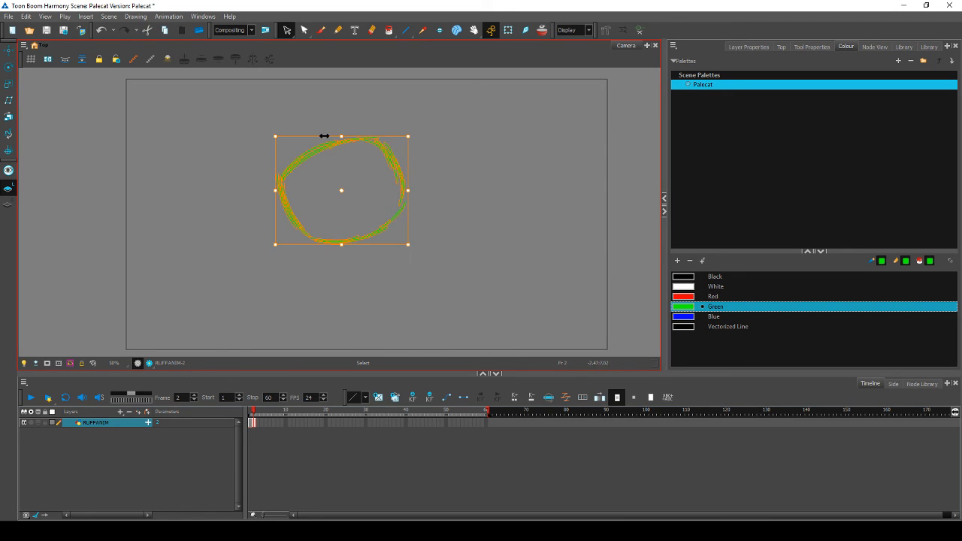
drag(325, 137, 332, 134)
key(comma)
key(period)
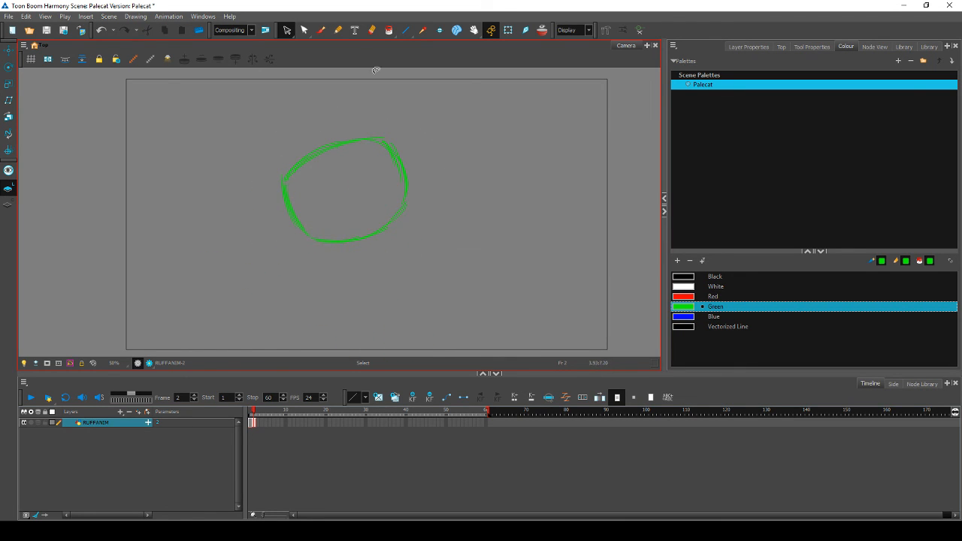
Step: Draw a curved centre line and two angry eyes with pupils inside the frame 2 head, checking against frame 1
click(322, 30)
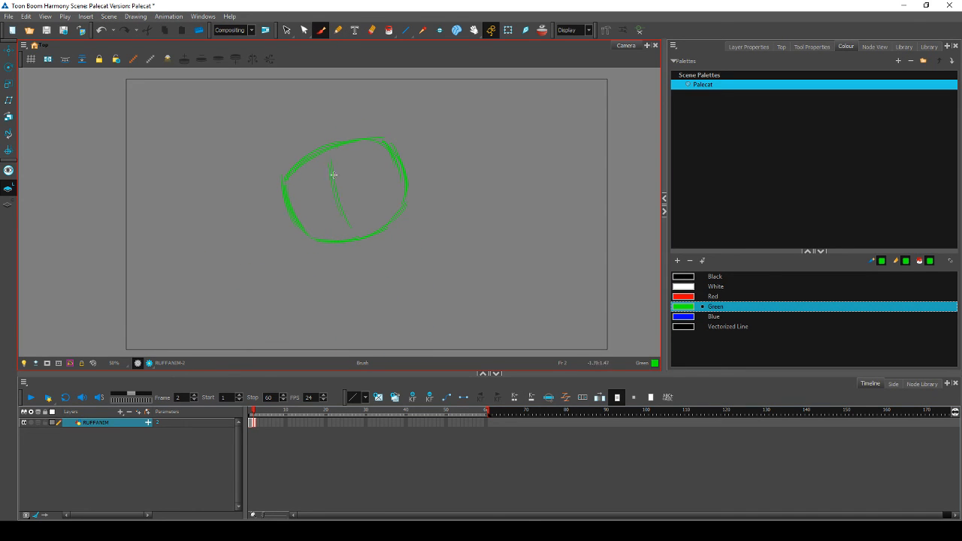
drag(333, 175, 354, 232)
key(comma)
key(period)
mouse_move(376, 179)
mouse_down()
mouse_move(363, 210)
mouse_move(379, 177)
mouse_up()
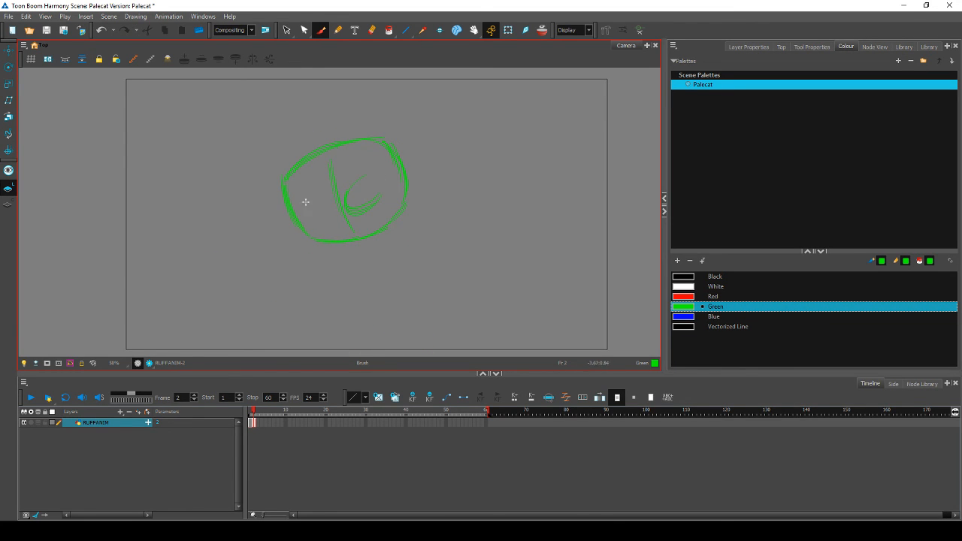
mouse_move(305, 200)
mouse_down()
mouse_move(335, 213)
mouse_move(298, 203)
mouse_up()
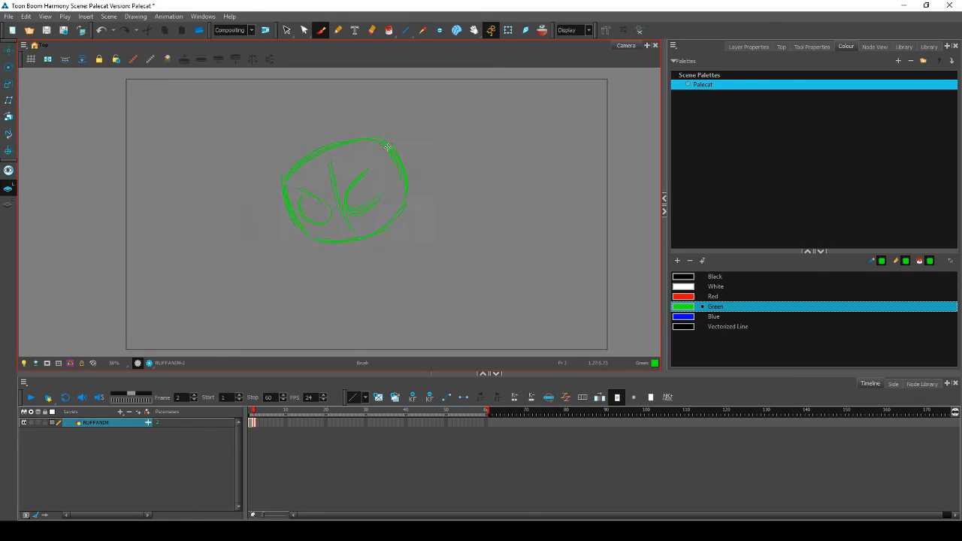
key(comma)
key(period)
drag(311, 196, 327, 212)
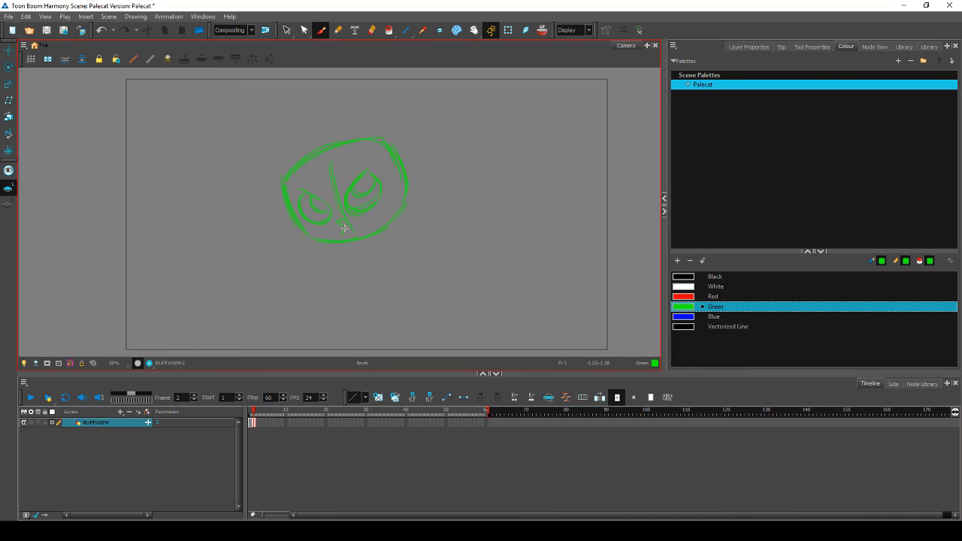
Step: Sketch the nose and mouth on the frame 2 face and reinforce the jaw and brow lines
key(comma)
key(period)
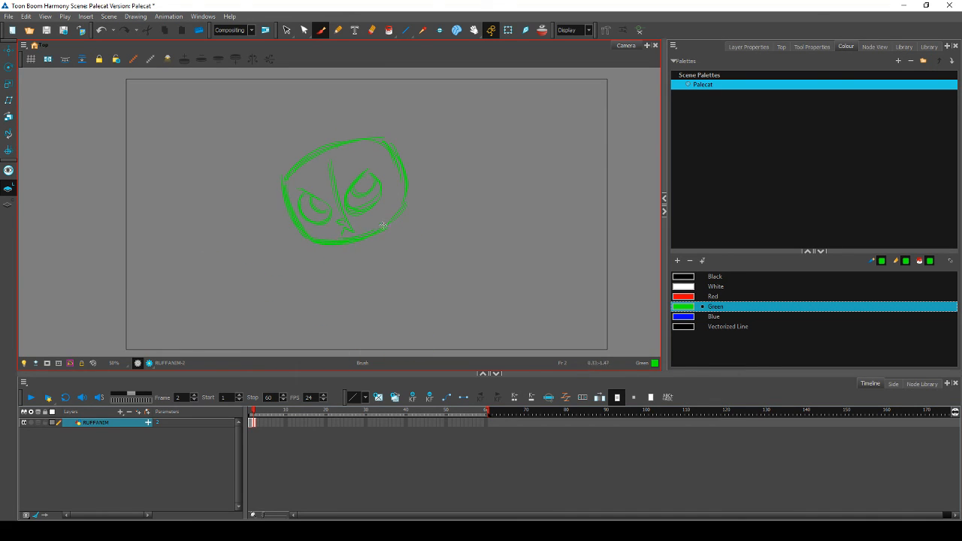
key(comma)
key(period)
key(comma)
key(period)
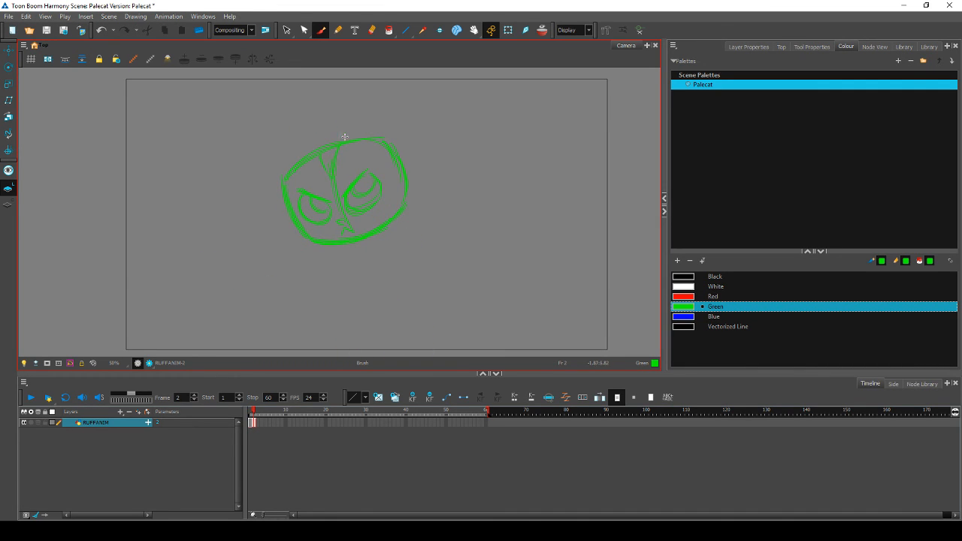
Step: Mark the ear bases and draw two pointed ears on the frame 2 head, using frame 1 as reference
key(comma)
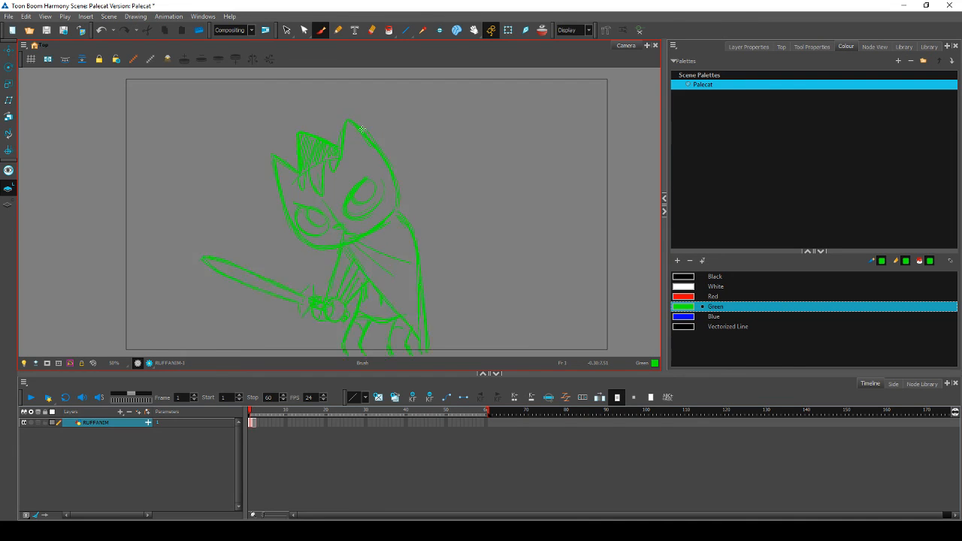
key(period)
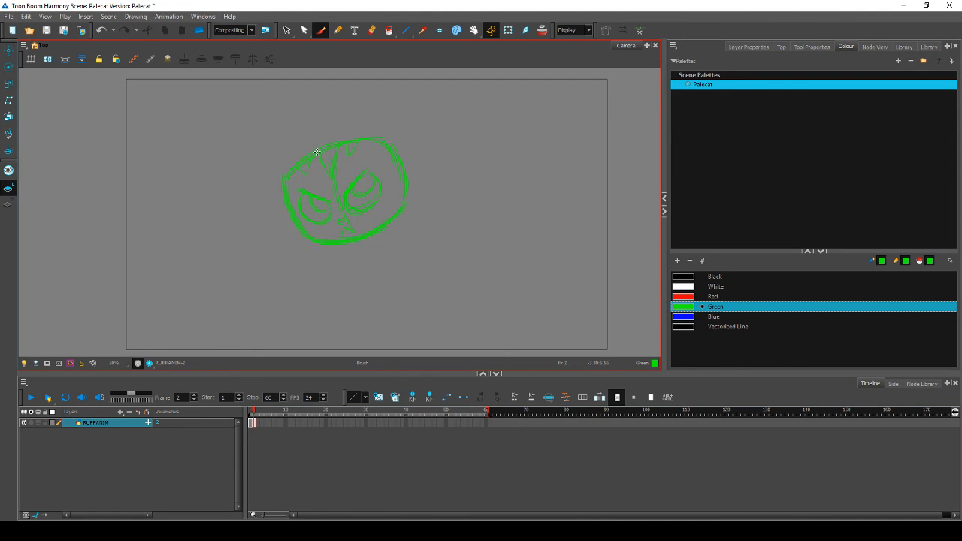
key(comma)
key(period)
key(comma)
key(period)
mouse_move(283, 185)
mouse_down()
mouse_move(286, 135)
mouse_move(302, 157)
mouse_up()
key(comma)
key(period)
drag(362, 130, 369, 104)
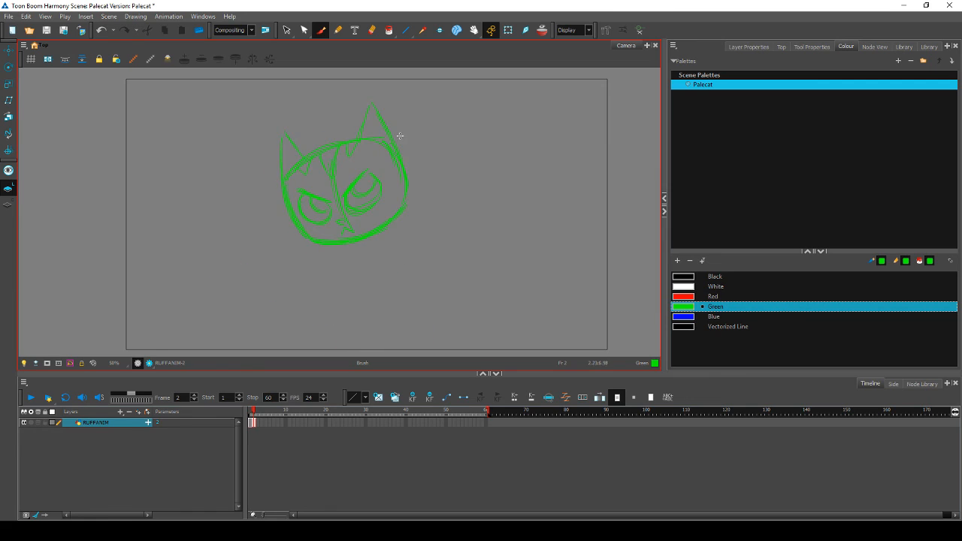
Step: Select both ears on frame 2, shift them slightly toward the sword side and compare with frame 1
click(286, 31)
drag(371, 90, 258, 152)
mouse_move(366, 102)
mouse_down()
mouse_move(412, 104)
mouse_move(379, 120)
mouse_up()
key(comma)
key(comma)
key(period)
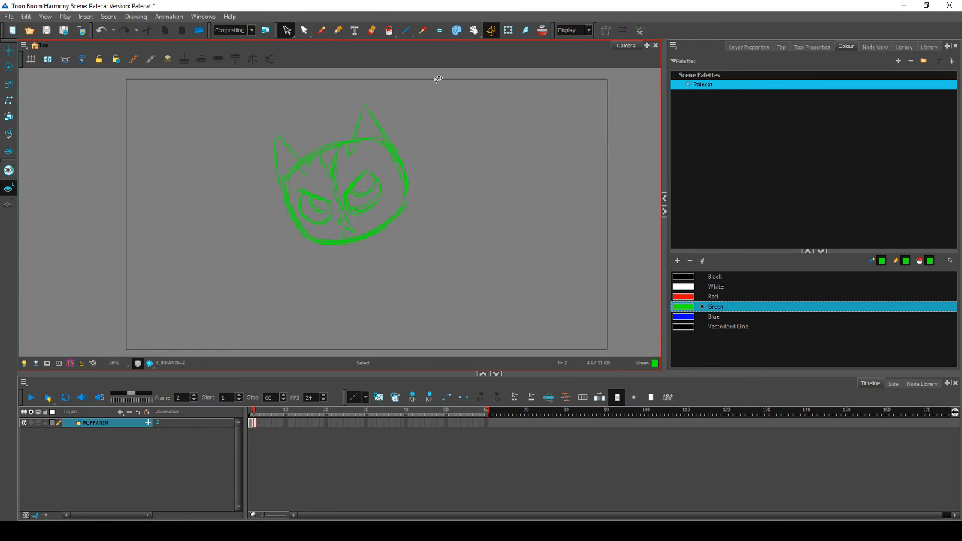
Step: Sketch a trial hair tuft between the frame 2 ears and erase its curved top edge
click(321, 30)
key(comma)
key(period)
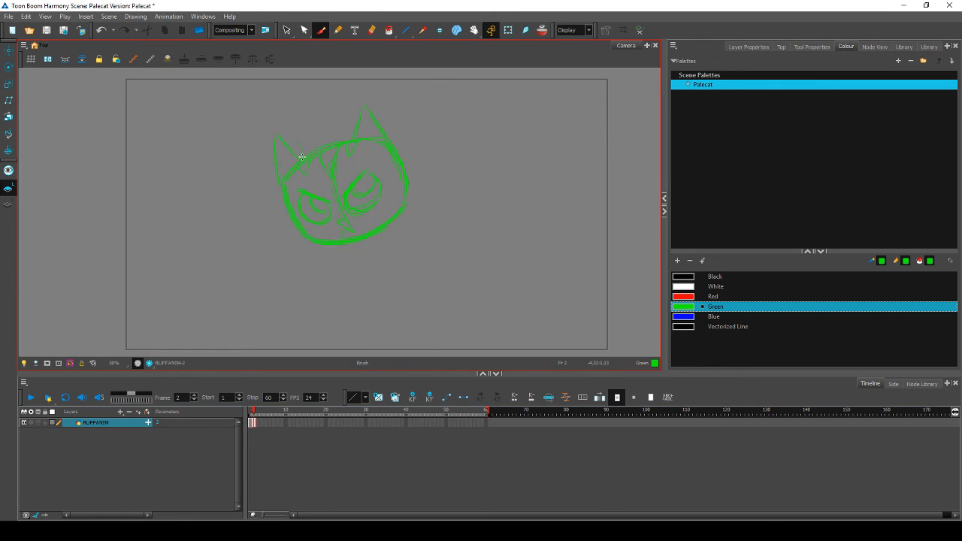
drag(316, 124, 353, 138)
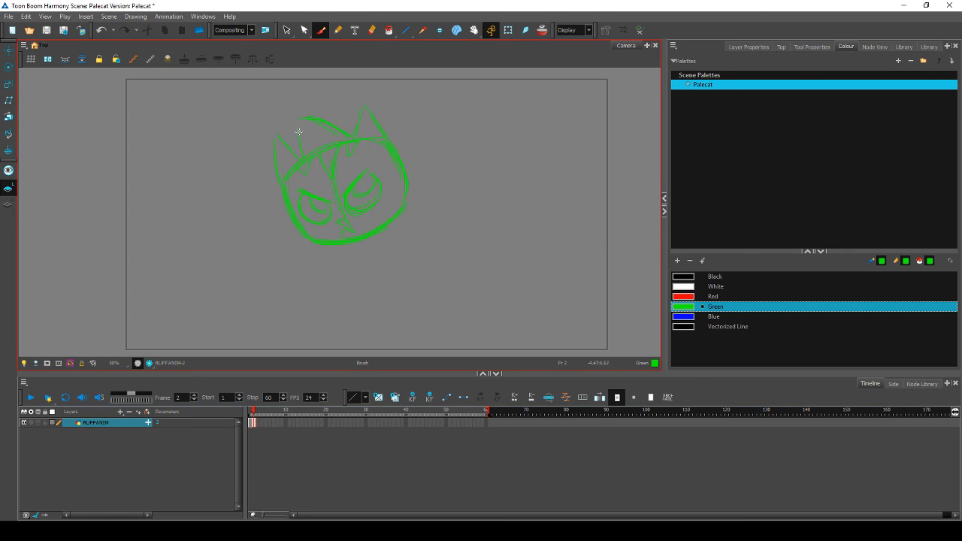
key(comma)
key(period)
key(e)
mouse_move(296, 121)
mouse_down()
mouse_move(299, 151)
mouse_move(299, 137)
mouse_move(334, 130)
mouse_up()
key(comma)
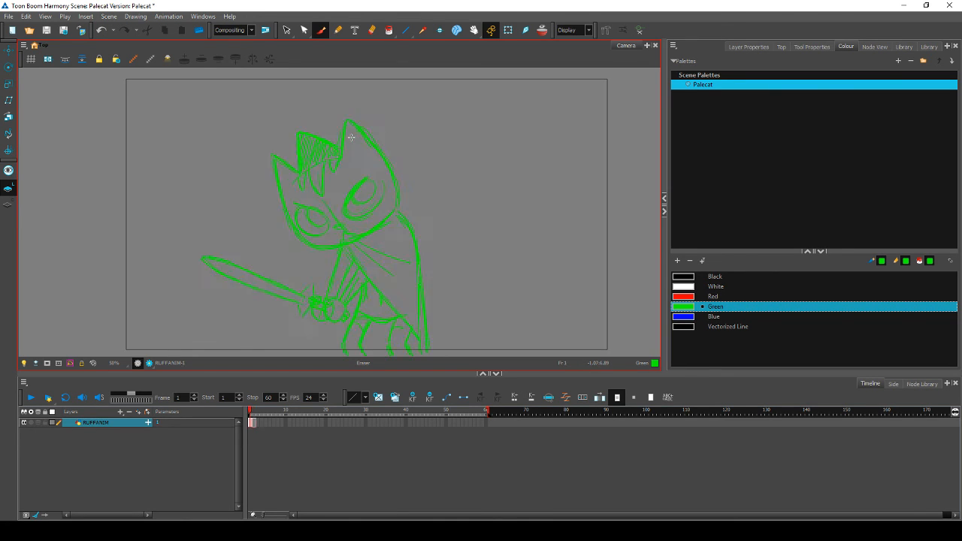
key(period)
Step: Redraw the hair tuft's curved top, fill it with hatching and retrace the taller ear on frame 2
key(alt+b)
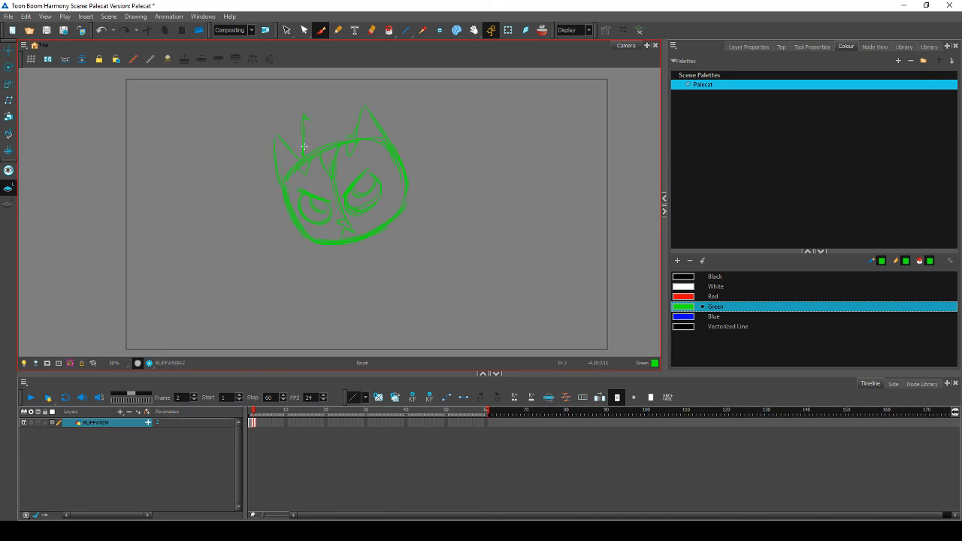
drag(304, 113, 333, 126)
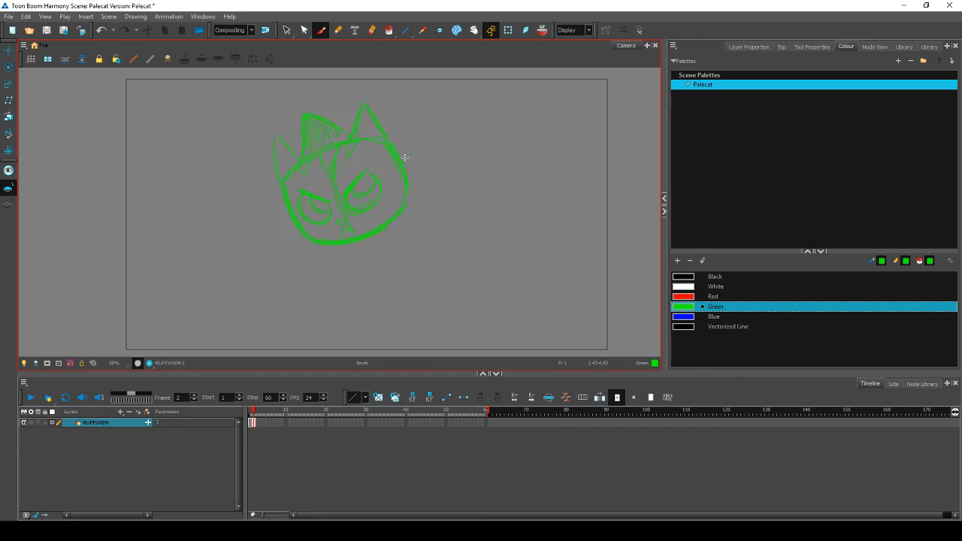
key(comma)
key(period)
Step: Erase the lower centre line and stray eye lines on frame 2, and add slanted eyelid lines across both eyes
key(alt+e)
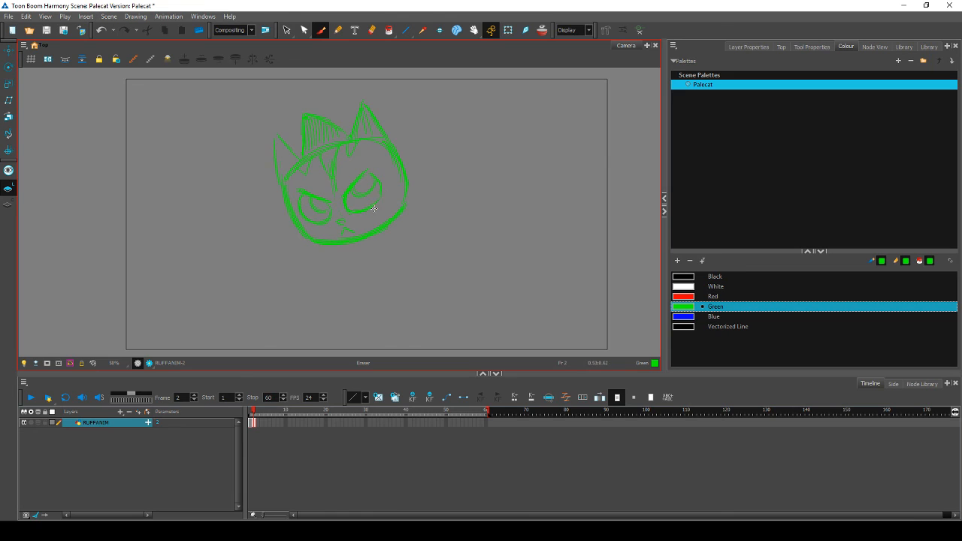
key(alt+b)
drag(370, 179, 350, 195)
key(comma)
key(period)
drag(310, 201, 327, 206)
key(comma)
key(period)
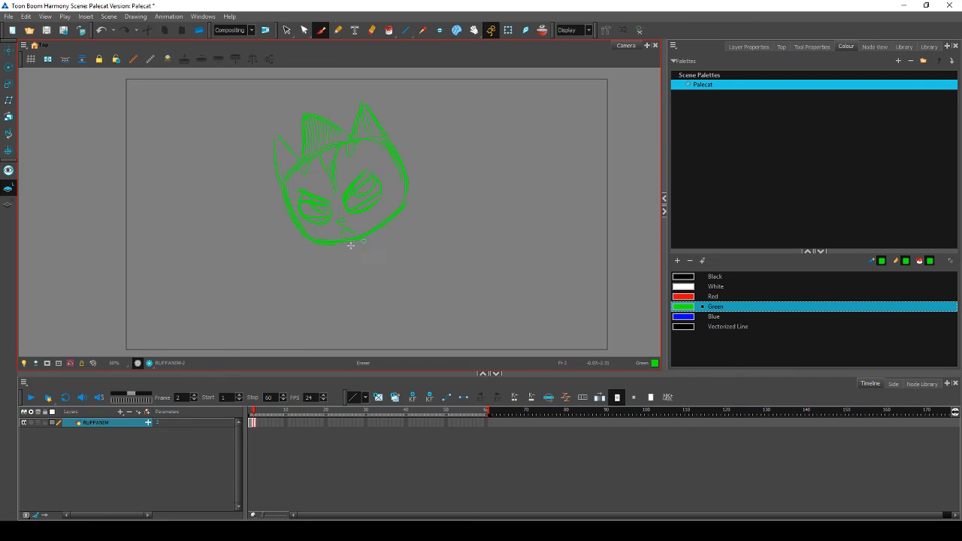
Step: Sketch the start of the cape's shoulder line below the cheek on frame 2, checking its placement against frame 1
key(comma)
key(period)
key(comma)
key(period)
drag(397, 214, 412, 230)
key(comma)
key(period)
key(comma)
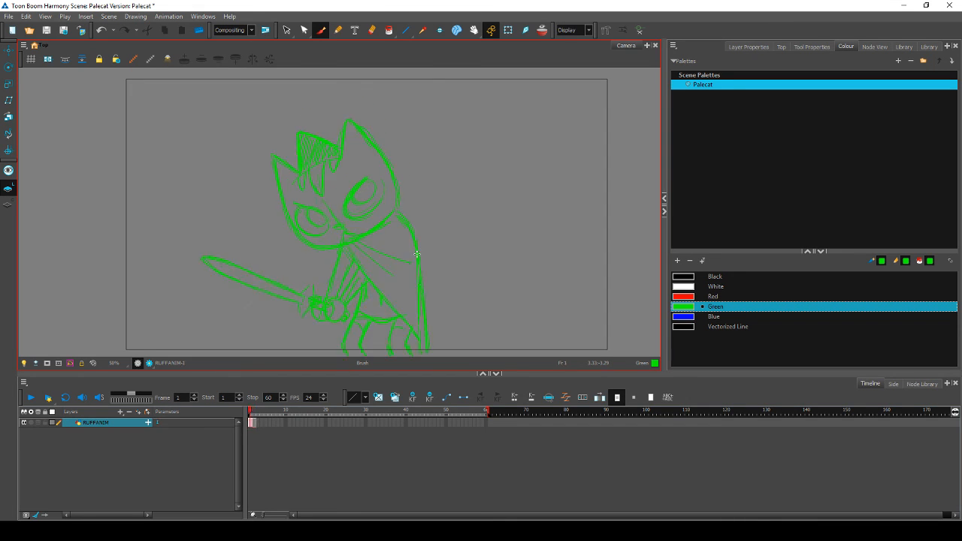
Step: Draw the cape's outer edge on frame 2 from the cheek down to the camera frame's lower edge, comparing with frame 1
key(period)
key(comma)
key(period)
key(comma)
key(period)
key(alt+b)
drag(404, 216, 413, 245)
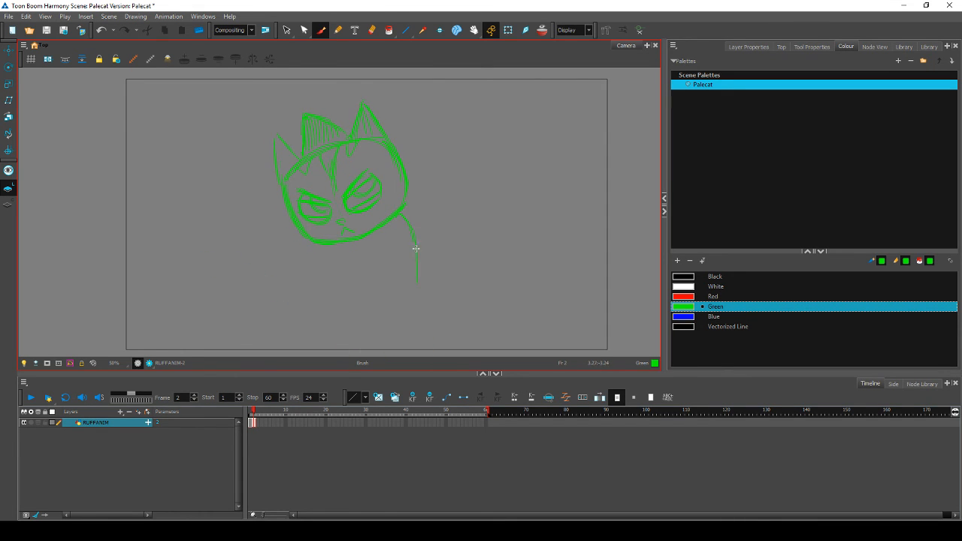
drag(419, 318, 421, 336)
key(comma)
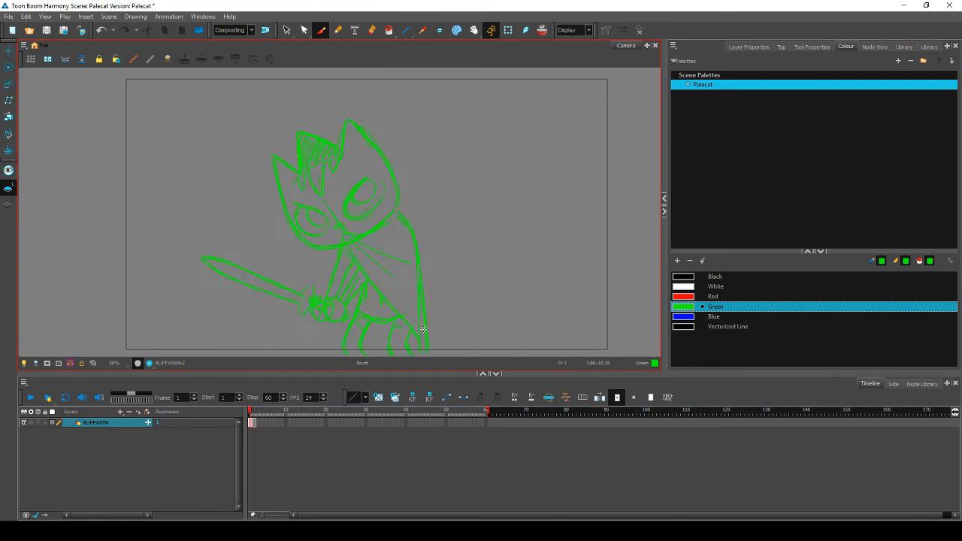
key(period)
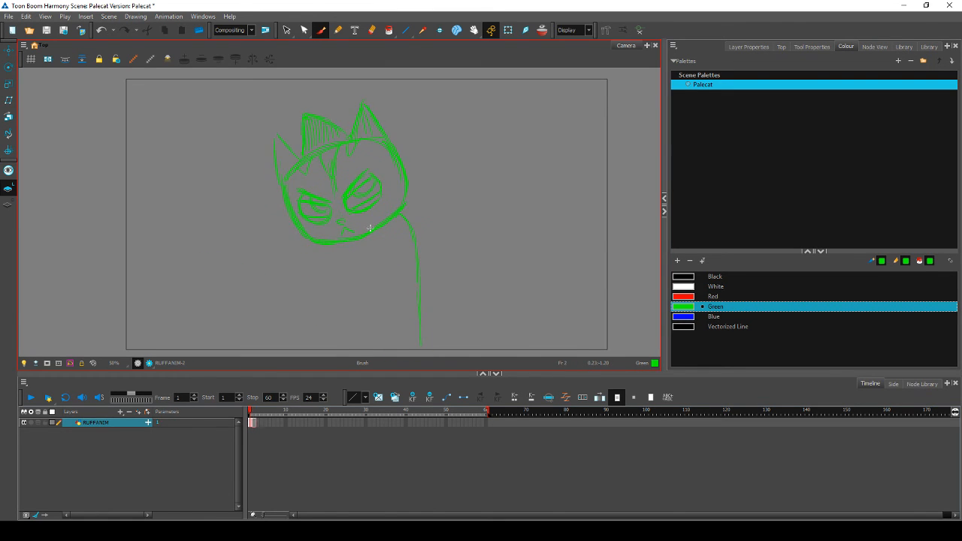
Step: Copy the sword, hand and arm strokes from frame 1 and paste them into frame 2
click(288, 32)
key(comma)
mouse_move(273, 254)
mouse_down()
mouse_move(258, 344)
mouse_move(263, 185)
mouse_up()
key(ctrl+c)
key(period)
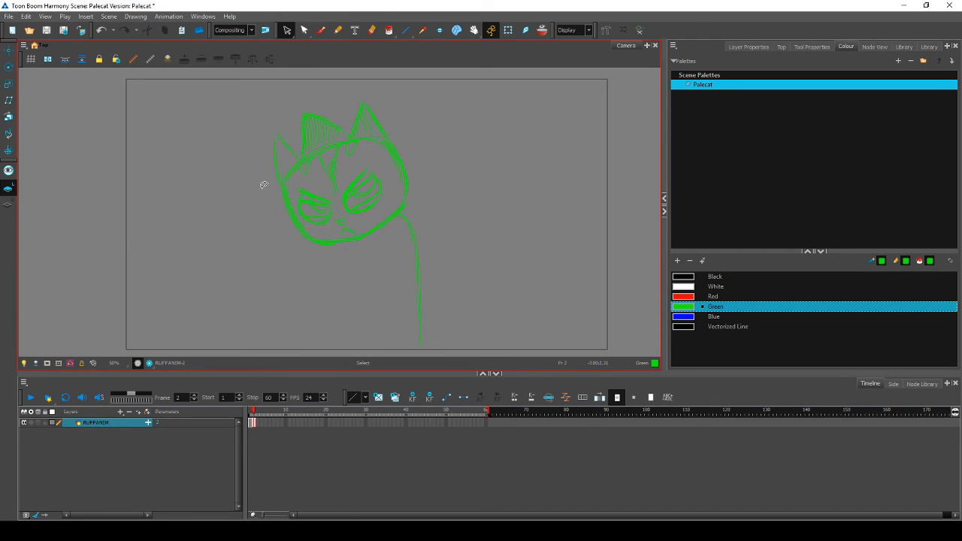
key(ctrl+v)
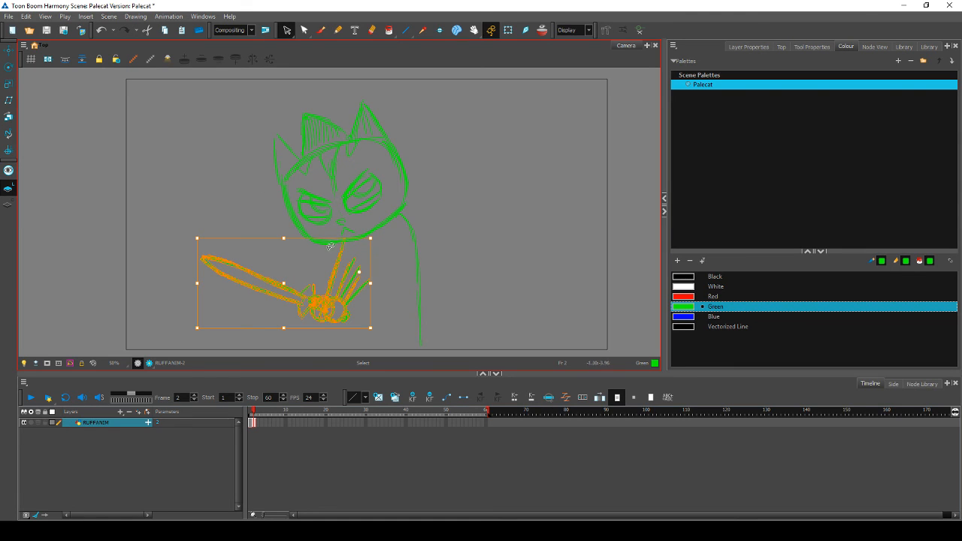
Step: Rotate the pasted sword on frame 2 so the blade points higher, and shift it with the hand away from the body
drag(193, 232, 203, 199)
drag(303, 280, 292, 274)
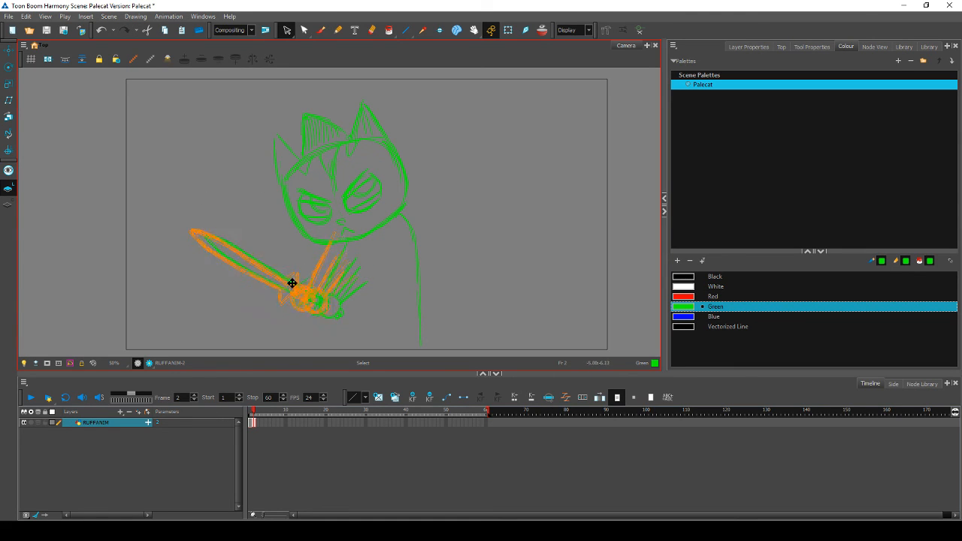
mouse_move(332, 344)
mouse_down()
mouse_move(336, 317)
mouse_move(180, 253)
mouse_move(198, 184)
mouse_up()
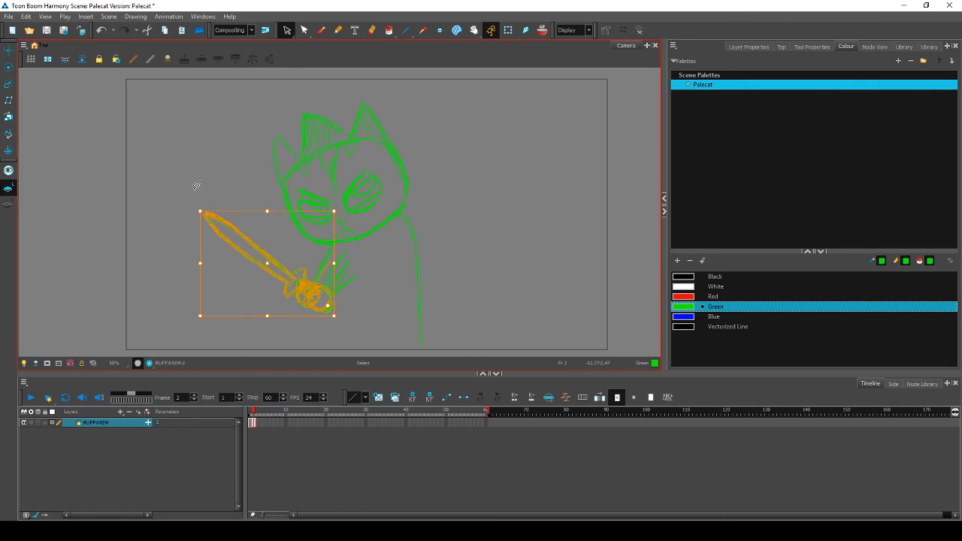
Step: Rescale and shorten the pasted arm strokes to fit under the chin on frame 2, then compare the pose with frame 1
click(359, 269)
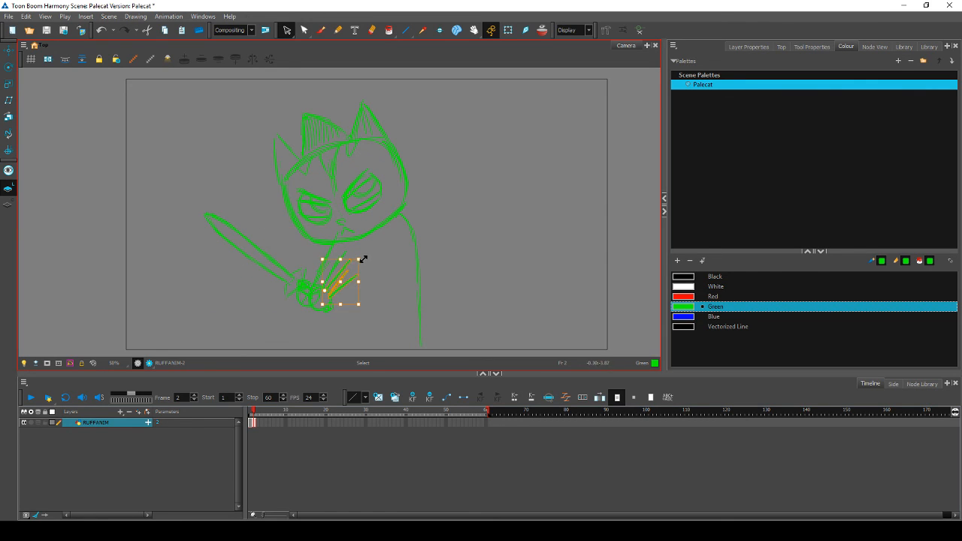
drag(362, 259, 364, 261)
drag(303, 248, 333, 263)
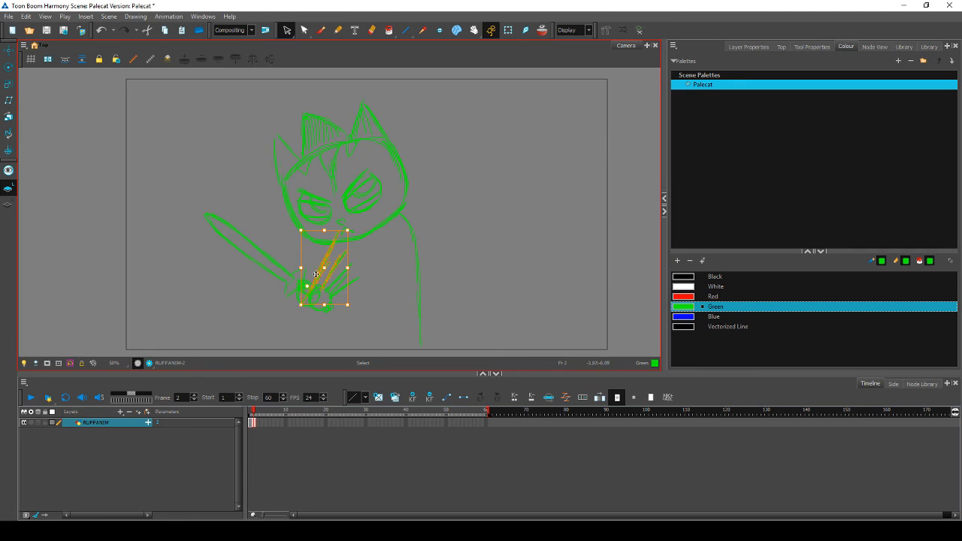
mouse_move(352, 230)
mouse_down()
mouse_move(352, 243)
mouse_move(351, 232)
mouse_move(342, 239)
mouse_up()
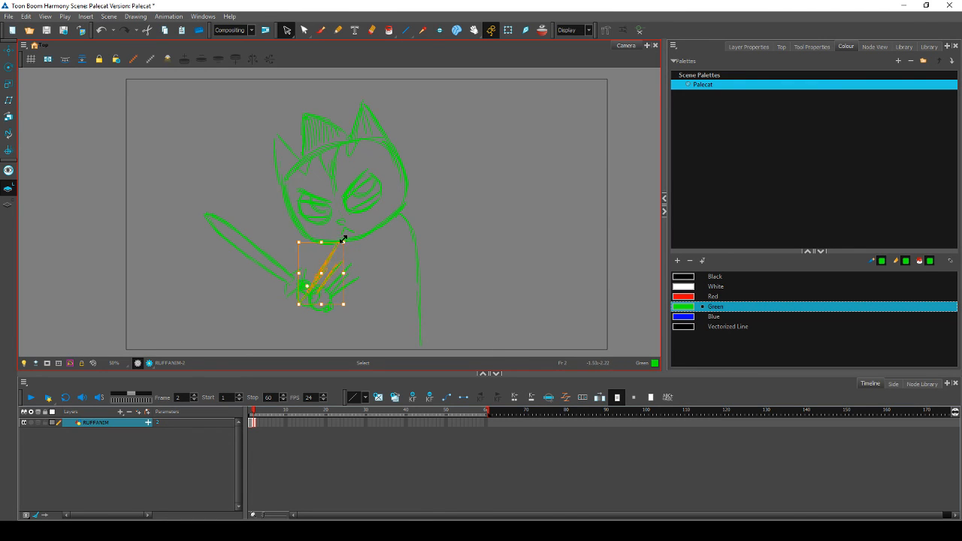
key(comma)
key(period)
key(comma)
key(period)
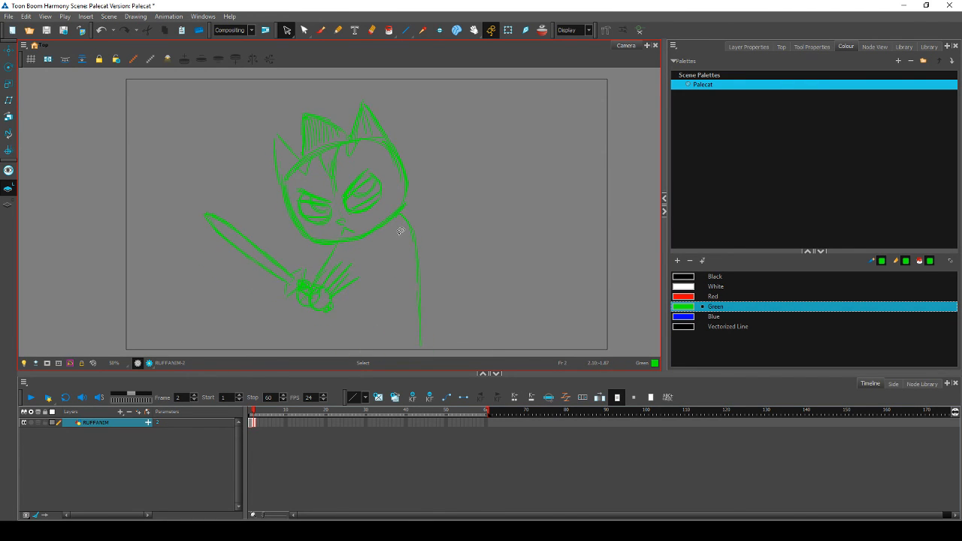
Step: Rotate the sword and hand further upright on frame 2, flipping to frame 1 to judge the swing
mouse_move(325, 311)
mouse_down()
mouse_move(188, 213)
mouse_move(336, 211)
mouse_up()
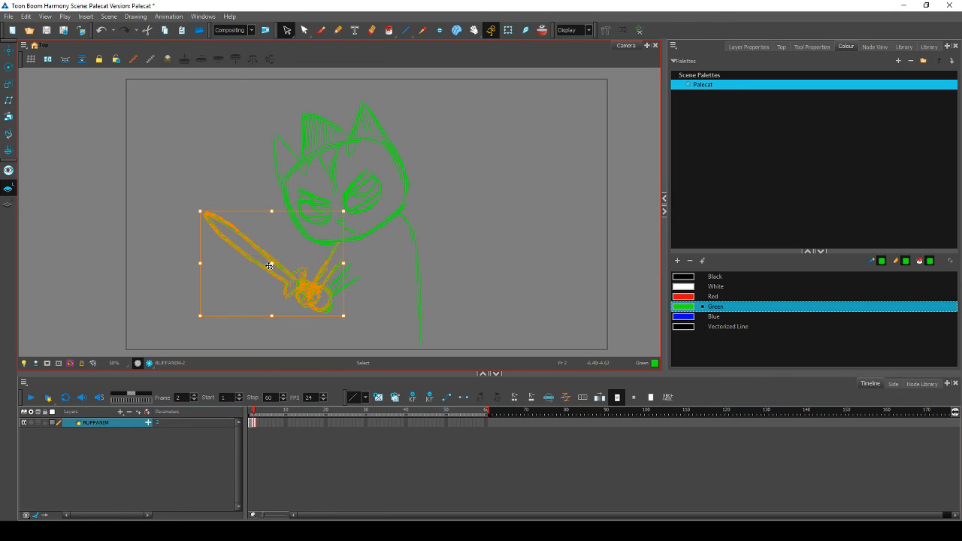
drag(271, 264, 241, 240)
drag(348, 208, 350, 214)
key(comma)
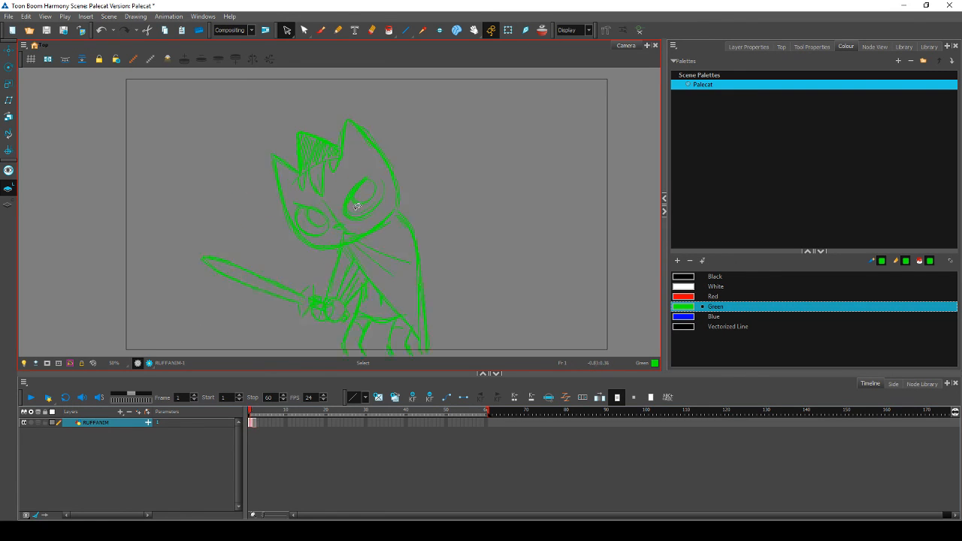
key(period)
key(comma)
key(period)
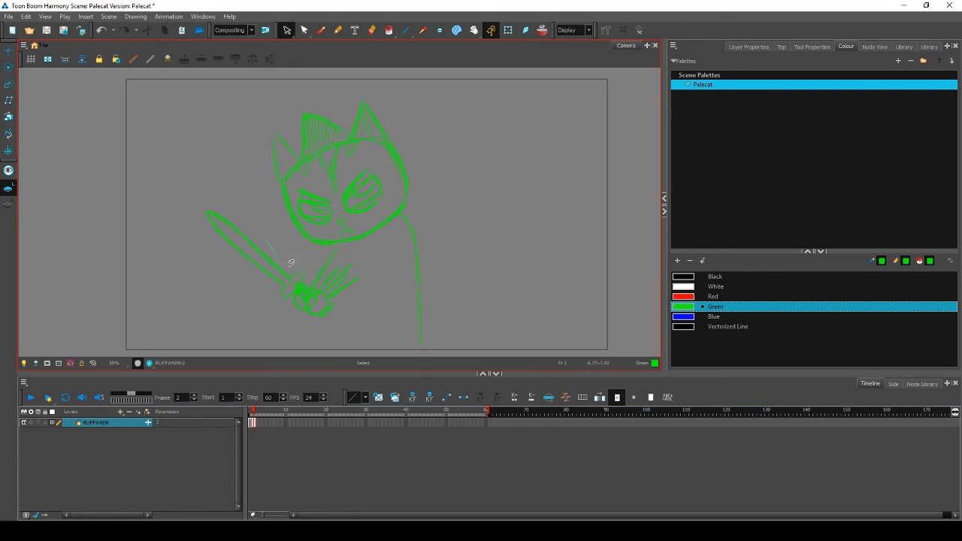
mouse_move(317, 327)
mouse_down()
mouse_move(193, 206)
mouse_move(302, 270)
mouse_move(304, 285)
mouse_up()
drag(347, 211, 350, 213)
key(comma)
key(period)
Step: Delete the pasted arm strokes on frame 2 and brush in new arm lines and cape folds under the chin
drag(324, 257, 365, 306)
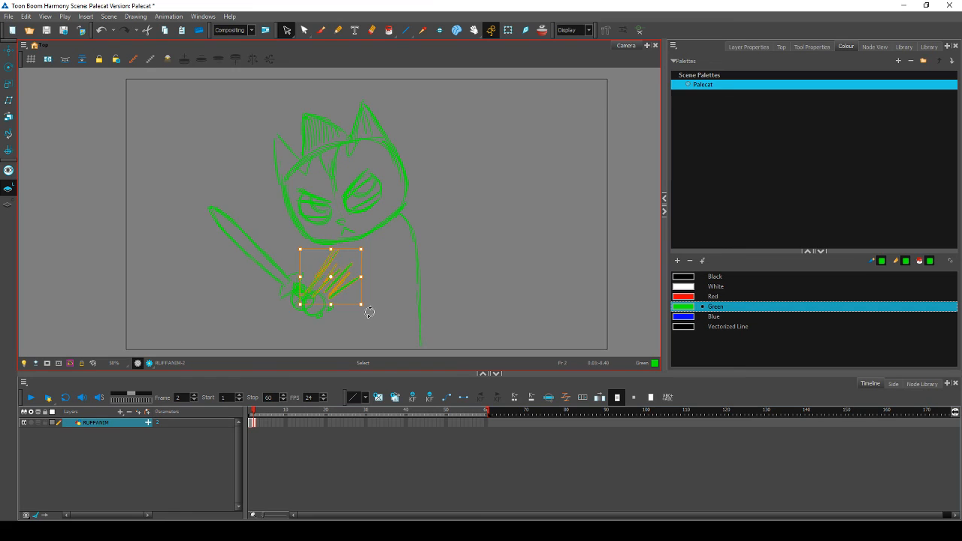
key(Delete)
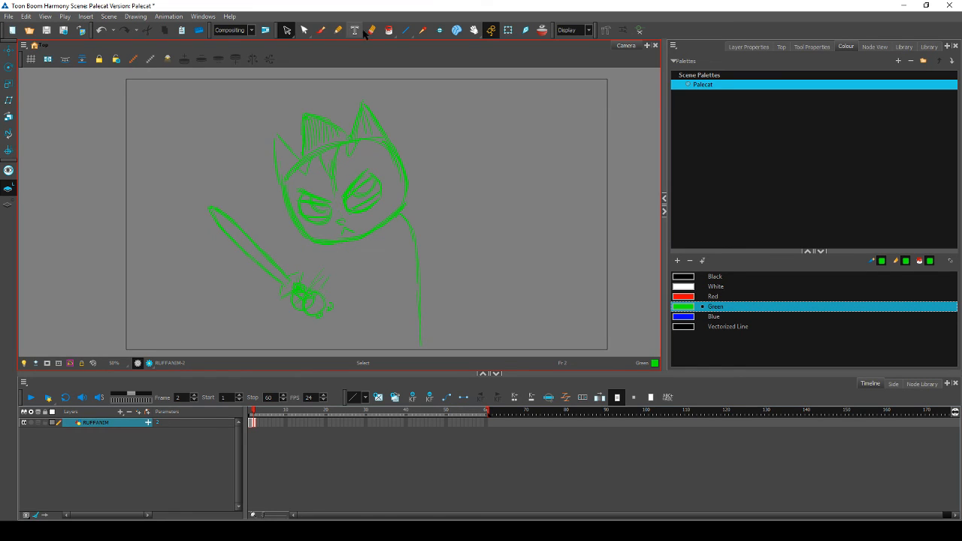
click(321, 33)
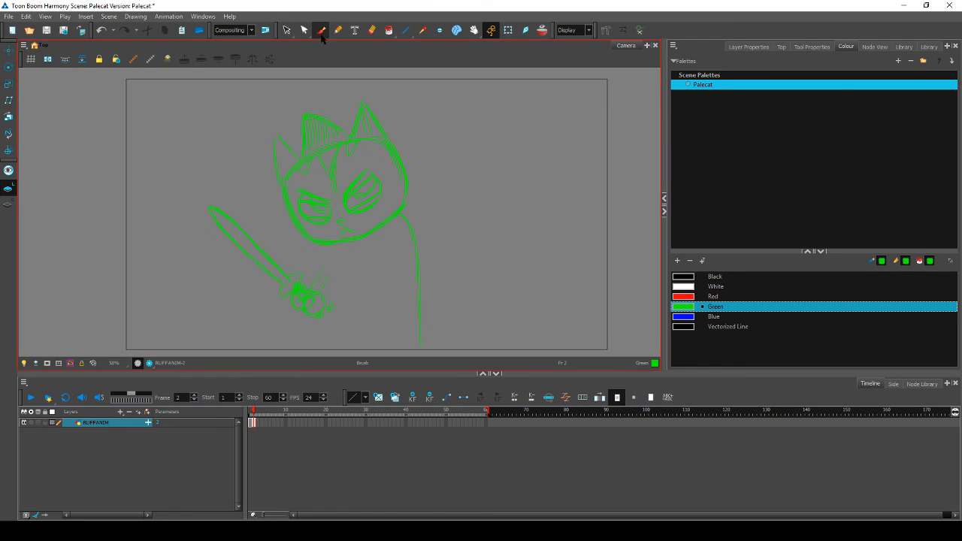
key(comma)
key(period)
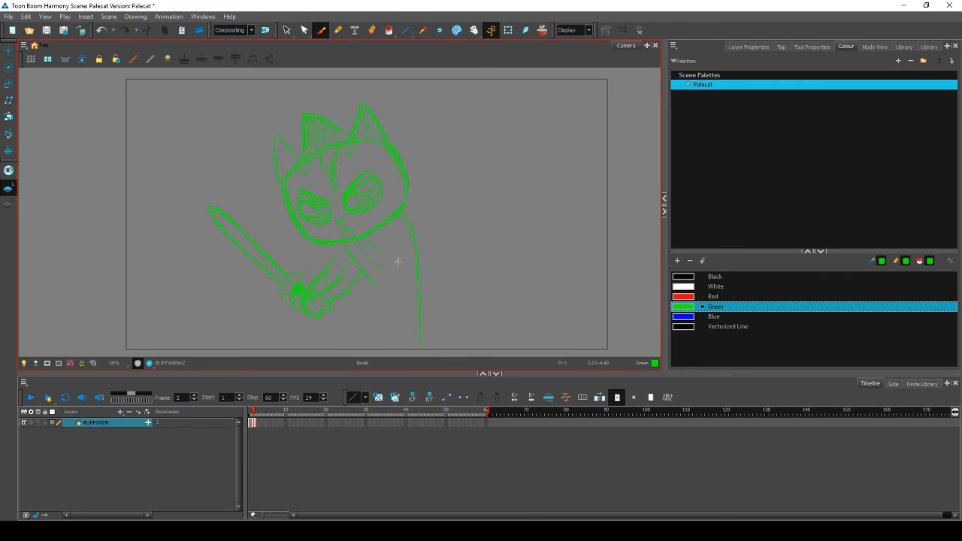
Step: Draw the cape's inner diagonal edge on frame 2 from the neck to the cape's lower tip, comparing with frame 1
key(f)
key(g)
key(g)
key(f)
key(f)
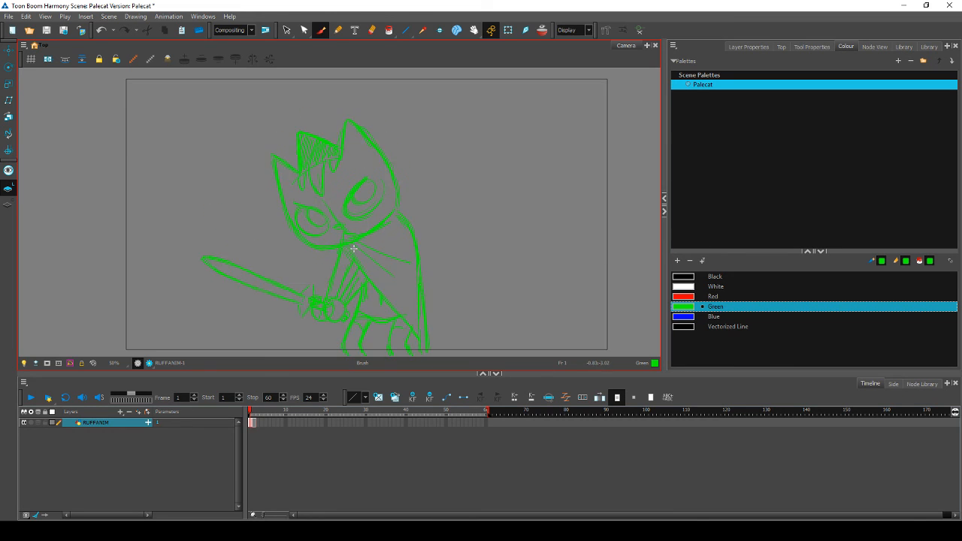
key(g)
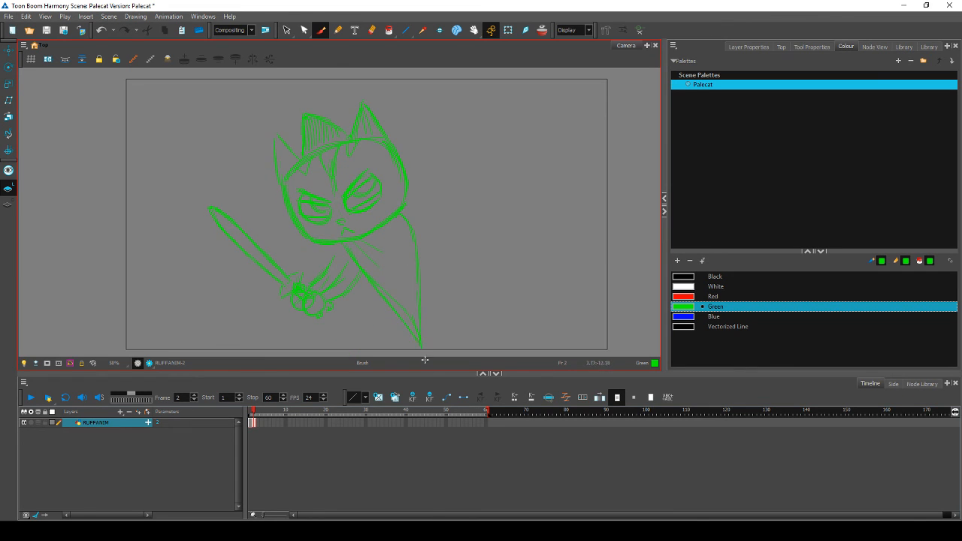
key(f)
key(g)
key(alt+b)
key(f)
key(g)
Step: Copy the torso and leg strokes from frame 1 onto frame 2 and adjust them slightly under the cape
click(287, 31)
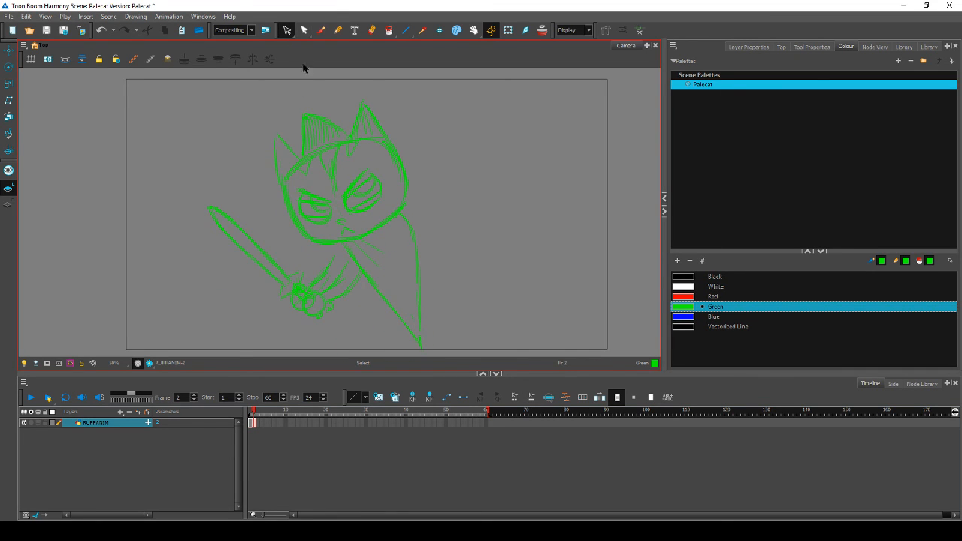
key(f)
click(409, 350)
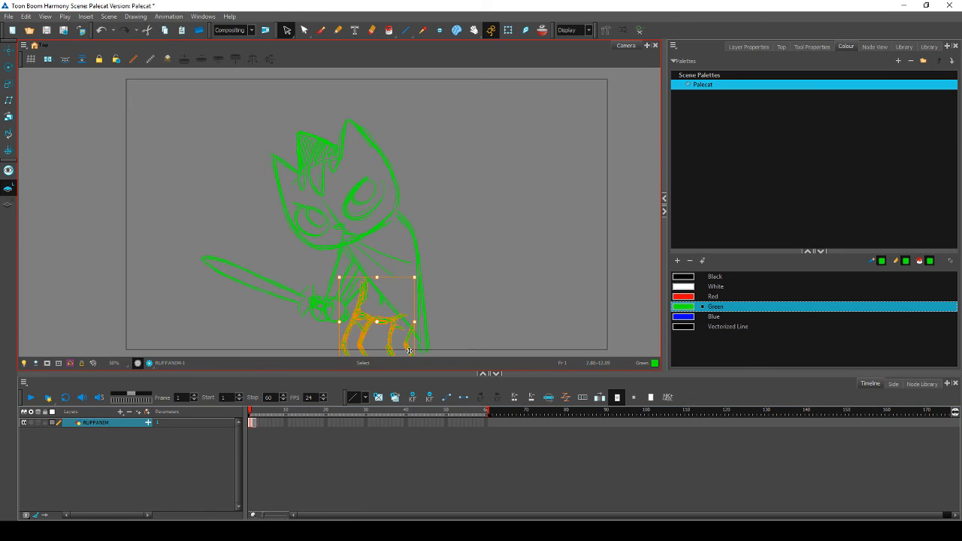
key(g)
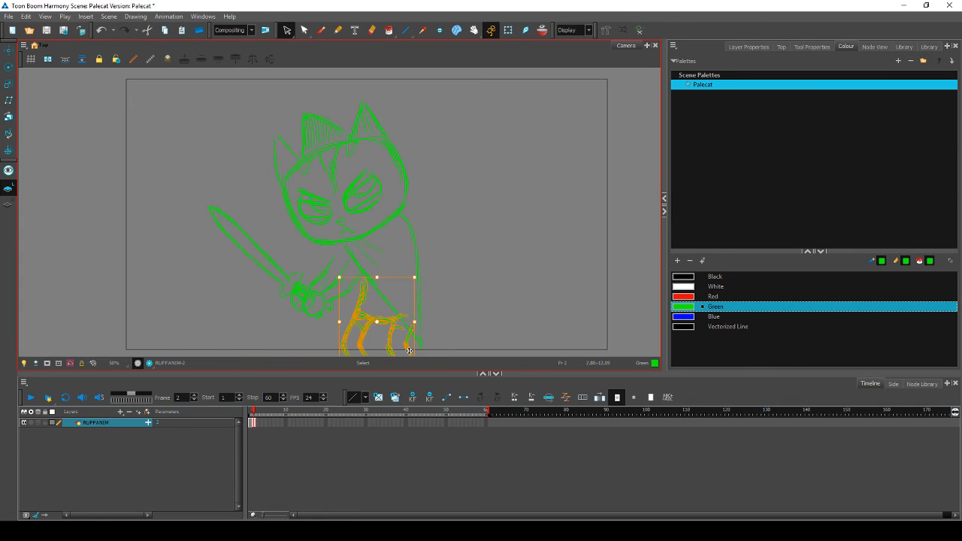
drag(376, 277, 375, 273)
click(464, 292)
Step: Select and adjust the leg nearer the sword on frame 2, then select the leg under the cape
drag(342, 344, 366, 345)
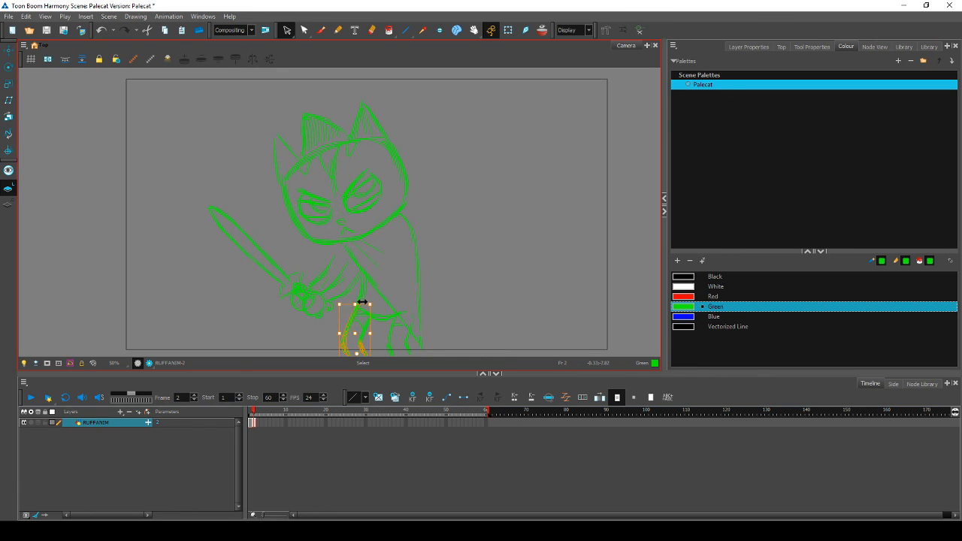
drag(361, 302, 338, 300)
mouse_move(389, 346)
mouse_down()
mouse_move(411, 345)
mouse_move(397, 325)
mouse_move(427, 311)
mouse_move(401, 323)
mouse_move(415, 309)
mouse_move(400, 312)
mouse_move(423, 315)
mouse_up()
click(459, 288)
click(430, 309)
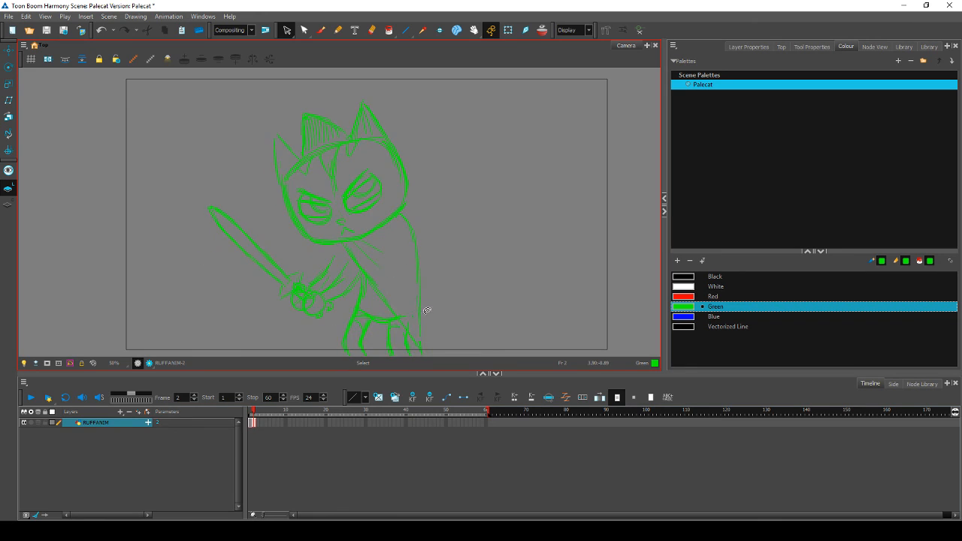
Step: Straighten and reposition the leg under the cape on frame 2, checking its stance against frame 1
mouse_move(383, 316)
mouse_down()
mouse_move(416, 320)
mouse_move(424, 309)
mouse_up()
key(comma)
key(period)
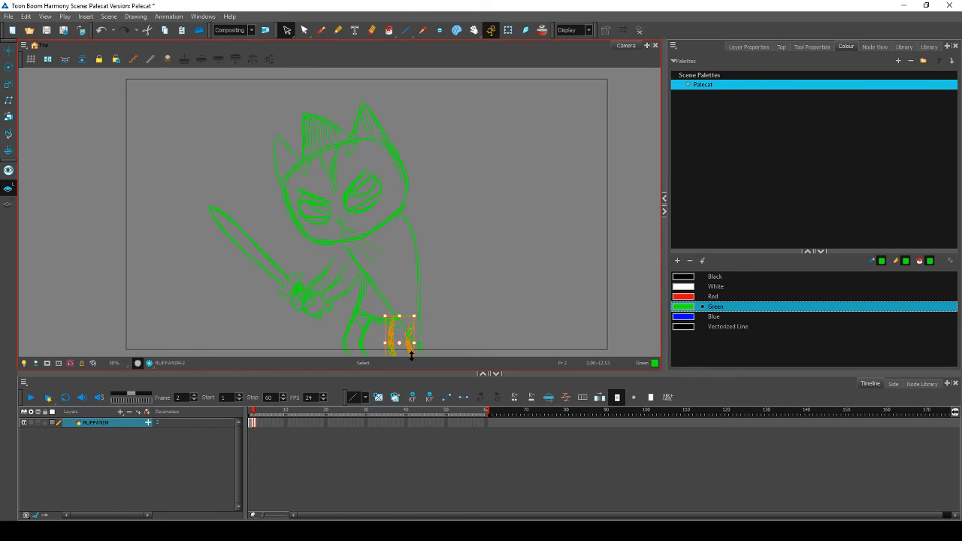
key(comma)
key(period)
mouse_move(410, 340)
mouse_down()
mouse_move(390, 338)
mouse_move(442, 311)
mouse_up()
key(space)
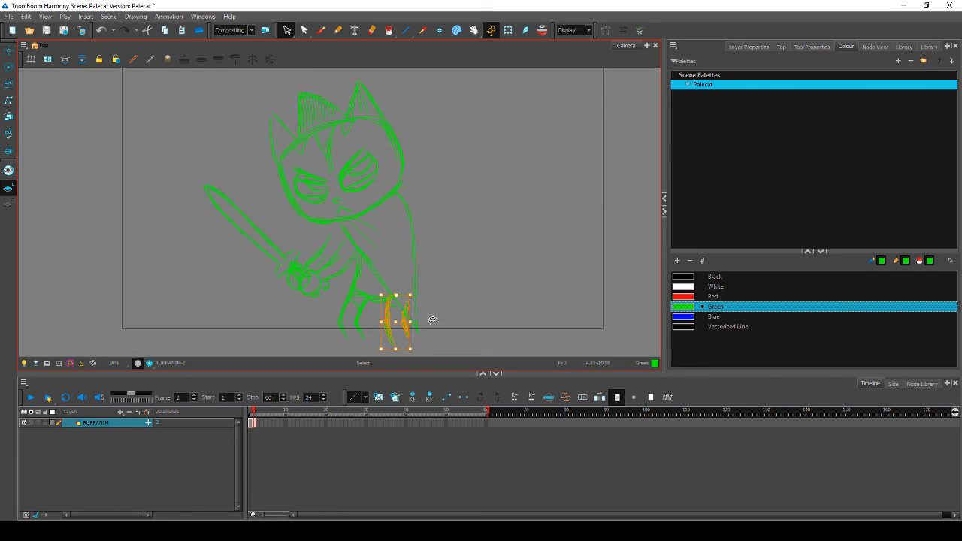
key(comma)
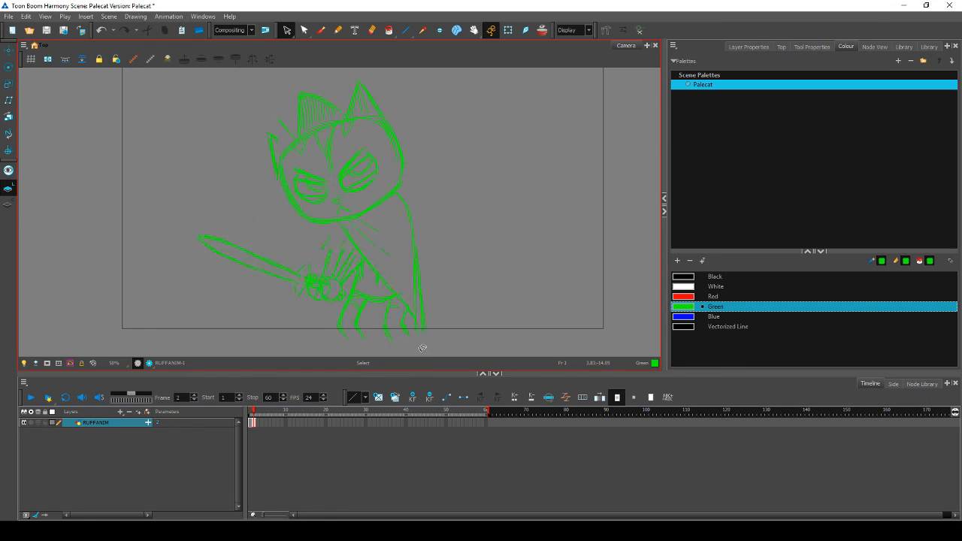
key(period)
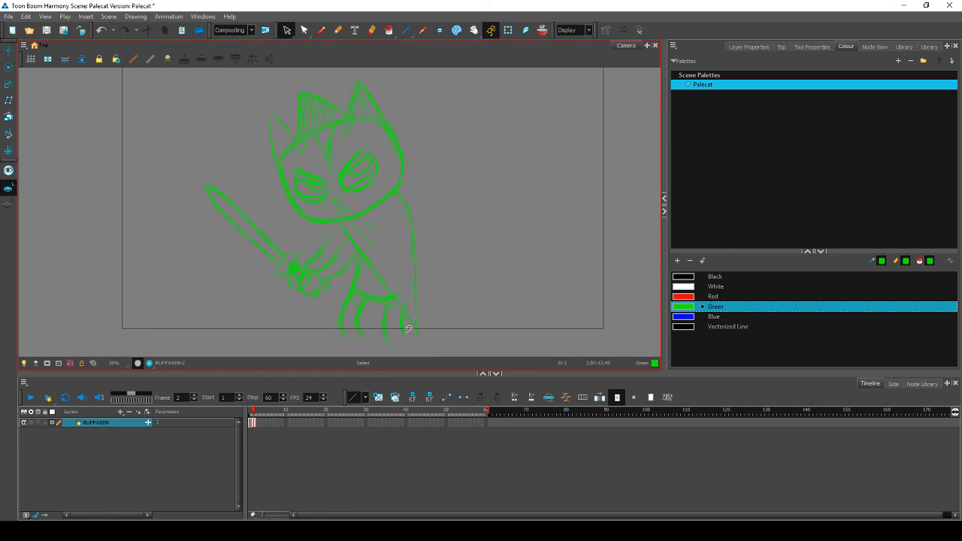
Step: Nudge the leg under the cape on frame 2 and rotate it slightly about its hip, comparing with frame 1
key(comma)
key(period)
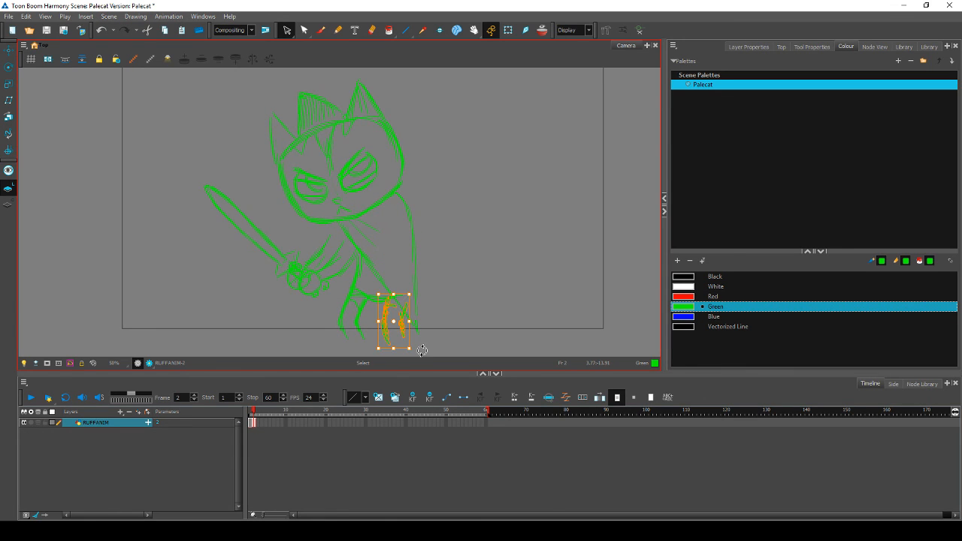
key(comma)
key(period)
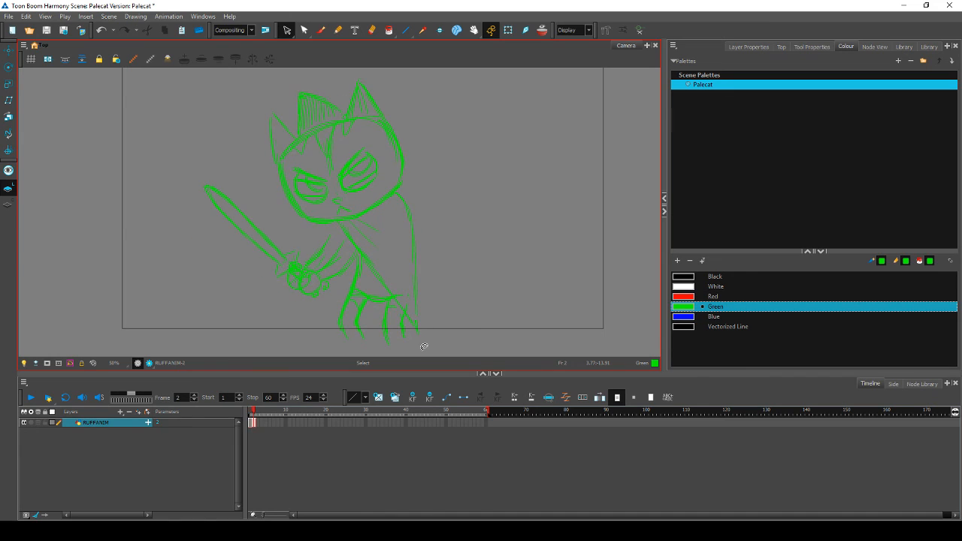
click(393, 311)
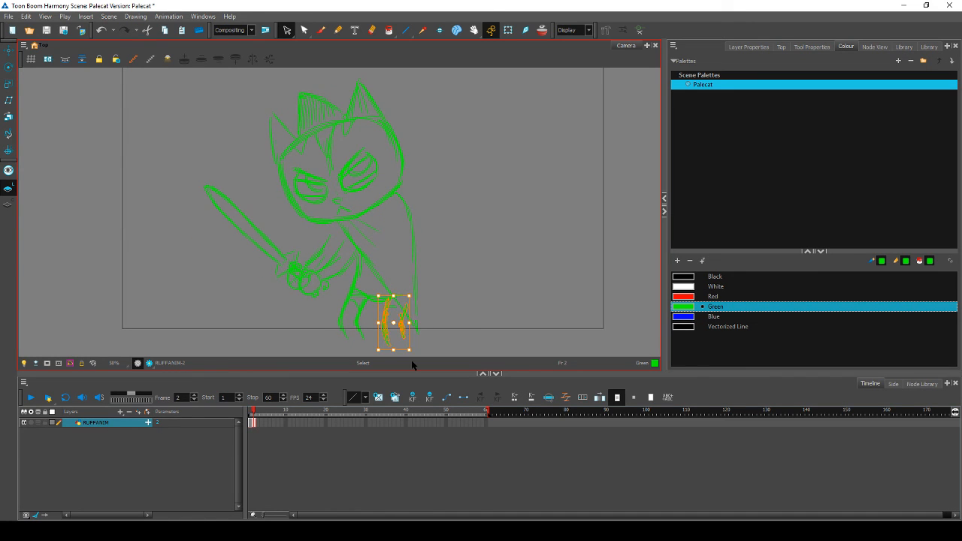
key(Escape)
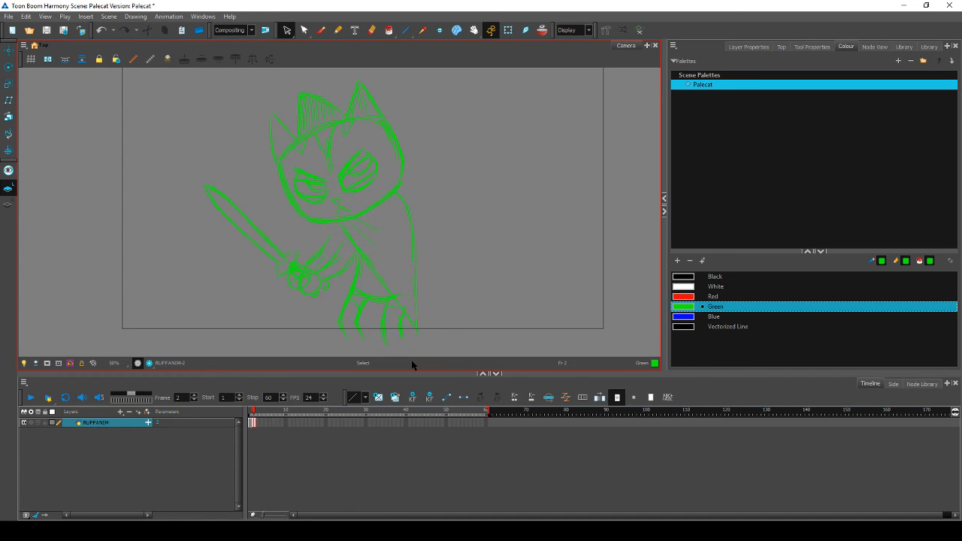
mouse_move(409, 327)
mouse_down()
mouse_move(378, 336)
mouse_move(392, 299)
mouse_up()
drag(400, 351, 408, 352)
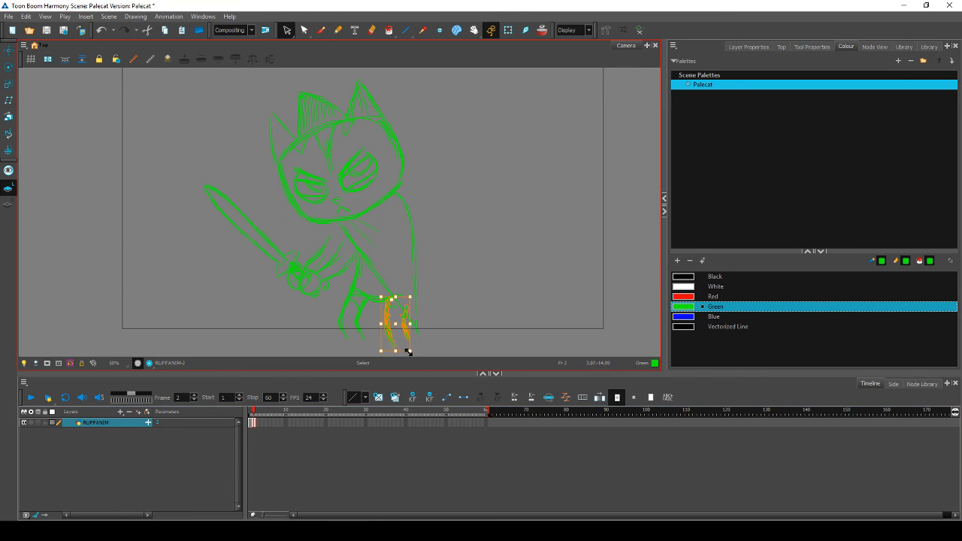
Step: Shift the leg under the cape slightly upward on frame 2, checking its position against frame 1
key(Escape)
key(comma)
key(period)
key(comma)
key(period)
key(comma)
key(period)
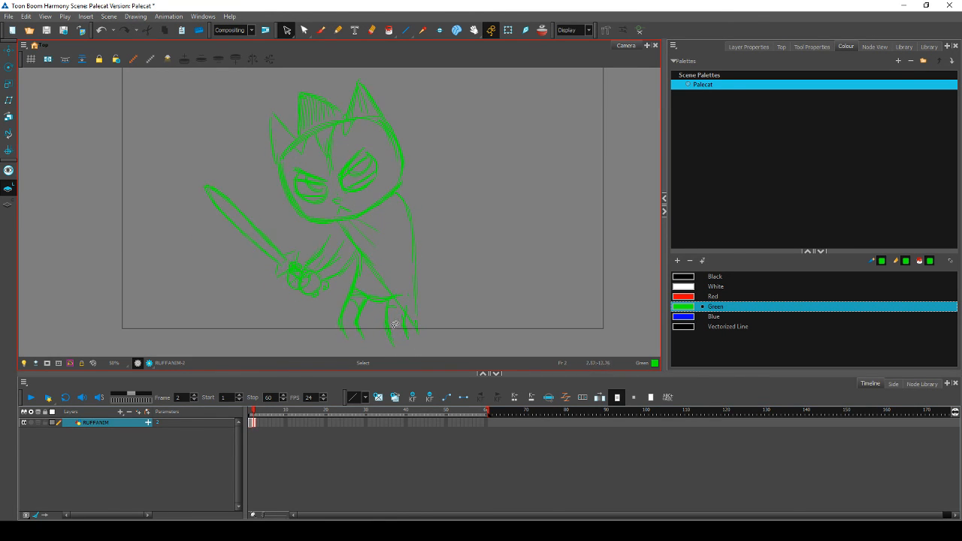
mouse_move(396, 312)
mouse_down()
mouse_move(395, 336)
mouse_move(406, 319)
mouse_up()
drag(416, 352, 415, 355)
key(comma)
key(period)
drag(400, 313, 415, 352)
key(Escape)
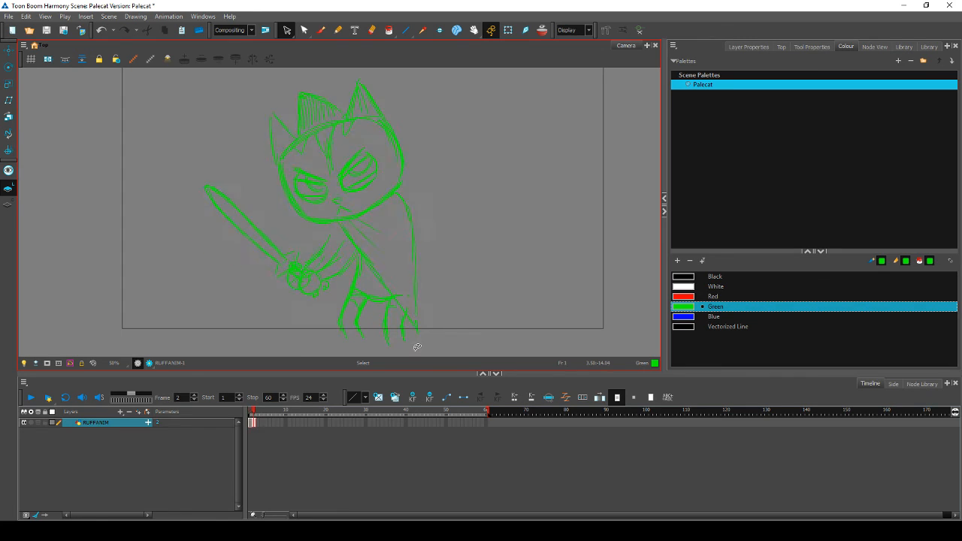
Step: Select the leg nearer the sword on frame 2 and nudge it up slightly, comparing with frame 1
key(comma)
key(period)
mouse_move(369, 314)
mouse_down()
mouse_move(338, 311)
mouse_move(336, 321)
mouse_move(339, 311)
mouse_up()
key(Escape)
key(comma)
key(period)
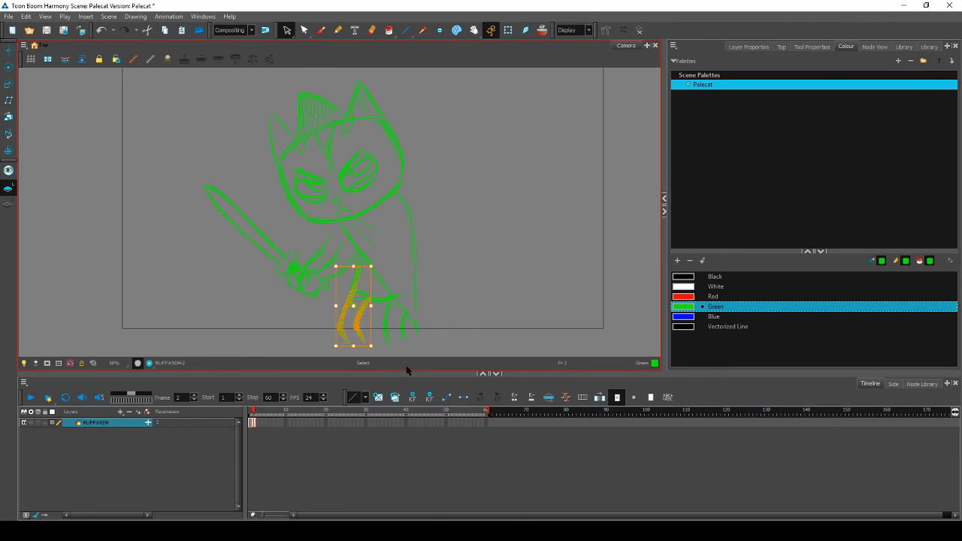
key(Up)
key(Escape)
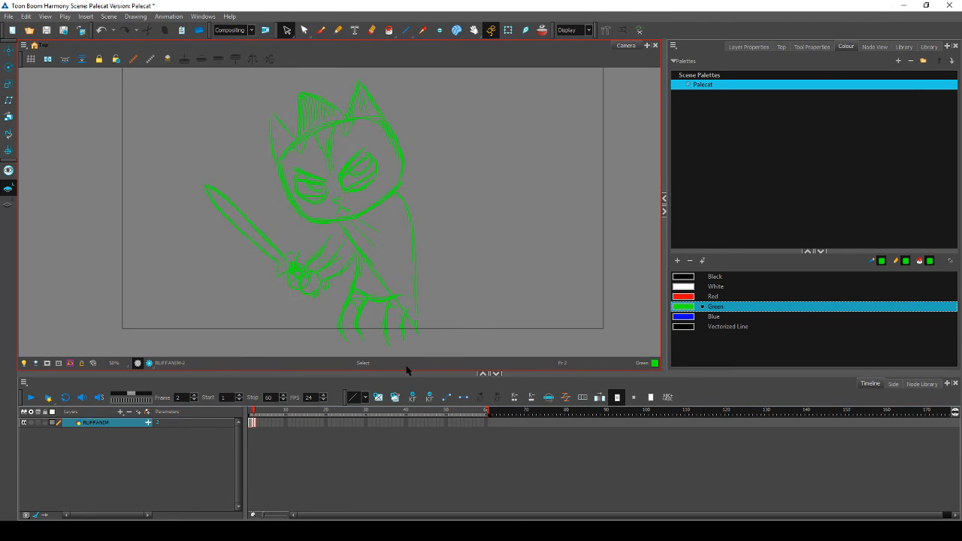
Step: Select the torso strokes above the legs on frame 2 and compare their placement with frame 1
key(comma)
key(period)
mouse_move(370, 278)
mouse_down()
mouse_move(369, 292)
mouse_move(348, 284)
mouse_up()
key(Escape)
key(comma)
key(period)
Step: Select the whole character on frame 2, nudge it slightly up and right, and compare it with frame 1
mouse_move(465, 291)
mouse_down()
mouse_move(466, 310)
mouse_move(451, 313)
mouse_move(208, 296)
mouse_move(525, 310)
mouse_up()
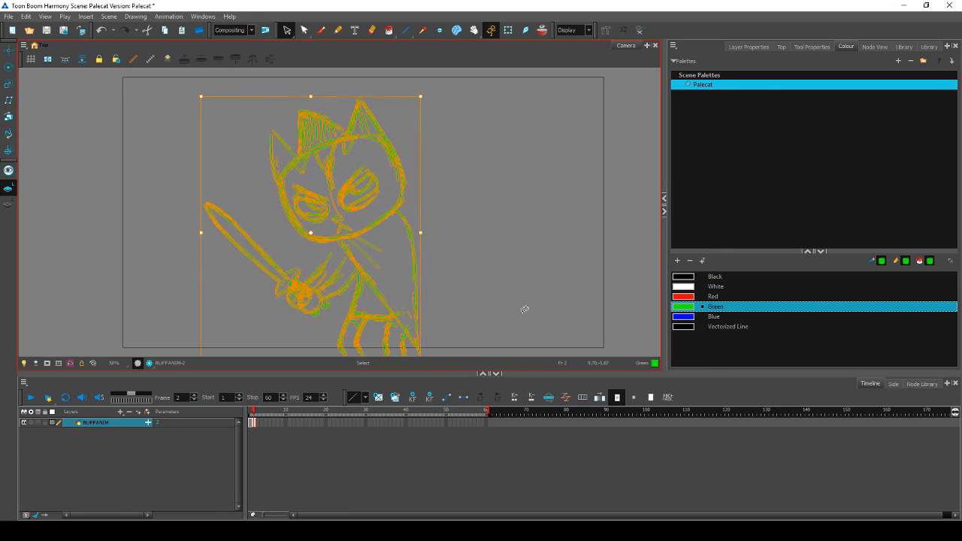
key(Up)
key(Right)
key(comma)
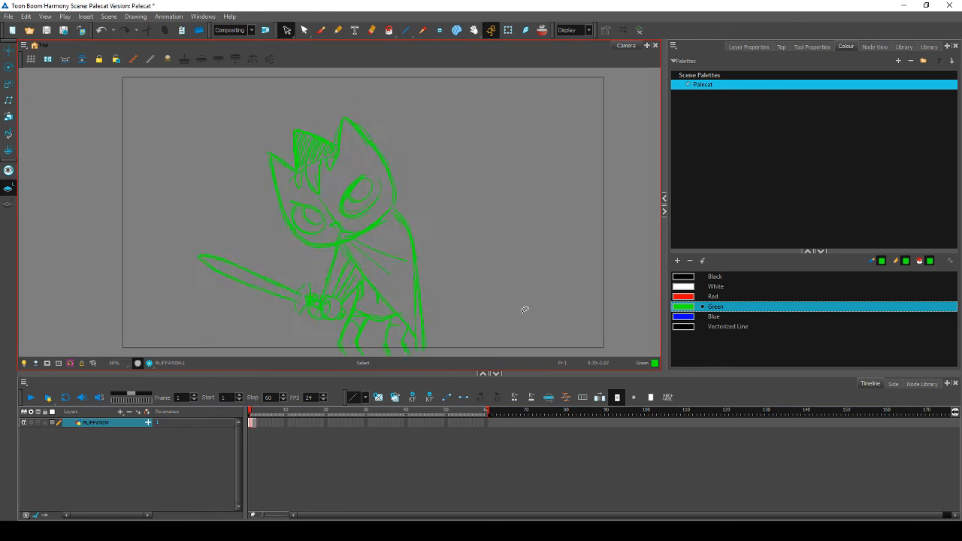
key(period)
key(comma)
key(period)
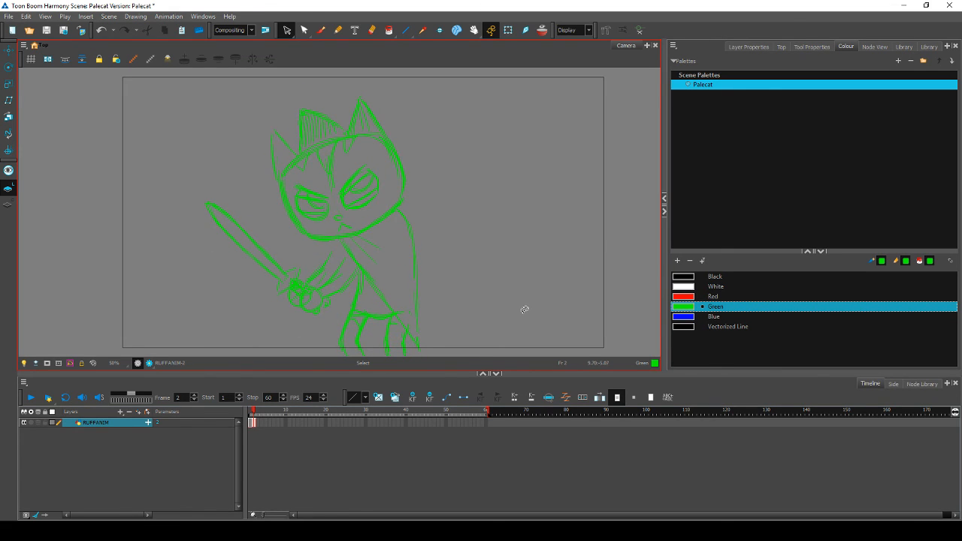
Step: Brush in the sword arm up to the neck and add waist details under the cape on frame 2, flipping against frame 1
click(324, 259)
click(321, 32)
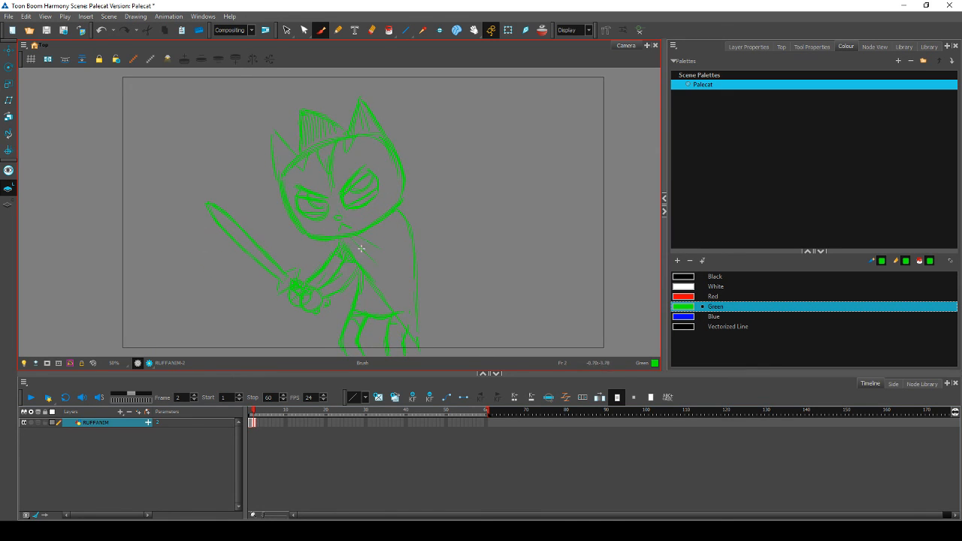
key(comma)
key(period)
key(comma)
key(period)
key(comma)
key(period)
key(comma)
key(period)
key(comma)
key(period)
key(comma)
key(period)
key(comma)
key(period)
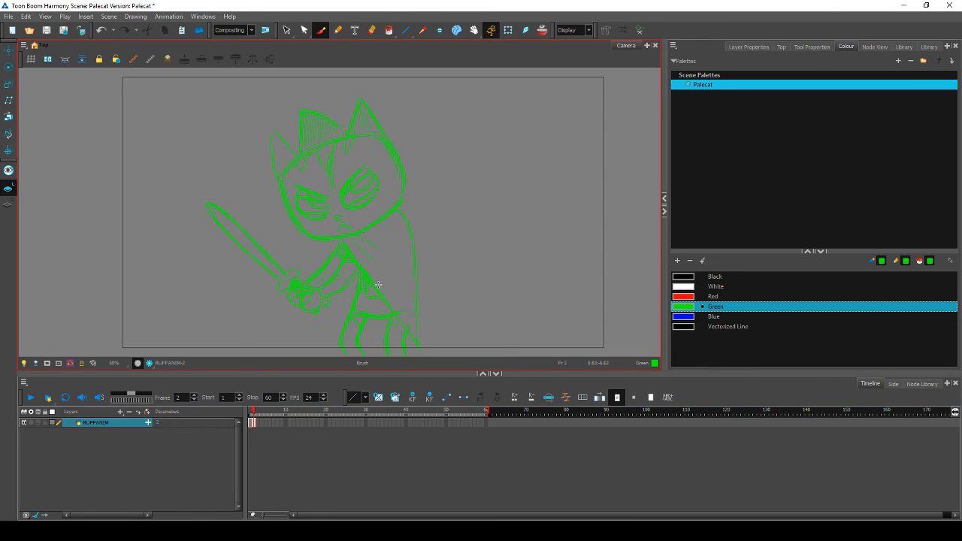
Step: Brush matching waist details and dark shading along the torso under the cape edge on frames 1 and 2
key(comma)
key(period)
key(comma)
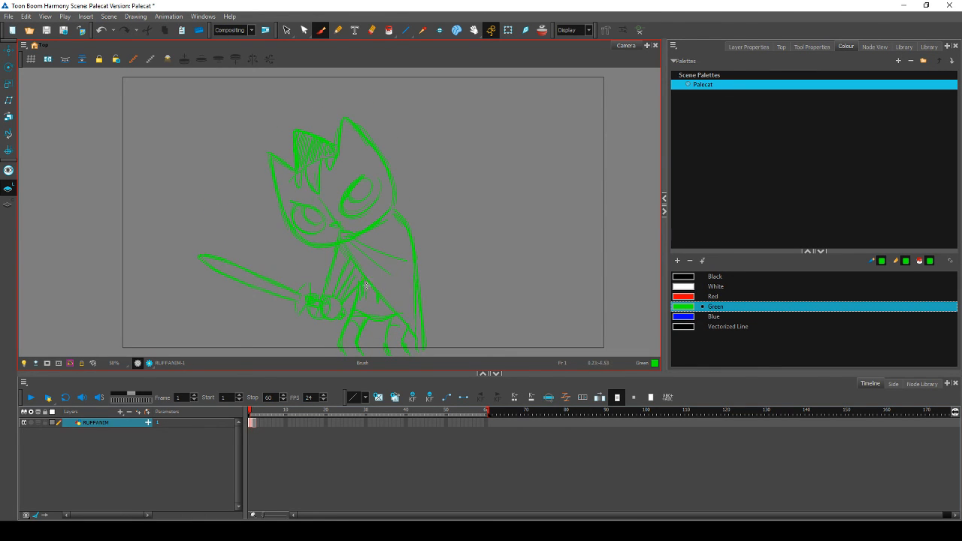
key(period)
key(comma)
key(period)
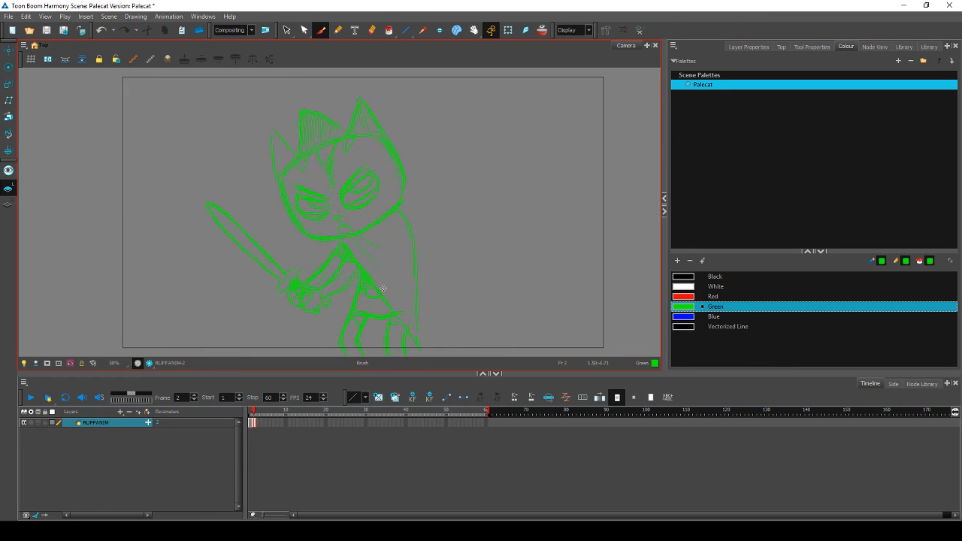
key(comma)
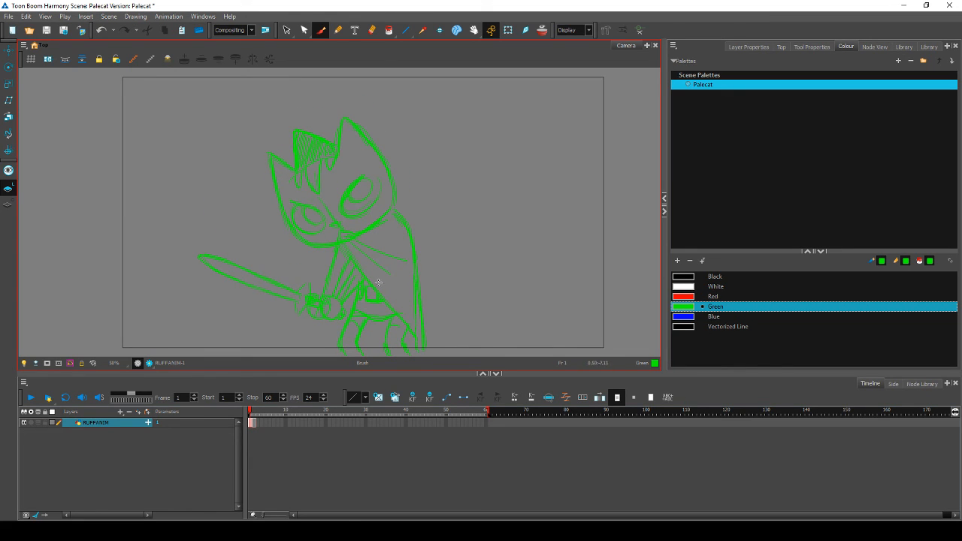
key(period)
key(comma)
key(period)
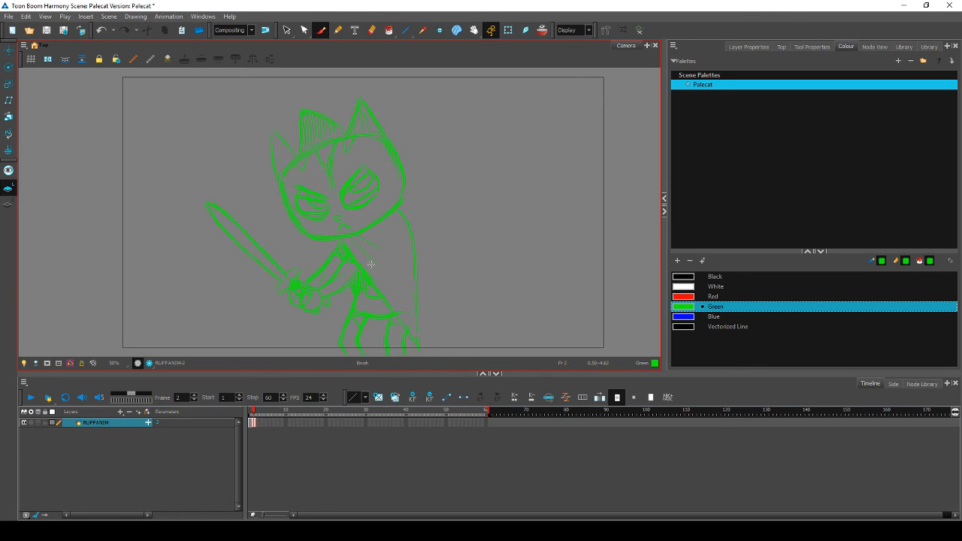
Step: Hatch the area between the legs with the Brush on frames 1 and 2
key(period)
key(comma)
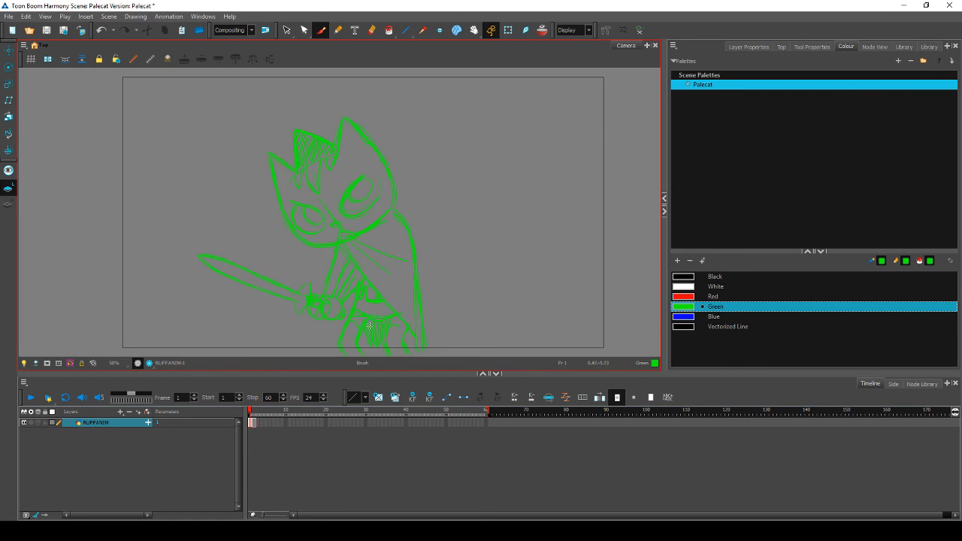
key(period)
key(comma)
key(period)
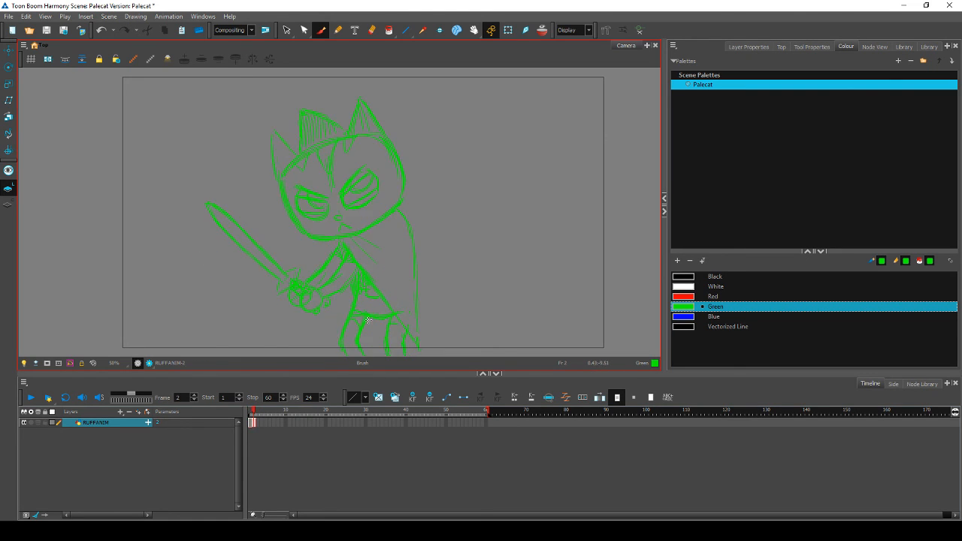
key(comma)
key(period)
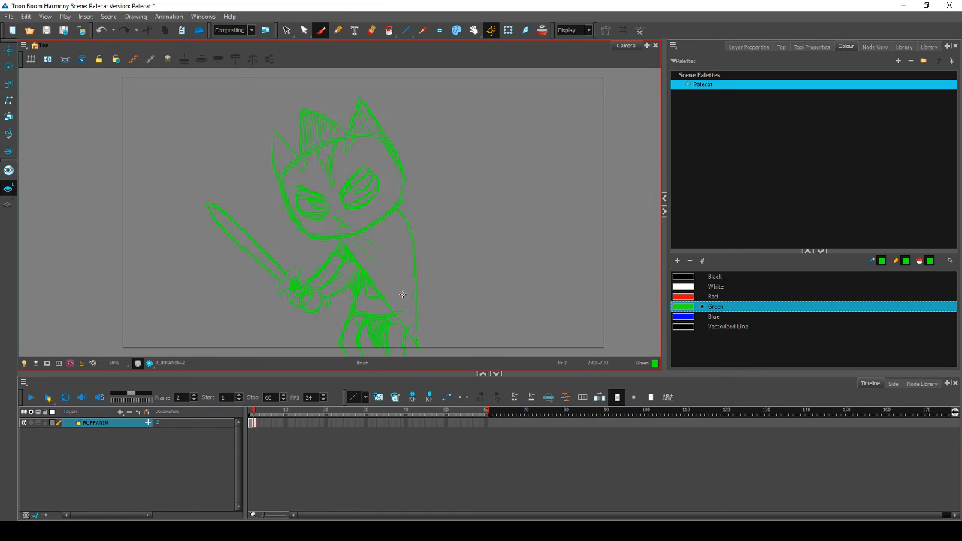
Step: Sketch stronger hem lines where the torso meets the legs on frames 1 and 2, flipping between them
key(comma)
key(period)
key(comma)
key(period)
key(comma)
key(period)
key(comma)
key(period)
key(comma)
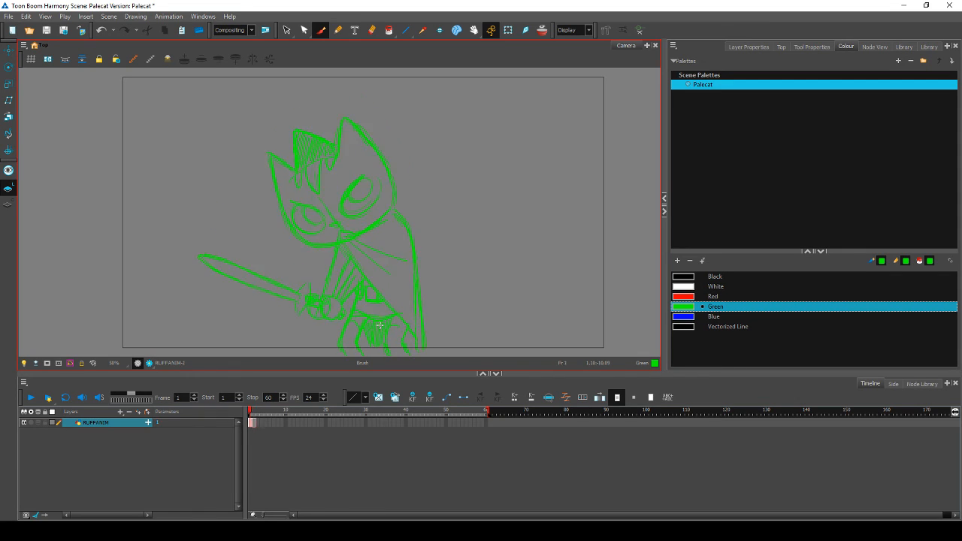
key(period)
key(comma)
key(period)
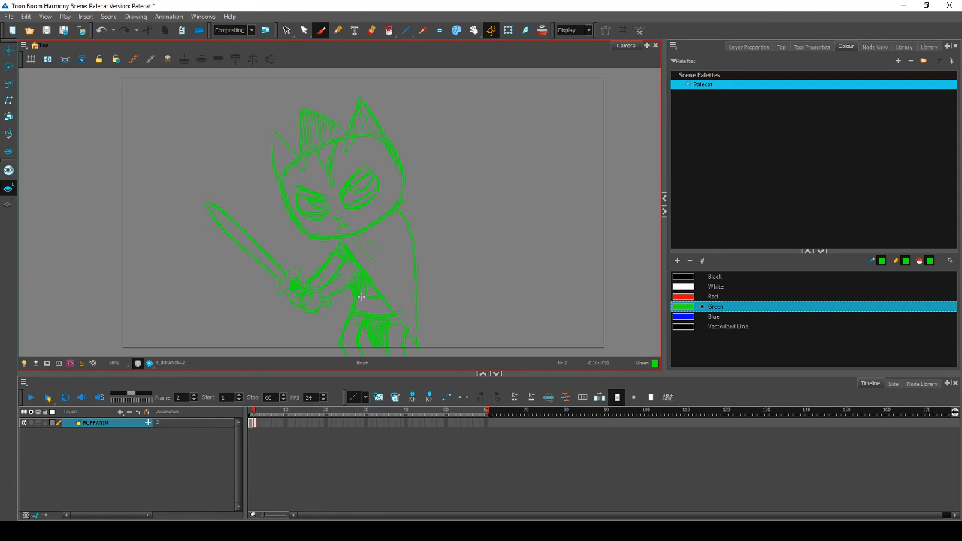
Step: Refine the hatching between the legs below the hem on both frames, flipping to keep it consistent
key(comma)
key(period)
key(comma)
key(period)
key(comma)
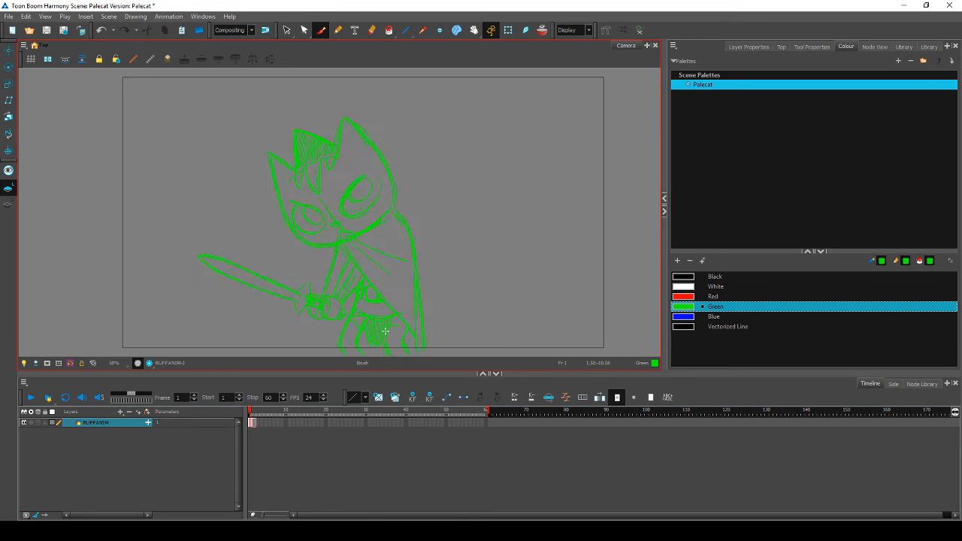
key(period)
key(comma)
key(period)
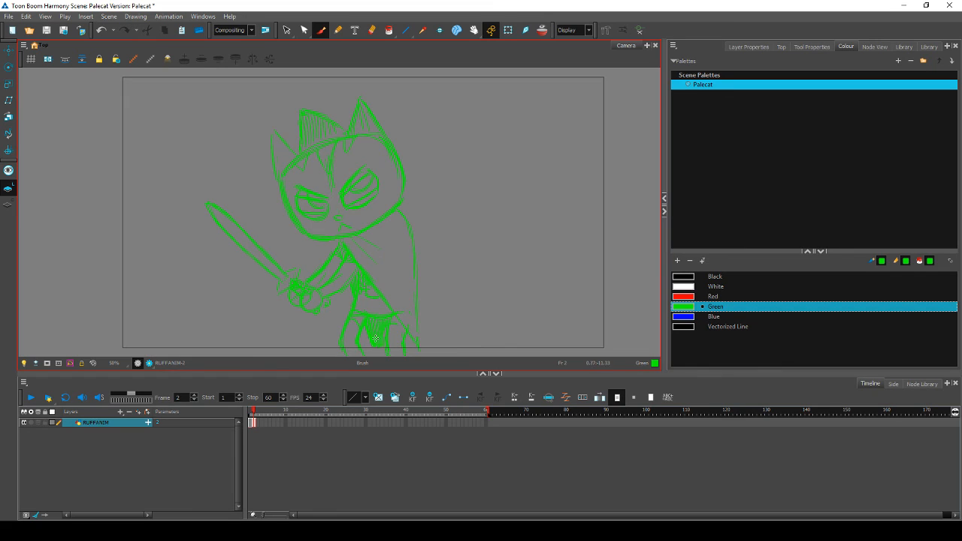
key(comma)
key(period)
key(comma)
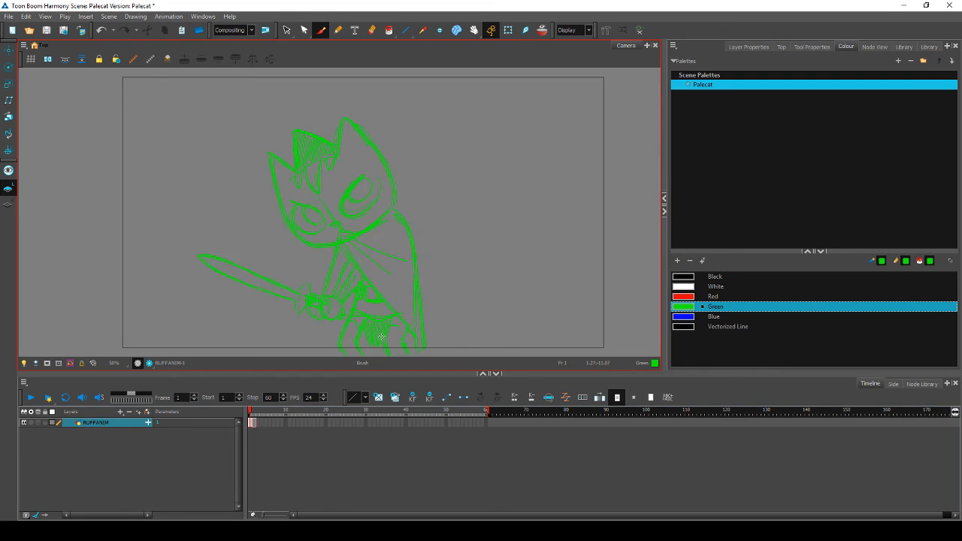
key(period)
key(comma)
key(period)
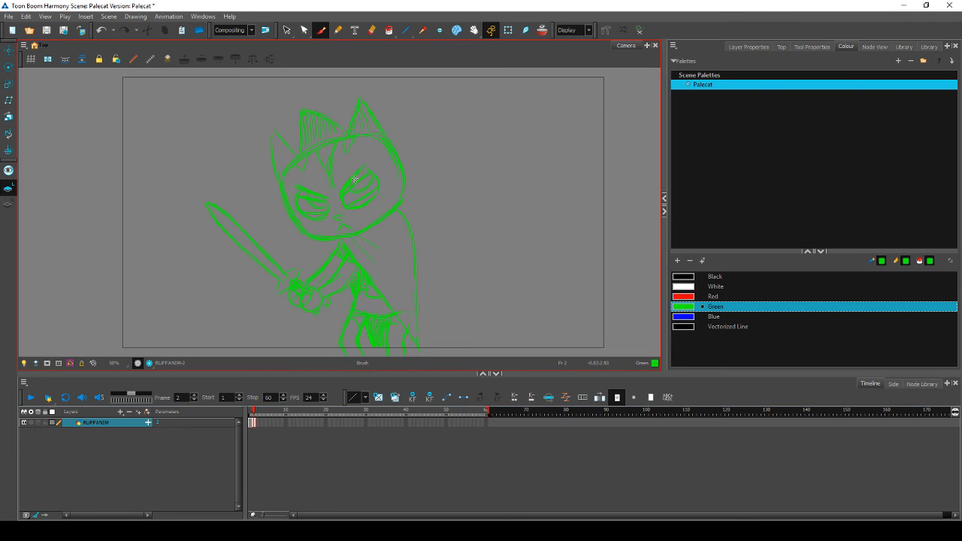
Step: Flip between frames 1 and 2 to review the eyes, the pose change and the leg shading
key(alt+e)
key(comma)
key(period)
key(comma)
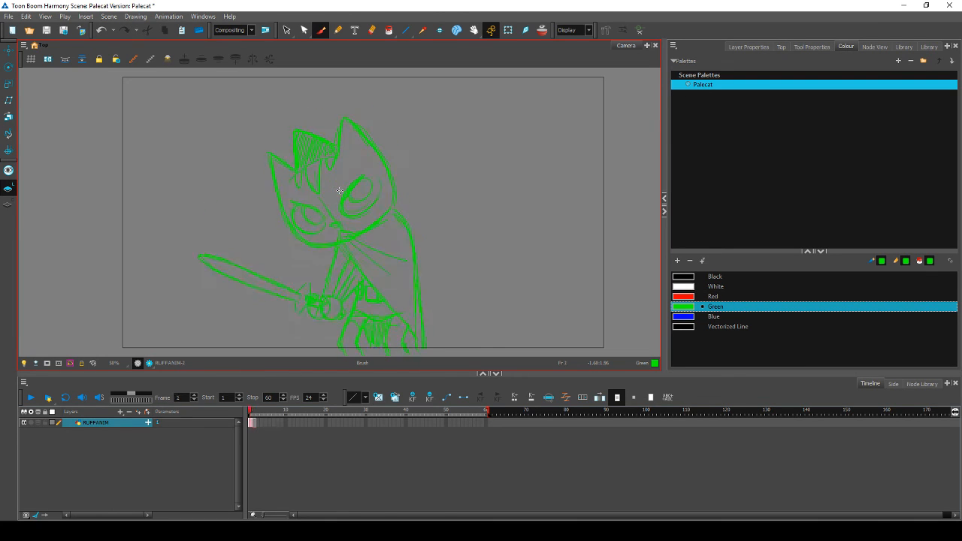
key(period)
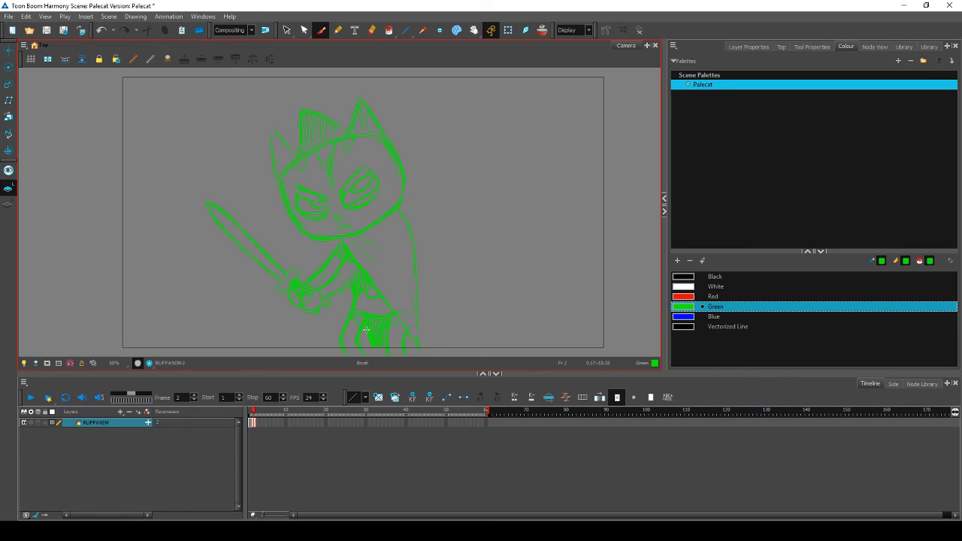
key(comma)
key(period)
key(comma)
key(period)
key(comma)
key(period)
Step: Switch to Storyboard Pro, play the palecat storyboard through to the sword pose panel, and return to Harmony
mouse_move(602, 531)
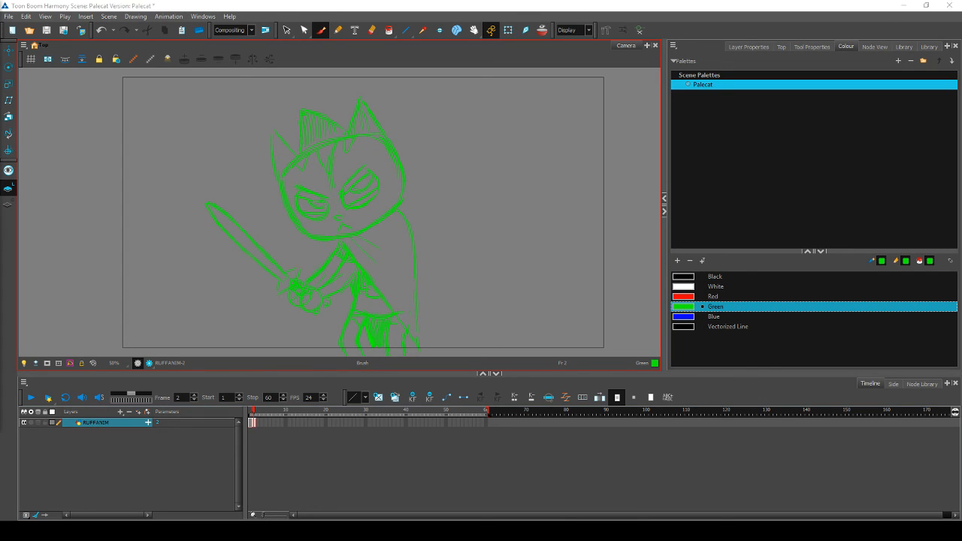
key(alt+Tab)
drag(0, 27, 28, 30)
double_click(28, 30)
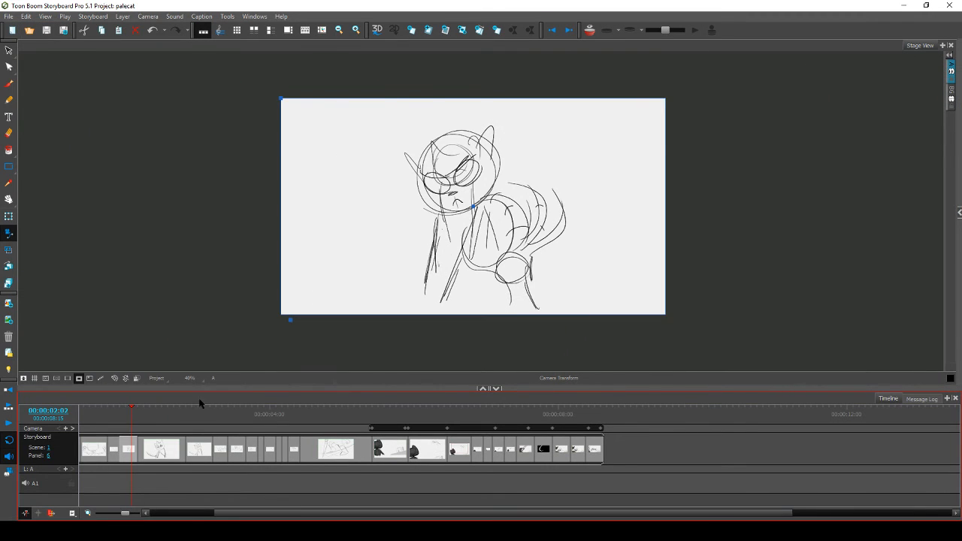
drag(137, 417, 80, 415)
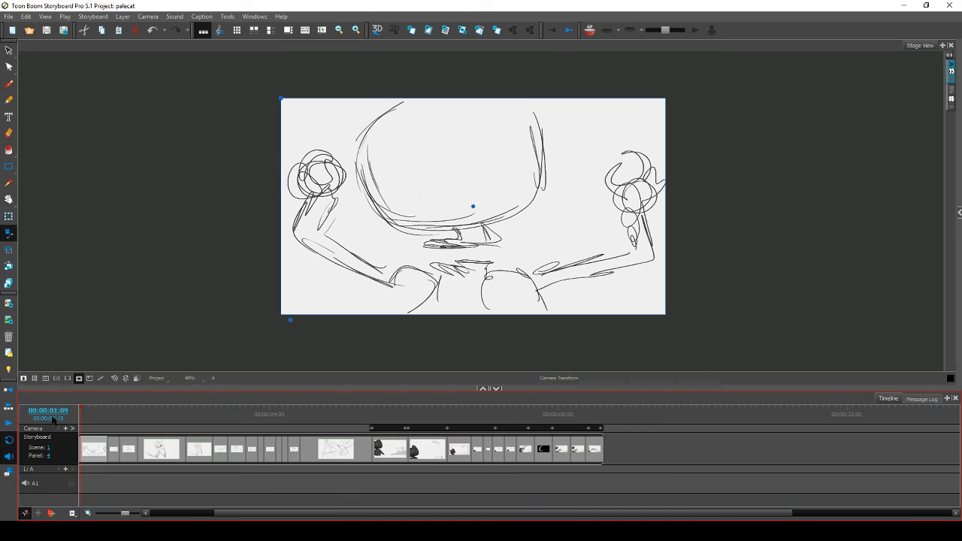
click(10, 423)
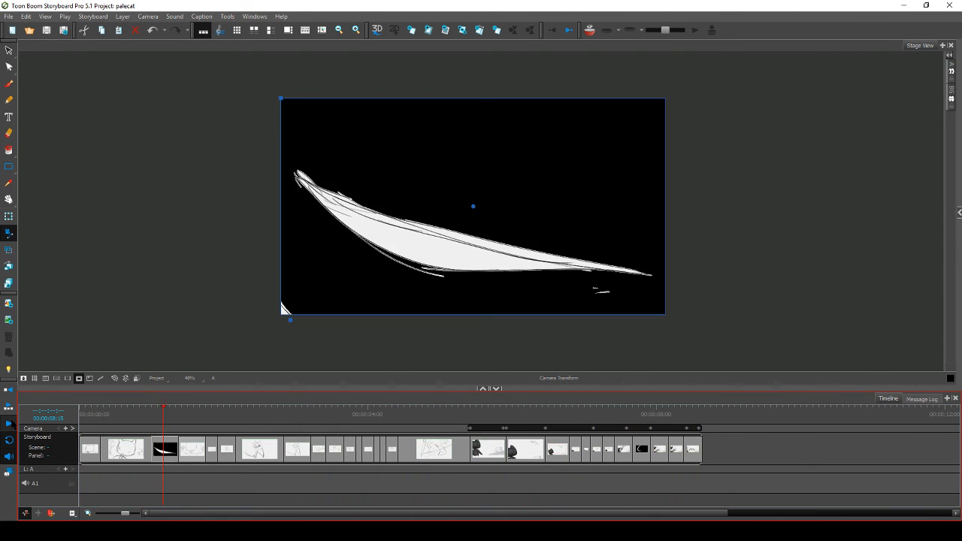
click(9, 423)
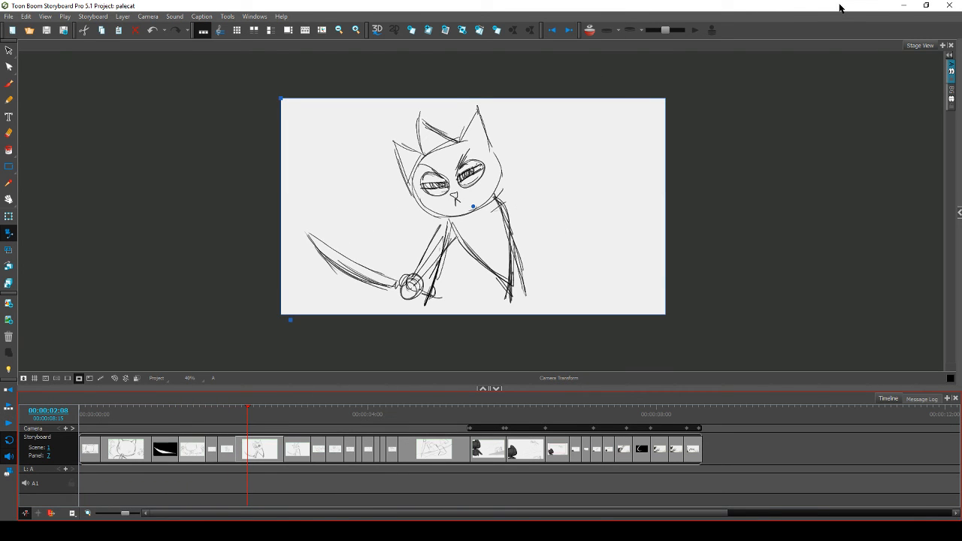
drag(839, 8, 0, 79)
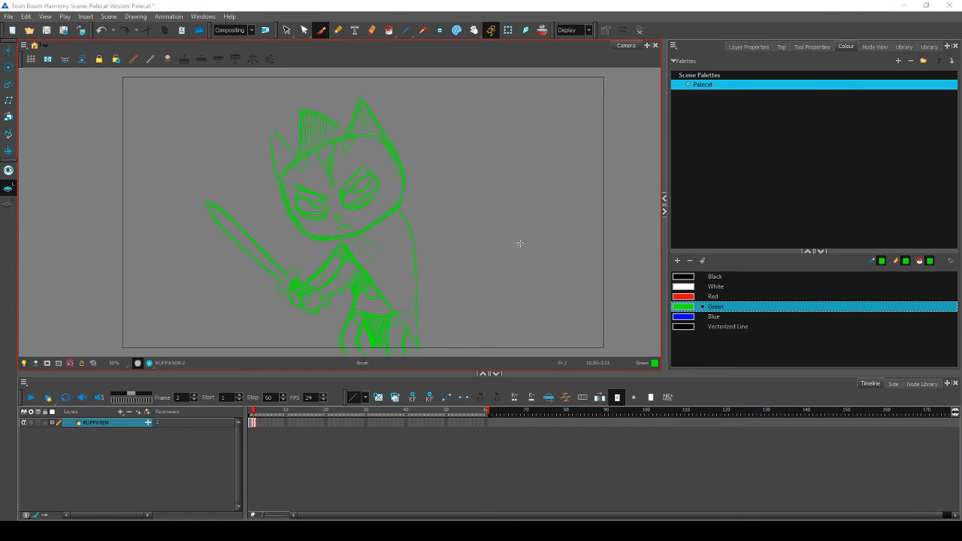
Step: Hold the first drawing through about frame 5, place the second at about frame 6, and paste a copy of it at frame 8
click(252, 413)
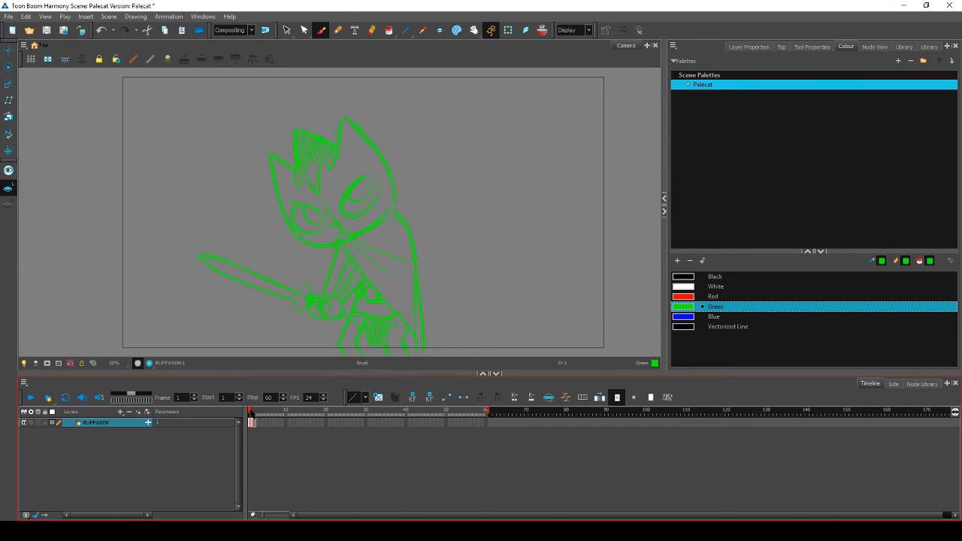
drag(251, 414, 255, 416)
click(258, 421)
click(254, 421)
mouse_move(255, 423)
mouse_down()
mouse_move(275, 423)
mouse_move(254, 415)
mouse_move(275, 417)
mouse_up()
key(ctrl+v)
click(282, 422)
key(ctrl+v)
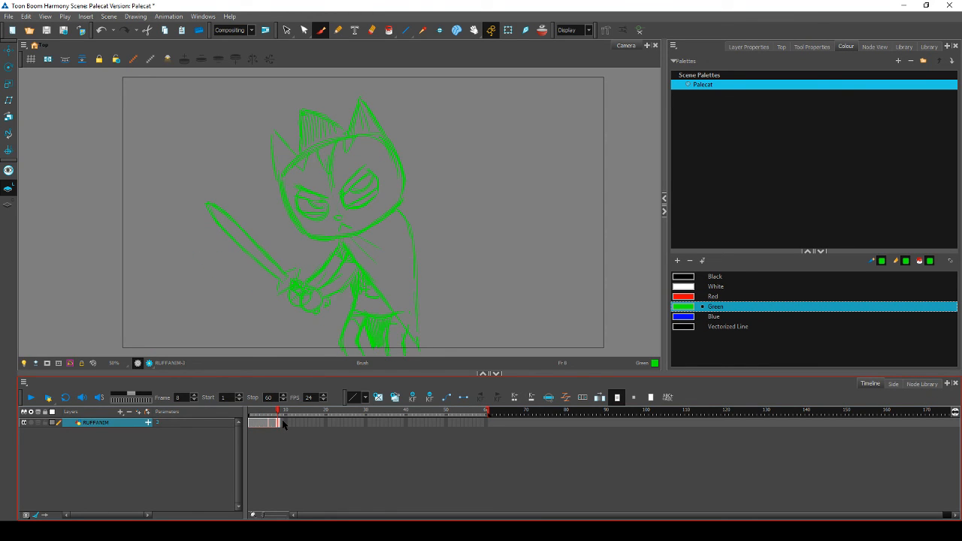
Step: Select the cat's head on frame 8 and rotate it slightly clockwise about the neck
click(287, 33)
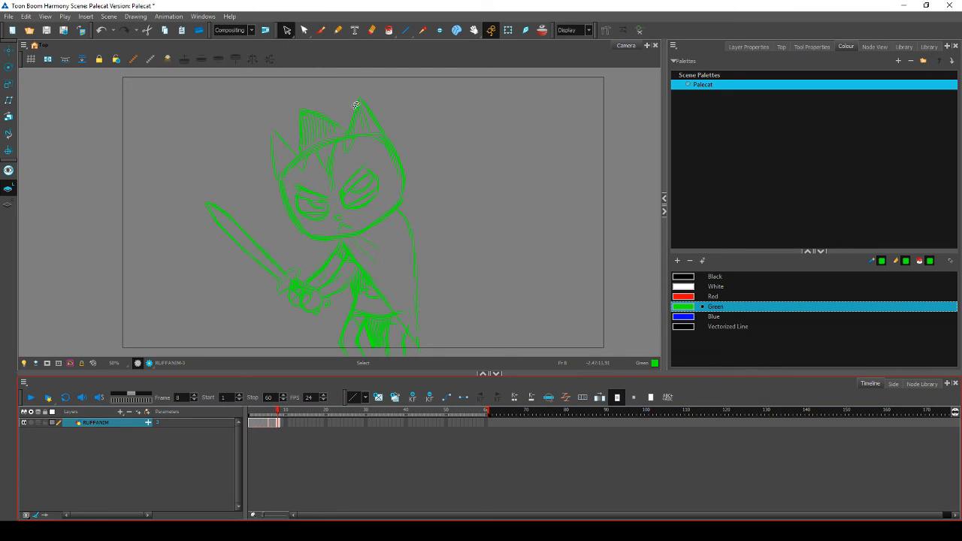
mouse_move(412, 180)
mouse_down()
mouse_move(387, 212)
mouse_move(436, 143)
mouse_move(370, 206)
mouse_move(263, 206)
mouse_move(434, 202)
mouse_move(353, 234)
mouse_move(254, 197)
mouse_move(434, 211)
mouse_up()
drag(339, 177, 361, 233)
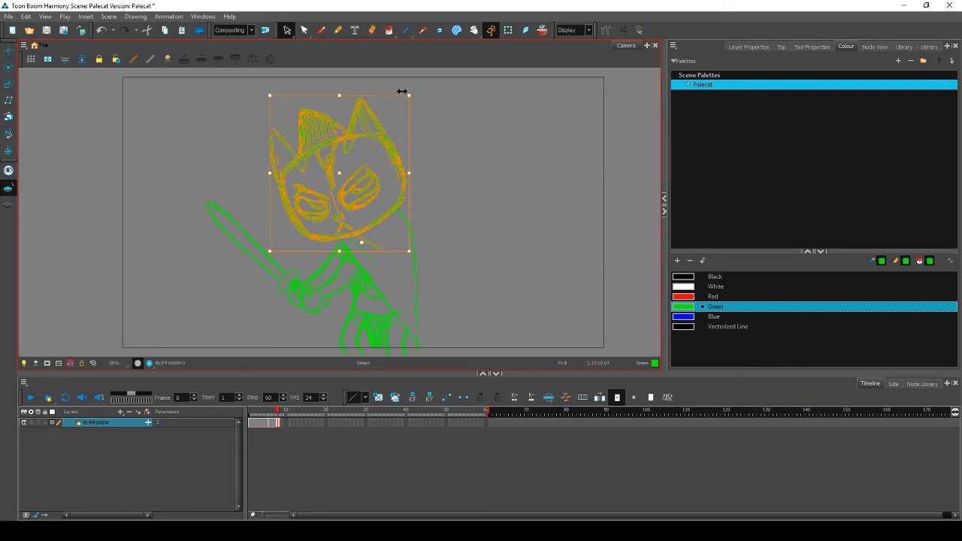
drag(412, 92, 427, 90)
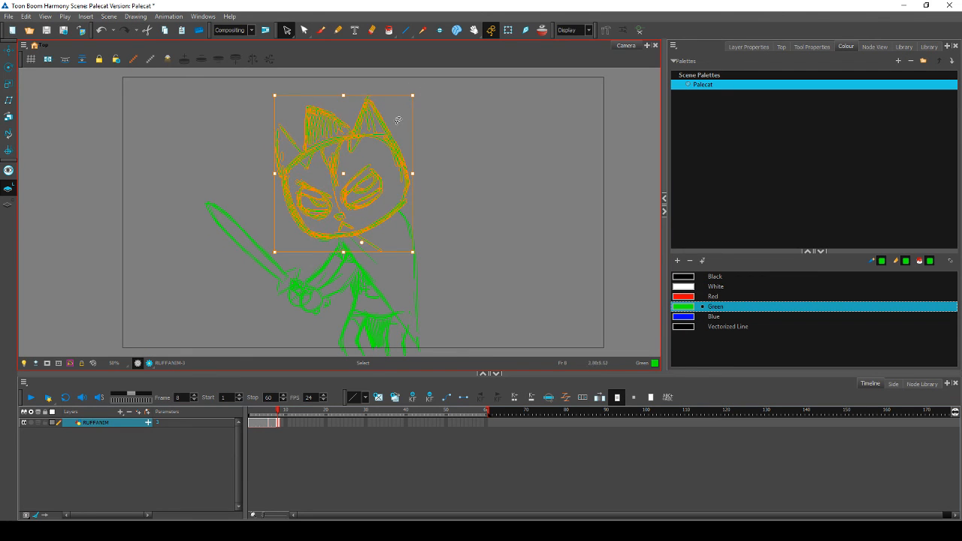
Step: Nudge the cat's head on frame 8 slightly upward and compare it with the previous drawing
drag(385, 136, 387, 133)
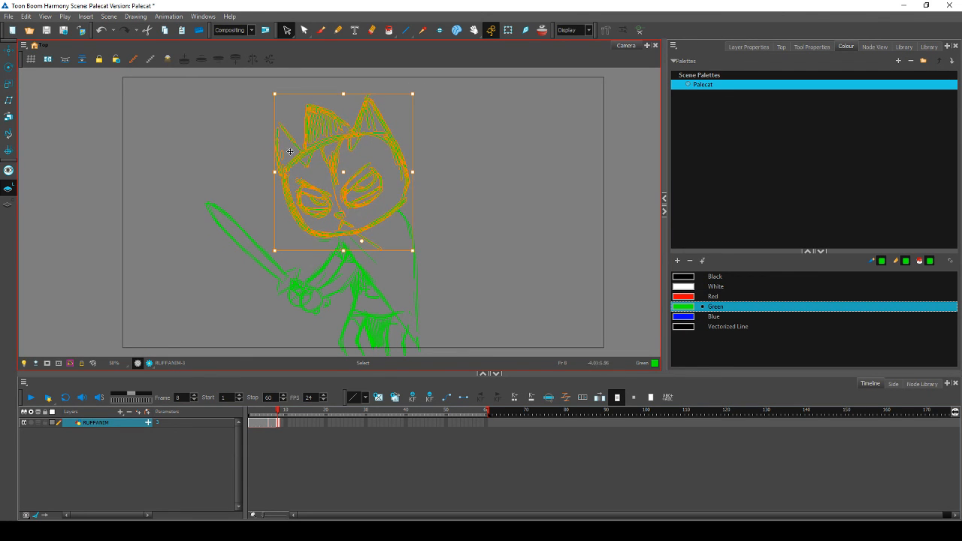
drag(273, 189, 275, 185)
key(Escape)
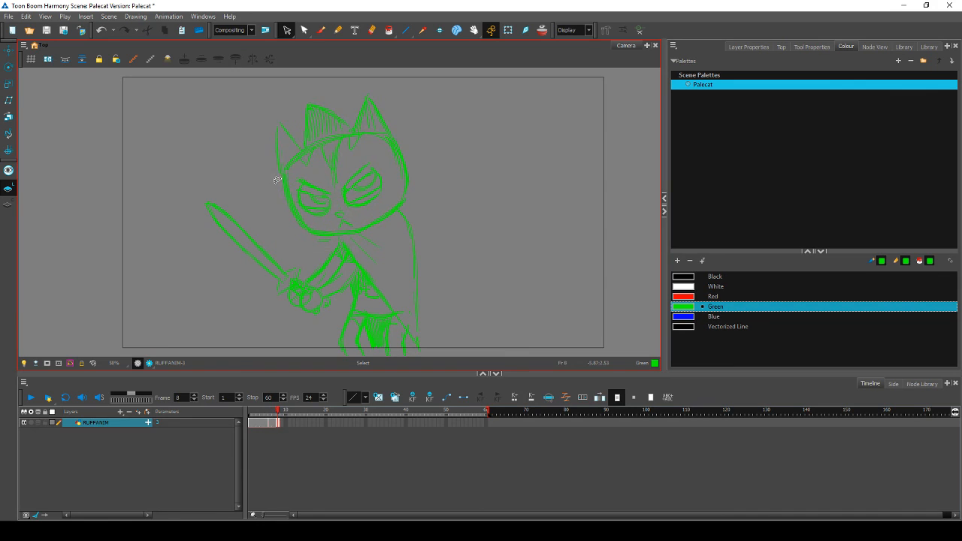
mouse_move(374, 205)
mouse_down()
mouse_move(375, 162)
mouse_move(388, 169)
mouse_up()
key(Escape)
key(comma)
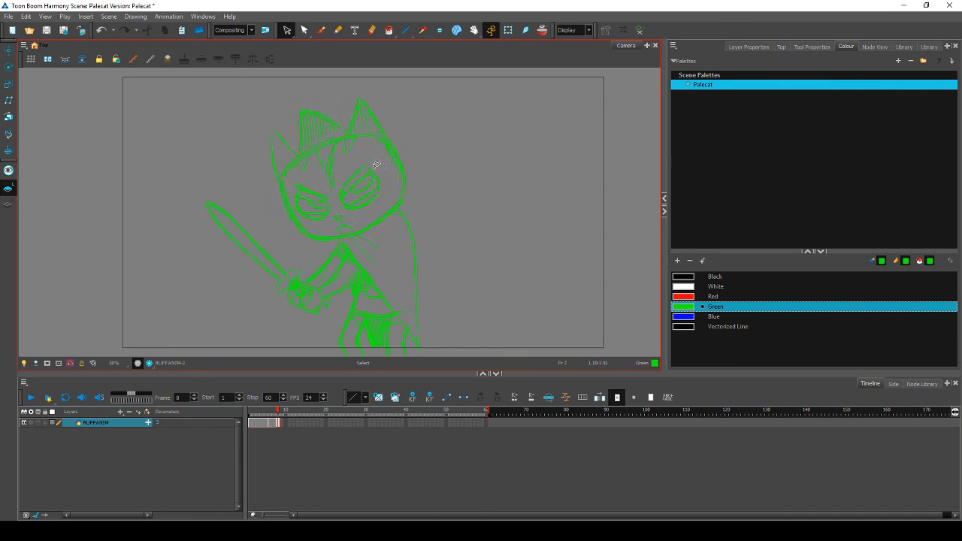
key(period)
Step: Select the eyes, nose and forehead stripe on frame 8 and shift them slightly within the head, checking against the previous drawing
mouse_move(311, 178)
mouse_down()
mouse_move(291, 181)
mouse_move(360, 205)
mouse_move(308, 200)
mouse_move(368, 162)
mouse_move(381, 197)
mouse_move(308, 205)
mouse_move(335, 214)
mouse_up()
key(comma)
key(period)
key(comma)
key(period)
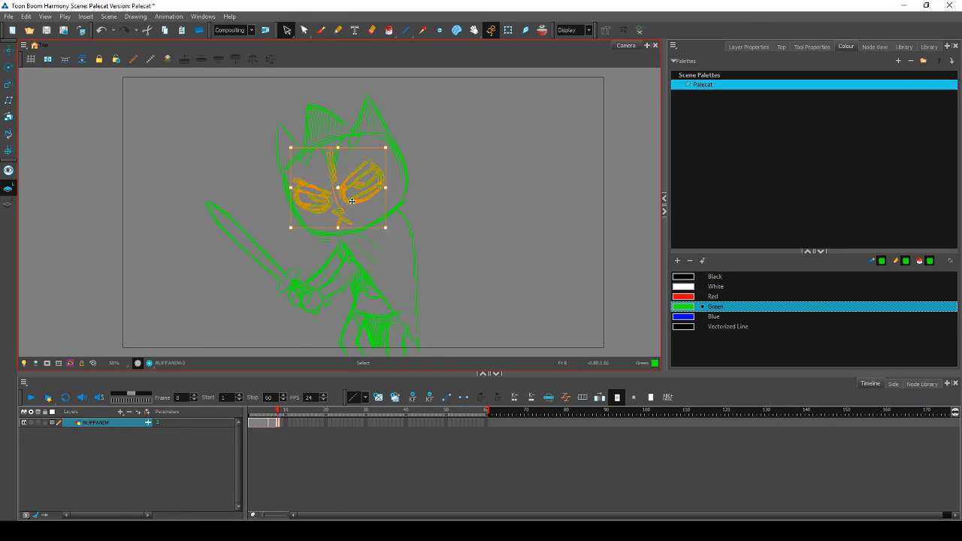
key(comma)
key(period)
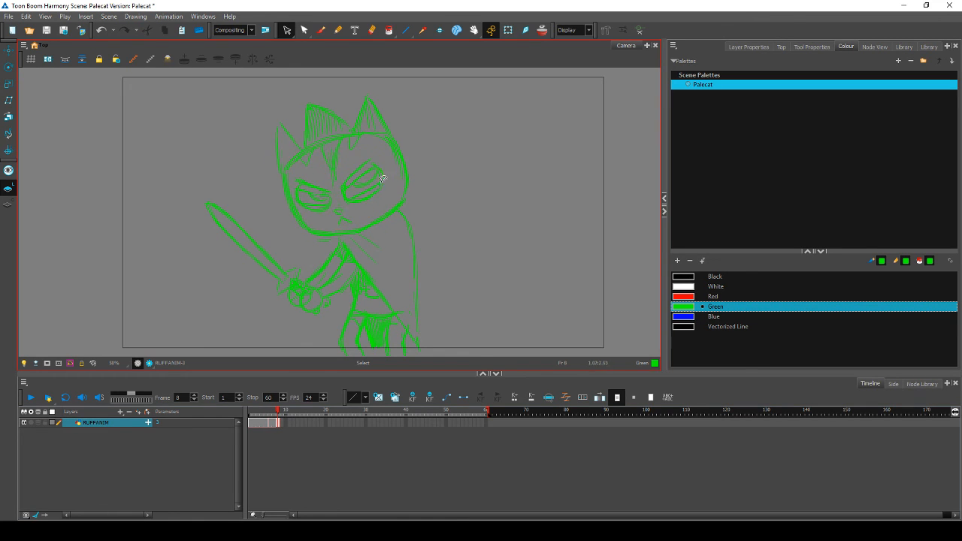
key(comma)
key(period)
Step: Select the cat's larger eye on frame 8 and adjust its position slightly, checking it against the previous drawing
mouse_move(376, 202)
mouse_down()
mouse_move(345, 181)
mouse_move(376, 193)
mouse_up()
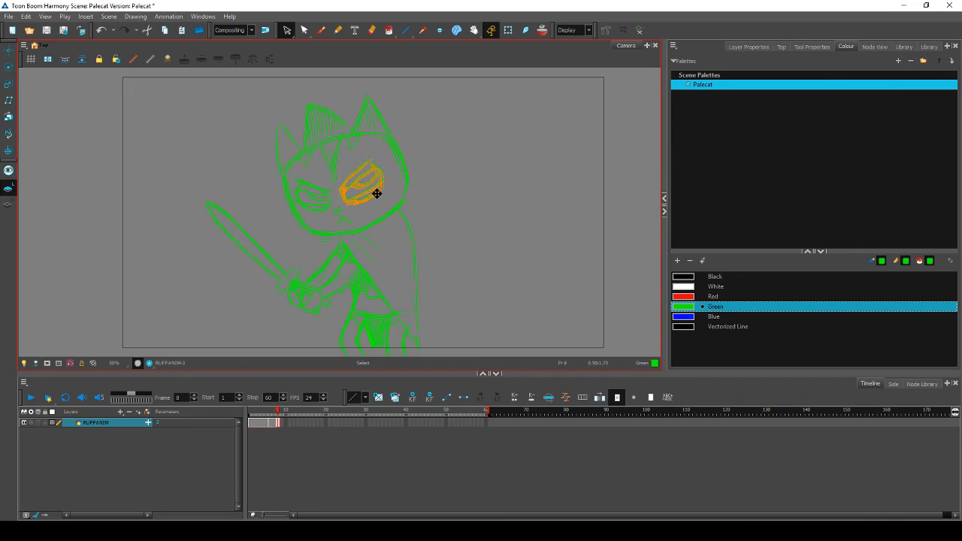
key(comma)
key(period)
key(comma)
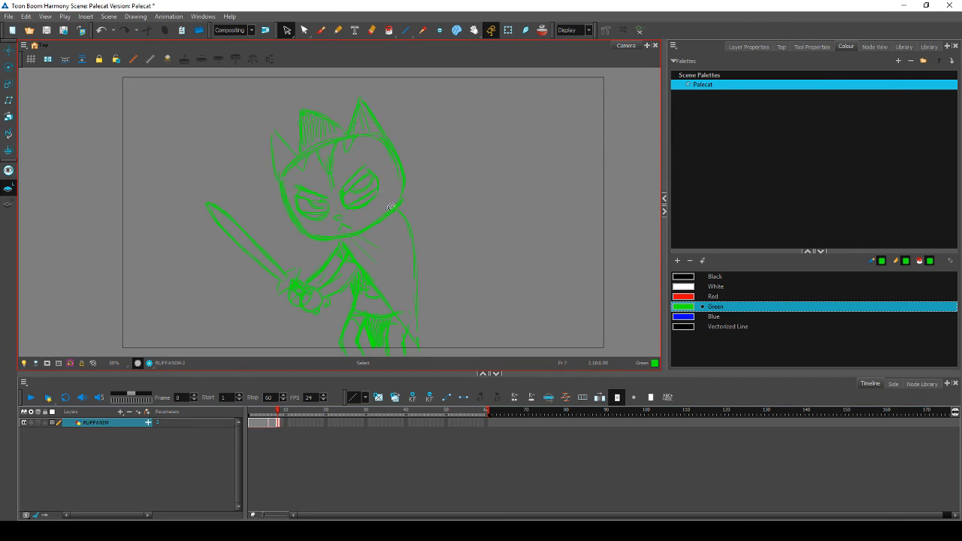
key(period)
Step: Adjust the chest fur strokes on frame 8 and rotate the cape's back line slightly about its lower end
click(368, 247)
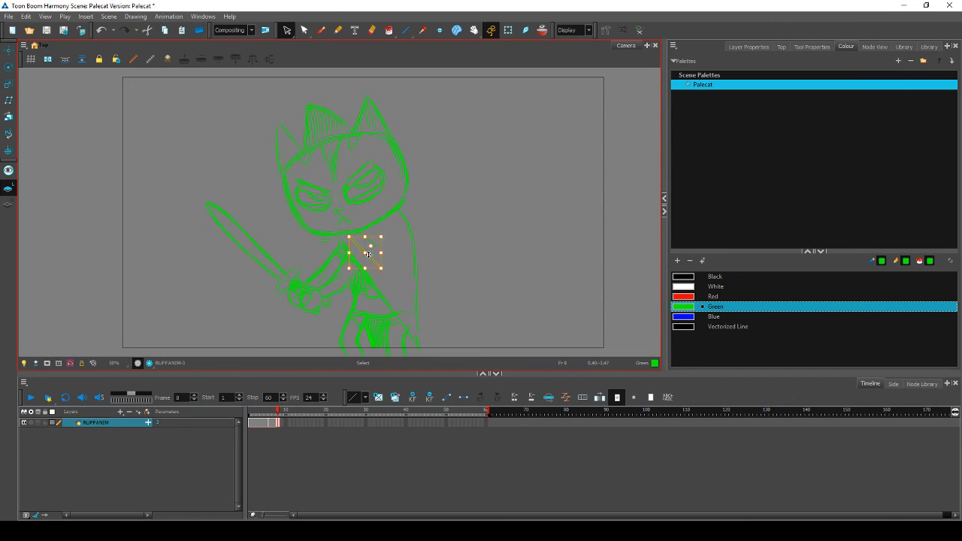
mouse_move(369, 254)
mouse_down()
mouse_move(372, 240)
mouse_move(427, 226)
mouse_move(404, 260)
mouse_move(416, 337)
mouse_up()
key(comma)
key(period)
key(comma)
key(period)
key(comma)
key(period)
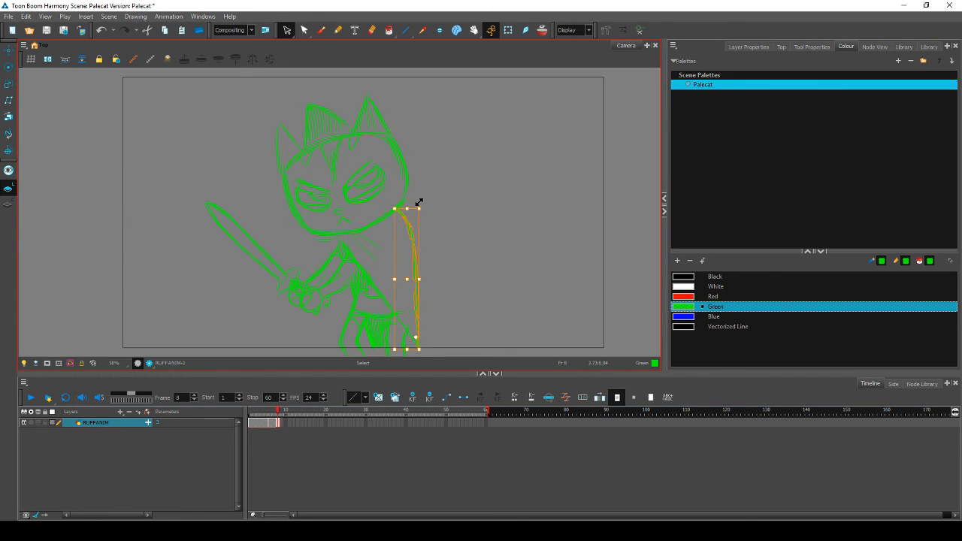
drag(425, 204, 429, 203)
click(436, 202)
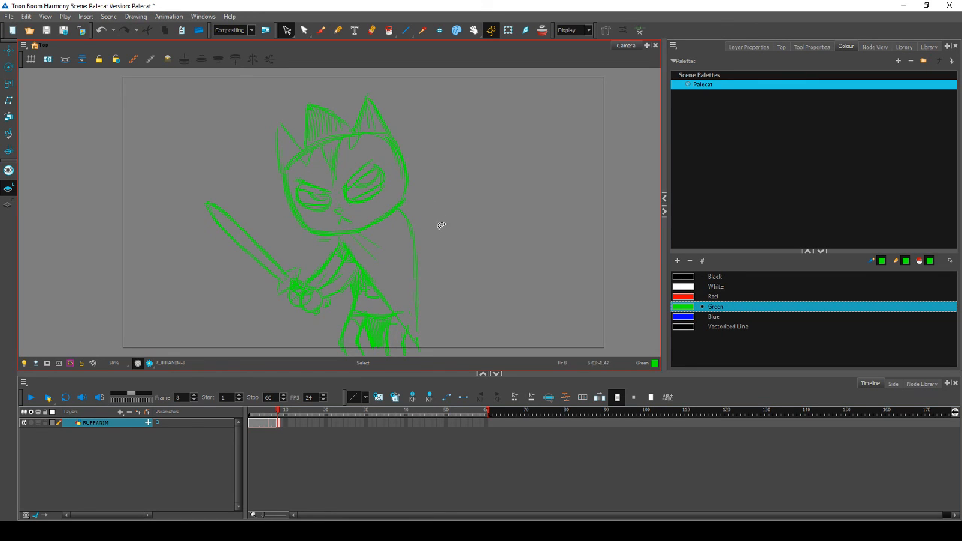
Step: Rotate the sword on frame 8 slightly clockwise and adjust the forearms to meet the hands
mouse_move(300, 253)
mouse_down()
mouse_move(303, 321)
mouse_move(221, 160)
mouse_move(200, 186)
mouse_move(279, 263)
mouse_up()
click(357, 248)
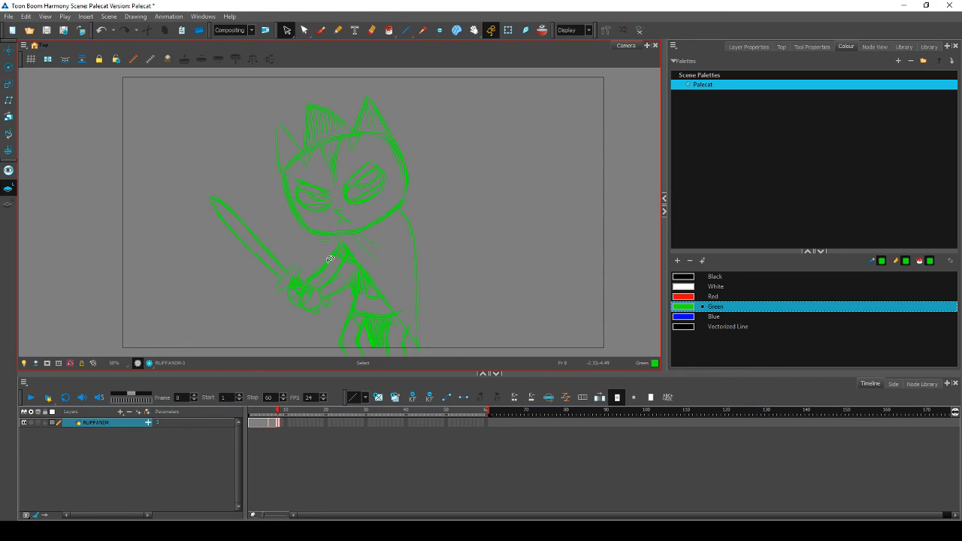
mouse_move(329, 262)
mouse_down()
mouse_move(340, 280)
mouse_move(346, 252)
mouse_move(329, 274)
mouse_up()
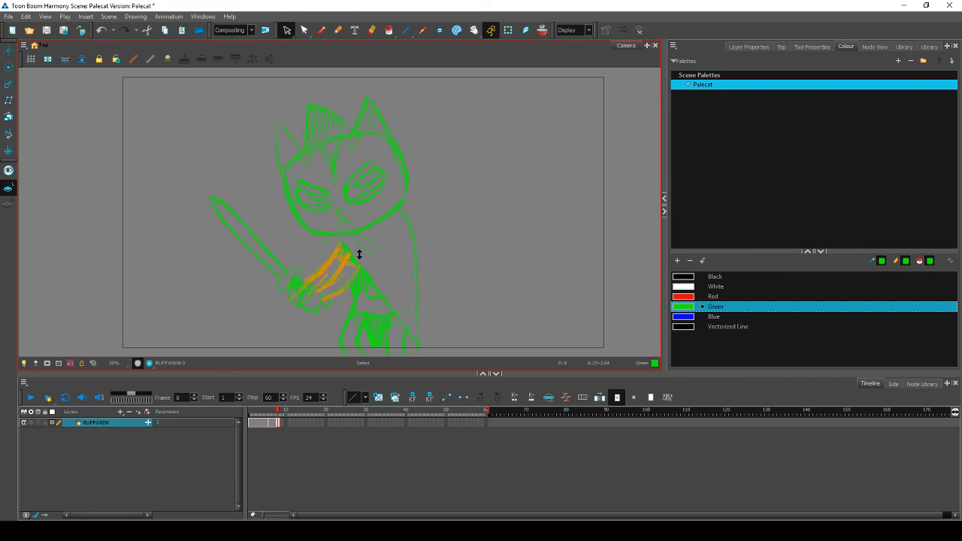
click(386, 228)
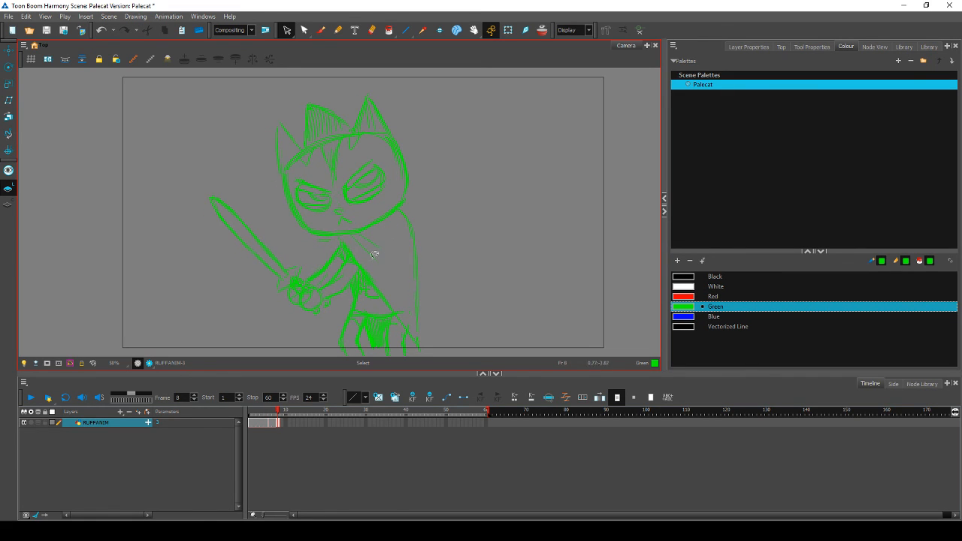
Step: Move the pivot of the arms and sword to the shoulder, rotate them slightly counter-clockwise, and compare with the previous drawing
mouse_move(337, 303)
mouse_down()
mouse_move(333, 279)
mouse_move(191, 184)
mouse_move(292, 333)
mouse_move(346, 282)
mouse_move(351, 260)
mouse_move(332, 242)
mouse_move(287, 236)
mouse_move(215, 182)
mouse_move(243, 294)
mouse_move(318, 288)
mouse_up()
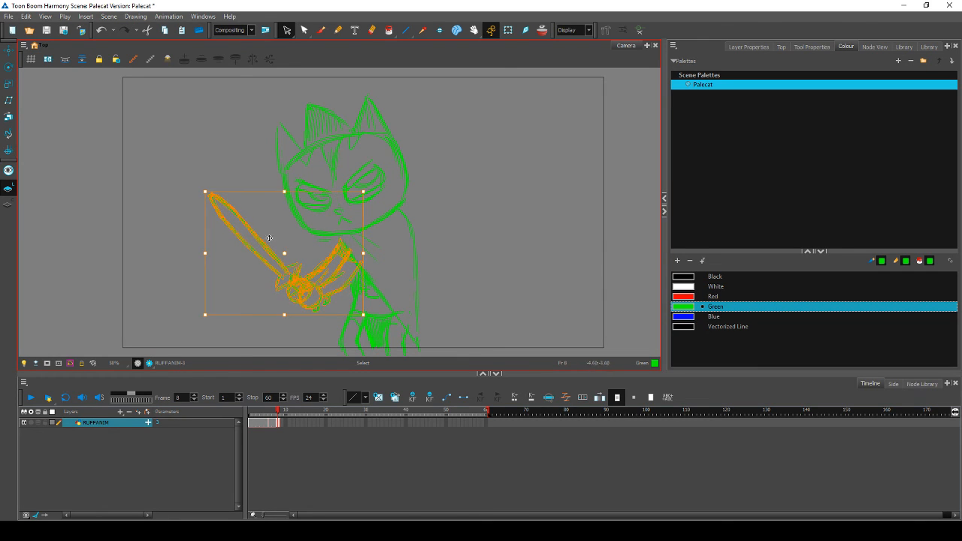
drag(285, 254, 348, 253)
drag(201, 177, 197, 185)
key(comma)
key(period)
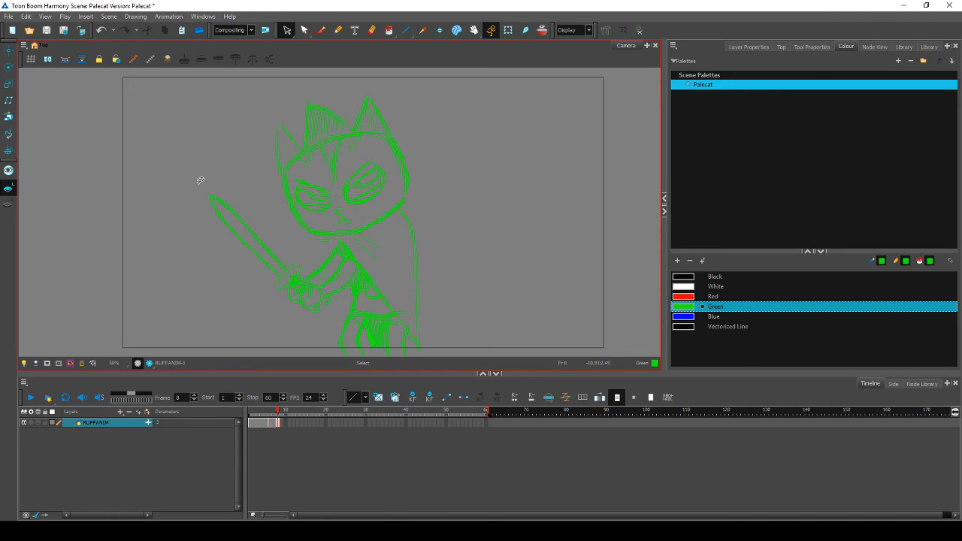
key(comma)
key(period)
Step: Reselect the arms and sword, rotate the sword slightly clockwise at the hands, and check the motion from frame 7
mouse_move(344, 301)
mouse_down()
mouse_move(212, 169)
mouse_move(338, 352)
mouse_up()
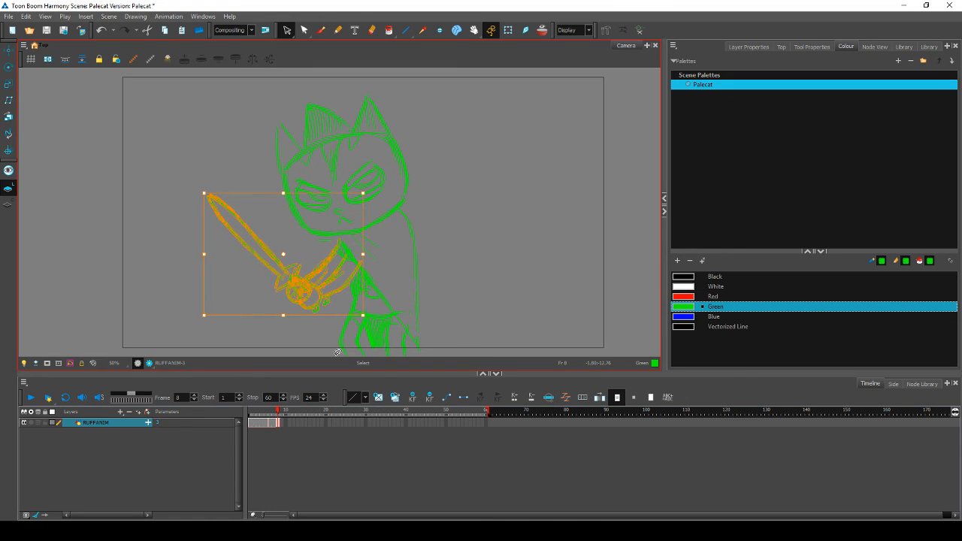
key(Escape)
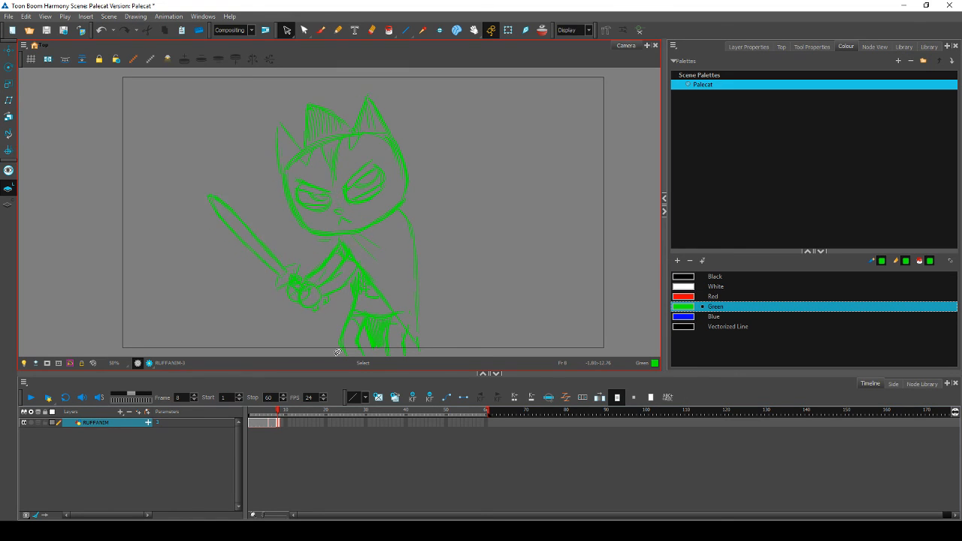
key(comma)
key(period)
mouse_move(297, 257)
mouse_down()
mouse_move(205, 247)
mouse_move(285, 247)
mouse_move(287, 275)
mouse_up()
drag(199, 187, 204, 174)
key(comma)
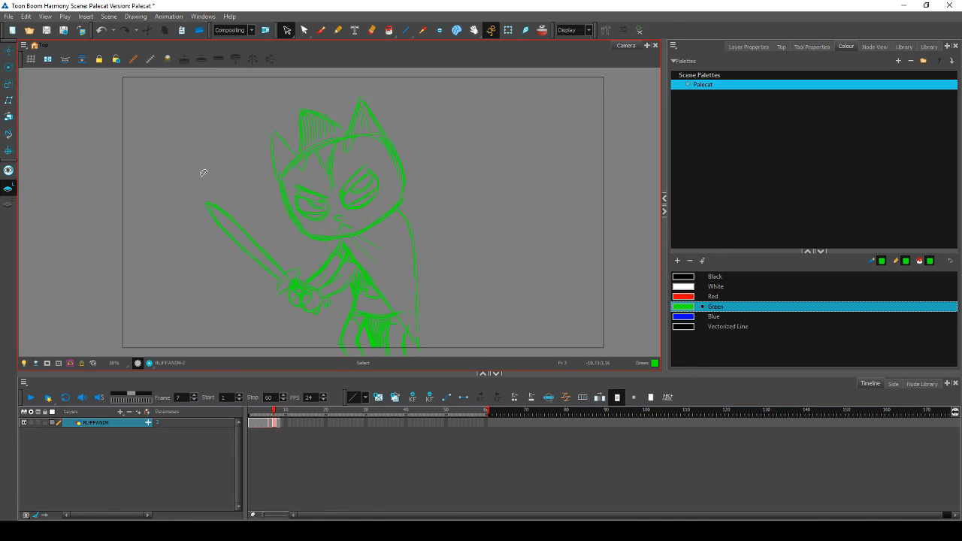
key(period)
Step: Select the torso and legs on frame 8, adjust them slightly, and compare with the previous drawing
drag(396, 276, 330, 318)
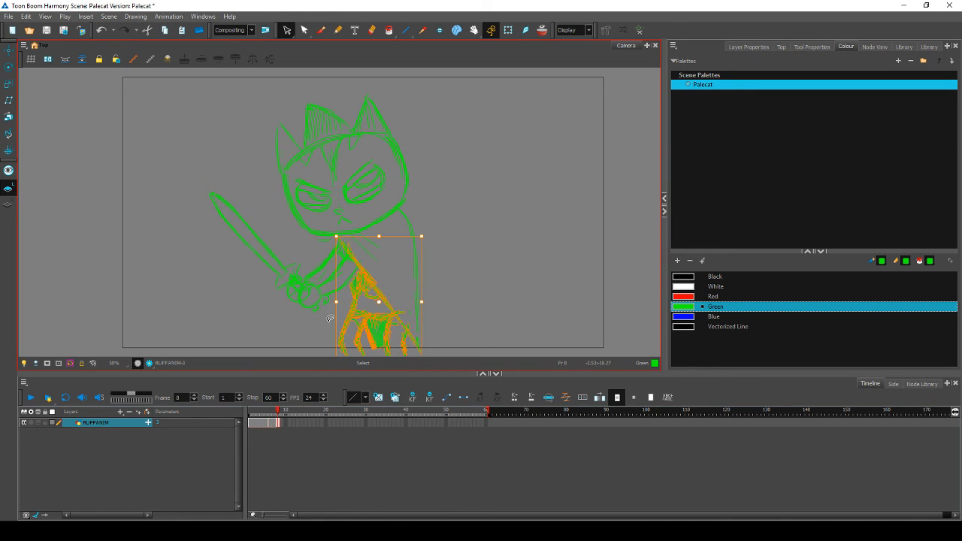
key(Escape)
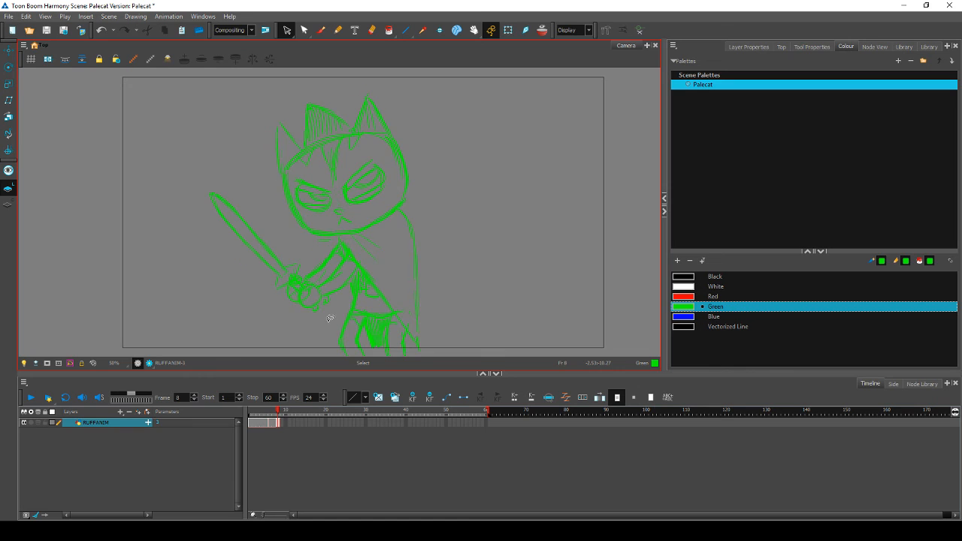
key(comma)
key(period)
Step: Select the whole cat on frame 8, nudge it slightly left, and flip against frame 7 to check the offset
drag(429, 335, 259, 352)
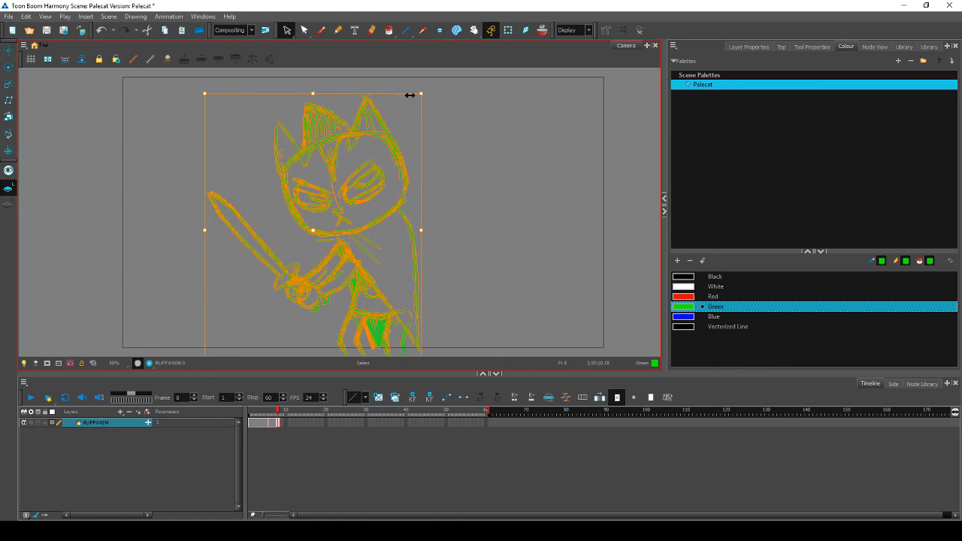
key(comma)
key(period)
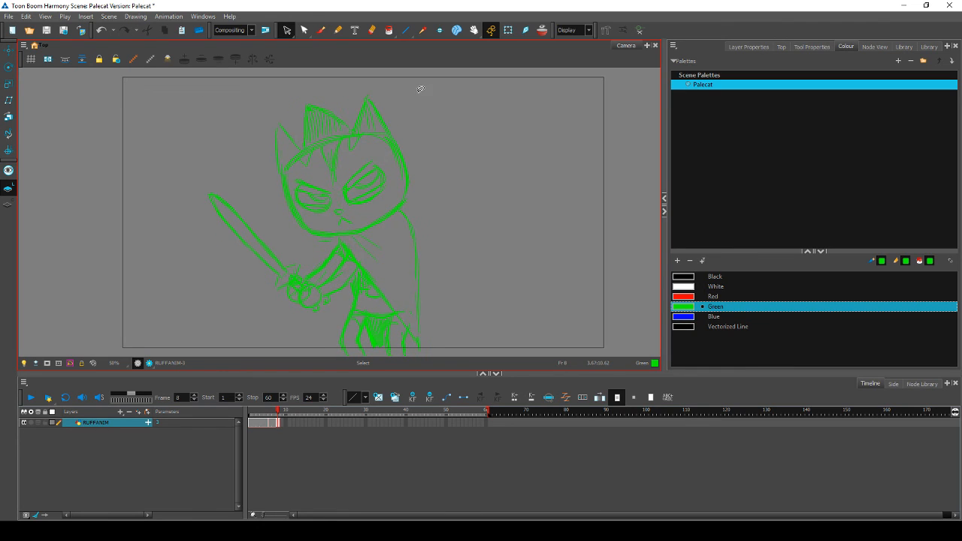
key(ctrl+a)
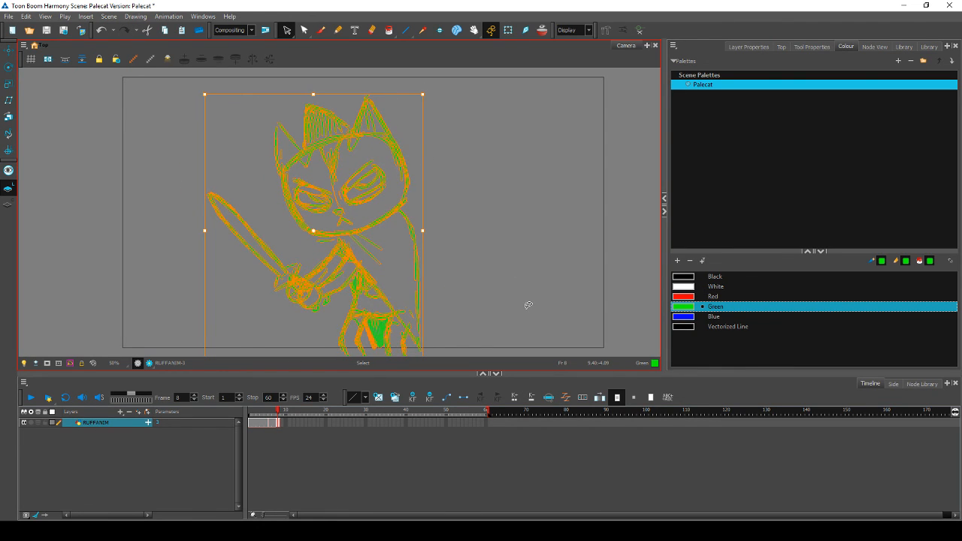
key(Left)
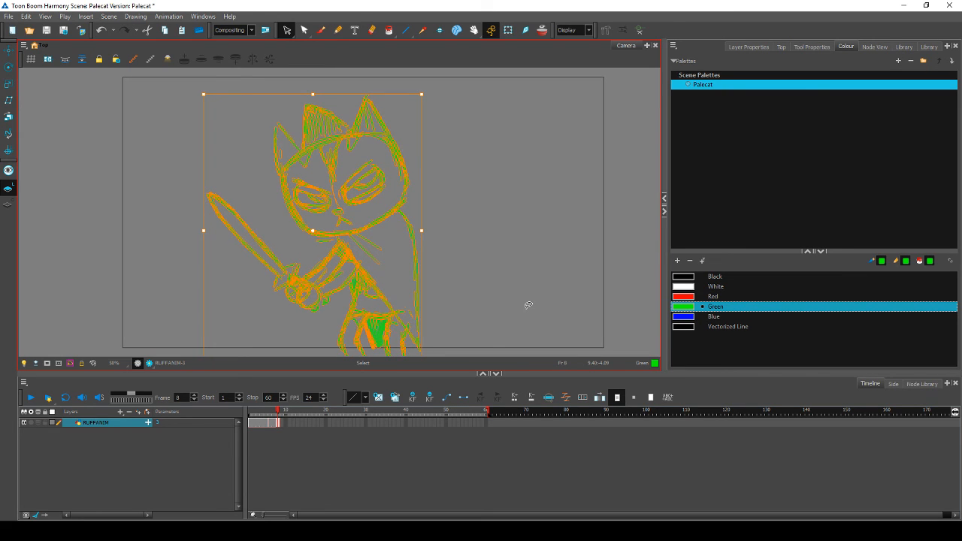
key(comma)
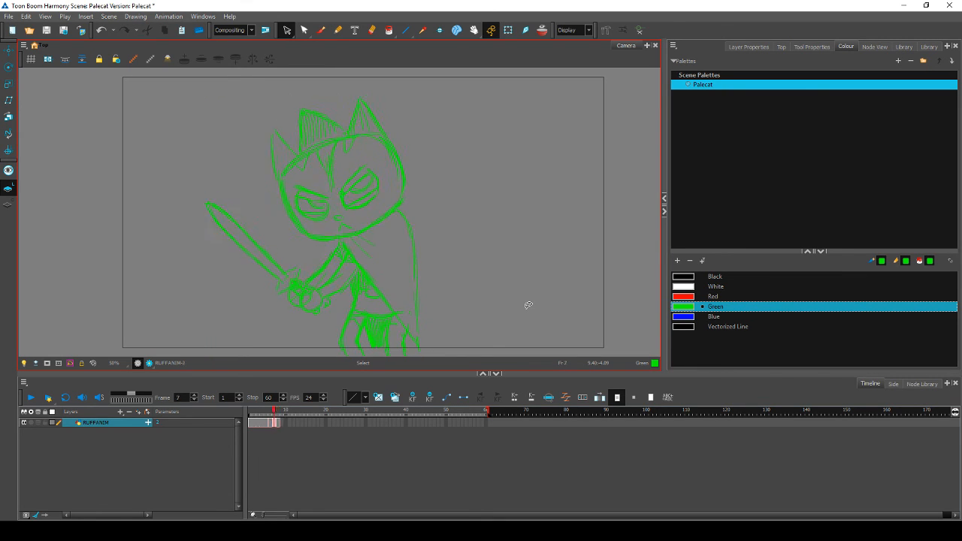
key(period)
key(.)
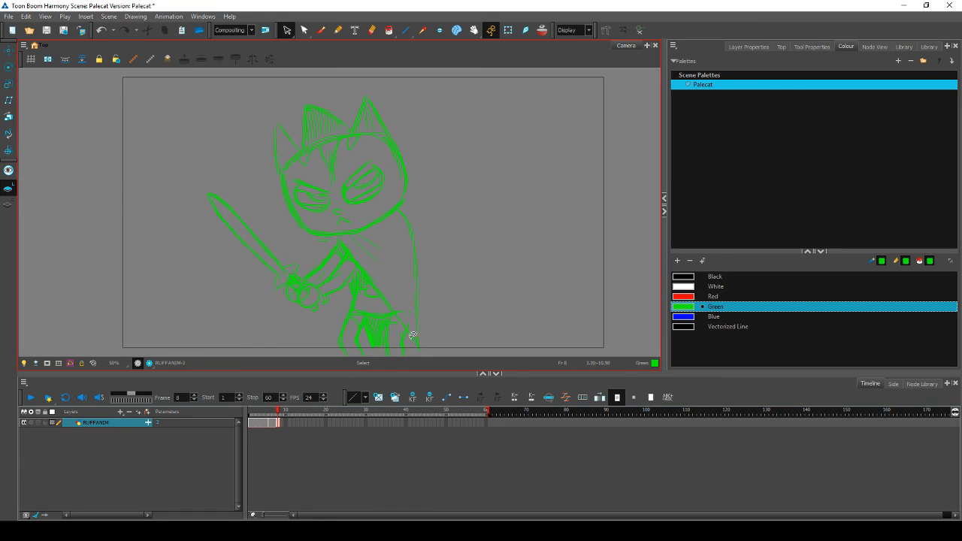
Step: Adjust the body and sword together on frame 8, and nudge the whole drawing slightly left
mouse_move(411, 345)
mouse_down()
mouse_move(383, 266)
mouse_move(208, 162)
mouse_move(221, 307)
mouse_up()
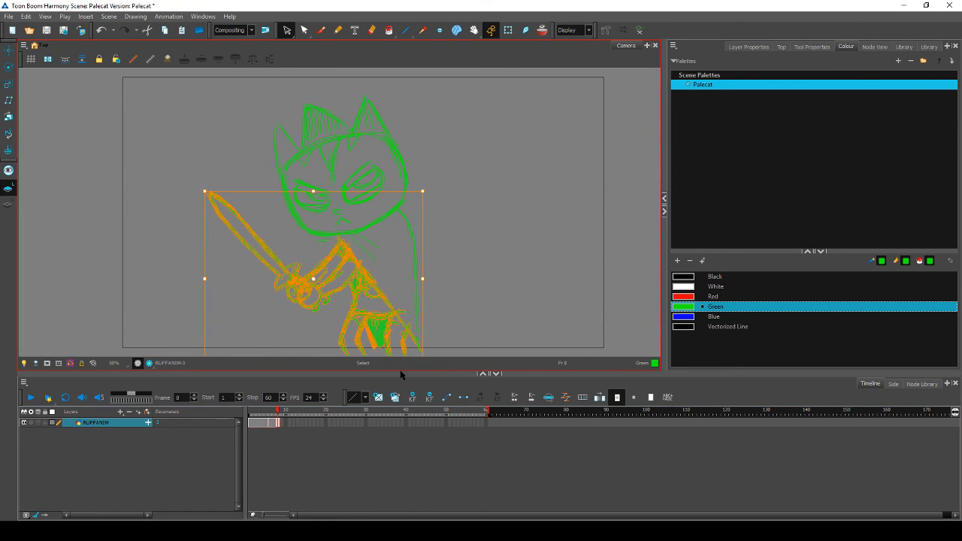
key(shift+Return)
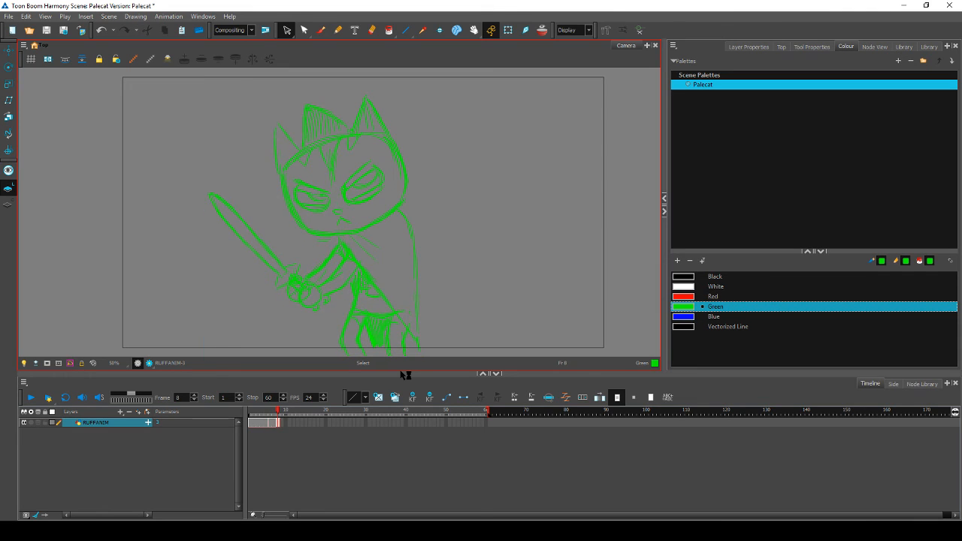
mouse_move(431, 299)
mouse_down()
mouse_move(448, 243)
mouse_move(178, 206)
mouse_move(196, 323)
mouse_up()
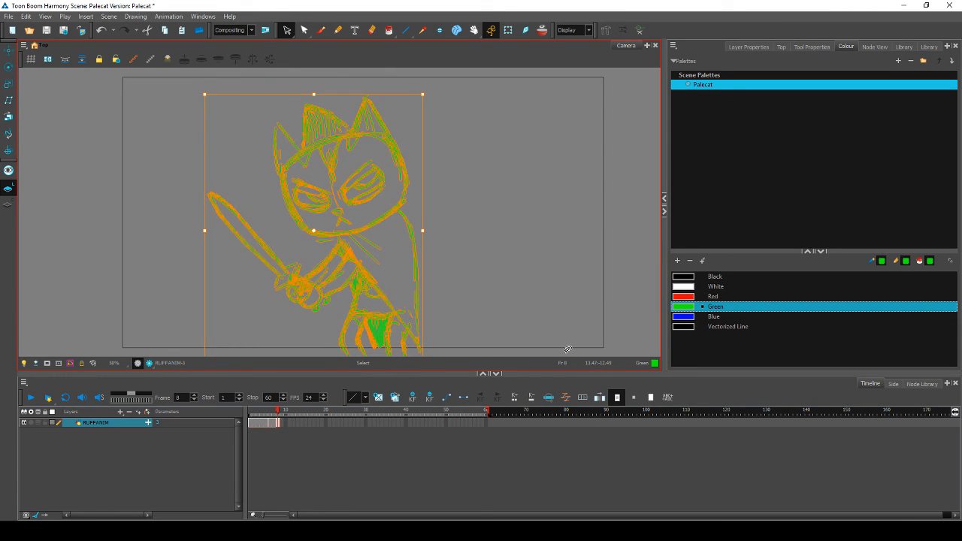
key(Left)
key(Escape)
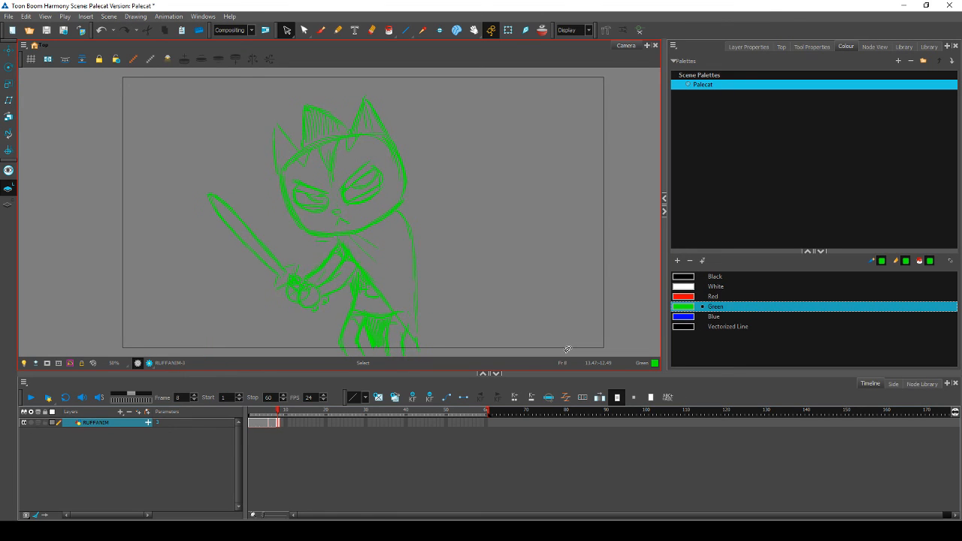
Step: Select the head and cape on frame 8, shift them slightly right, and flip against frame 7 to compare
mouse_move(421, 303)
mouse_down()
mouse_move(338, 223)
mouse_move(292, 222)
mouse_move(281, 92)
mouse_move(437, 122)
mouse_move(400, 207)
mouse_up()
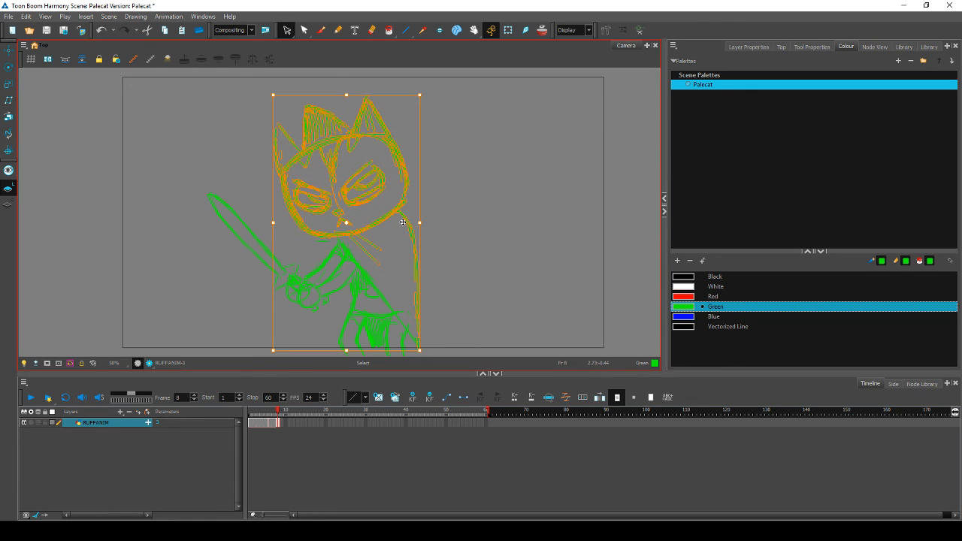
key(comma)
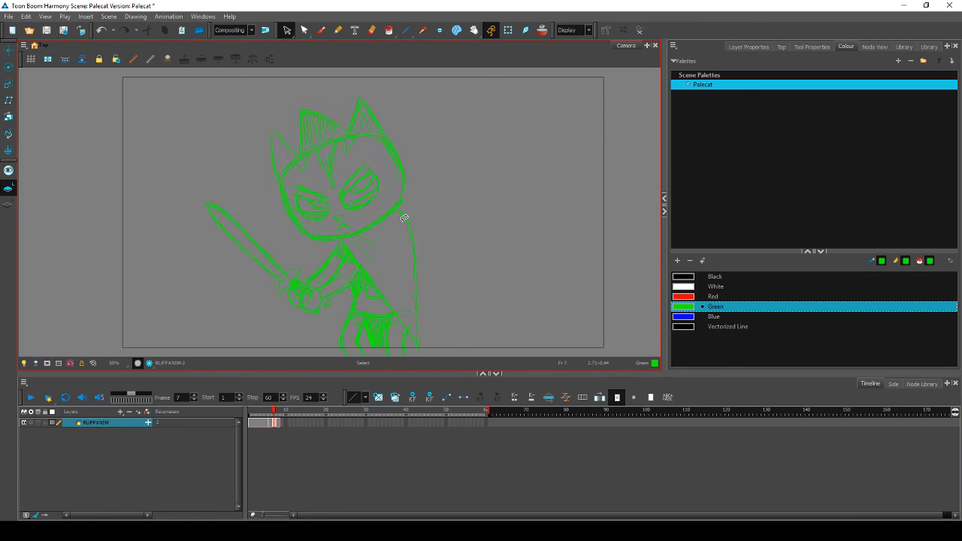
key(period)
key(comma)
key(period)
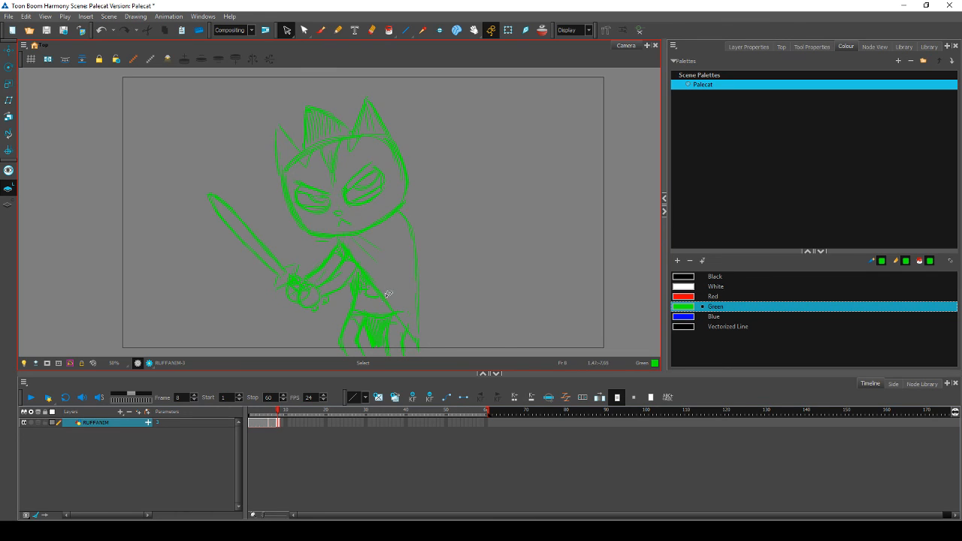
key(comma)
key(period)
Step: Select the body, arms and sword, set their pivot at the lower leg, and rotate them slightly clockwise
mouse_move(412, 351)
mouse_down()
mouse_move(372, 267)
mouse_move(276, 226)
mouse_move(202, 169)
mouse_move(184, 252)
mouse_move(235, 317)
mouse_move(411, 352)
mouse_up()
drag(312, 279, 406, 349)
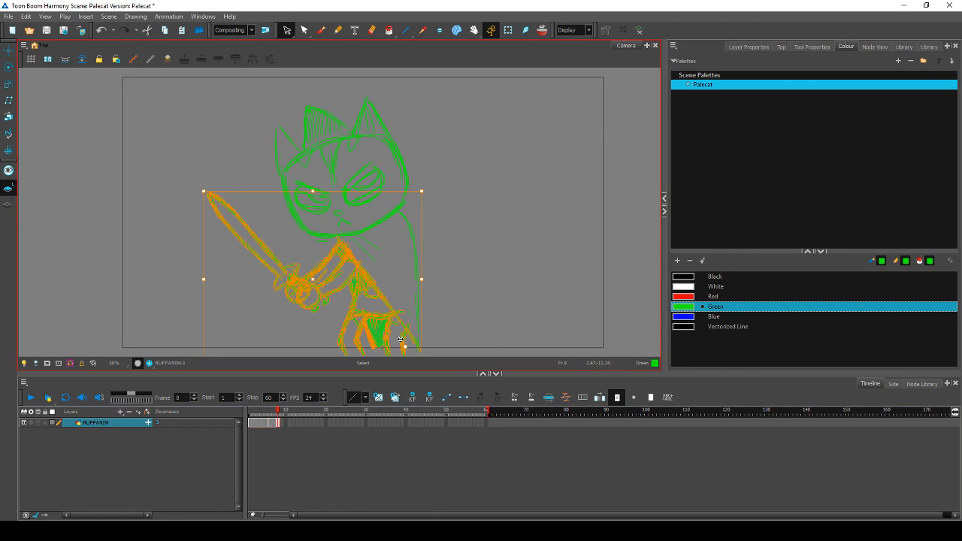
drag(202, 184, 204, 180)
key(Escape)
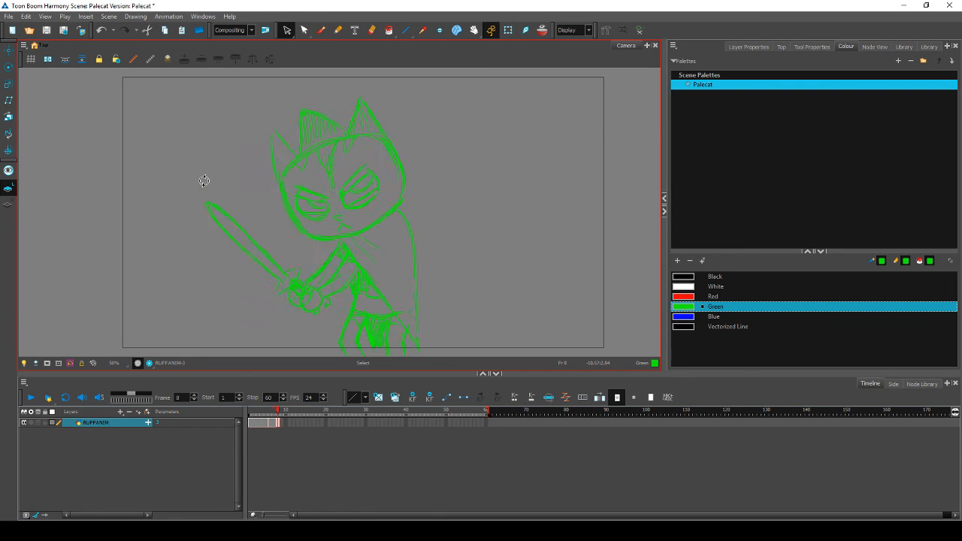
Step: Select the whole cat on frame 8, rotate it slightly clockwise, and fine-tune its position against frame 7
mouse_move(430, 304)
mouse_down()
mouse_move(427, 324)
mouse_move(180, 198)
mouse_move(466, 279)
mouse_move(404, 236)
mouse_up()
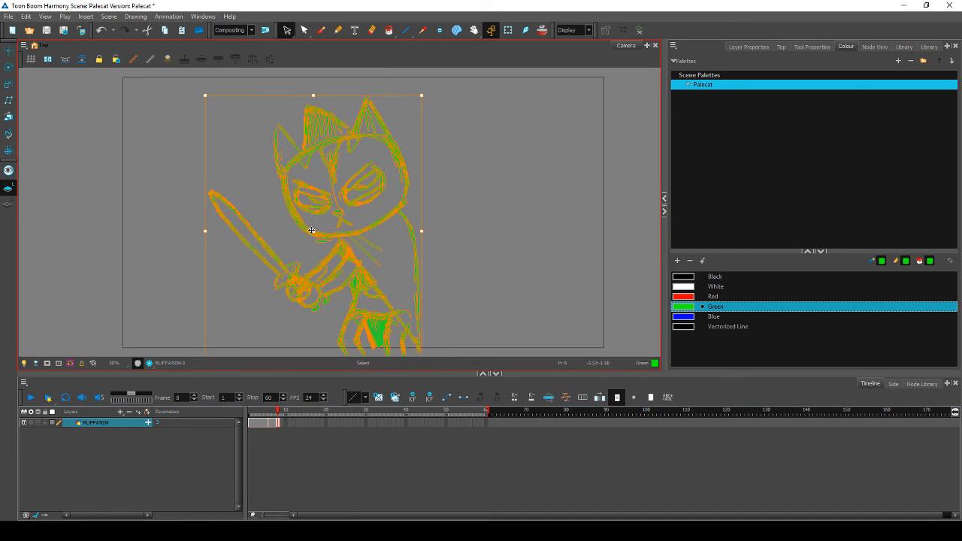
drag(429, 92, 441, 101)
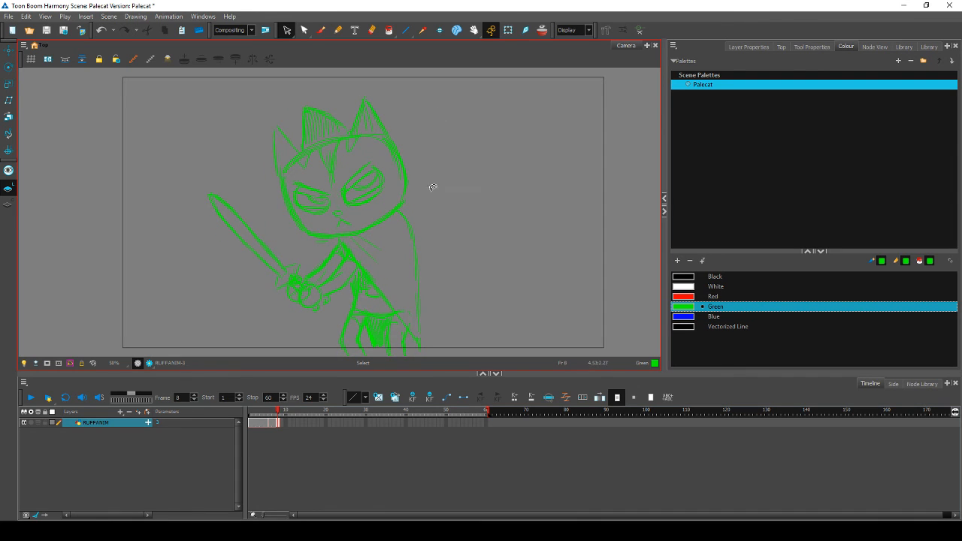
mouse_move(436, 227)
mouse_down()
mouse_move(408, 345)
mouse_move(310, 70)
mouse_move(423, 297)
mouse_up()
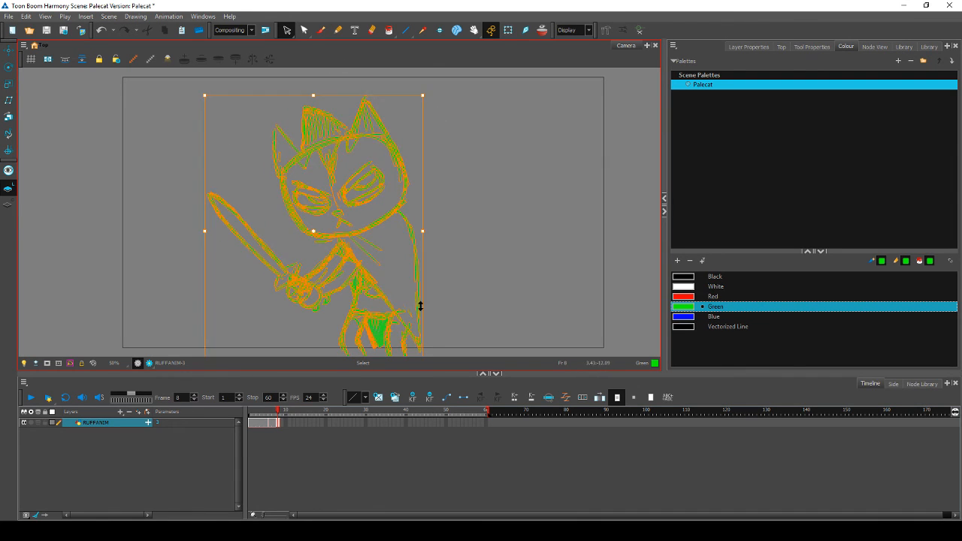
drag(424, 254, 425, 254)
click(429, 243)
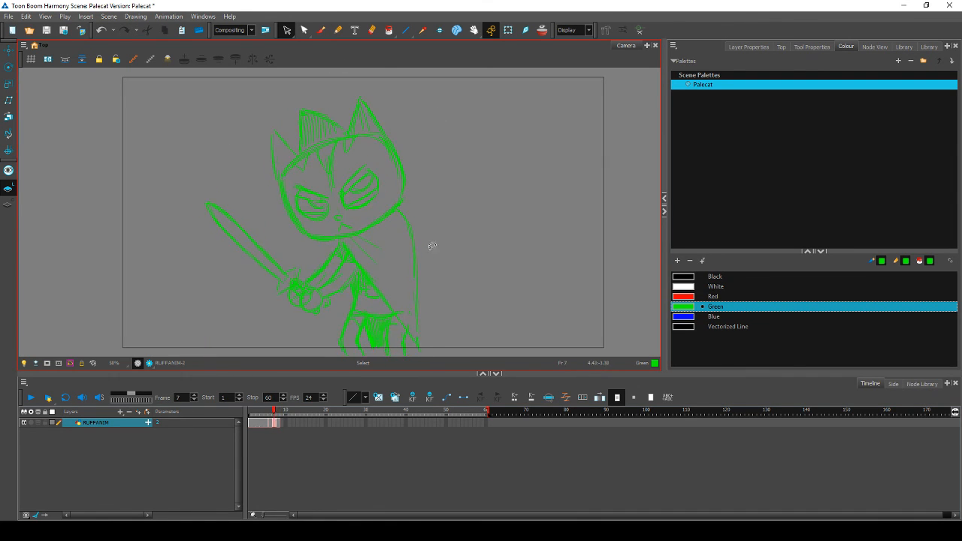
Step: Reselect the whole cat on frame 8, shift it slightly down and left, and flip between frames to compare
mouse_move(432, 146)
mouse_down()
mouse_move(208, 228)
mouse_move(429, 137)
mouse_up()
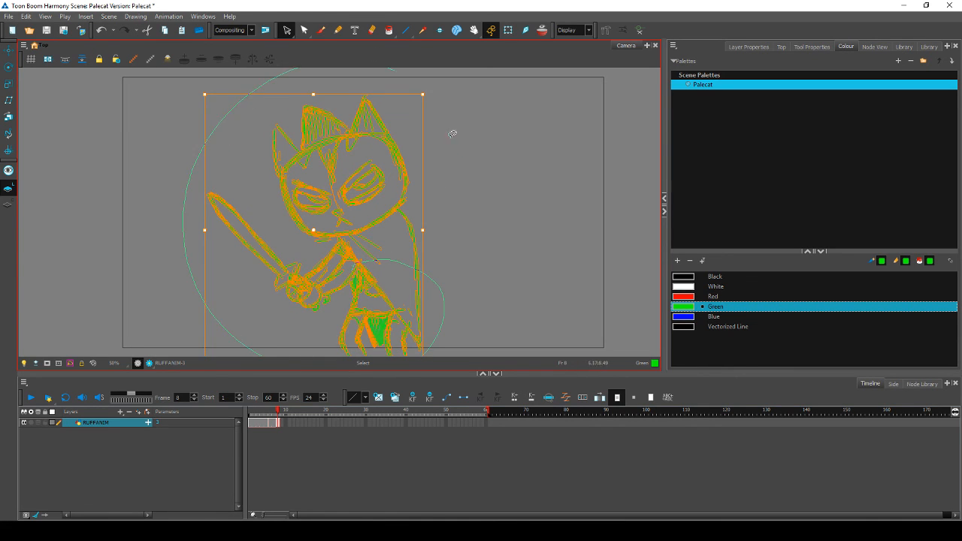
drag(378, 326, 378, 329)
key(f)
key(f)
key(g)
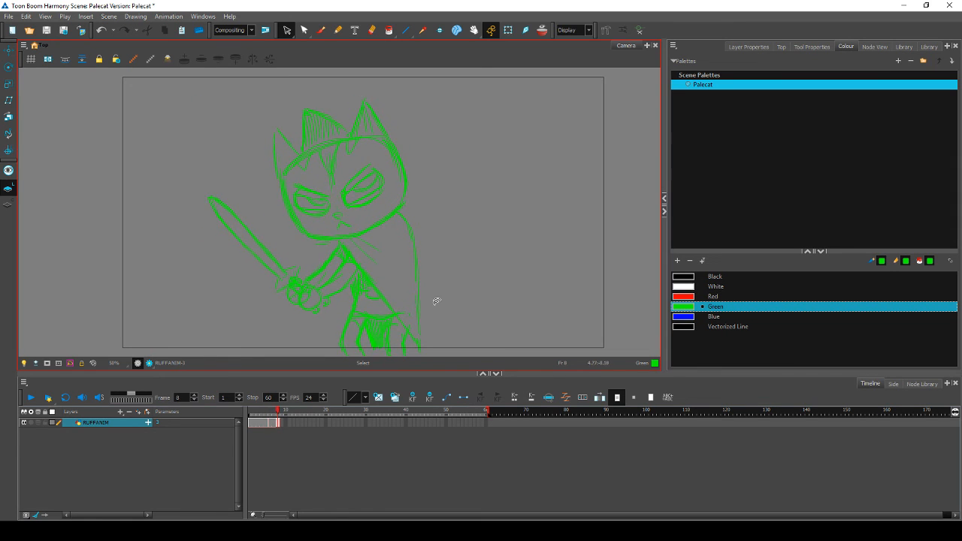
mouse_move(436, 301)
mouse_down()
mouse_move(208, 294)
mouse_move(446, 328)
mouse_up()
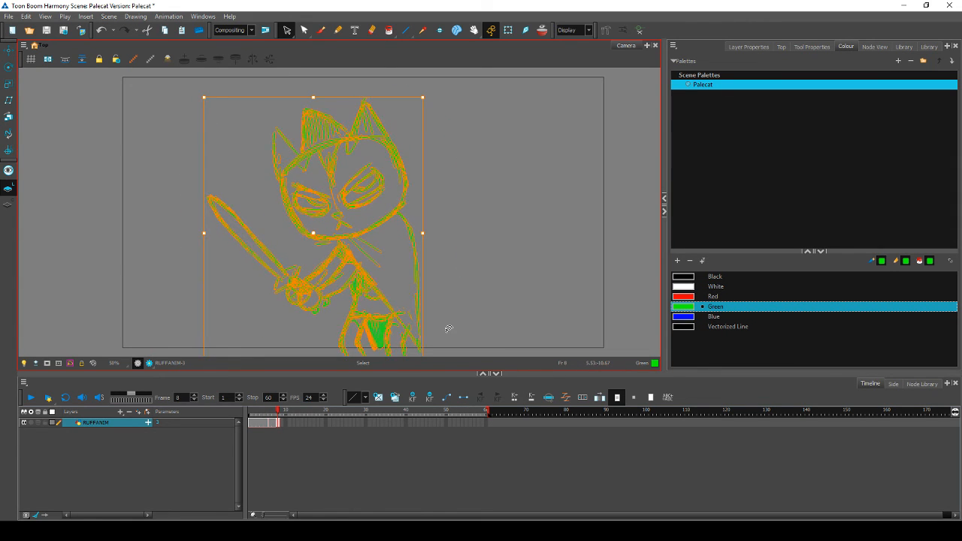
click(448, 329)
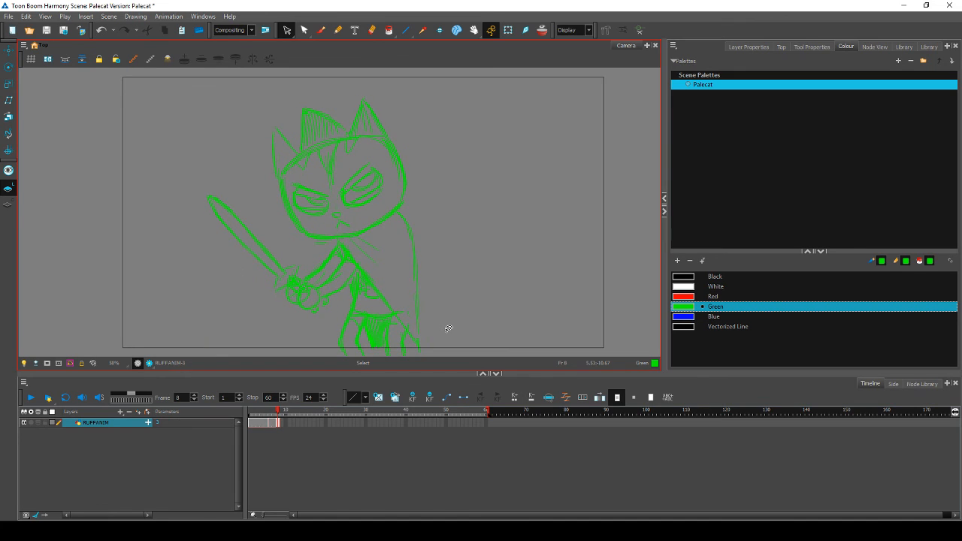
Step: Select the head on frame 8, nudge it slightly up and left, and adjust the facial features inside it
mouse_move(393, 151)
mouse_down()
mouse_move(309, 218)
mouse_move(377, 229)
mouse_move(411, 99)
mouse_up()
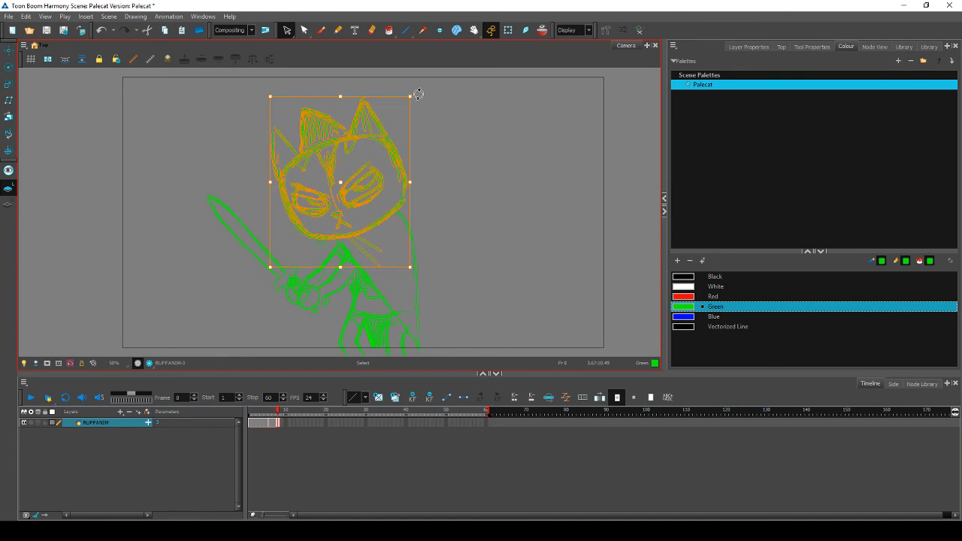
key(Up)
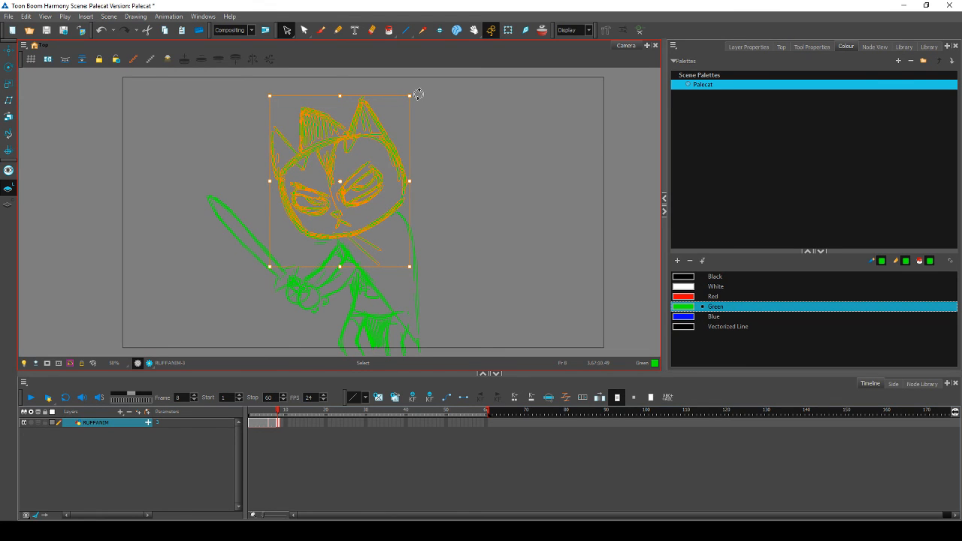
key(f)
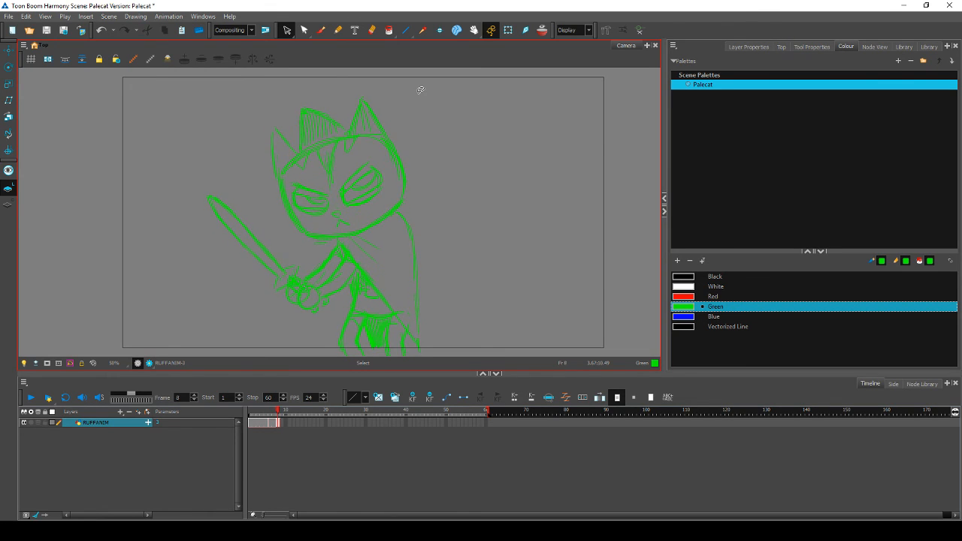
mouse_move(386, 189)
mouse_down()
mouse_move(372, 156)
mouse_move(297, 183)
mouse_move(308, 216)
mouse_move(339, 220)
mouse_move(362, 215)
mouse_move(376, 191)
mouse_move(302, 178)
mouse_move(315, 219)
mouse_move(355, 219)
mouse_move(379, 179)
mouse_up()
click(397, 148)
drag(383, 228, 385, 216)
click(392, 210)
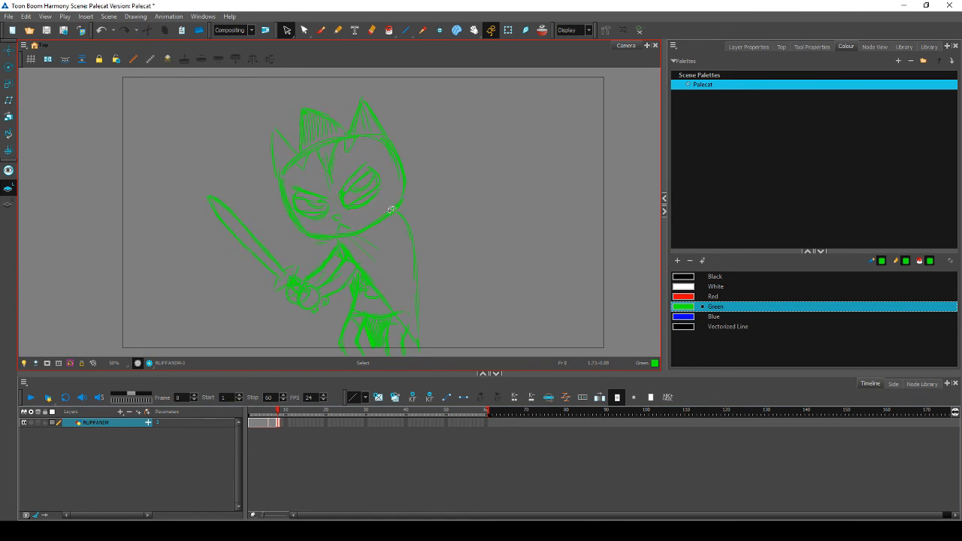
Step: Flip repeatedly between frames 7 and 8 to compare the offsets of the face, body and sword
key(comma)
key(period)
key(comma)
key(period)
key(comma)
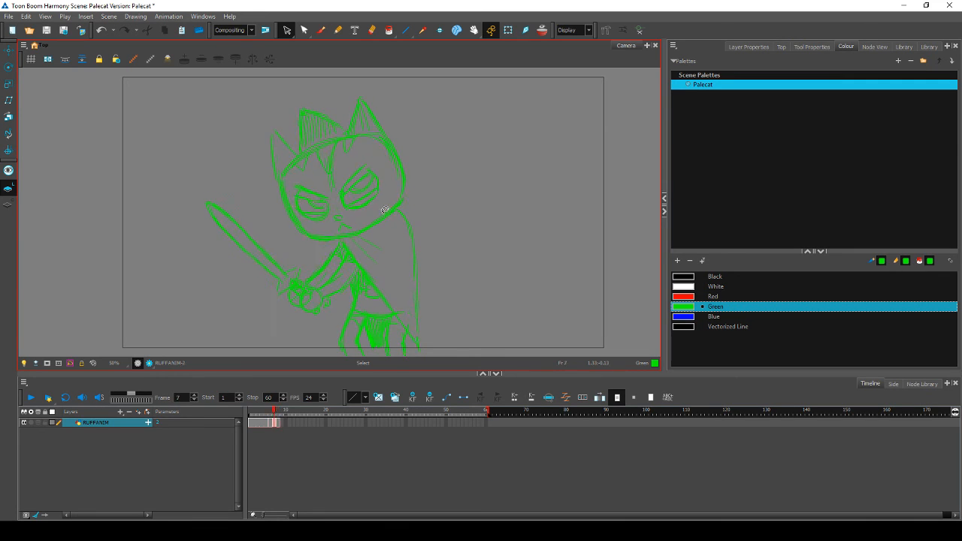
key(period)
key(comma)
key(period)
key(comma)
key(period)
Step: Delete the eyes, nose and mouth on frame 8 and replace them with a copy of those from frame 7
mouse_move(380, 206)
mouse_down()
mouse_move(384, 181)
mouse_move(359, 167)
mouse_move(331, 195)
mouse_move(307, 186)
mouse_move(320, 225)
mouse_move(374, 201)
mouse_up()
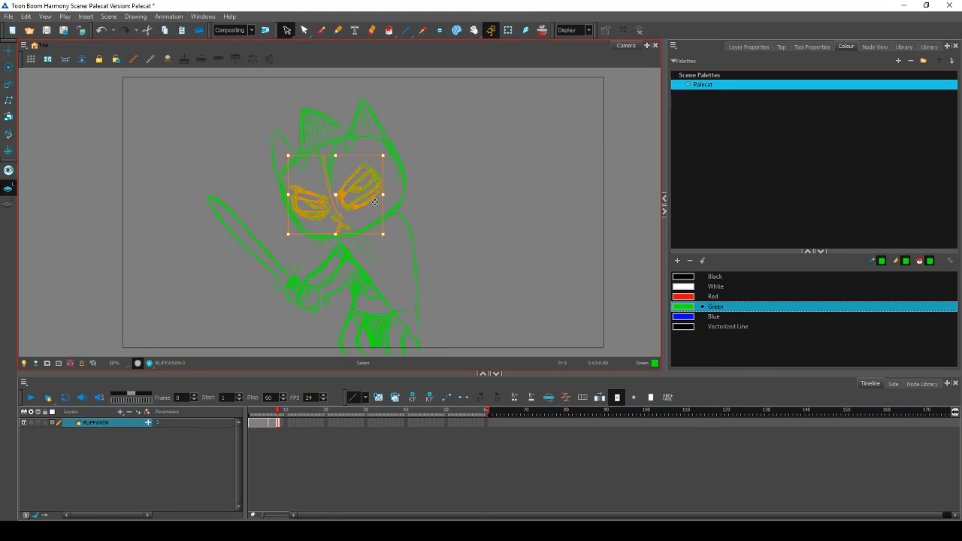
key(Delete)
key(comma)
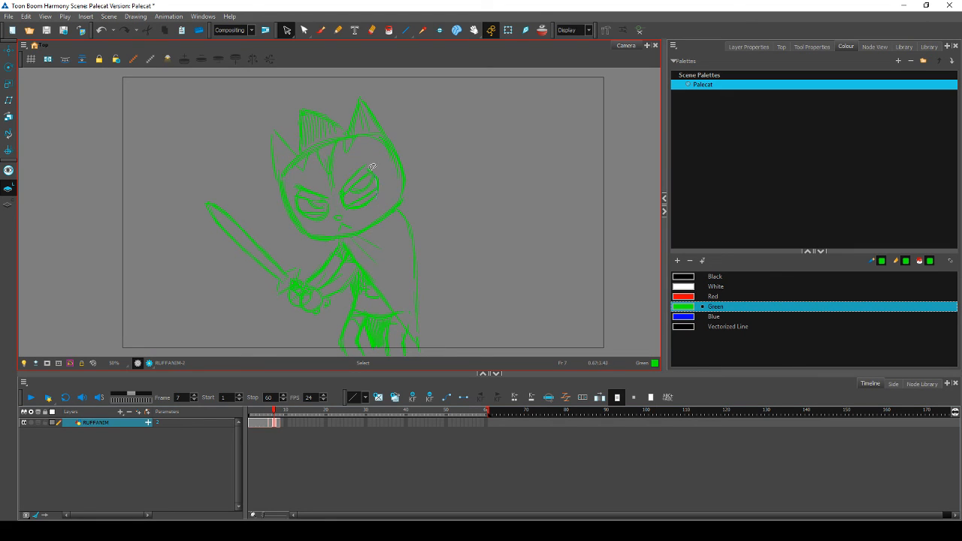
mouse_move(372, 167)
mouse_down()
mouse_move(327, 187)
mouse_move(312, 218)
mouse_move(342, 198)
mouse_up()
key(period)
key(ctrl+v)
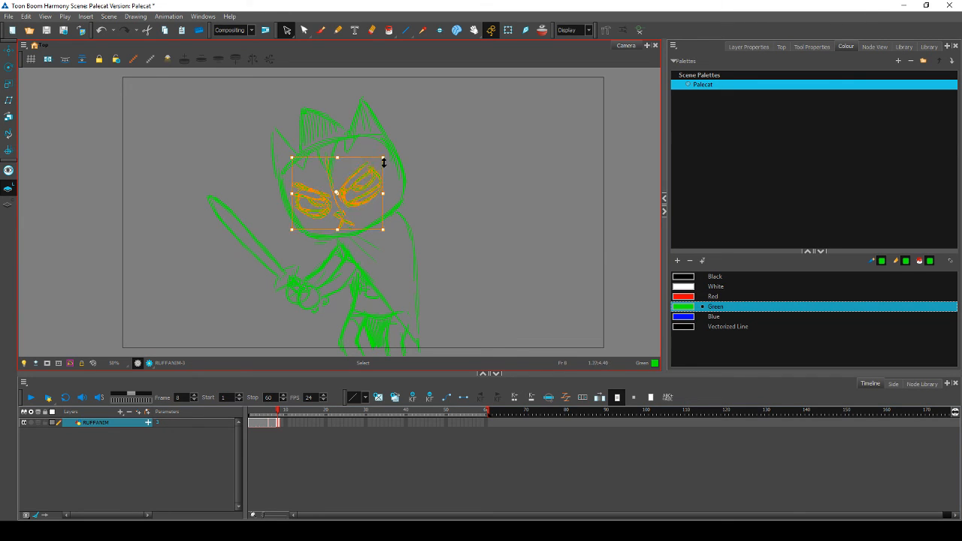
Step: Nudge the pasted facial features slightly left and up on frame 8, checking their offset against frame 7
key(comma)
key(period)
mouse_move(383, 167)
mouse_down()
mouse_move(295, 185)
mouse_move(324, 220)
mouse_move(362, 215)
mouse_move(386, 185)
mouse_up()
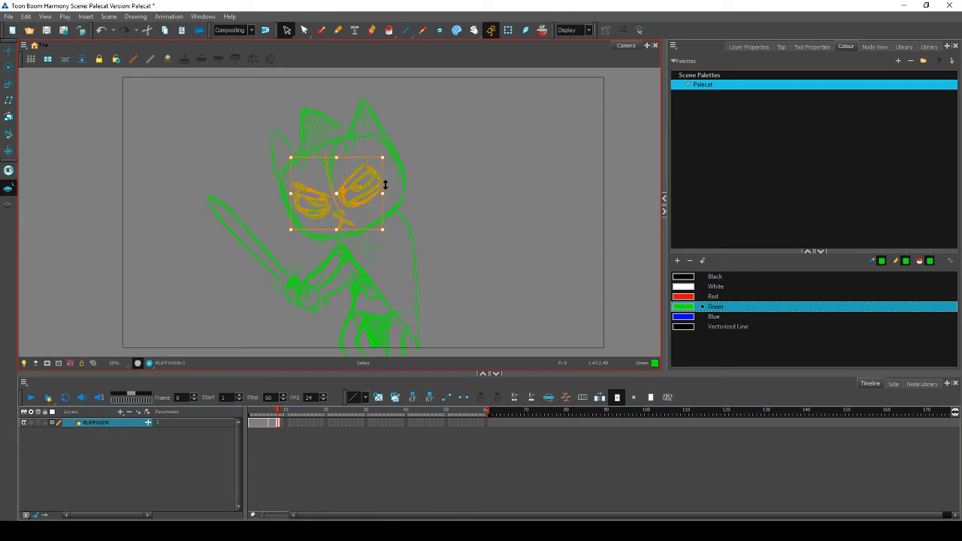
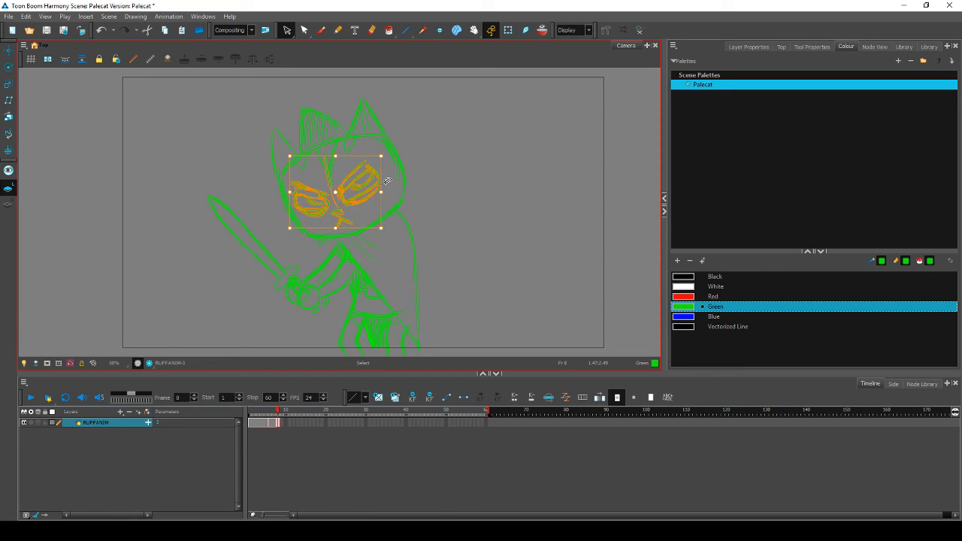
key(comma)
key(period)
mouse_move(305, 182)
mouse_down()
mouse_move(327, 194)
mouse_move(366, 162)
mouse_move(379, 193)
mouse_move(345, 222)
mouse_move(304, 185)
mouse_up()
key(comma)
key(period)
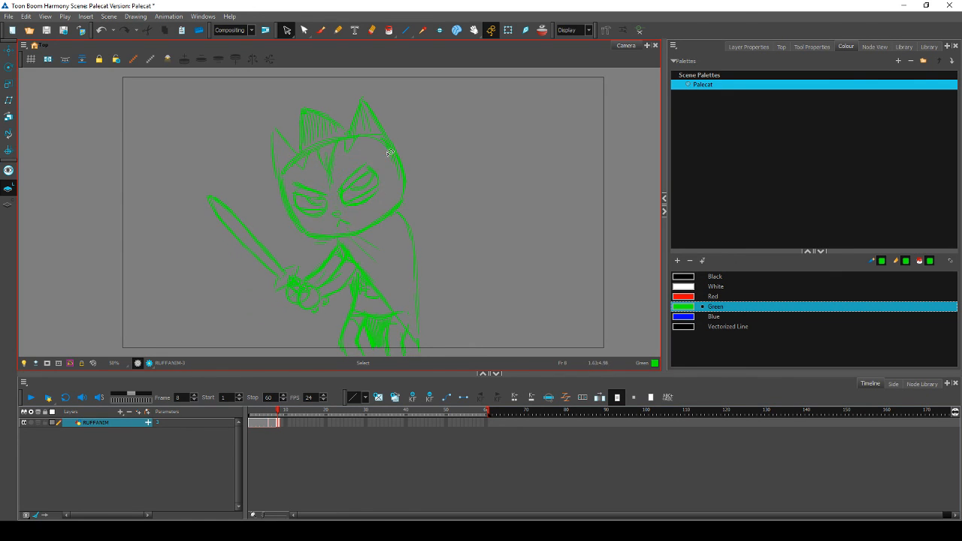
Step: Reselect the eyes, nose and mouth on frame 8, fine-tune their position inside the head, and compare with frame 7
key(comma)
key(period)
mouse_move(298, 183)
mouse_down()
mouse_move(324, 188)
mouse_move(371, 162)
mouse_move(376, 188)
mouse_move(347, 215)
mouse_move(305, 210)
mouse_move(325, 180)
mouse_up()
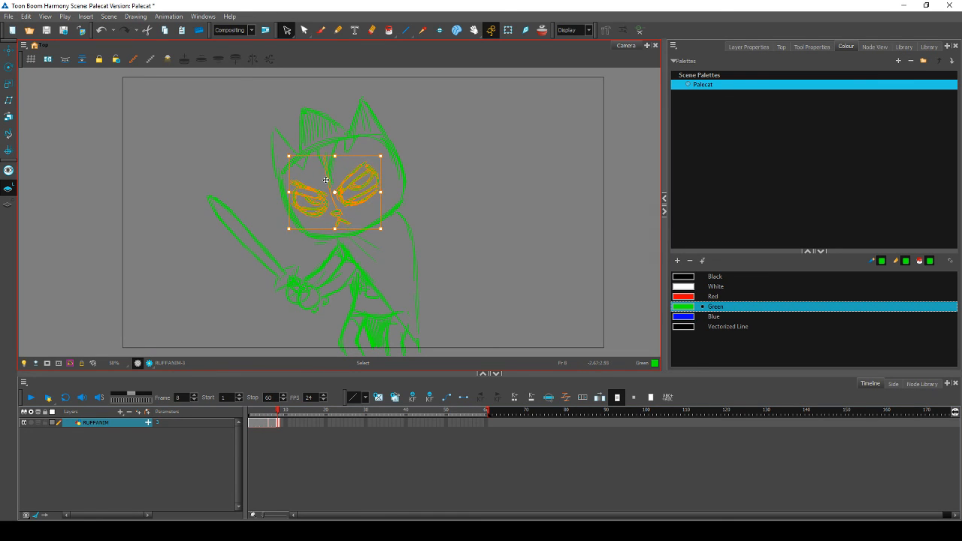
key(comma)
key(period)
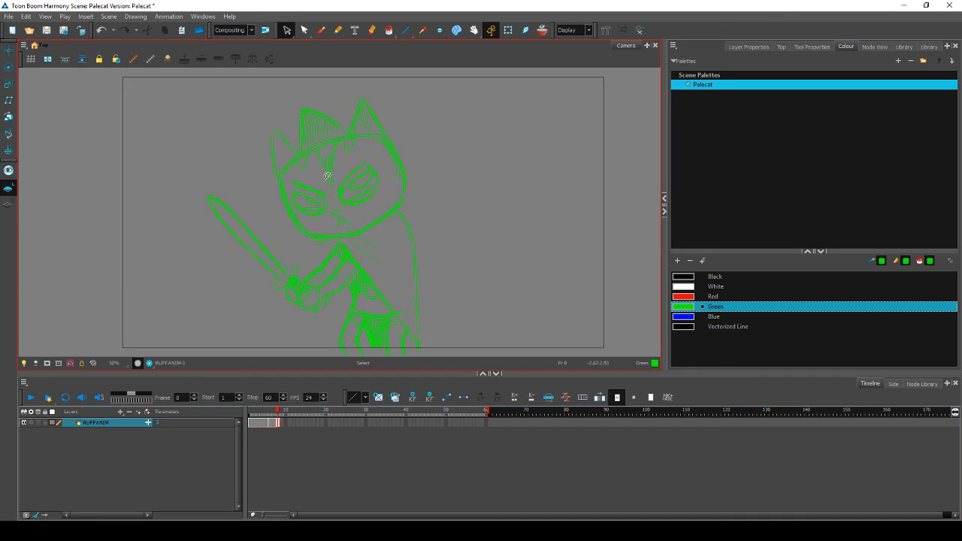
key(comma)
key(period)
mouse_move(361, 167)
mouse_down()
mouse_move(378, 187)
mouse_move(320, 213)
mouse_up()
key(comma)
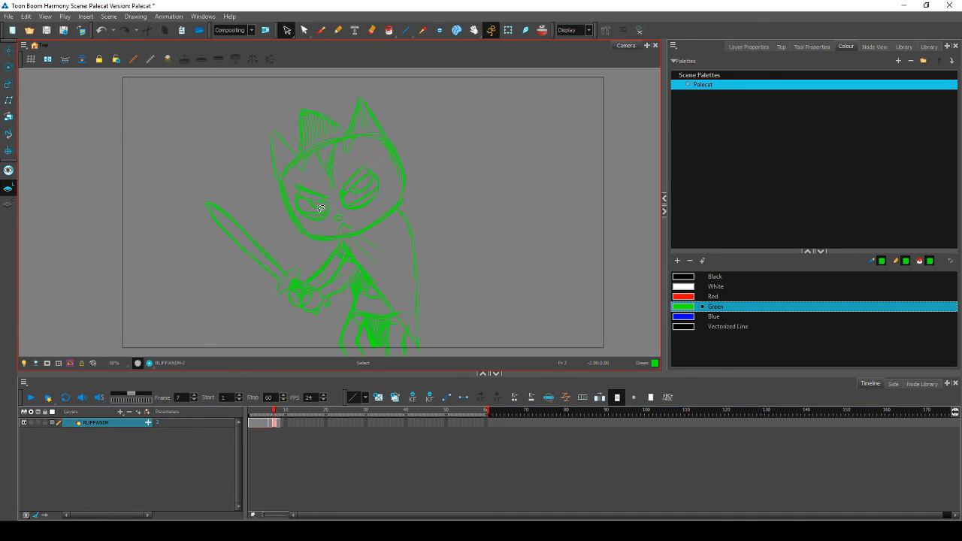
key(period)
Step: Select the forehead stripes on frame 8, adjust their position slightly, and flip against frame 7 to check the offset
click(330, 151)
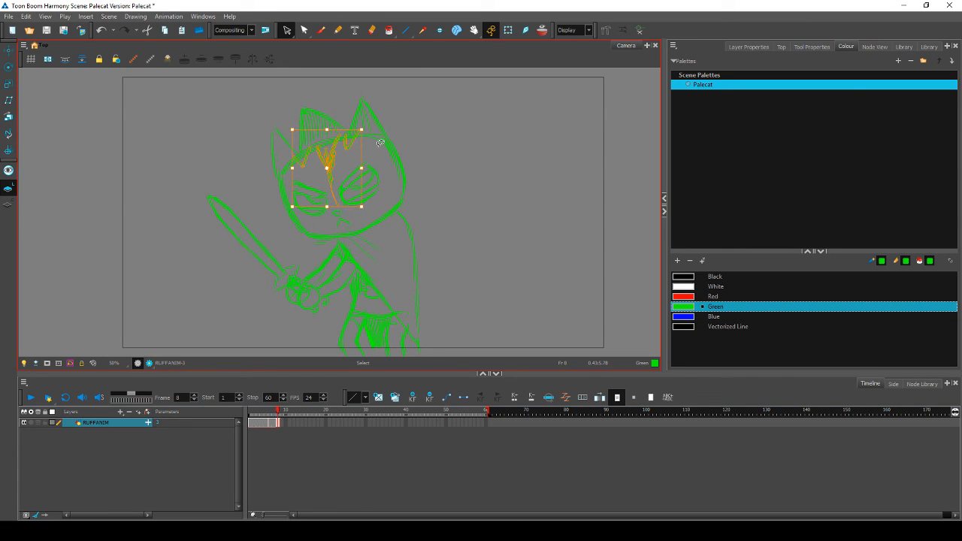
key(f)
key(g)
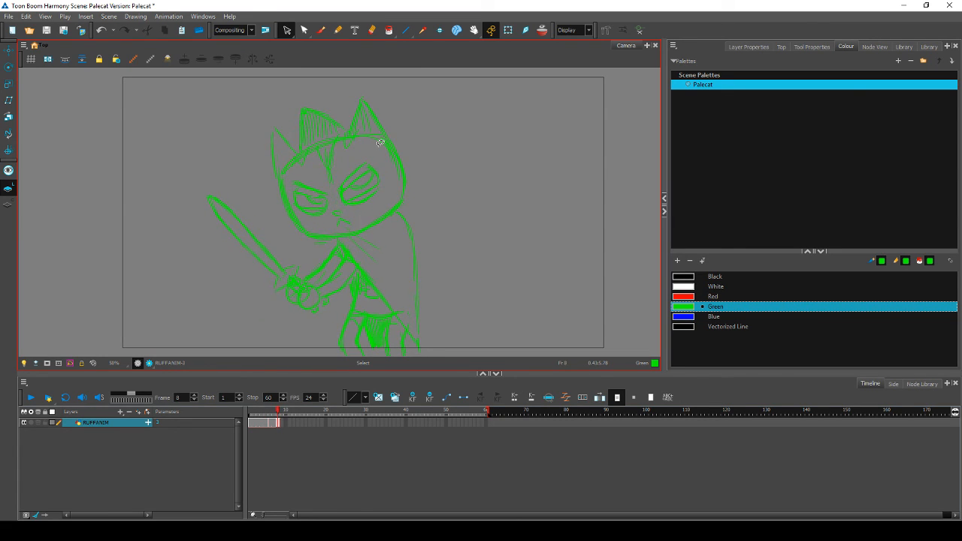
click(333, 151)
drag(362, 205, 367, 201)
drag(329, 162, 327, 169)
click(373, 167)
key(f)
key(g)
click(327, 164)
click(359, 162)
key(f)
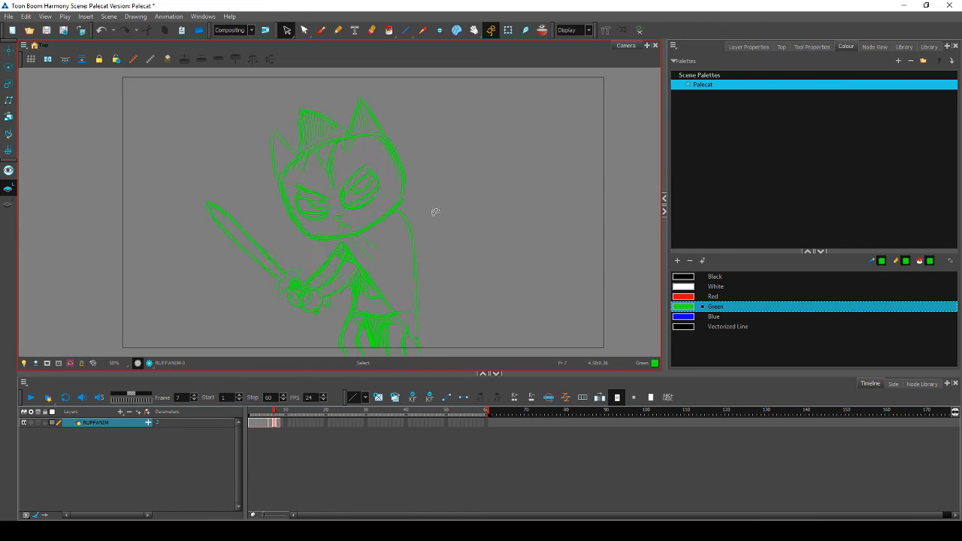
key(g)
Step: Shift the tips of the hatched middle tuft and the cat's right-hand ear slightly right on frame 8
drag(296, 103, 350, 102)
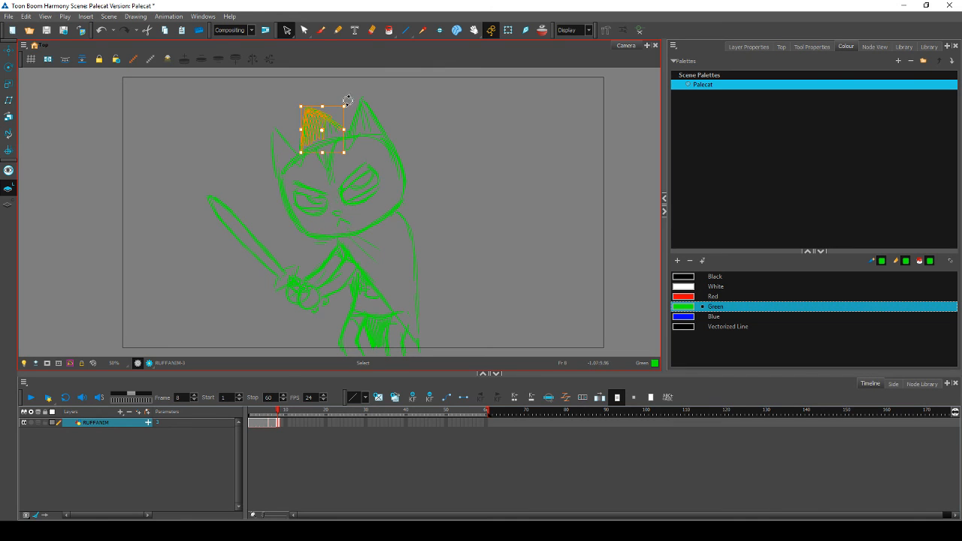
click(356, 100)
key(f)
key(g)
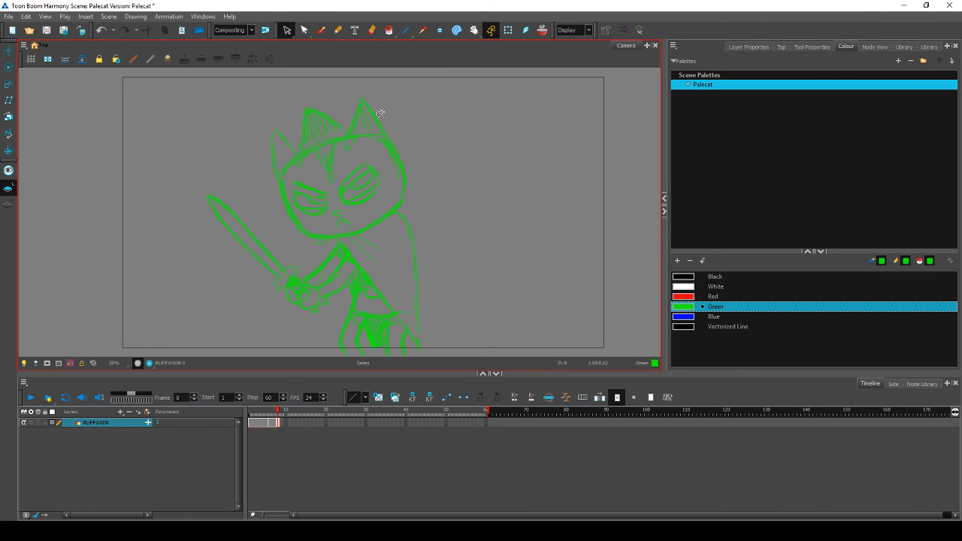
click(380, 113)
click(393, 86)
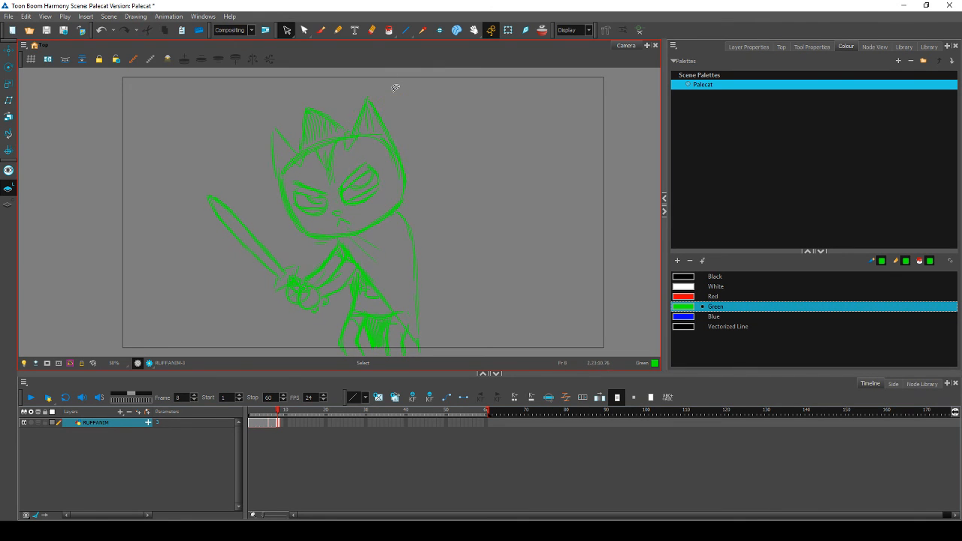
Step: Select the left-hand ear on frame 8 and shift it slightly right and up
click(285, 129)
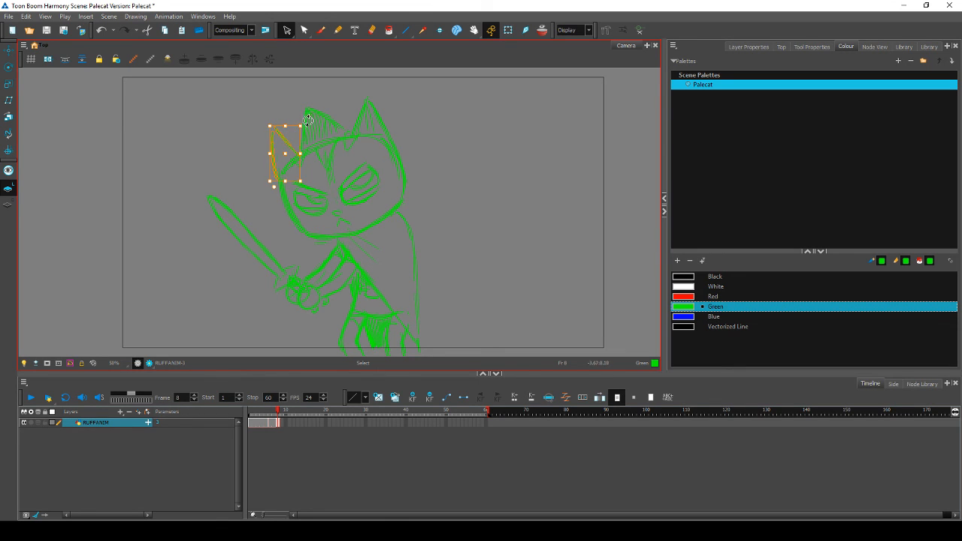
click(316, 110)
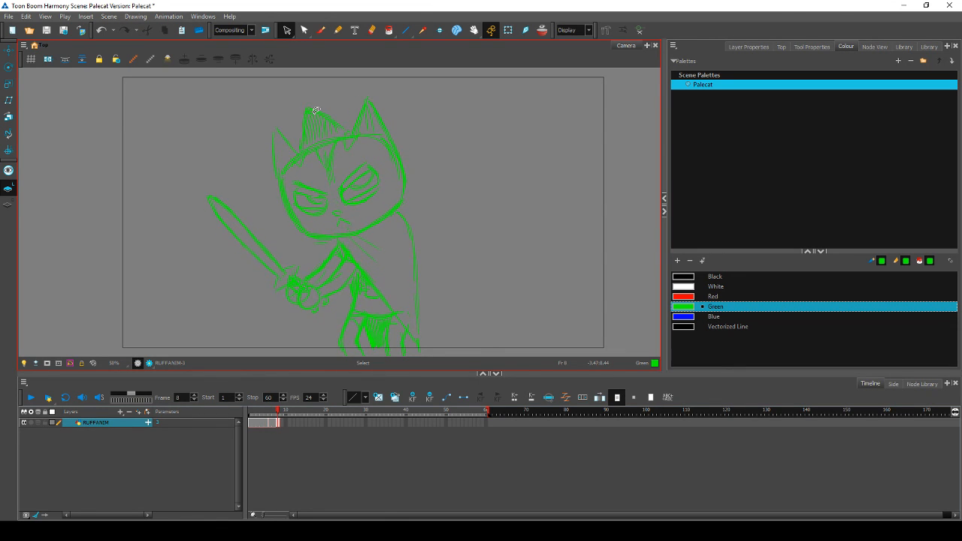
click(282, 136)
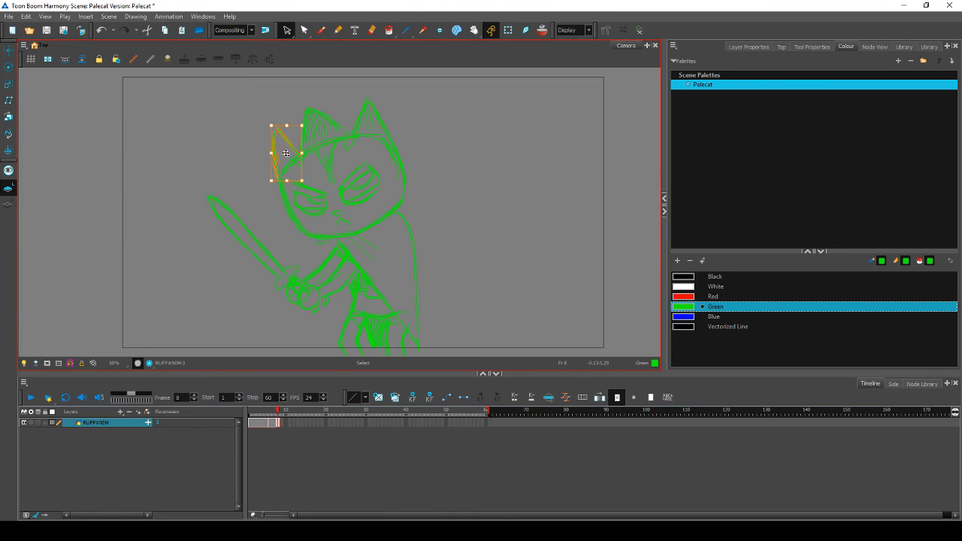
drag(286, 140, 289, 139)
click(297, 126)
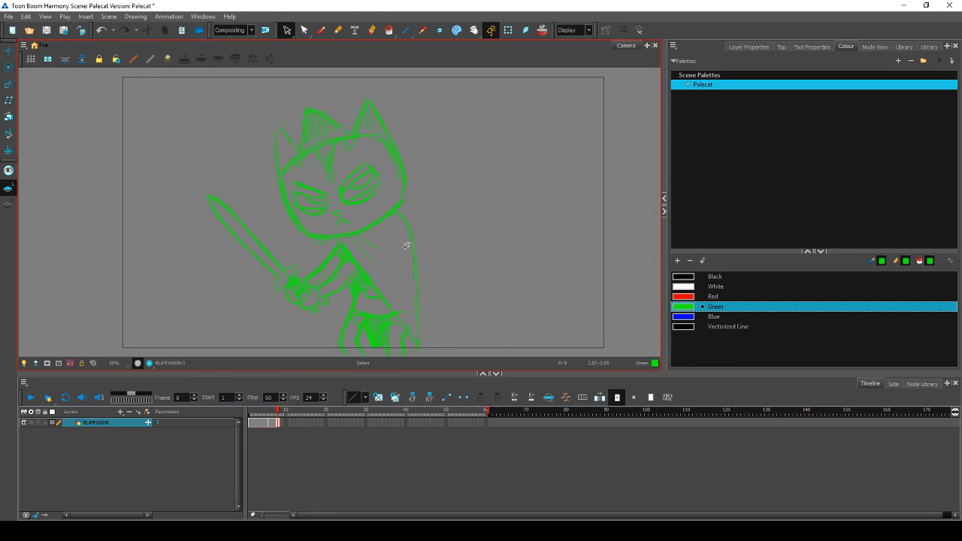
Step: Select the cape edge and the lower body on frame 8 and fine-tune their position against frame 7
mouse_move(419, 278)
mouse_down()
mouse_move(345, 333)
mouse_move(366, 265)
mouse_move(400, 231)
mouse_move(458, 259)
mouse_move(446, 333)
mouse_move(406, 209)
mouse_up()
click(412, 204)
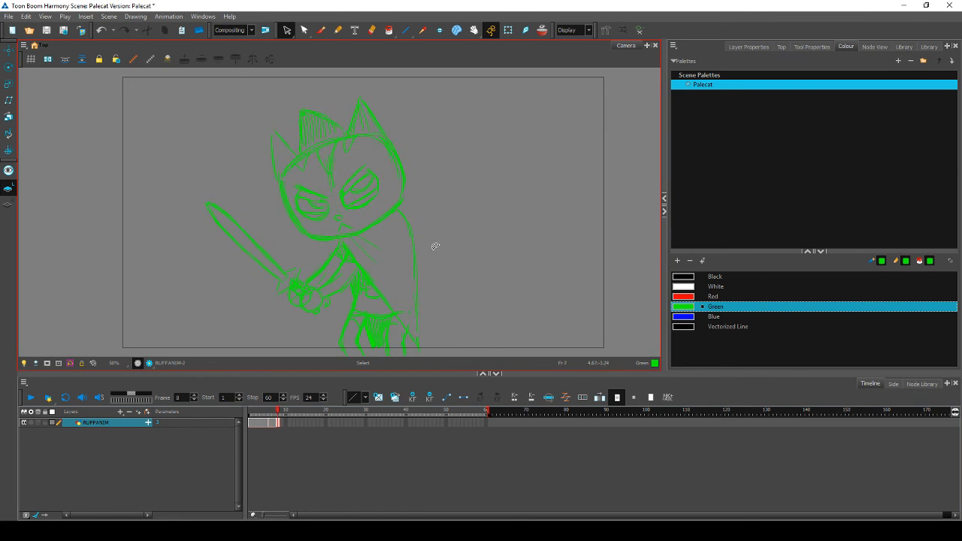
mouse_move(379, 275)
mouse_down()
mouse_move(375, 355)
mouse_move(404, 271)
mouse_up()
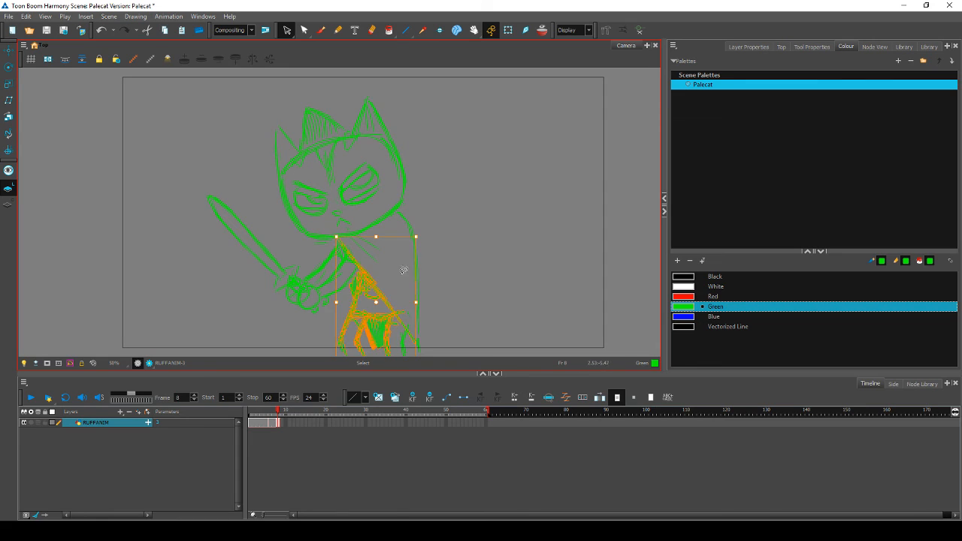
click(443, 242)
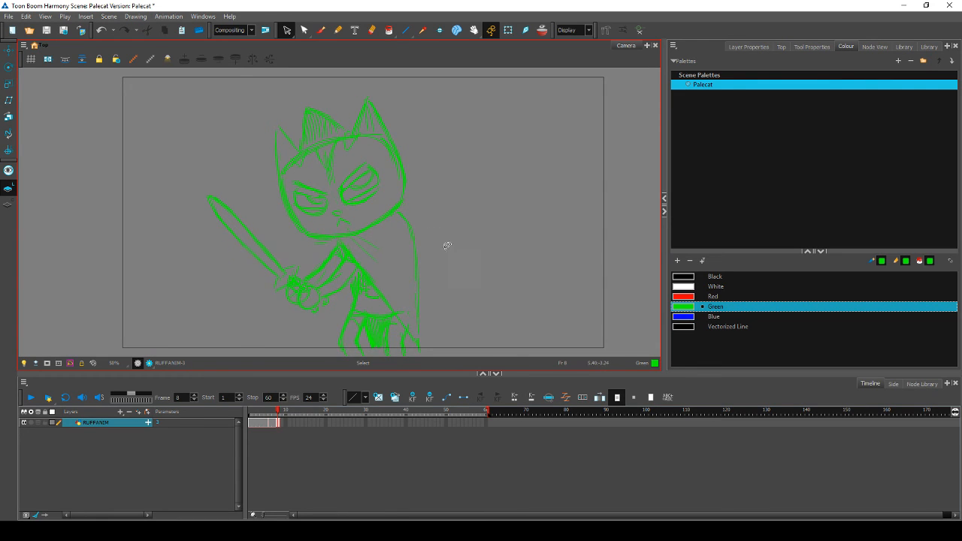
Step: Select the cape's outer edge on frame 8, rotate it slightly, and flip against frame 7 to compare
click(418, 272)
click(418, 274)
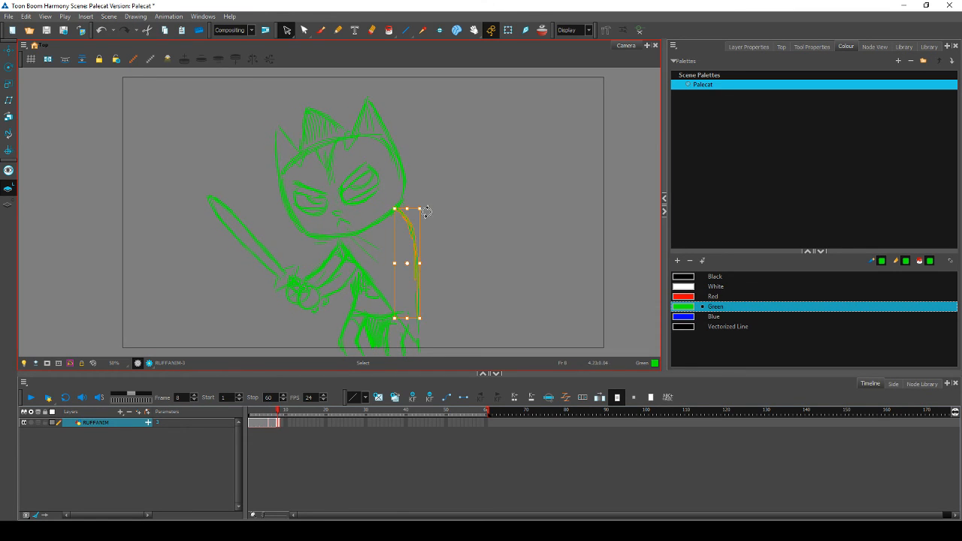
drag(425, 212, 411, 233)
key(comma)
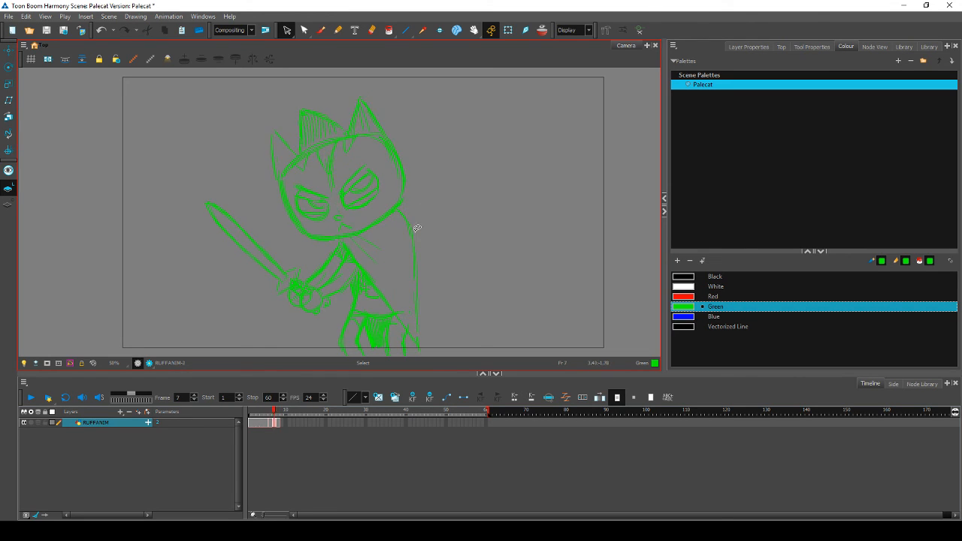
key(period)
key(comma)
key(period)
key(comma)
key(period)
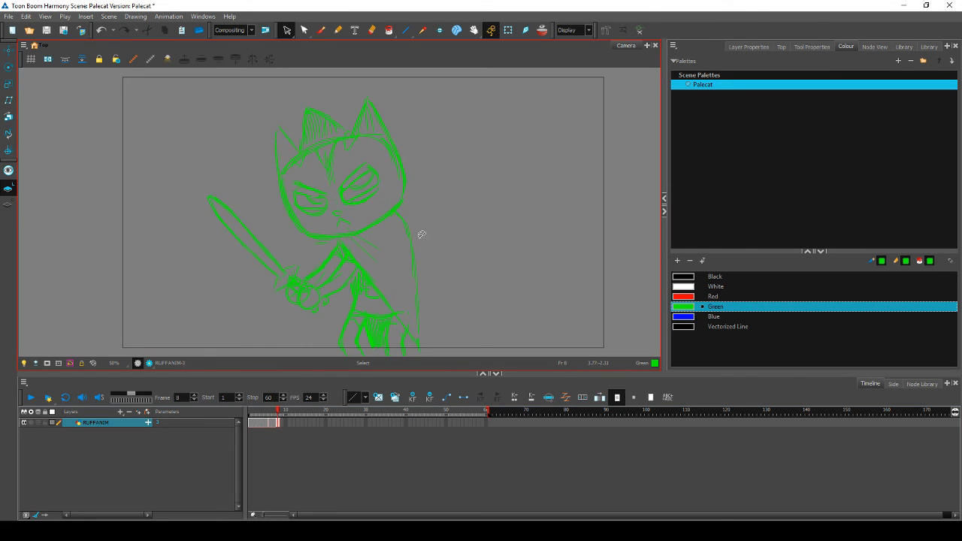
Step: Shift the cape's outer edge slightly upward on frame 8, comparing it with frame 7
drag(413, 241, 415, 240)
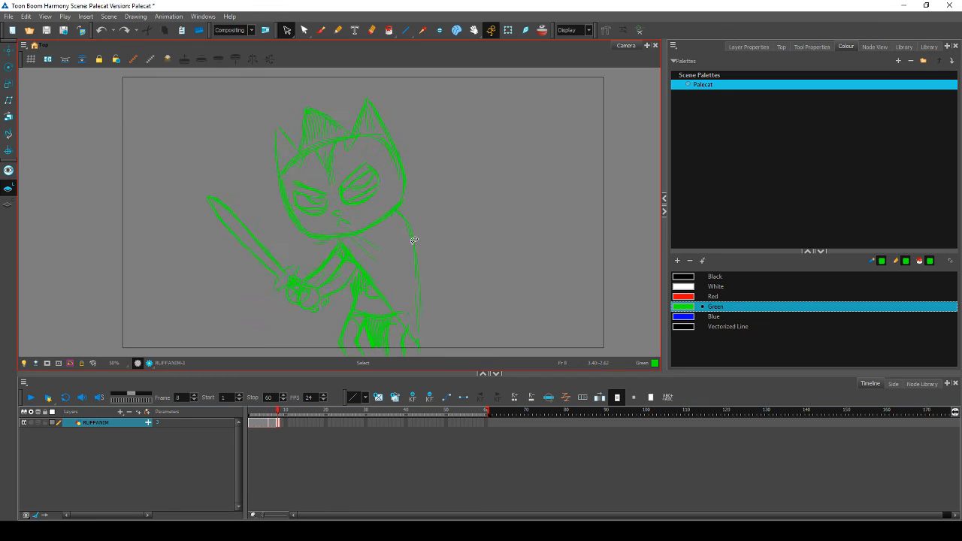
key(comma)
key(period)
click(416, 218)
drag(435, 209, 429, 209)
click(440, 215)
click(423, 227)
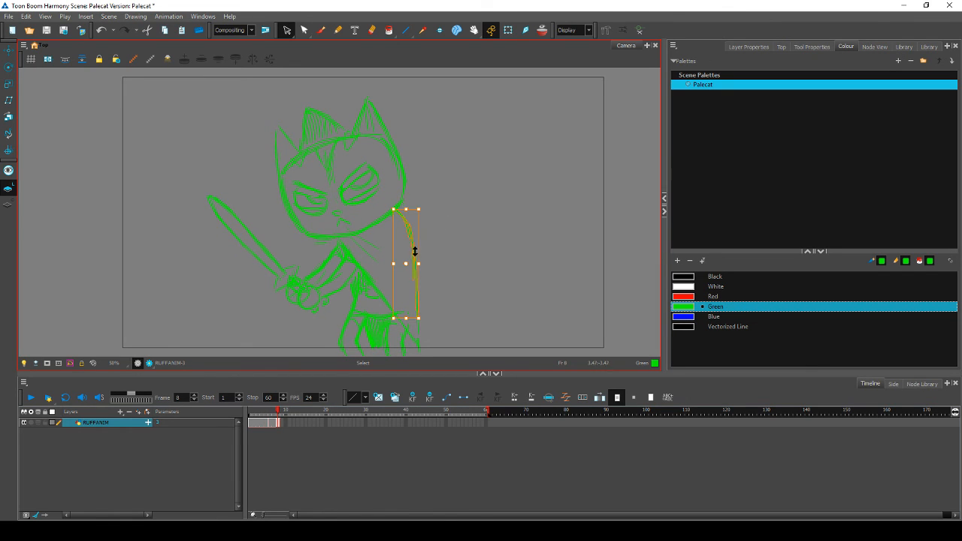
drag(414, 251, 417, 248)
key(comma)
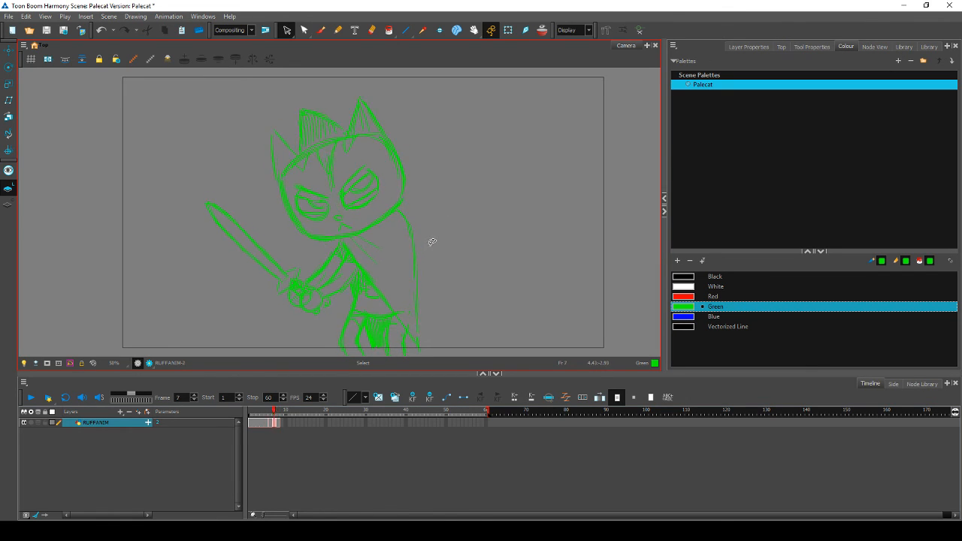
key(period)
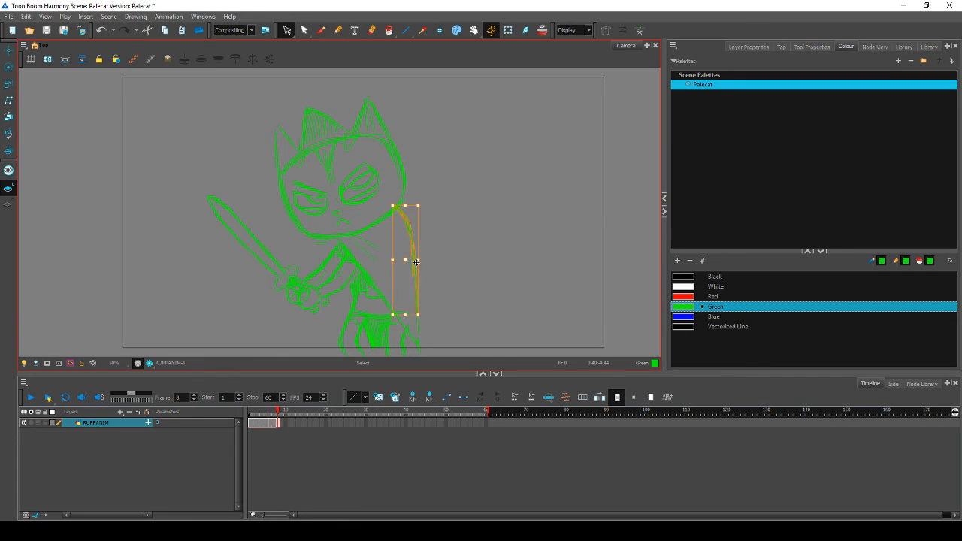
Step: Rework the upper part of the cape's outer edge below the head on frame 8, checking against frame 7
key(Delete)
key(comma)
key(period)
key(comma)
key(period)
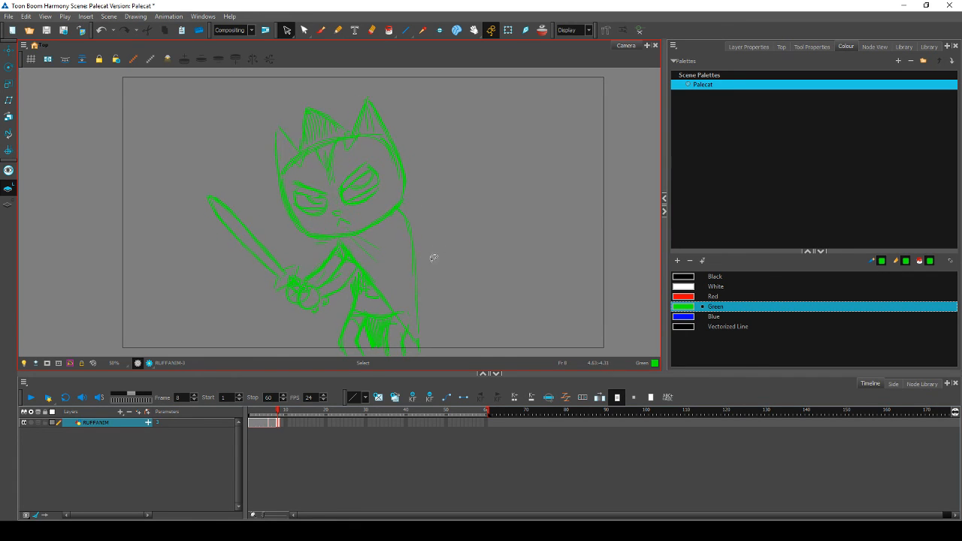
key(comma)
key(period)
click(414, 250)
key(Delete)
key(comma)
key(period)
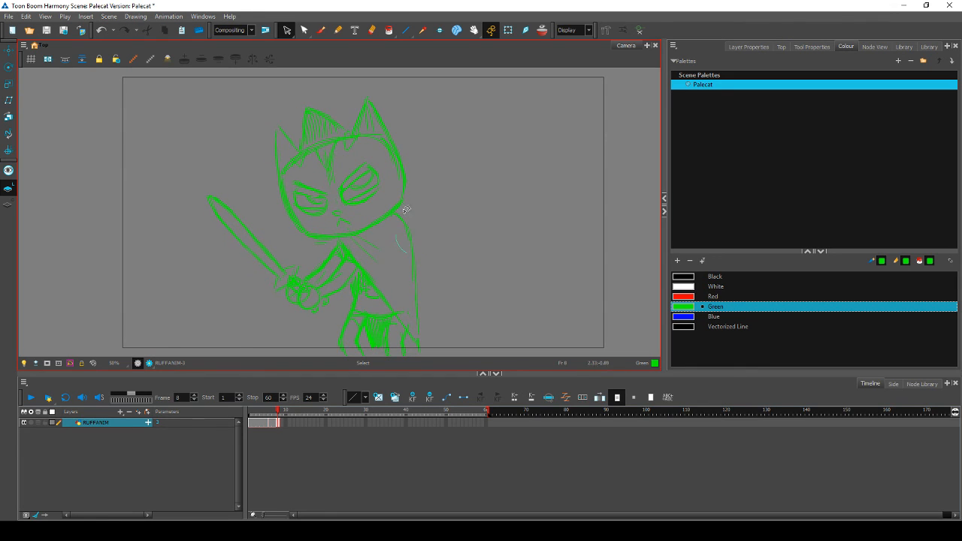
click(412, 250)
key(Delete)
key(comma)
key(period)
Step: Fine-tune the long lower stroke and the short shoulder stroke of the cape's outer edge on frame 8
click(412, 289)
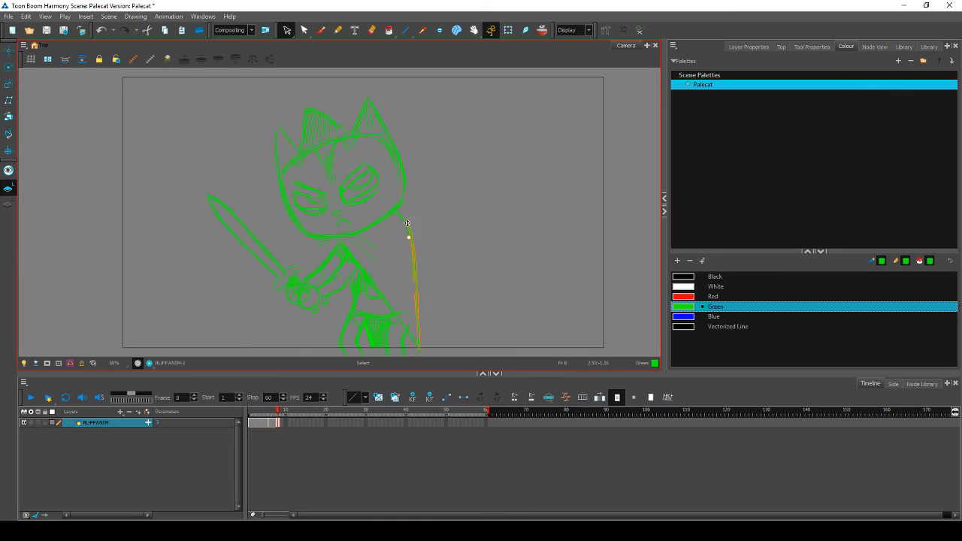
key(.)
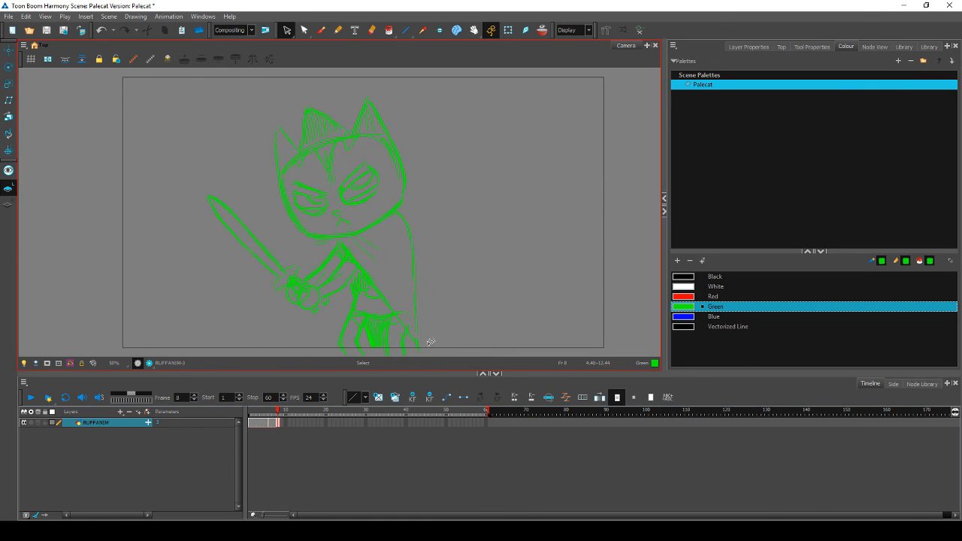
click(387, 292)
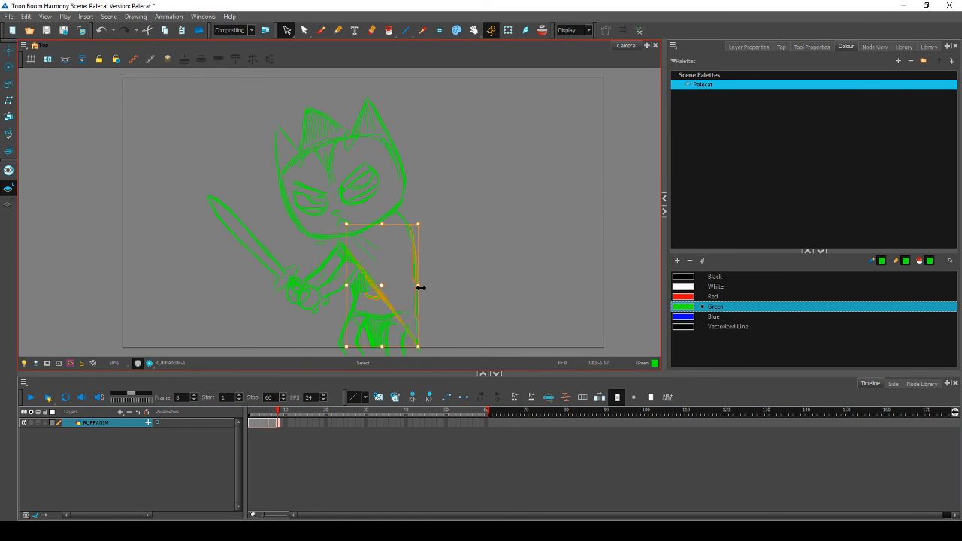
key(.)
key(.)
click(399, 211)
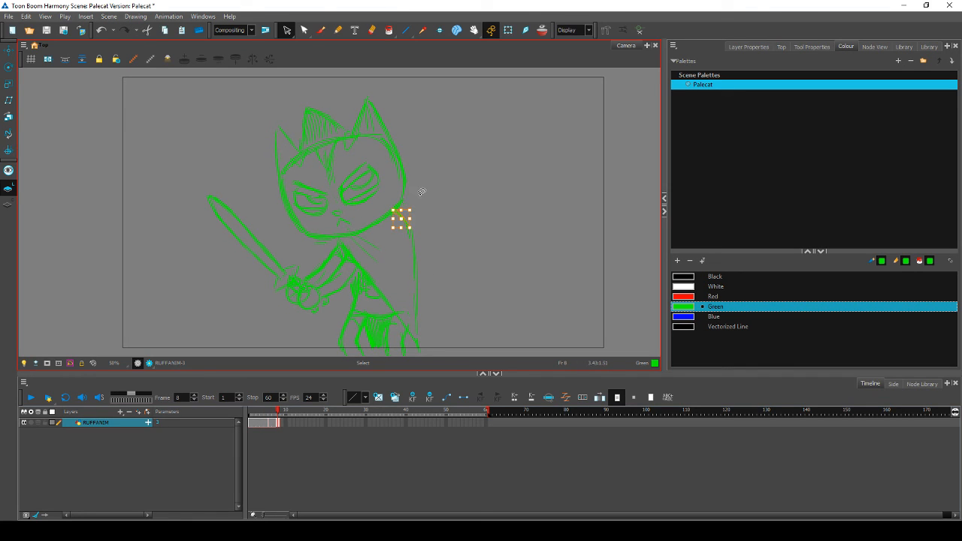
click(407, 228)
key(Delete)
key(.)
Step: Select the cape's diagonal inner edge on frame 8, rotate it slightly, and flip against frame 7
click(382, 301)
click(393, 305)
drag(409, 332, 407, 331)
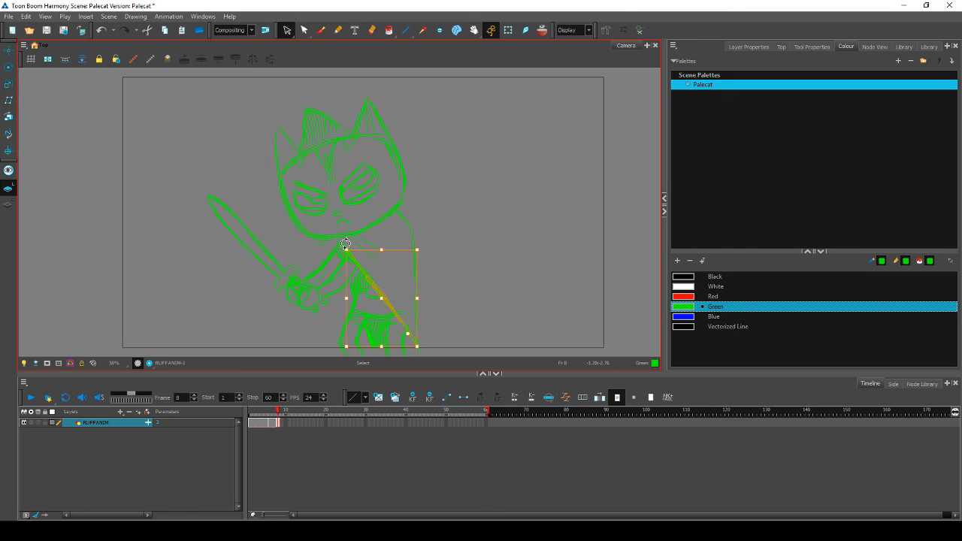
drag(345, 245, 346, 241)
key(comma)
key(period)
key(comma)
key(period)
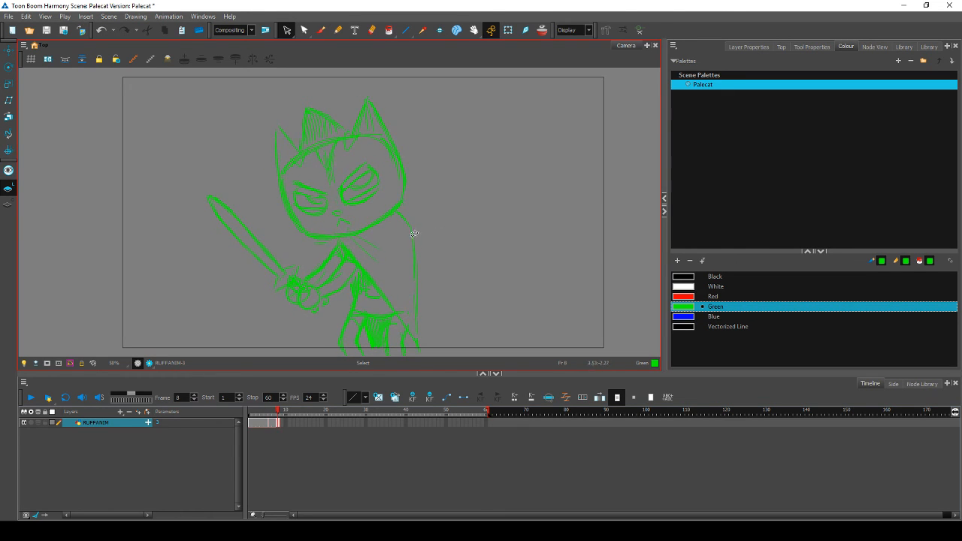
Step: Flip repeatedly between frames 7 and 8 to examine how the cape edges move
key(comma)
key(period)
key(comma)
key(period)
key(comma)
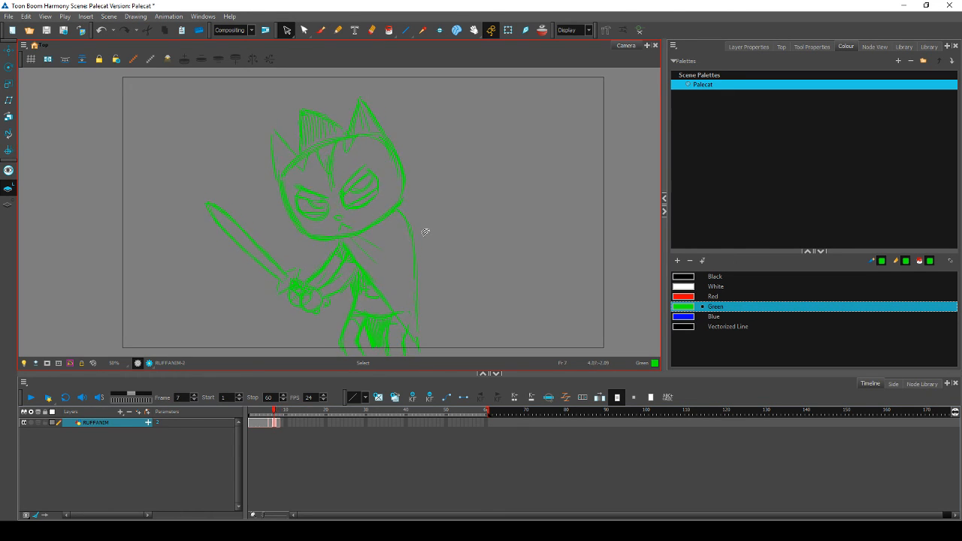
key(period)
key(comma)
key(period)
key(comma)
key(period)
key(comma)
key(period)
Step: Move the diagonal cape edge's pivot to its upper end on frame 8 and rotate the edge slightly from there
click(392, 298)
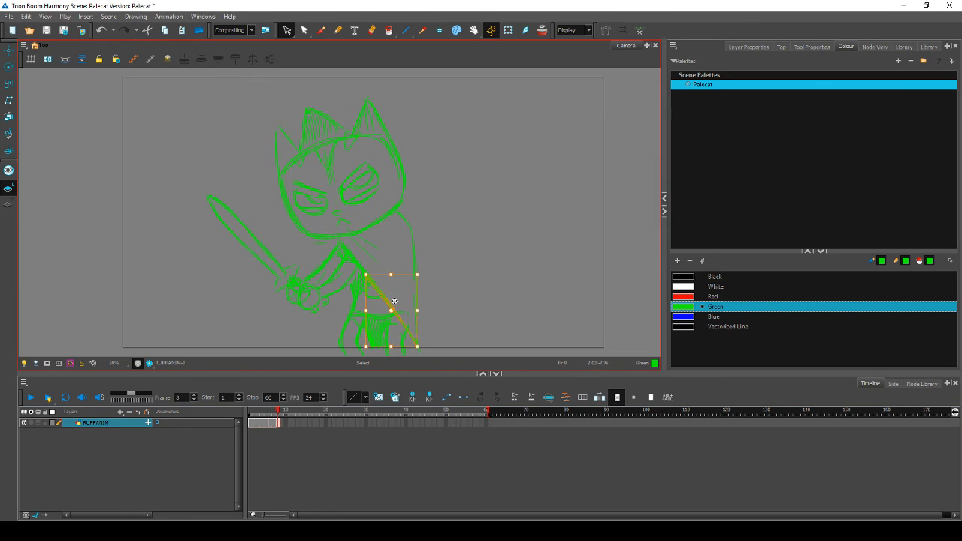
click(381, 297)
drag(381, 297, 354, 253)
drag(418, 334, 418, 337)
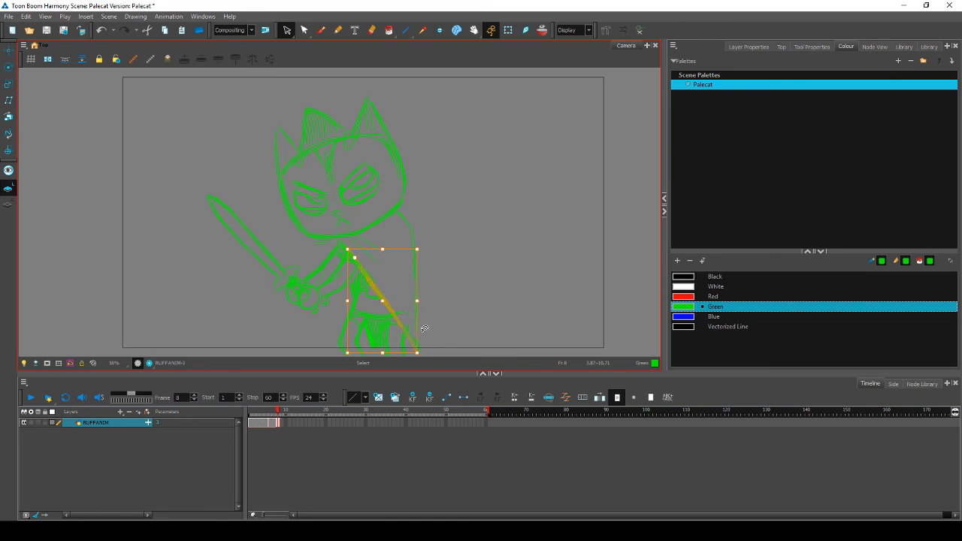
click(428, 327)
key(comma)
key(period)
key(comma)
key(period)
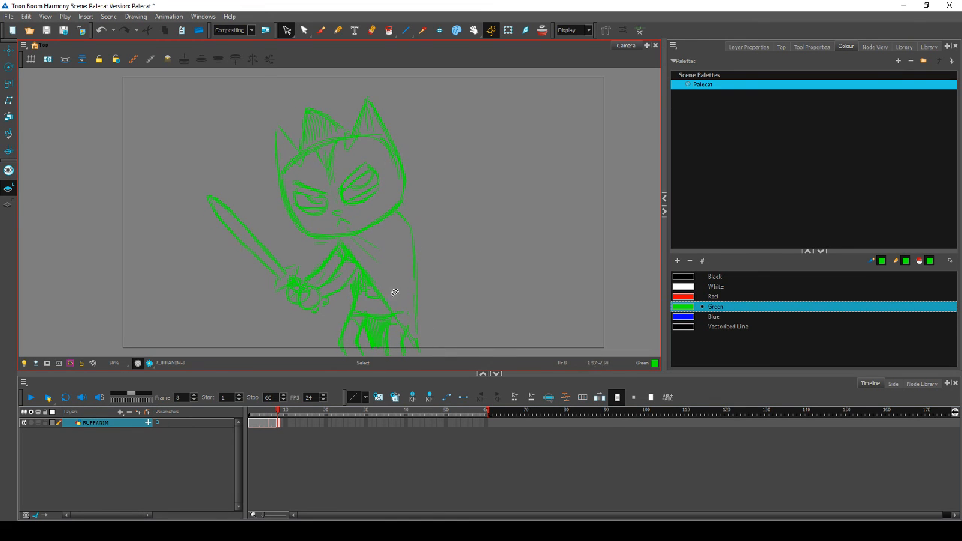
Step: Adjust the diagonal cape edge on frame 8 and nudge its upper strokes slightly up, checking against frame 7
click(379, 289)
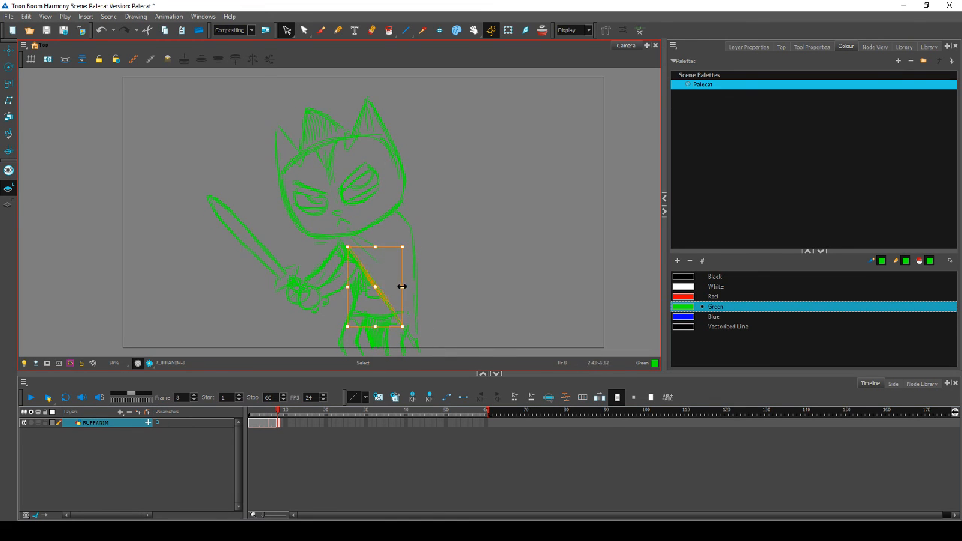
click(415, 281)
key(comma)
key(period)
click(358, 254)
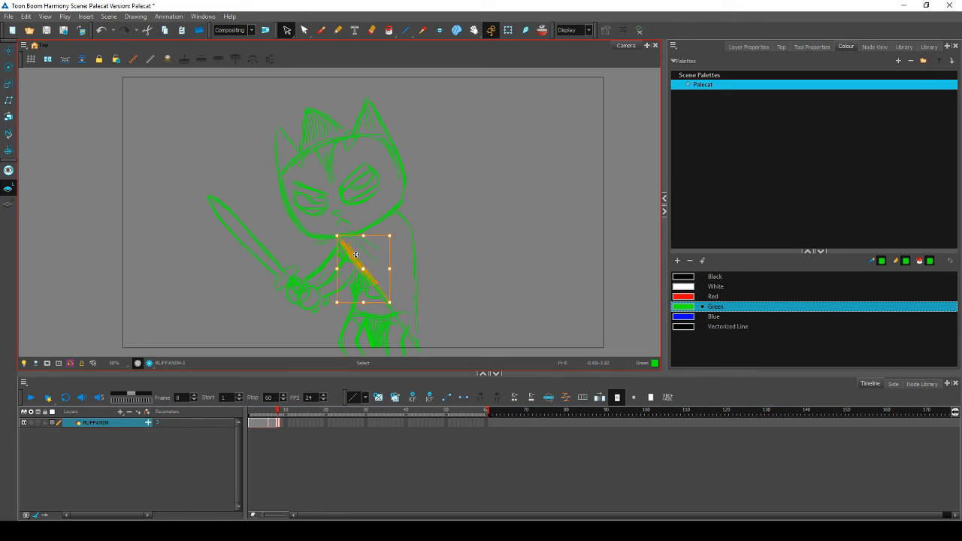
key(Up)
key(Right)
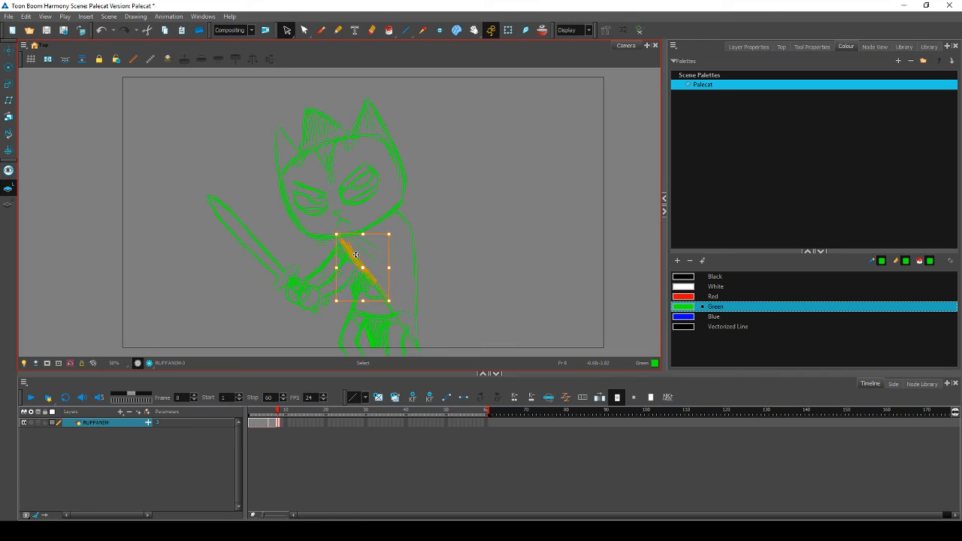
key(comma)
key(period)
key(comma)
key(period)
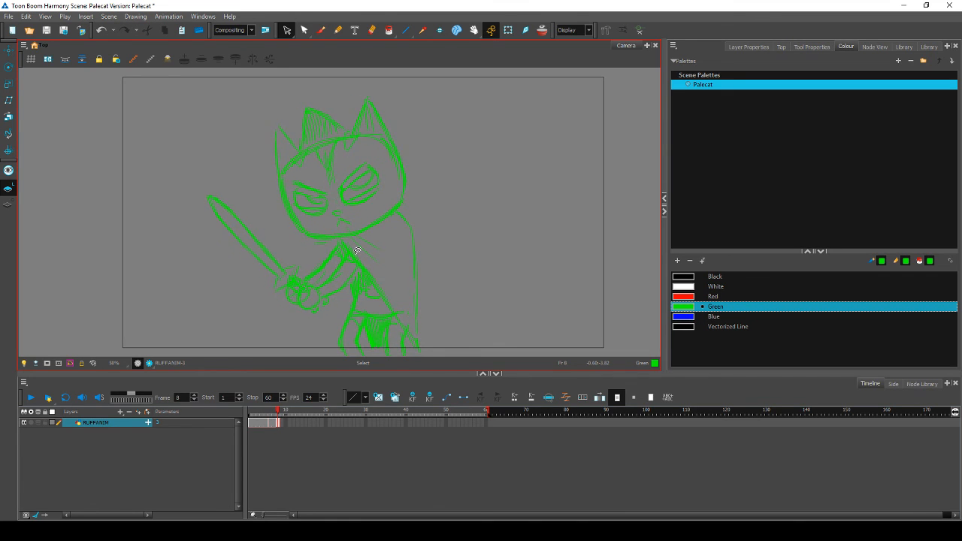
Step: Select the long stroke of the cape's outer edge on frame 8 and readjust it against frame 7
click(410, 236)
key(Delete)
click(415, 235)
click(415, 251)
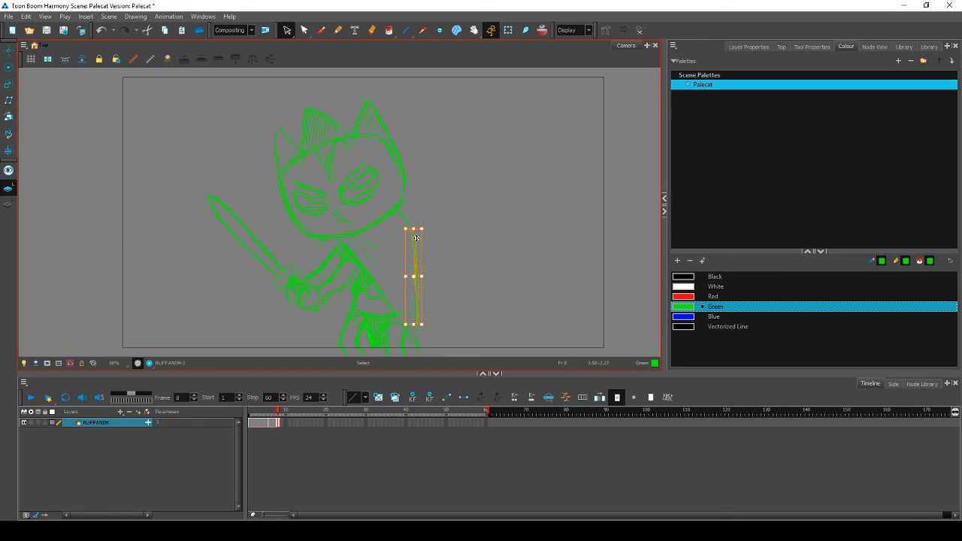
key(comma)
key(period)
key(comma)
key(period)
key(comma)
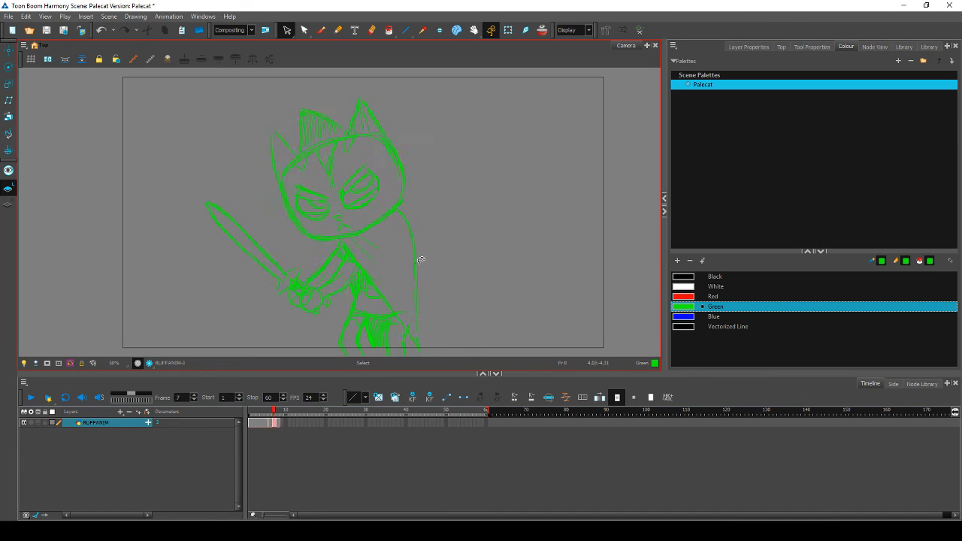
key(period)
Step: Shift the diagonal inner cape edge slightly down along the torso on frame 8, comparing it with frame 7
click(380, 288)
drag(384, 300, 385, 302)
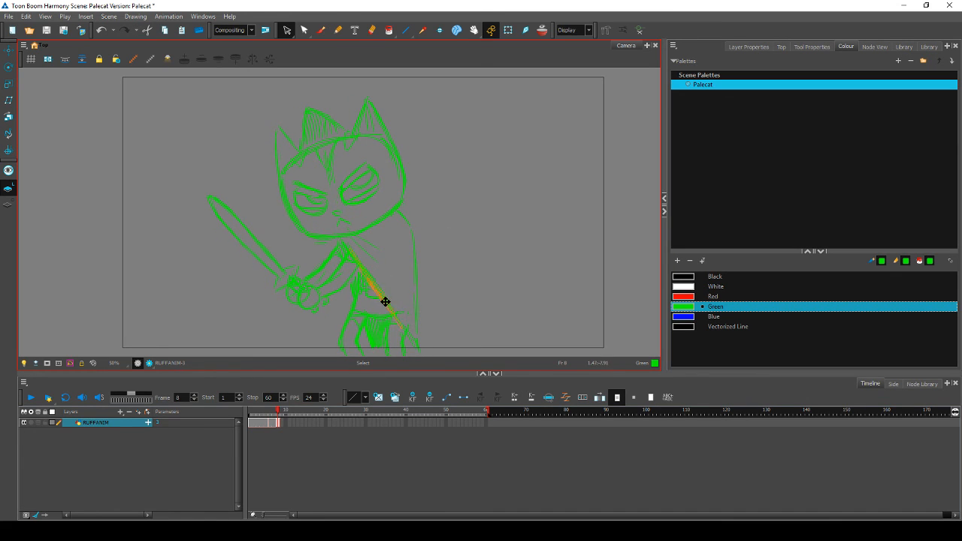
key(comma)
key(period)
key(comma)
key(period)
click(373, 272)
click(385, 257)
key(comma)
key(period)
Step: Select the strokes meeting at the cape's lower corner on frame 8 and rotate them slightly to match frame 7
click(417, 340)
drag(370, 290, 372, 291)
drag(428, 354, 429, 350)
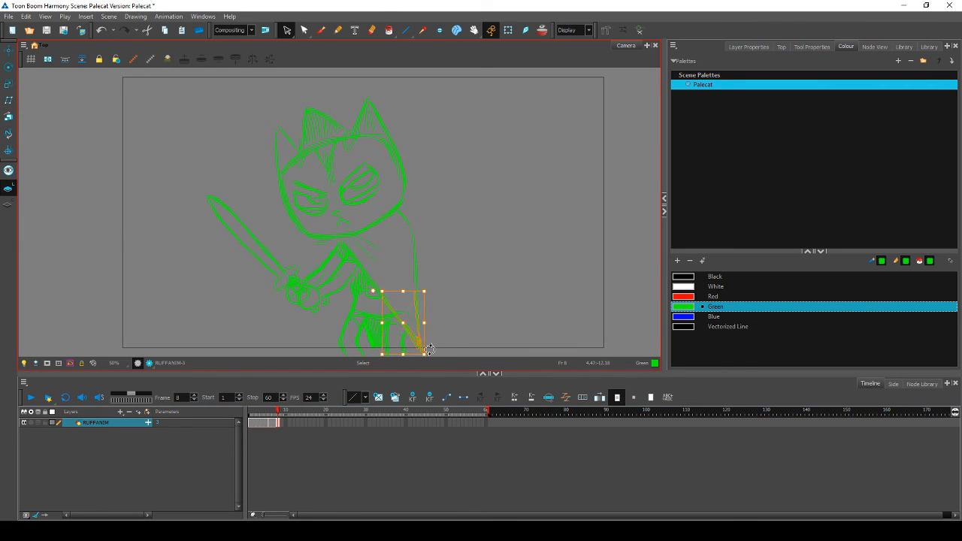
key(Escape)
key(comma)
key(period)
click(414, 341)
drag(432, 288, 437, 287)
click(455, 277)
key(comma)
key(period)
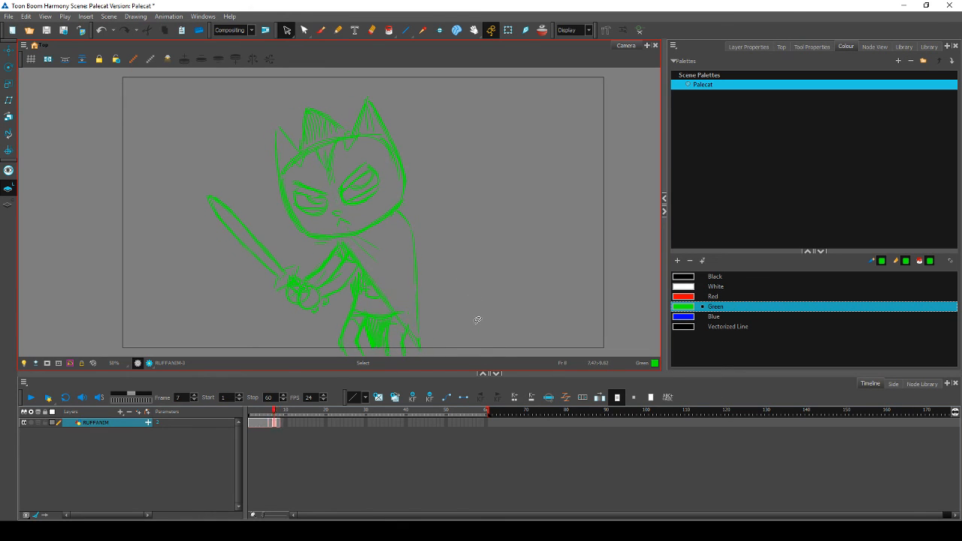
Step: Select the cape and lower body on frame 8 and flip against frame 7 to check their offset
mouse_move(462, 246)
mouse_down()
mouse_move(408, 354)
mouse_move(336, 370)
mouse_up()
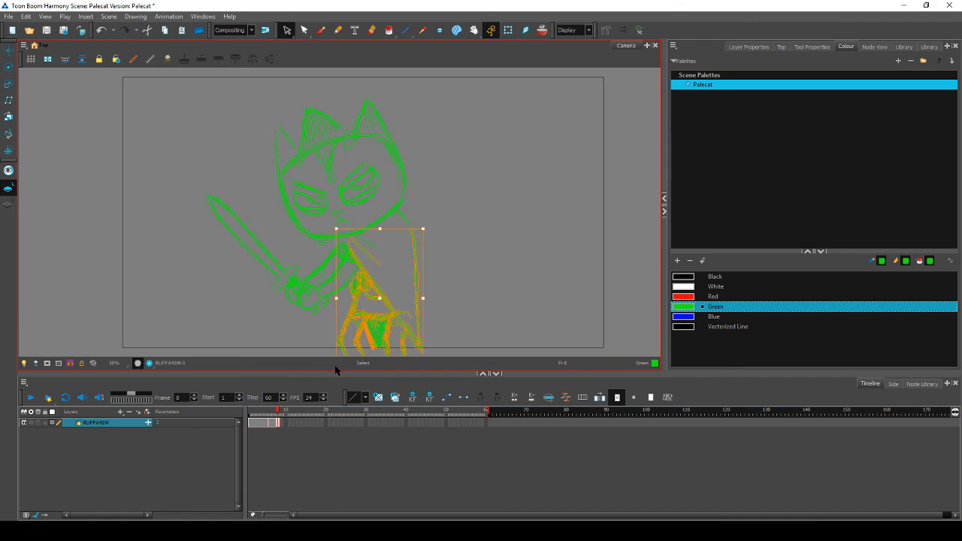
key(comma)
key(period)
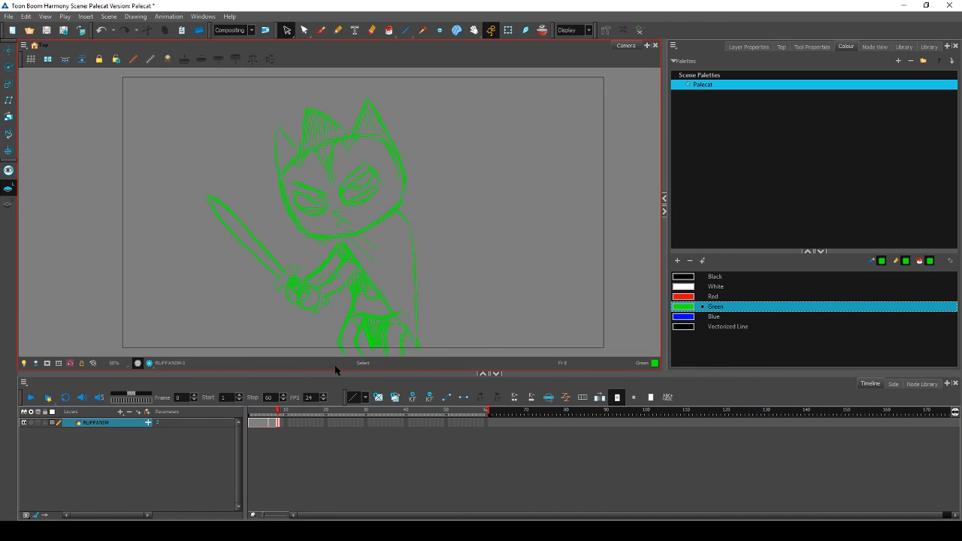
key(comma)
key(period)
Step: Select the entire cat on frame 8, nudge it three increments right, and flip against frame 7
mouse_move(477, 283)
mouse_down()
mouse_move(231, 133)
mouse_move(460, 158)
mouse_up()
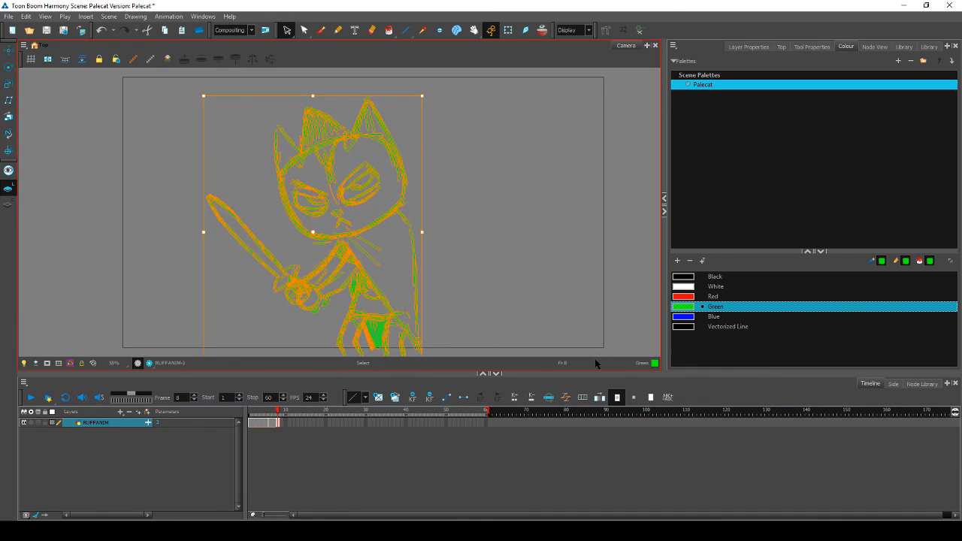
key(Right)
key(Right)
key(Right)
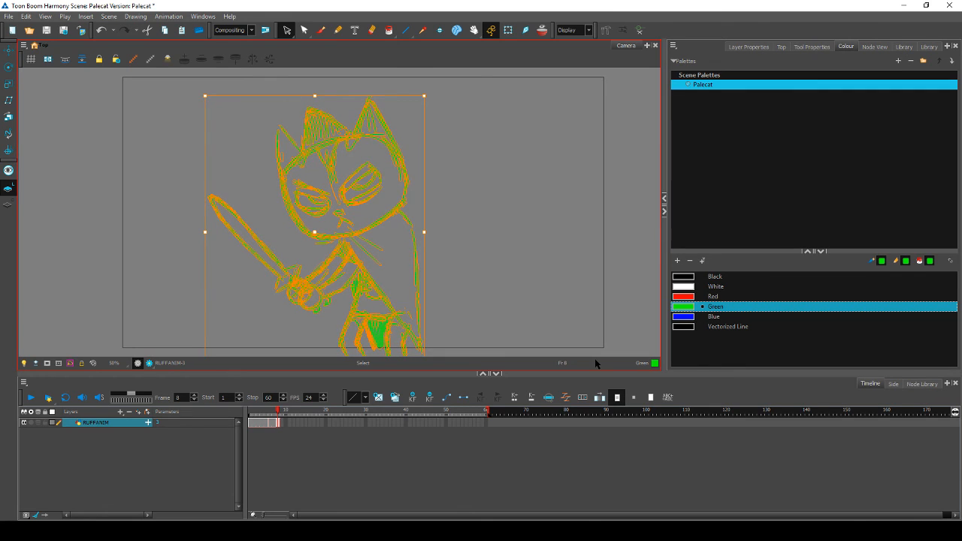
key(comma)
key(period)
key(comma)
key(period)
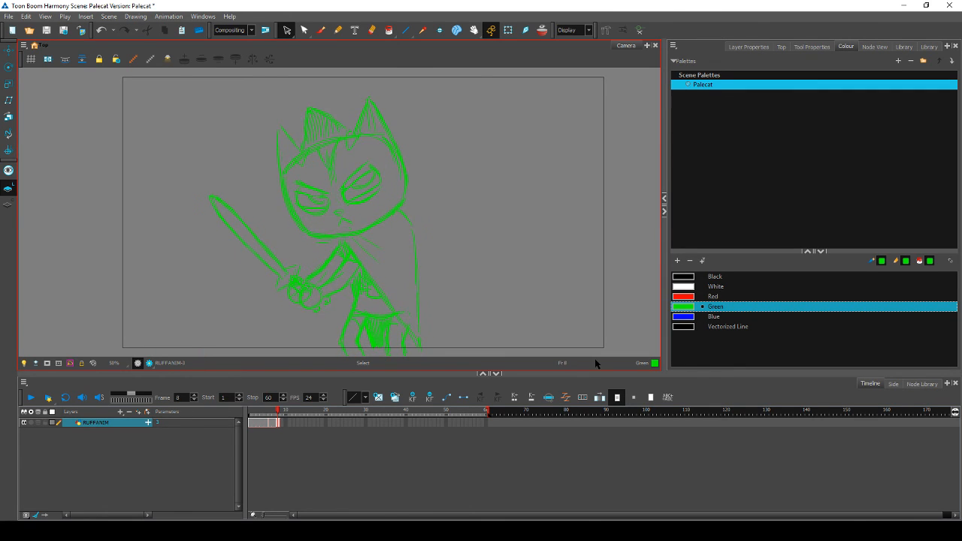
key(comma)
key(period)
Step: Select the cat drawing on frame 8, move its pivot down to the lower body, and rotate it slightly
mouse_move(440, 317)
mouse_down()
mouse_move(427, 326)
mouse_move(335, 73)
mouse_move(398, 94)
mouse_move(404, 86)
mouse_move(419, 140)
mouse_move(193, 232)
mouse_move(361, 87)
mouse_up()
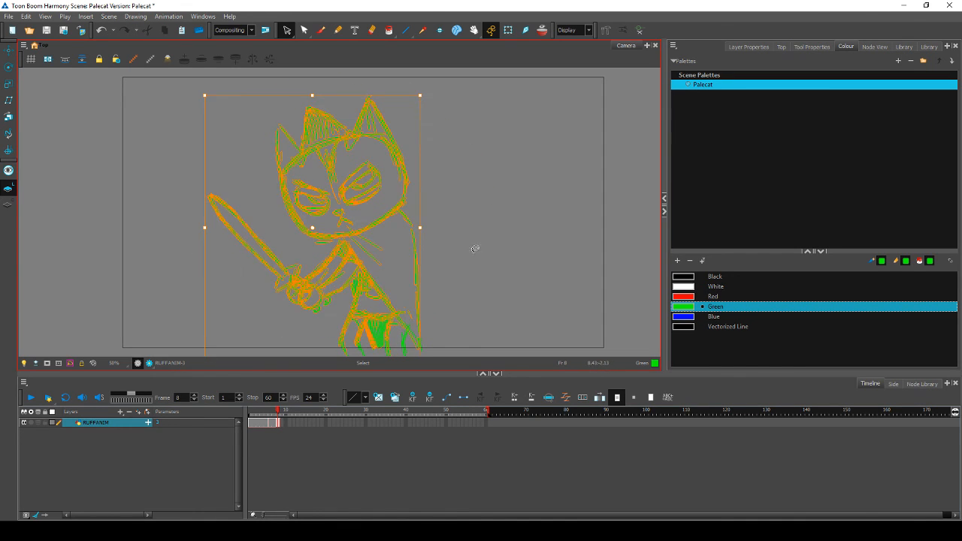
drag(313, 227, 374, 319)
click(428, 88)
click(432, 83)
key(comma)
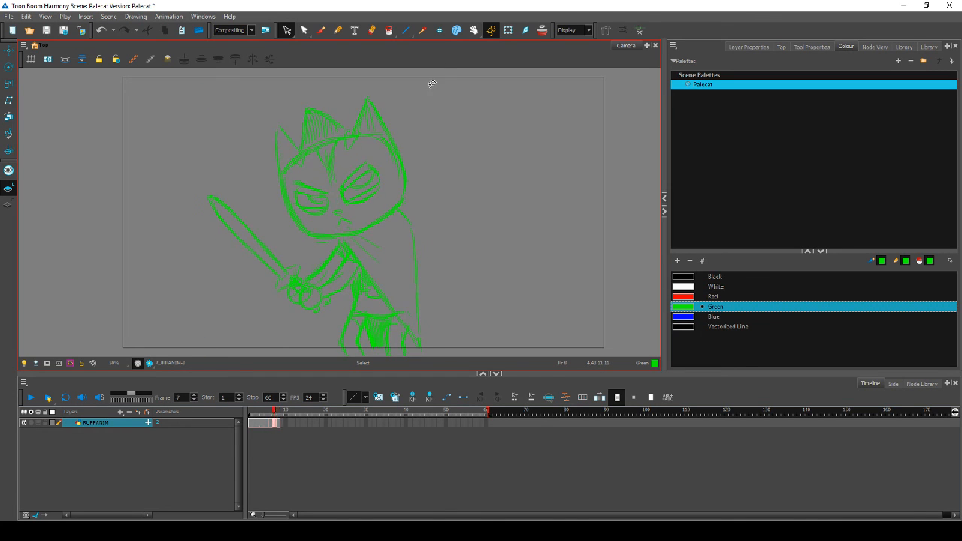
Step: Select and deselect the cat on frame 8, flipping it against frame 7 to check the offset
key(period)
mouse_move(430, 127)
mouse_down()
mouse_move(440, 290)
mouse_move(350, 335)
mouse_move(256, 83)
mouse_move(404, 96)
mouse_up()
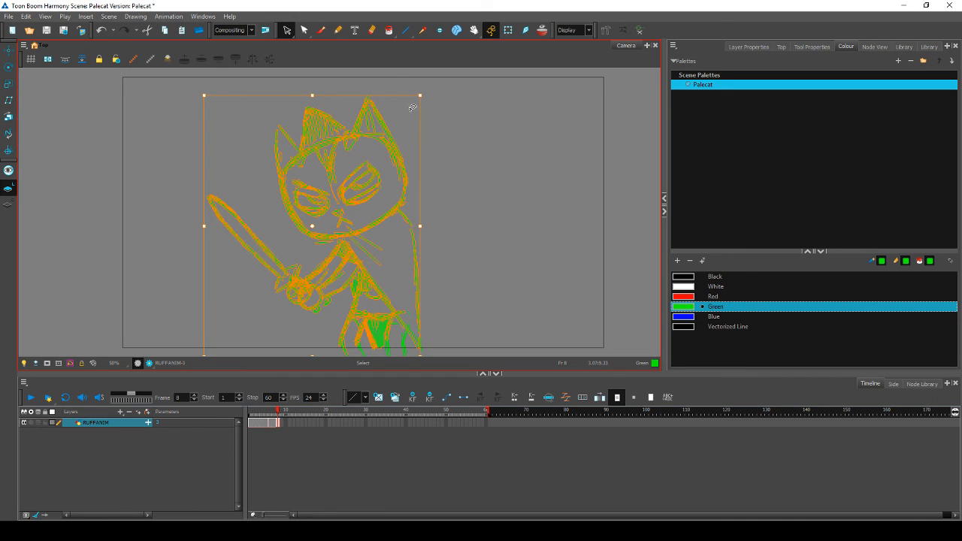
click(412, 107)
key(comma)
key(period)
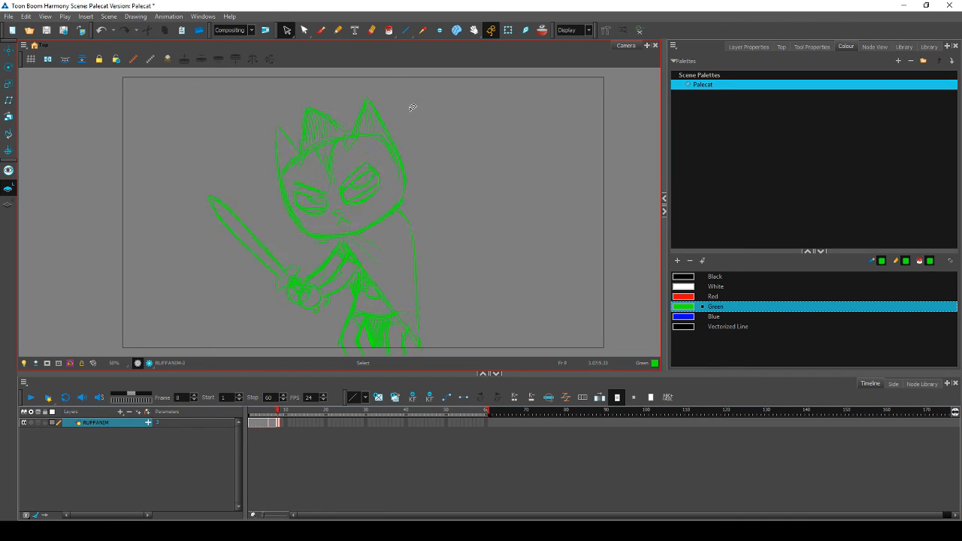
key(comma)
key(period)
key(comma)
key(period)
Step: Lengthen the exposures of the first two drawings on the RUFFANIM layer and extend the third drawing's hold to frame 14
mouse_move(277, 412)
mouse_down()
mouse_move(260, 415)
mouse_move(295, 424)
mouse_move(278, 424)
mouse_up()
click(278, 425)
mouse_move(282, 414)
mouse_down()
mouse_move(267, 414)
mouse_move(298, 413)
mouse_move(249, 411)
mouse_up()
click(303, 423)
key(F5)
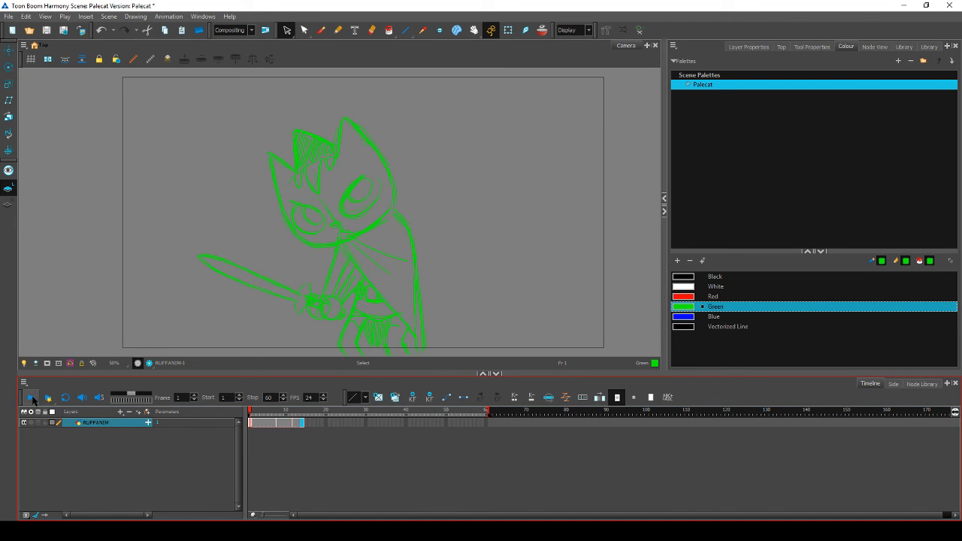
Step: Extend the third drawing's exposure to frame 24 and play the animation back from frame 1
click(309, 423)
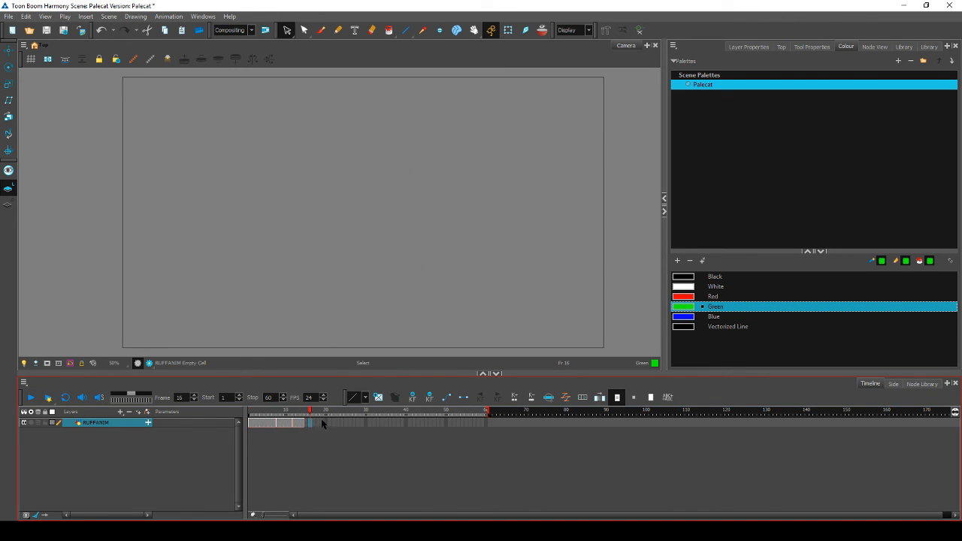
click(330, 425)
key(F5)
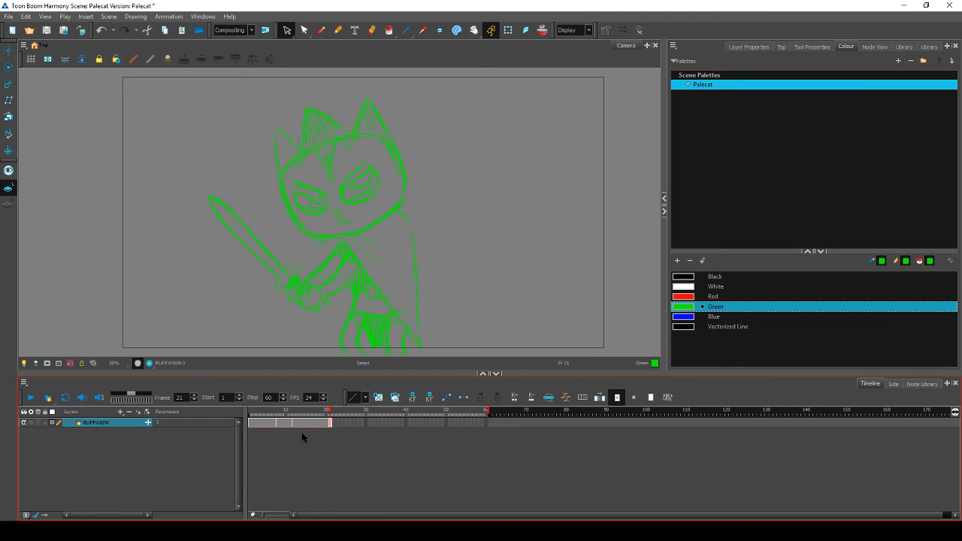
click(343, 425)
key(F5)
drag(295, 412, 152, 403)
click(32, 398)
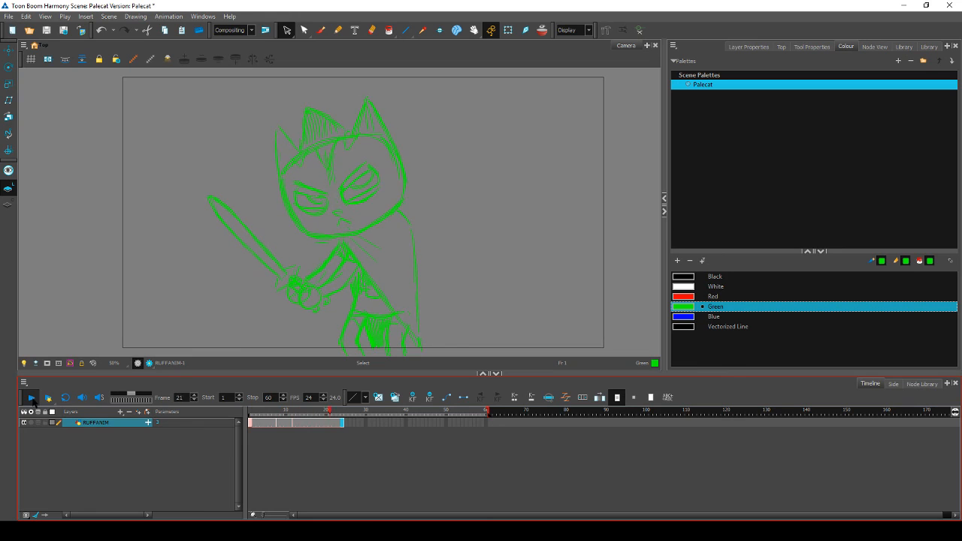
click(31, 398)
click(32, 398)
Step: Lengthen the first drawing's exposure through frame 13 and play back the timing
click(278, 416)
click(272, 423)
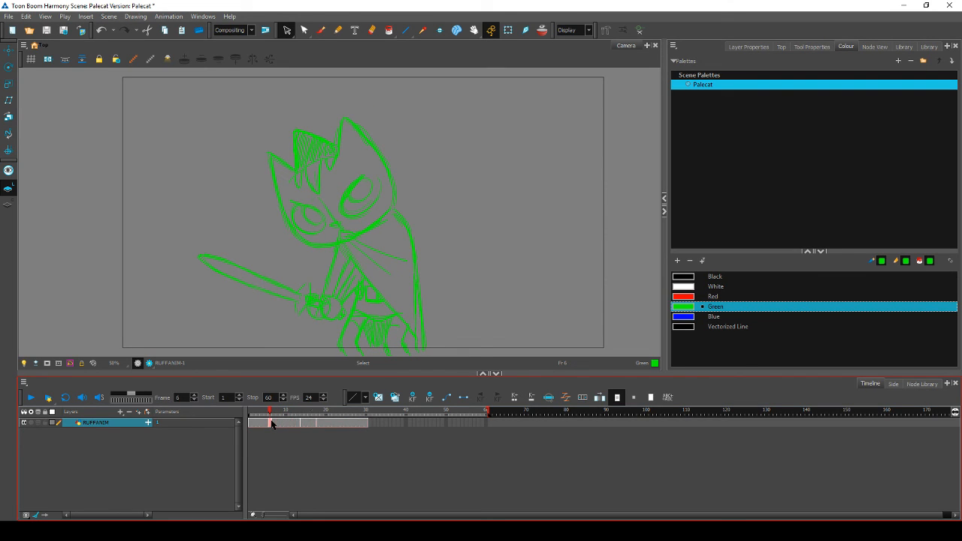
click(30, 398)
Step: Increase the second drawing's exposure by three frames and play the animation
click(309, 423)
key(plus)
key(plus)
key(plus)
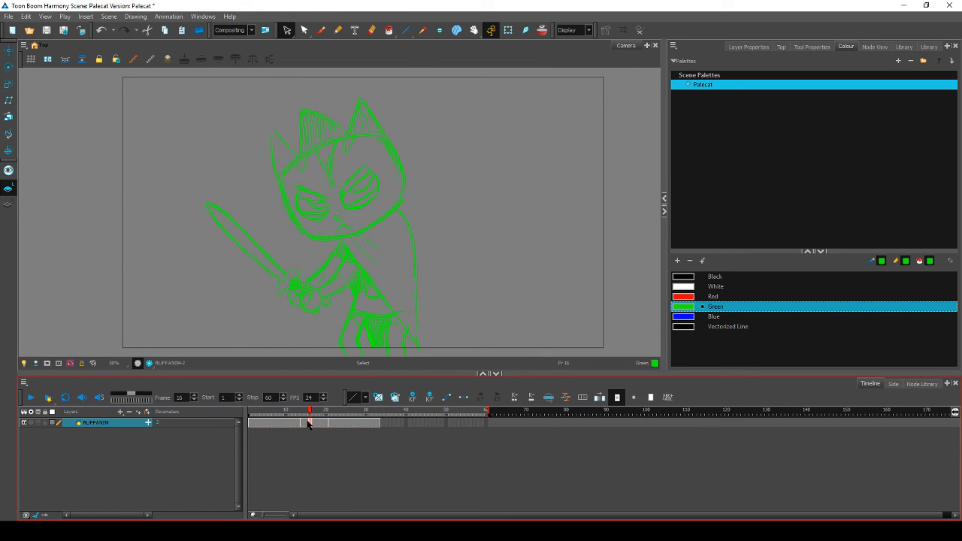
click(31, 398)
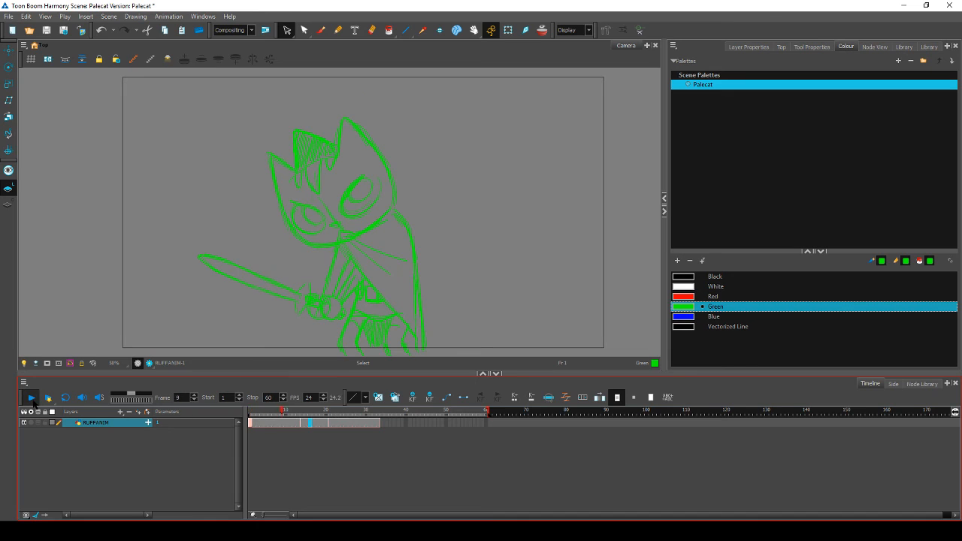
Step: Retime the second drawing to start at frame 15 and the third at frame 19, and play back the result
click(301, 423)
click(31, 398)
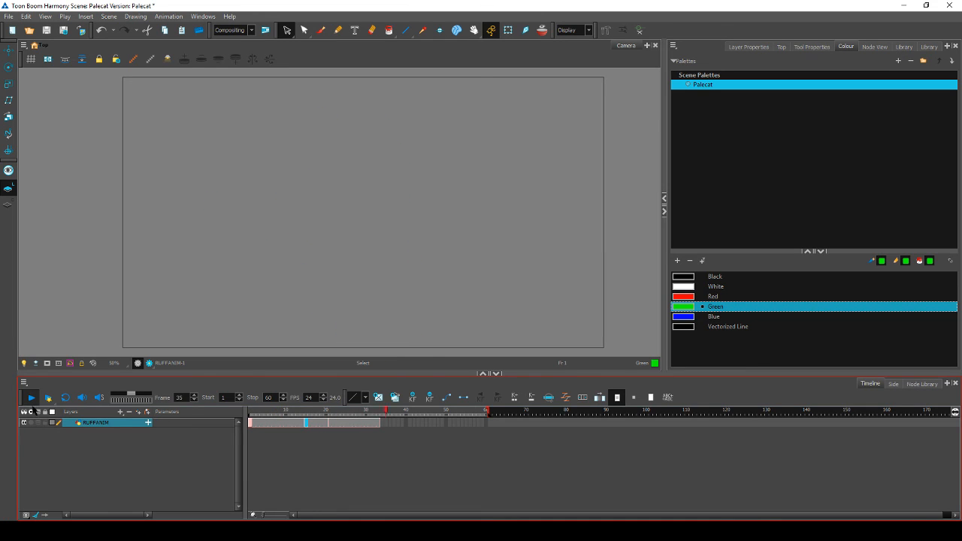
click(330, 424)
drag(329, 423, 322, 421)
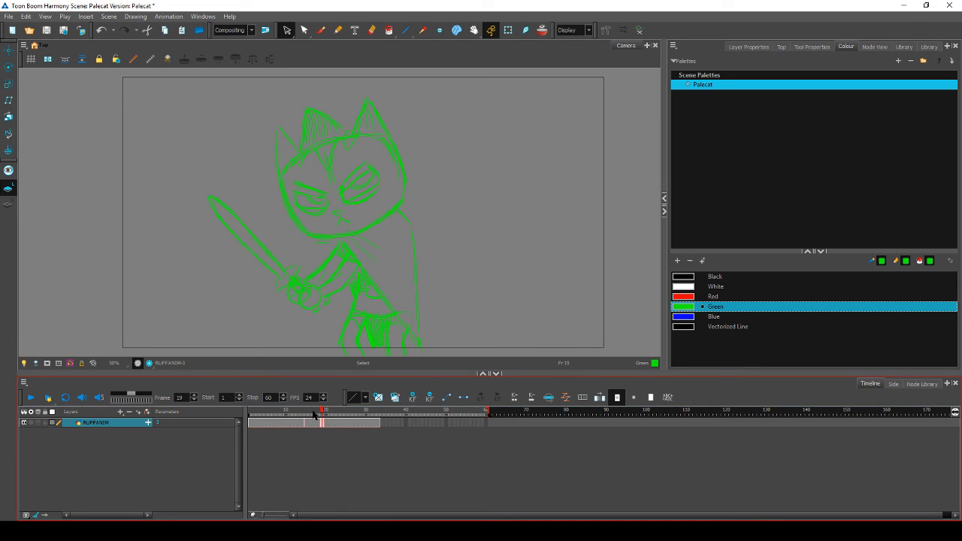
click(31, 398)
click(31, 397)
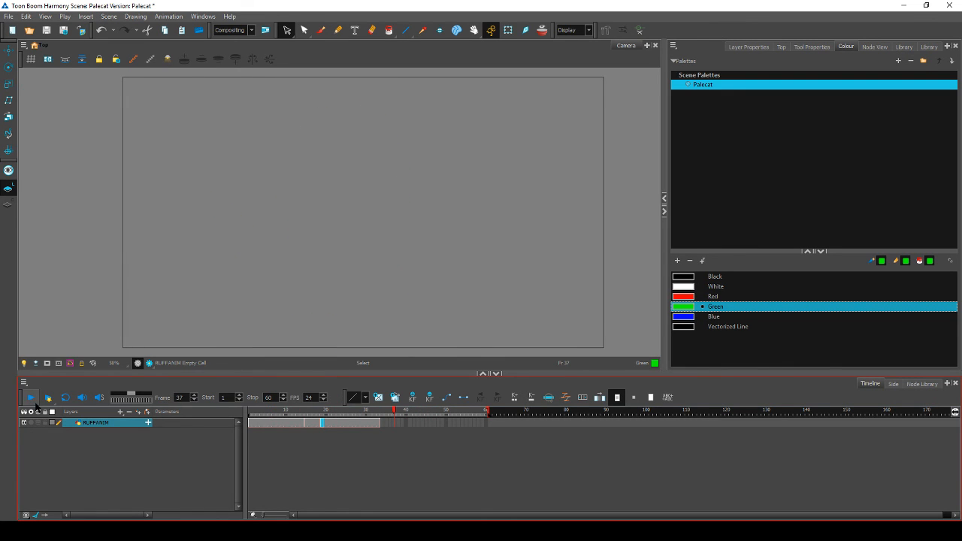
Step: On empty frame 34, start brushing the cat's cape-side eye in green, flipping against frame 33 for placement
click(386, 413)
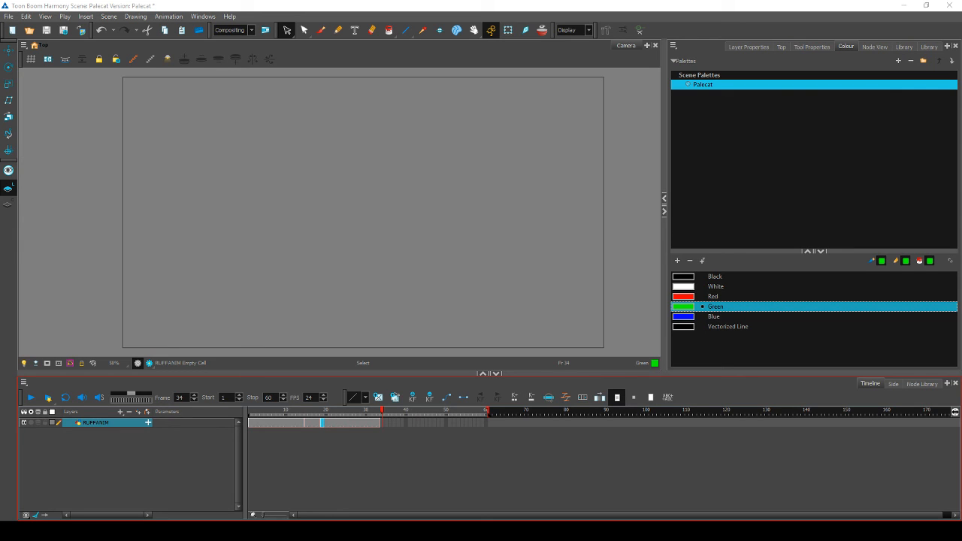
click(383, 424)
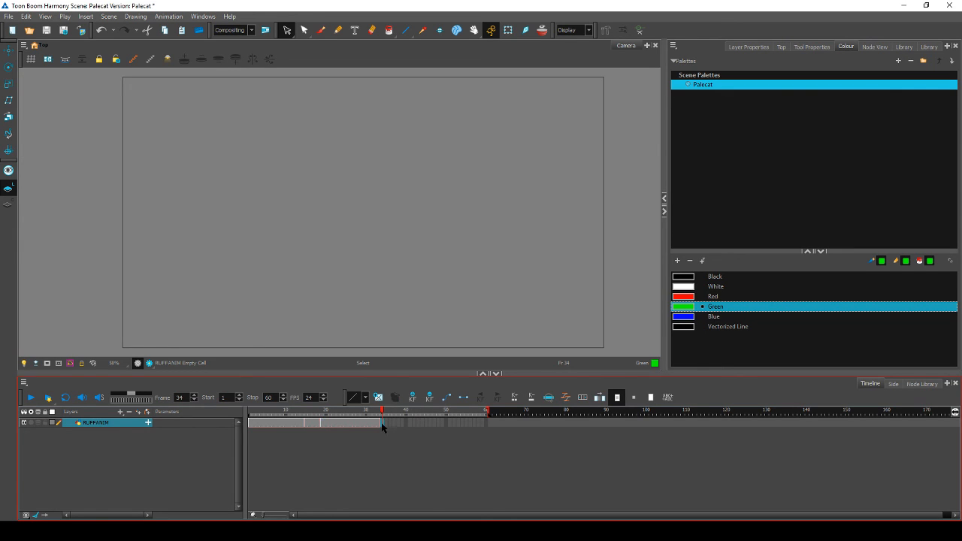
key(comma)
key(period)
click(321, 30)
key(comma)
key(period)
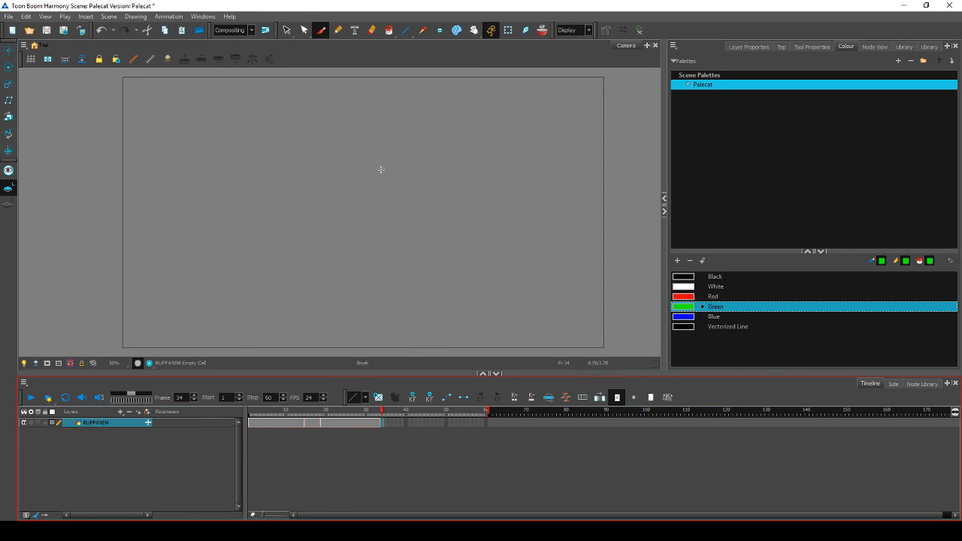
drag(363, 161, 387, 177)
key(comma)
key(period)
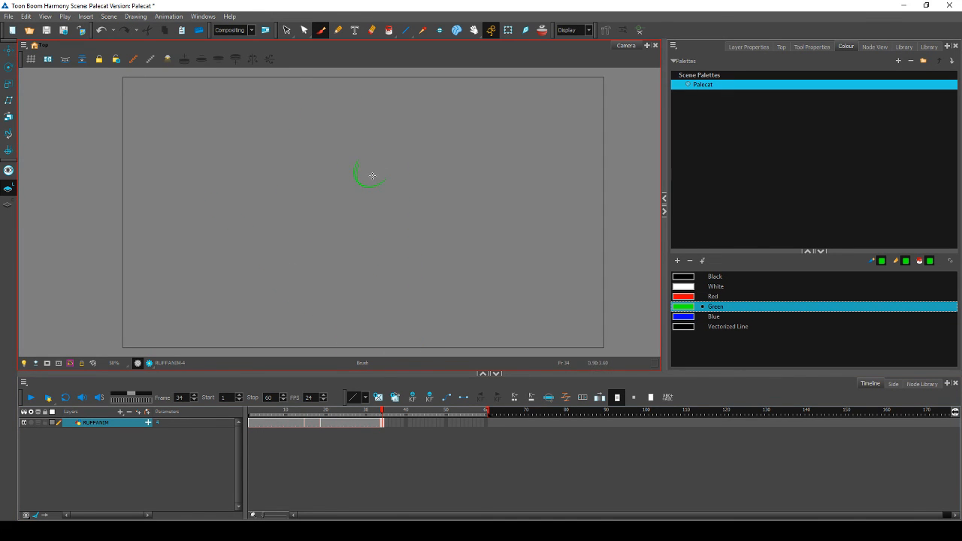
Step: Complete the cape-side eye and its iris on frame 34 and begin outlining the sword-side eye
key(comma)
key(period)
key(comma)
key(period)
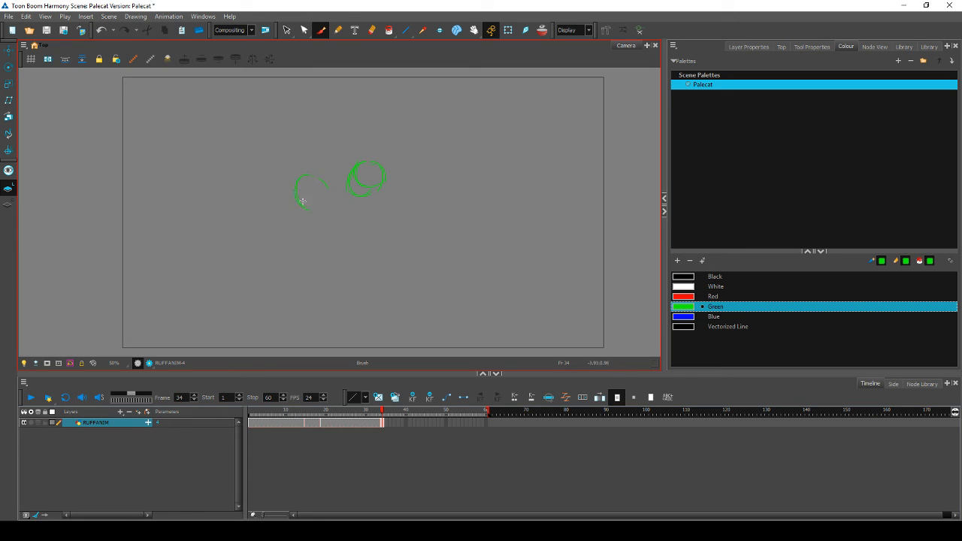
Step: Finish the sword-side eye outline with a crescent pupil on frame 34, checking against frame 33
key(comma)
key(period)
key(comma)
key(period)
key(comma)
key(period)
key(comma)
key(period)
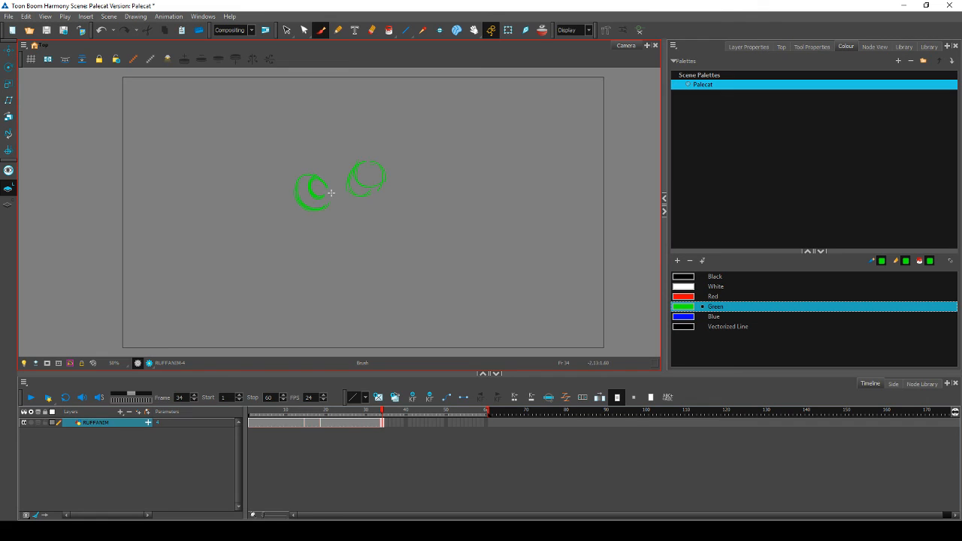
Step: Sketch the nose, mouth and brow marks and the sword-side cheek line on frame 34, flipping against frame 33
key(comma)
key(period)
key(comma)
key(period)
key(comma)
key(period)
key(comma)
key(period)
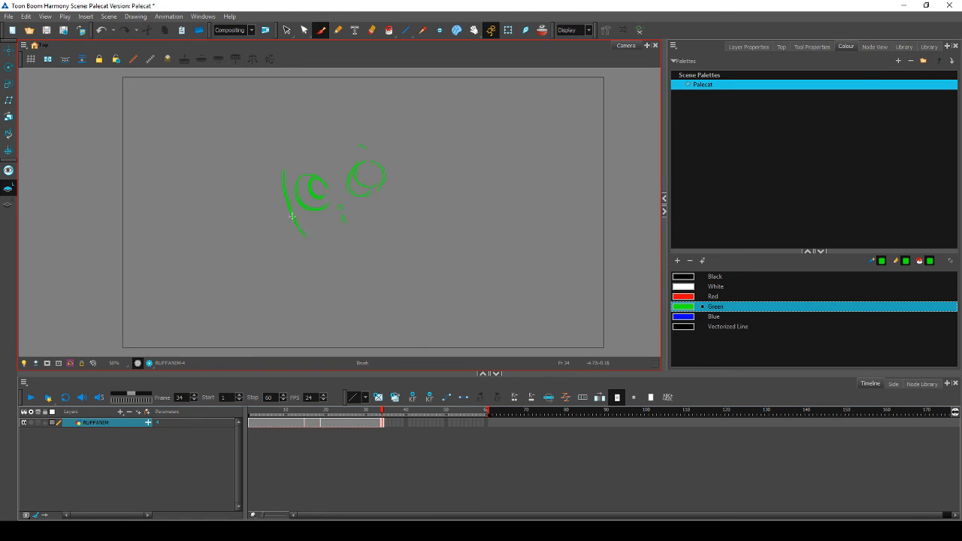
Step: Draw the rest of the head outline on frame 34: chin, jaw, cape-side cheek and rounded crown
key(comma)
key(period)
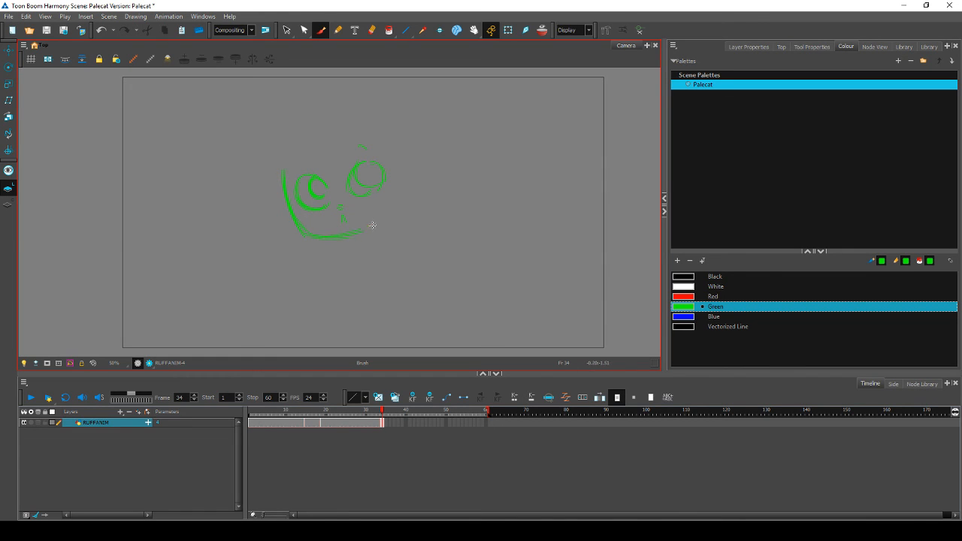
key(comma)
key(period)
drag(350, 235, 402, 214)
drag(287, 180, 305, 148)
mouse_move(393, 150)
mouse_down()
mouse_move(404, 175)
mouse_move(393, 140)
mouse_move(409, 205)
mouse_up()
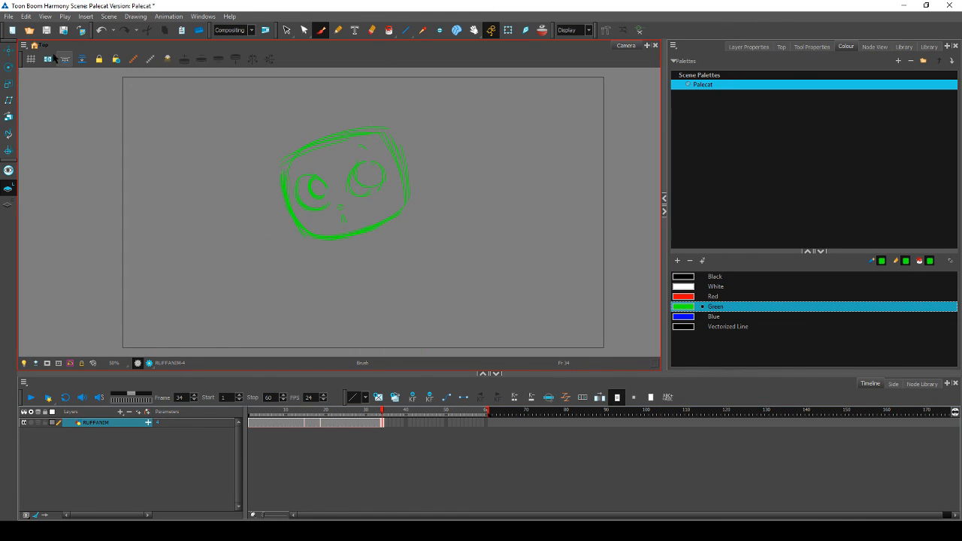
Step: Select the whole head sketch on frame 34 and tilt and raise it slightly
click(287, 31)
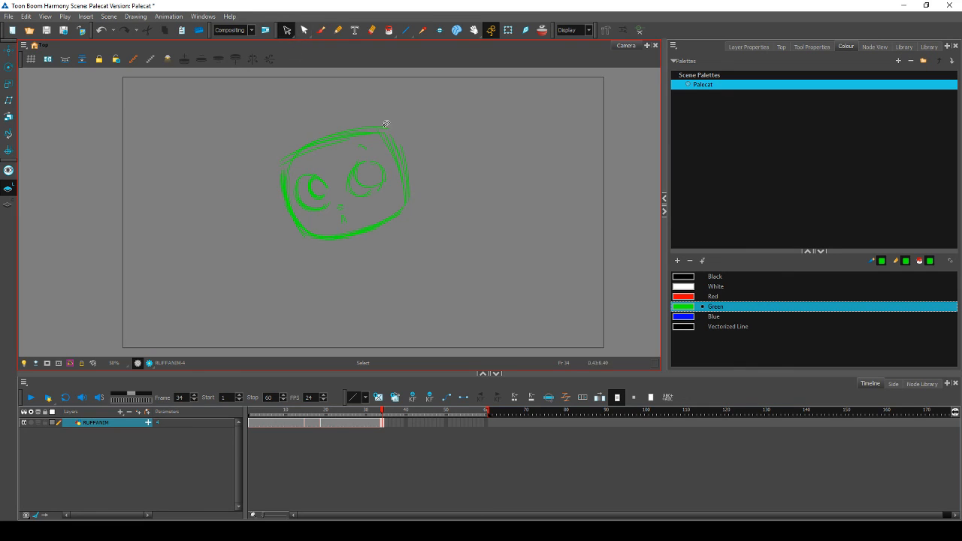
mouse_move(387, 123)
mouse_down()
mouse_move(399, 112)
mouse_move(413, 146)
mouse_up()
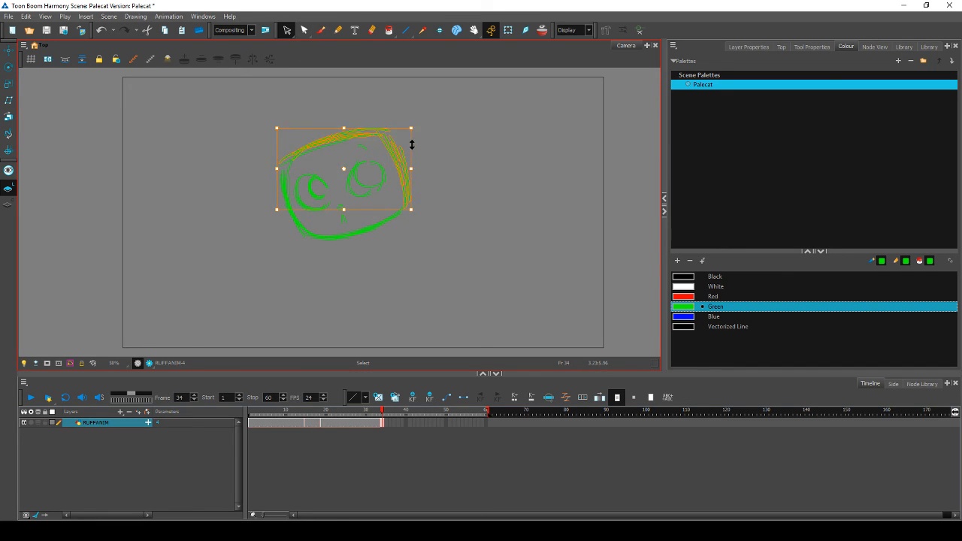
click(415, 142)
mouse_move(417, 105)
mouse_down()
mouse_move(403, 245)
mouse_move(285, 115)
mouse_up()
drag(417, 115, 413, 118)
click(446, 101)
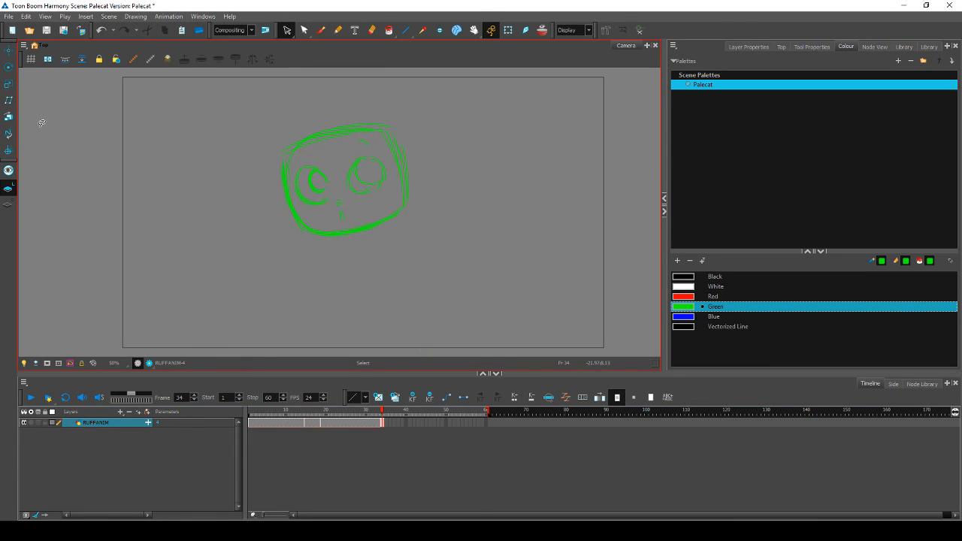
Step: Brush two pointed ears and the hair tuft between them onto the head on frame 34
click(323, 34)
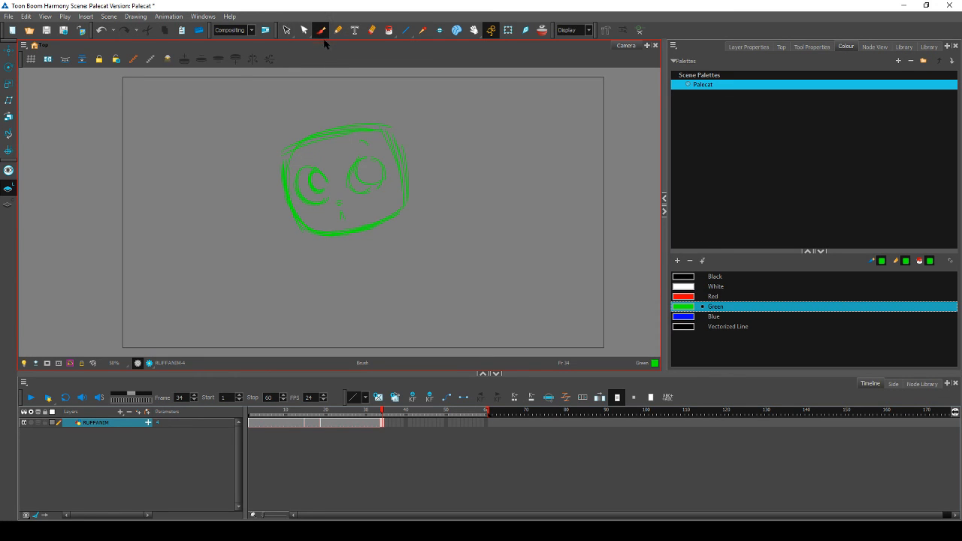
mouse_move(364, 124)
mouse_down()
mouse_move(387, 89)
mouse_move(399, 150)
mouse_up()
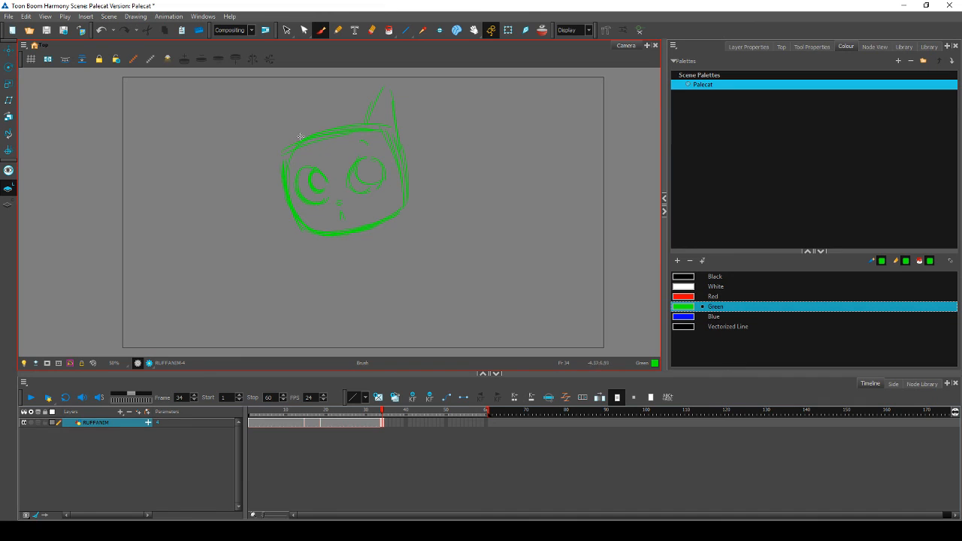
mouse_move(300, 137)
mouse_down()
mouse_move(276, 110)
mouse_move(282, 170)
mouse_up()
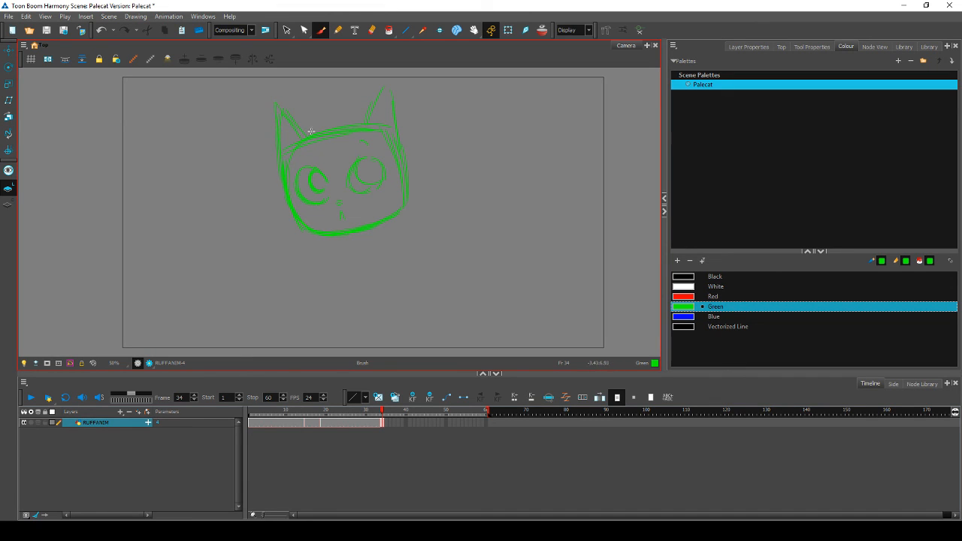
mouse_move(317, 129)
mouse_down()
mouse_move(318, 101)
mouse_move(361, 130)
mouse_up()
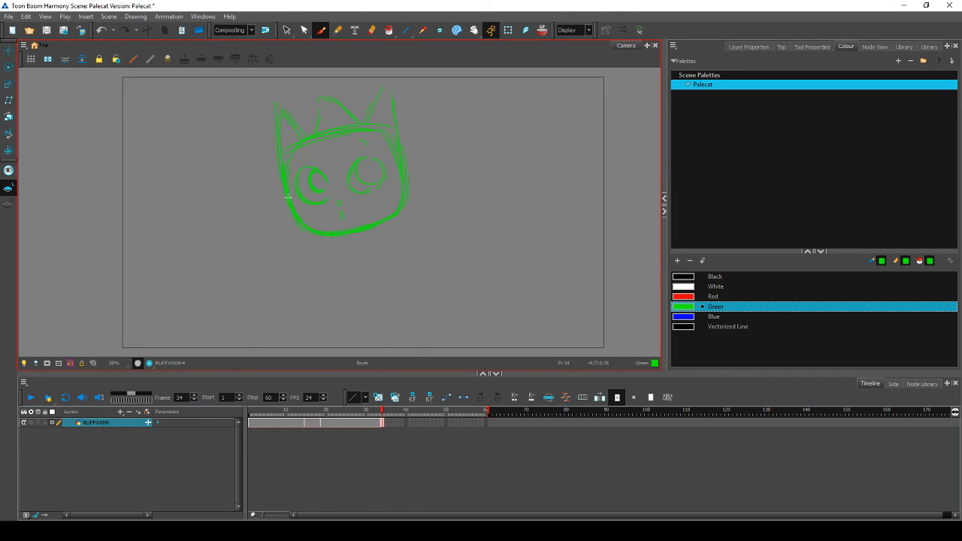
Step: Erase the excess outline strokes along the cape-side cheek, chin and jaw corner, comparing with frame 33
key(comma)
key(period)
key(e)
drag(405, 163, 403, 200)
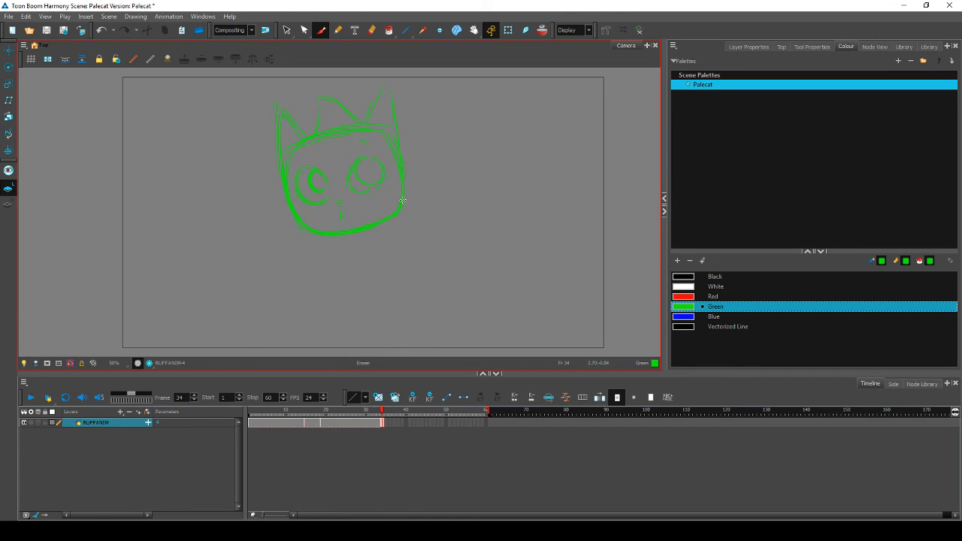
mouse_move(300, 229)
mouse_down()
mouse_move(369, 234)
mouse_move(344, 234)
mouse_move(415, 213)
mouse_up()
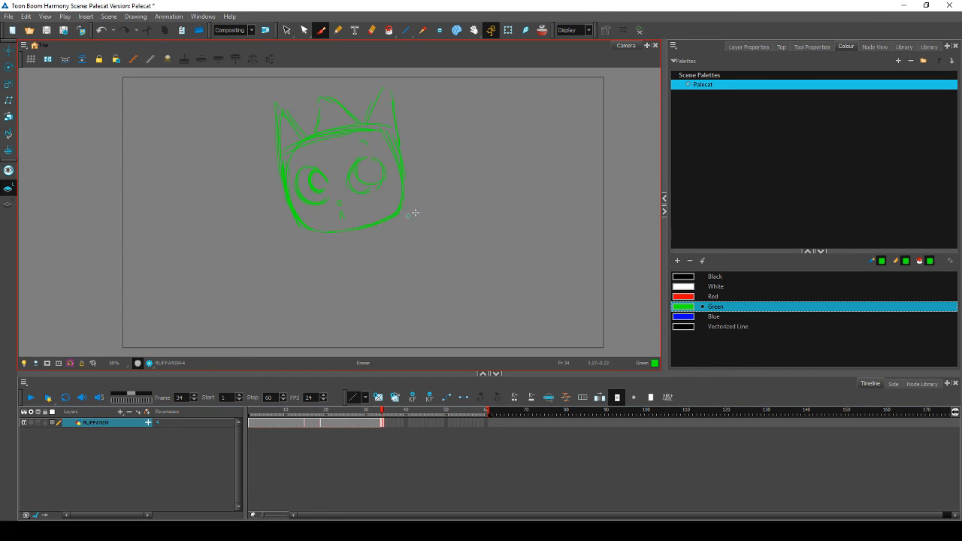
key(comma)
key(period)
drag(393, 213, 393, 211)
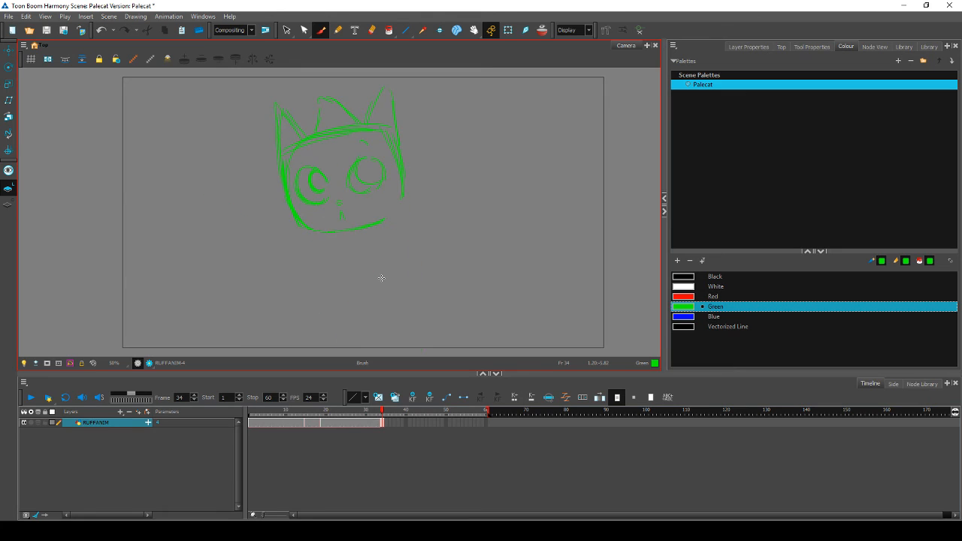
Step: Redraw the cape-side jaw corner with the Brush and erase the stray lines under the chin
key(comma)
key(period)
drag(386, 215, 400, 203)
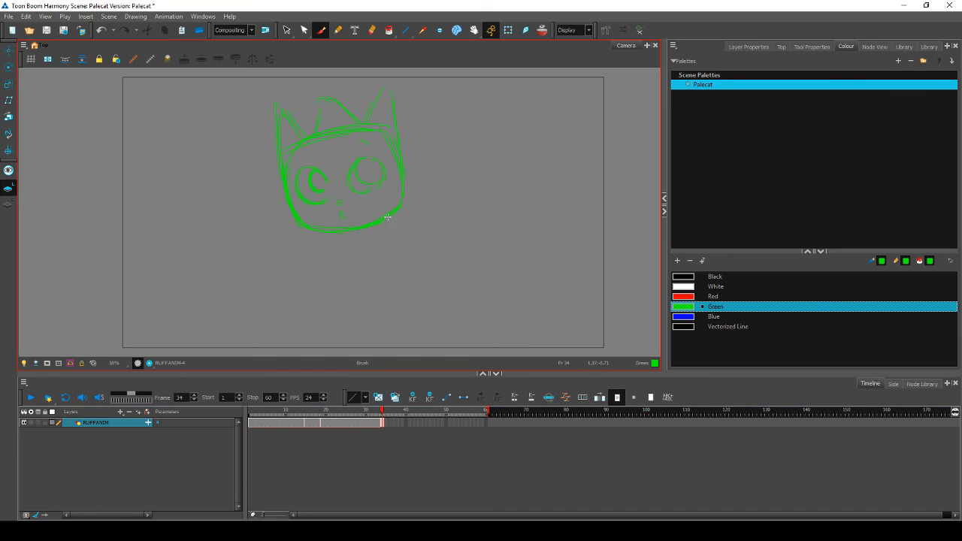
key(comma)
key(period)
key(alt+e)
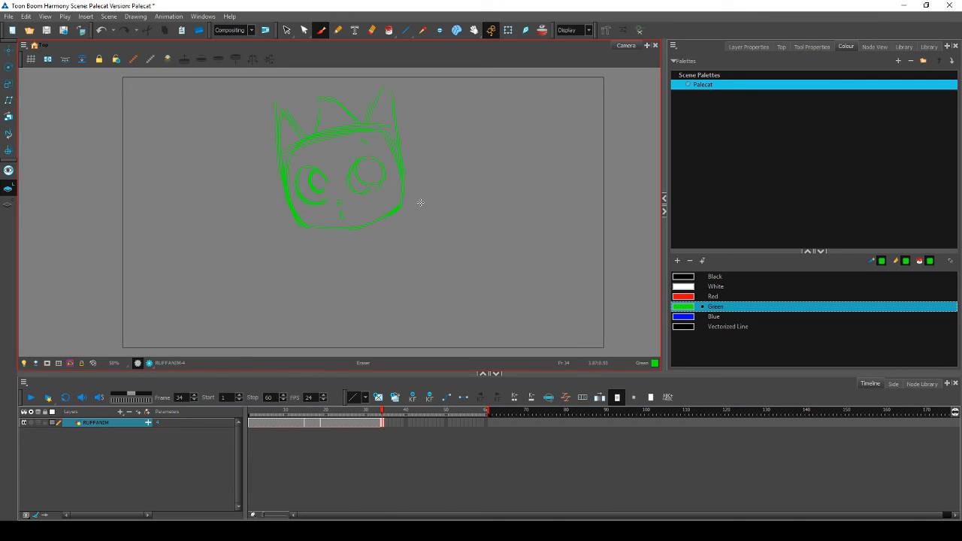
Step: Refine the cape-side cheek and jaw line on frame 34, flipping repeatedly against frame 33
key(alt+b)
key(comma)
key(period)
key(comma)
key(period)
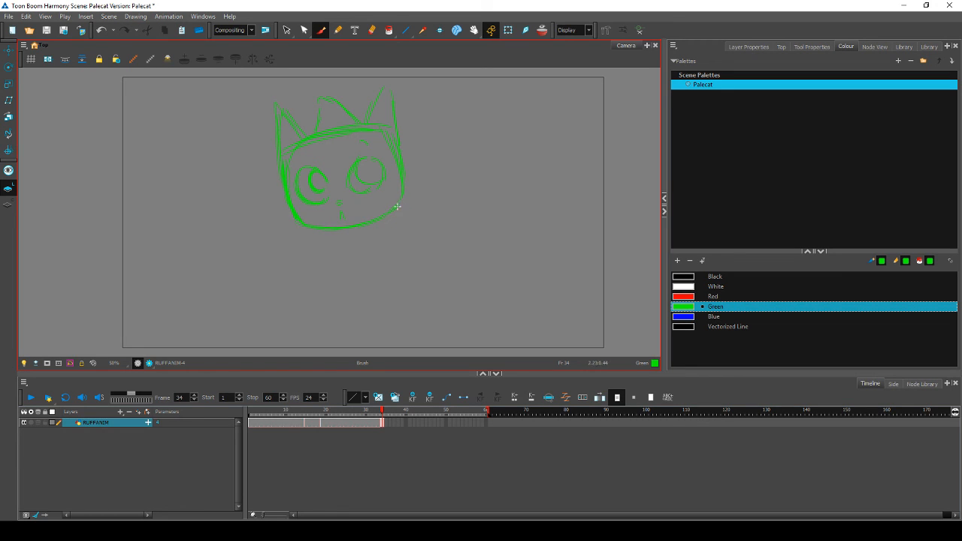
key(comma)
key(period)
key(comma)
key(period)
Step: Hatch in the sword-side pupil and strengthen the cape-side eye's outline on frame 34
drag(314, 183, 325, 186)
key(comma)
key(period)
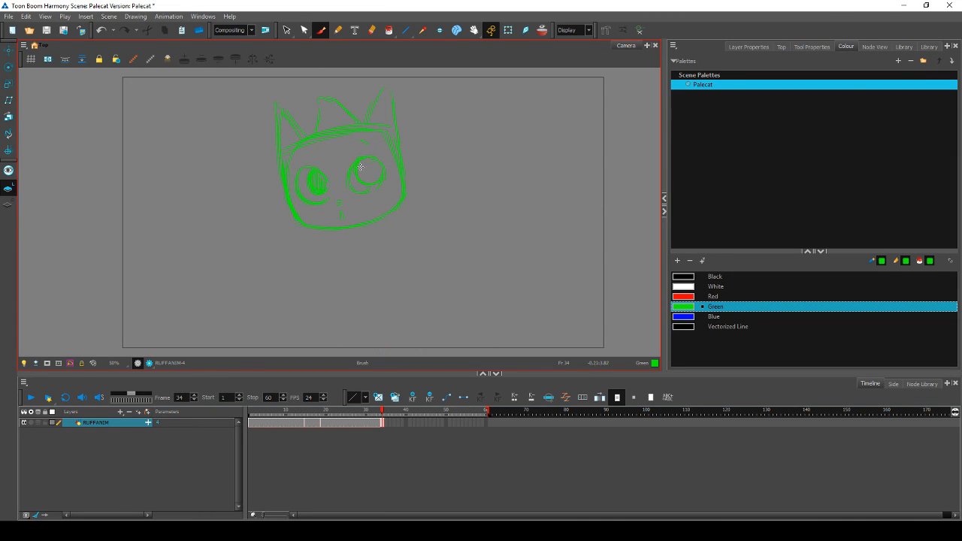
Step: Erase the hatched pupils from both eyes on frame 34, checking against frame 33
key(comma)
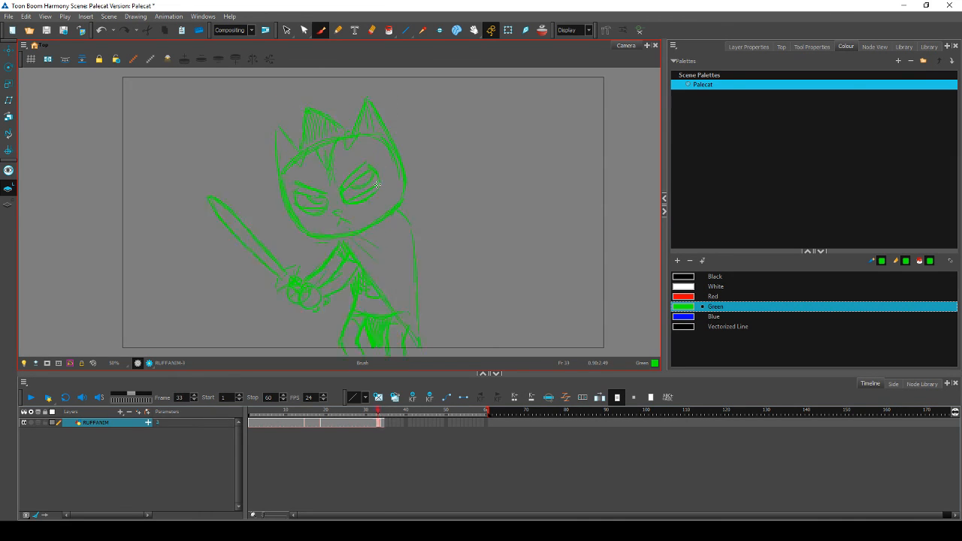
key(period)
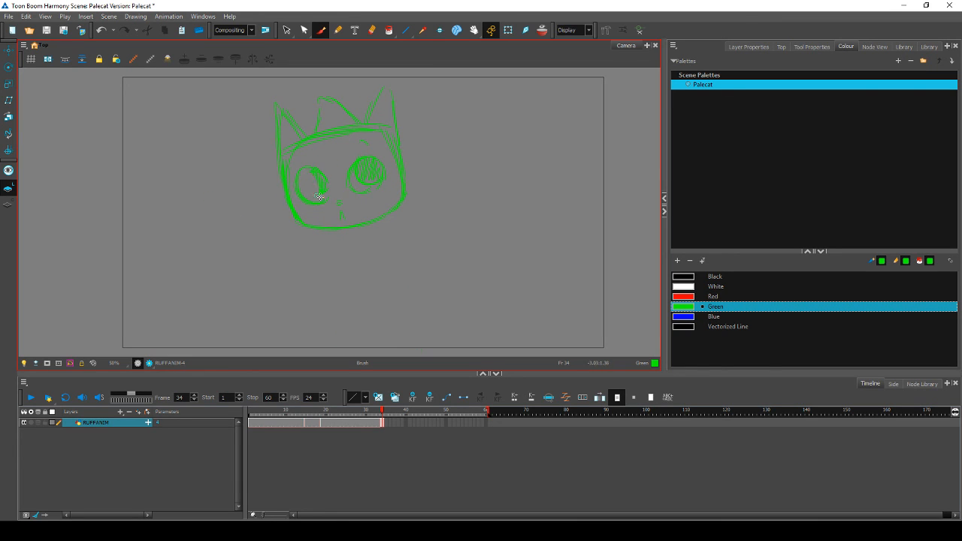
key(e)
mouse_move(319, 197)
mouse_down()
mouse_move(326, 189)
mouse_move(315, 170)
mouse_move(371, 179)
mouse_move(364, 173)
mouse_move(377, 182)
mouse_move(354, 181)
mouse_move(371, 183)
mouse_up()
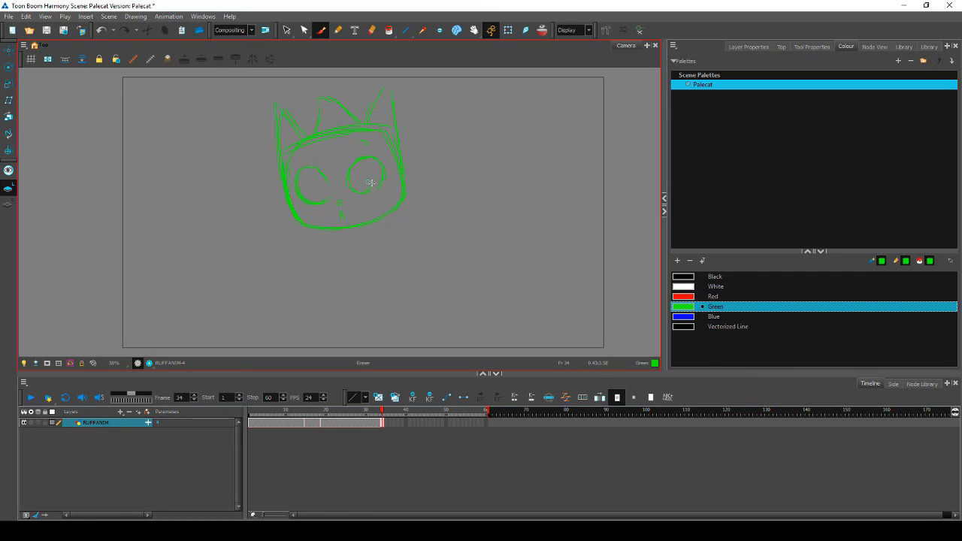
Step: Brush small filled pupils looking toward the cape side in both eyes, comparing with frame 33
key(alt+b)
drag(372, 175, 375, 171)
key(comma)
key(period)
drag(324, 182, 321, 188)
mouse_move(373, 171)
mouse_down()
mouse_move(318, 181)
mouse_move(330, 186)
mouse_up()
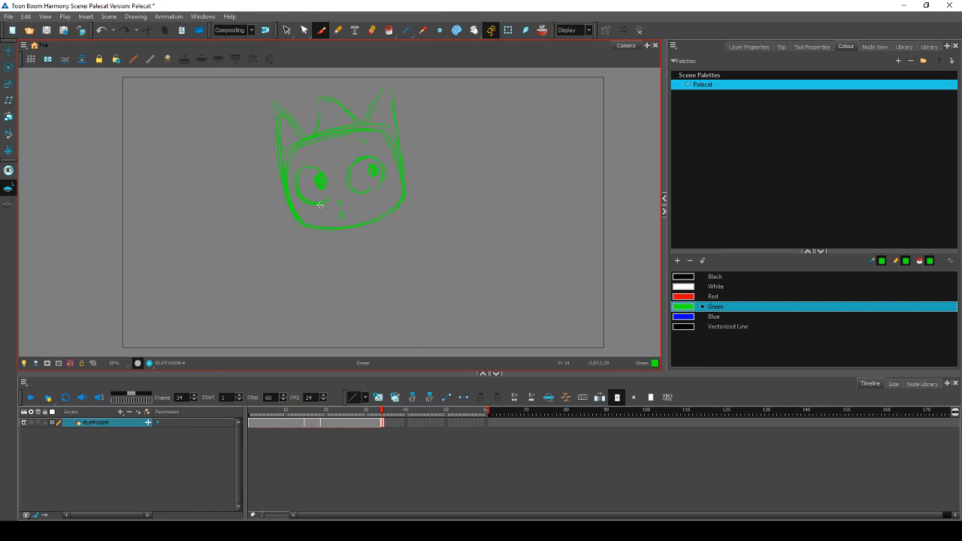
key(comma)
key(period)
key(comma)
key(period)
Step: Select the whole head sketch on frame 34, enlarge it slightly and compare it with frame 33
click(287, 30)
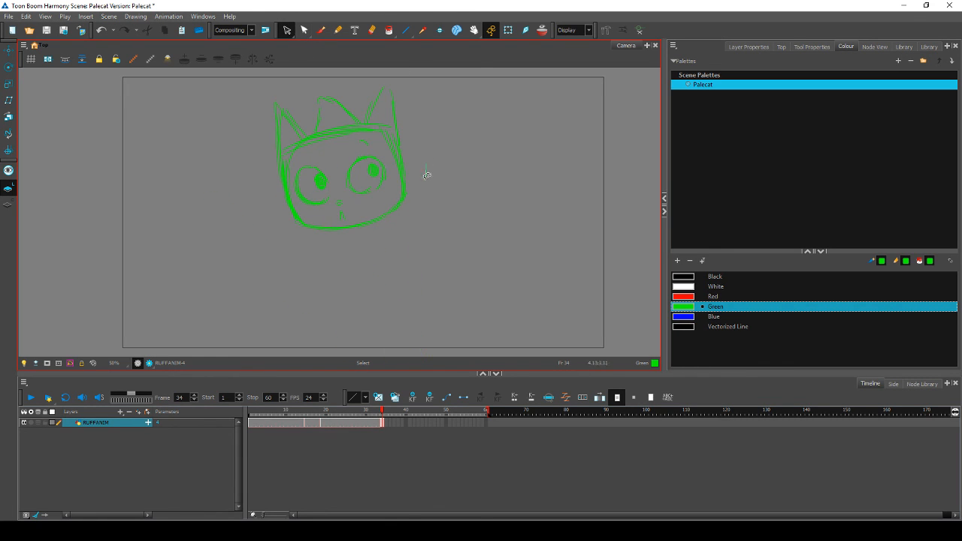
mouse_move(426, 174)
mouse_down()
mouse_move(333, 62)
mouse_move(408, 81)
mouse_up()
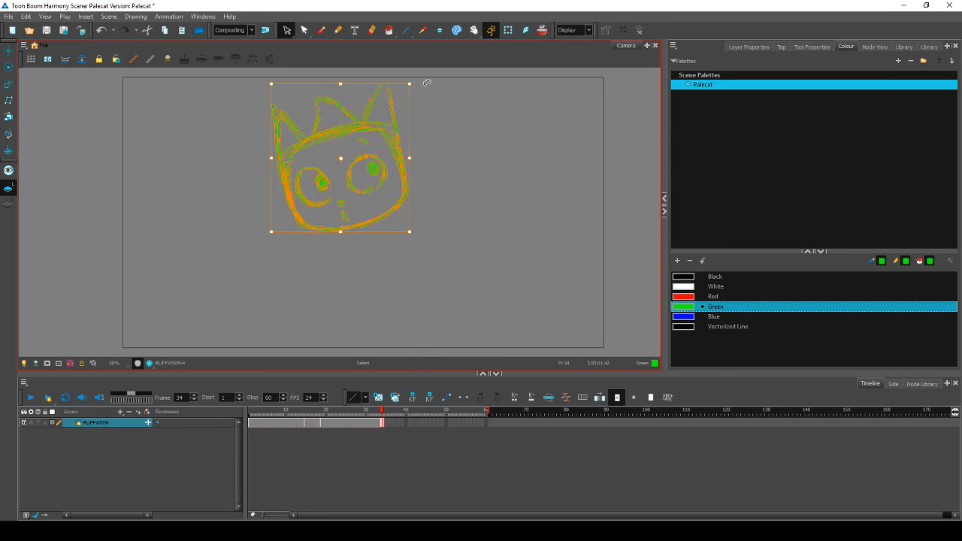
key(comma)
key(period)
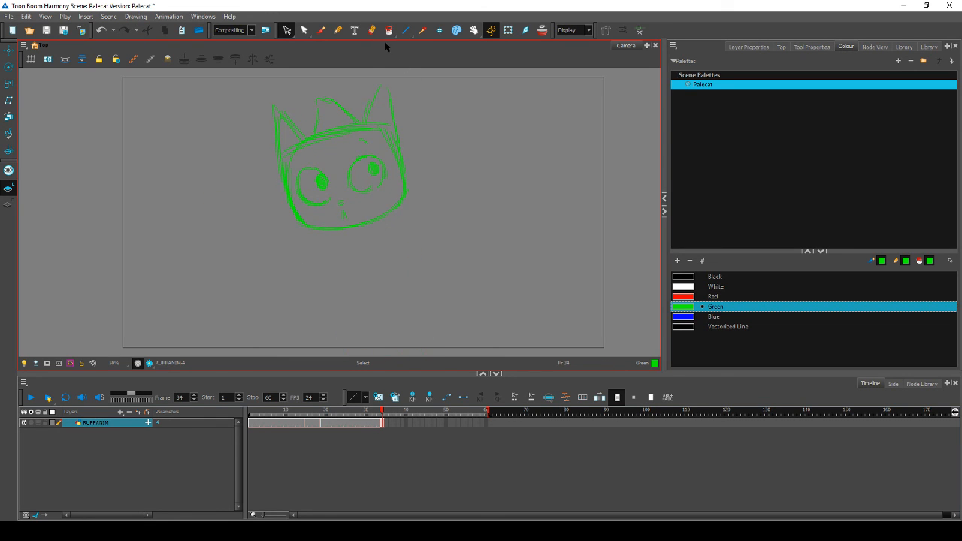
Step: Brush the cape's outer edge curving down from the cape-side jaw, flipping against frame 33
click(321, 30)
key(comma)
key(period)
key(comma)
key(period)
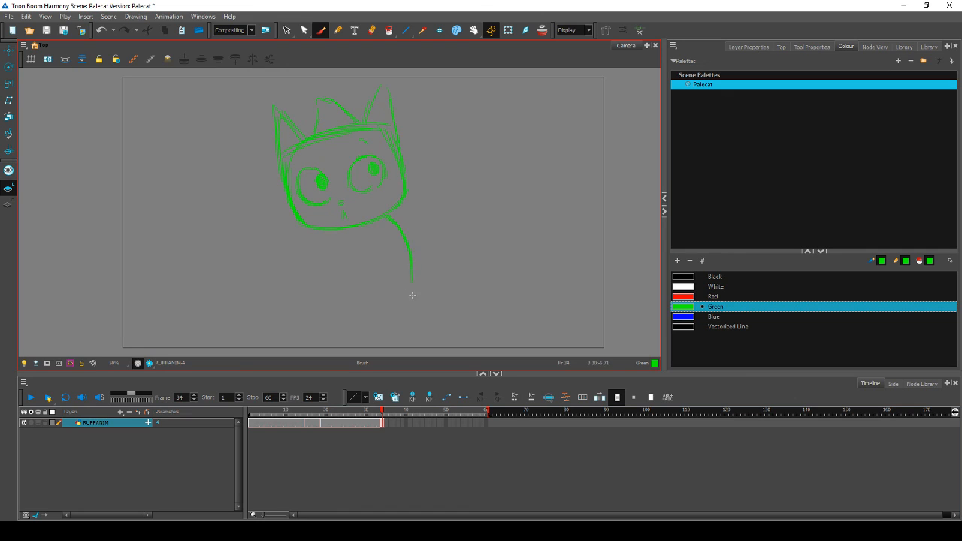
key(comma)
key(period)
key(comma)
key(period)
Step: Sketch the collar folds and the cape's inner edge running diagonally down from under the chin
drag(359, 230, 366, 243)
key(comma)
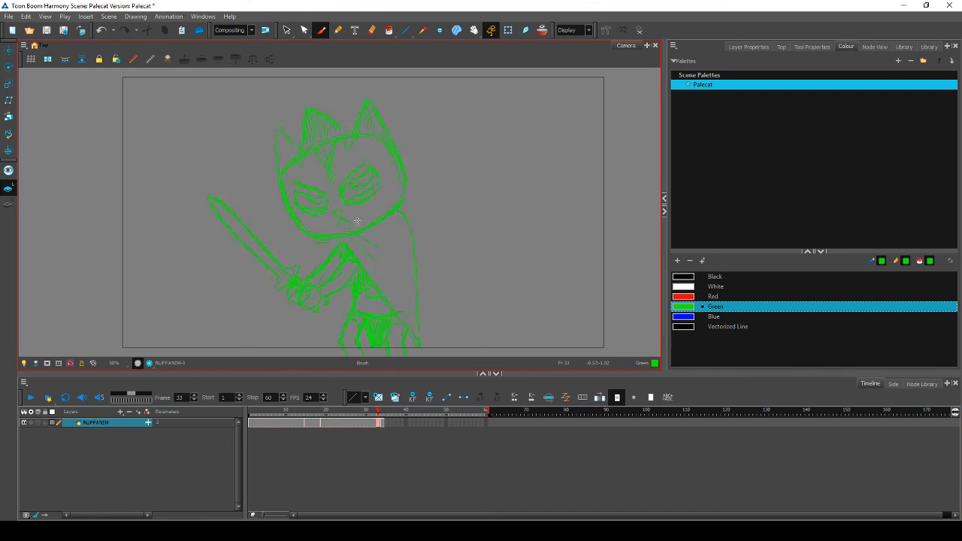
key(period)
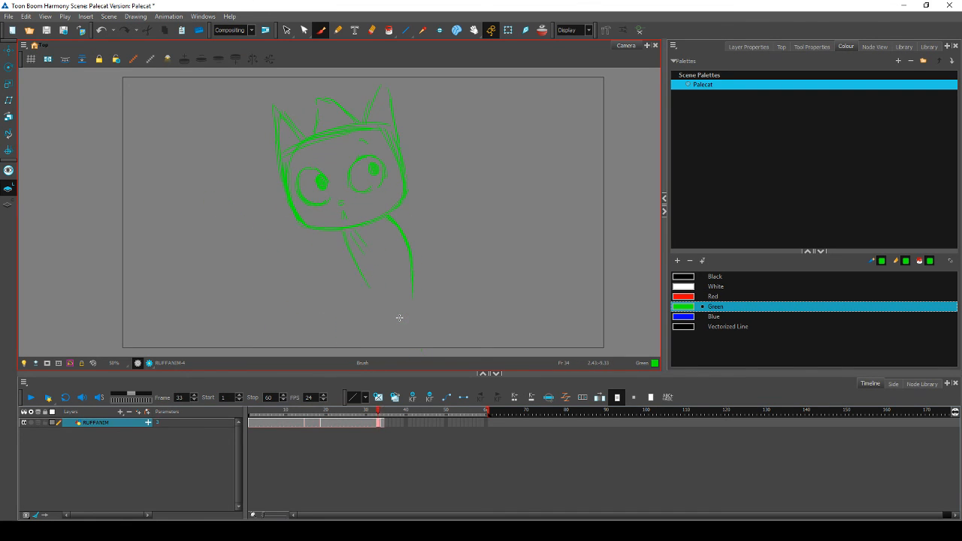
drag(347, 235, 401, 330)
key(comma)
key(period)
key(comma)
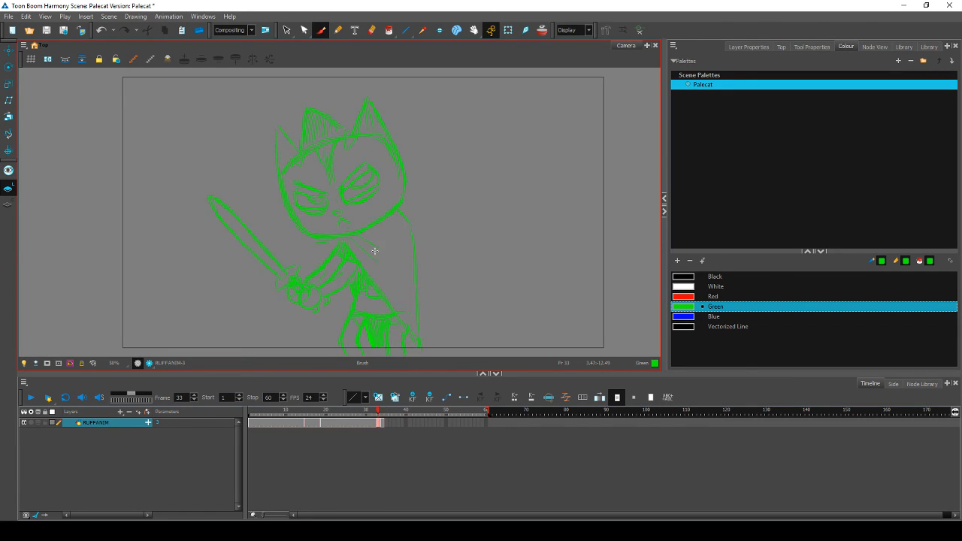
key(period)
Step: Sketch the lowered sword with its blade and guard, plus a round hand beside it
drag(180, 242, 201, 249)
drag(181, 244, 256, 293)
mouse_move(206, 254)
mouse_down()
mouse_move(306, 306)
mouse_move(290, 284)
mouse_move(281, 290)
mouse_move(293, 280)
mouse_move(294, 302)
mouse_move(273, 305)
mouse_move(308, 308)
mouse_move(319, 284)
mouse_up()
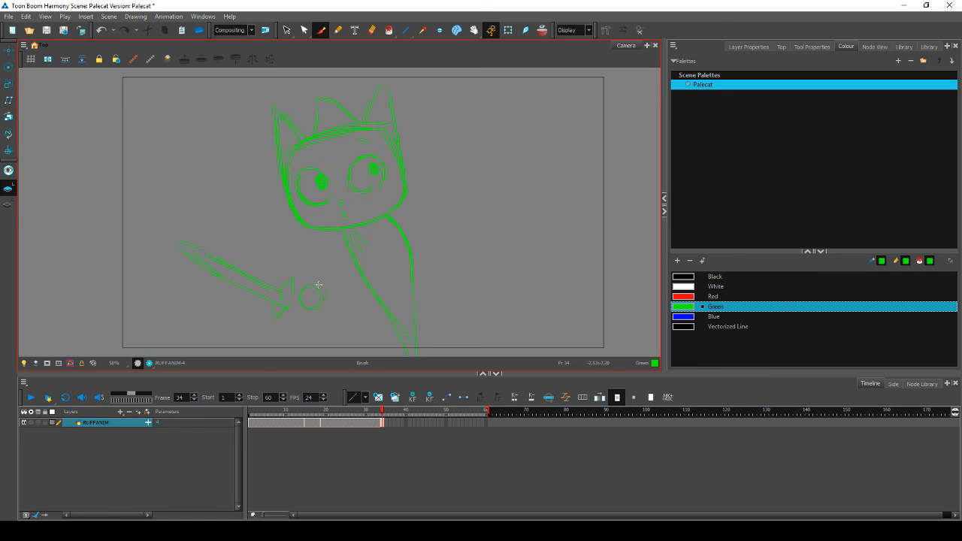
key(comma)
key(period)
key(comma)
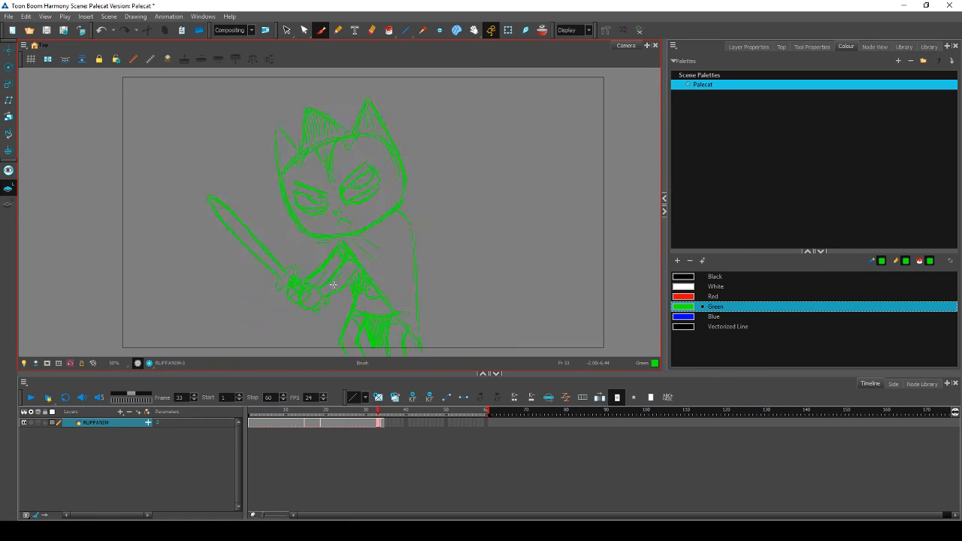
key(period)
Step: Move the round hand slightly down beside the sword guard and compare with frame 33
click(287, 30)
click(323, 294)
drag(316, 299, 316, 308)
key(comma)
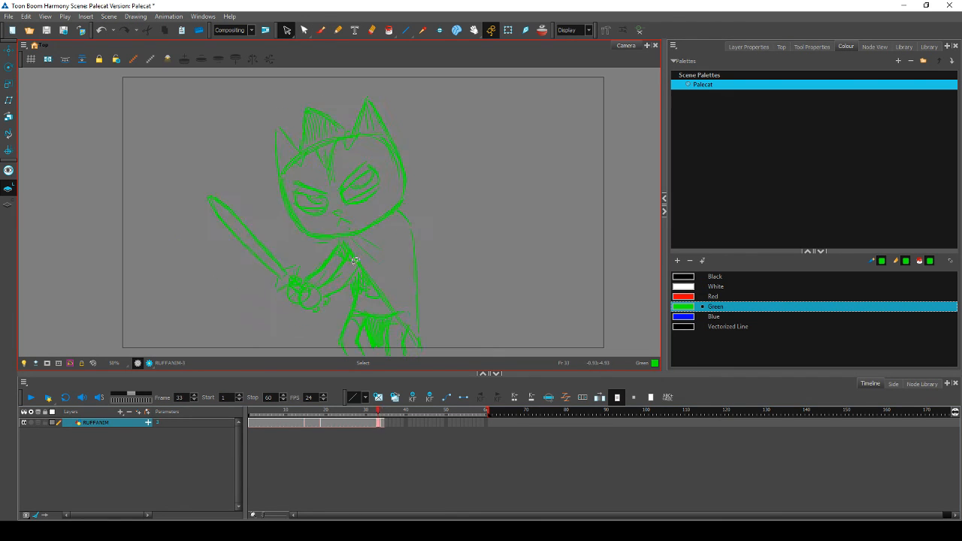
key(period)
Step: Brush the sword arm from the chest to the round hand, flipping against frame 33
click(321, 30)
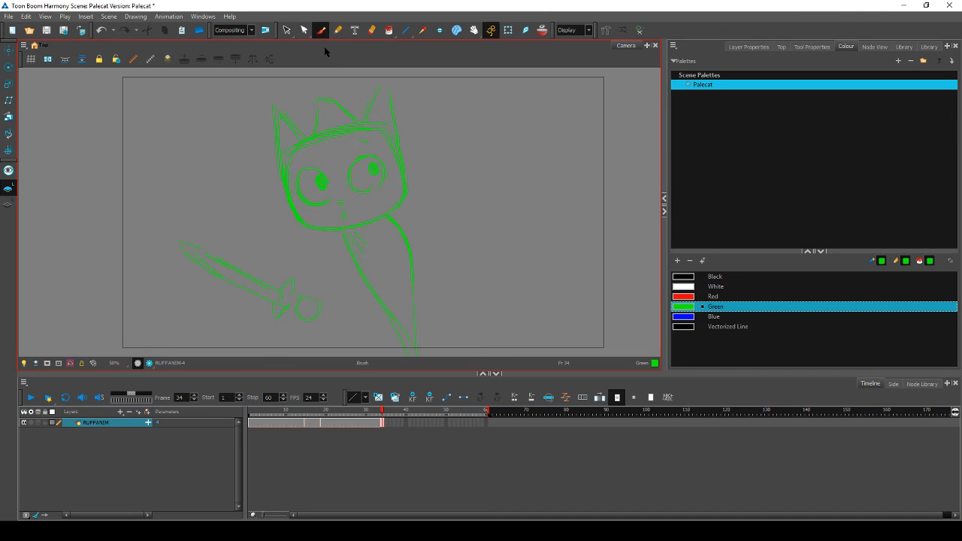
key(comma)
key(period)
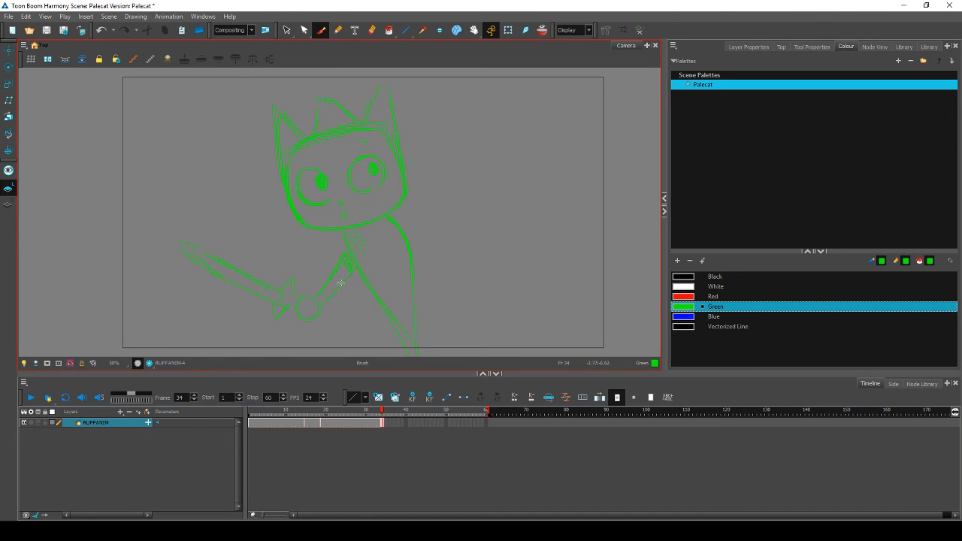
key(comma)
key(period)
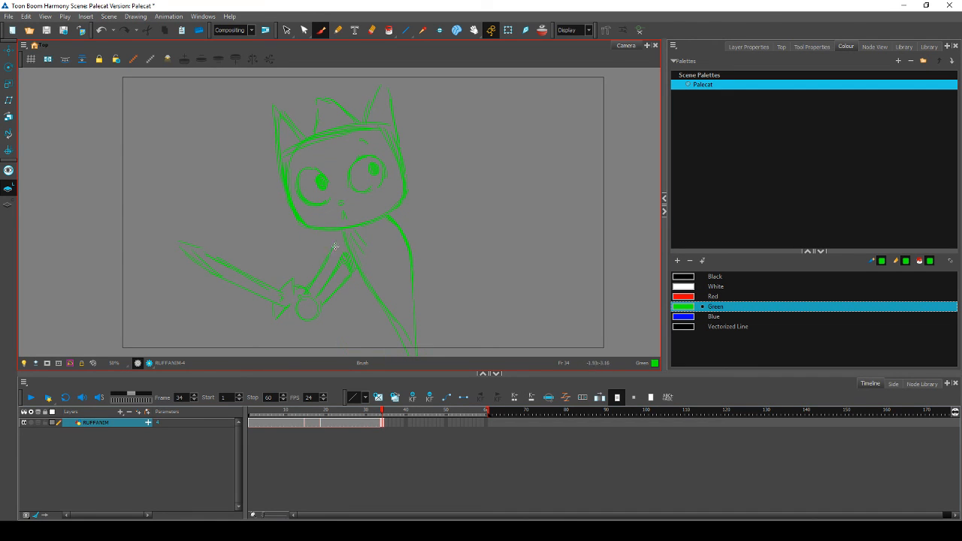
key(comma)
key(period)
key(comma)
key(period)
Step: Strengthen the line from the neck into the sword arm and sketch the torso beneath the arm
key(alt+b)
key(comma)
key(period)
key(comma)
key(period)
key(comma)
key(period)
key(comma)
key(period)
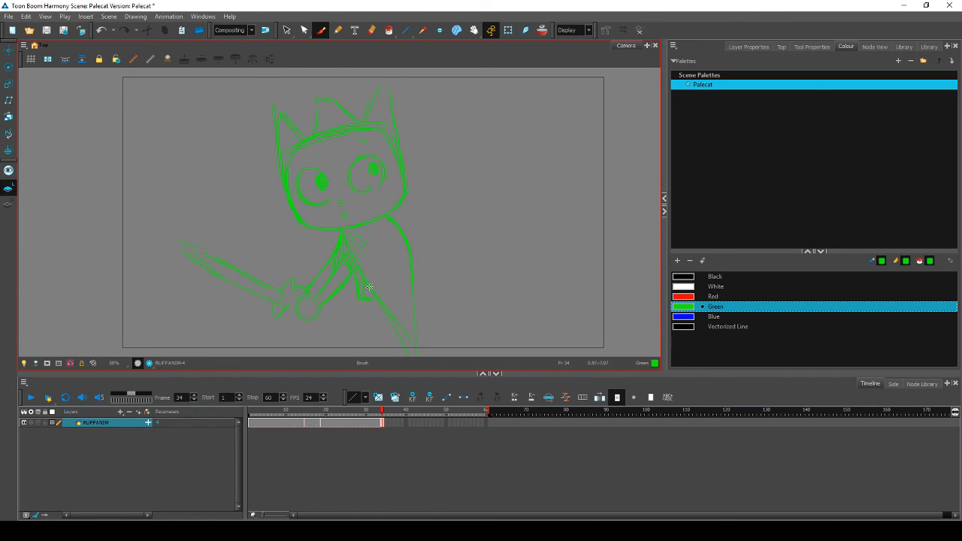
Step: Erase the rough torso lines under the arm and redraw the front as a curve down to the waist
key(comma)
key(period)
key(alt+e)
key(comma)
key(period)
key(comma)
key(period)
drag(358, 289, 350, 312)
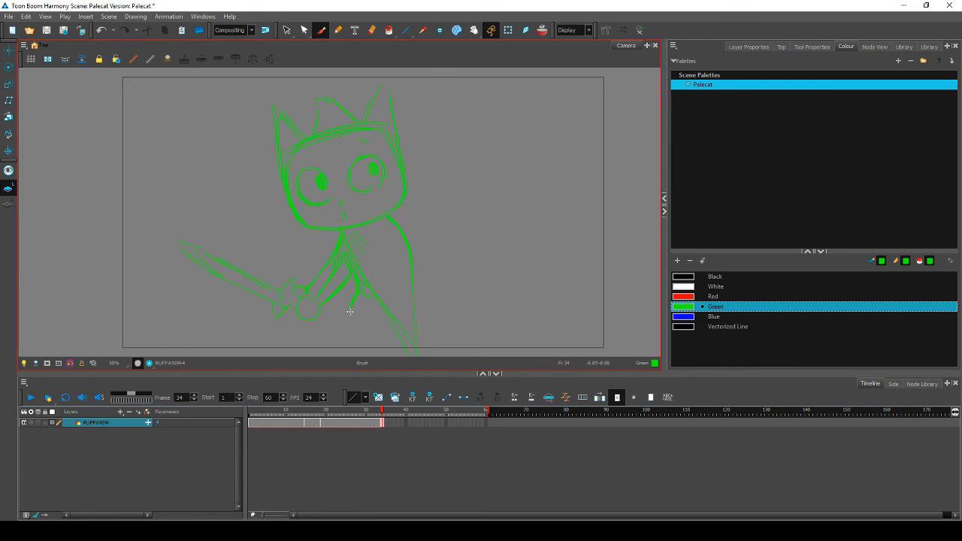
Step: Sketch the curved tunic hem from the waist across to the cape's inner edge
key(comma)
key(period)
key(comma)
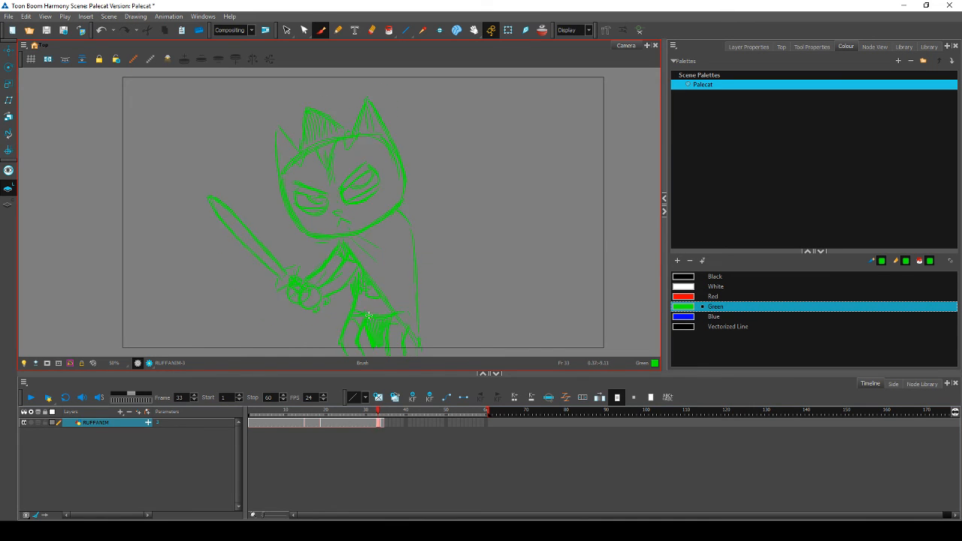
key(period)
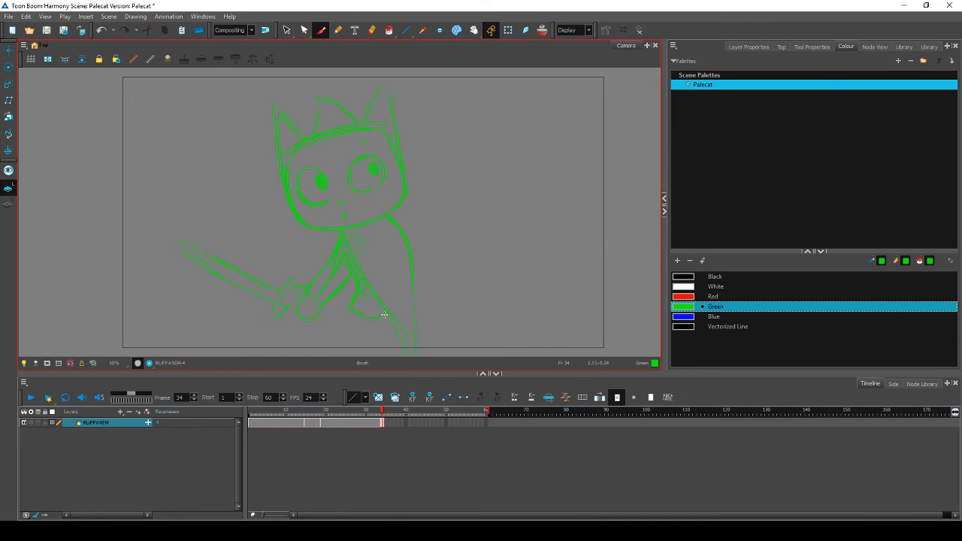
Step: Sketch the sword-side leg below the tunic hem, checking its placement against frame 33
key(comma)
key(period)
key(comma)
key(period)
key(comma)
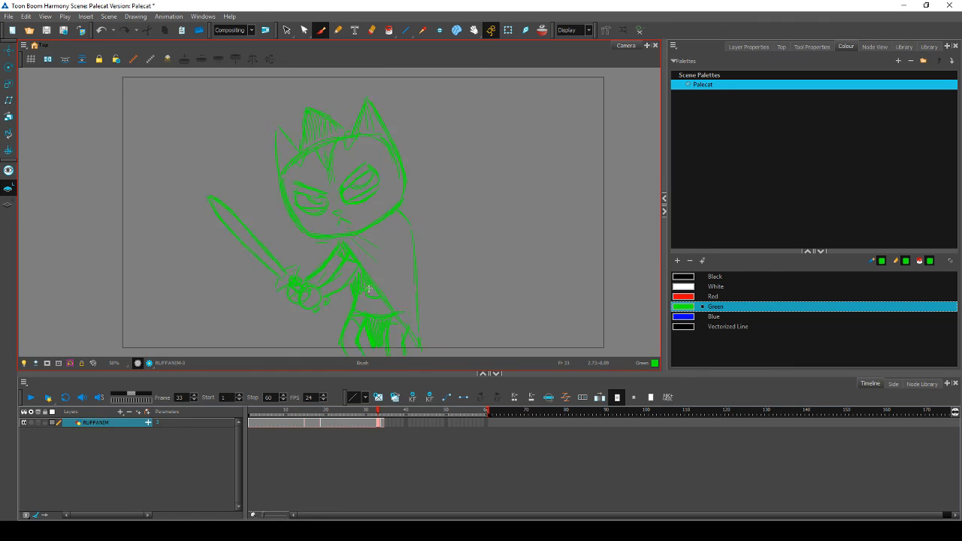
key(period)
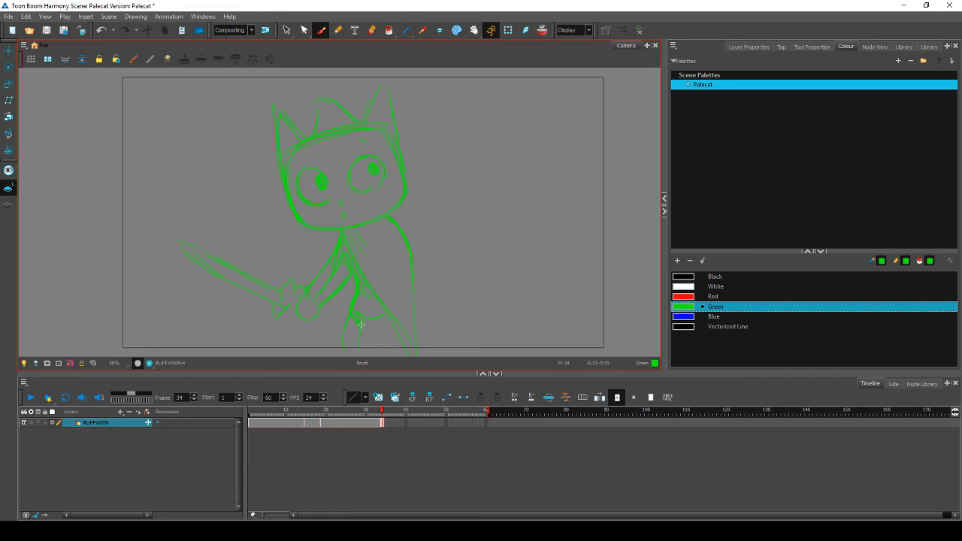
key(comma)
key(period)
Step: Sketch the cape-side leg from the tunic hem to the bottom of the camera frame
drag(387, 331, 388, 353)
key(comma)
key(period)
key(comma)
key(period)
key(comma)
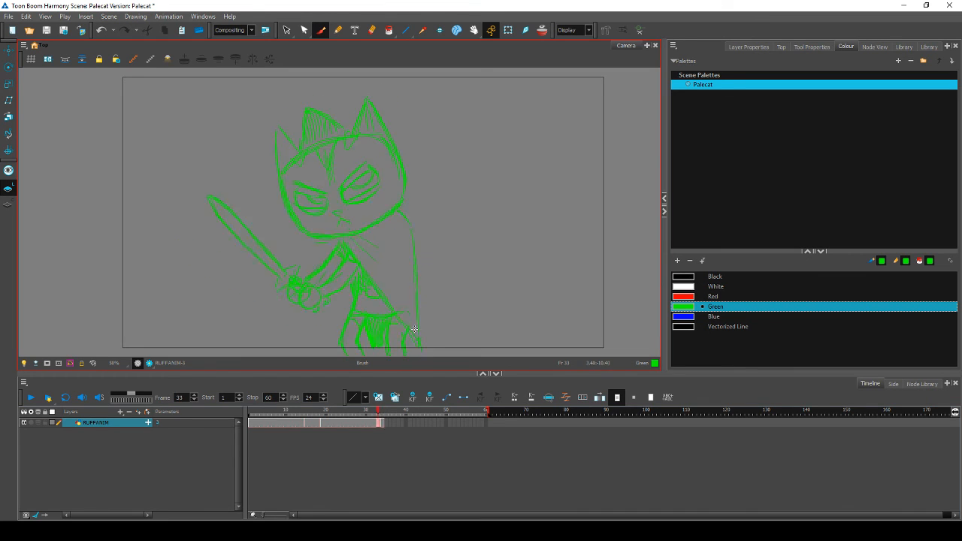
key(period)
key(comma)
key(period)
key(comma)
key(period)
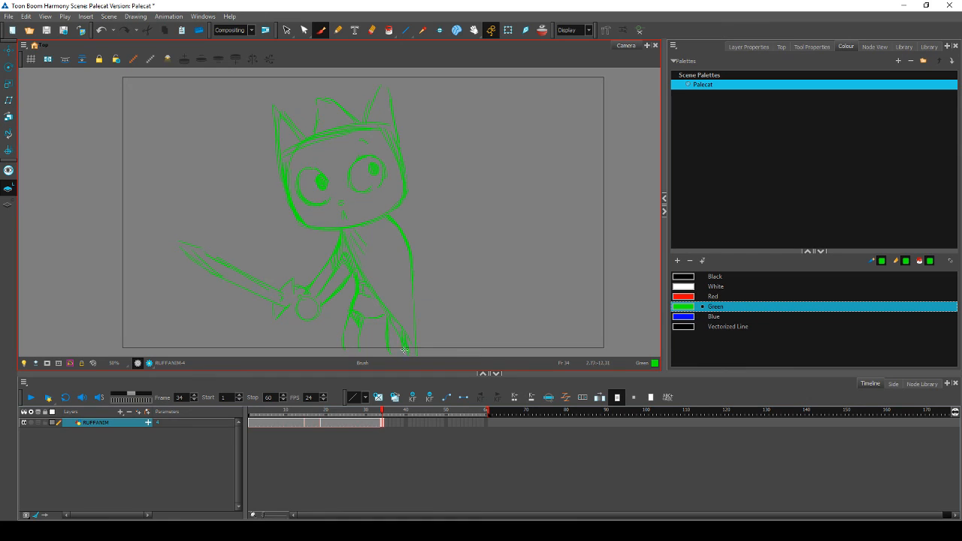
Step: Strengthen the cape-side leg's outline on frame 34, flipping between the neighbouring frames
key(comma)
key(period)
key(period)
key(comma)
key(comma)
key(period)
key(period)
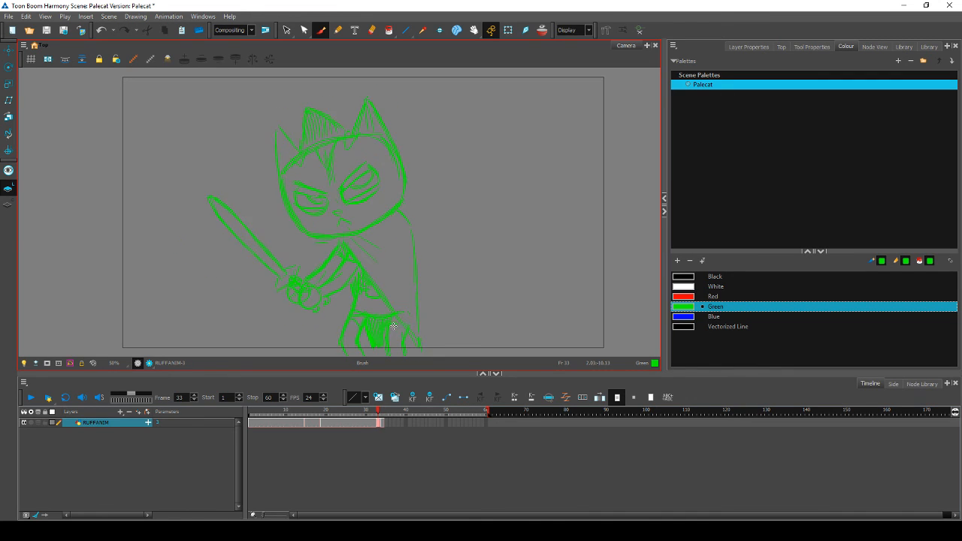
key(comma)
key(comma)
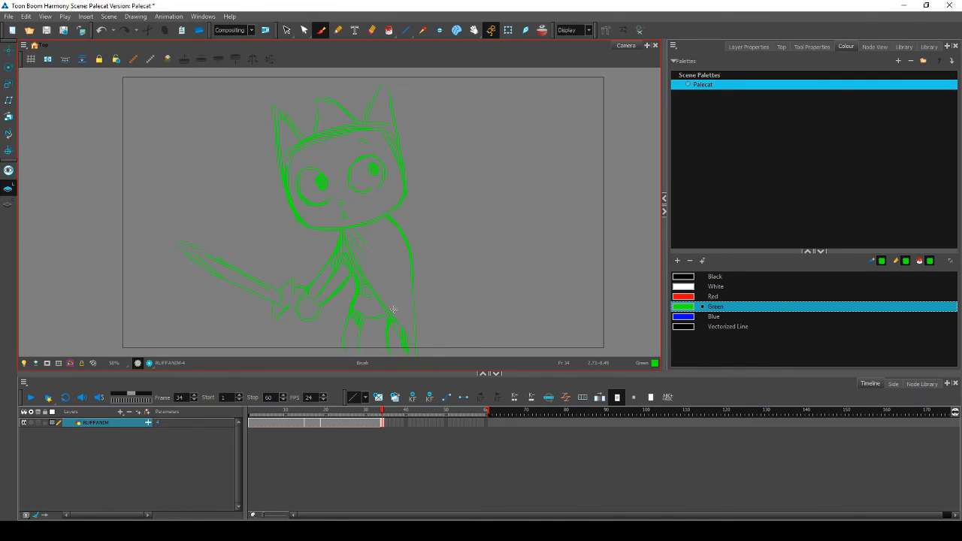
Step: Hatch the area between the legs and the shadow beneath the sword arm, using frame 33 as reference
key(period)
key(period)
key(comma)
key(period)
key(comma)
key(period)
key(comma)
key(period)
key(comma)
key(period)
key(comma)
key(period)
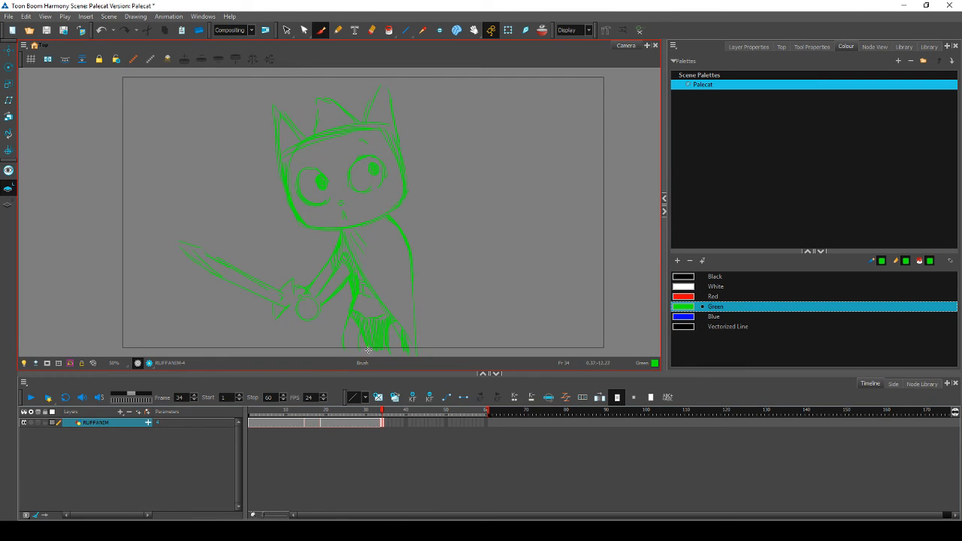
Step: Refine the hatching between the legs while flipping repeatedly between frames 33 and 34
key(comma)
key(period)
key(comma)
key(period)
key(comma)
key(period)
key(comma)
key(period)
key(comma)
key(period)
key(comma)
key(period)
key(comma)
key(period)
key(comma)
key(period)
Step: Select the hatching between the legs and stretch it slightly, comparing with frame 33
click(286, 30)
click(378, 325)
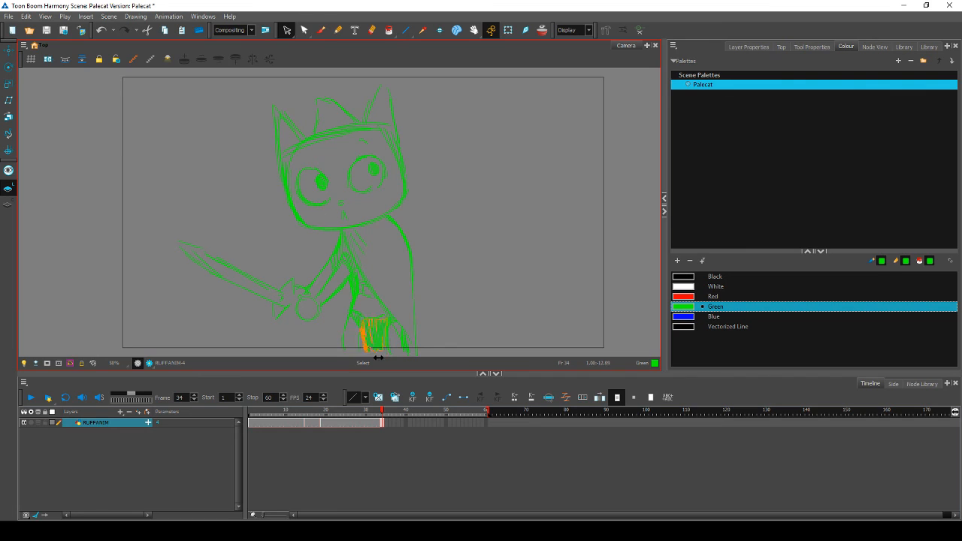
key(comma)
key(period)
click(376, 345)
key(Escape)
key(comma)
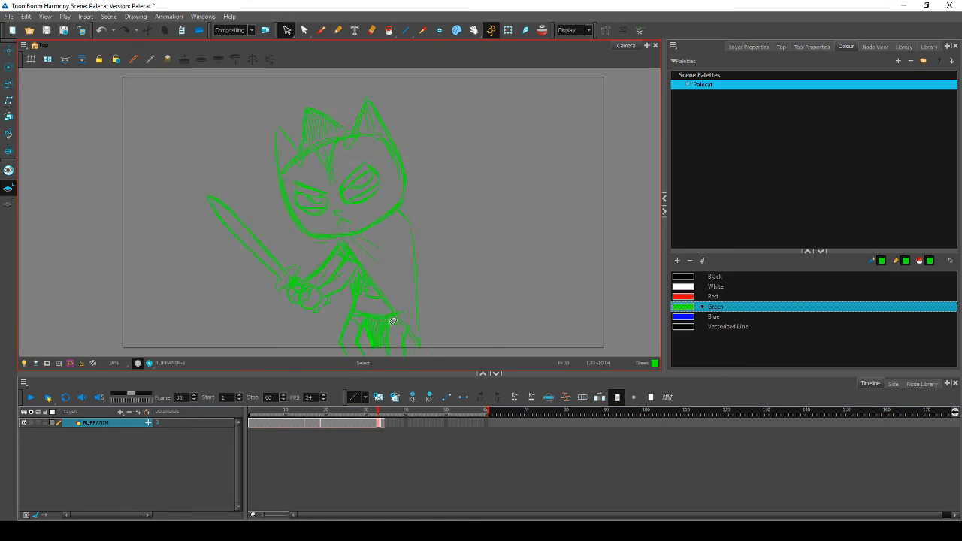
key(period)
Step: Nudge the hatching strokes beneath the sword arm slightly downward and check the pose against frame 33
click(352, 289)
drag(353, 295, 355, 302)
key(comma)
key(period)
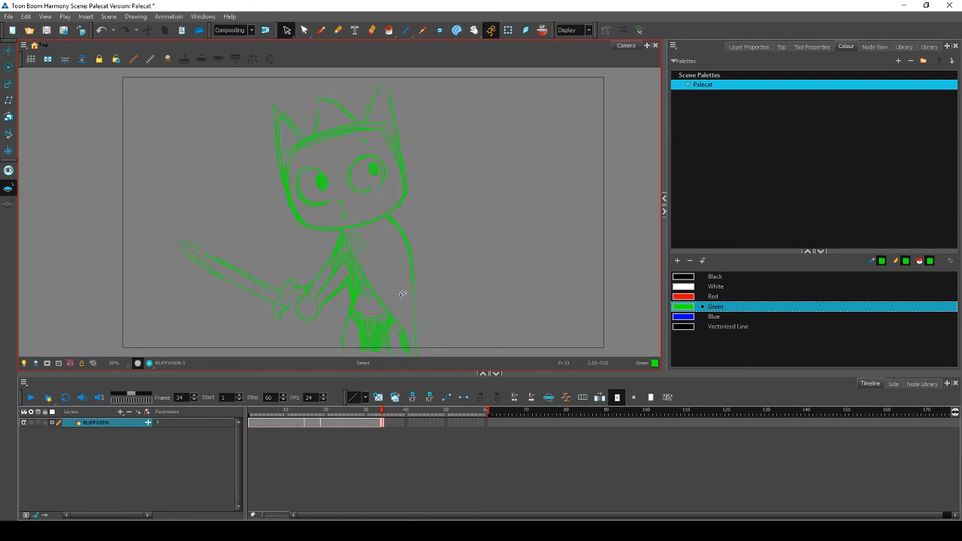
key(comma)
key(period)
click(351, 289)
click(367, 339)
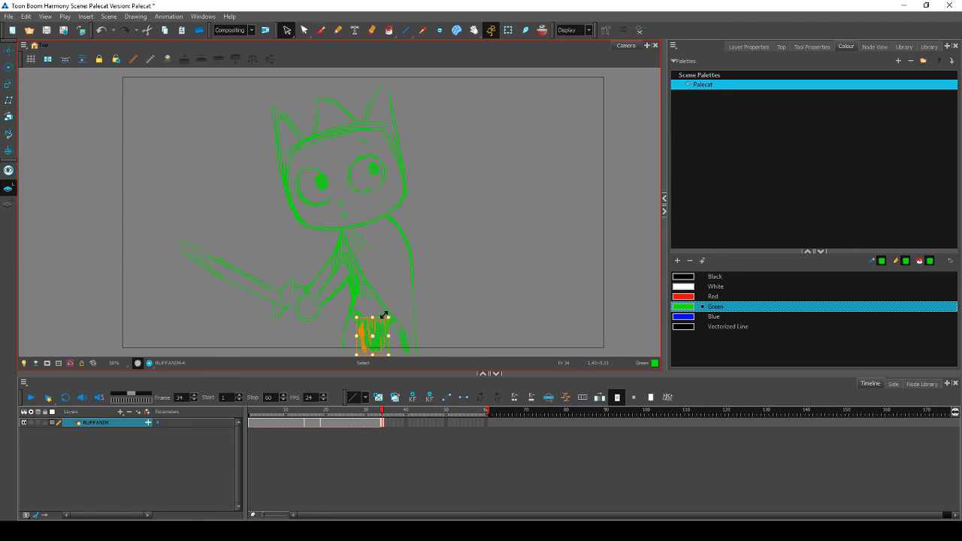
key(Escape)
key(comma)
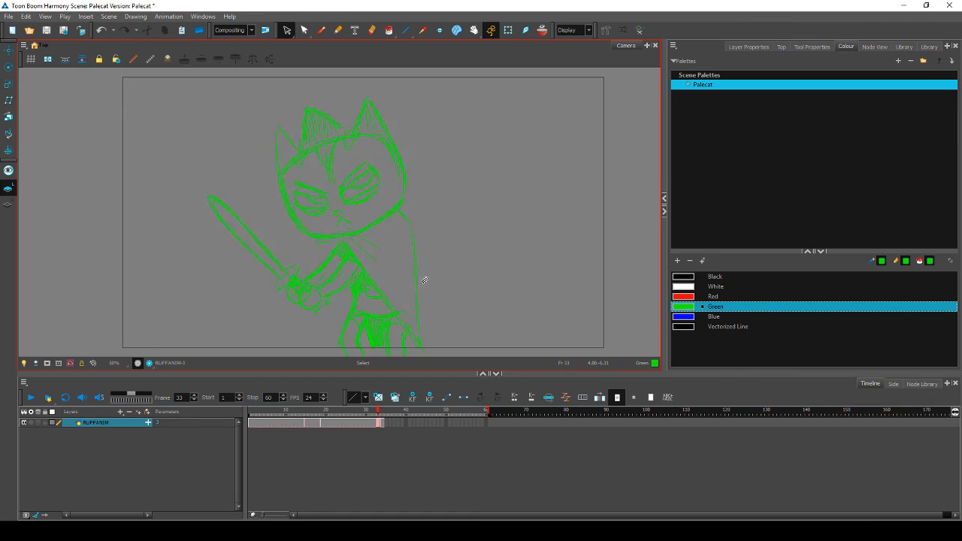
key(period)
key(comma)
key(period)
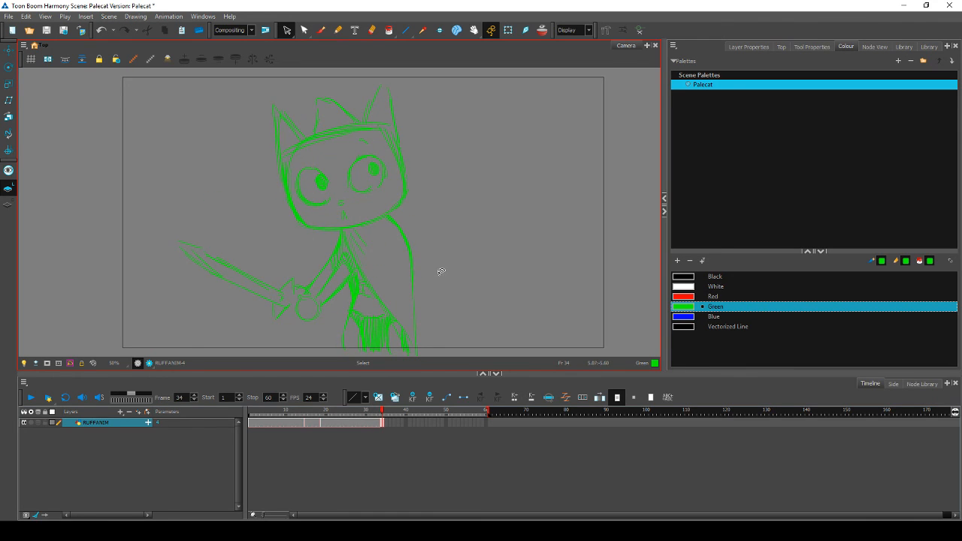
Step: Delete surplus fill strokes from the pupil of the eye nearer the sword on frame 34, leaving a narrower pupil
click(322, 182)
drag(314, 196, 331, 176)
key(Delete)
click(320, 179)
key(Delete)
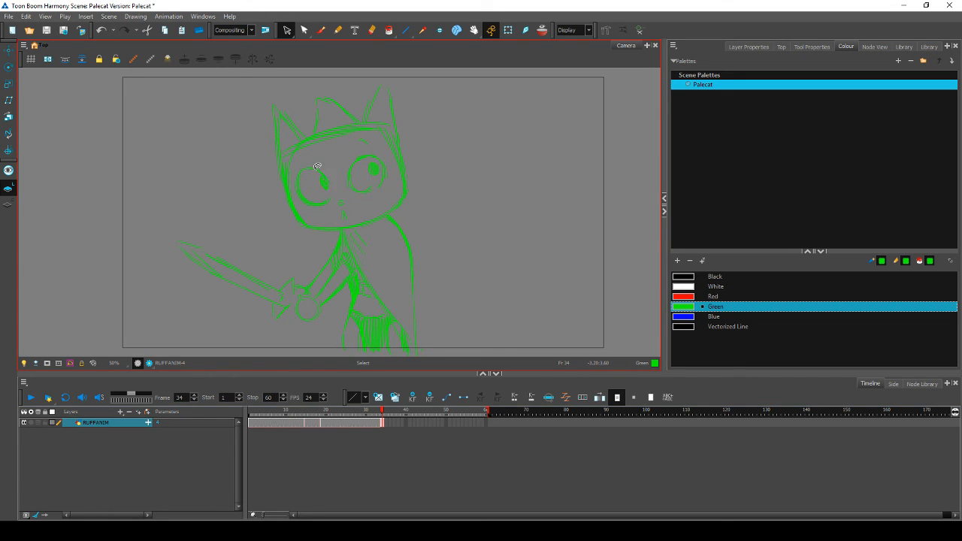
Step: Delete surplus fill strokes from the other eye's pupil, leaving a smaller pupil near the eye's upper outer edge
click(374, 166)
key(Delete)
click(379, 165)
key(Delete)
click(382, 171)
click(381, 171)
key(Delete)
Step: Hatch the pointed shape between the ears with green brush strokes, using frame 33 as reference
click(321, 30)
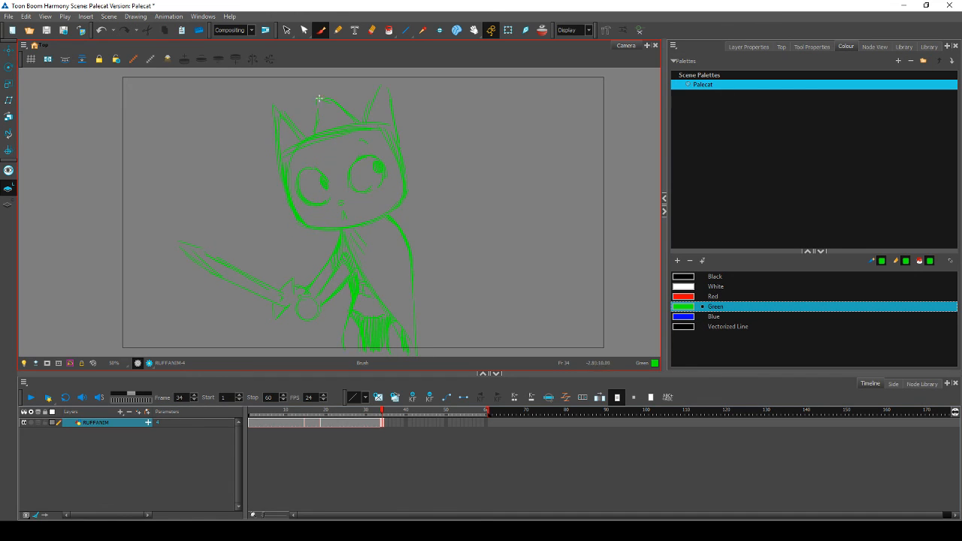
mouse_move(319, 98)
mouse_down()
mouse_move(319, 112)
mouse_move(352, 125)
mouse_up()
key(comma)
key(period)
key(comma)
key(period)
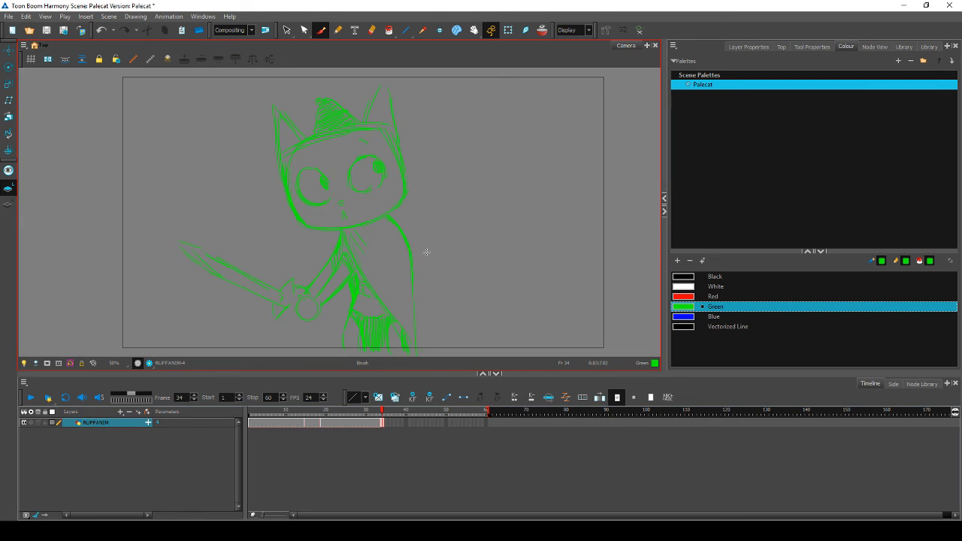
Step: Sharpen the tips of the hatched head spike and the ears with brush strokes while flipping between frames 33 and 34
key(comma)
key(period)
key(comma)
key(period)
key(comma)
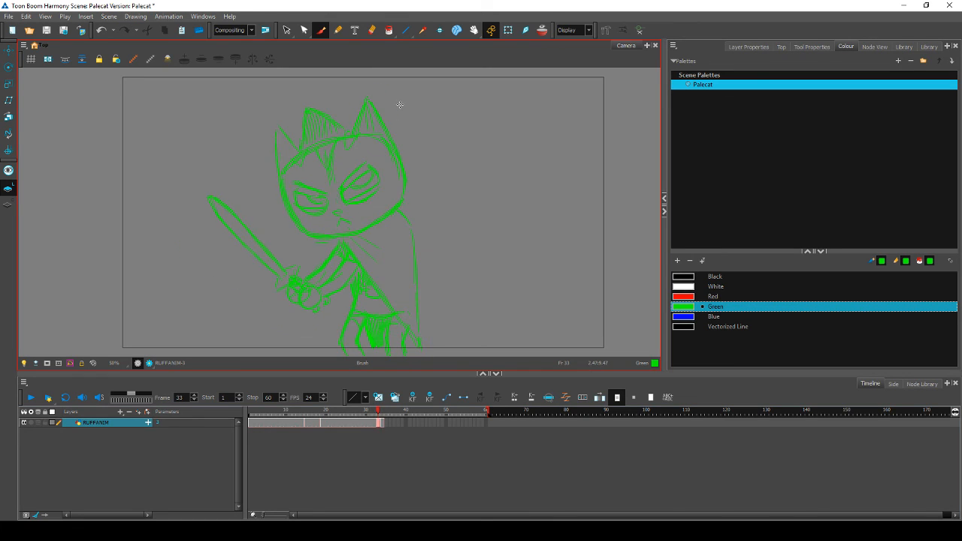
key(period)
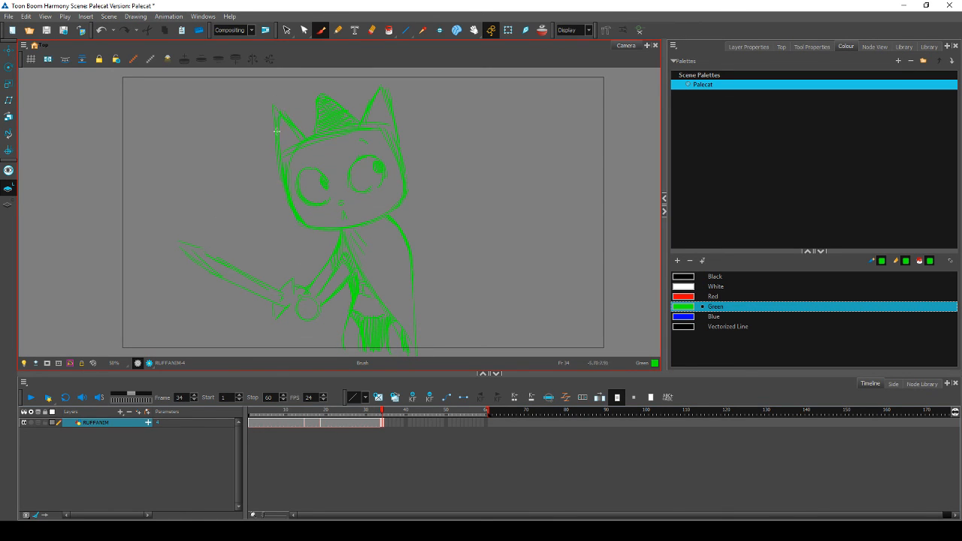
key(comma)
key(period)
key(comma)
key(period)
Step: Erase stray outer strokes around the two ears and compare the head with frame 33
key(alt+e)
mouse_move(387, 98)
mouse_down()
mouse_move(378, 77)
mouse_move(399, 126)
mouse_up()
key(comma)
key(period)
key(comma)
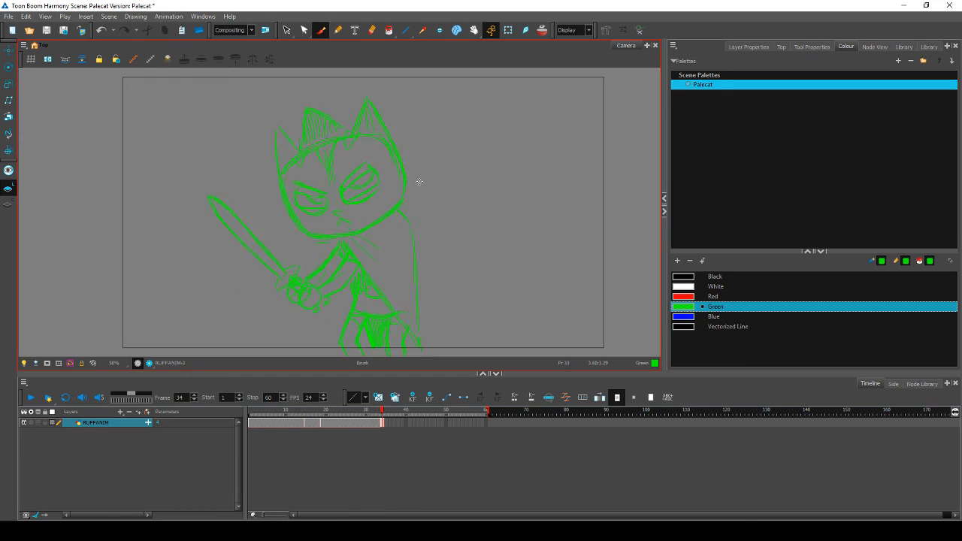
key(period)
Step: Brush diagonal fold lines onto the cape below the chin, checking them against frame 33
key(alt+b)
drag(355, 232, 395, 272)
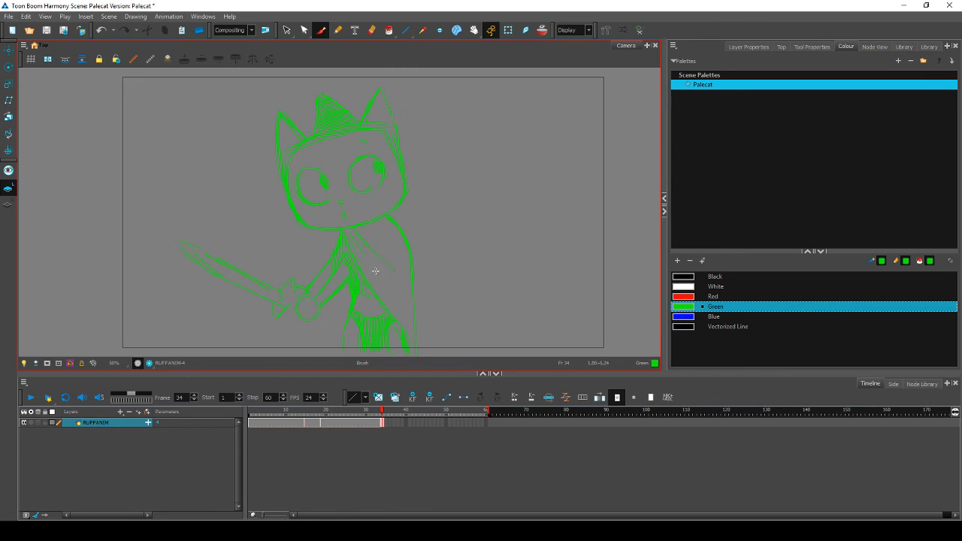
key(comma)
key(period)
key(comma)
key(period)
key(comma)
key(period)
mouse_move(383, 412)
mouse_down()
mouse_move(354, 413)
mouse_move(382, 413)
mouse_up()
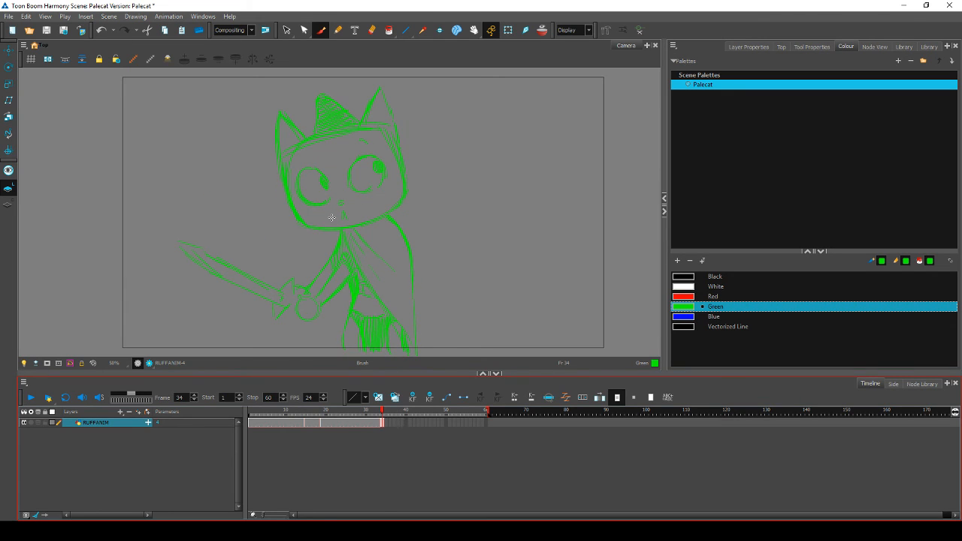
Step: Select the whole cat drawing on frame 34, stretch it slightly narrower and taller, and shift it slightly upward
click(286, 30)
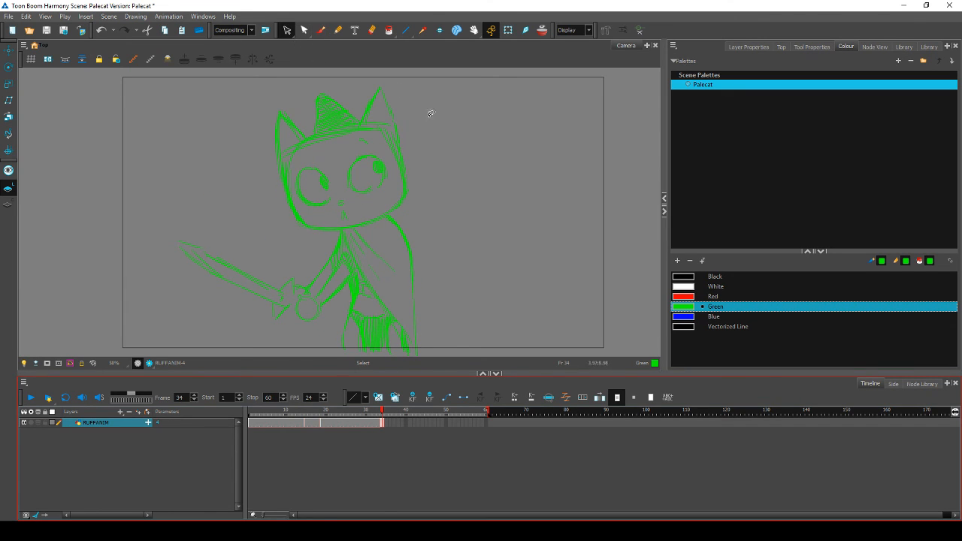
mouse_move(432, 116)
mouse_down()
mouse_move(206, 260)
mouse_move(215, 105)
mouse_up()
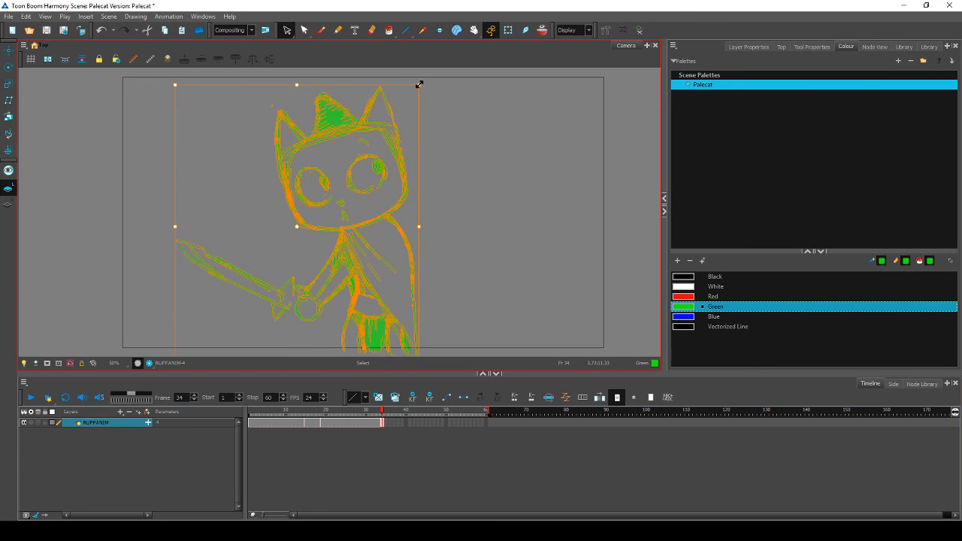
key(super)
key(super)
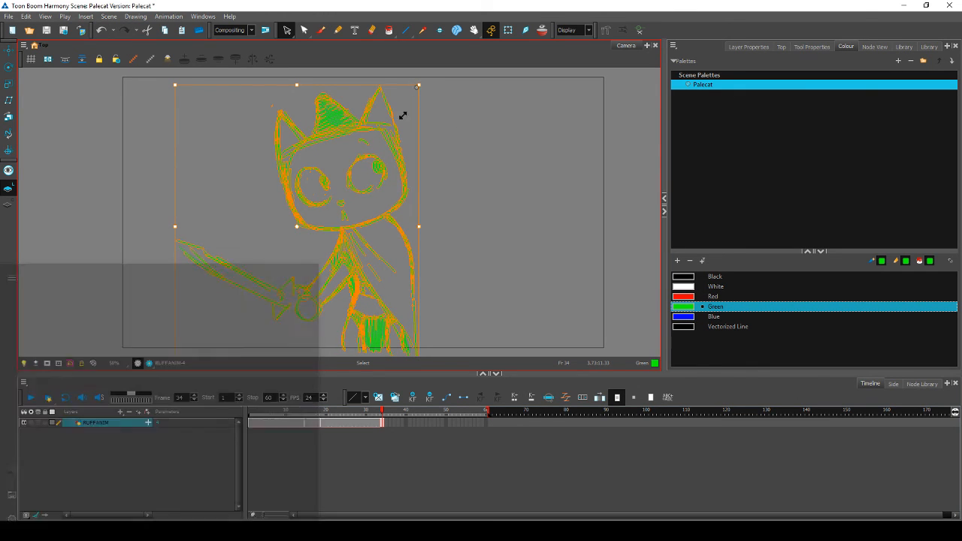
mouse_move(416, 88)
mouse_down()
mouse_move(410, 75)
mouse_move(411, 94)
mouse_up()
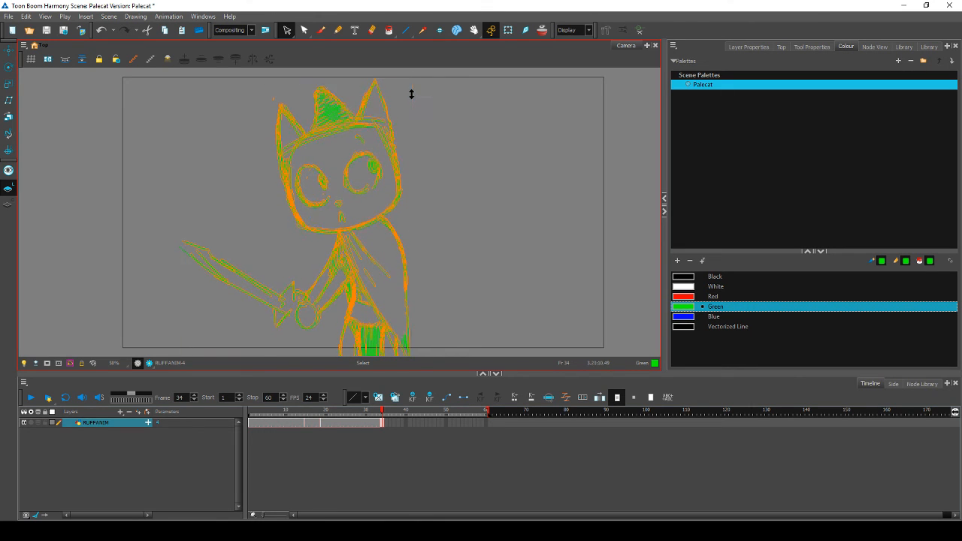
drag(388, 147, 389, 142)
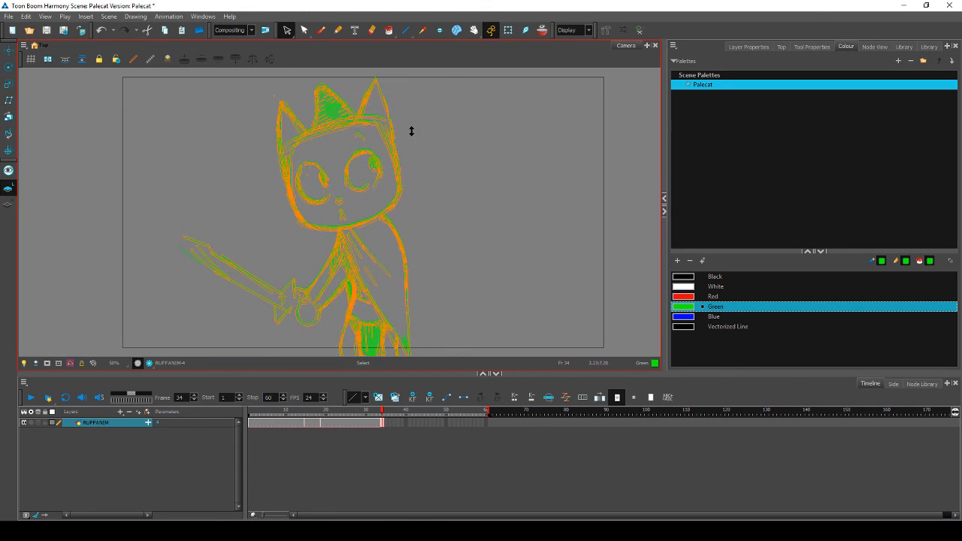
key(comma)
key(period)
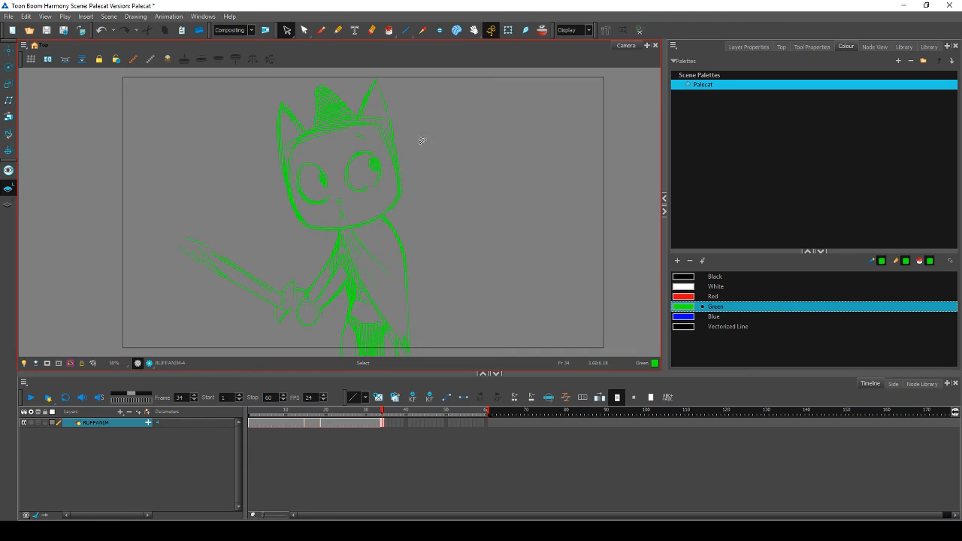
mouse_move(421, 142)
mouse_down()
mouse_move(184, 230)
mouse_move(420, 139)
mouse_up()
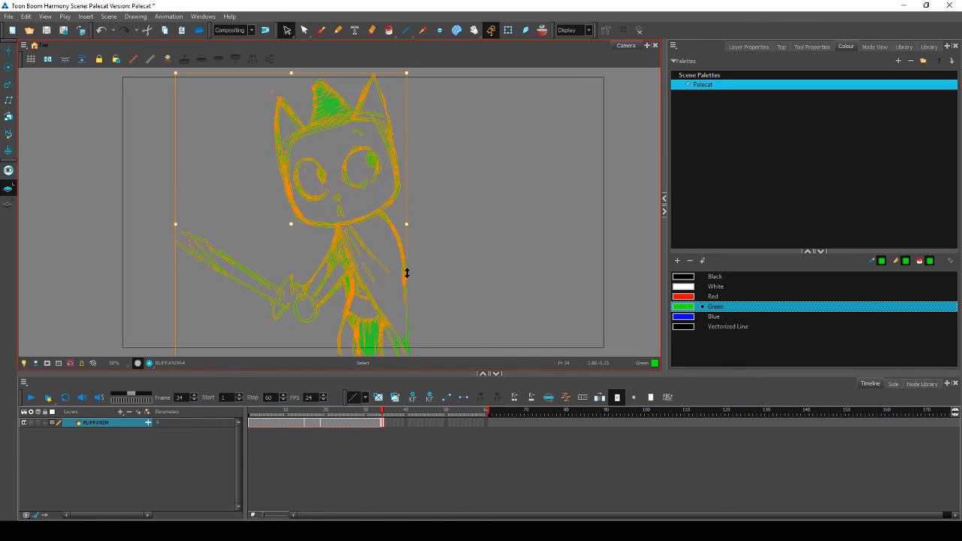
click(414, 78)
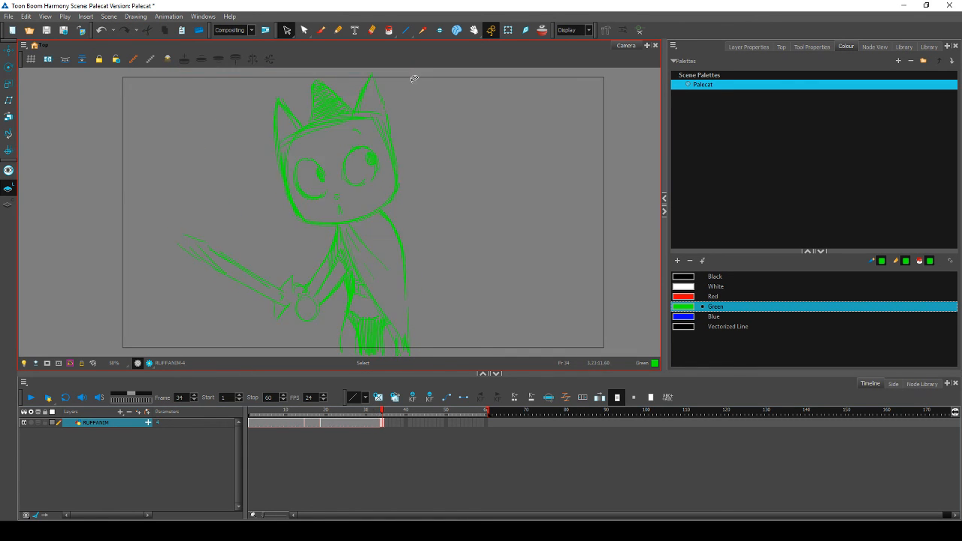
Step: Examine the stretched pose on frame 34 against frame 33, including the legs and cape hem below the camera frame
key(comma)
key(period)
key(comma)
key(period)
key(comma)
key(period)
mouse_move(429, 296)
mouse_down()
mouse_move(425, 350)
mouse_move(430, 275)
mouse_move(369, 247)
mouse_move(406, 331)
mouse_up()
key(space)
key(comma)
key(period)
drag(425, 201, 428, 204)
click(428, 204)
key(comma)
key(period)
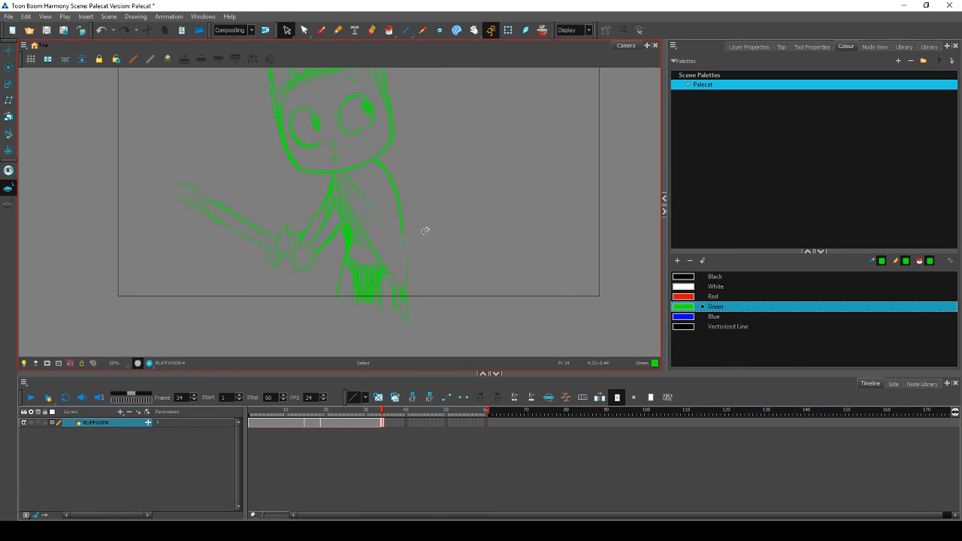
key(comma)
key(period)
key(space)
mouse_move(455, 239)
mouse_down()
mouse_move(461, 270)
mouse_move(483, 264)
mouse_up()
key(comma)
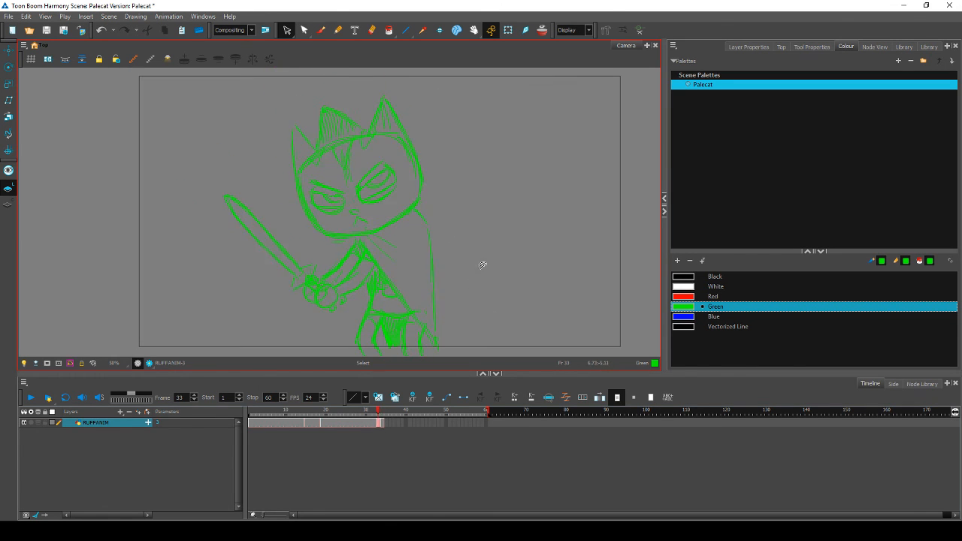
key(period)
key(comma)
key(period)
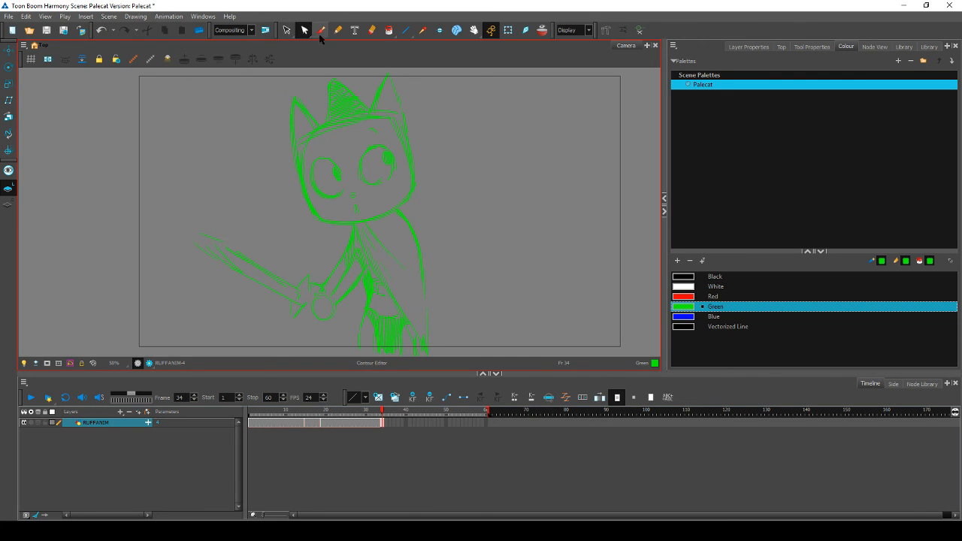
Step: Strengthen the torso and front leg contours on frame 34 with the brush, using frame 33 as reference
key(comma)
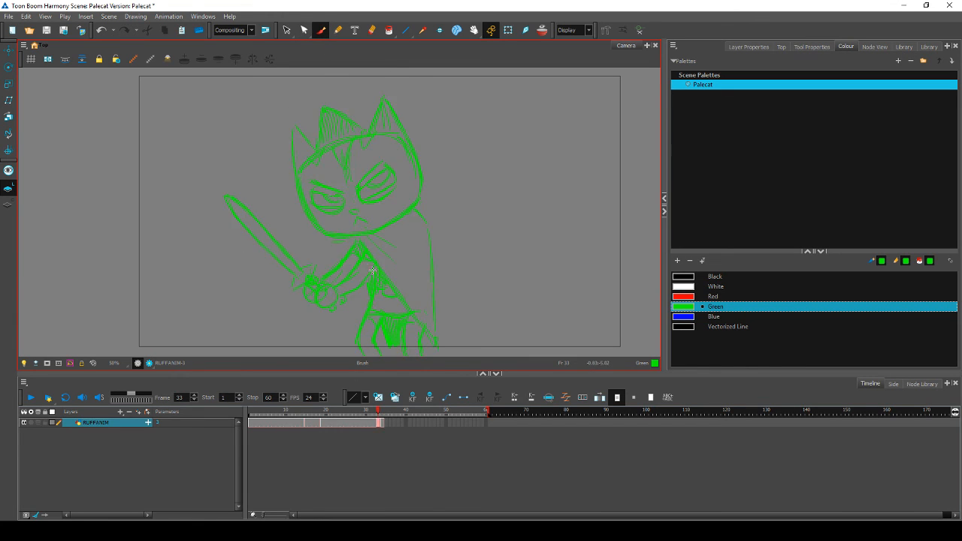
key(period)
key(comma)
key(period)
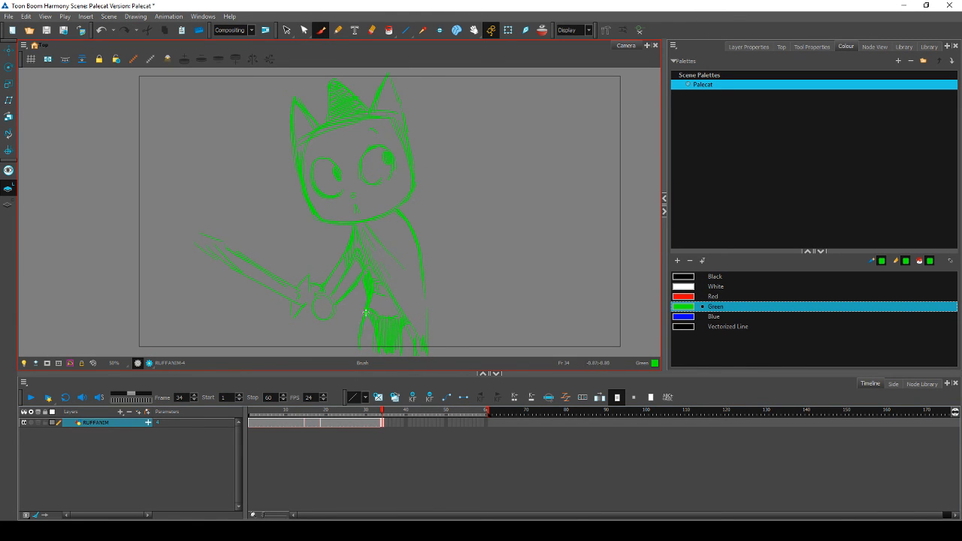
key(comma)
key(period)
key(comma)
key(period)
Step: Rework the rear leg lines beside the cape hem with brush and eraser while flipping between frames 33 and 34
key(comma)
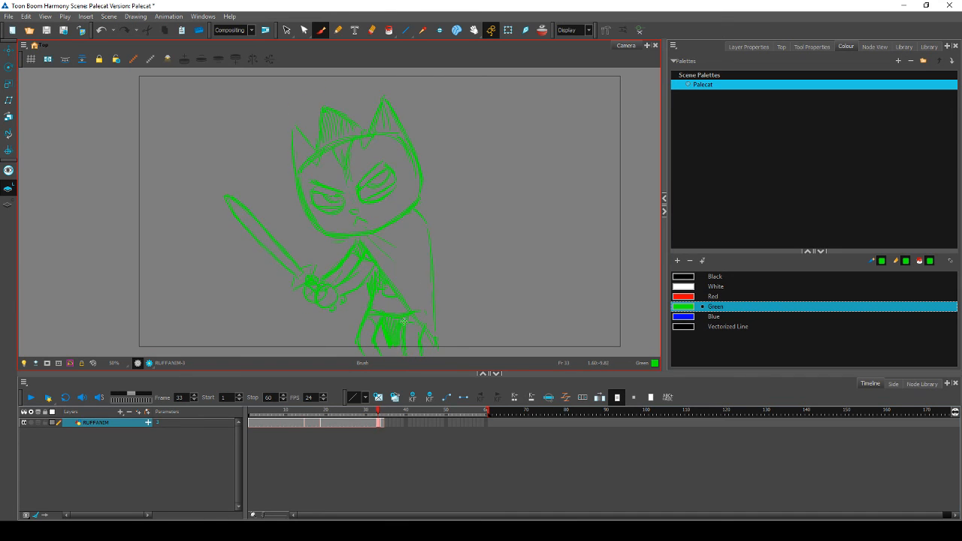
key(period)
key(comma)
key(period)
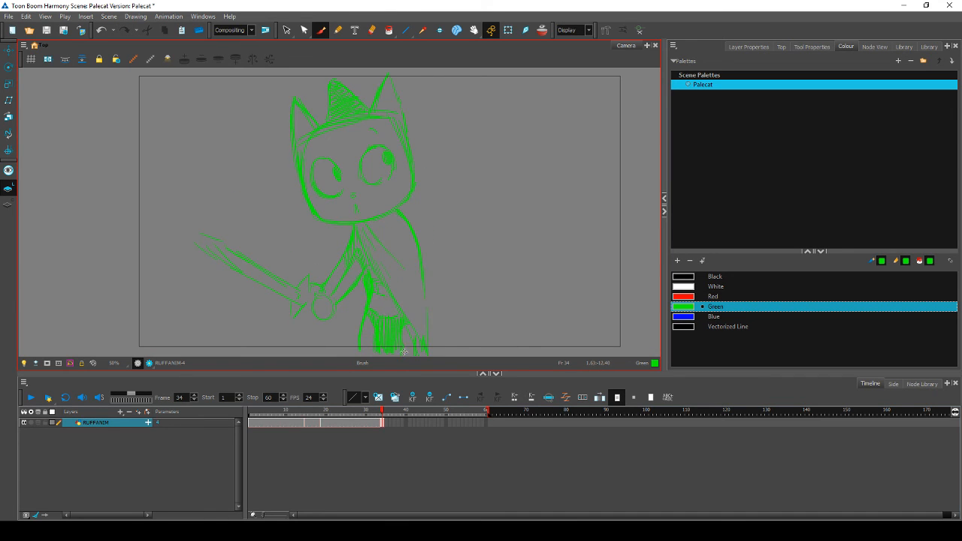
key(comma)
key(period)
key(alt+e)
key(comma)
key(period)
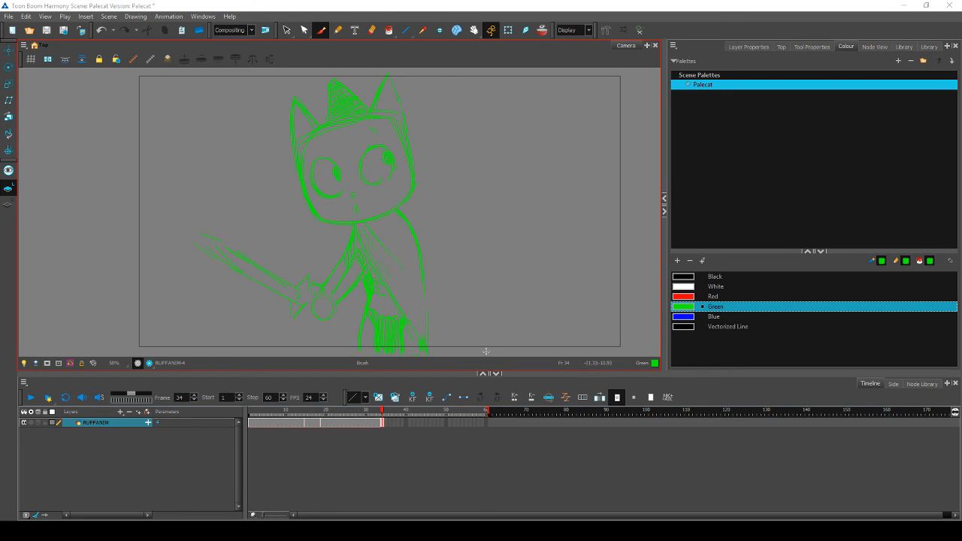
Step: Rough out a tilted oval head on empty frame 35 and erase its extra inner jaw line
click(387, 423)
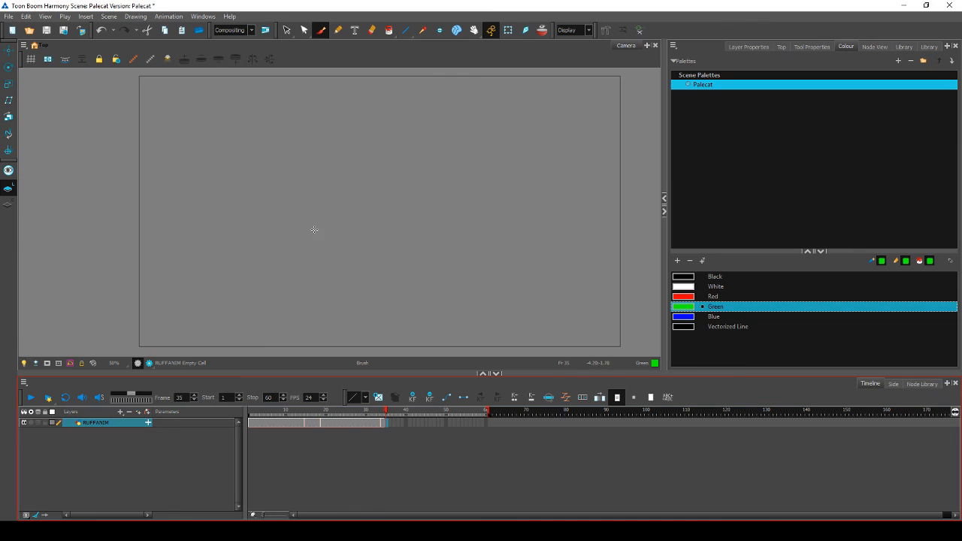
drag(314, 230, 349, 255)
mouse_move(304, 211)
mouse_down()
mouse_move(357, 248)
mouse_move(419, 222)
mouse_up()
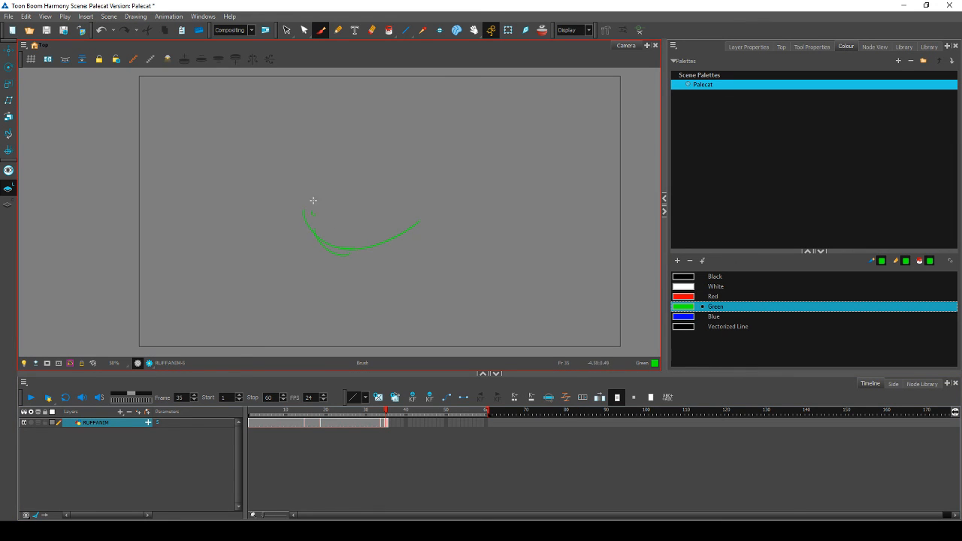
drag(319, 229, 344, 252)
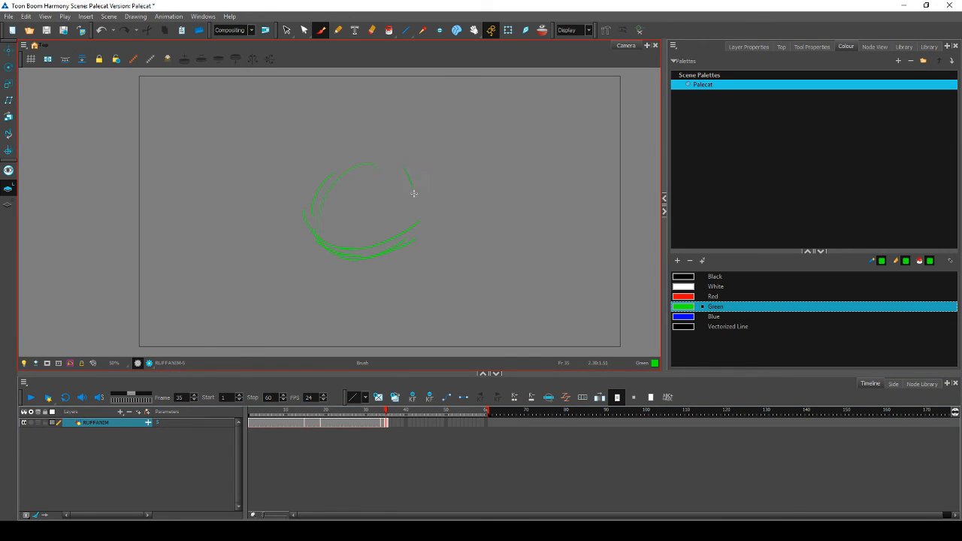
drag(413, 194, 422, 200)
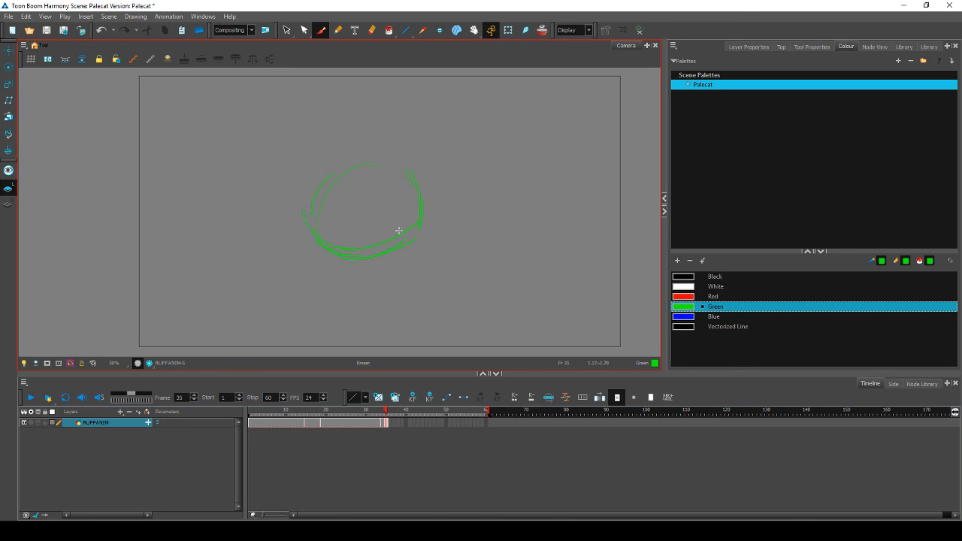
drag(410, 238, 380, 244)
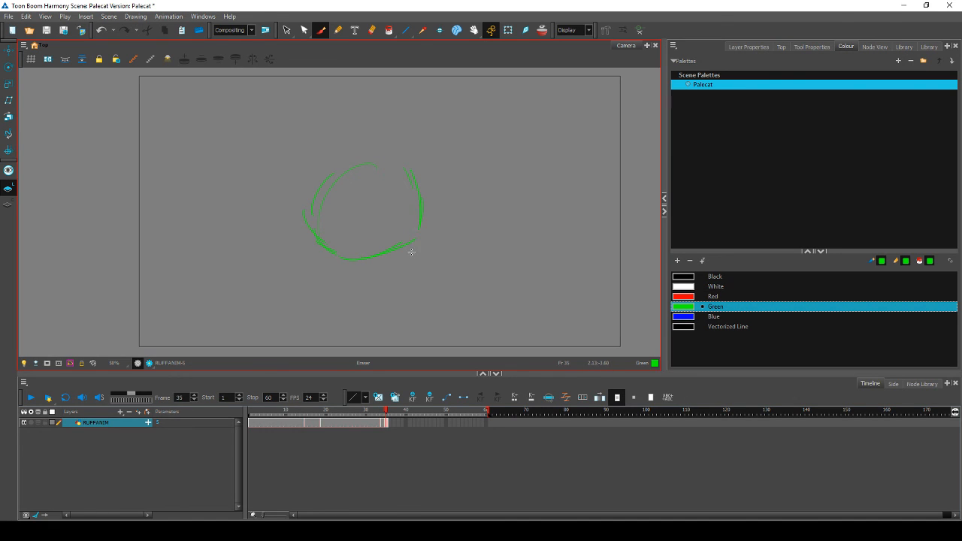
Step: Sketch slanted, angry eyes and a small mouth low on frame 35's head, and reinforce the head's outline
key(comma)
key(period)
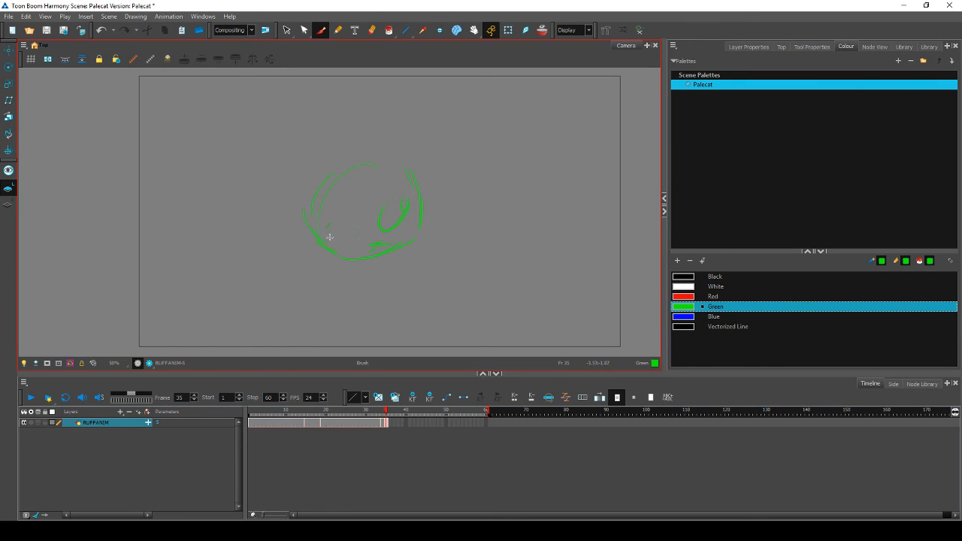
mouse_move(330, 237)
mouse_down()
mouse_move(338, 220)
mouse_move(361, 231)
mouse_up()
drag(351, 224, 368, 230)
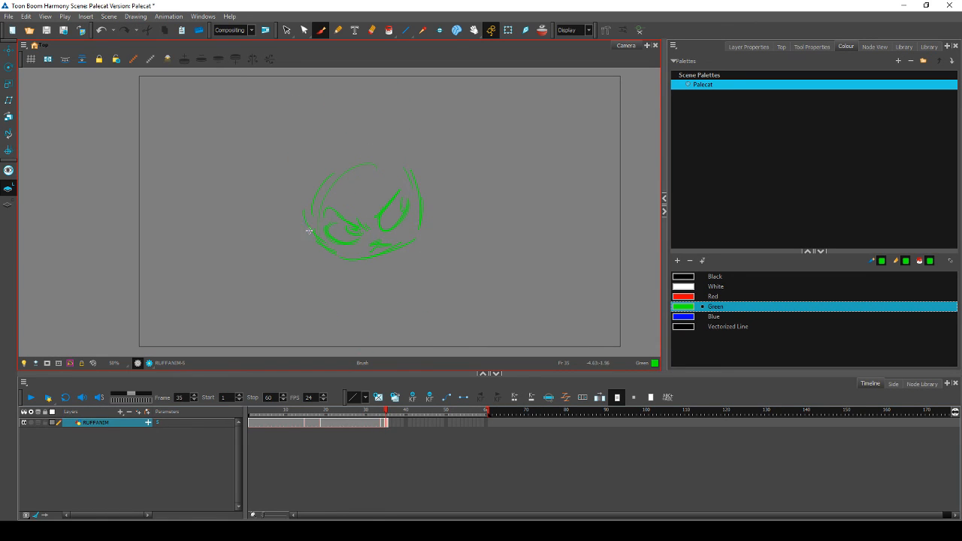
mouse_move(307, 219)
mouse_down()
mouse_move(353, 255)
mouse_move(426, 226)
mouse_move(417, 234)
mouse_move(423, 216)
mouse_up()
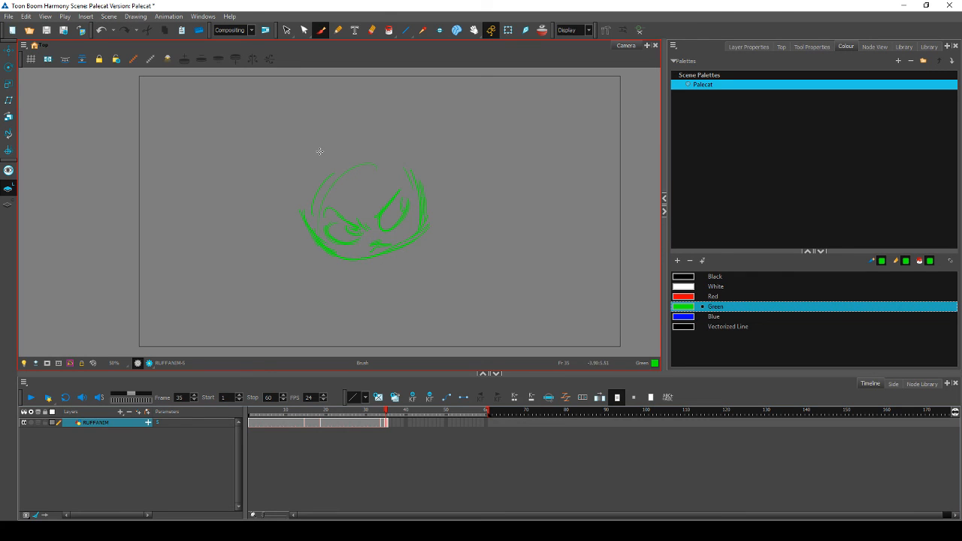
mouse_move(325, 183)
mouse_down()
mouse_move(347, 159)
mouse_move(310, 197)
mouse_move(392, 164)
mouse_move(365, 159)
mouse_move(397, 161)
mouse_up()
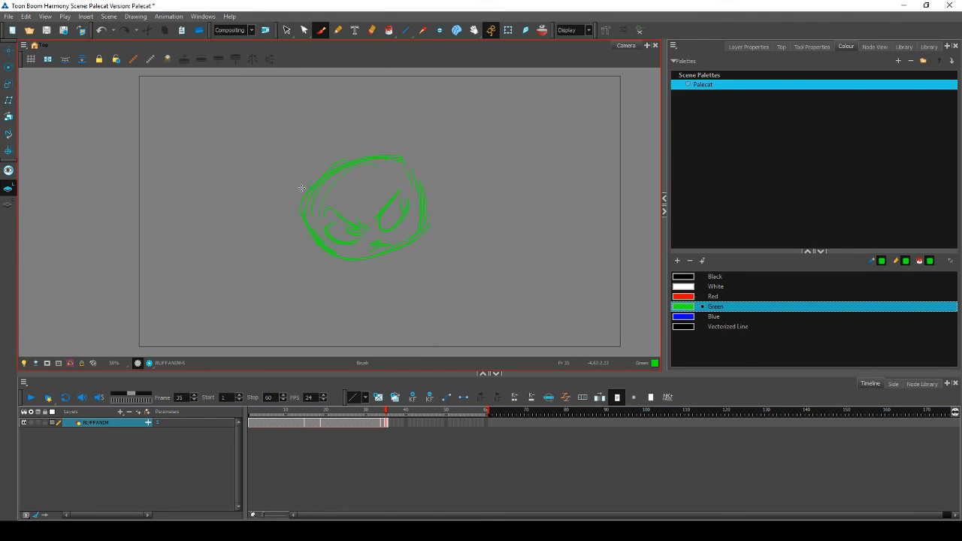
Step: Sketch both pointed cat ears on the frame 35 head, redrawing the right ear narrower and erasing its first outline
mouse_move(298, 187)
mouse_down()
mouse_move(298, 221)
mouse_move(269, 183)
mouse_move(316, 187)
mouse_up()
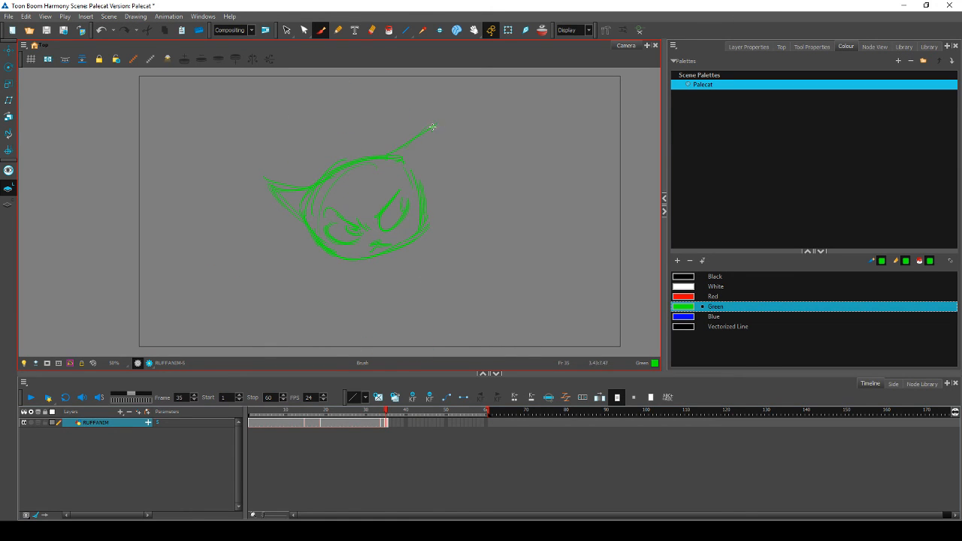
drag(414, 180, 432, 129)
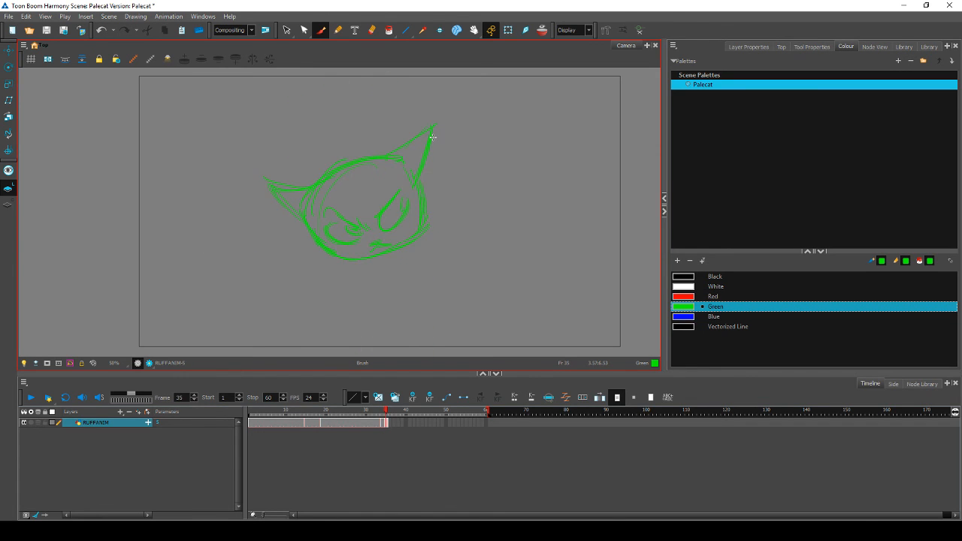
drag(383, 156, 410, 123)
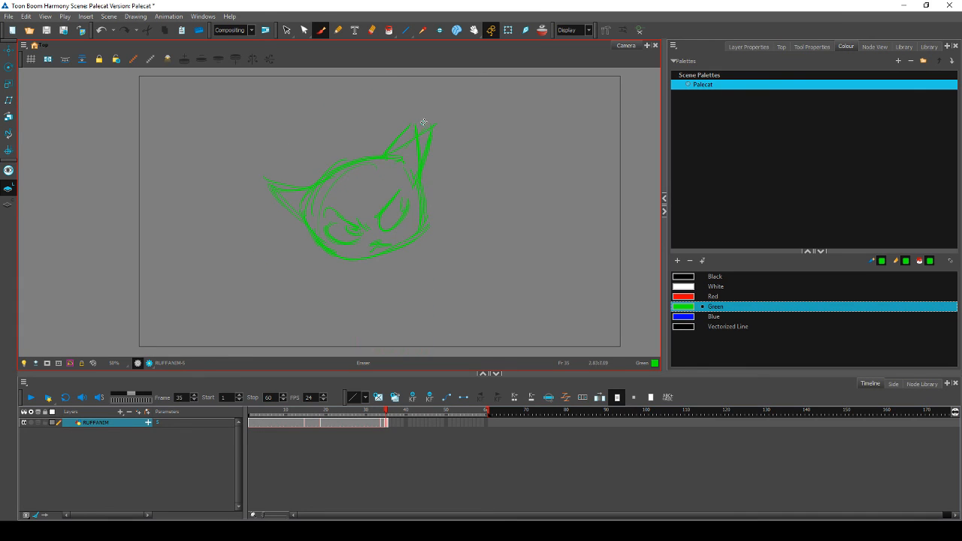
drag(423, 122, 424, 159)
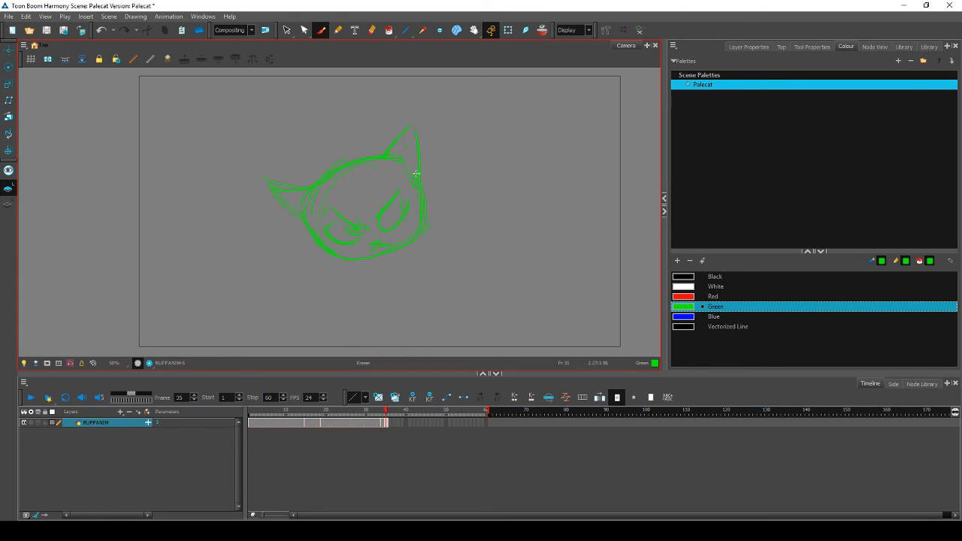
key(comma)
key(period)
Step: Redraw the left ear smaller and erase its old outer lines, checking it against the previous frame
drag(313, 186, 283, 178)
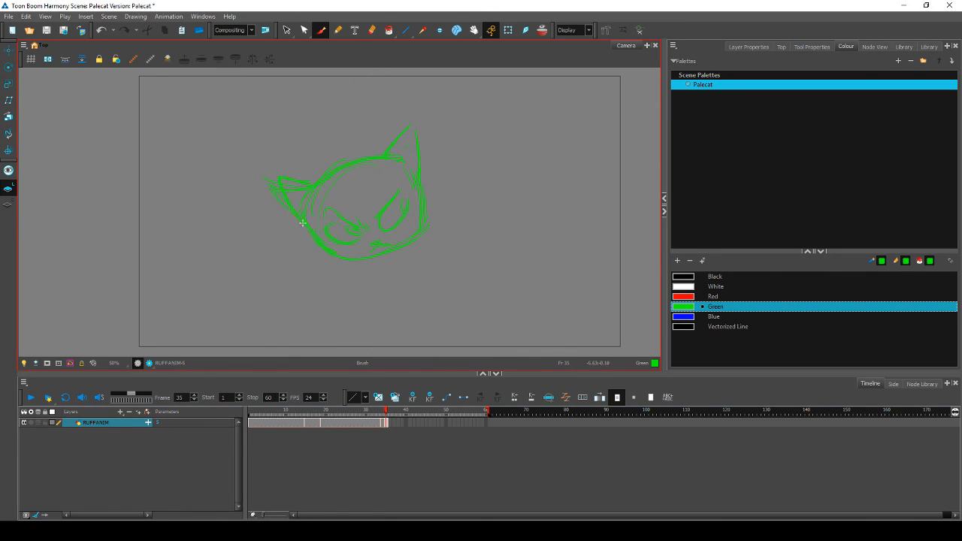
drag(268, 179, 292, 221)
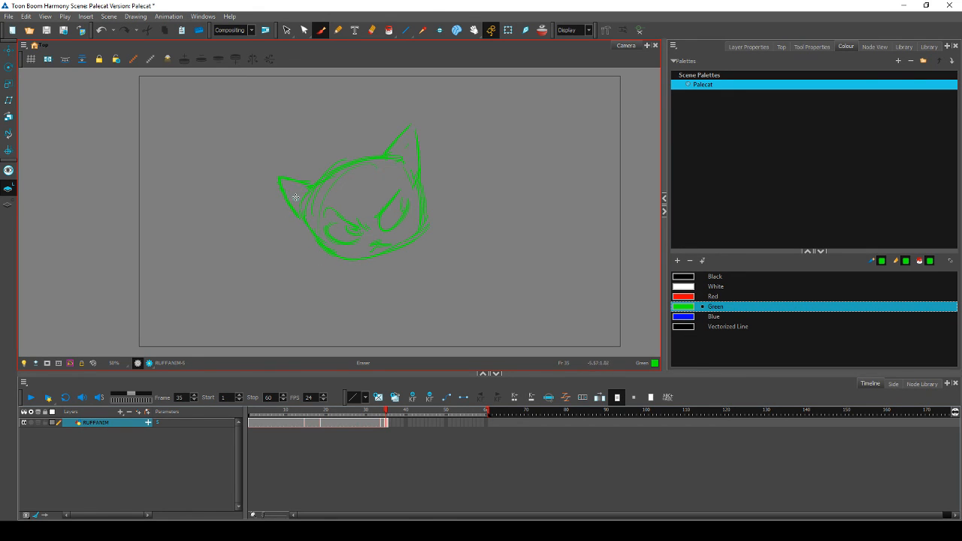
key(comma)
key(period)
Step: Select the left ear strokes, rotate them more upright and shift them slightly up the head, comparing with frame 34
key(alt+b)
click(287, 30)
mouse_move(303, 155)
mouse_down()
mouse_move(289, 213)
mouse_move(310, 186)
mouse_move(289, 201)
mouse_move(300, 161)
mouse_up()
click(387, 101)
key(comma)
key(period)
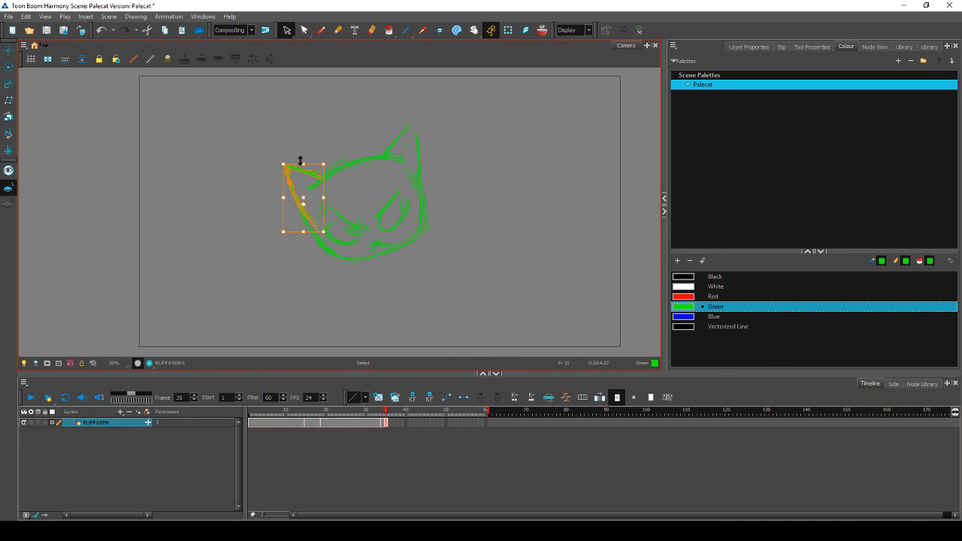
key(comma)
key(period)
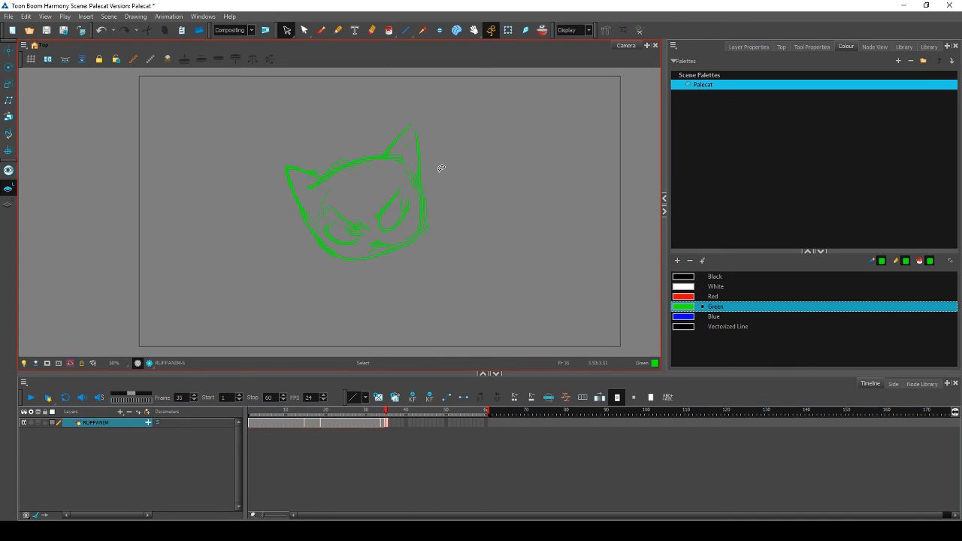
Step: Sketch a hatched crown spike between the ears and clean up the outline of the right cheek
click(322, 31)
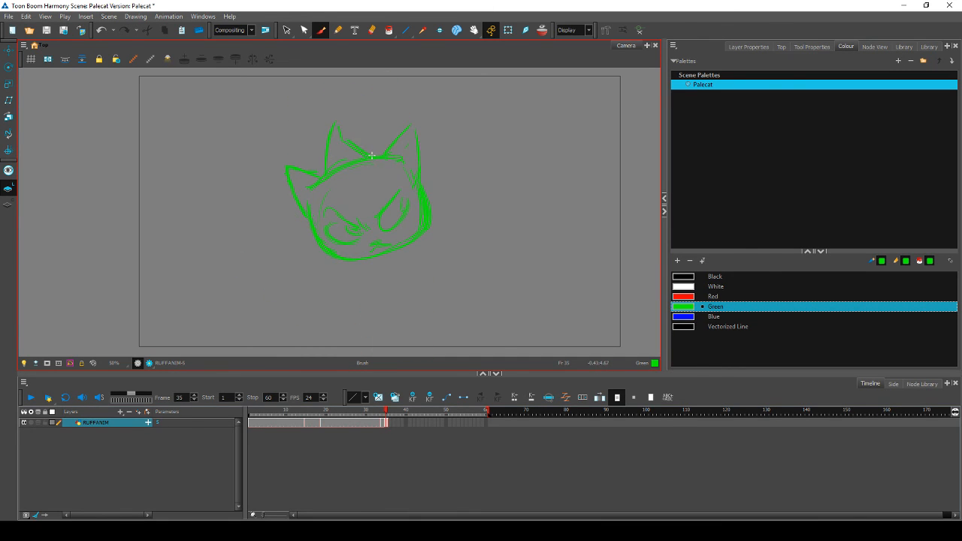
mouse_move(325, 157)
mouse_down()
mouse_move(328, 129)
mouse_move(338, 126)
mouse_move(365, 155)
mouse_move(336, 130)
mouse_move(327, 162)
mouse_move(361, 154)
mouse_up()
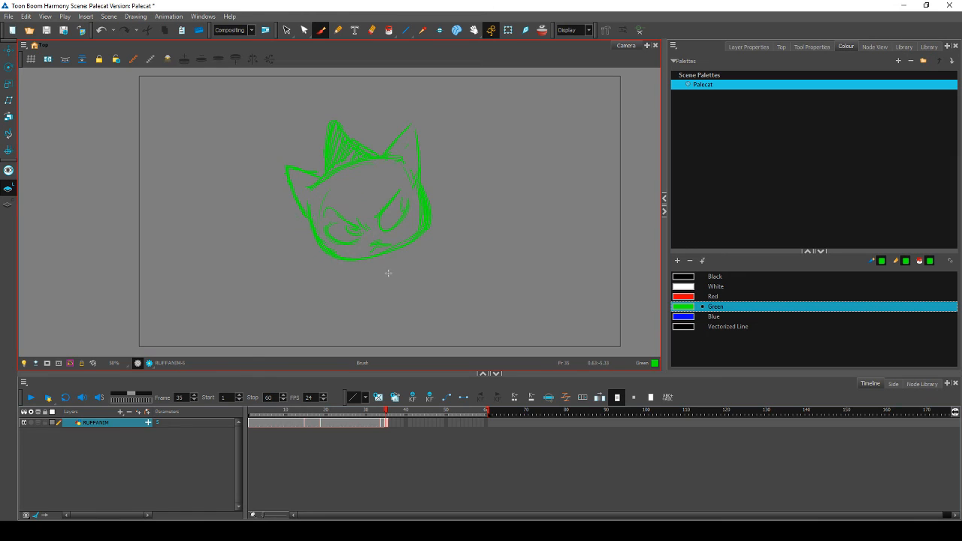
key(e)
mouse_move(419, 194)
mouse_down()
mouse_move(415, 227)
mouse_move(421, 204)
mouse_move(410, 185)
mouse_up()
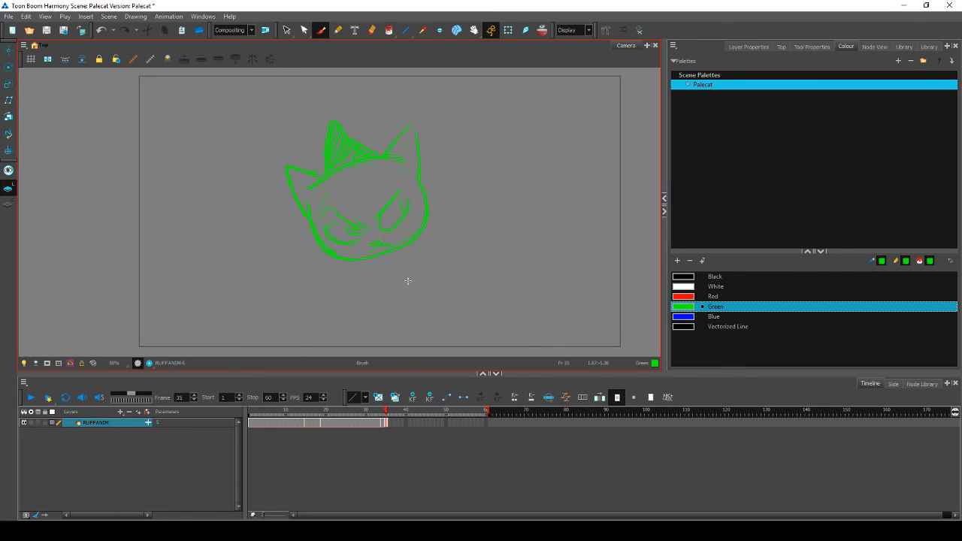
Step: Sketch the neck and shoulder lines extending from beneath the head, using frame 34 as reference
mouse_move(372, 259)
mouse_down()
mouse_move(421, 281)
mouse_move(390, 254)
mouse_move(425, 233)
mouse_up()
key(comma)
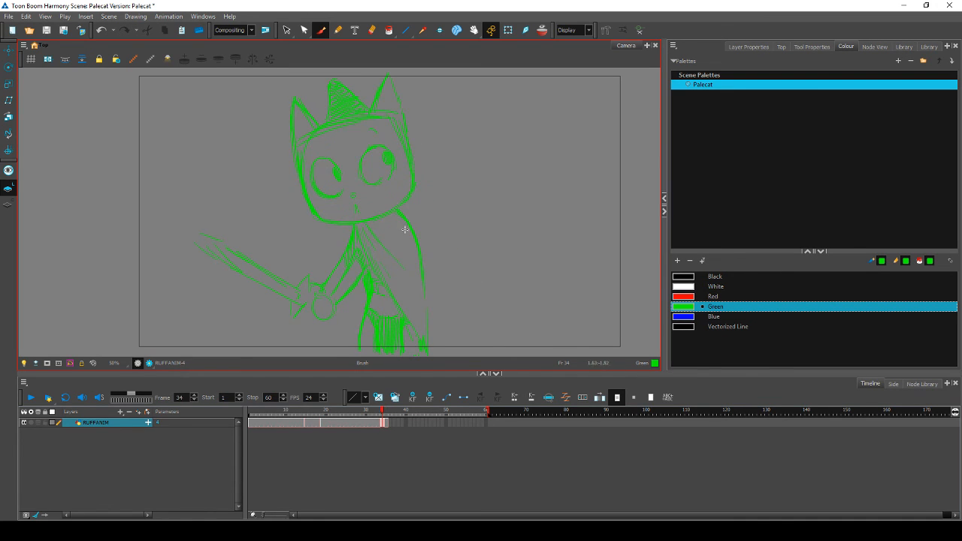
key(period)
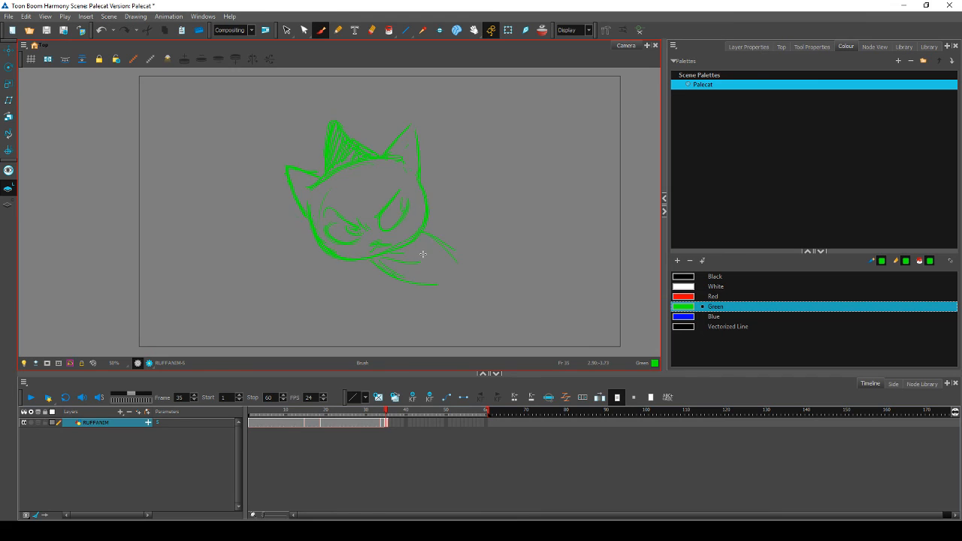
Step: Sketch a long diagonal sword blade to the left of the head, checking it against frame 34
key(comma)
key(period)
drag(214, 164, 233, 179)
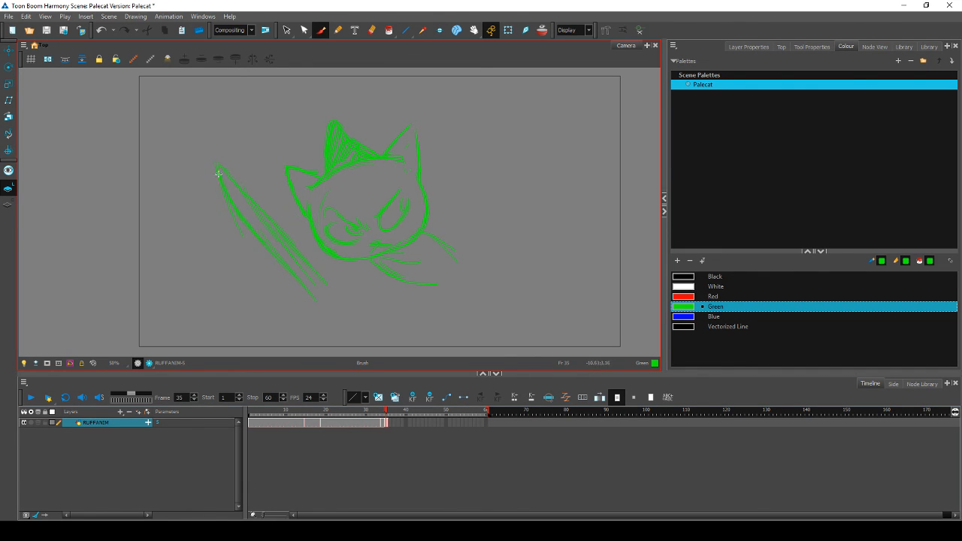
key(comma)
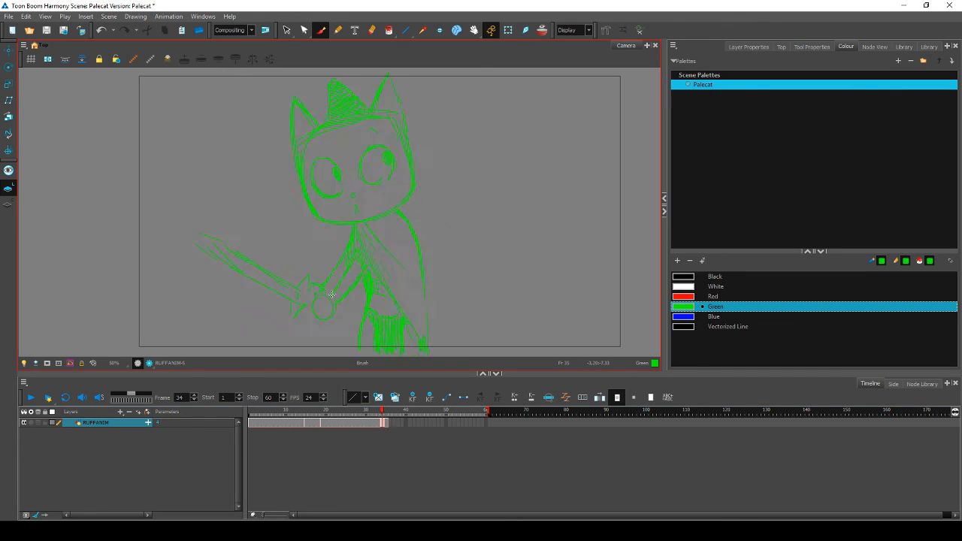
key(period)
Step: Select the sword blade strokes and scale them down slightly, comparing the size with frame 34
click(286, 30)
mouse_move(280, 225)
mouse_down()
mouse_move(219, 165)
mouse_move(301, 274)
mouse_up()
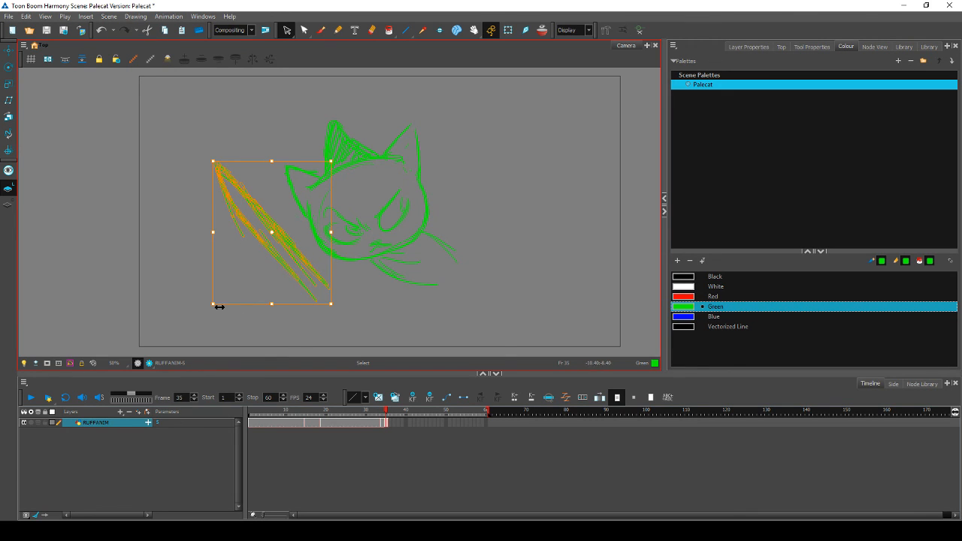
drag(219, 305, 229, 297)
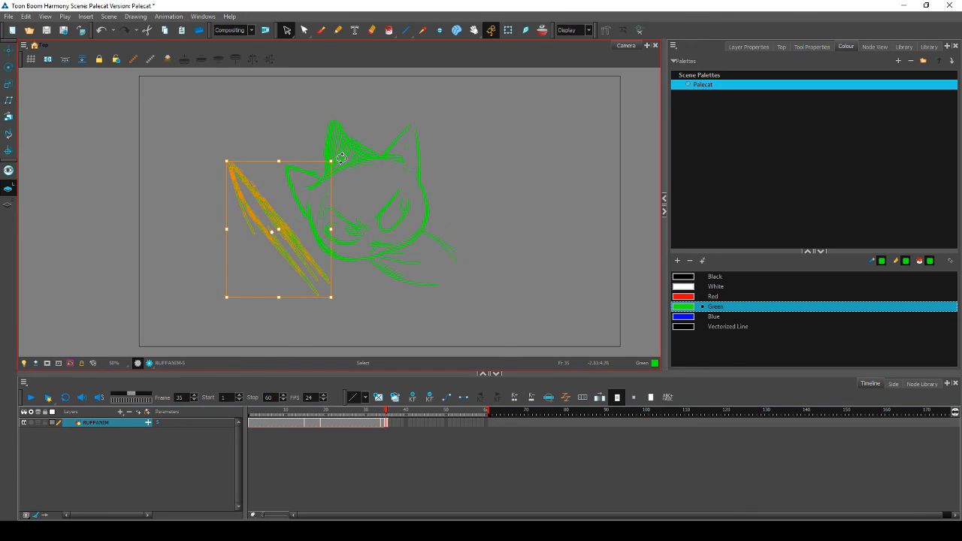
key(comma)
key(period)
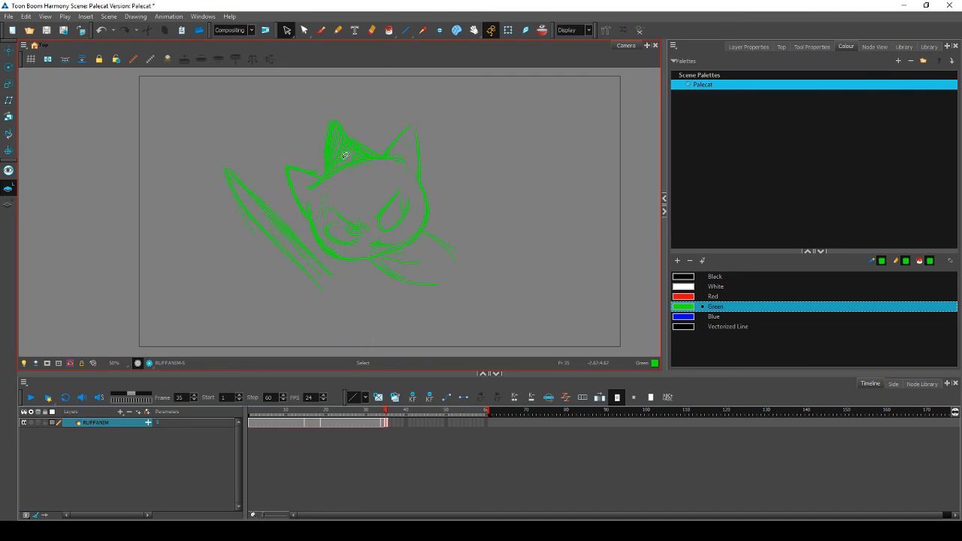
Step: Delete the stray duplicate strokes inside and along the edge of the sword blade
click(298, 241)
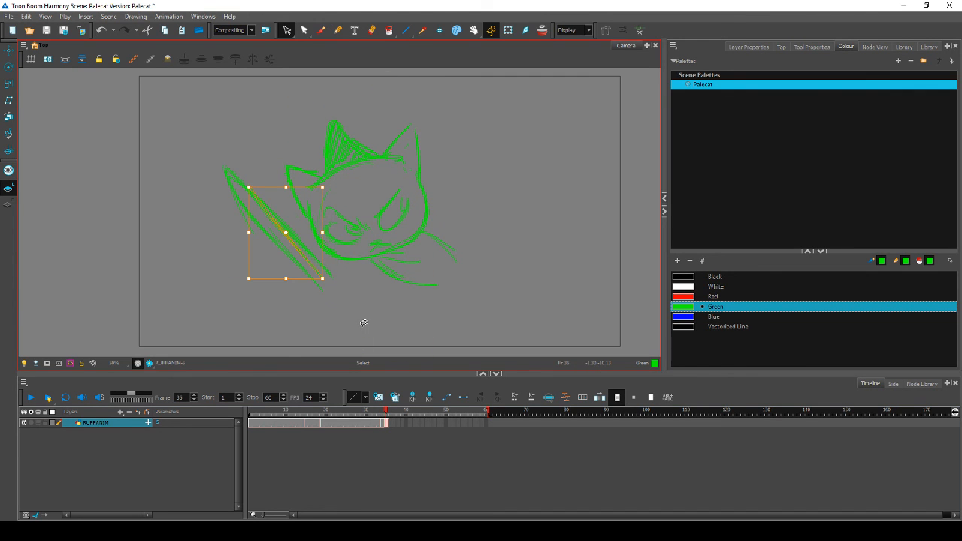
key(Delete)
click(276, 227)
key(Delete)
key(comma)
key(period)
click(250, 225)
click(231, 182)
drag(231, 181, 249, 204)
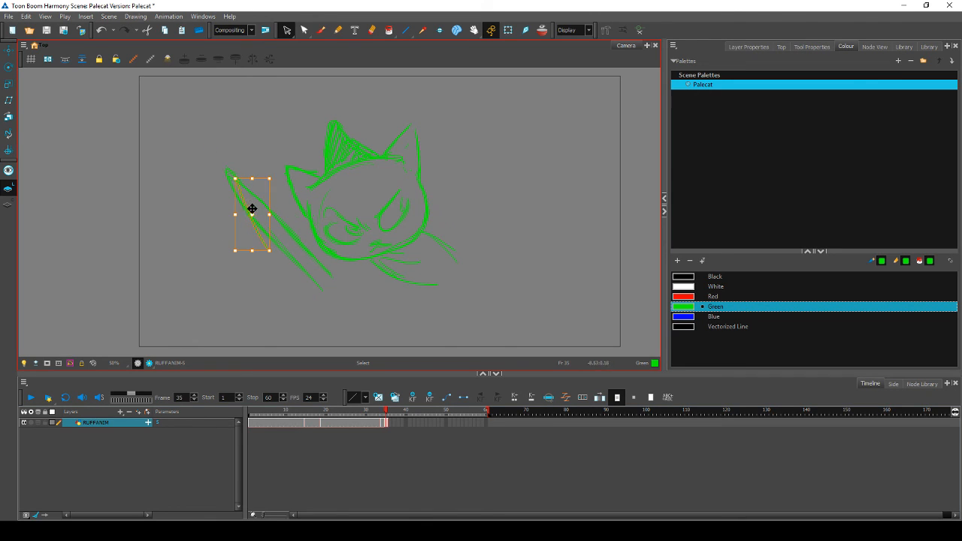
click(288, 162)
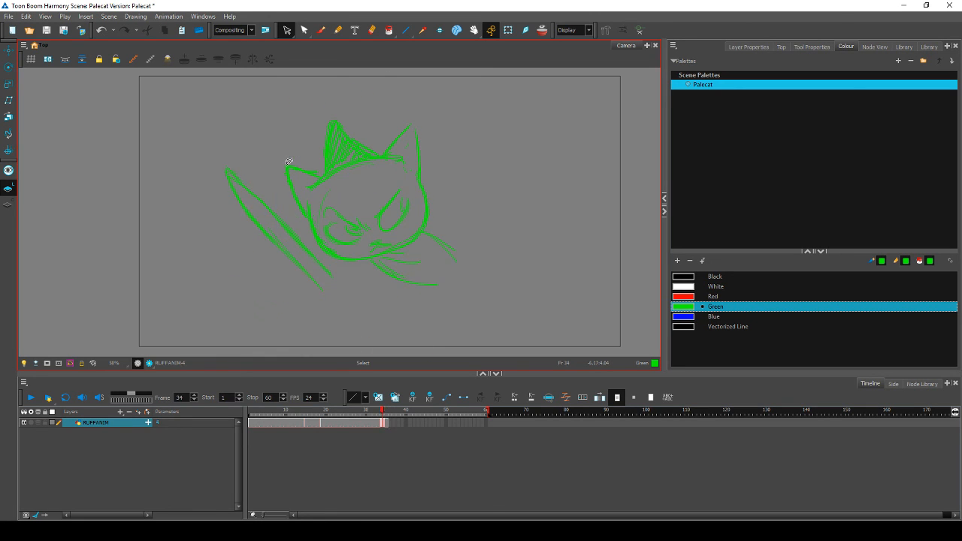
Step: Move the sword blade nearer the cat's face and shrink it slightly, comparing it with frame 34
click(232, 208)
drag(293, 165, 280, 169)
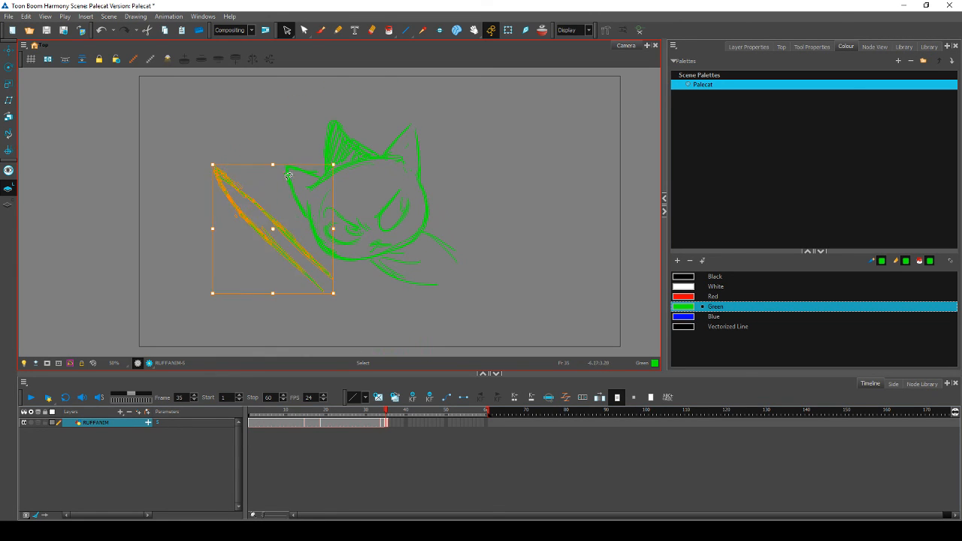
drag(289, 233, 302, 237)
click(303, 237)
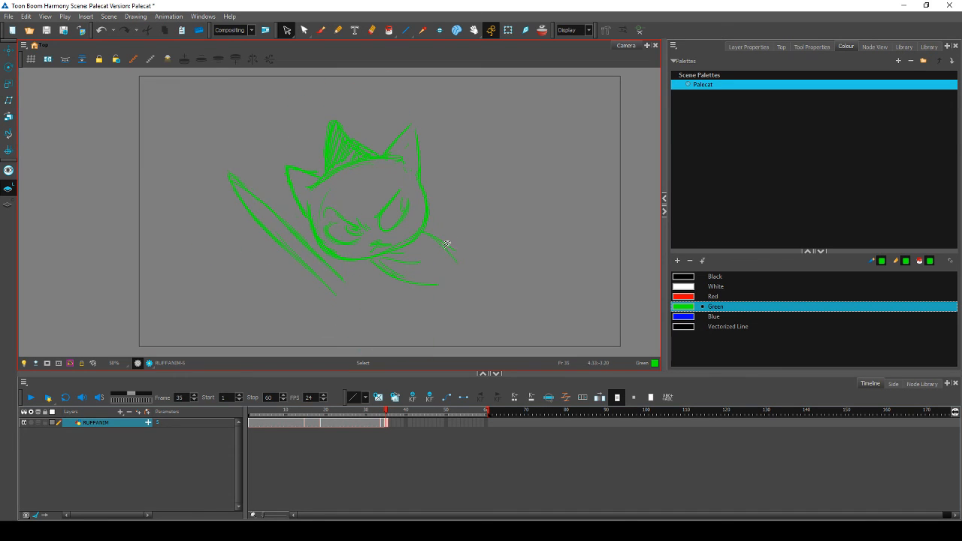
click(225, 175)
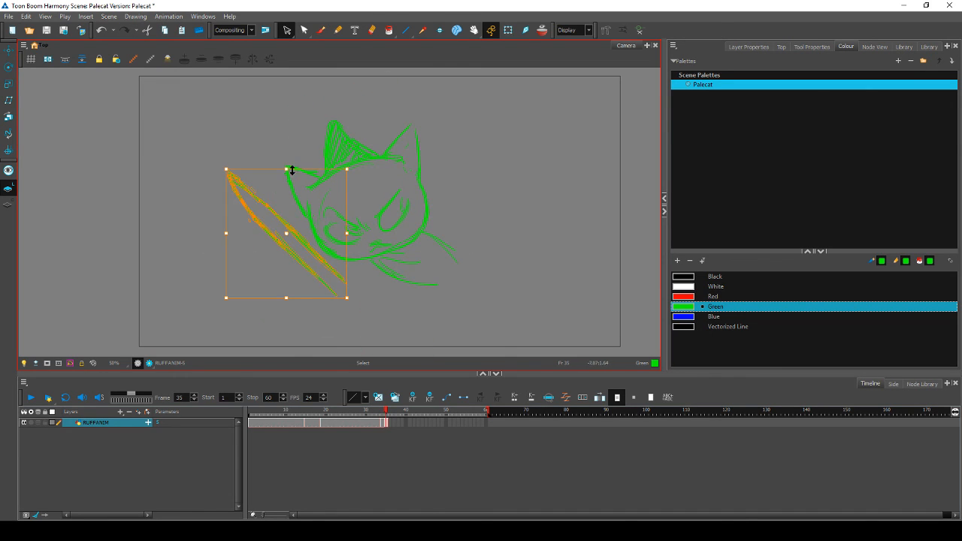
drag(347, 298, 340, 283)
drag(308, 242, 312, 254)
click(432, 238)
key(comma)
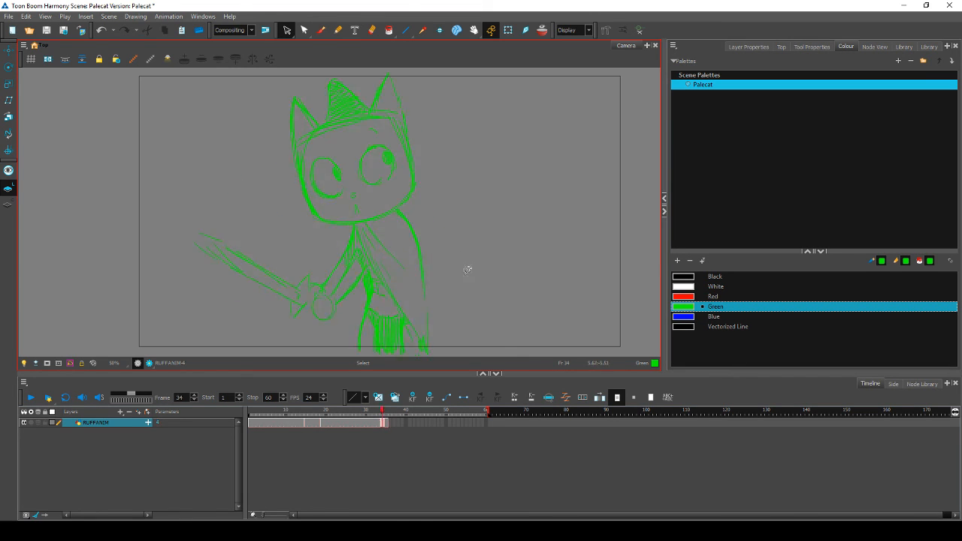
key(period)
Step: Rotate the sword blade to a flatter angle and move it up and away from the face
mouse_move(279, 219)
mouse_down()
mouse_move(219, 219)
mouse_move(276, 198)
mouse_up()
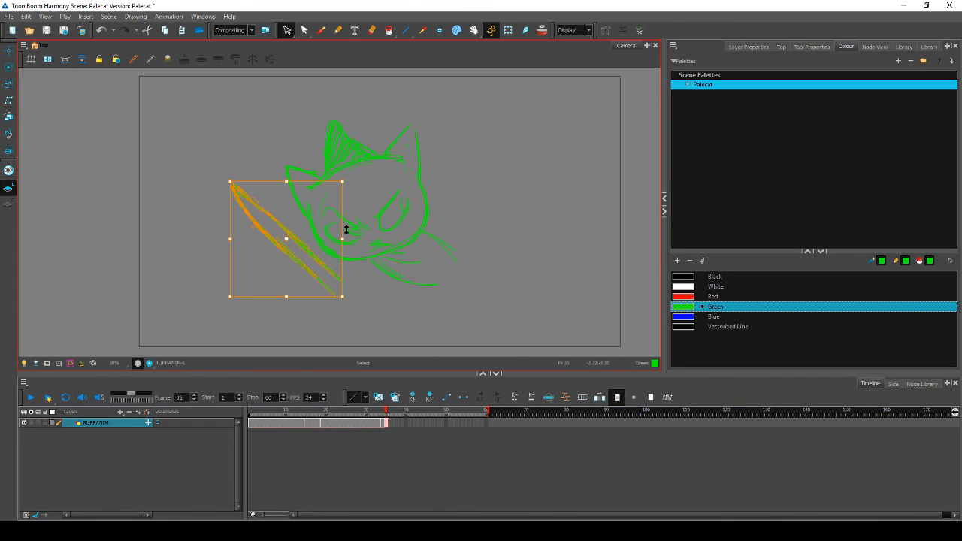
mouse_move(347, 177)
mouse_down()
mouse_move(339, 178)
mouse_move(348, 191)
mouse_up()
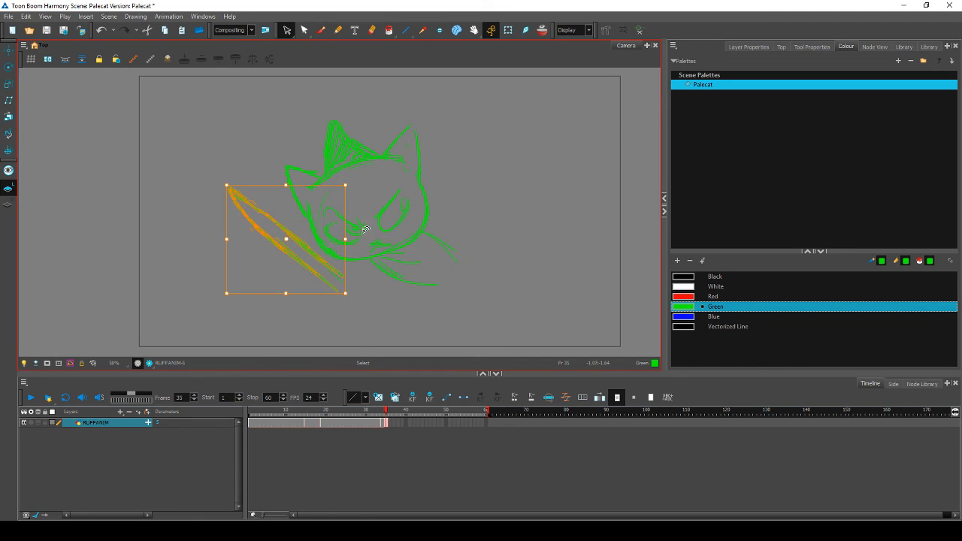
click(367, 230)
key(comma)
key(period)
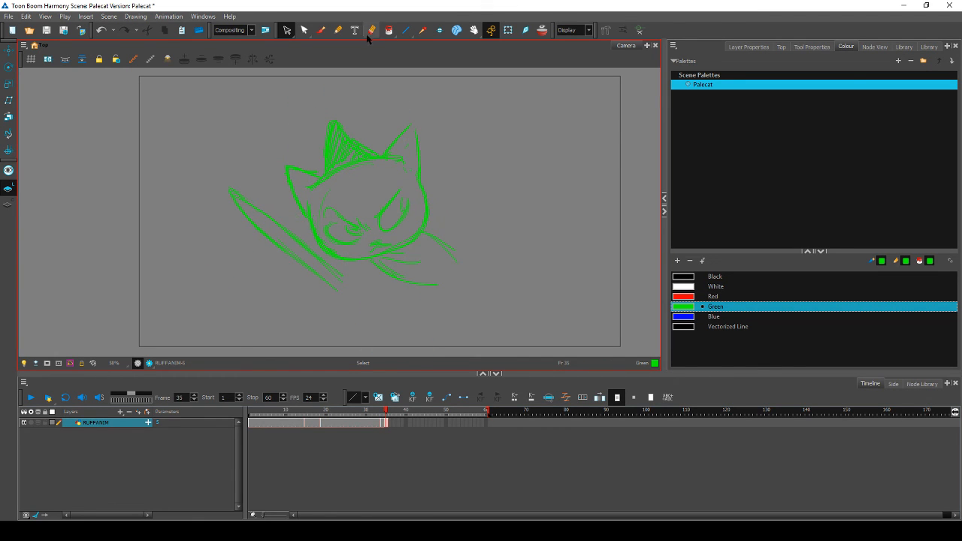
mouse_move(279, 209)
mouse_down()
mouse_move(279, 270)
mouse_move(287, 214)
mouse_move(244, 235)
mouse_move(293, 244)
mouse_move(224, 200)
mouse_move(310, 270)
mouse_move(259, 192)
mouse_move(294, 238)
mouse_up()
click(299, 229)
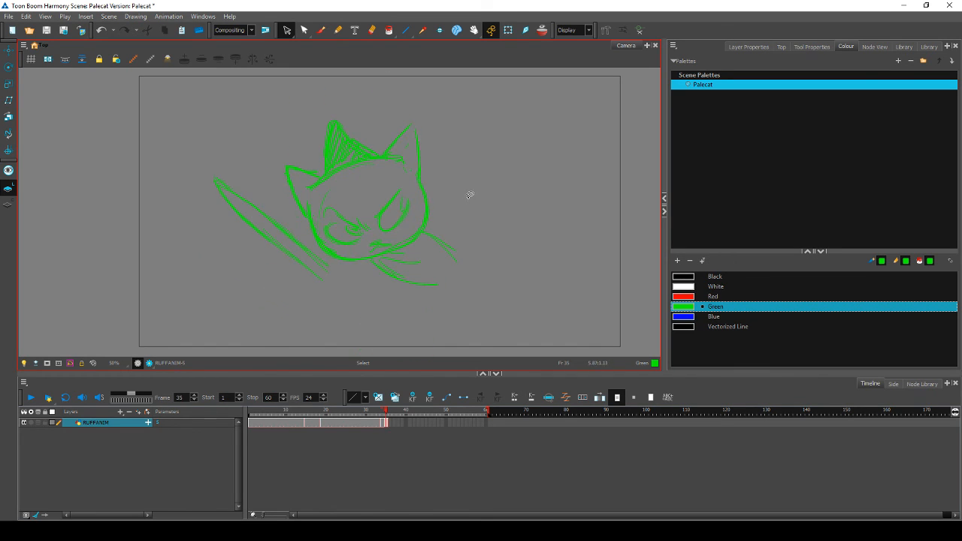
Step: Sketch a crossguard at the lower end of the sword blade, using frame 34 as reference
click(322, 31)
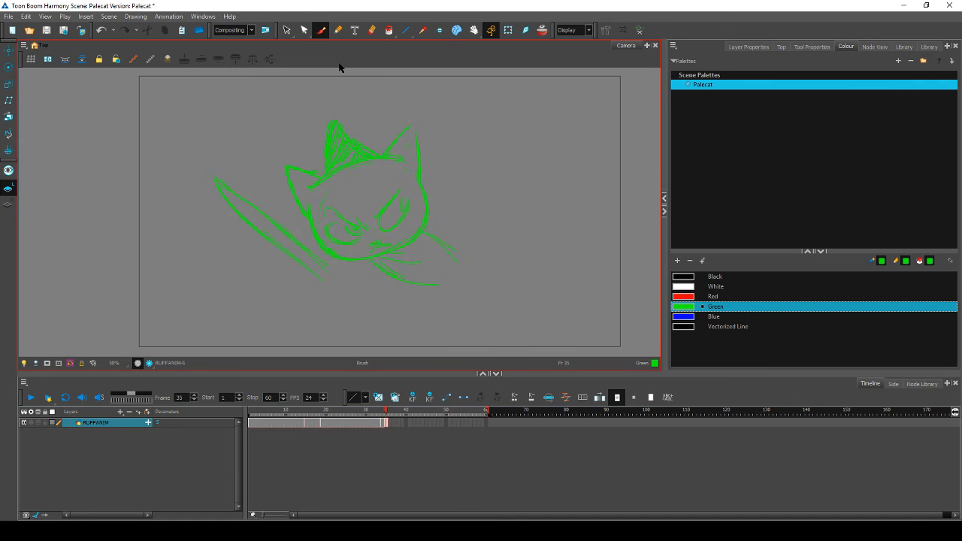
key(comma)
key(period)
Step: Select the sword with its crossguard, rotate it more upright and raise it beside the head
click(287, 31)
mouse_move(284, 215)
mouse_down()
mouse_move(338, 293)
mouse_move(259, 165)
mouse_up()
drag(346, 170, 346, 191)
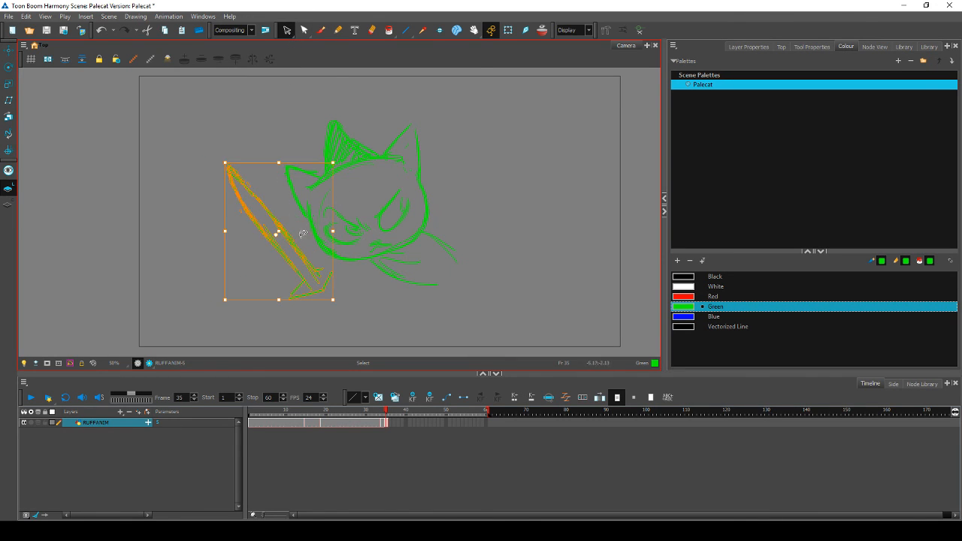
drag(299, 249, 280, 238)
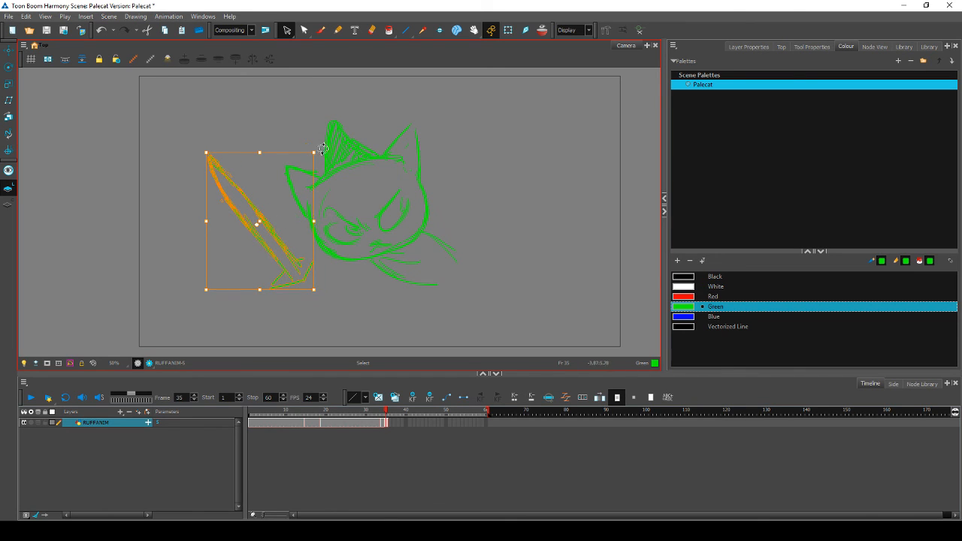
drag(321, 150, 332, 161)
drag(273, 240, 269, 221)
key(.)
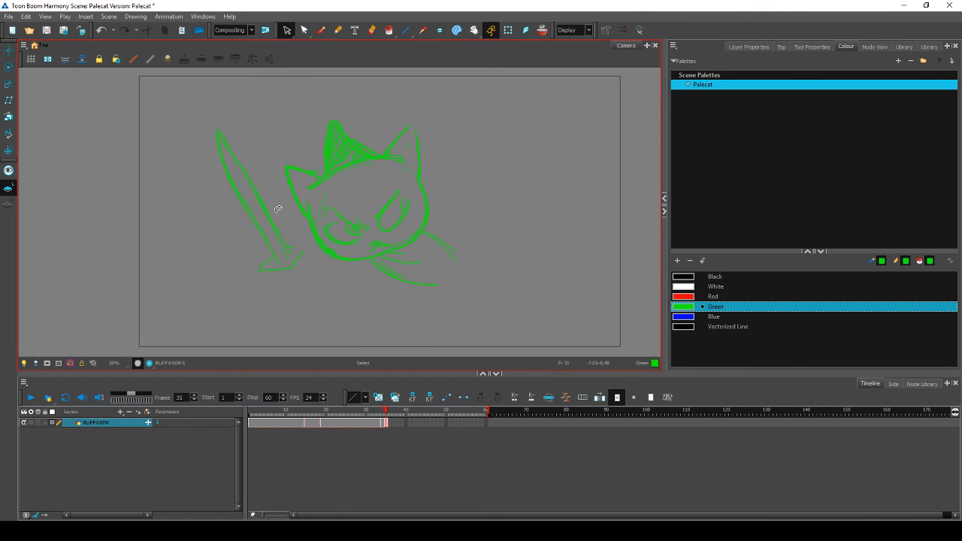
Step: Sketch the sword's grip and the rounded hand holding it below the crossguard
click(321, 31)
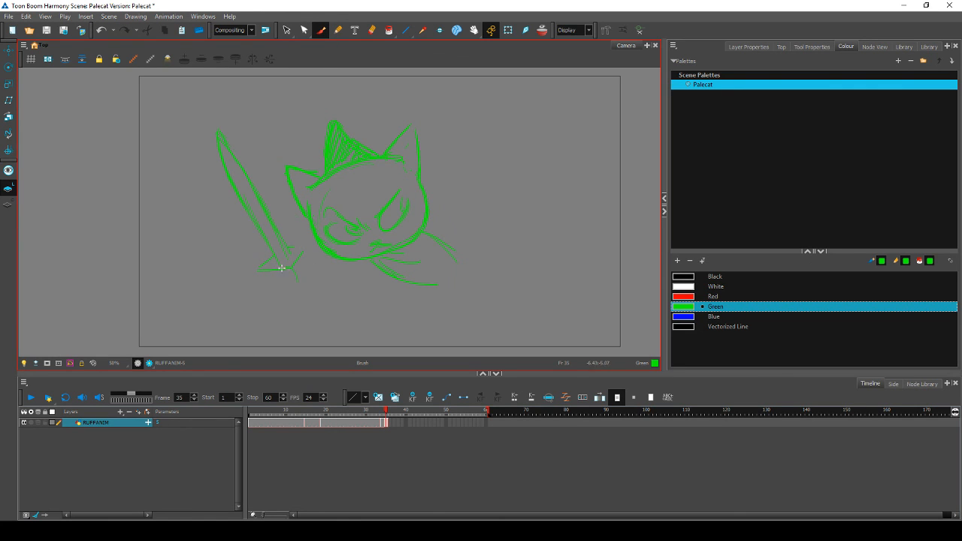
drag(293, 268, 292, 298)
key(.)
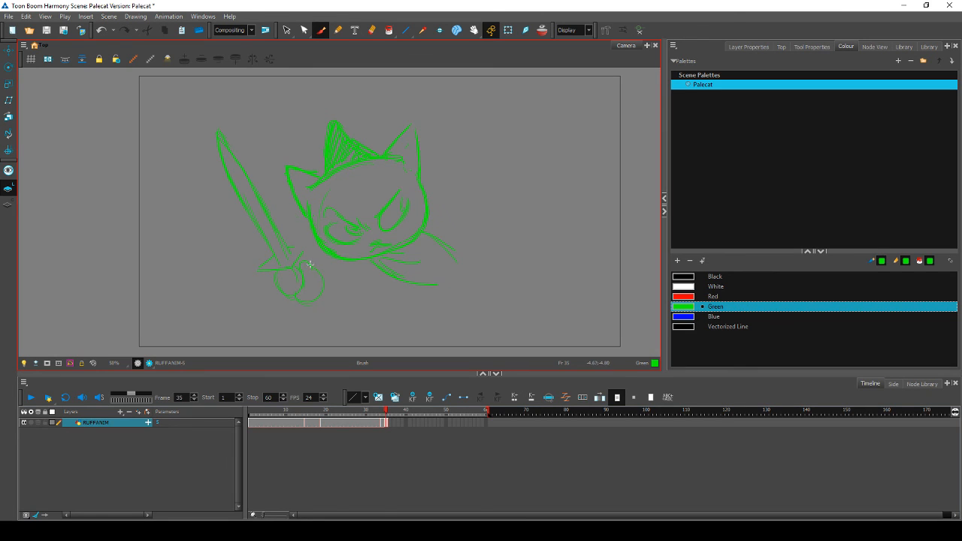
Step: Sketch the sword arm from the hand back to the shoulder under the chin, checking it against frame 34
key(.)
key(.)
key(.)
drag(334, 288, 356, 272)
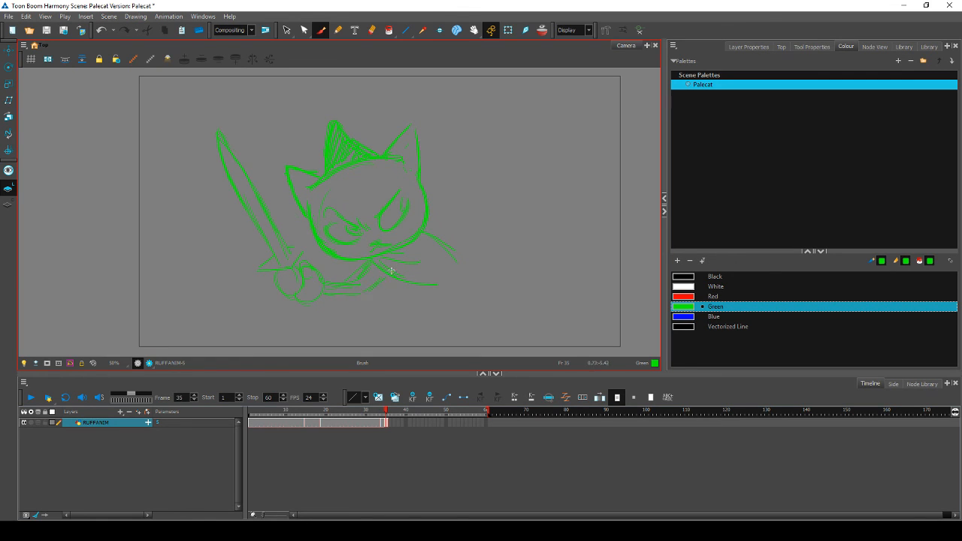
key(comma)
key(period)
drag(325, 273, 348, 261)
key(comma)
key(period)
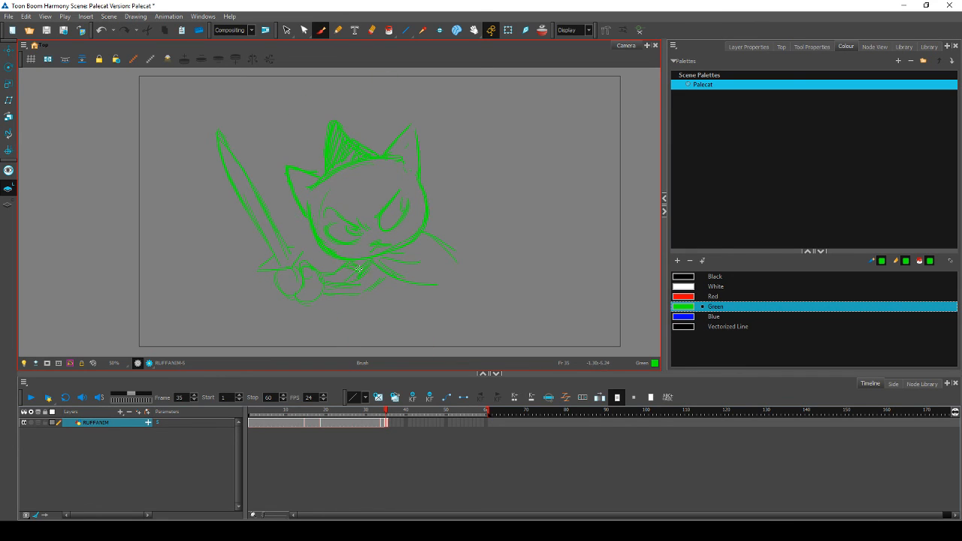
key(comma)
key(period)
key(comma)
key(period)
Step: Select the hand and arm drawing and squash it narrower toward the body
click(286, 30)
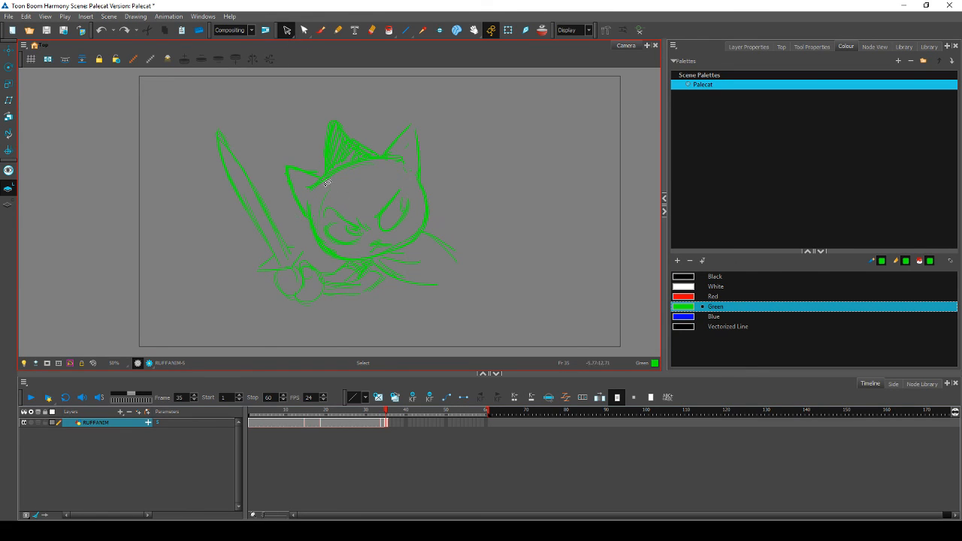
mouse_move(373, 292)
mouse_down()
mouse_move(319, 258)
mouse_move(268, 297)
mouse_move(331, 316)
mouse_move(382, 297)
mouse_up()
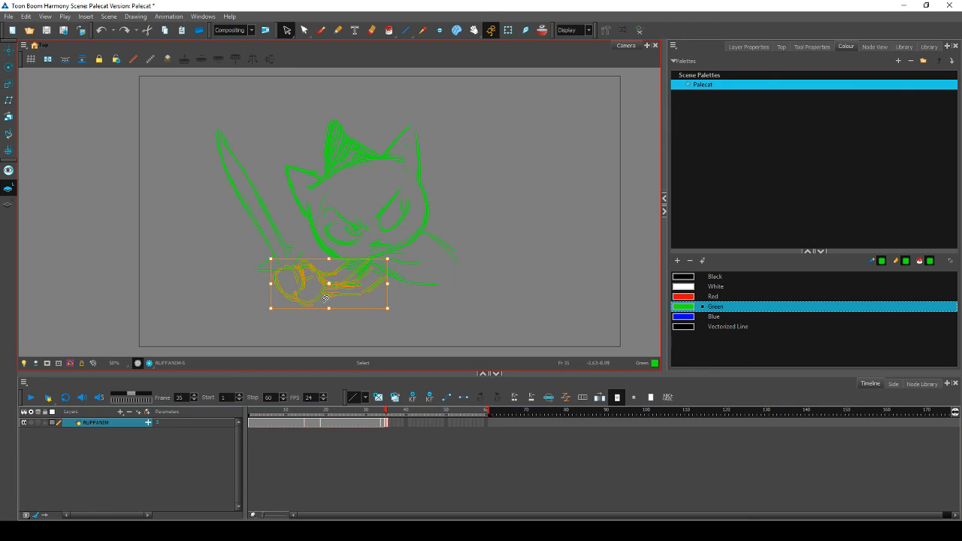
drag(268, 310, 284, 305)
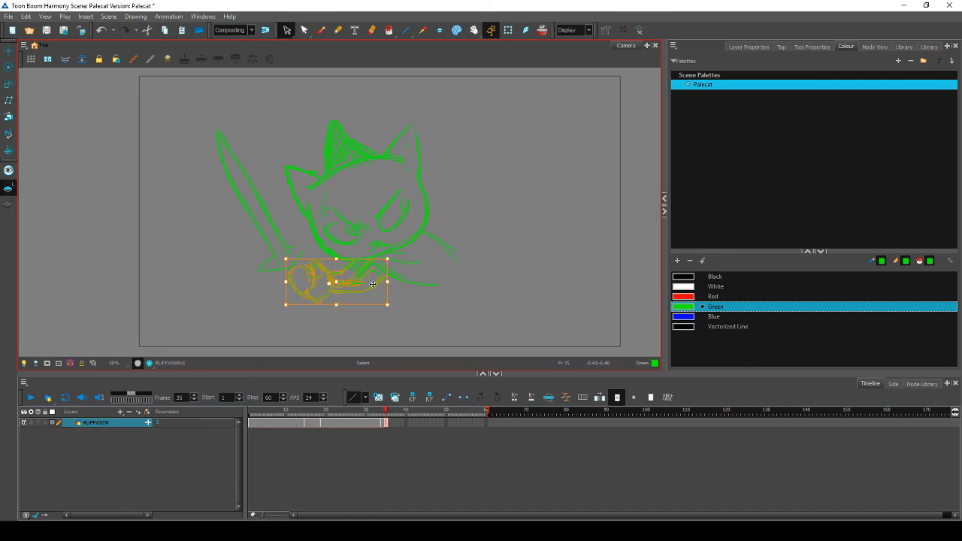
drag(387, 282, 373, 284)
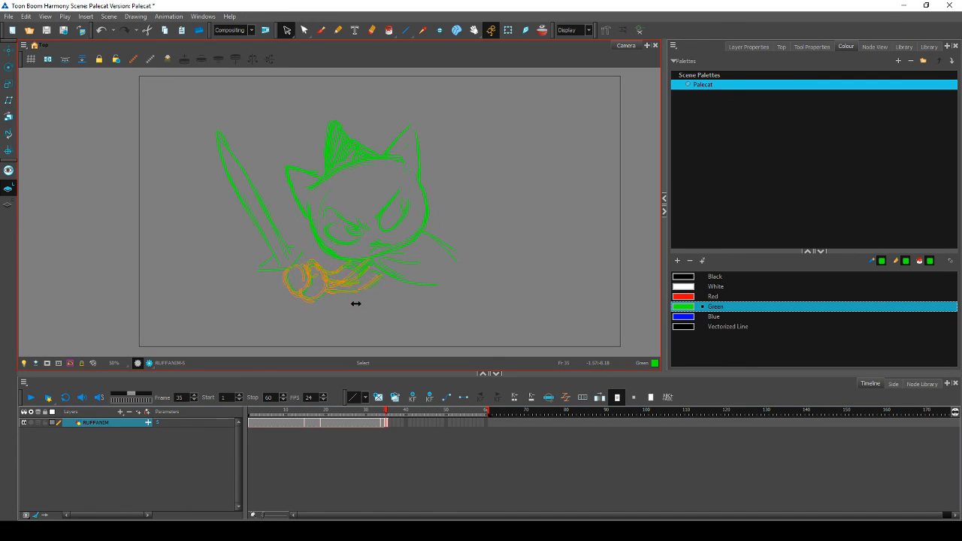
click(399, 316)
Step: Select the sword with its crossguard and shift it toward the head so it meets the hand
mouse_move(308, 247)
mouse_down()
mouse_move(262, 267)
mouse_move(246, 138)
mouse_up()
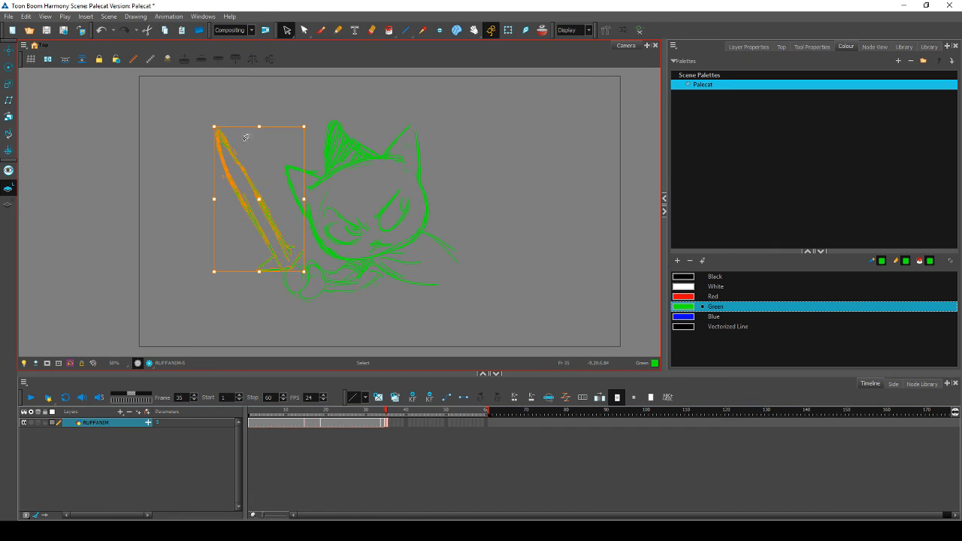
drag(249, 185, 264, 188)
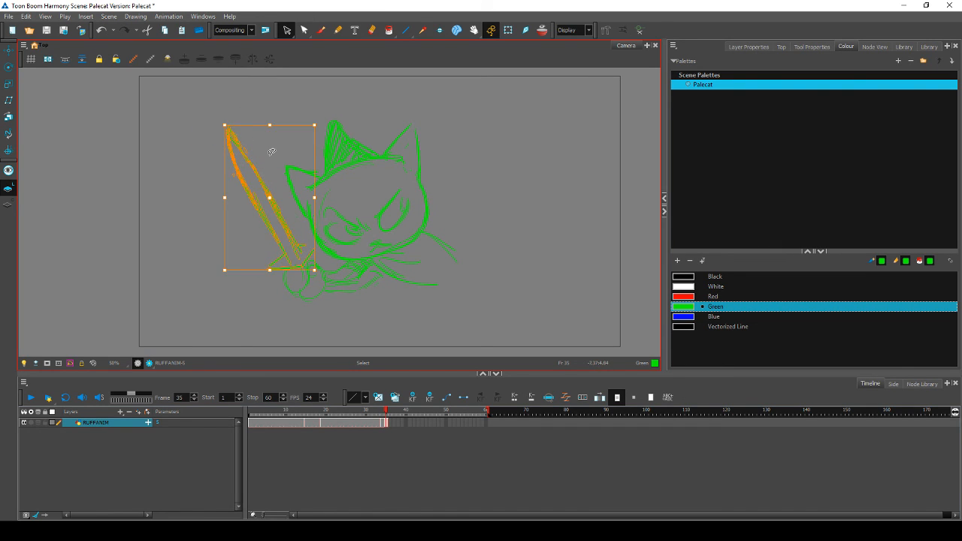
click(523, 197)
Step: Select the sword together with the hand and fine-tune its tilt beside the head, comparing against frame 34
mouse_move(310, 242)
mouse_down()
mouse_move(207, 149)
mouse_move(266, 115)
mouse_up()
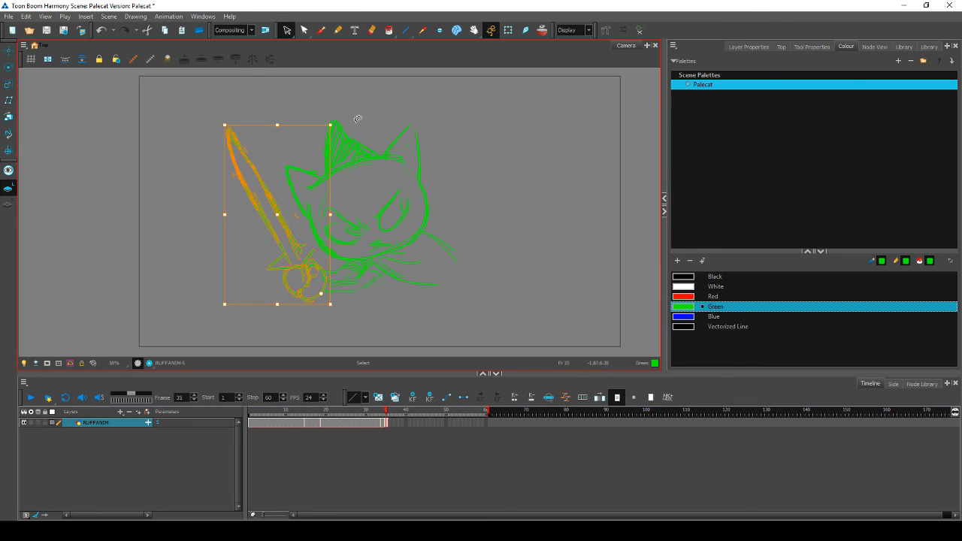
drag(332, 123, 324, 121)
click(365, 95)
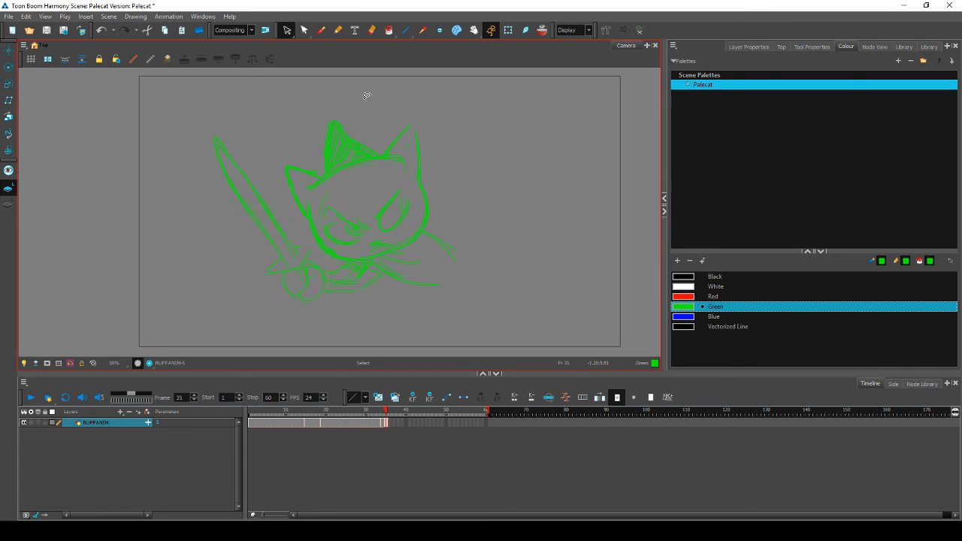
key(comma)
key(period)
mouse_move(339, 261)
mouse_down()
mouse_move(291, 309)
mouse_move(193, 141)
mouse_move(266, 127)
mouse_up()
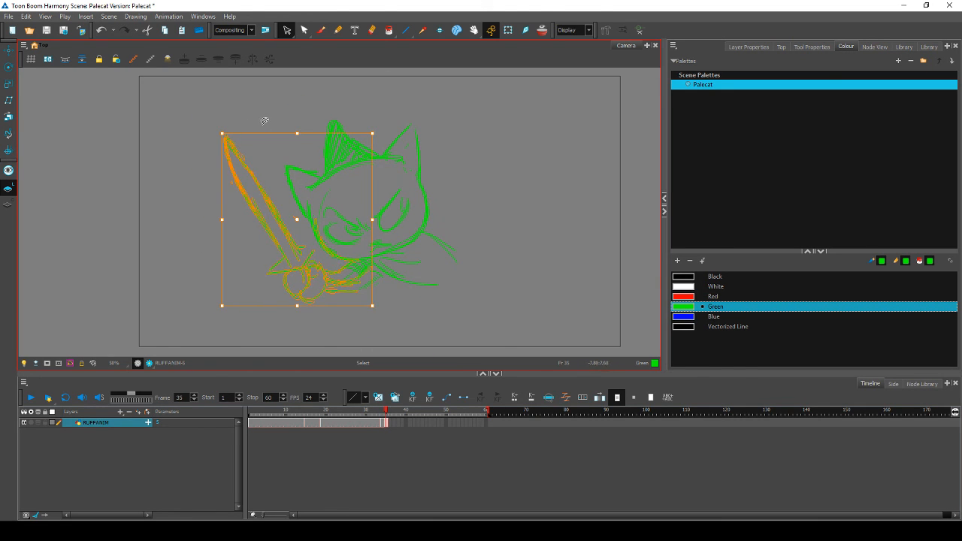
key(comma)
key(period)
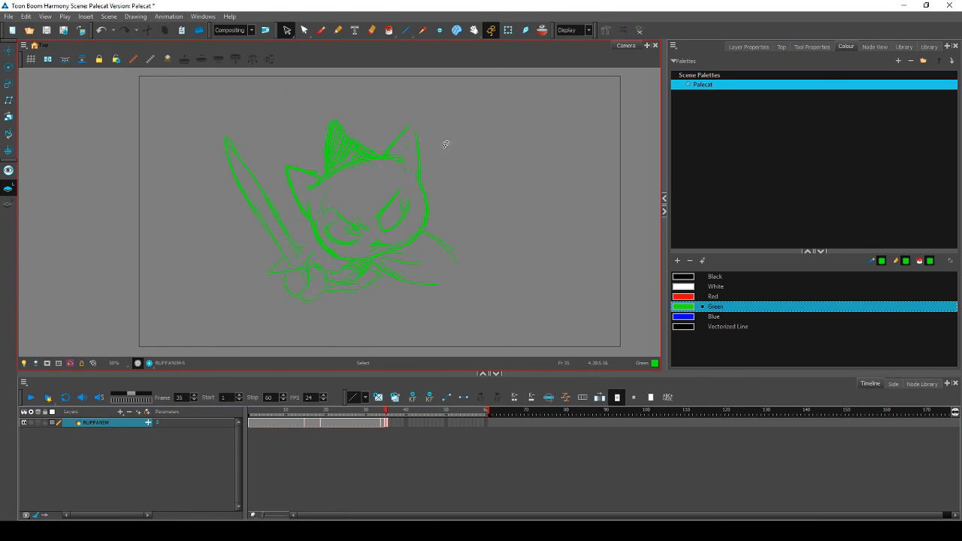
Step: Brush the cape's long outer edge, sweeping from behind the head down to the lower right of the frame
click(321, 30)
key(comma)
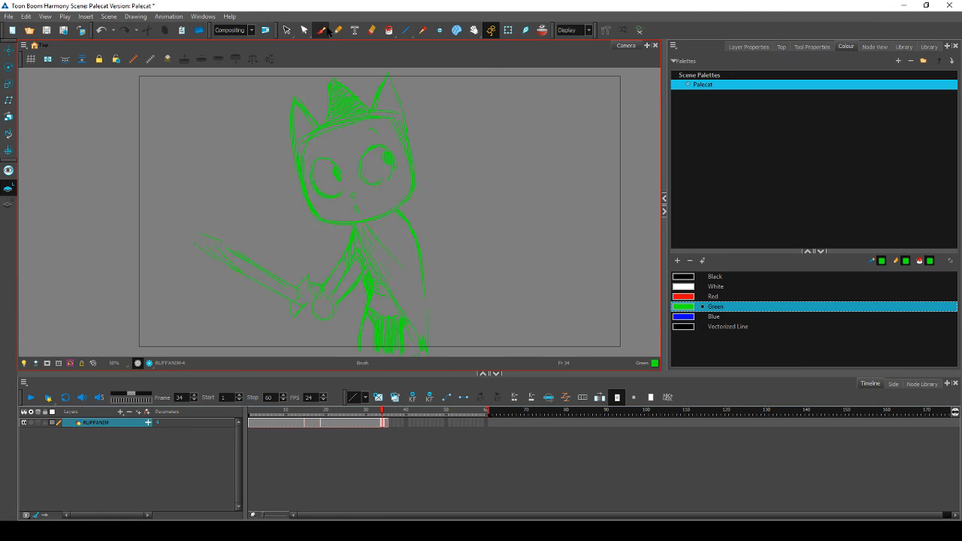
key(period)
key(comma)
key(period)
mouse_move(430, 286)
mouse_down()
mouse_move(499, 304)
mouse_move(513, 322)
mouse_up()
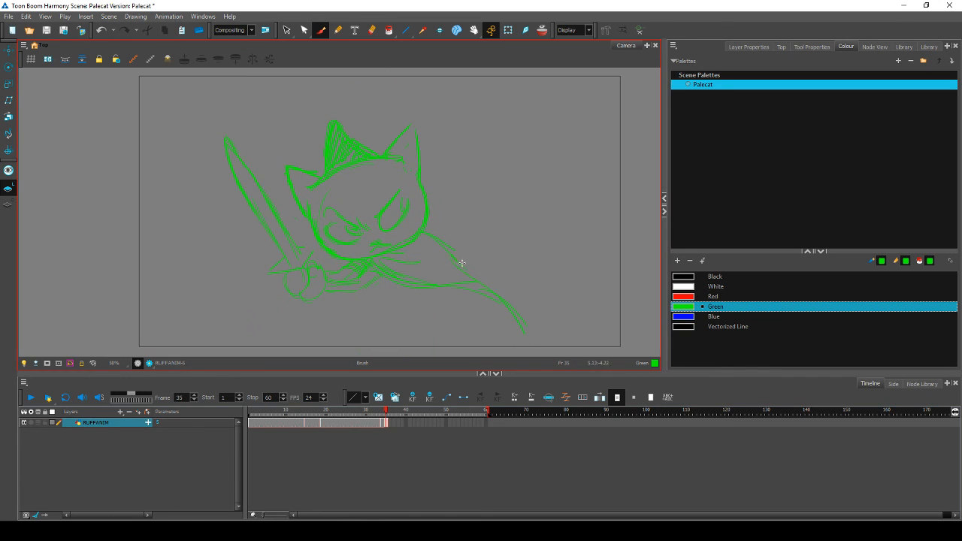
drag(462, 263, 528, 345)
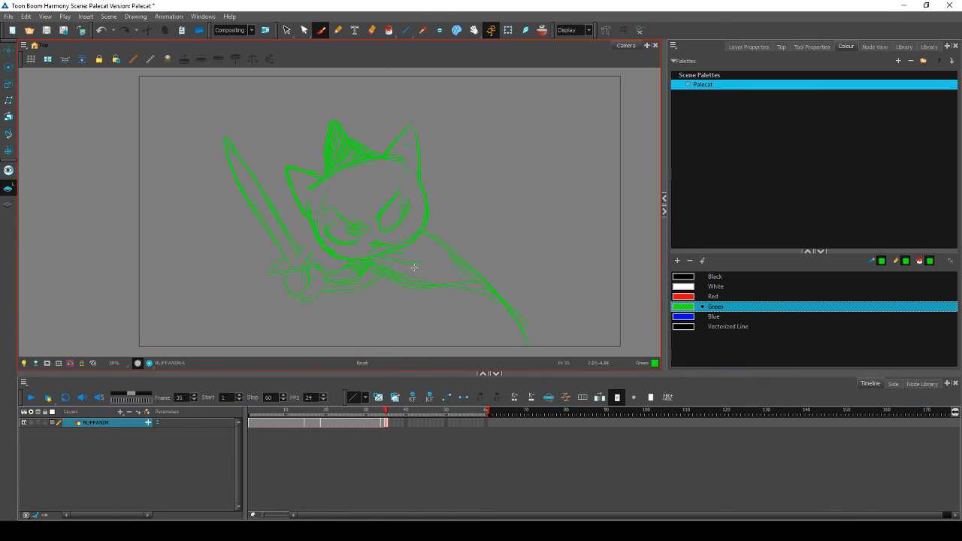
Step: Sketch the sides of the torso and the curved waistline beneath the cape, using frame 34 as reference
drag(397, 305, 434, 298)
key(comma)
key(period)
key(comma)
key(period)
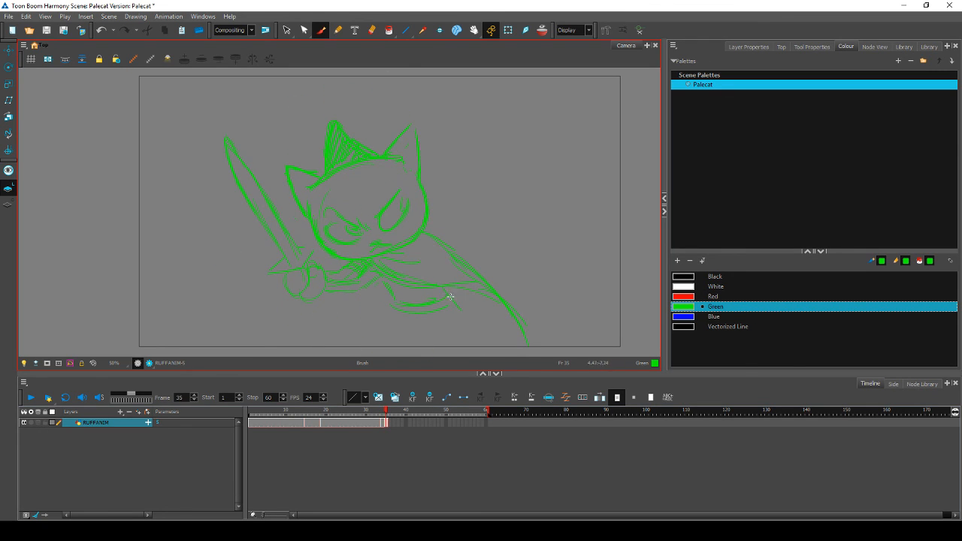
Step: Draw the lower hem of the torso and the left leg running off the bottom of the frame
key(comma)
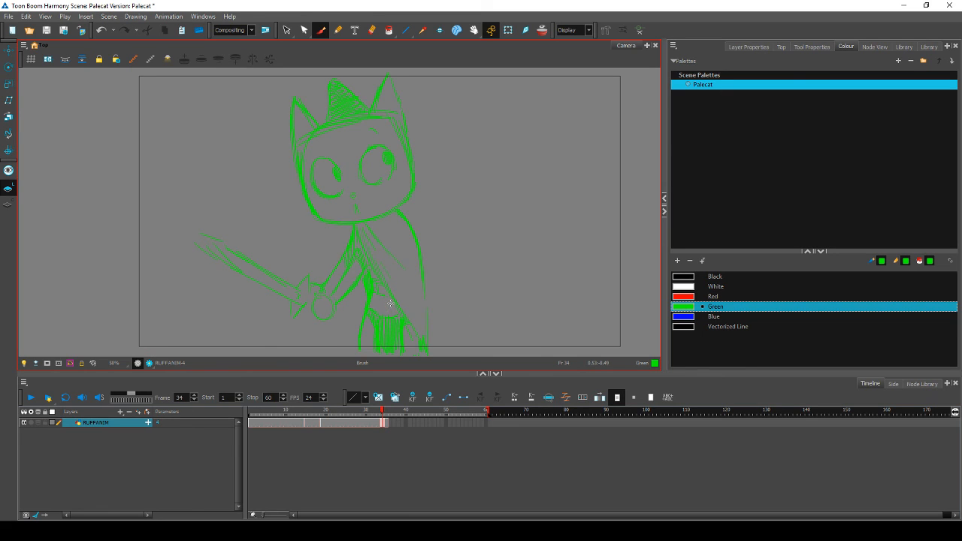
key(period)
key(comma)
key(period)
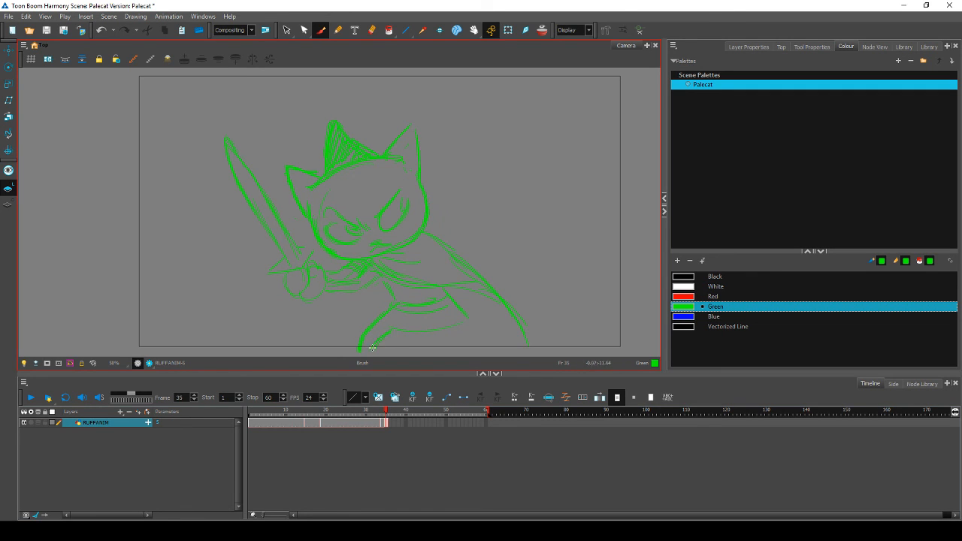
key(comma)
key(period)
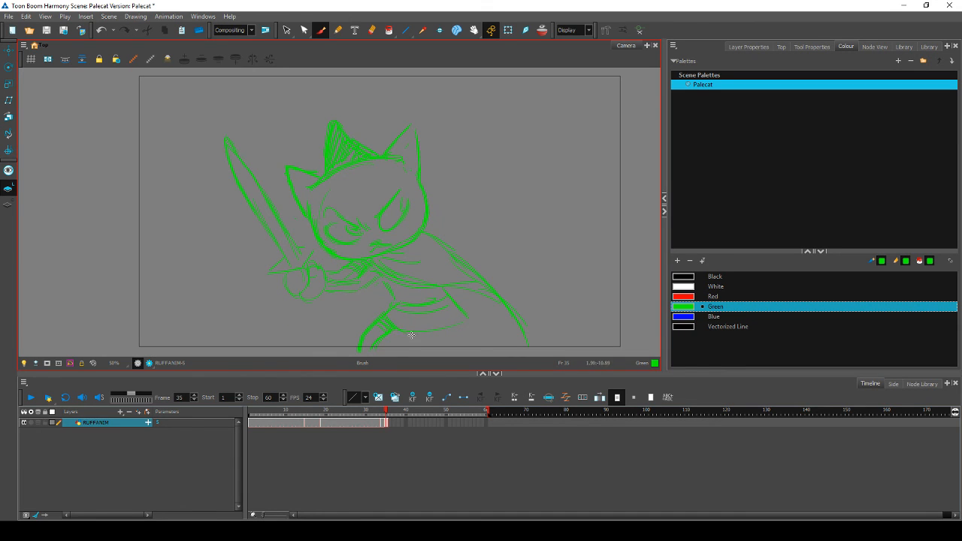
Step: Draw the right leg angling out from the hip and off the frame, comparing with frame 34
key(comma)
key(period)
key(comma)
key(period)
key(comma)
key(period)
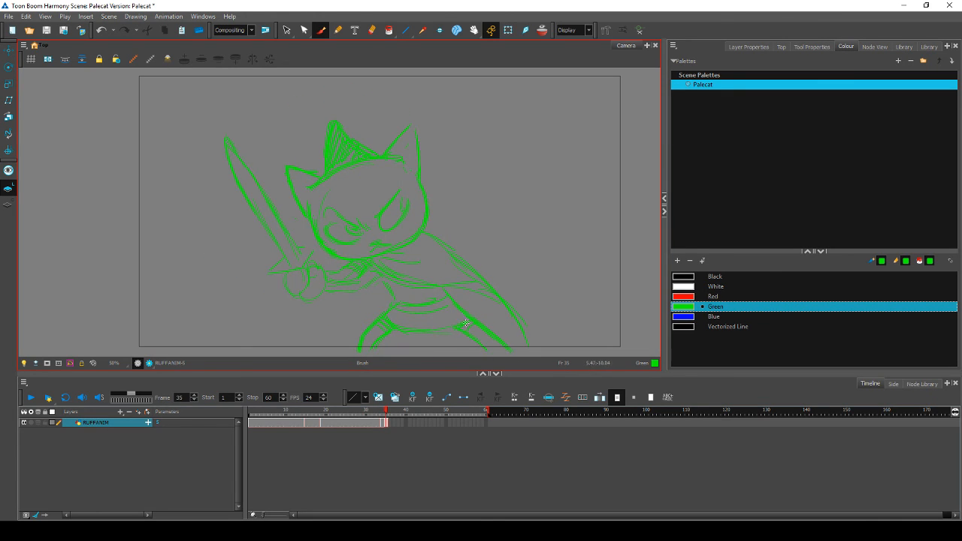
Step: Redraw the cape's outer edge as a wider curve over the shoulder and erase the old line inside it
key(comma)
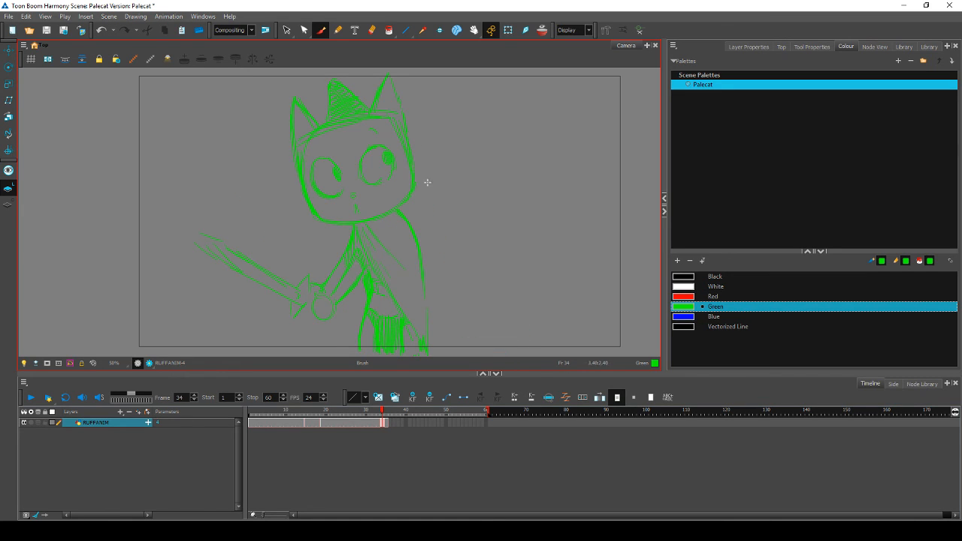
key(period)
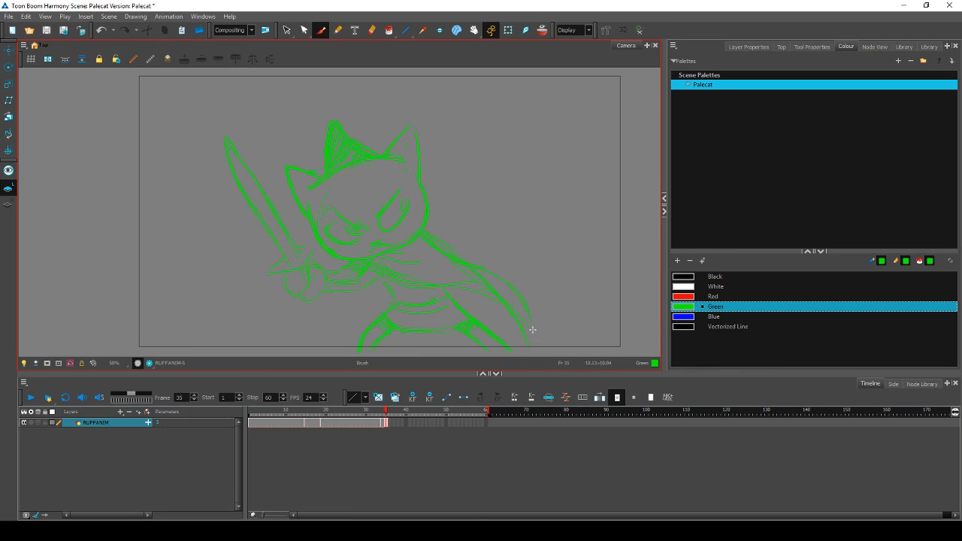
key(comma)
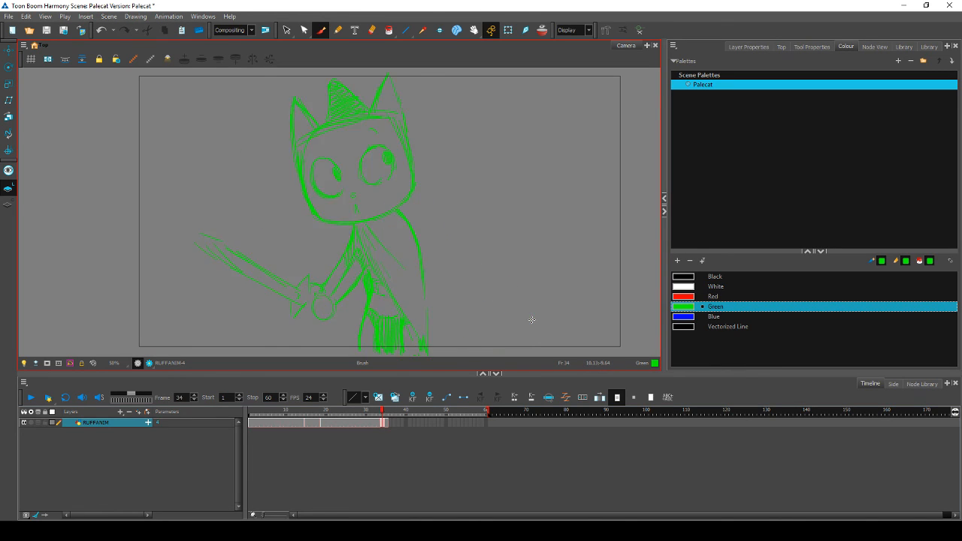
key(period)
key(alt+e)
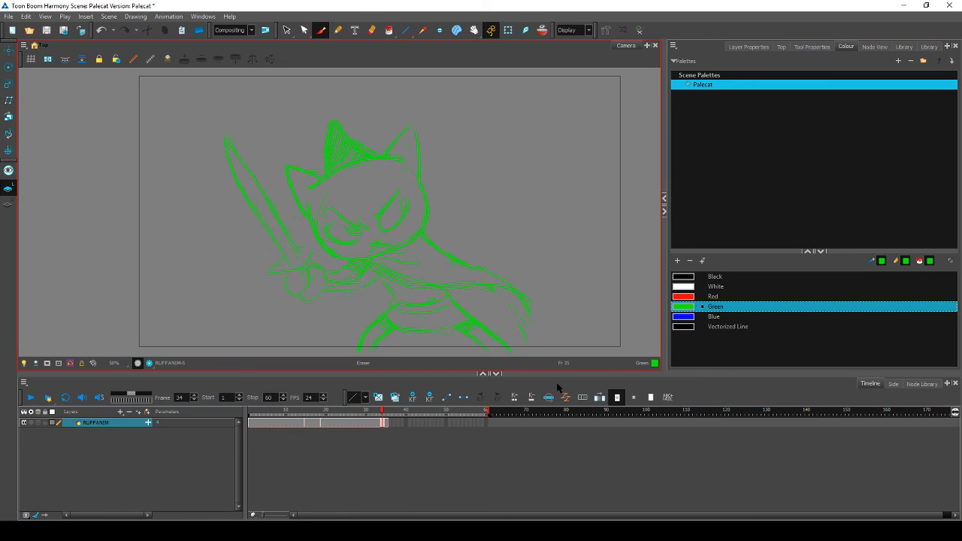
key(comma)
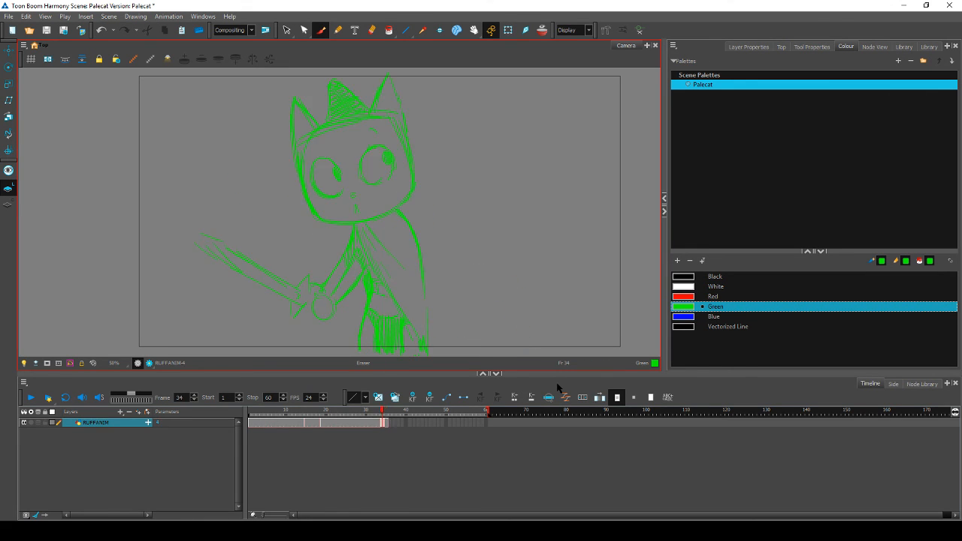
key(period)
key(comma)
key(period)
Step: Sketch and hatch the part of the cape hanging to the left of the torso
mouse_move(365, 278)
mouse_down()
mouse_move(355, 322)
mouse_move(354, 297)
mouse_move(369, 284)
mouse_move(360, 324)
mouse_move(391, 301)
mouse_up()
key(comma)
key(period)
key(comma)
key(period)
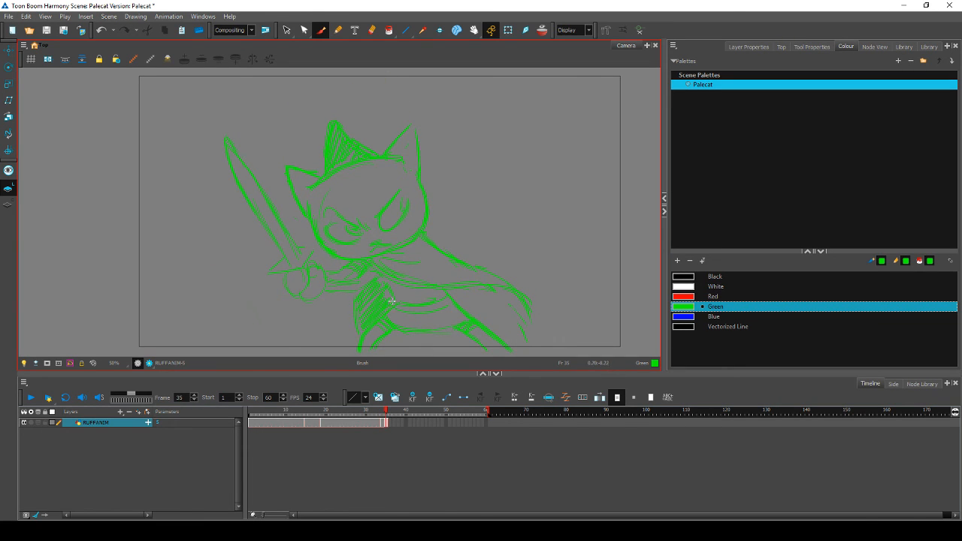
Step: Hatch the inside of the cape to the right of the torso and erase the stray lines along its outer edge
key(comma)
key(period)
key(comma)
key(period)
mouse_move(448, 293)
mouse_down()
mouse_move(472, 285)
mouse_move(475, 313)
mouse_move(489, 295)
mouse_move(496, 327)
mouse_move(507, 292)
mouse_move(527, 344)
mouse_up()
key(comma)
key(period)
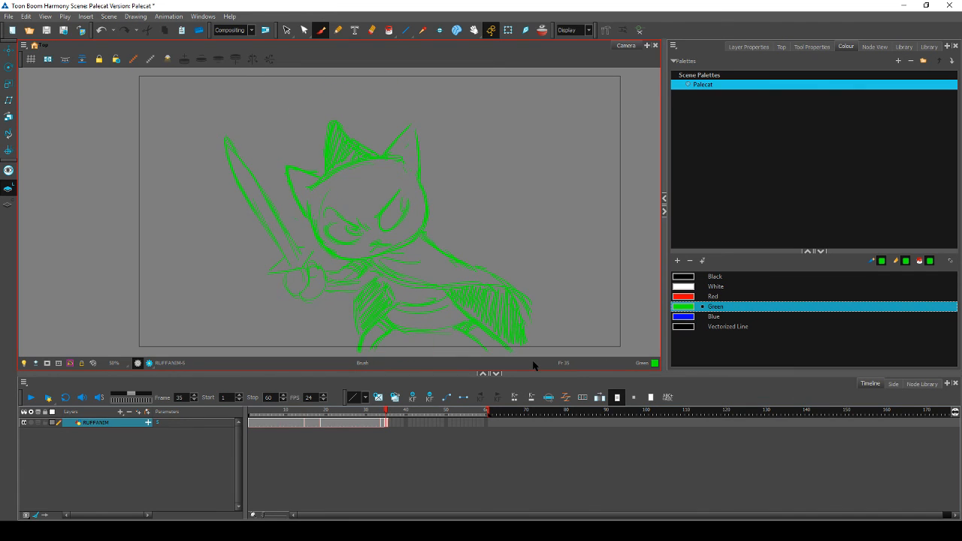
drag(505, 280, 530, 315)
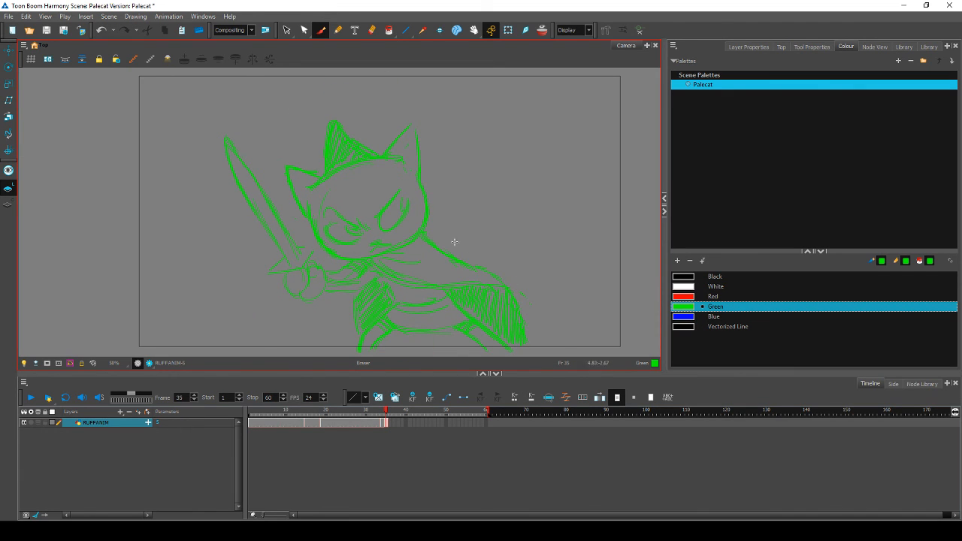
Step: Hatch the area between the legs below the torso hem with the brush
key(alt+b)
mouse_move(389, 333)
mouse_down()
mouse_move(431, 332)
mouse_move(420, 344)
mouse_move(452, 335)
mouse_up()
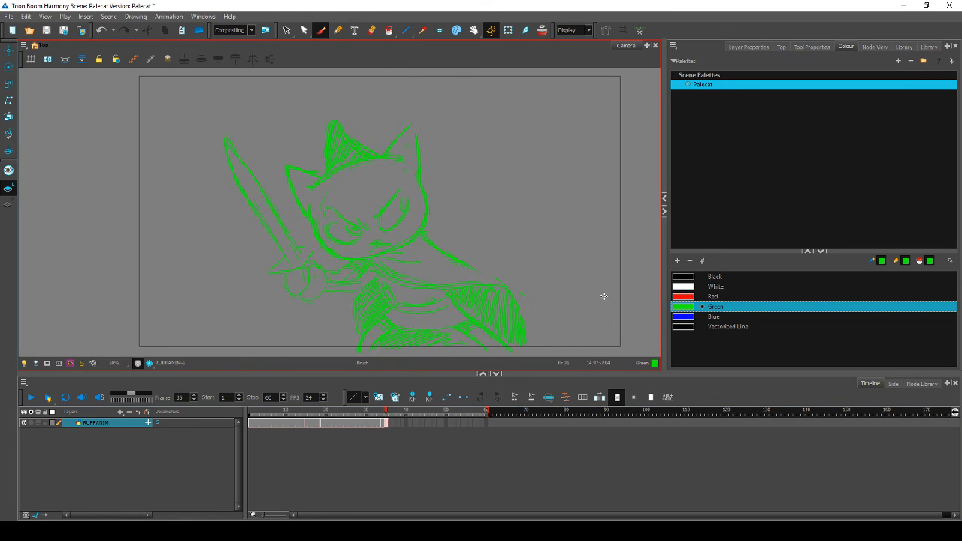
key(comma)
key(period)
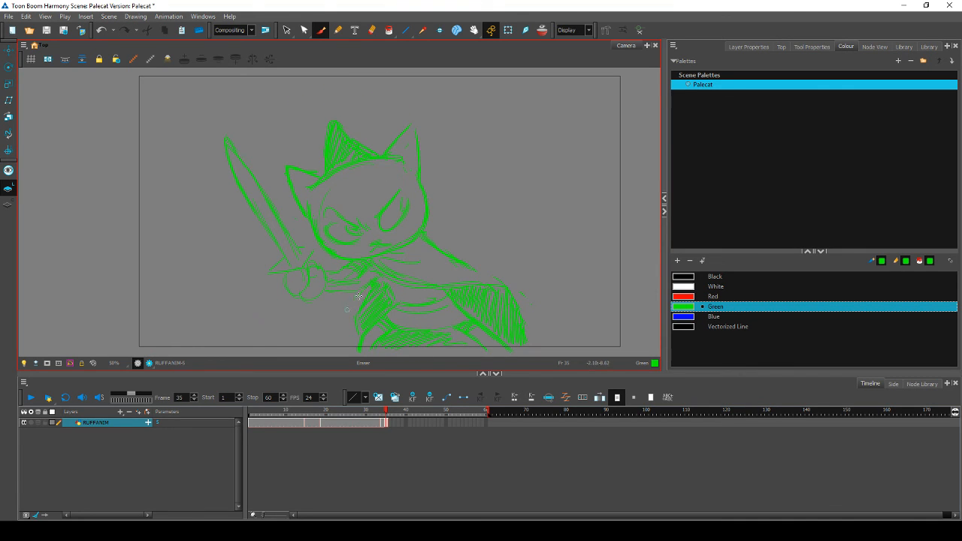
Step: Clean up the cape's left edge and reshape its lower right corner into a point, checking frame 34
key(comma)
key(period)
key(comma)
key(period)
key(comma)
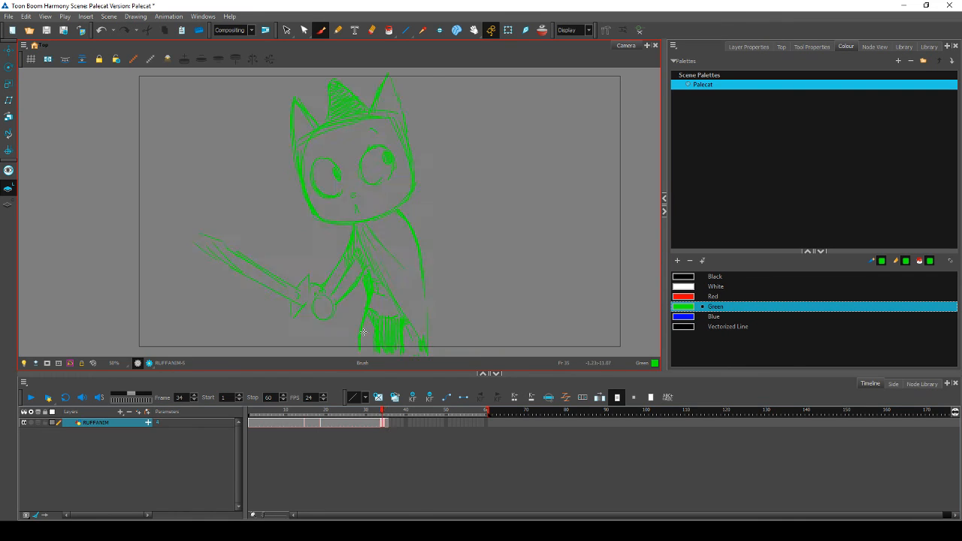
key(period)
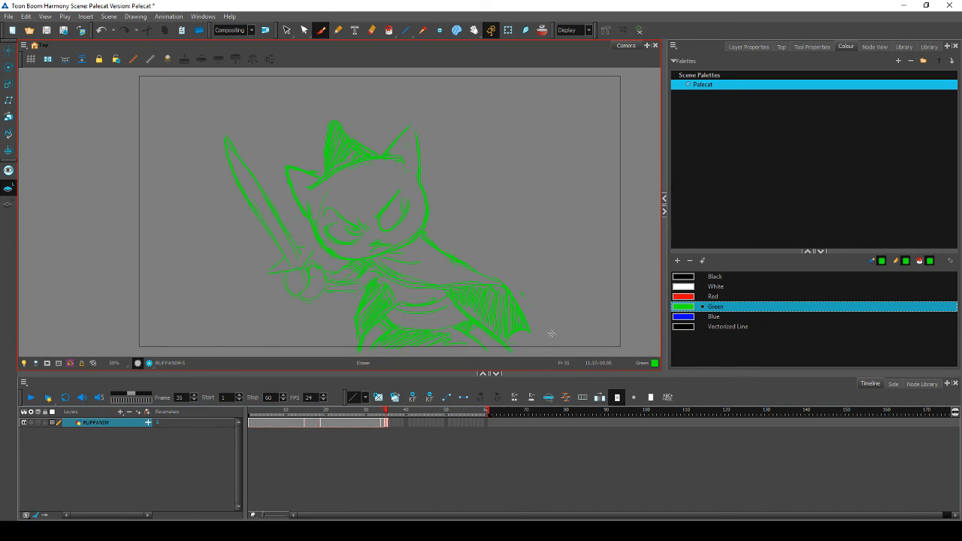
Step: Darken the hatching and outline of the cape's left part, tidying its edge and comparing with frame 34
key(comma)
key(period)
key(comma)
key(period)
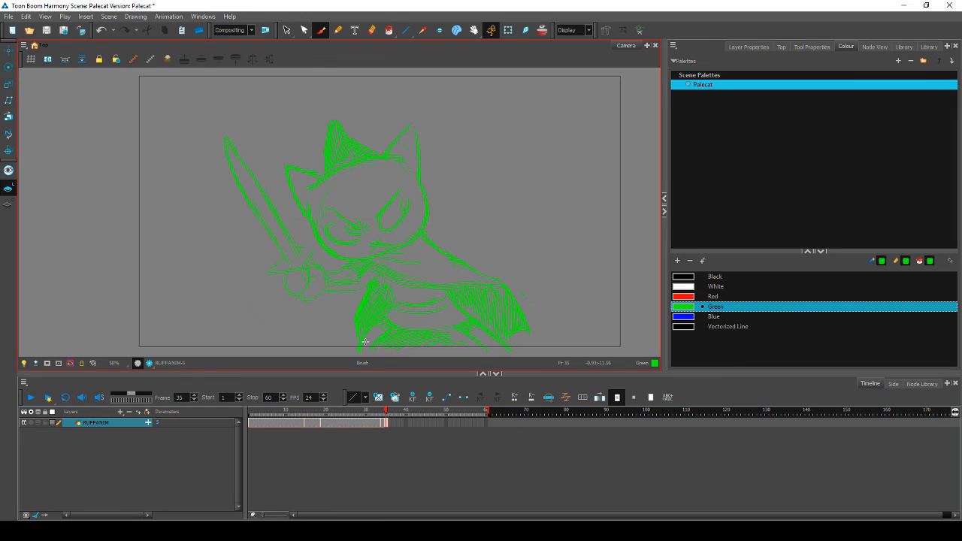
key(alt+e)
key(alt+b)
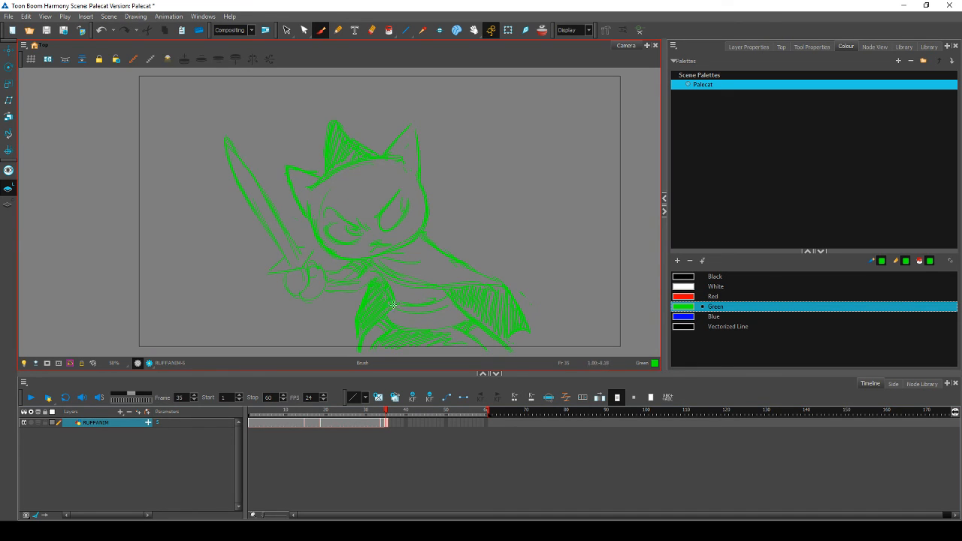
key(comma)
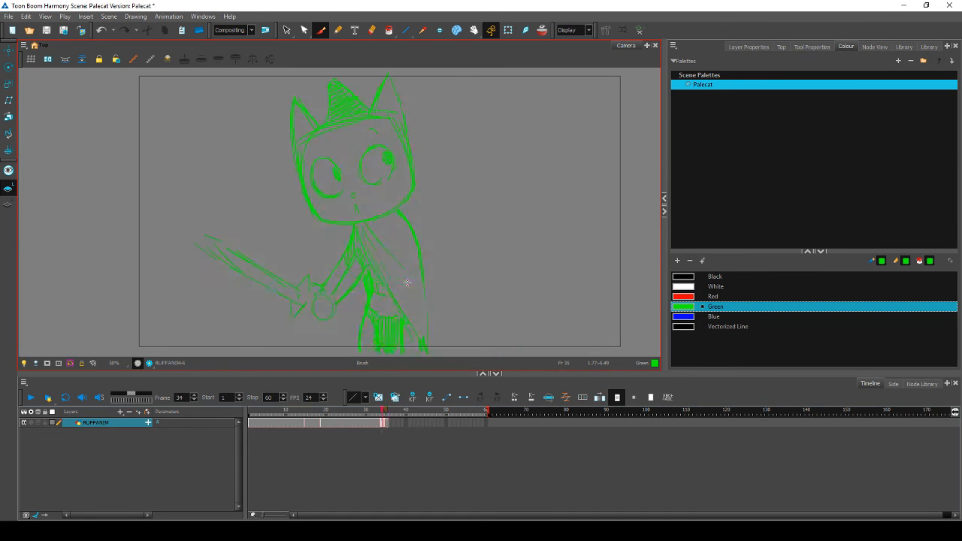
Step: Flip between frames 34 and 35 to compare the two cat poses
key(period)
key(comma)
key(period)
key(comma)
key(period)
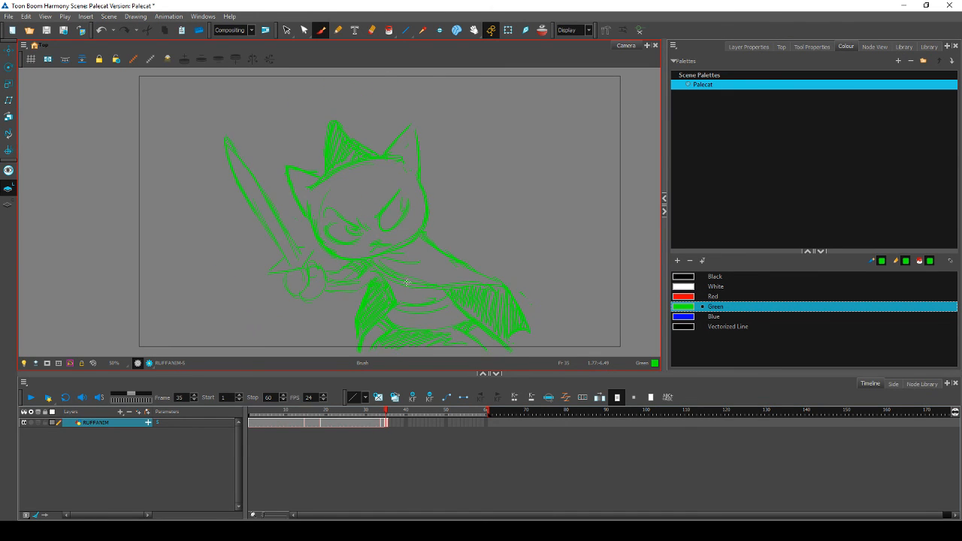
key(comma)
key(period)
key(comma)
key(period)
key(comma)
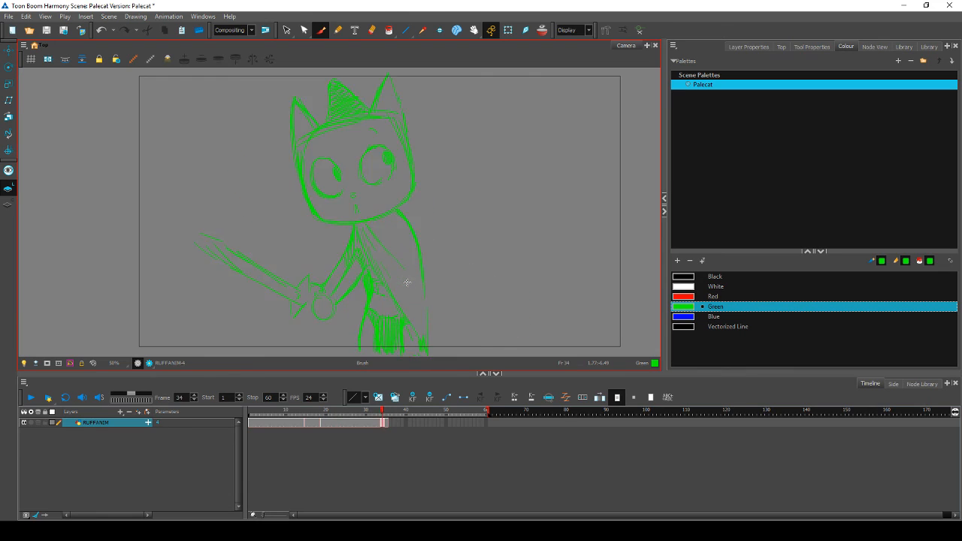
key(period)
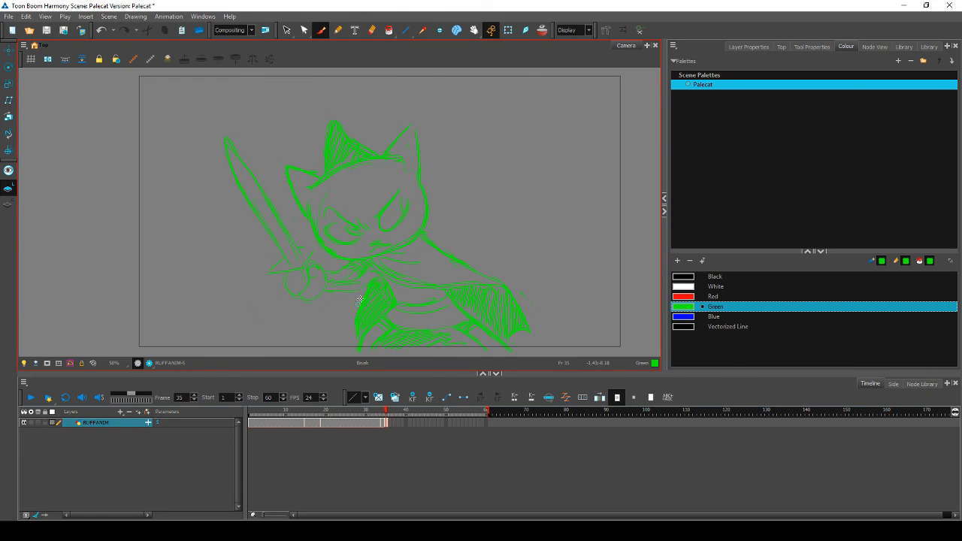
Step: Trim the outer edge of the cape's left part inward and touch up its lower right corner, checking frame 34
key(alt+e)
key(alt+b)
key(alt+b)
drag(524, 330, 508, 337)
key(comma)
key(period)
key(alt+e)
key(alt+b)
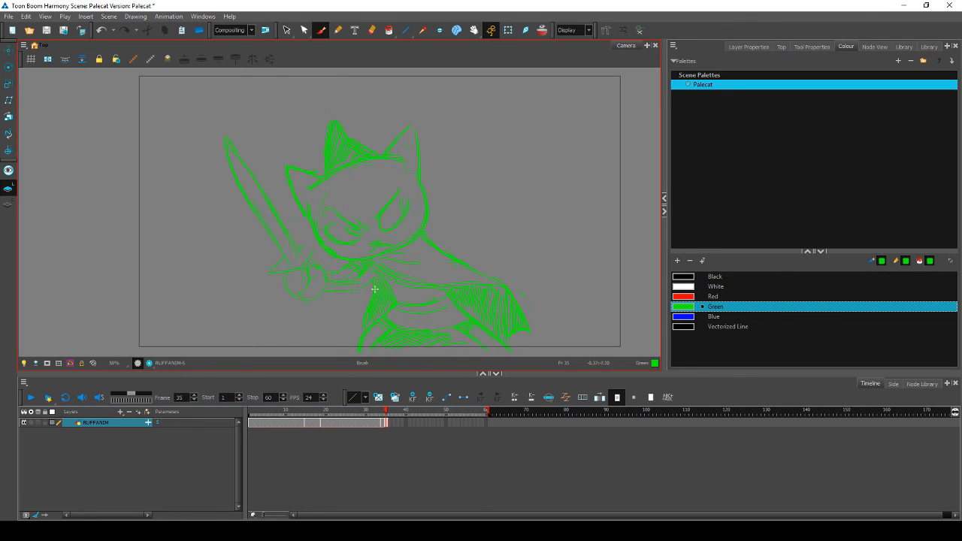
key(comma)
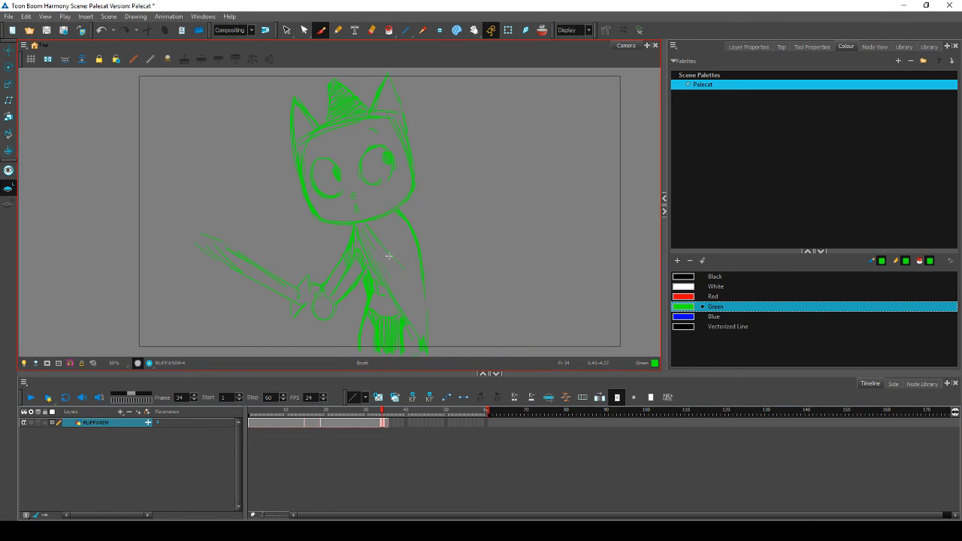
key(period)
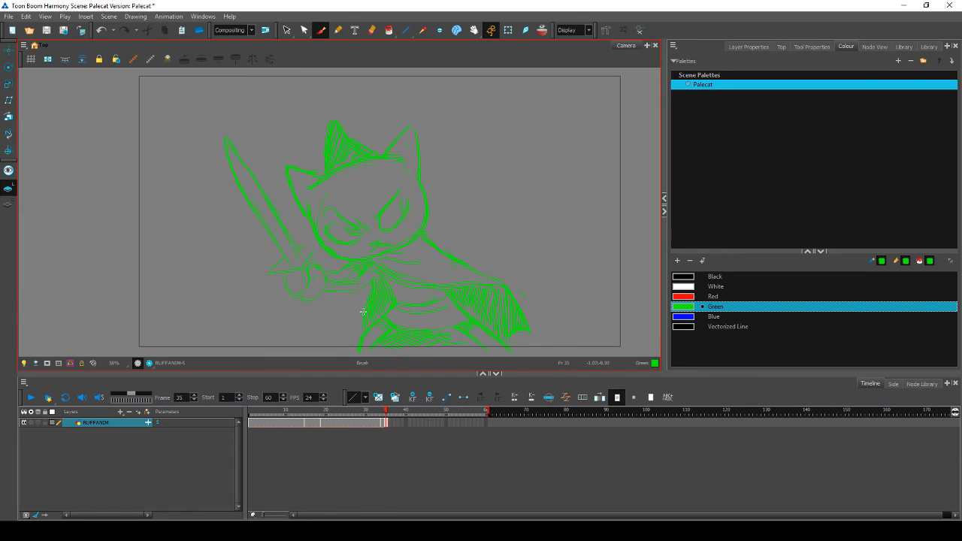
Step: Erase the stray line beside the cape's right outer edge and firm up that edge, comparing with frame 34
key(comma)
key(period)
key(comma)
key(period)
key(comma)
key(period)
key(period)
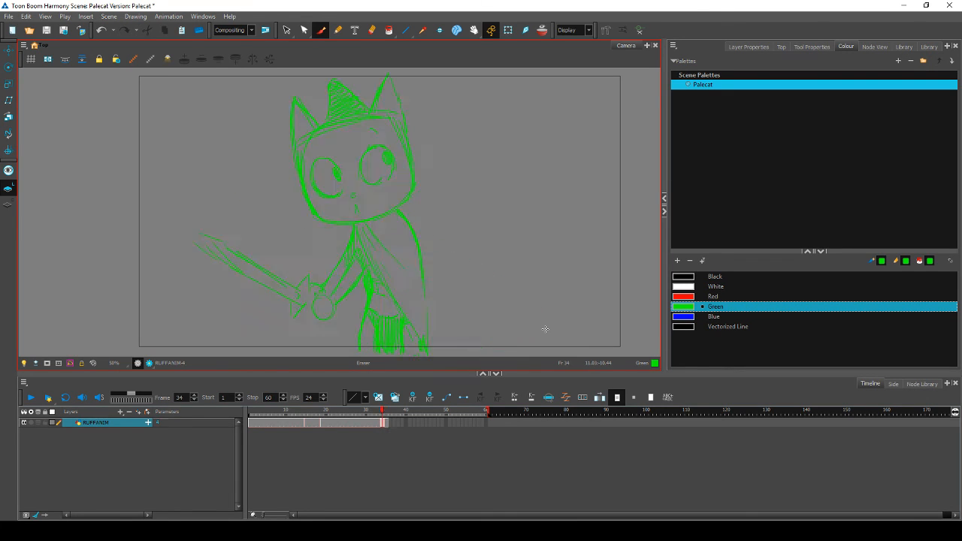
key(comma)
key(comma)
key(period)
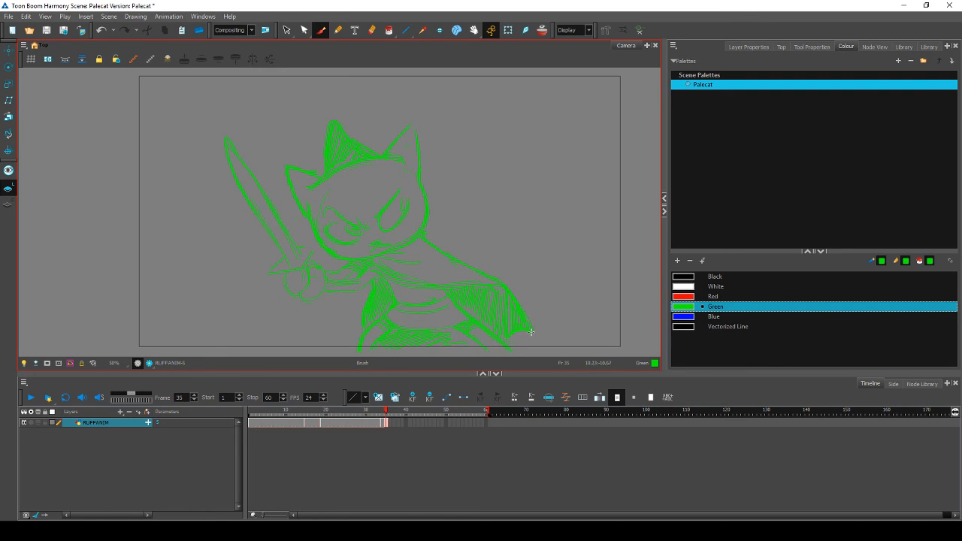
key(comma)
key(period)
key(comma)
key(period)
Step: Trim the cape's lower right tip and redraw its right outer edge as a rounder curve, checking frame 34
key(alt+e)
key(alt+b)
key(alt+e)
drag(534, 335, 529, 317)
key(comma)
key(period)
key(comma)
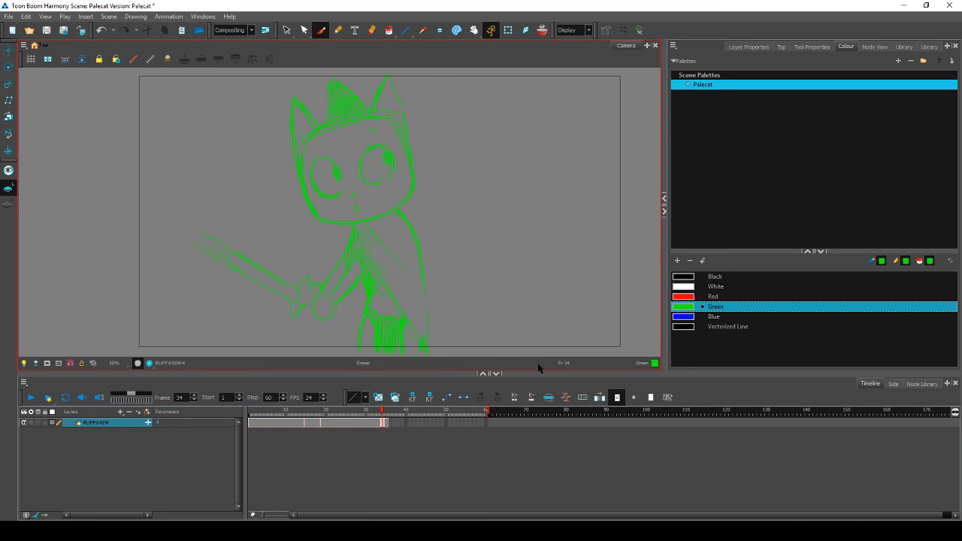
key(period)
key(alt+b)
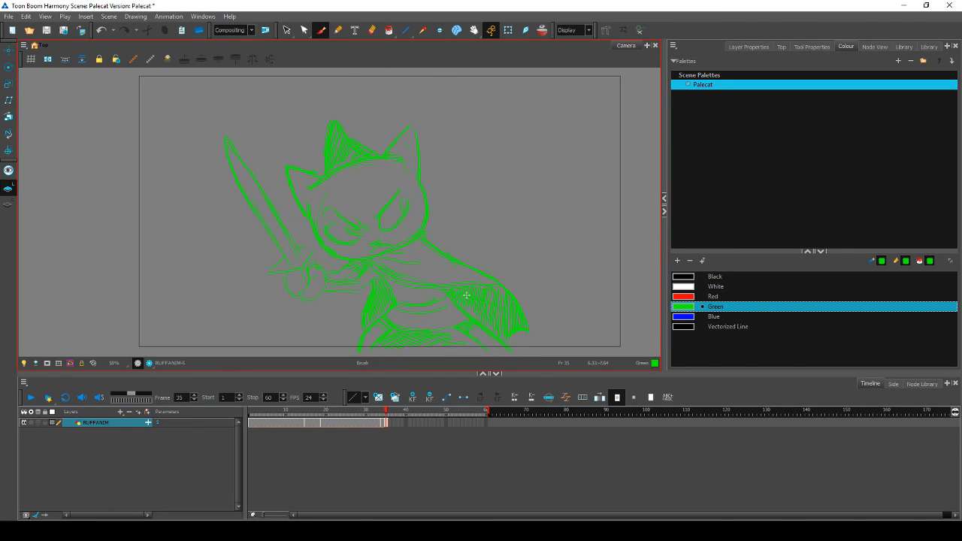
key(comma)
key(period)
key(comma)
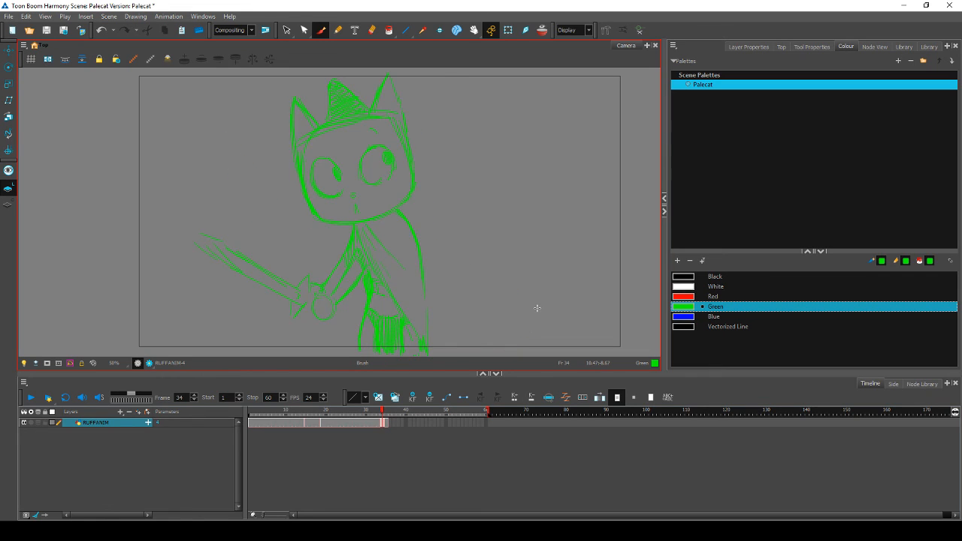
key(period)
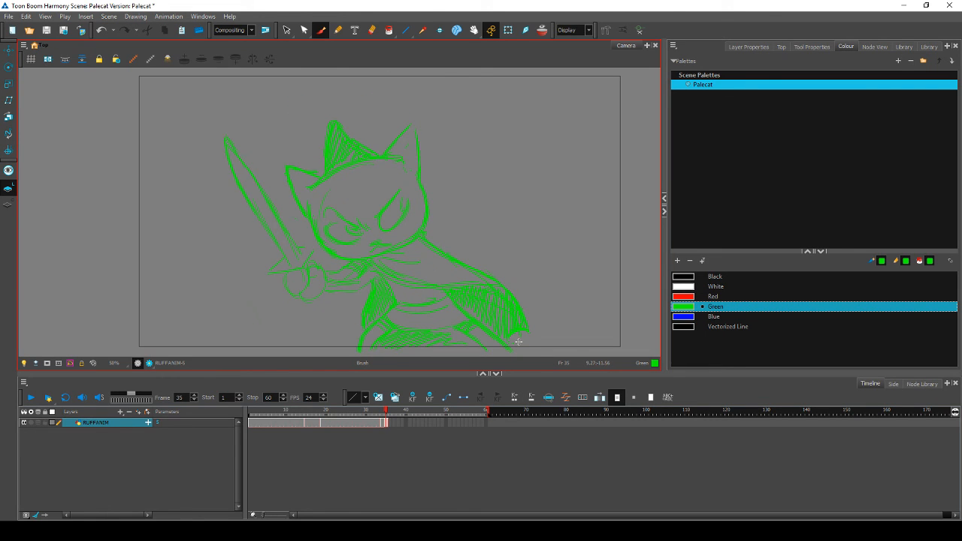
Step: Erase the cape's right outer edge to pull it inward and tidy the lower tip, comparing with frame 34
key(alt+e)
drag(481, 264, 528, 334)
drag(508, 290, 527, 319)
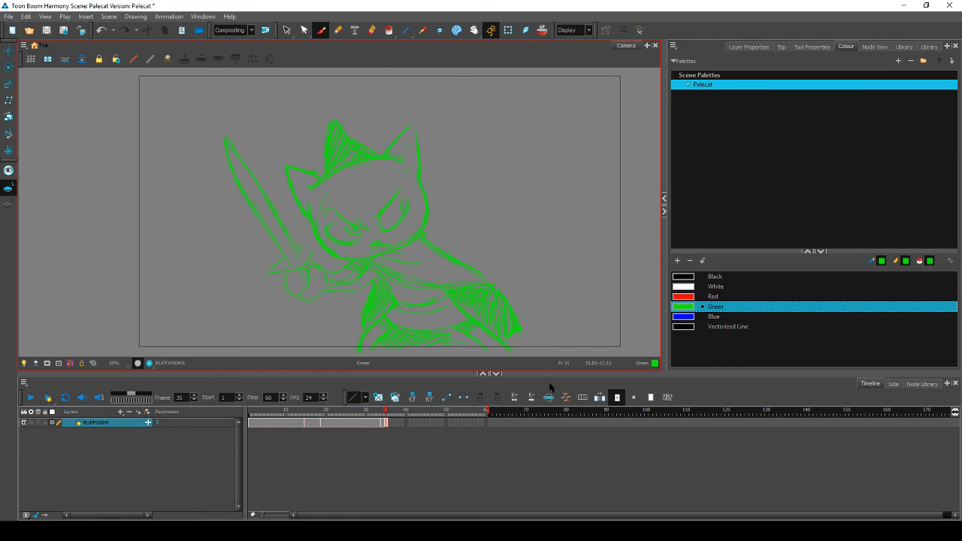
key(comma)
key(period)
key(comma)
key(period)
drag(518, 336, 515, 335)
key(comma)
key(period)
Step: Try extending the cape's left part outward into a hatched point, checking it against frame 34
mouse_move(362, 314)
mouse_down()
mouse_move(341, 345)
mouse_move(360, 333)
mouse_move(351, 330)
mouse_move(360, 336)
mouse_up()
key(comma)
key(period)
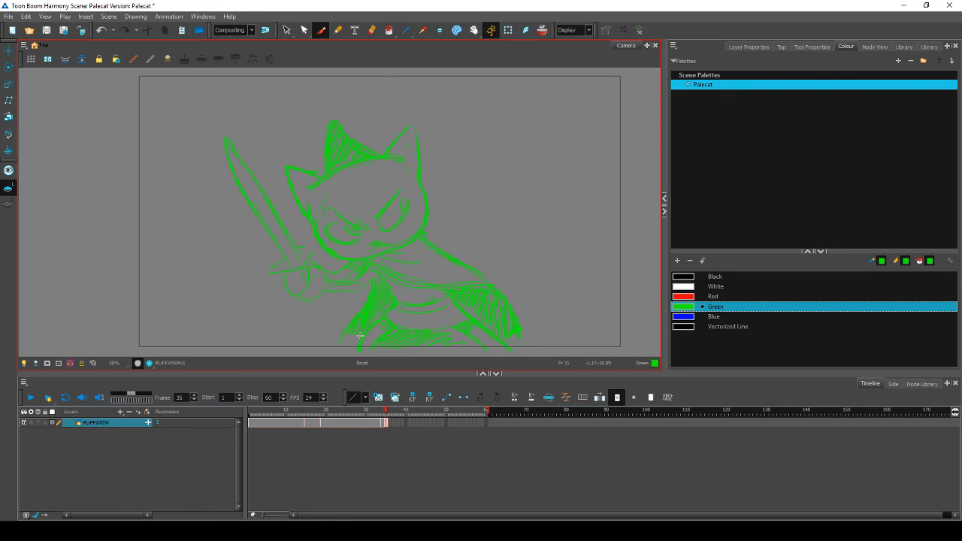
key(comma)
key(period)
key(alt+e)
key(comma)
key(period)
drag(360, 328, 378, 285)
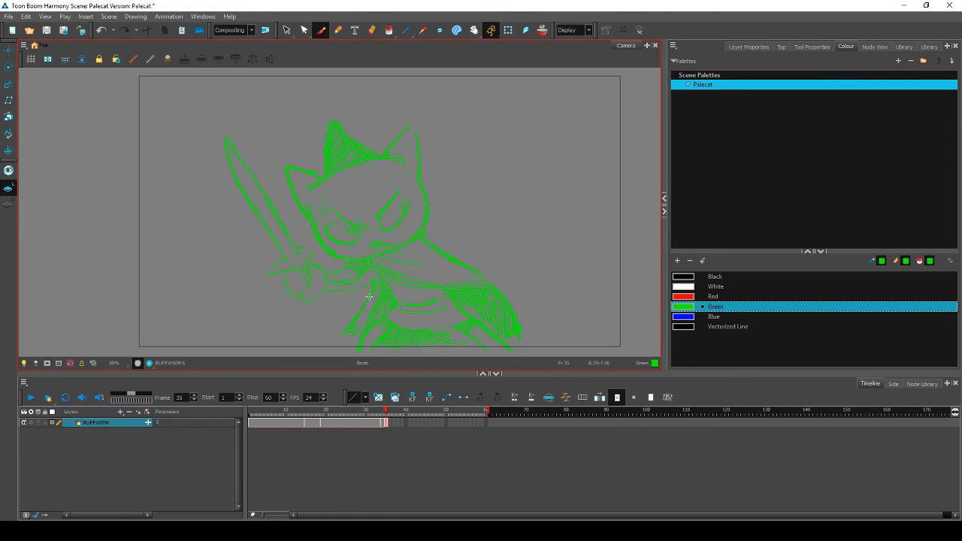
drag(370, 295, 365, 327)
key(comma)
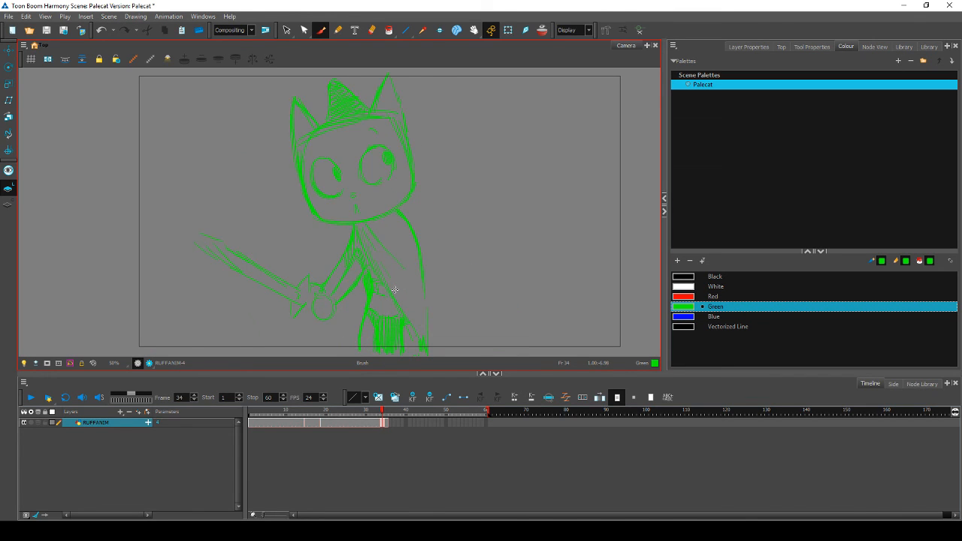
key(period)
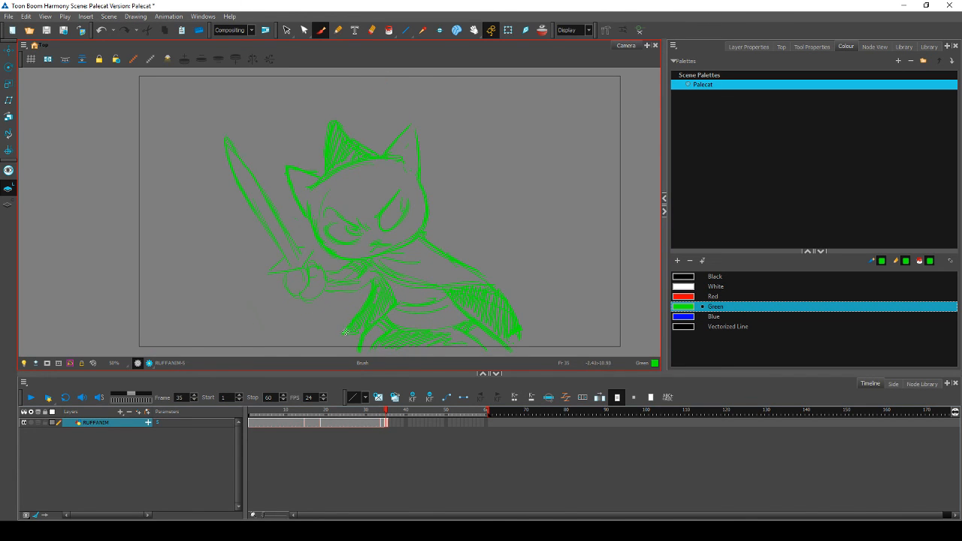
Step: Try trimming the cape's left tip and redrawing that side as a wider hatched shape, comparing with frame 34
key(comma)
key(period)
key(comma)
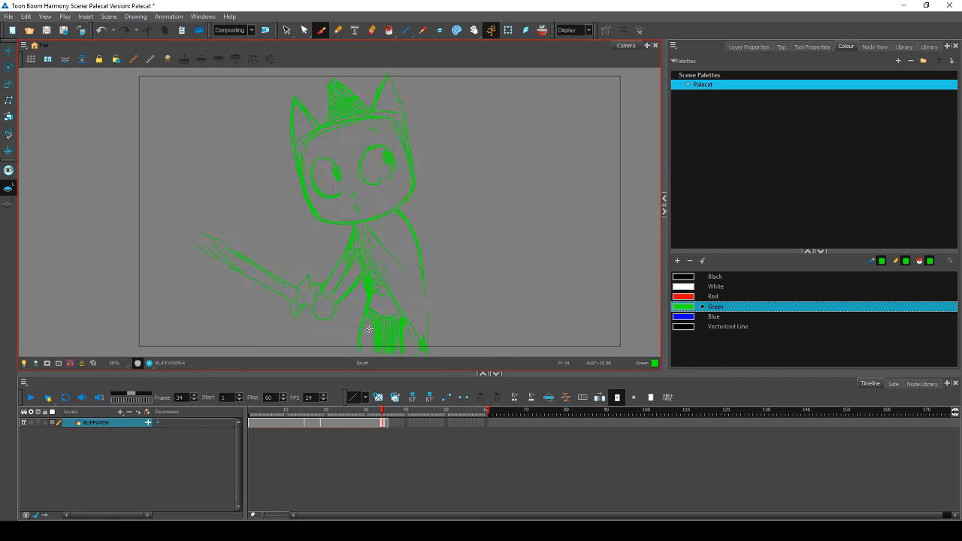
key(period)
key(comma)
key(period)
key(comma)
key(period)
key(e)
mouse_move(346, 329)
mouse_down()
mouse_move(346, 338)
mouse_move(344, 325)
mouse_up()
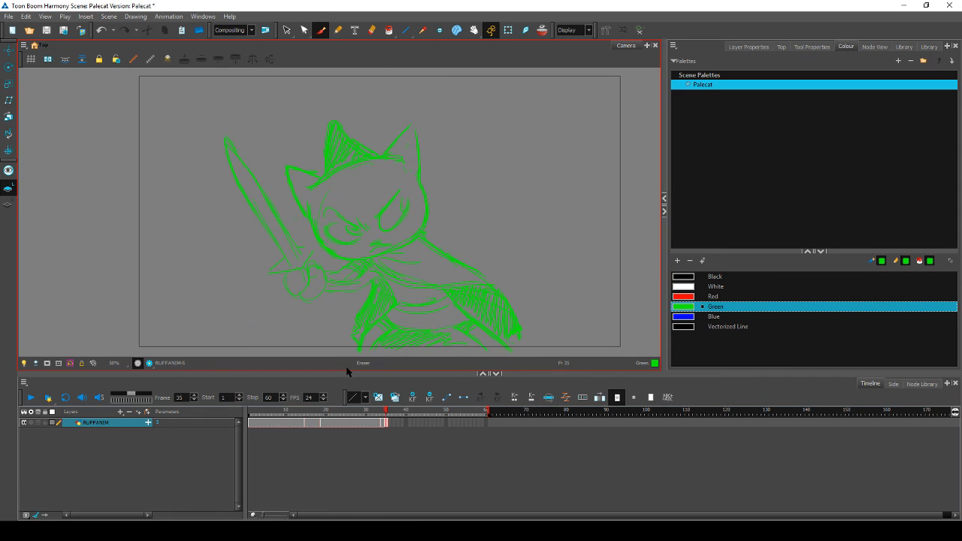
key(comma)
key(period)
mouse_move(373, 281)
mouse_down()
mouse_move(348, 333)
mouse_move(354, 317)
mouse_move(354, 344)
mouse_up()
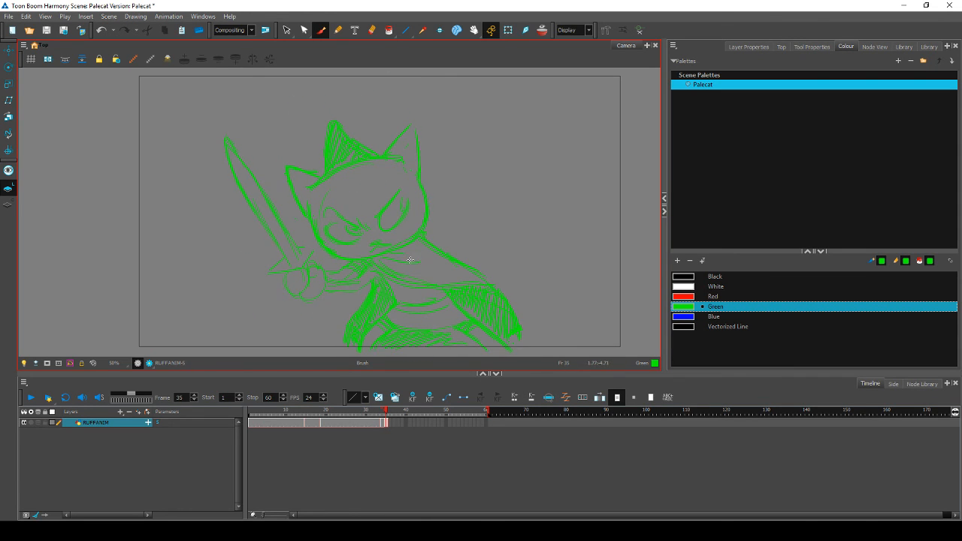
key(comma)
key(period)
Step: Erase the cape's hatched left part and redraw it narrower beside the torso with fresh hatching
key(e)
mouse_move(348, 320)
mouse_down()
mouse_move(346, 334)
mouse_move(380, 308)
mouse_move(370, 316)
mouse_move(380, 284)
mouse_move(383, 309)
mouse_up()
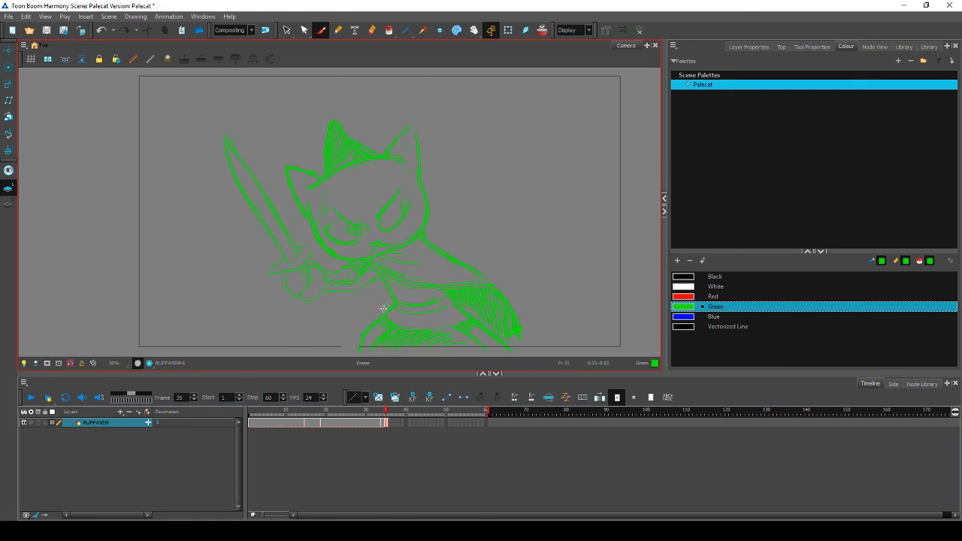
key(b)
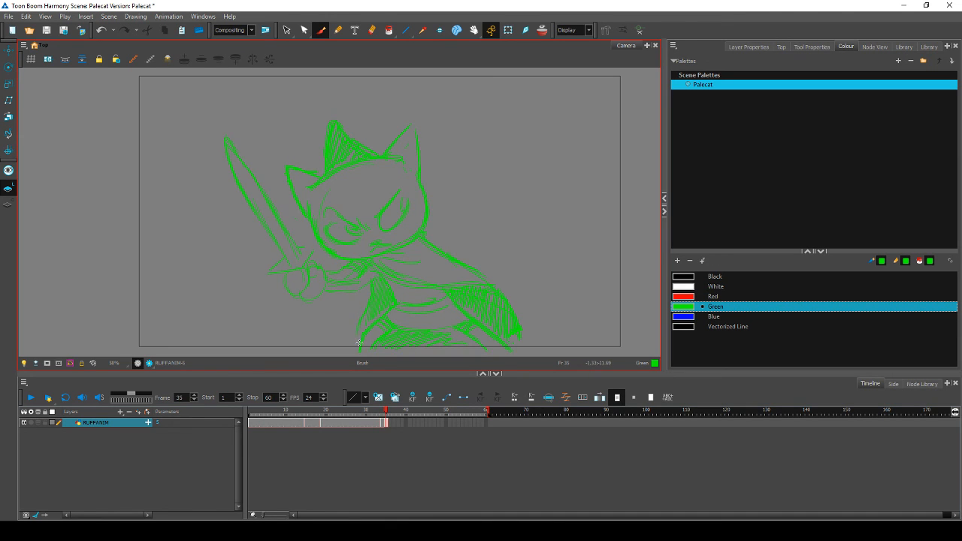
key(comma)
key(period)
mouse_move(358, 331)
mouse_down()
mouse_move(358, 343)
mouse_move(394, 309)
mouse_up()
Step: Fill in the pupil of the cat's right-hand eye and check the pose against frame 34
drag(404, 198, 405, 208)
key(comma)
key(period)
Step: Choose the Red colour, add a vector drawing layer named spookyscaryskeleton, and place it below the RUFFANIM layer
click(686, 297)
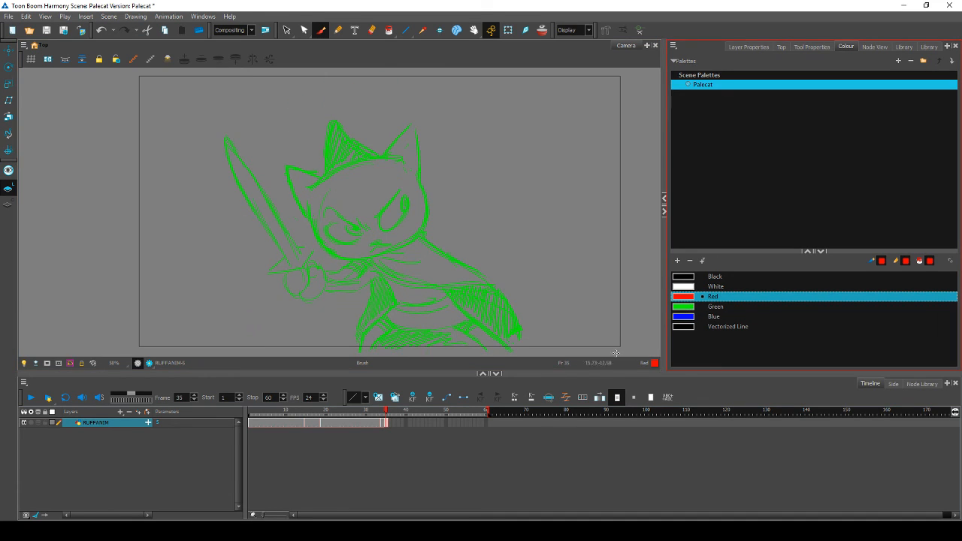
click(138, 413)
text(spookyscaryskeleton)
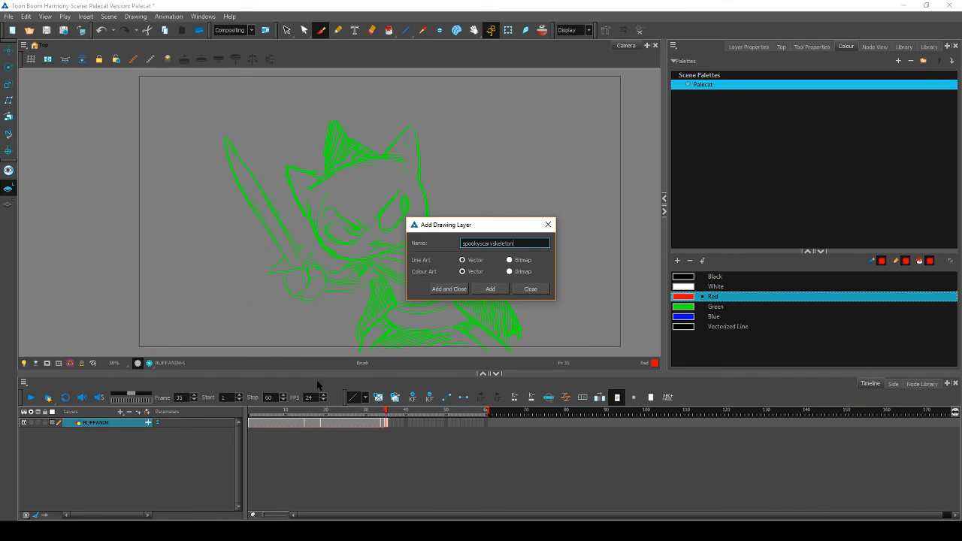
key(Return)
key(Escape)
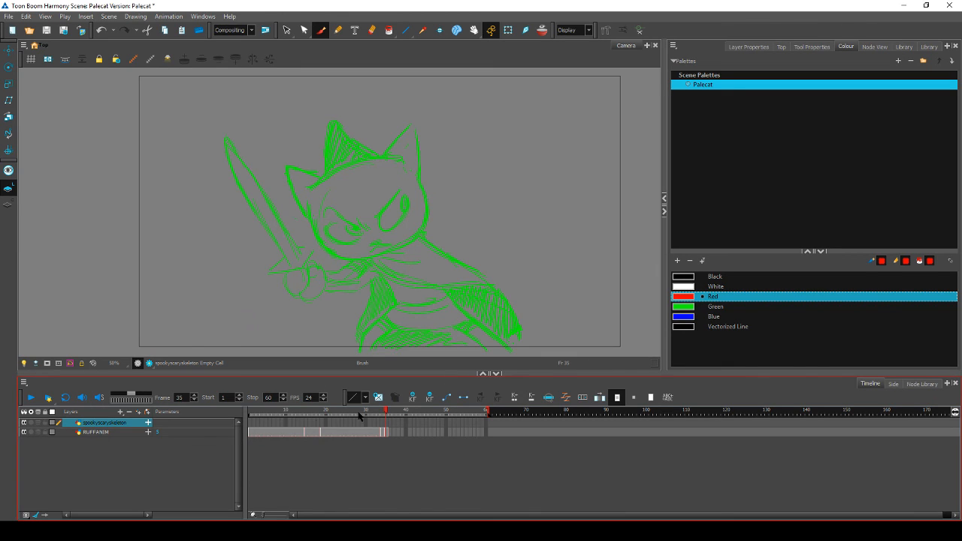
drag(129, 426, 129, 442)
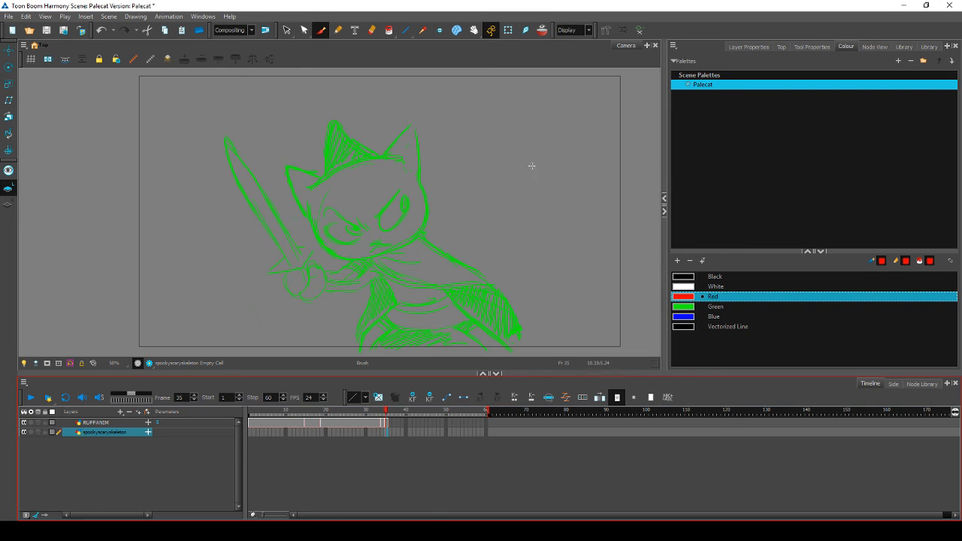
Step: Sketch a red cat skull to the upper right of the cat, with two eye sockets, a toothed snout, rounded cranium and pointed ears
drag(564, 139, 565, 163)
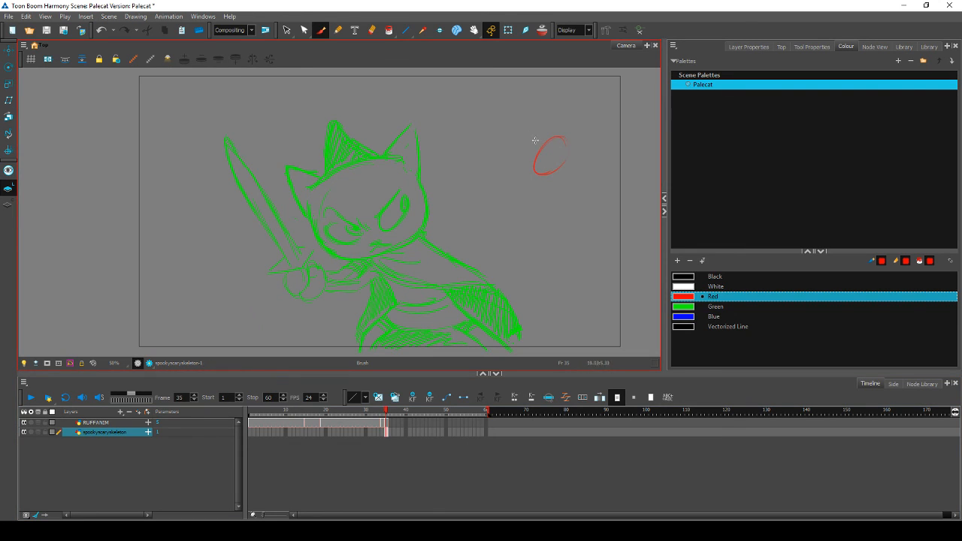
drag(530, 136, 516, 164)
mouse_move(538, 118)
mouse_down()
mouse_move(503, 164)
mouse_move(487, 167)
mouse_move(524, 189)
mouse_up()
mouse_move(535, 122)
mouse_down()
mouse_move(564, 115)
mouse_move(583, 127)
mouse_move(595, 144)
mouse_move(584, 191)
mouse_up()
mouse_move(527, 122)
mouse_down()
mouse_move(541, 91)
mouse_move(561, 120)
mouse_move(623, 128)
mouse_move(600, 169)
mouse_up()
drag(527, 124, 540, 82)
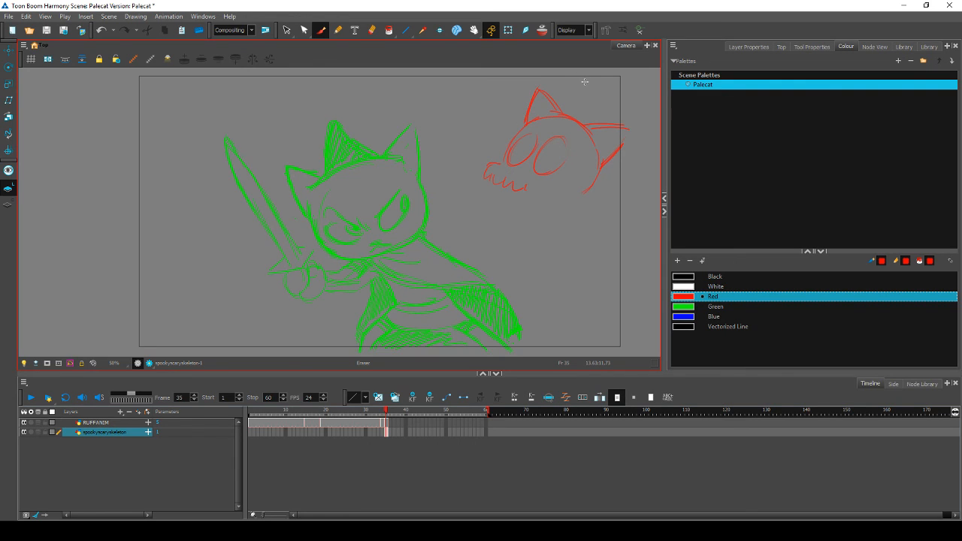
Step: Finish the skull's right ear, teeth and jaw line, and erase the stray stroke inside its cheek
mouse_move(588, 128)
mouse_down()
mouse_move(629, 131)
mouse_move(604, 164)
mouse_up()
drag(600, 185, 589, 200)
mouse_move(539, 195)
mouse_down()
mouse_move(587, 198)
mouse_move(563, 202)
mouse_up()
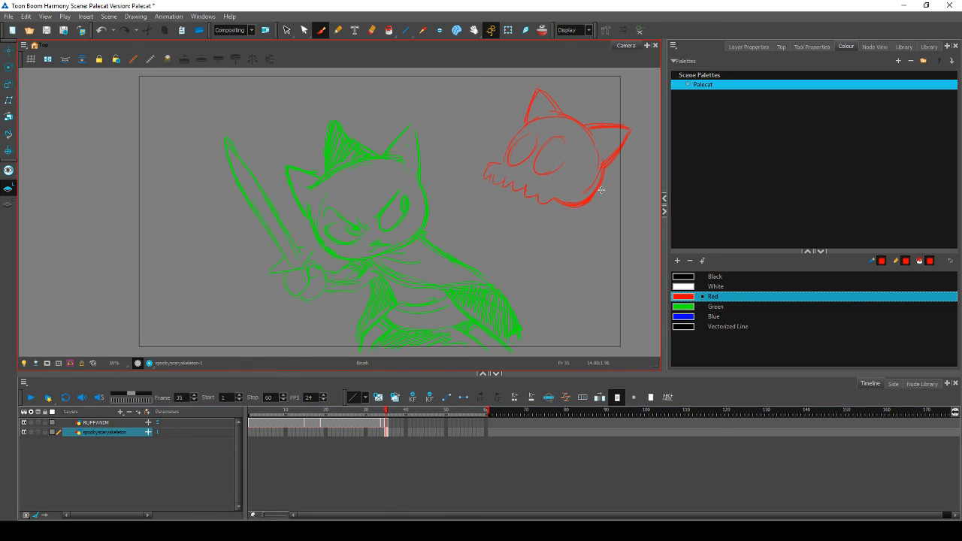
key(e)
mouse_move(583, 194)
mouse_down()
mouse_move(597, 170)
mouse_move(593, 143)
mouse_up()
Step: Draw a broad horizontal red sword across the cat's face, with a fist around its handle and an arm line extending to the right
mouse_move(282, 211)
mouse_down()
mouse_move(245, 216)
mouse_move(340, 236)
mouse_move(317, 237)
mouse_move(362, 224)
mouse_move(255, 214)
mouse_move(368, 209)
mouse_move(281, 212)
mouse_move(384, 199)
mouse_move(252, 213)
mouse_move(273, 229)
mouse_move(385, 235)
mouse_move(355, 234)
mouse_move(393, 224)
mouse_move(395, 194)
mouse_move(406, 234)
mouse_move(442, 216)
mouse_up()
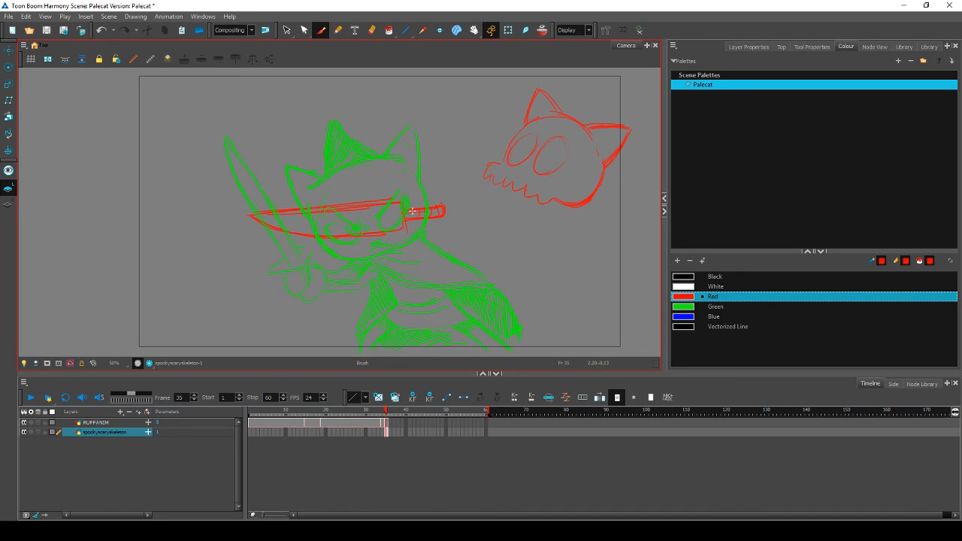
drag(444, 205, 445, 213)
drag(412, 205, 448, 195)
mouse_move(414, 219)
mouse_down()
mouse_move(430, 202)
mouse_move(439, 220)
mouse_move(424, 226)
mouse_move(438, 212)
mouse_move(416, 214)
mouse_move(437, 205)
mouse_move(414, 205)
mouse_up()
key(e)
mouse_move(451, 194)
mouse_down()
mouse_move(443, 214)
mouse_move(469, 220)
mouse_up()
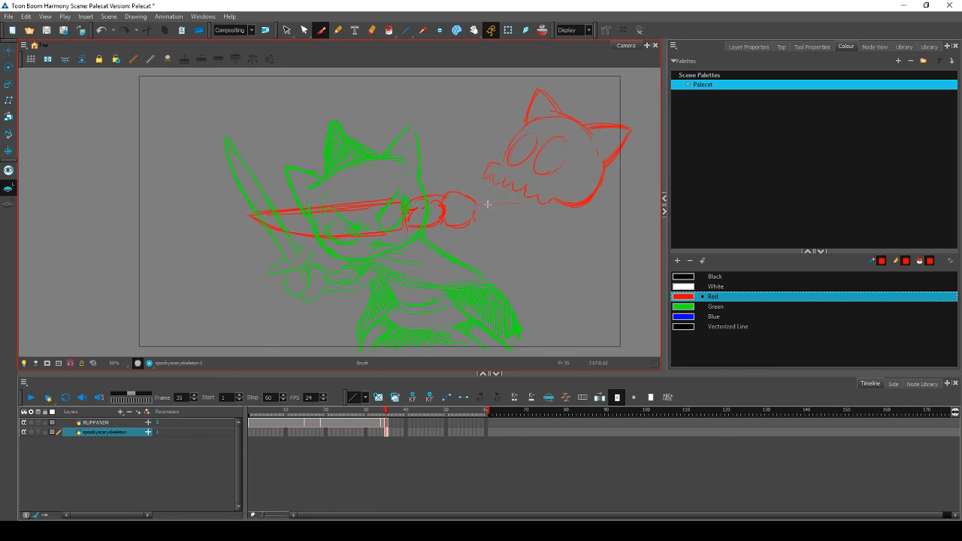
drag(487, 204, 580, 205)
Step: Select the red sword and arm strokes, move their pivot to the blade tip, and rotate them slightly clockwise
click(286, 30)
mouse_move(529, 216)
mouse_down()
mouse_move(406, 161)
mouse_move(506, 275)
mouse_up()
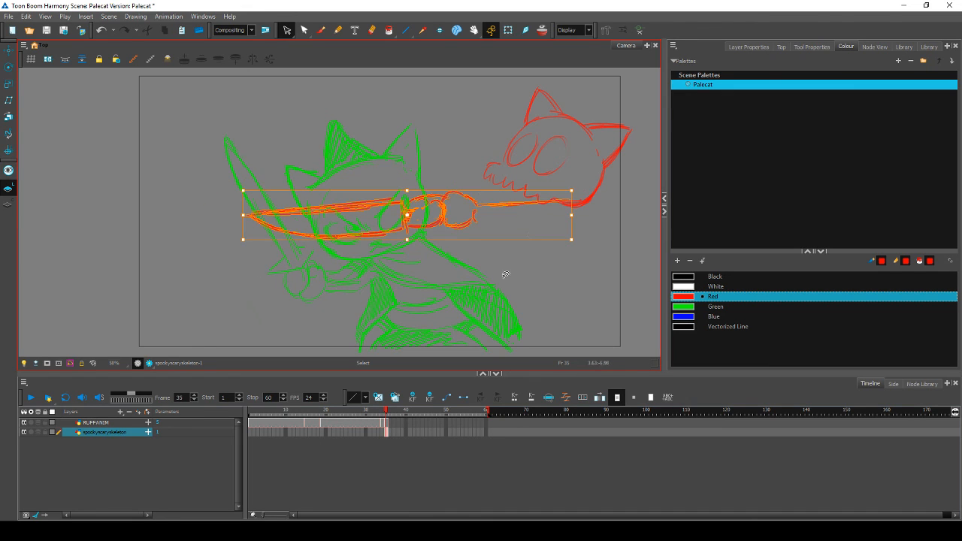
drag(406, 215, 251, 215)
mouse_move(572, 203)
mouse_down()
mouse_move(581, 216)
mouse_move(577, 208)
mouse_up()
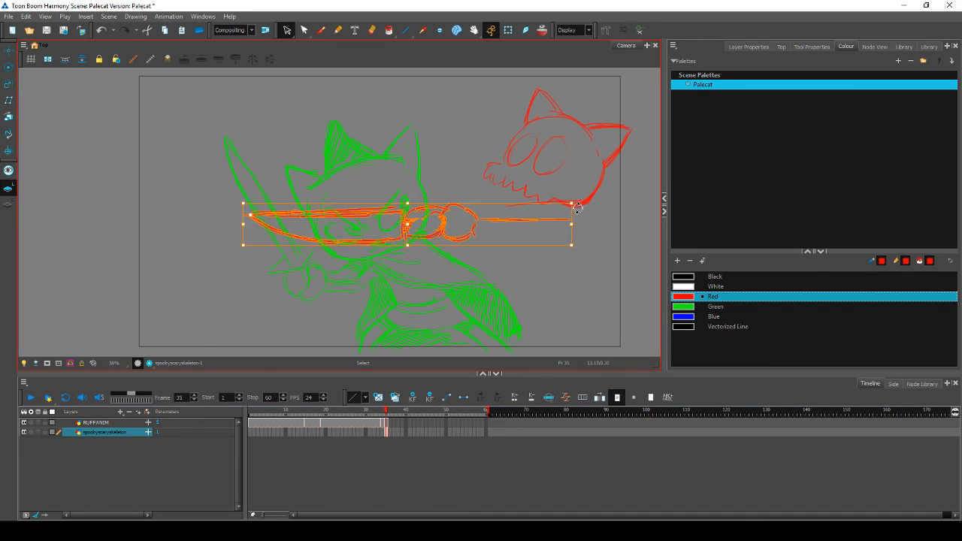
Step: Move the leftover arm line beneath the skull's jaw down onto the rotated arm, and return to the Brush tool
click(552, 206)
click(527, 203)
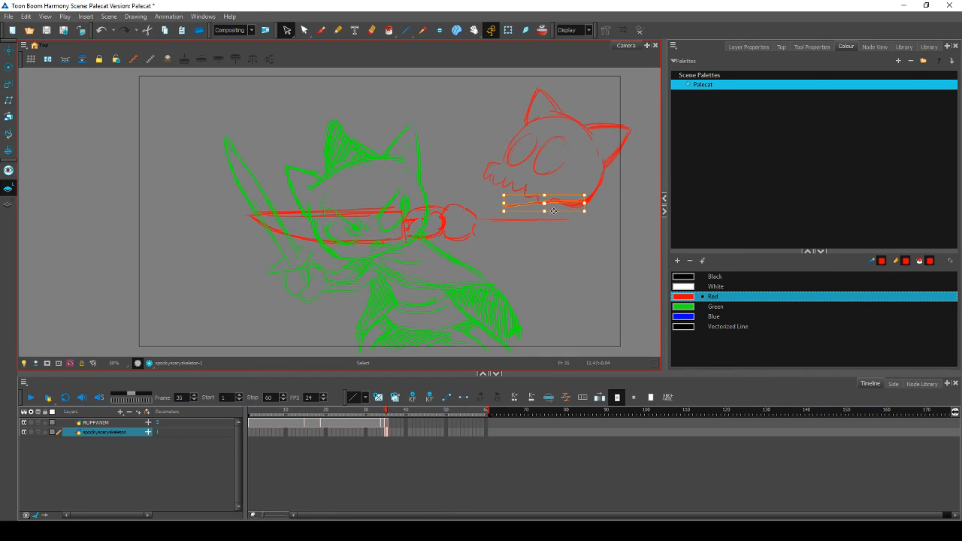
click(564, 213)
click(569, 204)
mouse_move(570, 201)
mouse_down()
mouse_move(569, 216)
mouse_move(507, 220)
mouse_move(597, 214)
mouse_move(574, 221)
mouse_up()
click(614, 219)
click(321, 30)
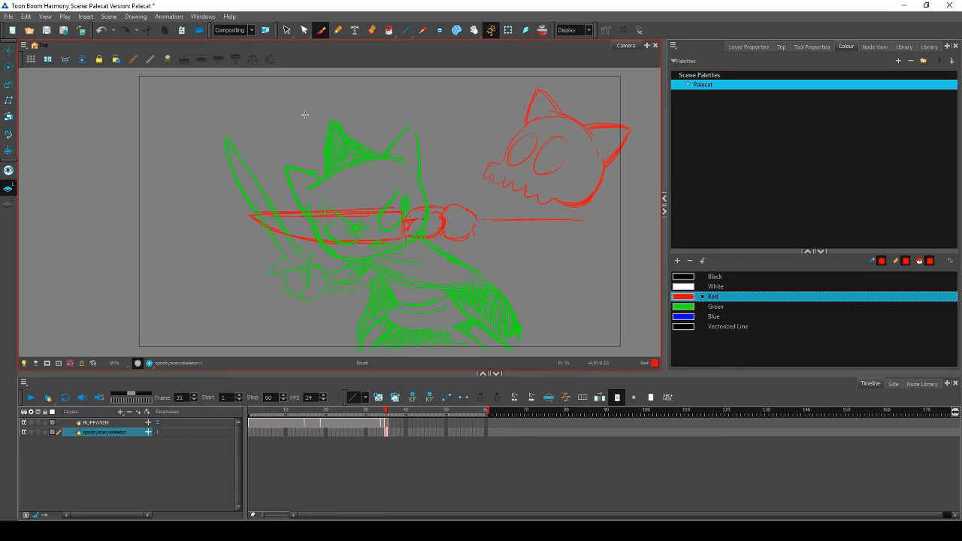
Step: Draw the skeleton's arm bones in red from the fist to an elbow joint, then add the shoulder and ribcage beneath the skull
drag(474, 212, 518, 210)
drag(478, 218, 524, 213)
mouse_move(473, 234)
mouse_down()
mouse_move(557, 232)
mouse_move(518, 221)
mouse_move(520, 229)
mouse_move(520, 220)
mouse_move(561, 216)
mouse_move(573, 229)
mouse_move(589, 224)
mouse_move(563, 218)
mouse_up()
drag(490, 211, 528, 209)
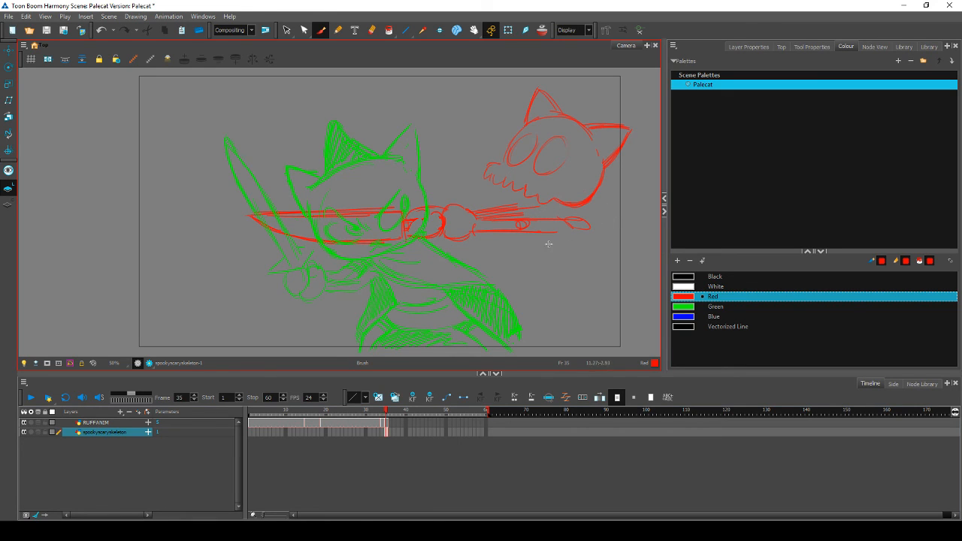
mouse_move(553, 233)
mouse_down()
mouse_move(603, 260)
mouse_move(556, 237)
mouse_move(622, 241)
mouse_up()
mouse_move(593, 204)
mouse_down()
mouse_move(621, 226)
mouse_move(615, 218)
mouse_move(583, 247)
mouse_up()
mouse_move(583, 246)
mouse_down()
mouse_move(608, 229)
mouse_move(605, 241)
mouse_move(626, 234)
mouse_move(612, 246)
mouse_move(614, 274)
mouse_move(606, 269)
mouse_move(637, 272)
mouse_up()
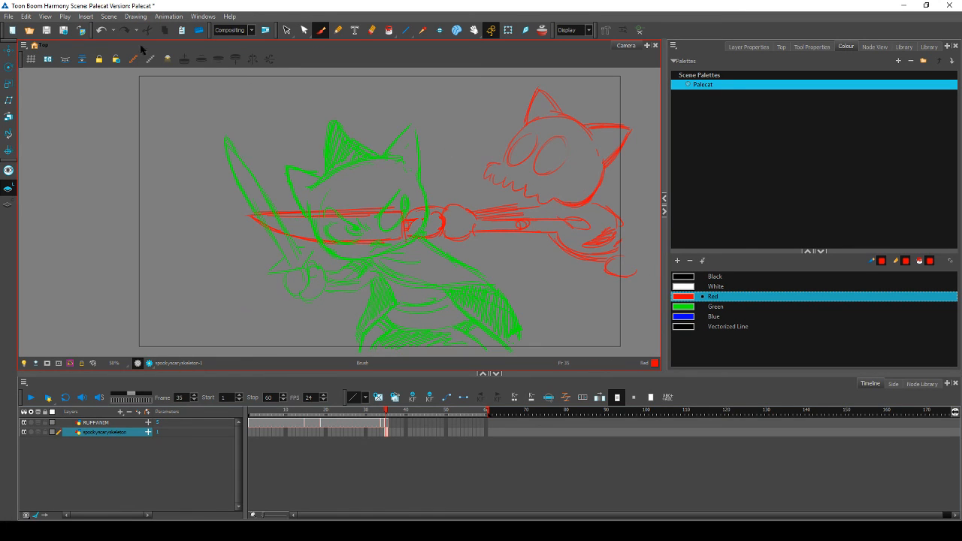
Step: Shift the skull, arm and ribcage strokes slightly, then narrow the forearm and fist strokes toward the shoulder
click(286, 30)
mouse_move(550, 89)
mouse_down()
mouse_move(455, 235)
mouse_move(627, 282)
mouse_move(599, 86)
mouse_up()
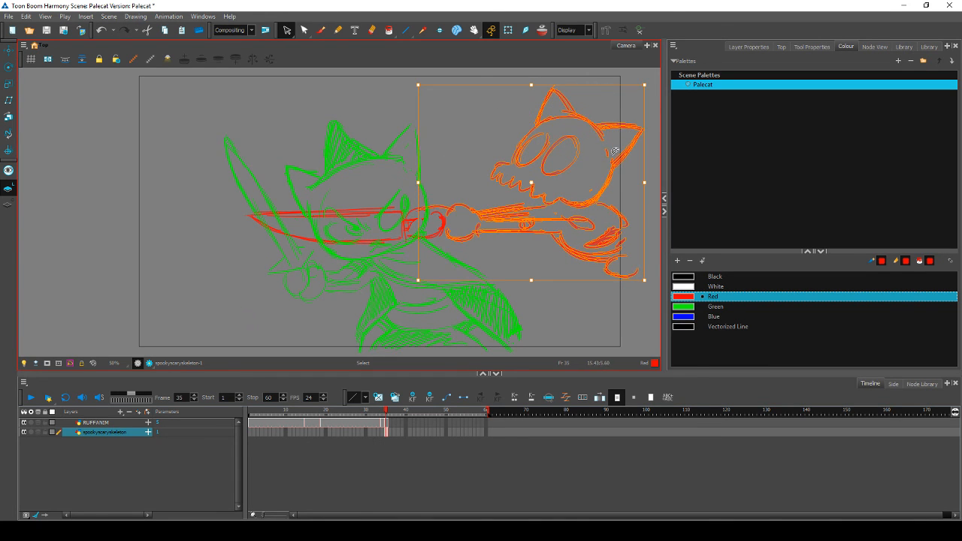
drag(596, 199, 592, 200)
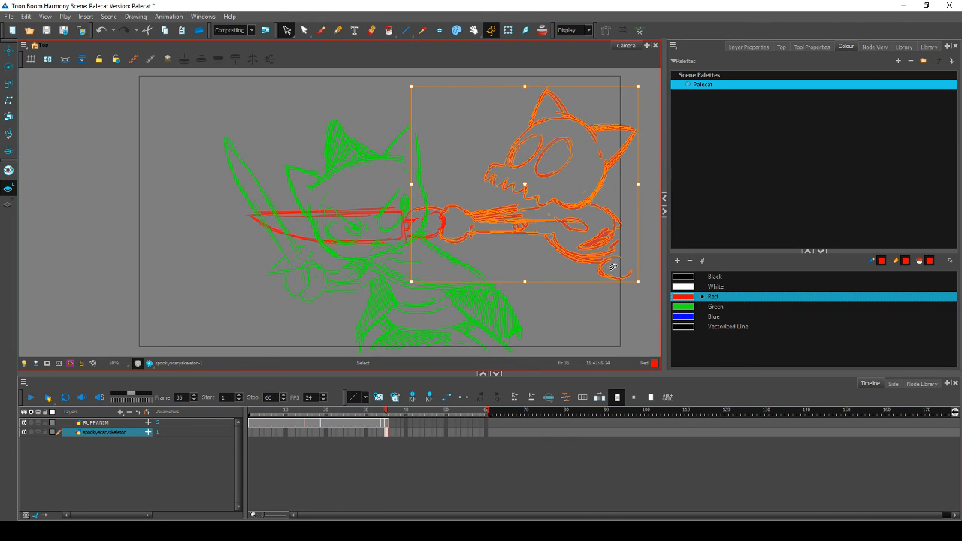
mouse_move(527, 295)
mouse_down()
mouse_move(434, 223)
mouse_move(543, 219)
mouse_up()
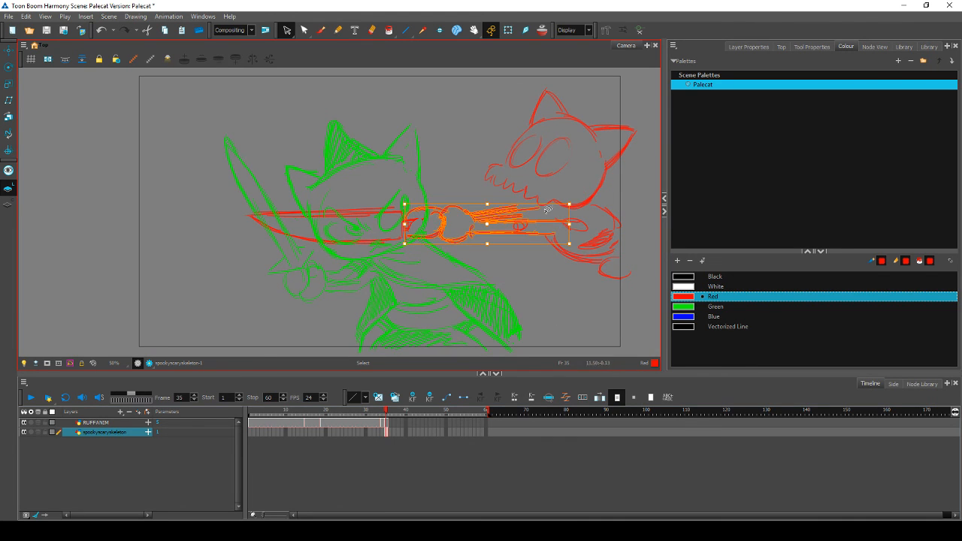
drag(405, 202, 422, 203)
click(449, 278)
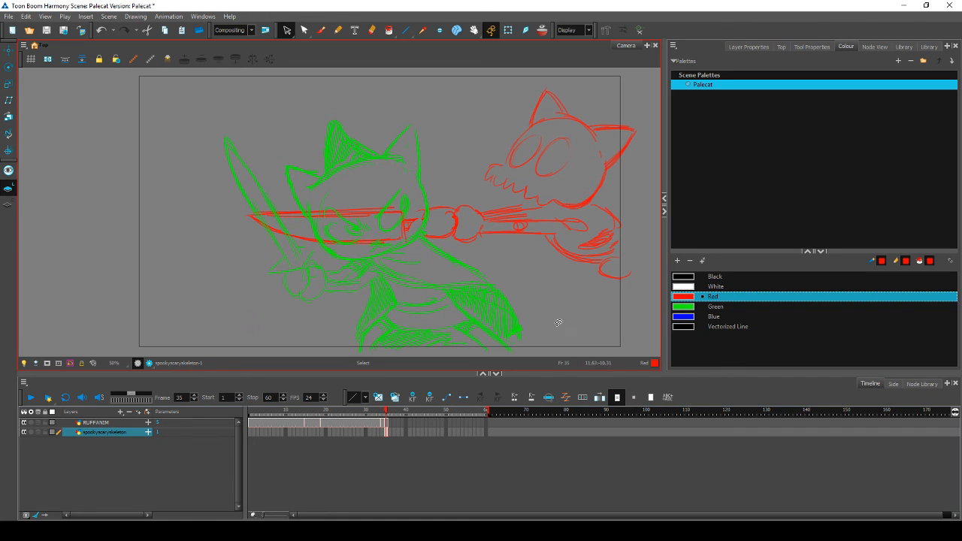
Step: Select the red sword and fist, raise the blade and shorten it slightly, and nudge the wrist joint into place
drag(559, 324, 544, 312)
mouse_move(476, 268)
mouse_down()
mouse_move(473, 245)
mouse_move(359, 155)
mouse_move(229, 225)
mouse_up()
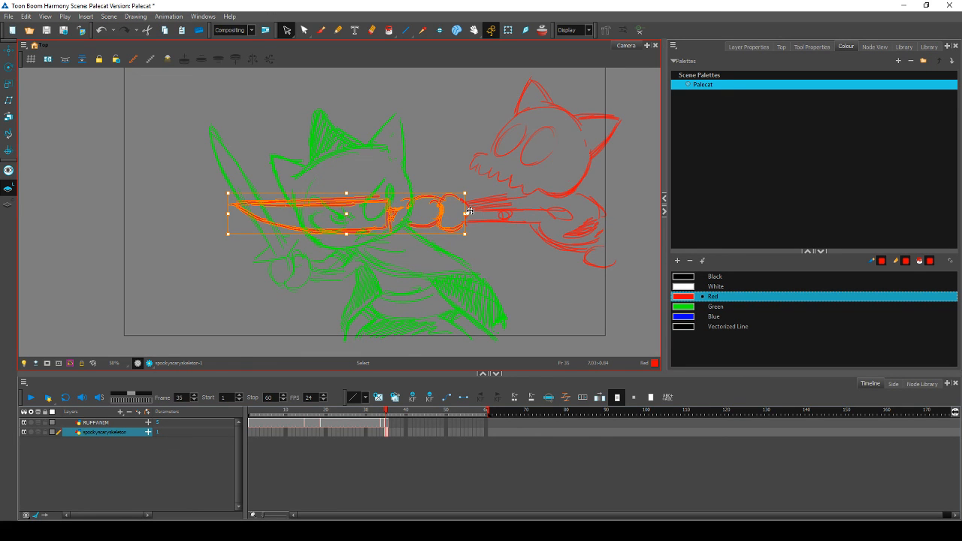
drag(226, 239, 241, 231)
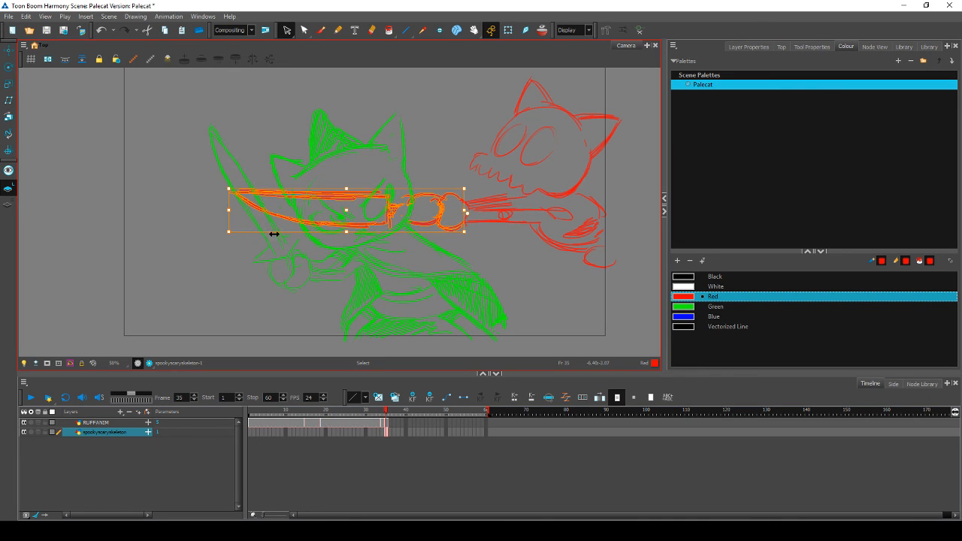
drag(232, 188, 233, 187)
click(467, 286)
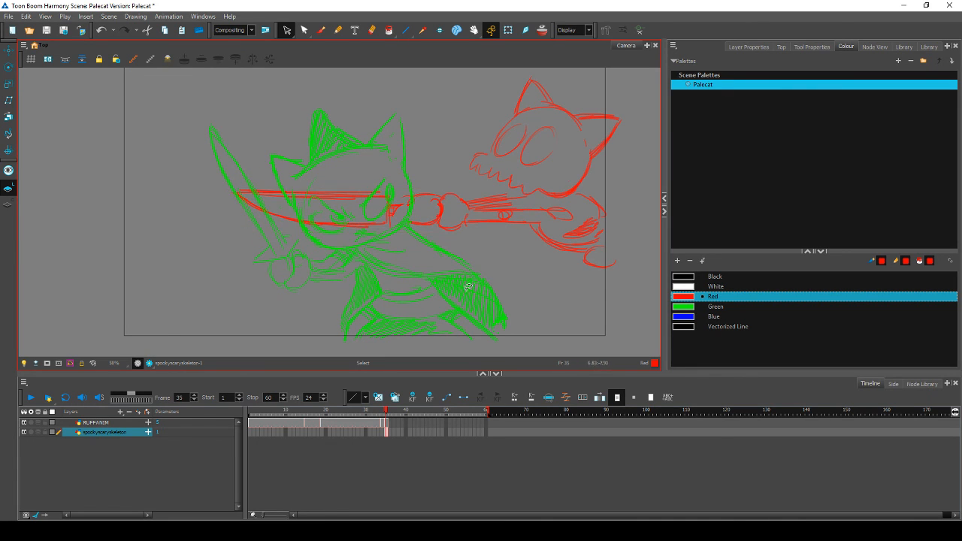
mouse_move(433, 181)
mouse_down()
mouse_move(464, 231)
mouse_move(454, 224)
mouse_move(463, 218)
mouse_up()
click(488, 254)
Step: Hatch the collar area beneath the skull's jaw in red with the Brush and tidy the arm strokes
click(321, 30)
drag(454, 200, 568, 205)
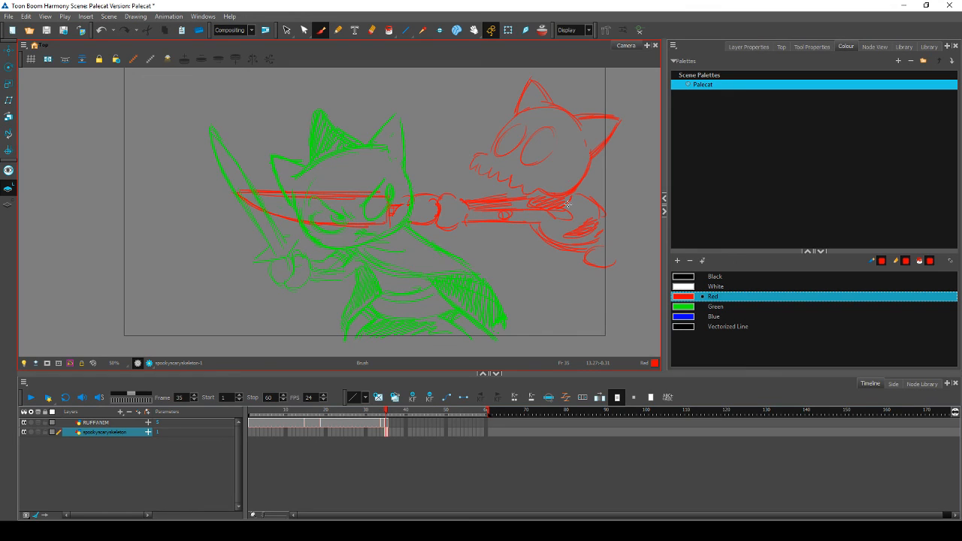
key(alt+e)
key(alt+b)
Step: On frame 35 of the RUFFANIM layer, replace the green cat's far ear with a swept-back ear curving into the head outline
click(389, 423)
click(674, 306)
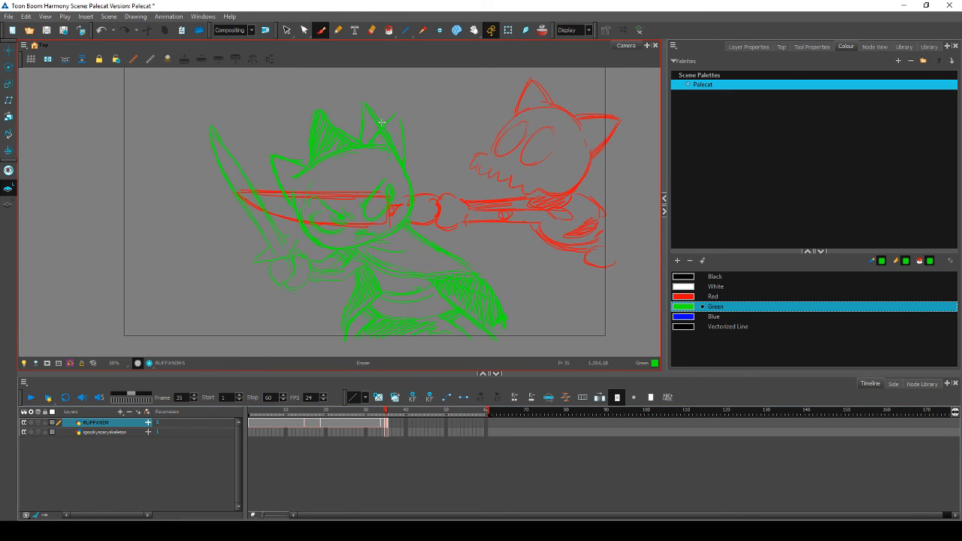
drag(405, 155, 401, 120)
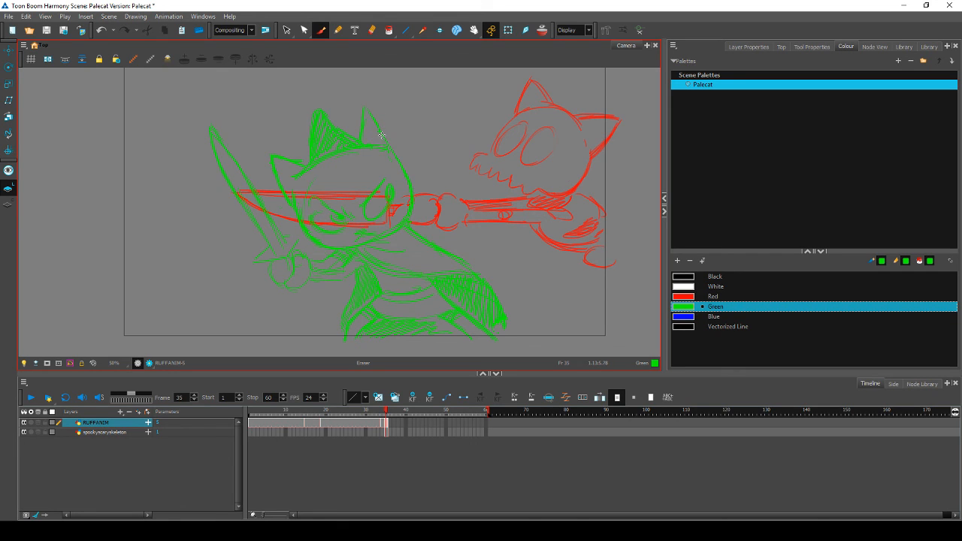
key(alt+b)
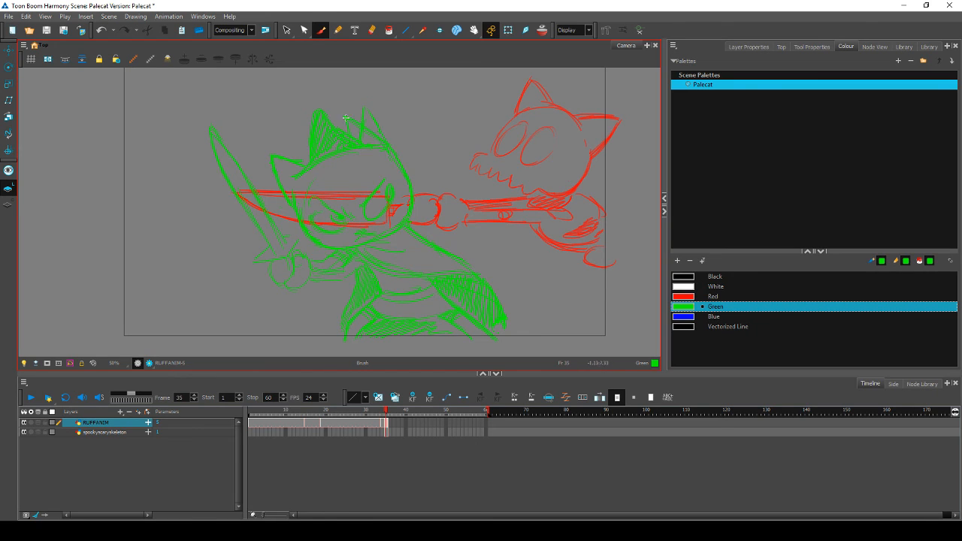
key(alt+e)
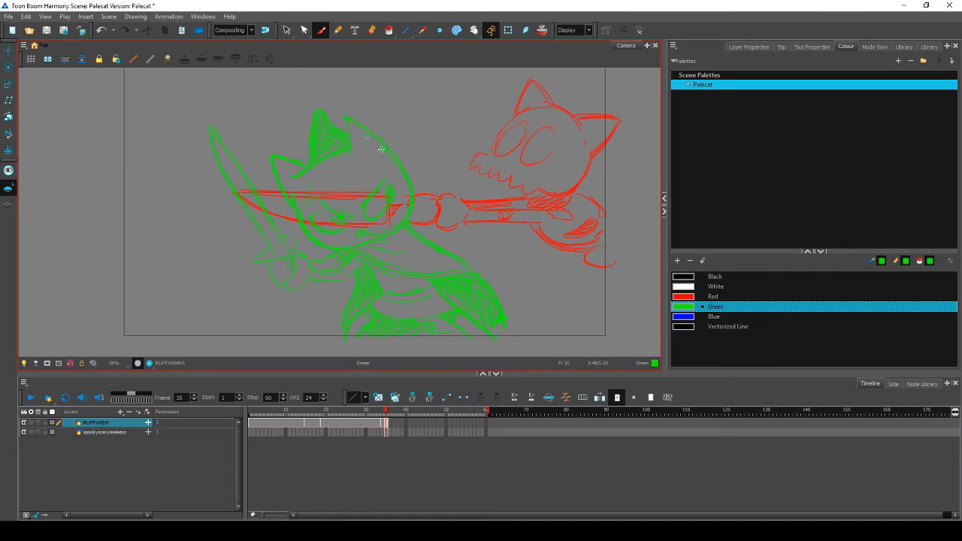
key(alt+b)
key(alt+e)
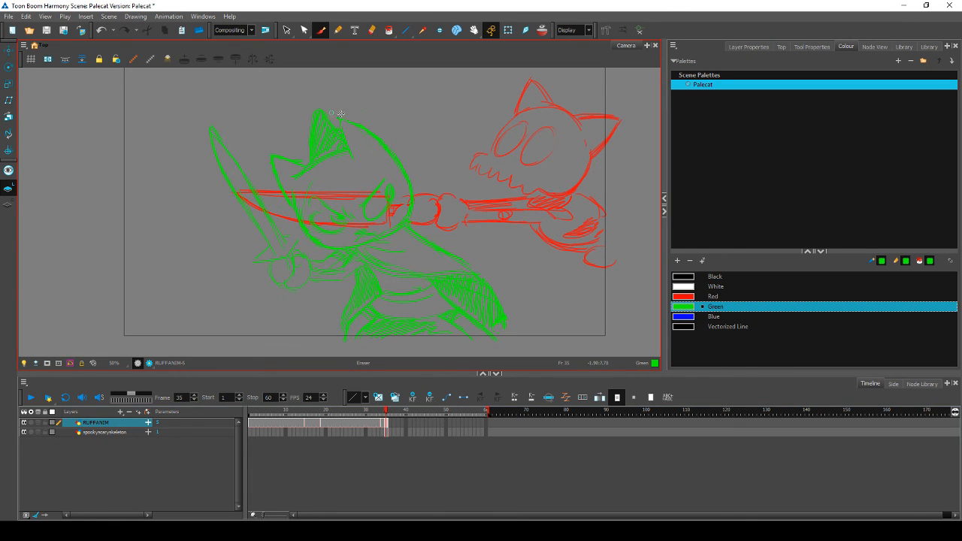
Step: Extend the green hatching of the spike between the cat's ears down over the forehead
key(alt+b)
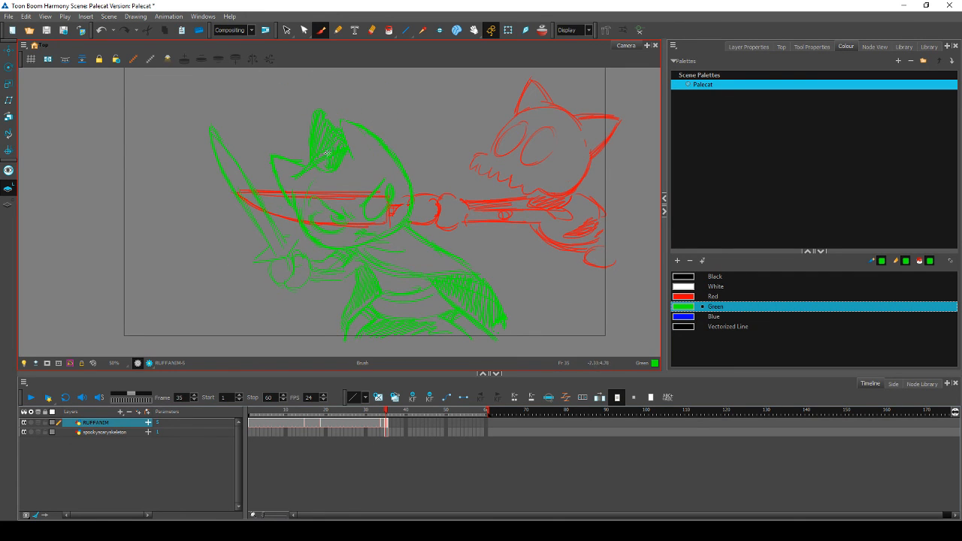
key(comma)
key(period)
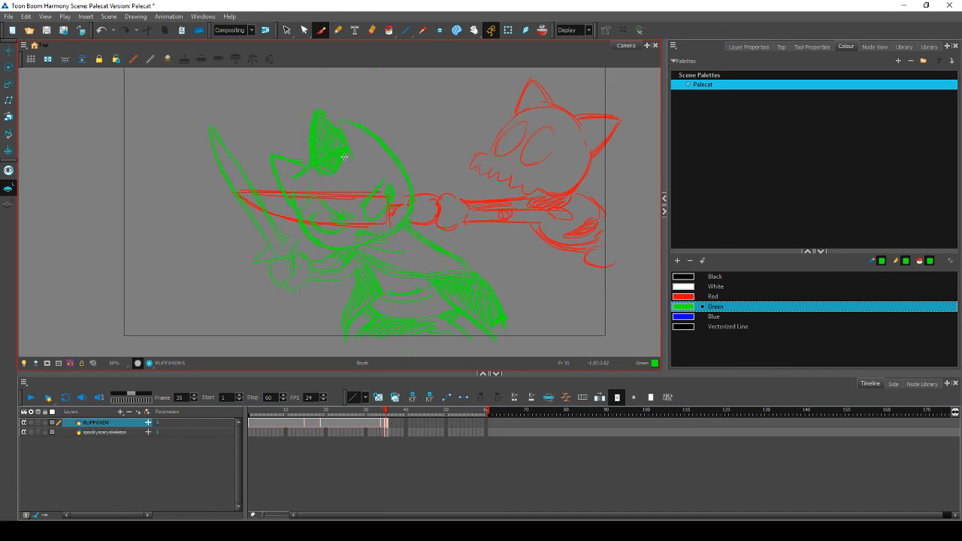
Step: Redraw the ear on the cat's sword side lower and pointing outward in green, and erase the old ear lines
key(comma)
key(period)
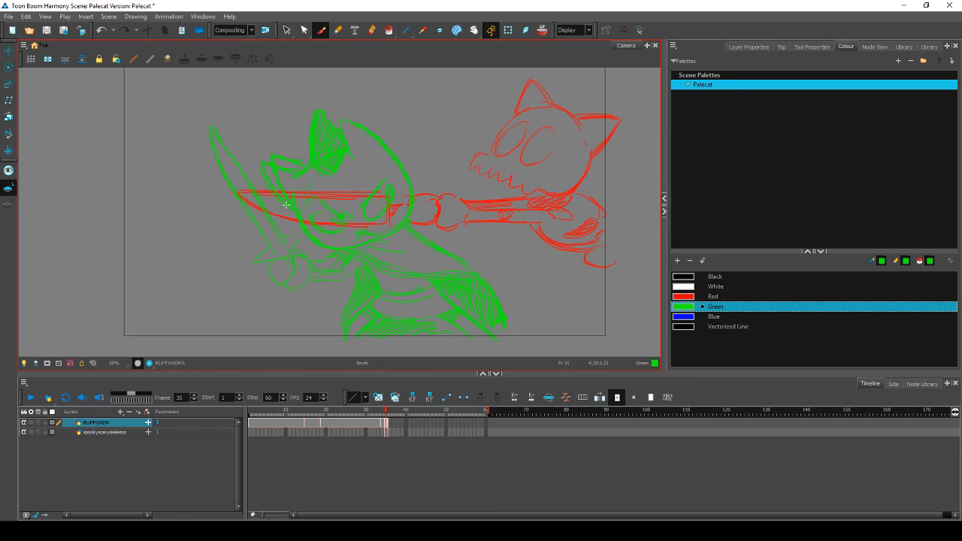
key(comma)
key(period)
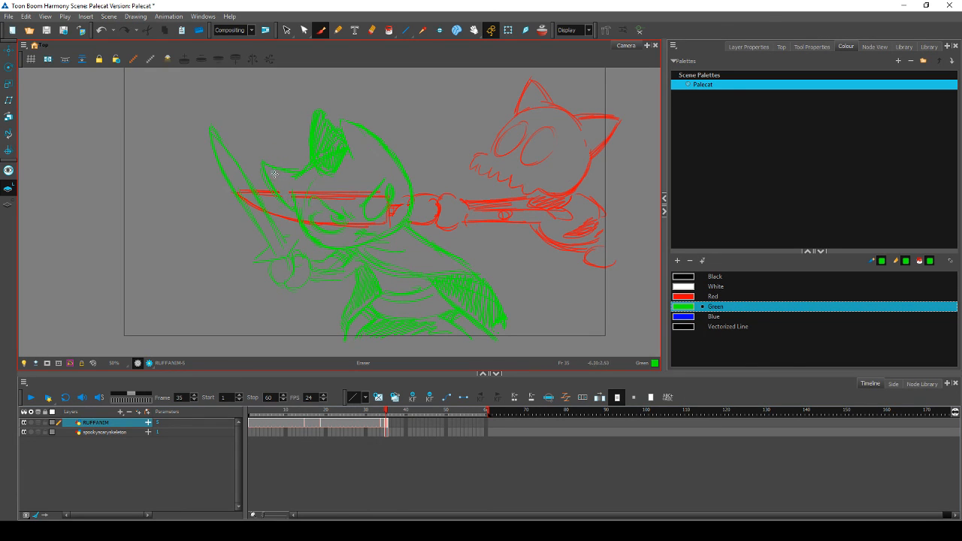
key(alt+b)
key(alt+e)
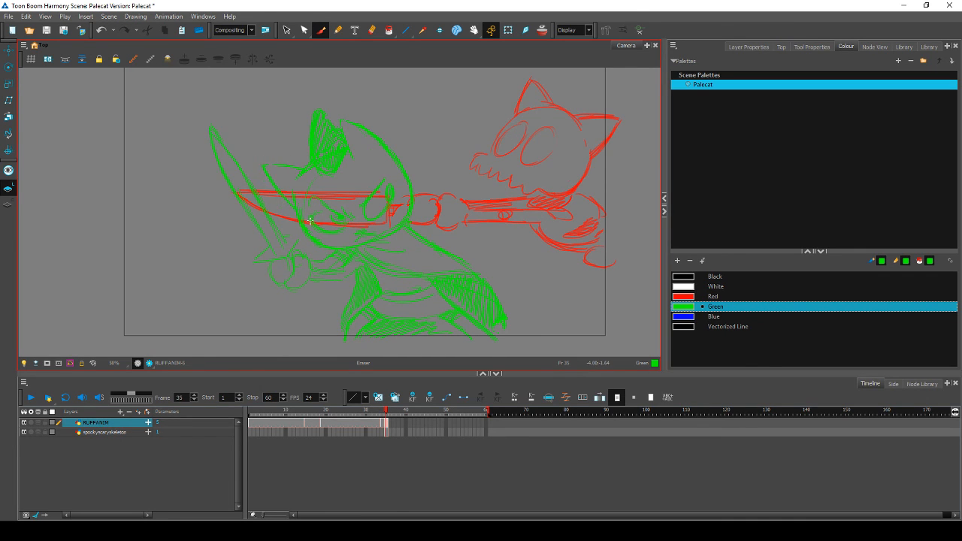
key(alt+b)
Step: Compare frame 35 with frame 34, and rework the tip of the hatched spike slightly lower using the Eraser and Brush
key(comma)
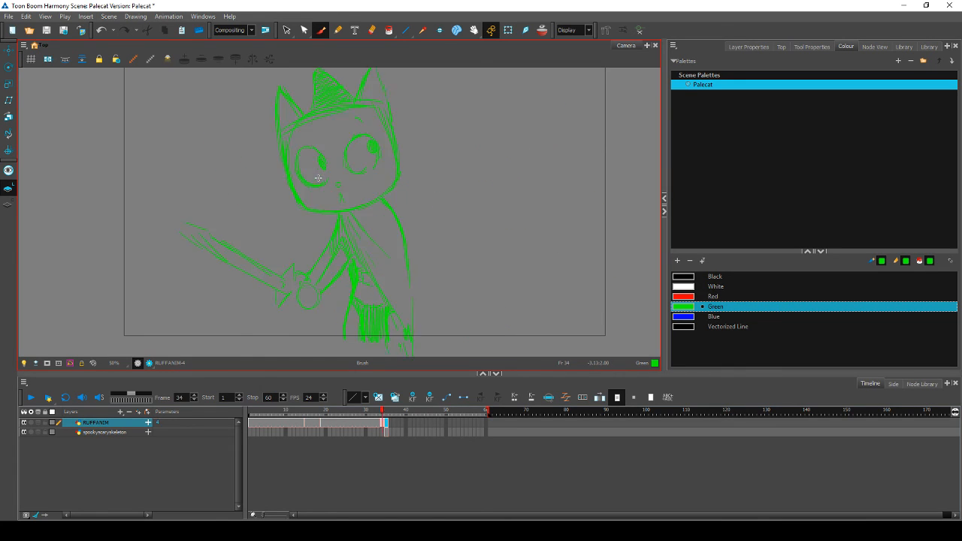
key(period)
key(comma)
key(period)
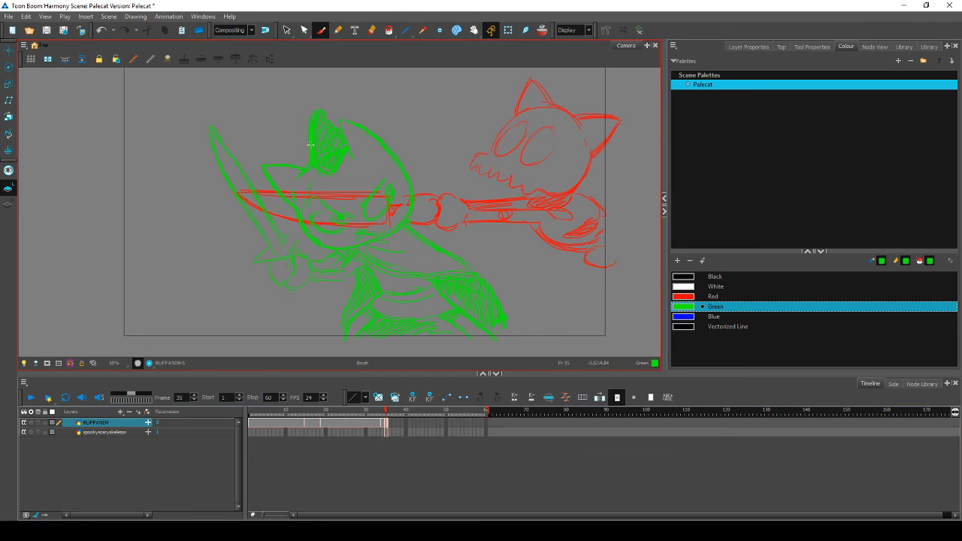
key(comma)
key(period)
key(alt+e)
key(comma)
key(period)
key(alt+b)
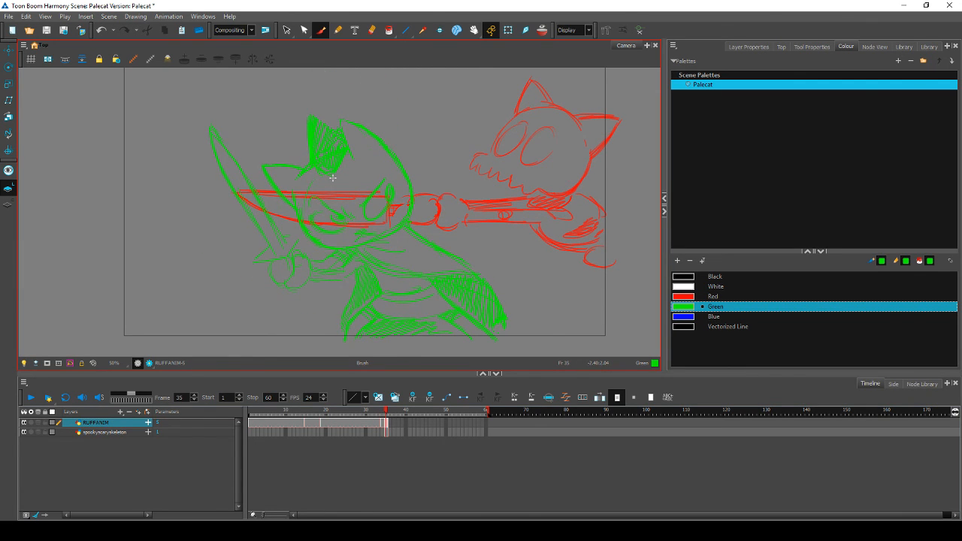
Step: Outline the hatched spike between the cat's ears in black
click(685, 278)
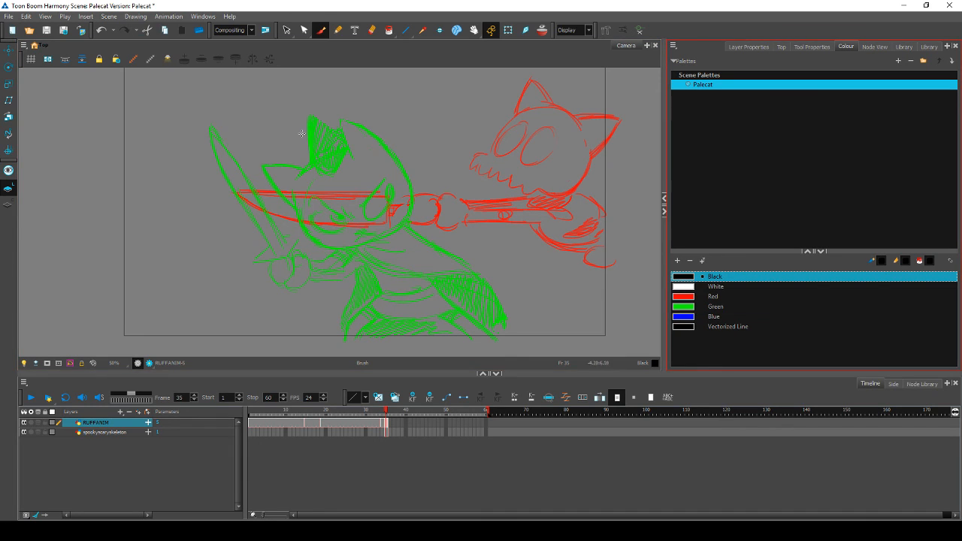
mouse_move(302, 122)
mouse_down()
mouse_move(304, 147)
mouse_move(333, 173)
mouse_up()
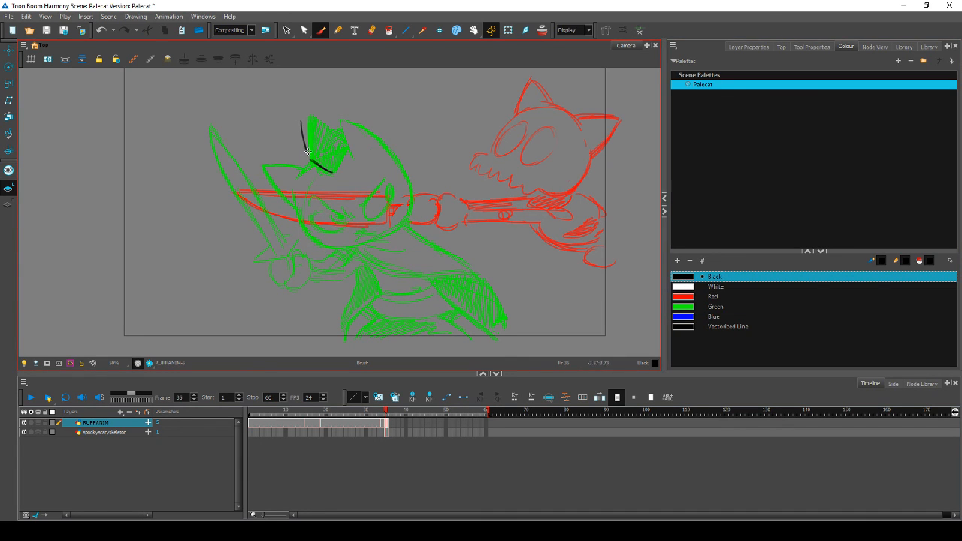
drag(303, 118, 340, 143)
mouse_move(303, 117)
mouse_down()
mouse_move(311, 163)
mouse_move(329, 172)
mouse_move(342, 152)
mouse_up()
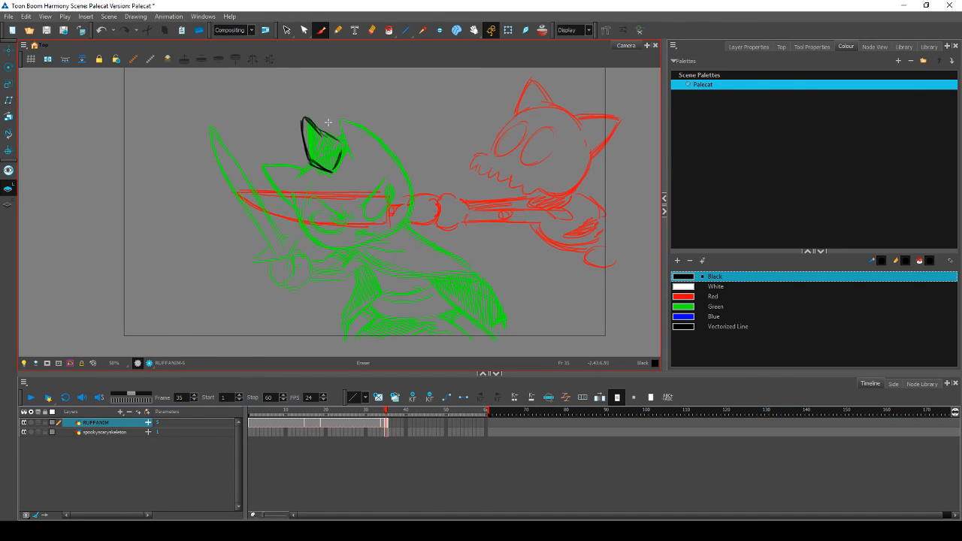
Step: Touch up the hatching inside the black-outlined spike in green and check it against frame 34
click(714, 307)
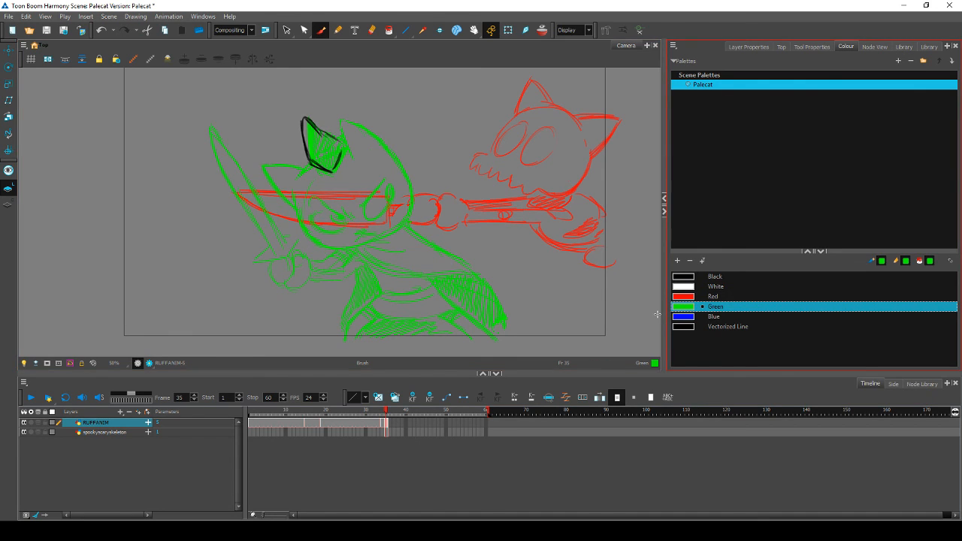
drag(309, 135, 331, 142)
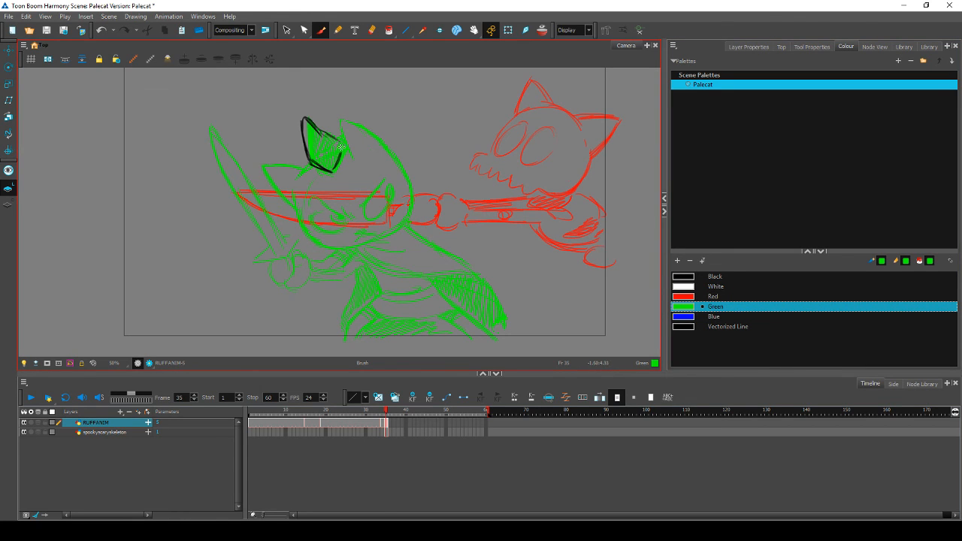
key(comma)
key(period)
key(comma)
key(period)
Step: Trace the cat's swept-back ear and upper head outline in black, checking it against frame 34
click(703, 277)
drag(339, 122, 351, 158)
drag(338, 124, 346, 143)
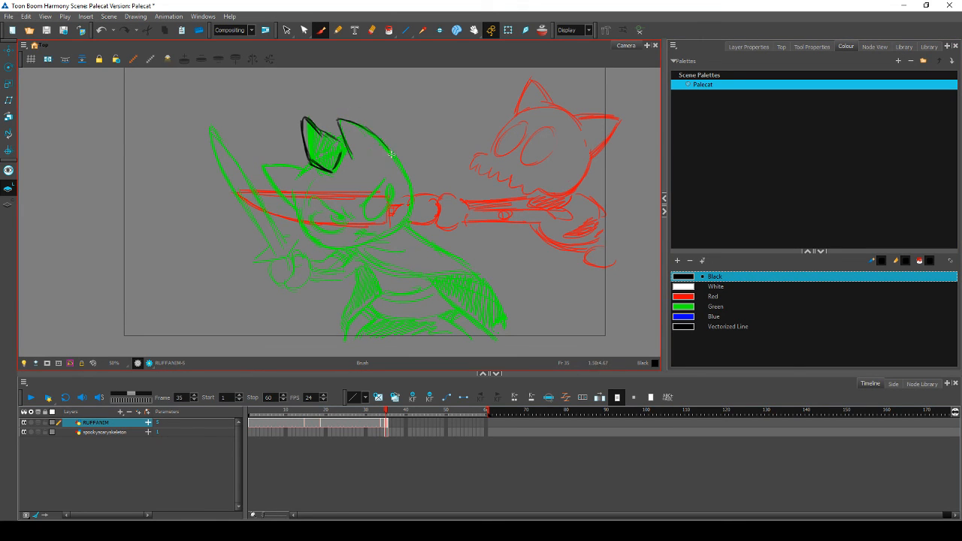
key(comma)
key(period)
key(comma)
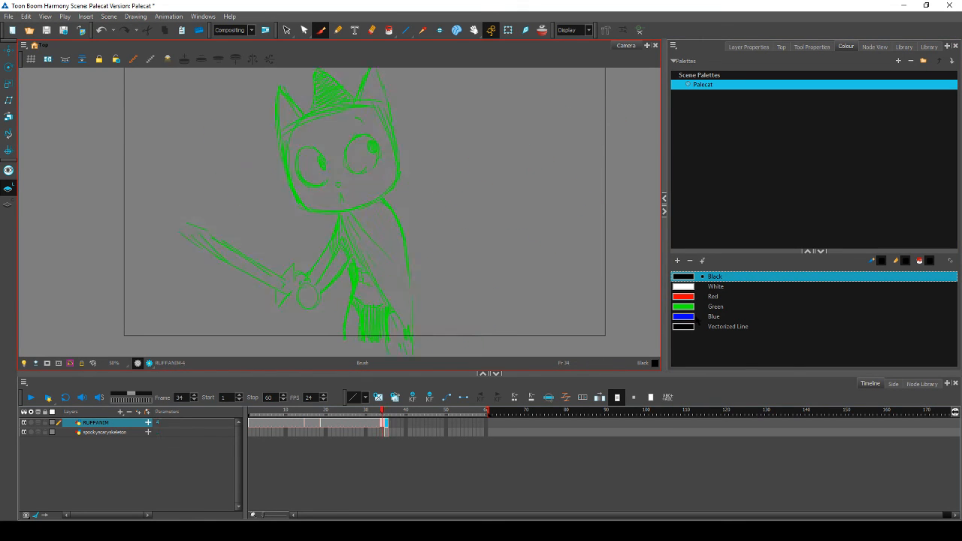
key(period)
Step: Redraw the sides of the hatched spike in black with a wider outer curve, comparing it with frame 34
drag(304, 124, 312, 160)
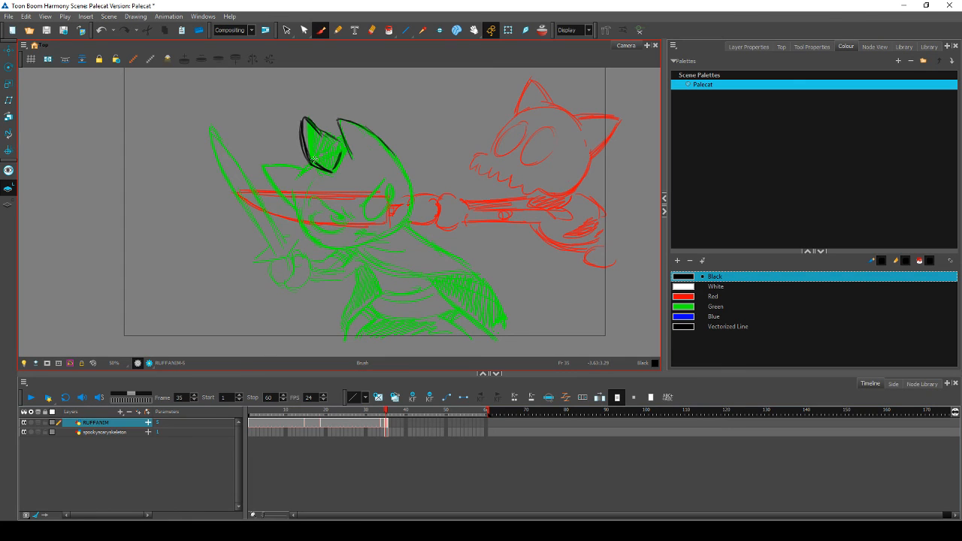
key(comma)
key(period)
key(comma)
key(period)
mouse_move(327, 136)
mouse_down()
mouse_move(342, 146)
mouse_move(311, 166)
mouse_move(318, 169)
mouse_up()
Step: Flip between frames 34 and 35 to judge the spike, and erase the surplus black stroke along its outer side
key(comma)
key(period)
key(comma)
key(period)
key(comma)
key(period)
key(alt+e)
key(comma)
key(period)
key(alt+b)
Step: Set the brush colour back to Green and compare the poses on frames 34 and 35
click(683, 310)
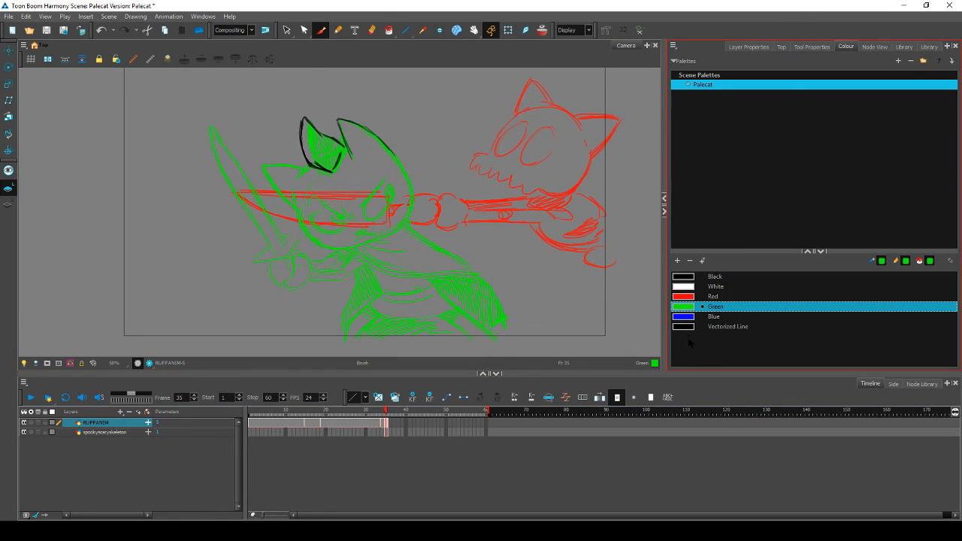
key(comma)
key(period)
key(comma)
key(period)
key(comma)
key(period)
Step: Select all of the caped cat's strokes on frame 35 and squash the drawing slightly so the head sits lower
click(286, 30)
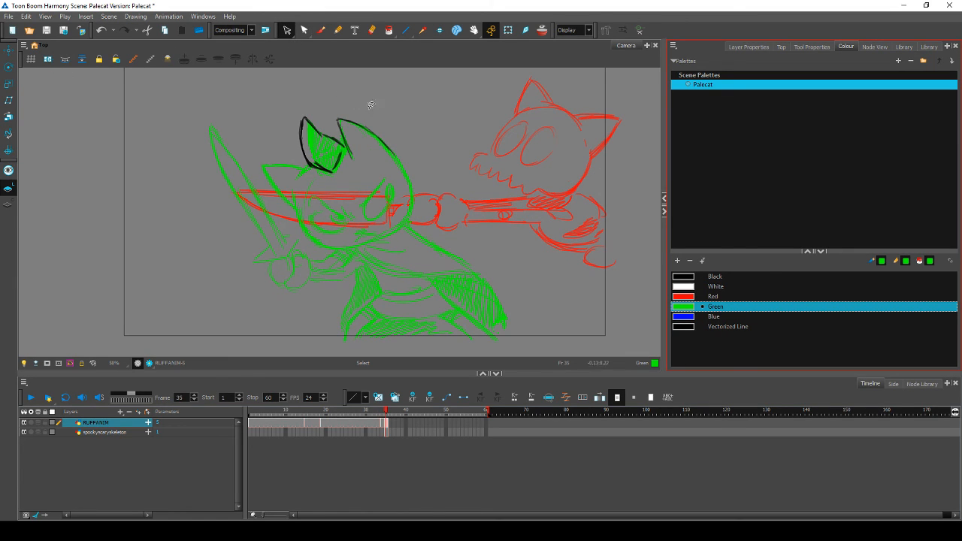
mouse_move(369, 100)
mouse_down()
mouse_move(522, 337)
mouse_move(329, 77)
mouse_move(367, 100)
mouse_up()
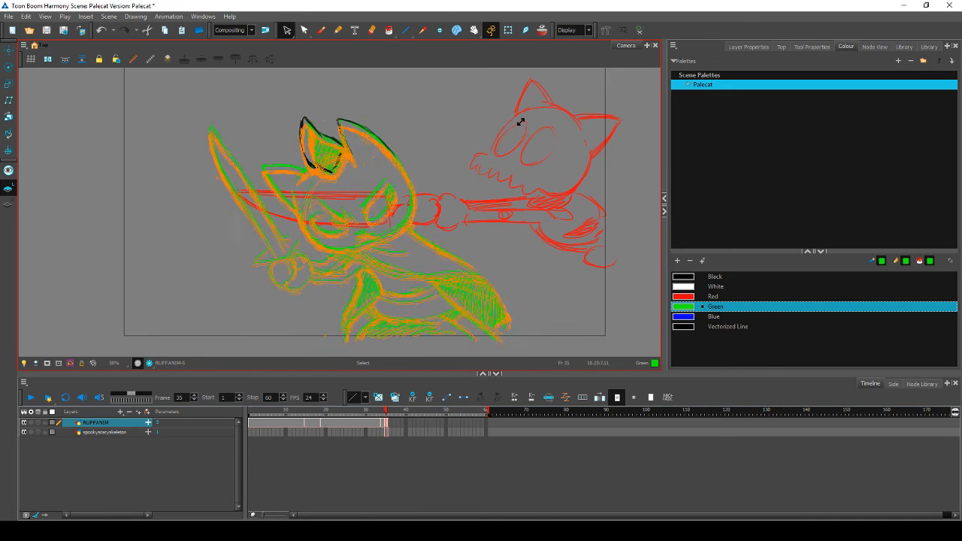
drag(482, 118, 451, 133)
drag(199, 117, 197, 121)
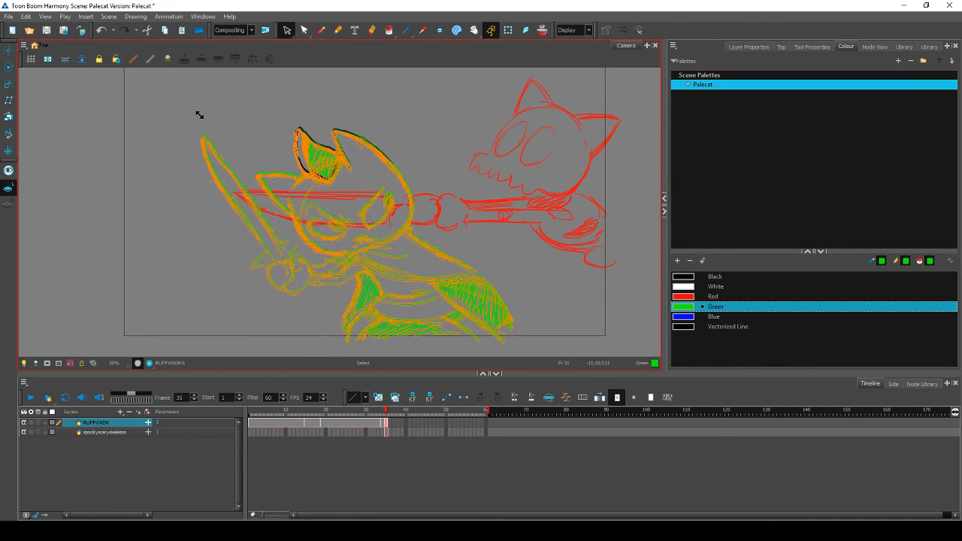
Step: Lower and slightly rotate the caped cat's head and sword arm on frame 35, comparing the pose with frame 34
click(202, 110)
key(comma)
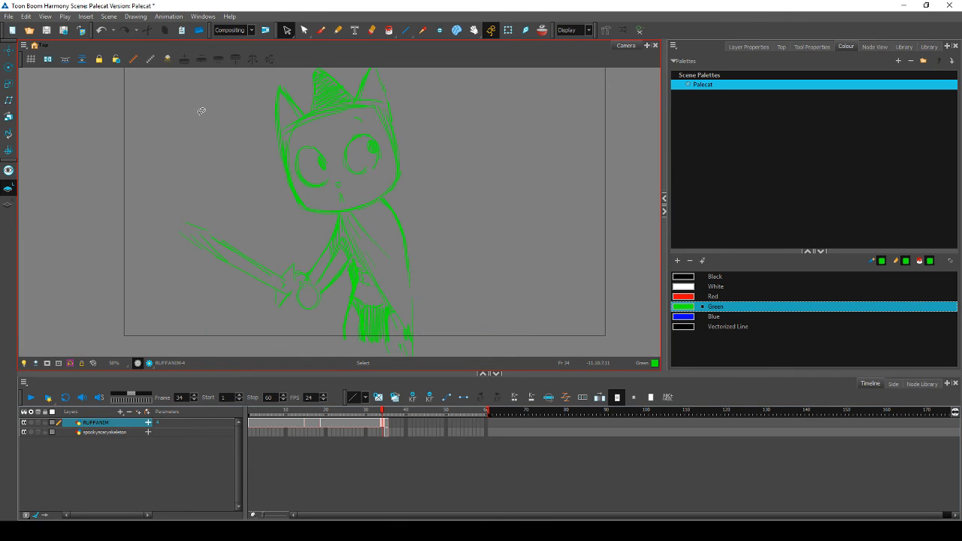
key(period)
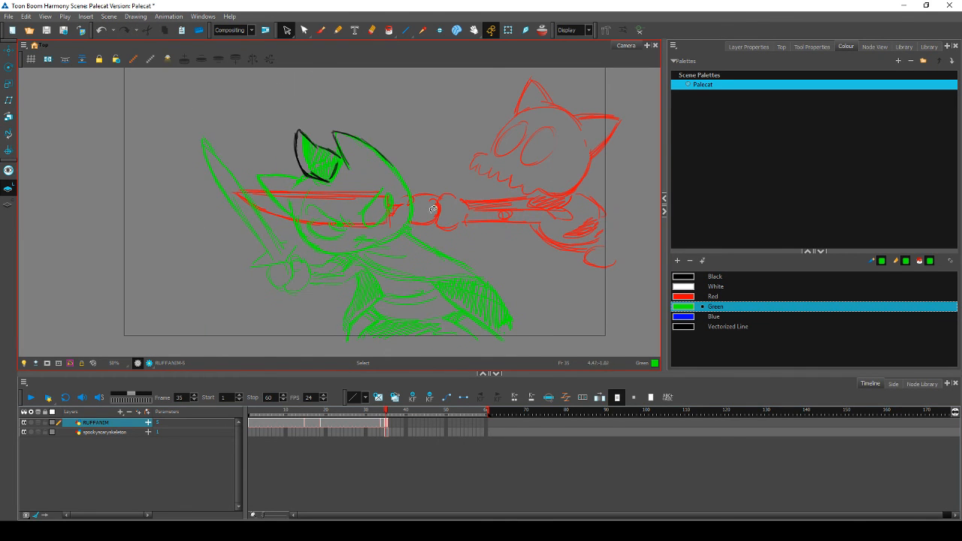
mouse_move(443, 211)
mouse_down()
mouse_move(417, 215)
mouse_move(363, 254)
mouse_move(175, 233)
mouse_move(420, 172)
mouse_move(426, 197)
mouse_up()
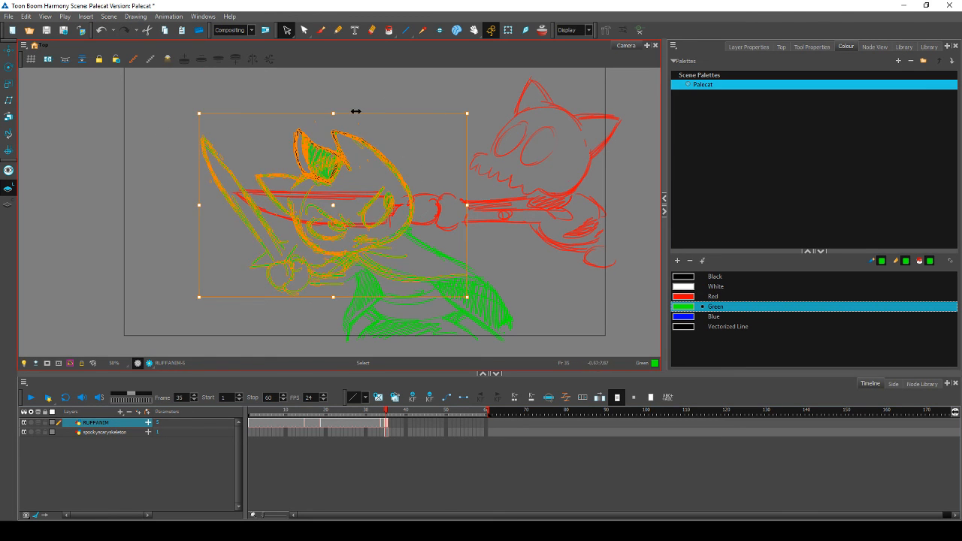
drag(356, 111, 374, 105)
drag(384, 204, 374, 217)
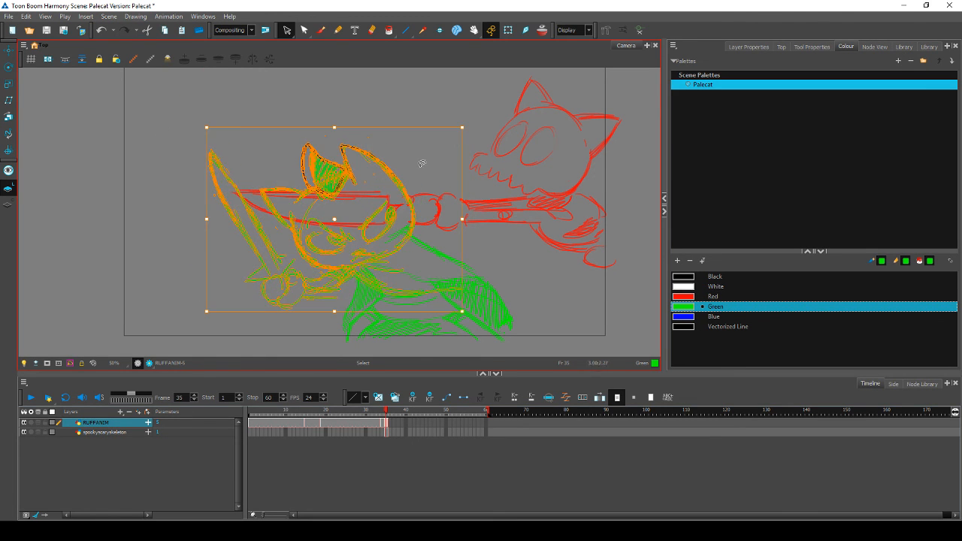
mouse_move(462, 129)
mouse_down()
mouse_move(455, 114)
mouse_move(369, 248)
mouse_move(191, 195)
mouse_move(413, 158)
mouse_move(395, 240)
mouse_up()
drag(412, 186, 439, 178)
click(554, 275)
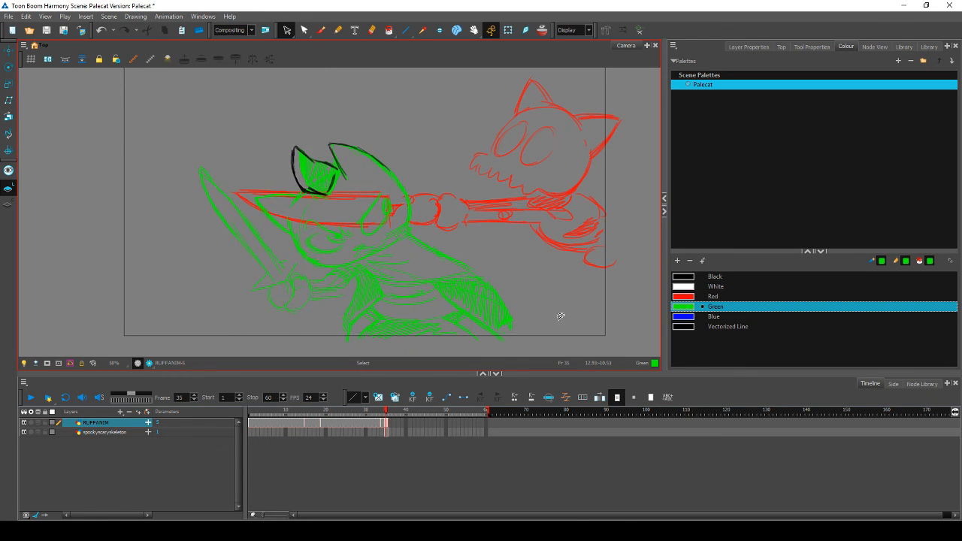
key(comma)
key(period)
key(comma)
key(period)
key(comma)
key(period)
Step: Set the brush colour to Black and redraw the cape's back edge, the front of the body and the collar curve
click(321, 30)
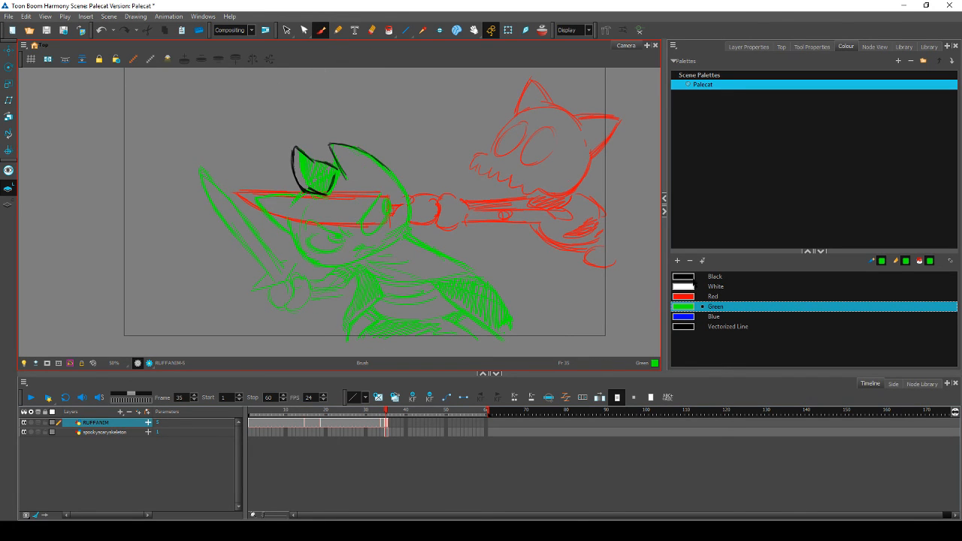
click(685, 276)
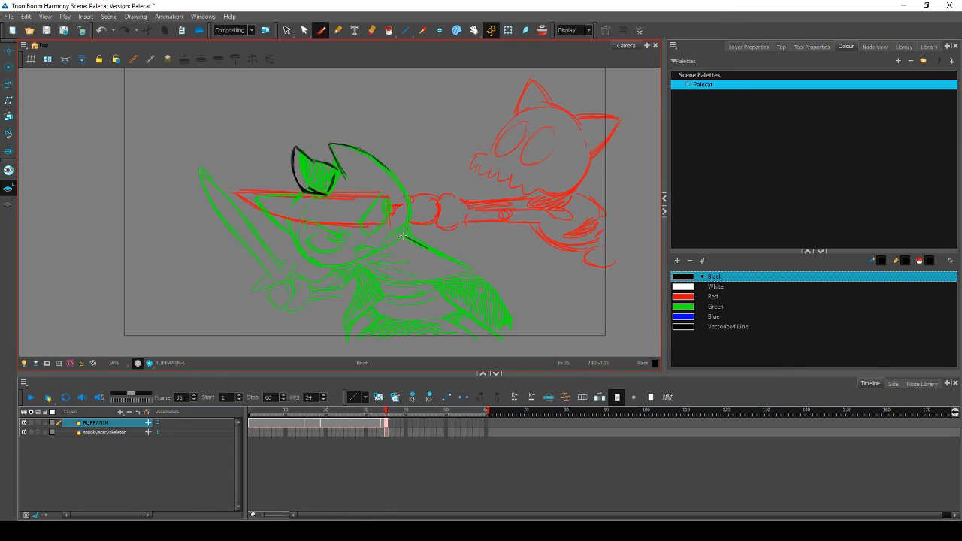
mouse_move(404, 236)
mouse_down()
mouse_move(467, 267)
mouse_move(511, 316)
mouse_up()
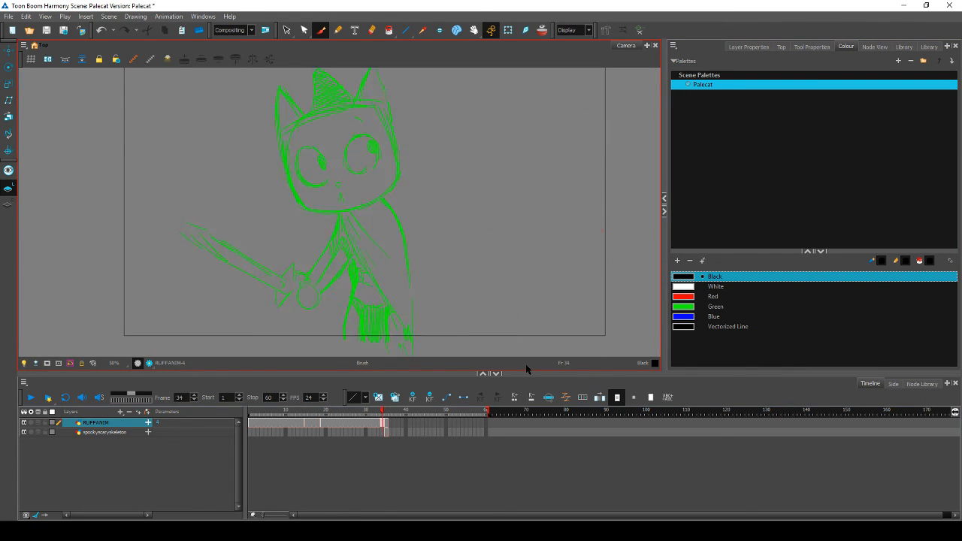
drag(359, 275, 348, 316)
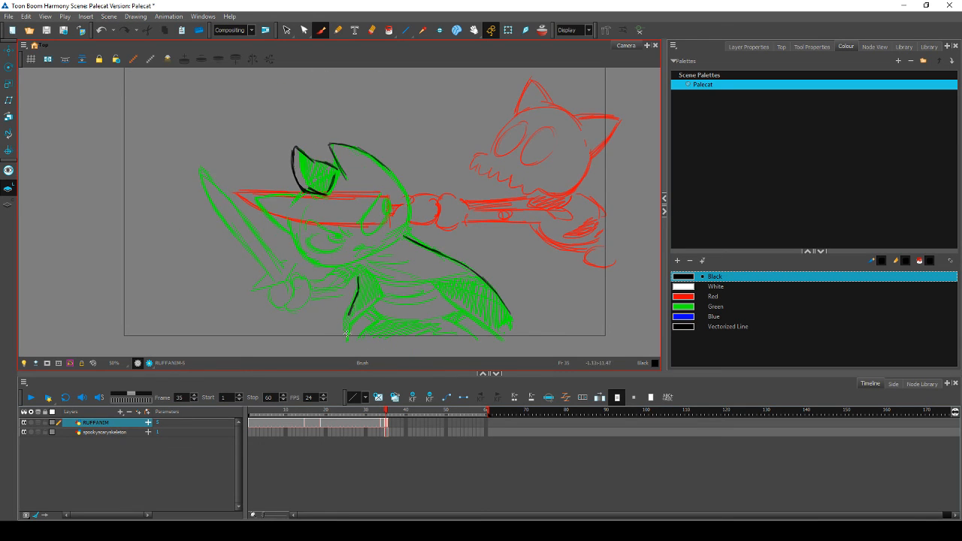
mouse_move(360, 264)
mouse_down()
mouse_move(378, 279)
mouse_move(436, 279)
mouse_move(378, 280)
mouse_move(481, 273)
mouse_up()
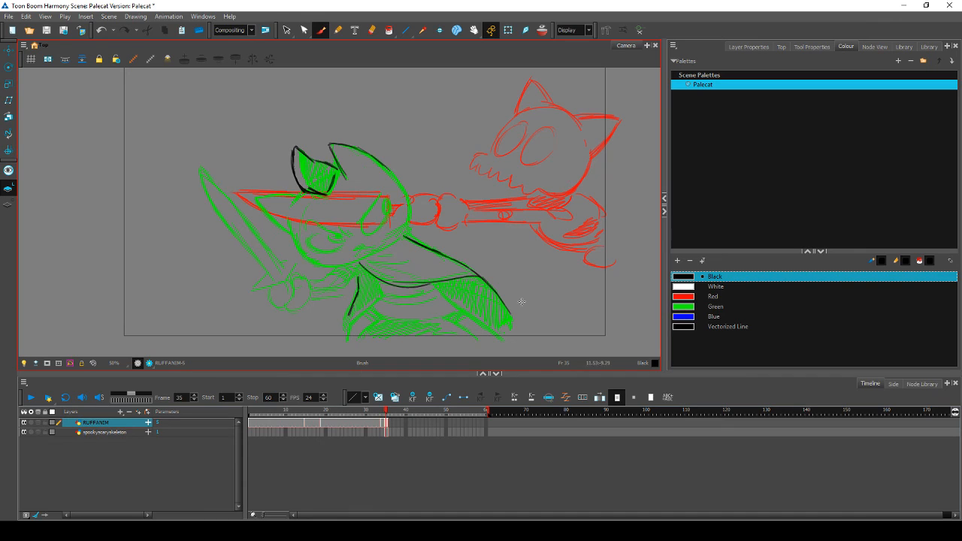
Step: Redraw the caped cat's sword arm with black strokes on frame 35, flipping against frame 34 to check it
mouse_move(355, 285)
mouse_down()
mouse_move(309, 300)
mouse_move(354, 284)
mouse_move(312, 286)
mouse_move(350, 276)
mouse_up()
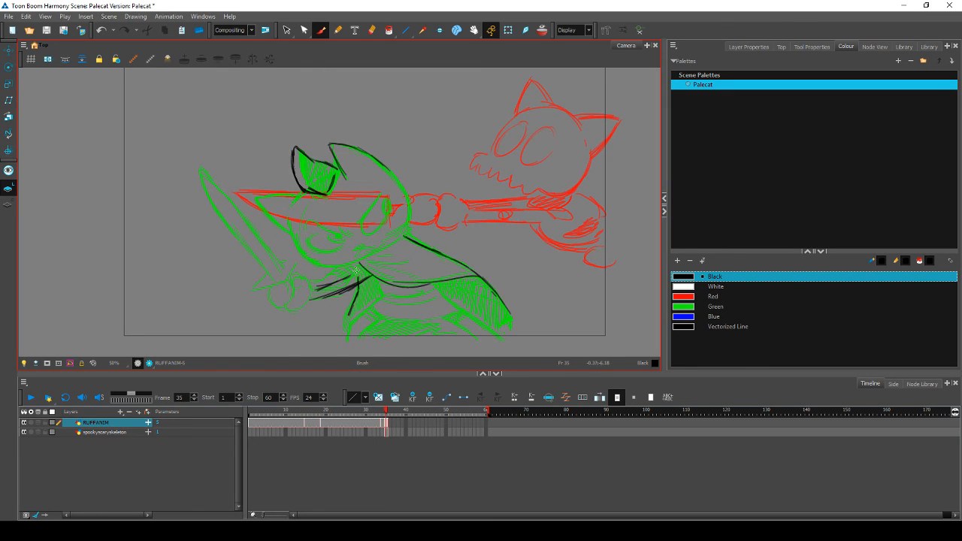
key(period)
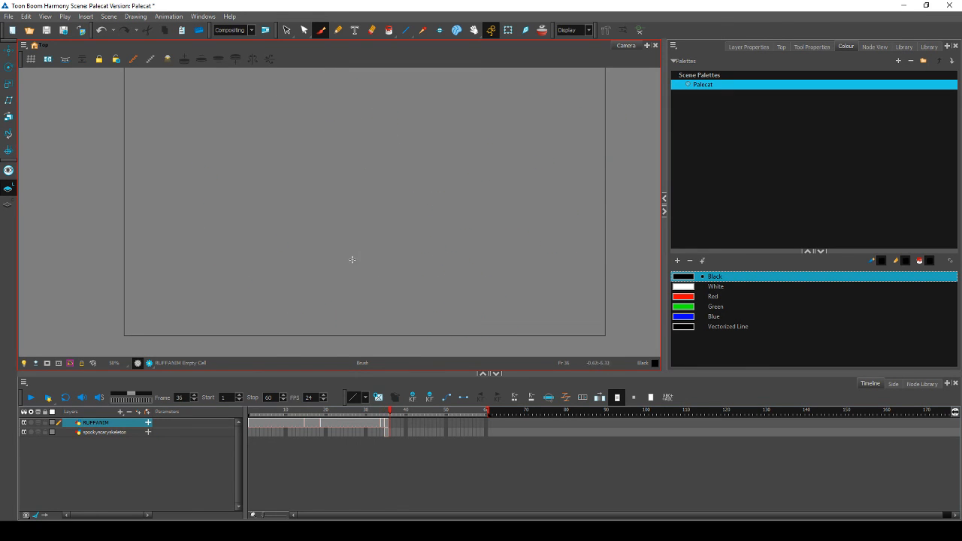
key(comma)
key(comma)
key(period)
key(comma)
key(period)
drag(346, 269, 315, 280)
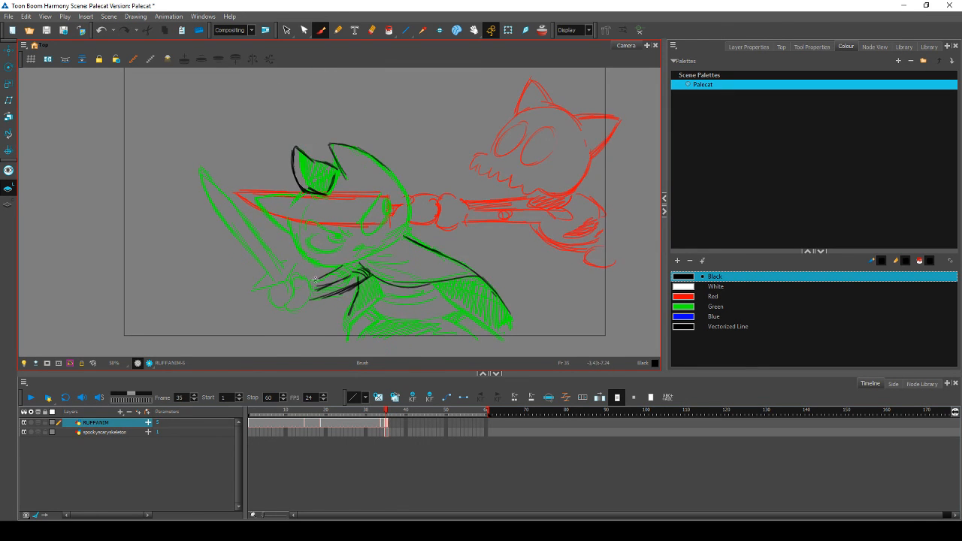
key(comma)
key(period)
key(comma)
key(period)
key(comma)
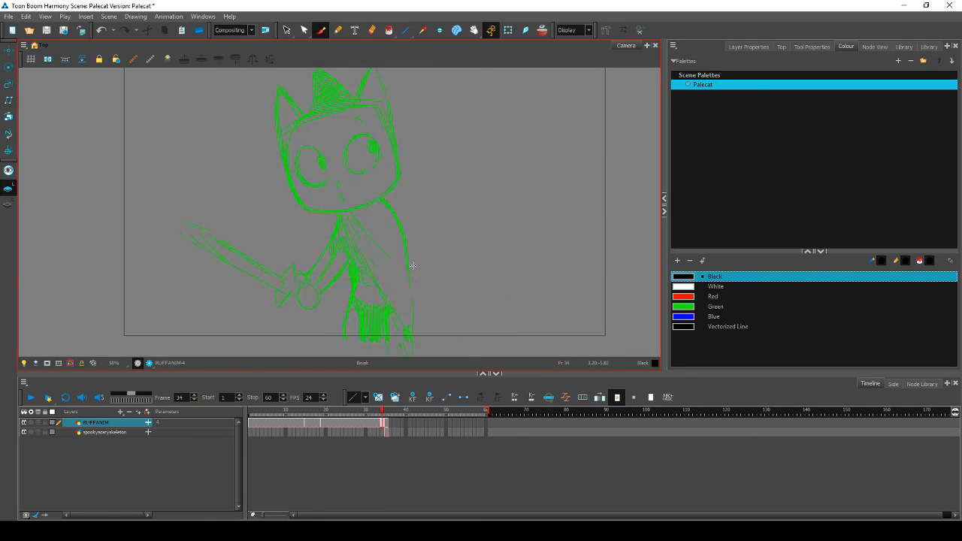
key(period)
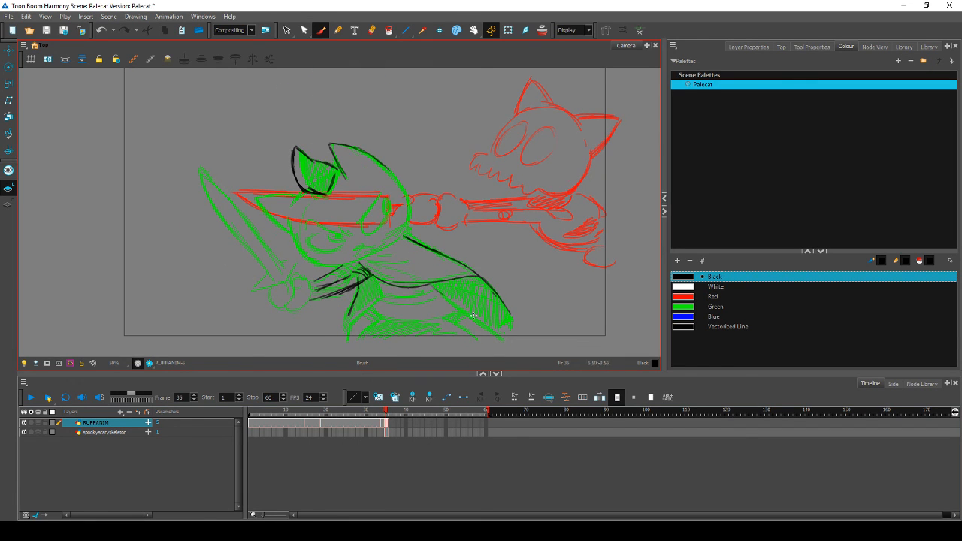
Step: Add black strokes along the cape's inner edge and lower fold, and compare the result with frame 34
drag(451, 300, 513, 346)
mouse_move(451, 321)
mouse_down()
mouse_move(475, 339)
mouse_move(458, 314)
mouse_up()
key(comma)
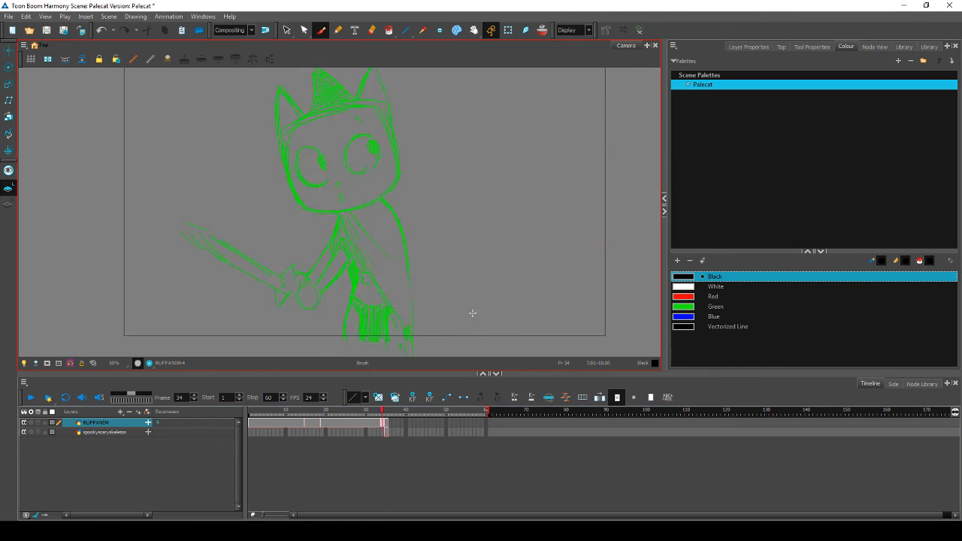
key(period)
key(comma)
key(period)
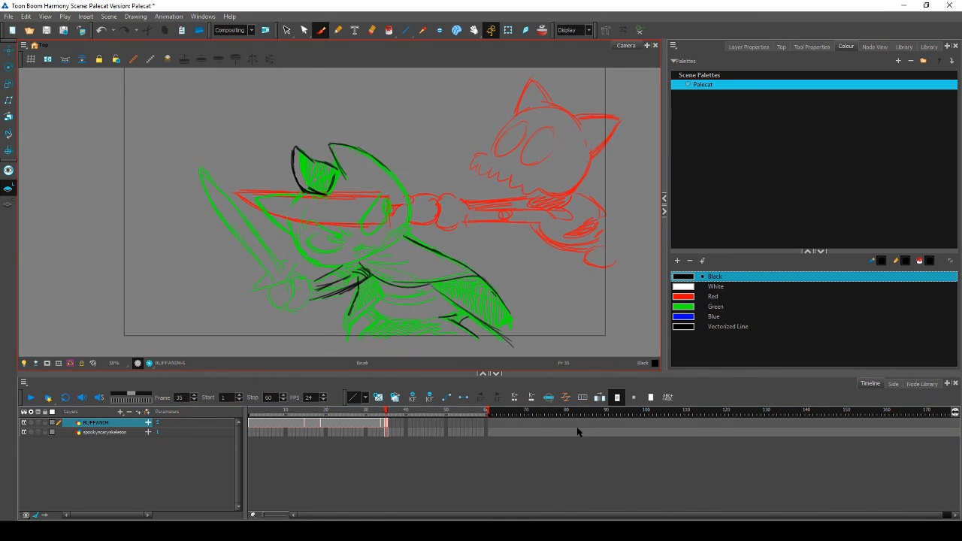
Step: Retime both layers so the standing cat holds through frame 40 and the sword clash drawing spans frames 41 to 48
mouse_move(387, 423)
mouse_down()
mouse_move(440, 435)
mouse_move(406, 412)
mouse_move(327, 407)
mouse_move(460, 409)
mouse_move(372, 421)
mouse_move(382, 415)
mouse_up()
click(385, 433)
key(F5)
Step: Select the standing cat's head on frame 34 and rotate it into a more upright position on the neck
click(286, 30)
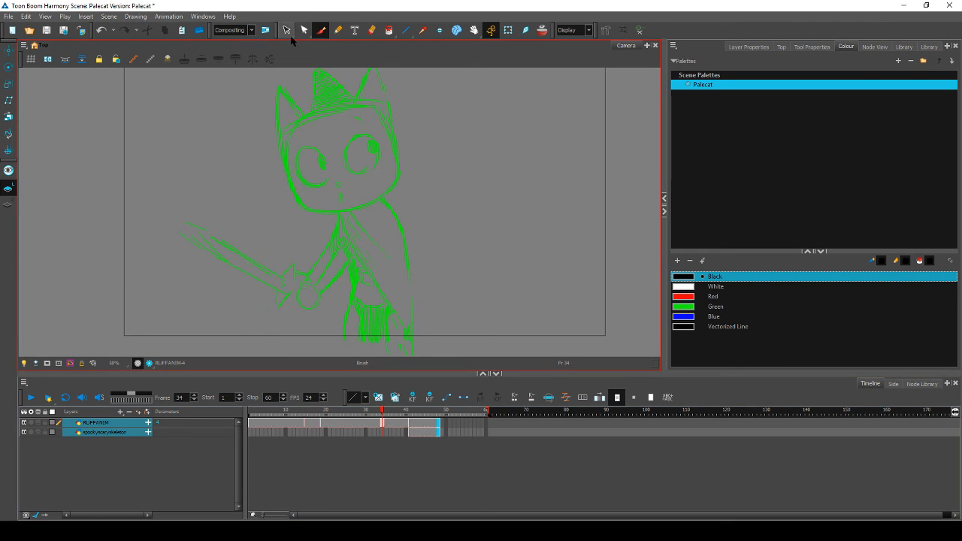
mouse_move(334, 183)
mouse_down()
mouse_move(291, 84)
mouse_move(301, 83)
mouse_up()
key(space)
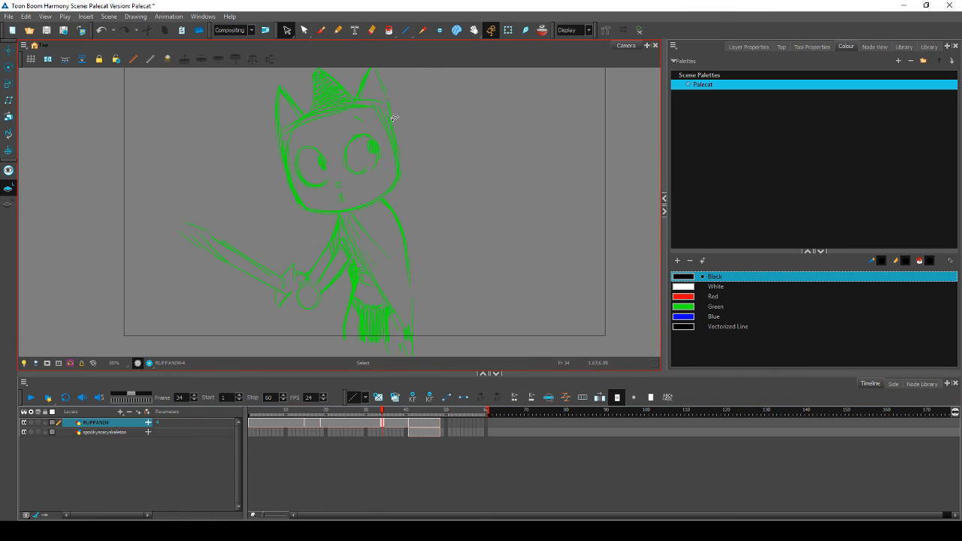
drag(424, 143, 436, 169)
drag(293, 235, 436, 124)
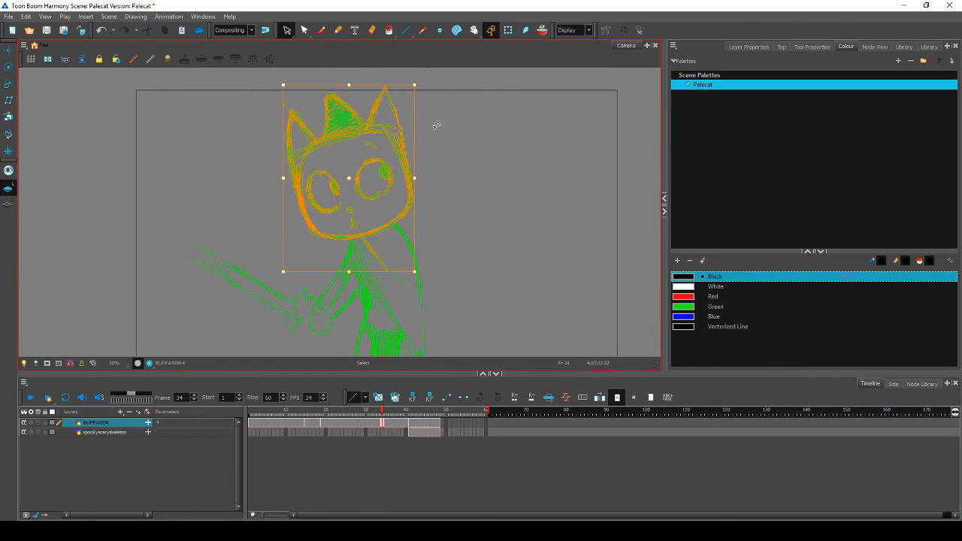
drag(349, 178, 361, 232)
drag(427, 68, 443, 93)
click(468, 241)
Step: Check the standing cat across frames 34 to 36 and nudge the upper head and facial features slightly
mouse_move(389, 406)
mouse_down()
mouse_move(369, 411)
mouse_move(390, 411)
mouse_up()
mouse_move(408, 232)
mouse_down()
mouse_move(275, 143)
mouse_move(430, 150)
mouse_move(392, 173)
mouse_up()
click(461, 206)
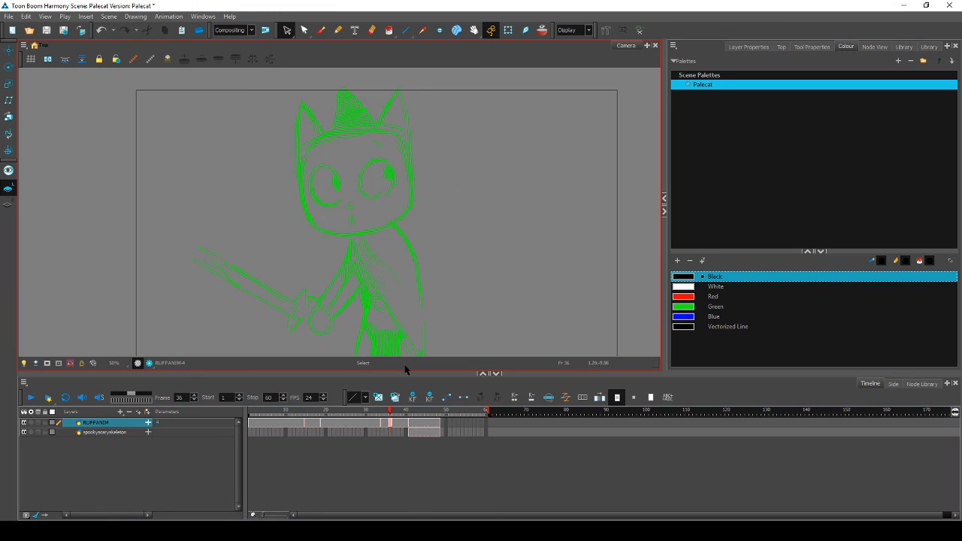
click(393, 417)
drag(393, 419, 381, 415)
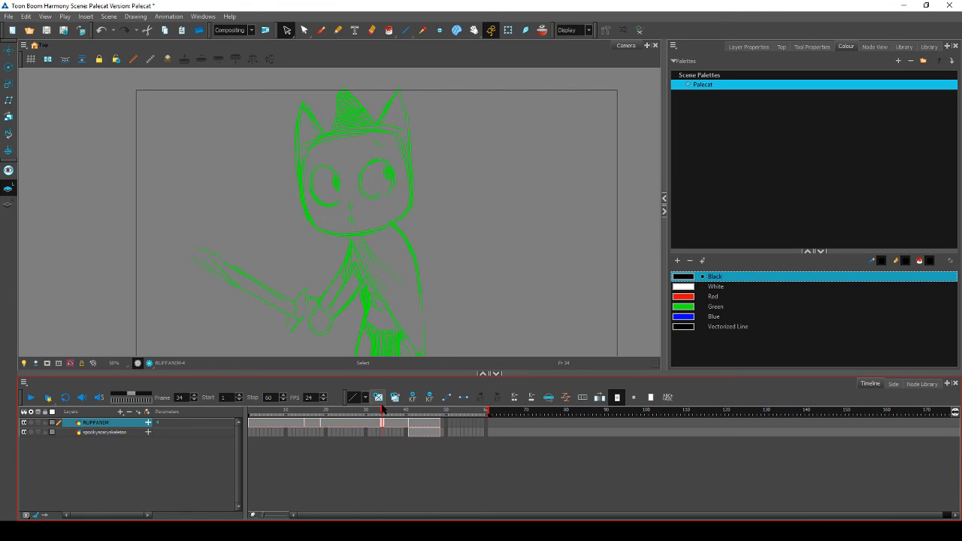
mouse_move(418, 181)
mouse_down()
mouse_move(395, 199)
mouse_move(305, 189)
mouse_move(454, 153)
mouse_move(414, 171)
mouse_up()
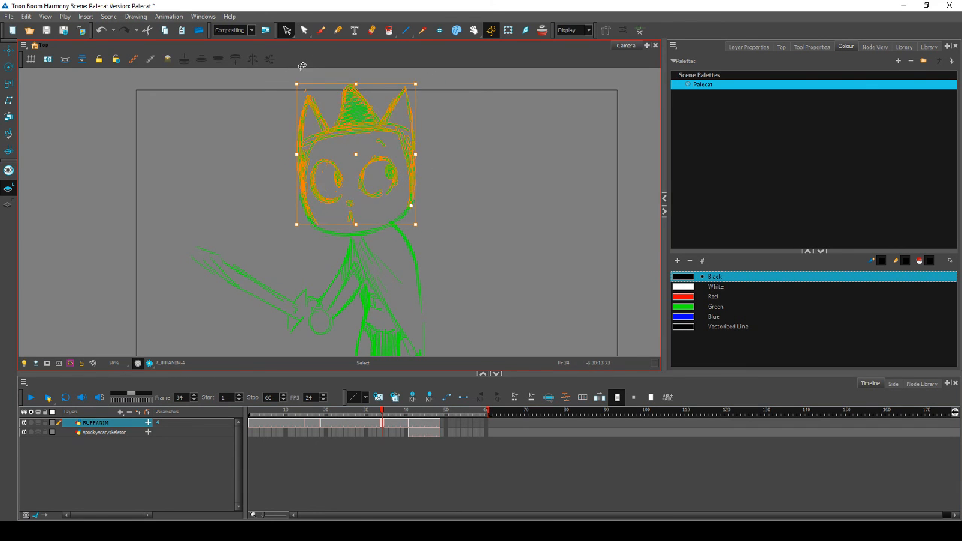
click(443, 182)
Step: Delete the leftover chin and lower jaw strokes from the standing cat's head
click(352, 232)
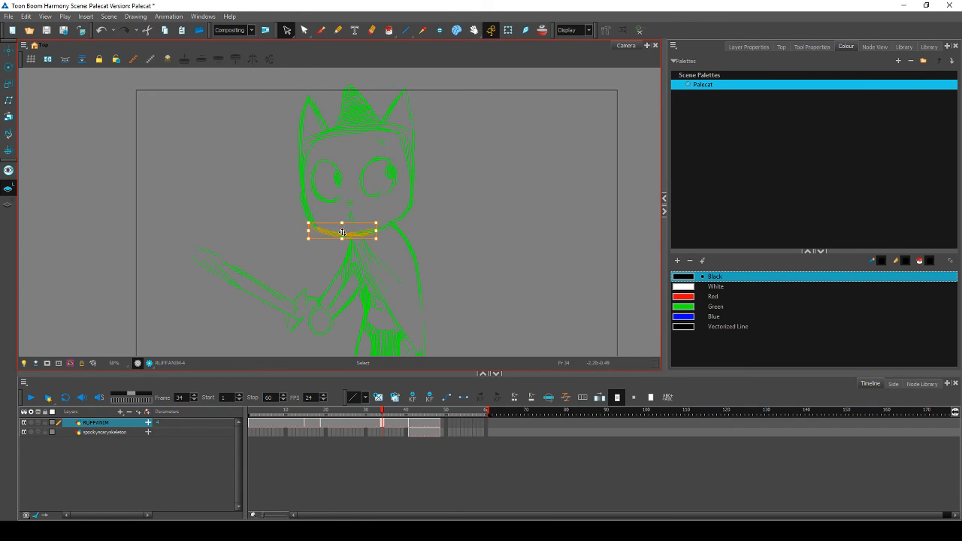
click(306, 211)
key(Delete)
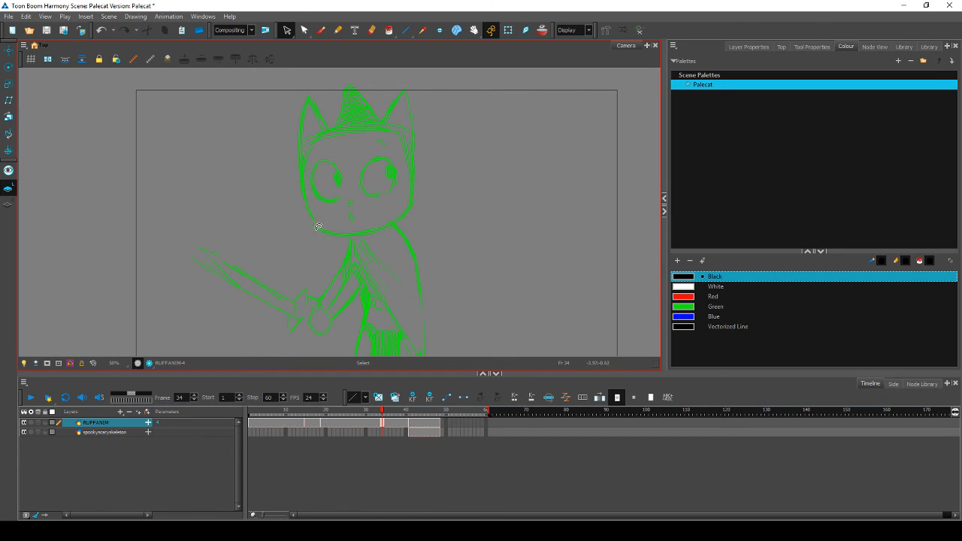
click(346, 231)
key(Delete)
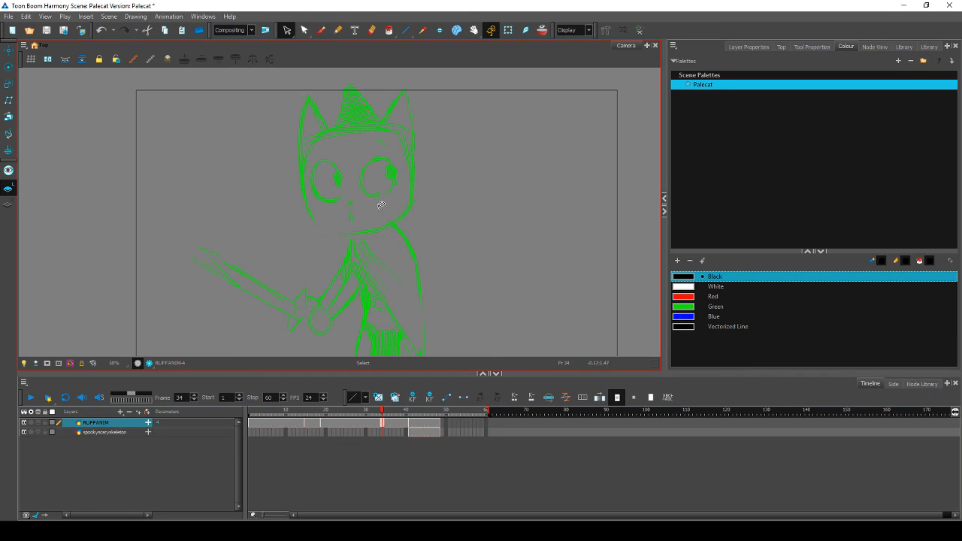
click(377, 229)
key(Delete)
click(366, 235)
key(Delete)
Step: Set the brush colour back to Green and redraw the standing cat's chin as a smooth curve on frame 36
click(381, 418)
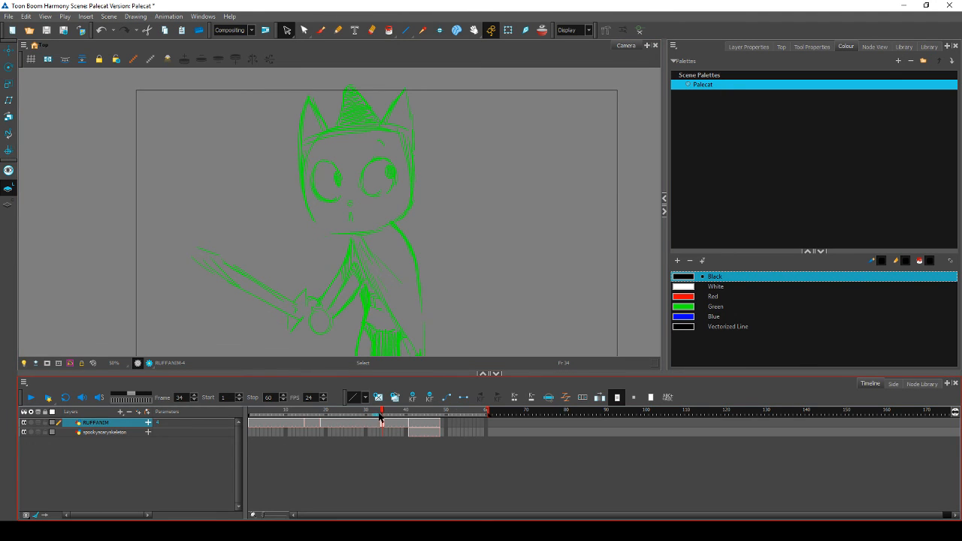
click(386, 414)
click(390, 412)
click(321, 30)
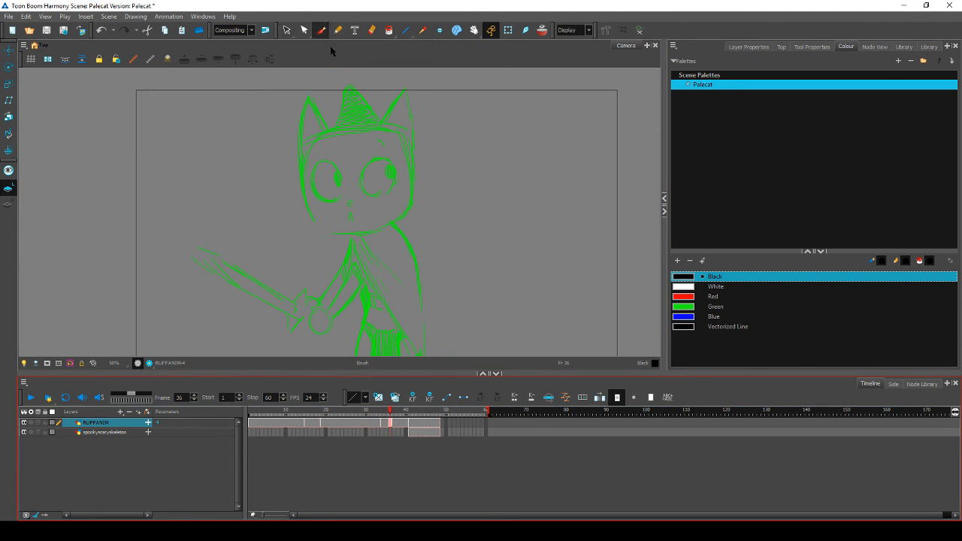
click(685, 308)
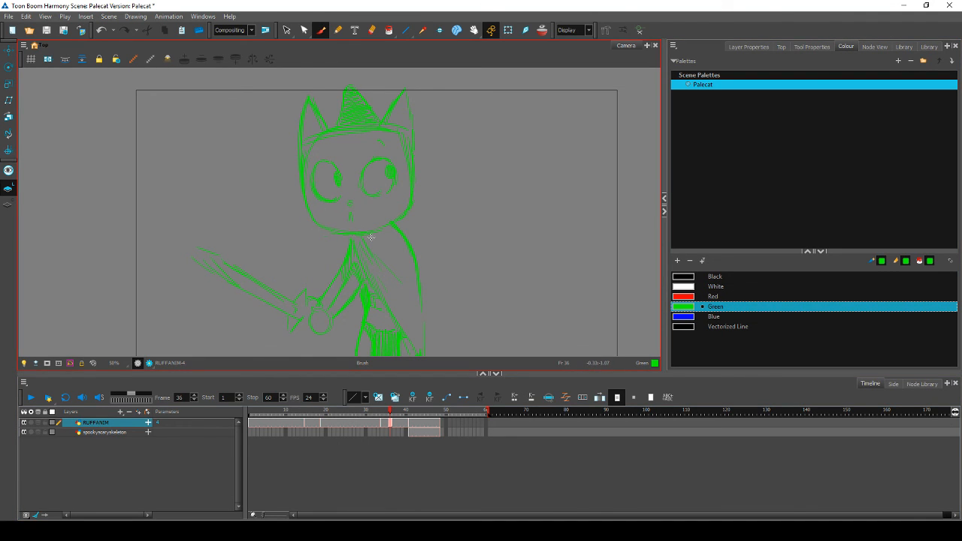
Step: Draw a small green arrow pointing right beside the cape on the sword clash drawing, and scrub through to frame 48
mouse_move(390, 412)
mouse_down()
mouse_move(380, 413)
mouse_move(415, 415)
mouse_move(388, 409)
mouse_move(409, 407)
mouse_up()
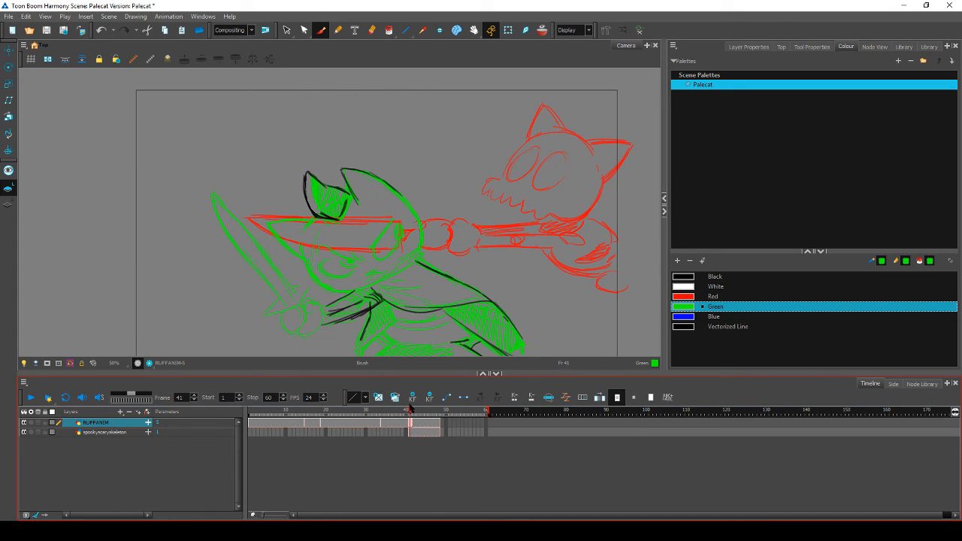
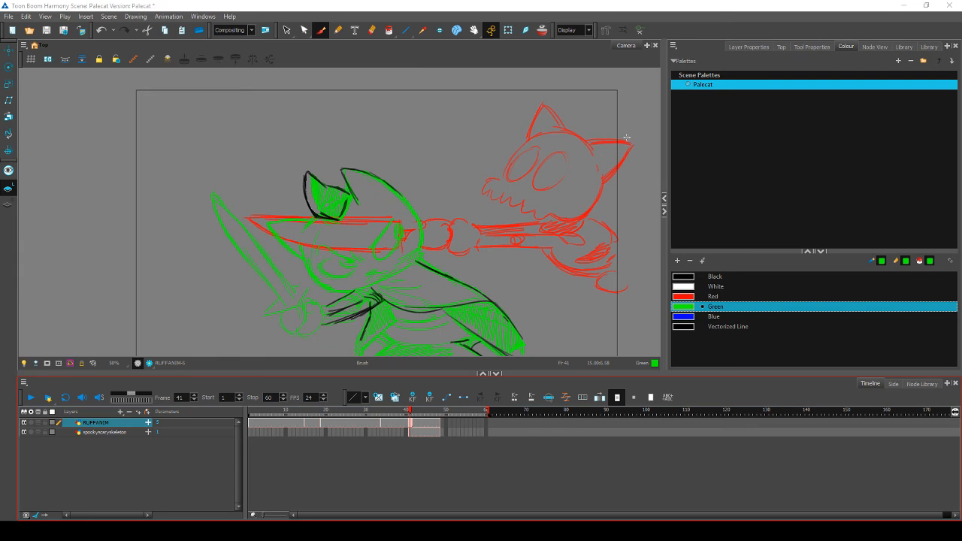
click(562, 293)
key(space)
drag(559, 293, 553, 277)
mouse_move(410, 413)
mouse_down()
mouse_move(388, 415)
mouse_move(439, 419)
mouse_up()
key(alt+b)
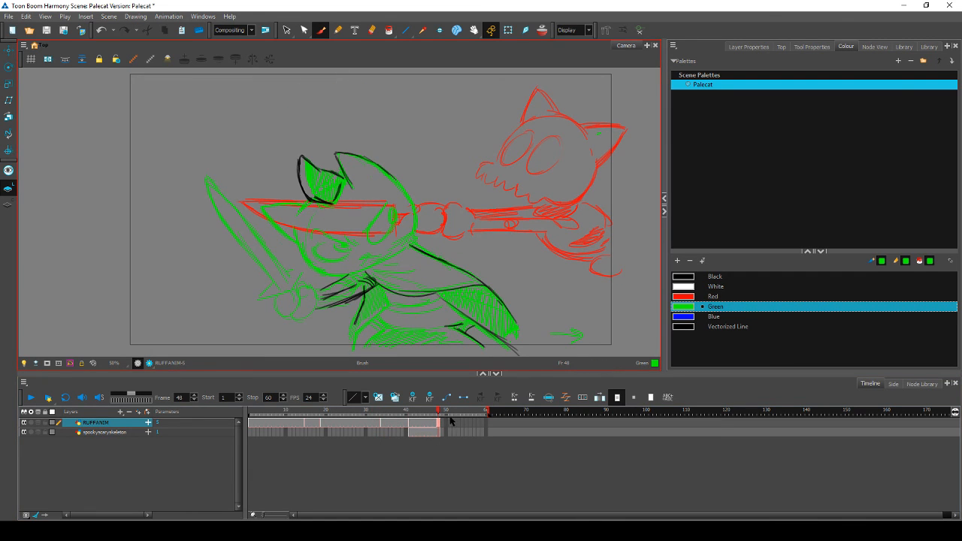
Step: Move to the empty frame 49 and sketch the green cat's tilted head with jaw curve, two ears and two oval eyes
click(444, 424)
mouse_move(444, 413)
mouse_down()
mouse_move(395, 423)
mouse_move(261, 418)
mouse_move(287, 406)
mouse_move(256, 429)
mouse_move(449, 425)
mouse_move(242, 432)
mouse_move(329, 449)
mouse_move(465, 416)
mouse_move(412, 422)
mouse_move(445, 421)
mouse_move(418, 422)
mouse_move(445, 421)
mouse_move(437, 423)
mouse_up()
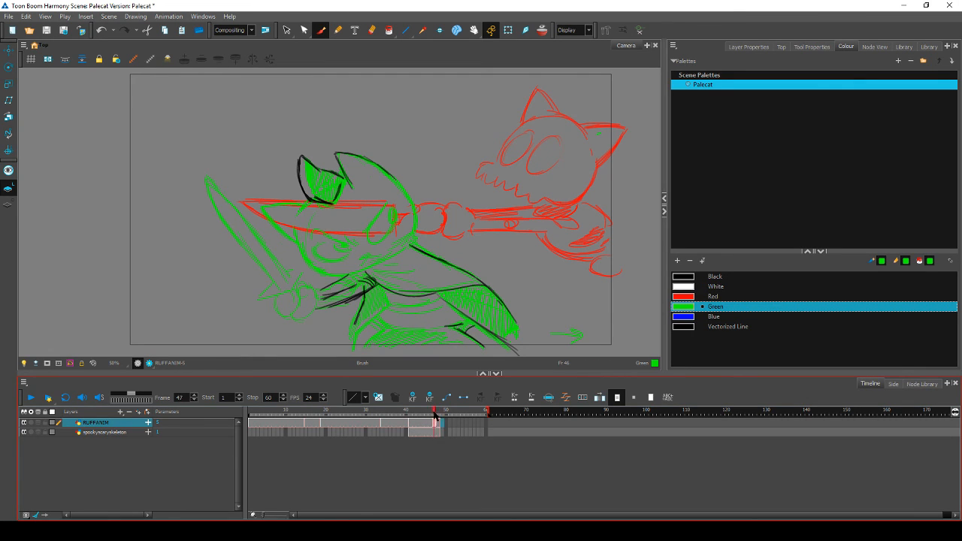
click(444, 418)
drag(443, 415, 437, 416)
key(period)
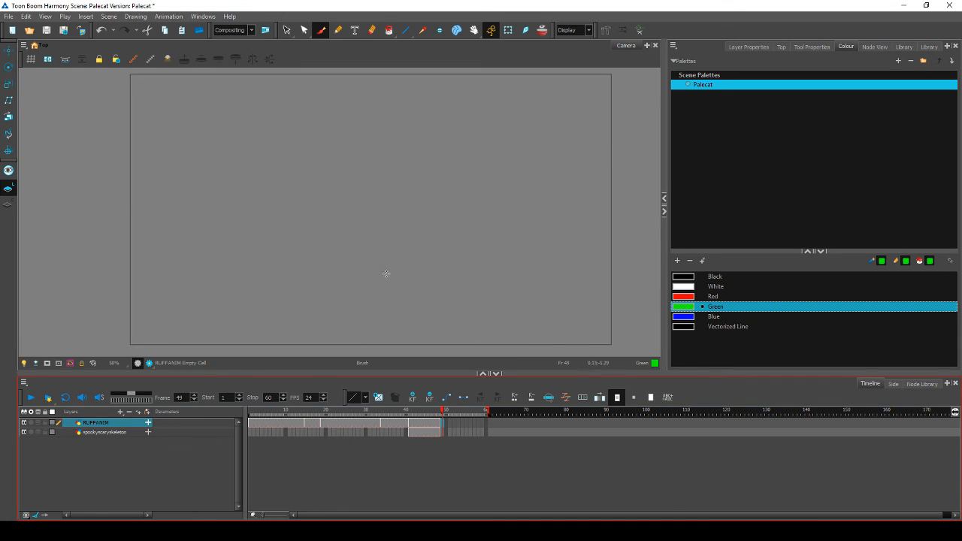
drag(362, 265, 447, 253)
drag(319, 223, 345, 222)
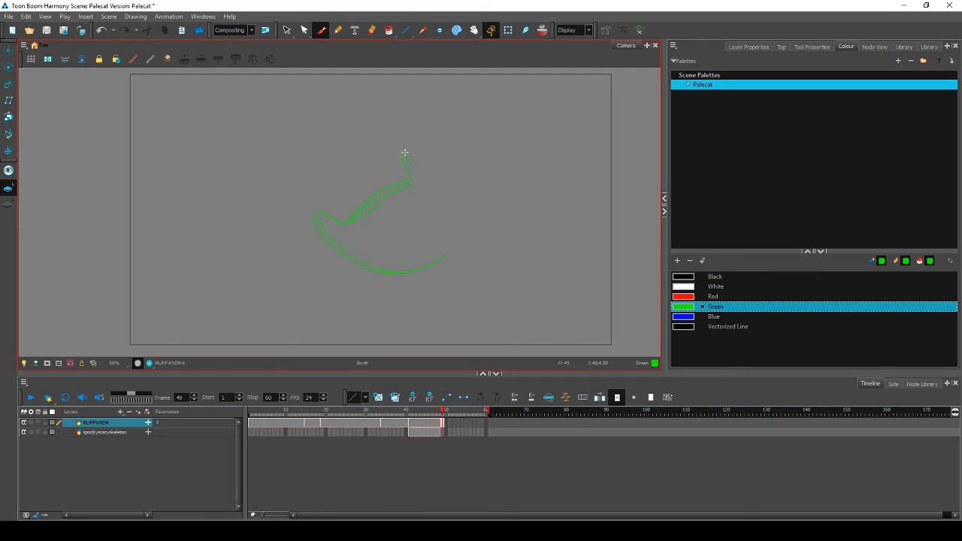
drag(459, 238, 464, 226)
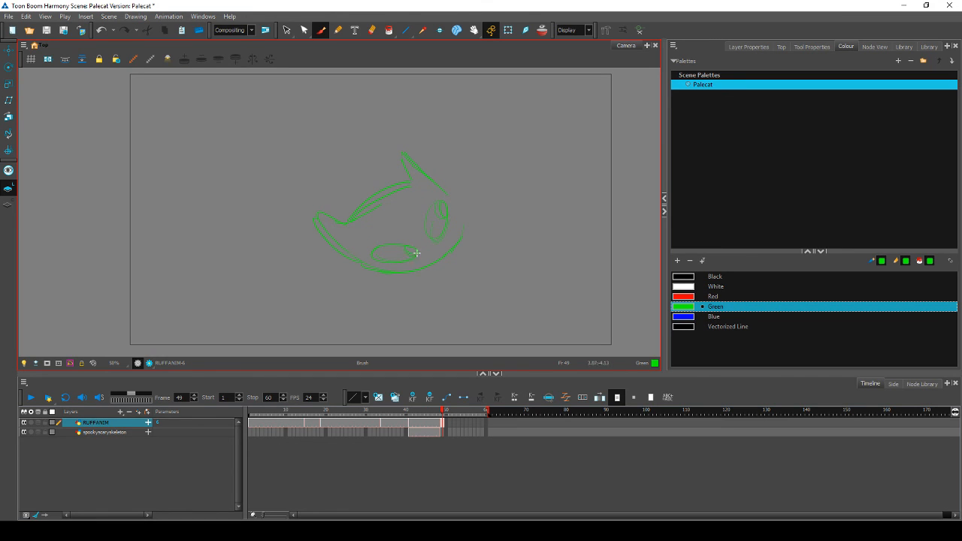
Step: Add the nose and the pointed hat between the ears on frame 49, flipping against the frame 48 drawing
key(comma)
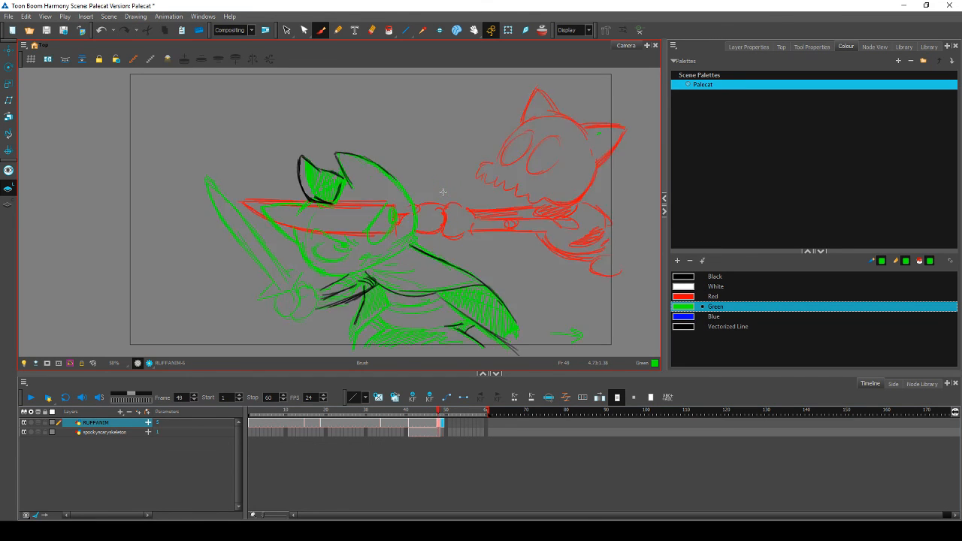
key(period)
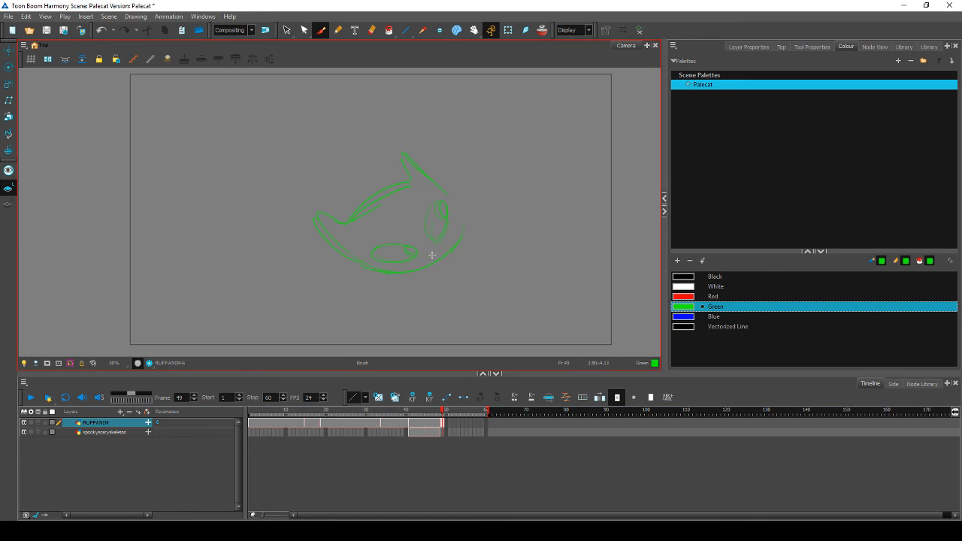
key(comma)
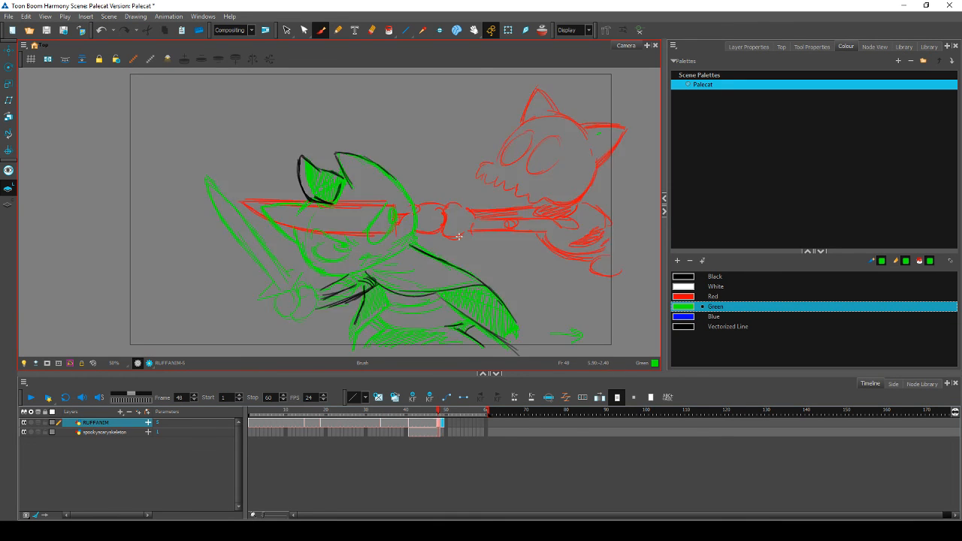
key(period)
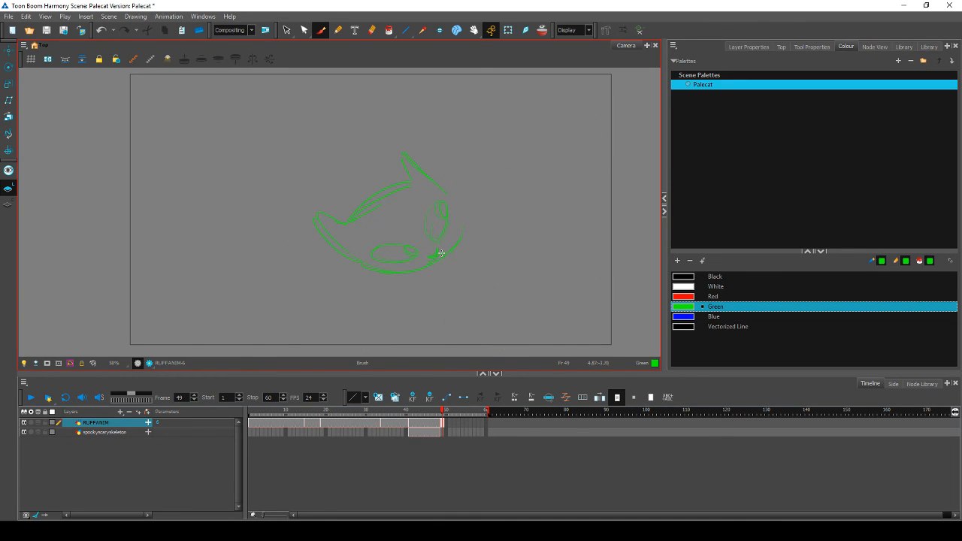
key(comma)
key(period)
key(comma)
key(period)
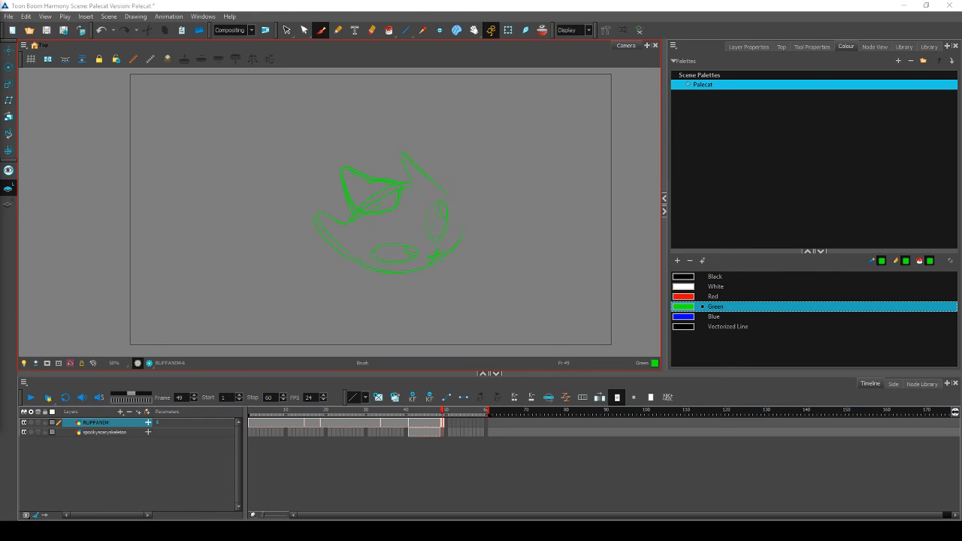
Step: Consult the caped cat reference picture in the browser, put it away, and complete the head's outer cheek contour
drag(0, 197, 376, 66)
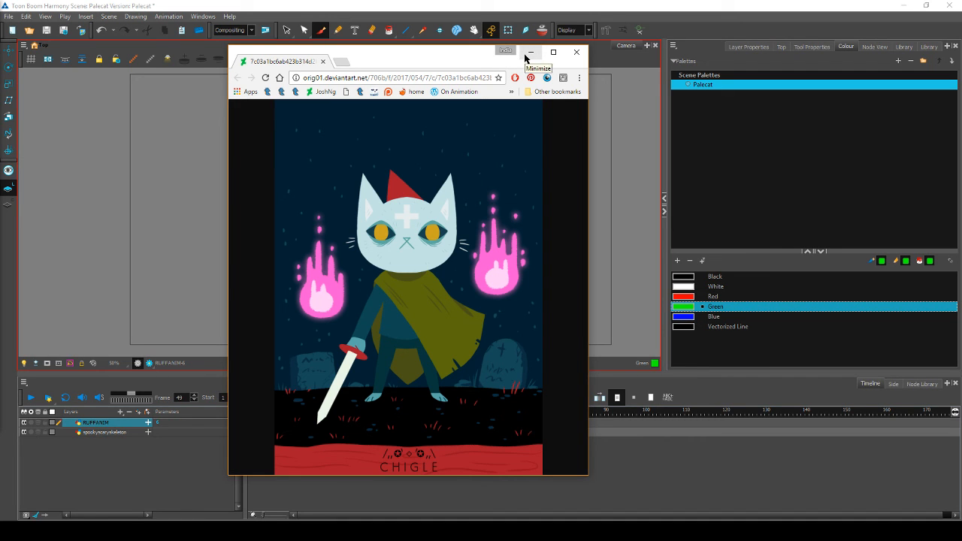
drag(460, 65, 0, 66)
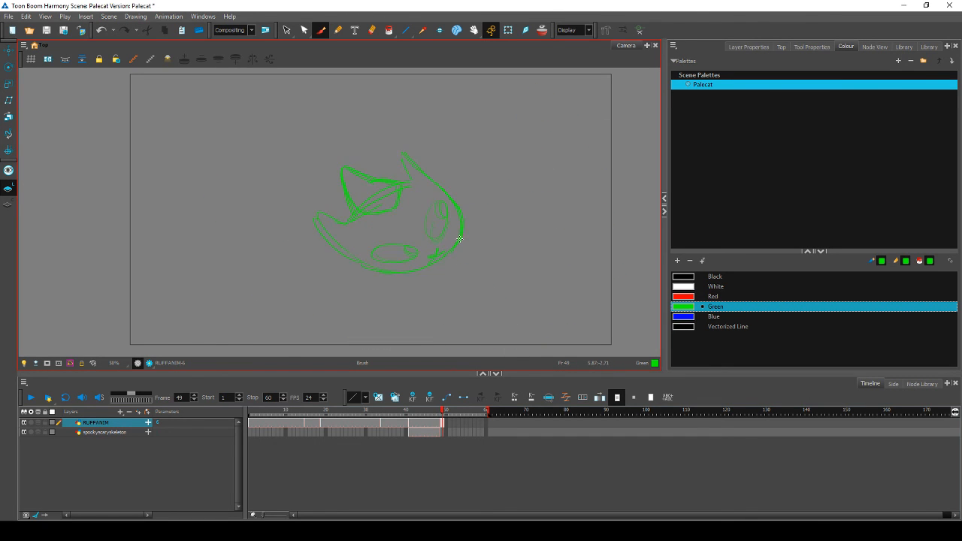
Step: Select the whole head sketch on frame 49, shift it slightly right and down, and compare it with frame 48
click(286, 30)
mouse_move(447, 118)
mouse_down()
mouse_move(338, 137)
mouse_move(357, 133)
mouse_up()
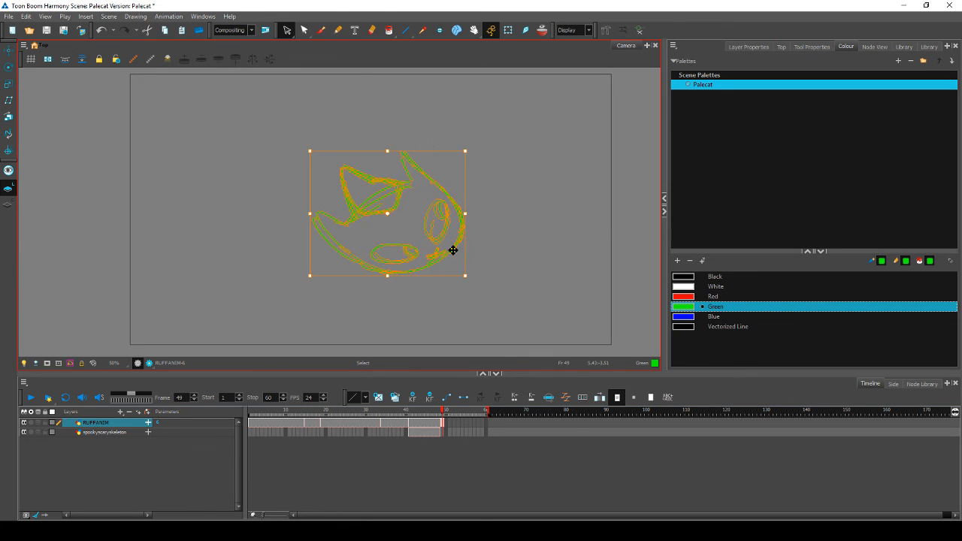
drag(454, 249, 463, 253)
click(484, 243)
key(comma)
key(period)
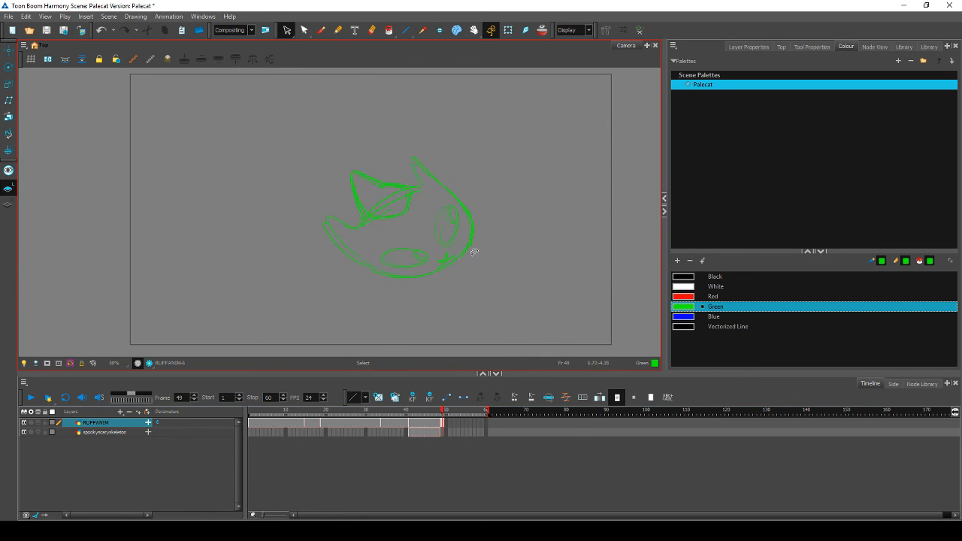
key(comma)
key(period)
Step: Nudge the head sketch further down and slightly right, checking its movement from frame 48
mouse_move(444, 286)
mouse_down()
mouse_move(513, 209)
mouse_move(481, 259)
mouse_up()
mouse_move(459, 262)
mouse_down()
mouse_move(459, 277)
mouse_move(446, 146)
mouse_move(485, 244)
mouse_up()
click(484, 256)
drag(466, 260, 470, 258)
click(479, 253)
key(comma)
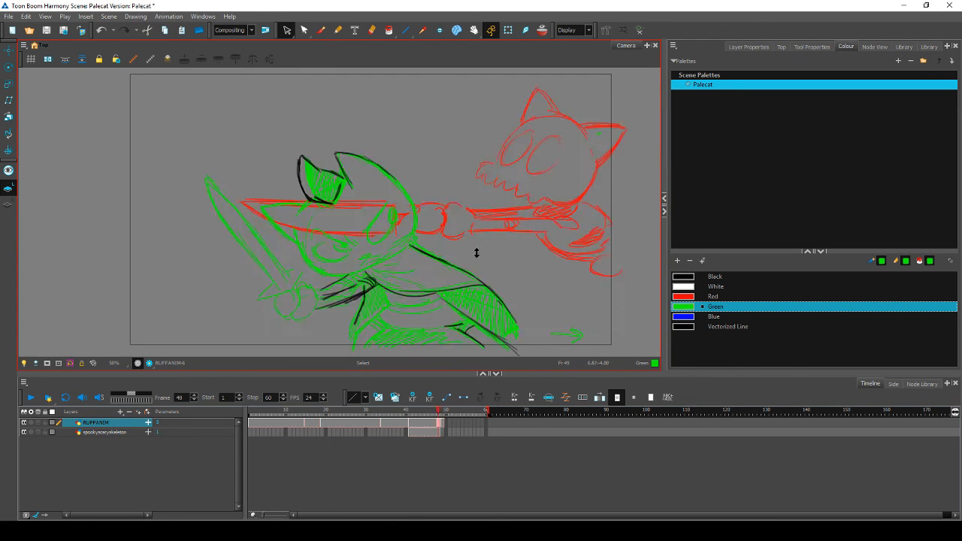
key(period)
key(comma)
key(period)
key(comma)
Step: Return to the Brush and sketch a long curved stroke beneath the chin and a first sword line, comparing with frame 48
click(323, 32)
key(period)
key(comma)
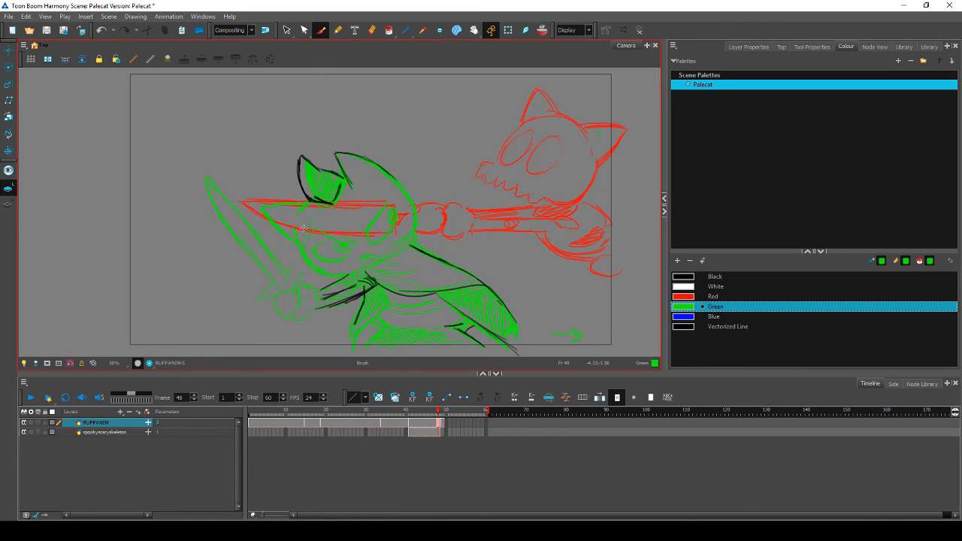
key(period)
key(comma)
key(period)
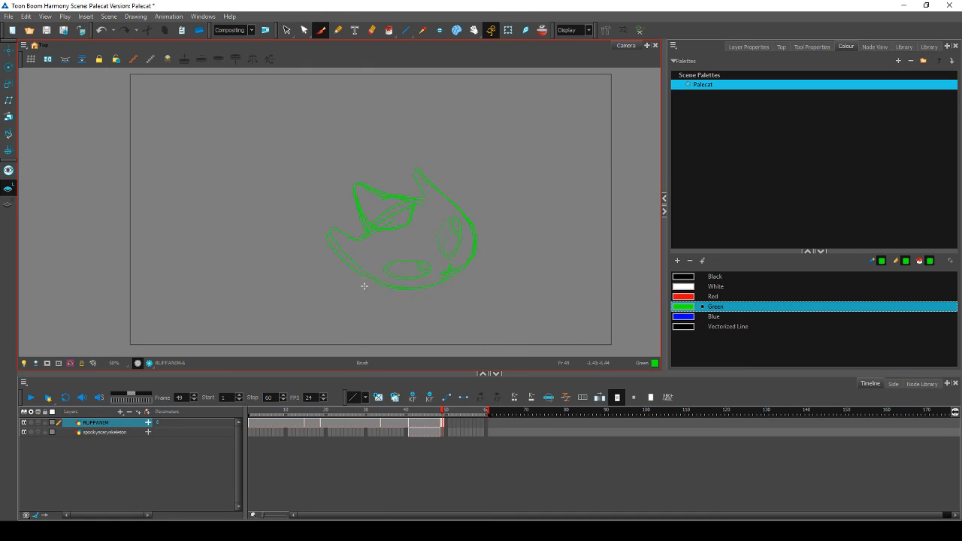
key(comma)
key(period)
key(comma)
key(period)
key(comma)
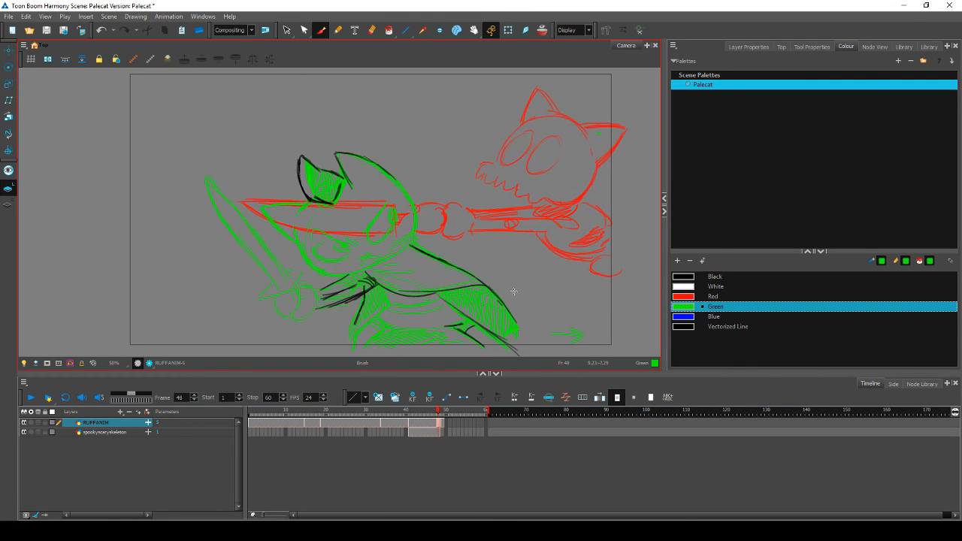
key(period)
key(comma)
key(period)
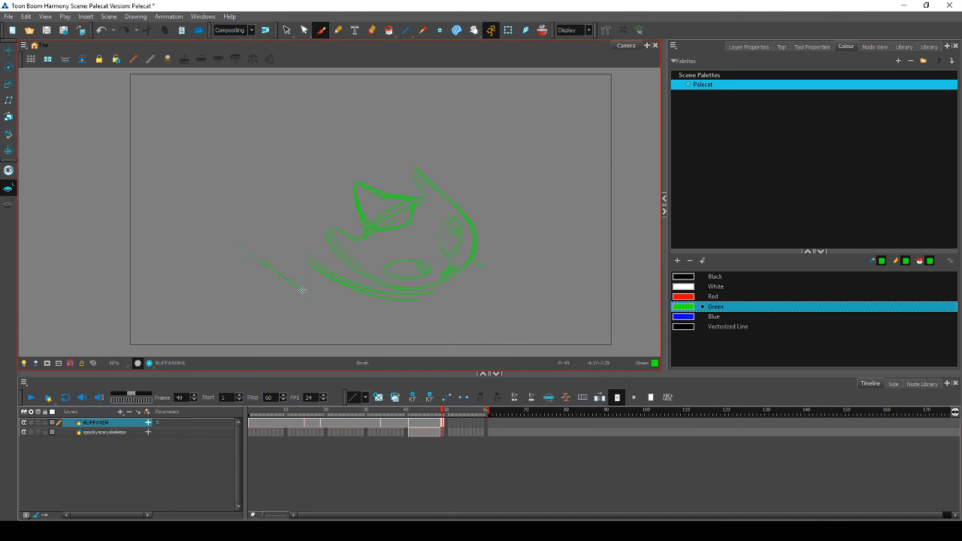
key(comma)
key(period)
Step: Draw the curved sword blade sweeping from its tip to below the head, closing its base and reinforcing both edges
drag(219, 216, 323, 273)
drag(221, 216, 257, 256)
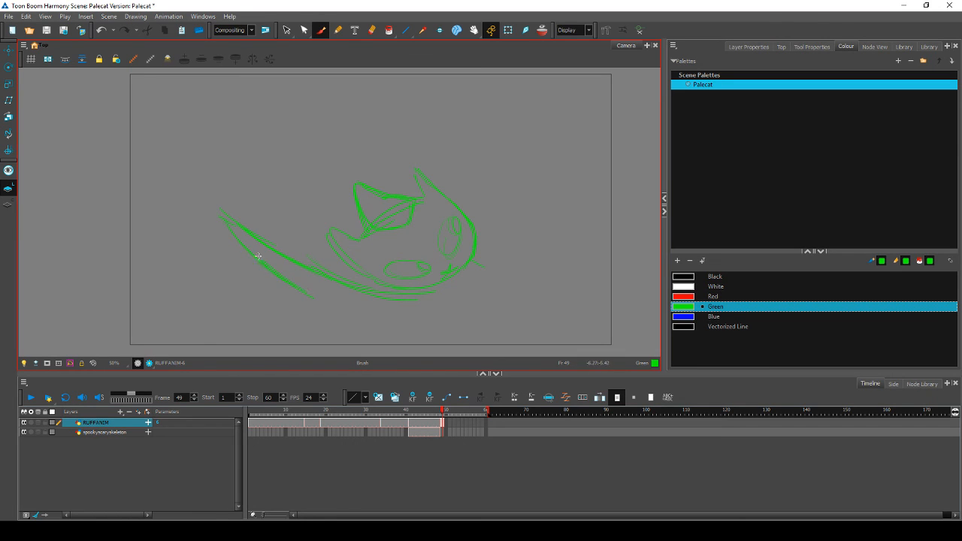
drag(329, 298, 339, 279)
key(comma)
key(period)
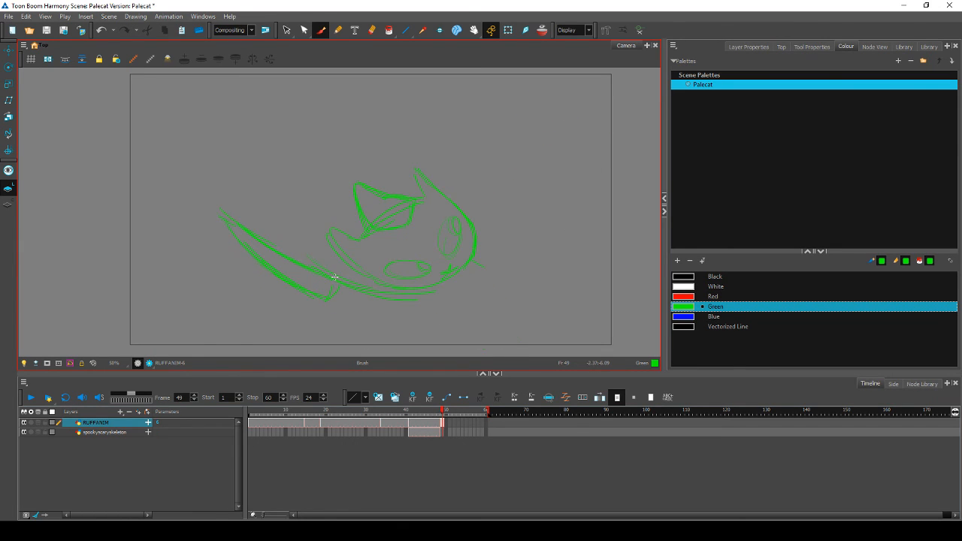
mouse_move(220, 216)
mouse_down()
mouse_move(249, 254)
mouse_move(241, 248)
mouse_up()
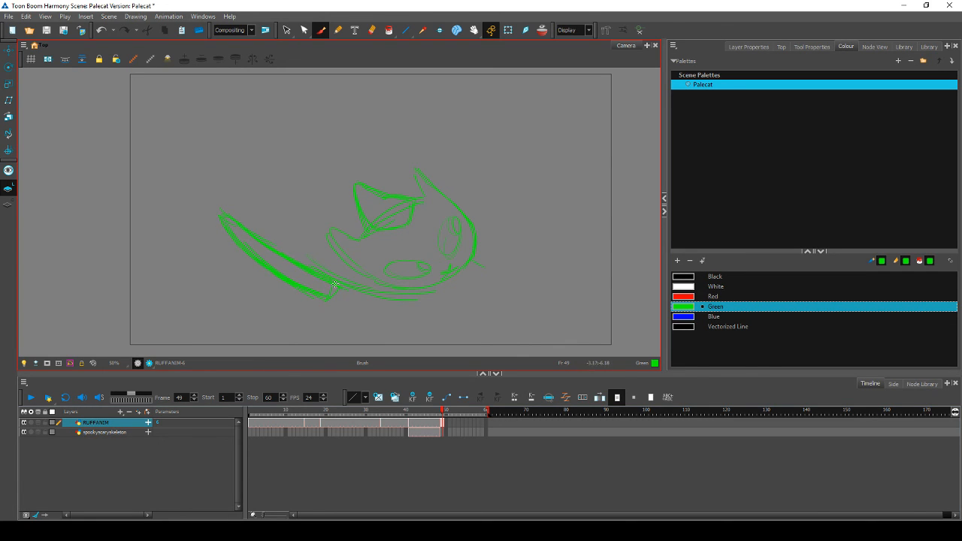
key(comma)
key(period)
Step: Erase most of the blade's upper edge and the excess curve running beneath the chin
key(alt+e)
drag(315, 274, 296, 253)
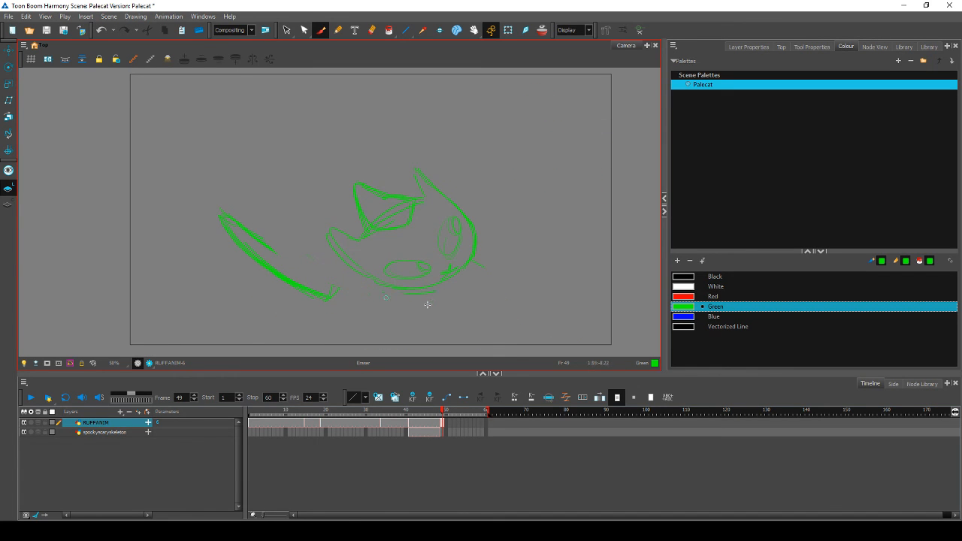
key(comma)
key(period)
Step: Redraw the blade's upper edge, trim the stray outer lines and restate the lower edge, checking against frame 48
key(alt+b)
drag(269, 245, 350, 293)
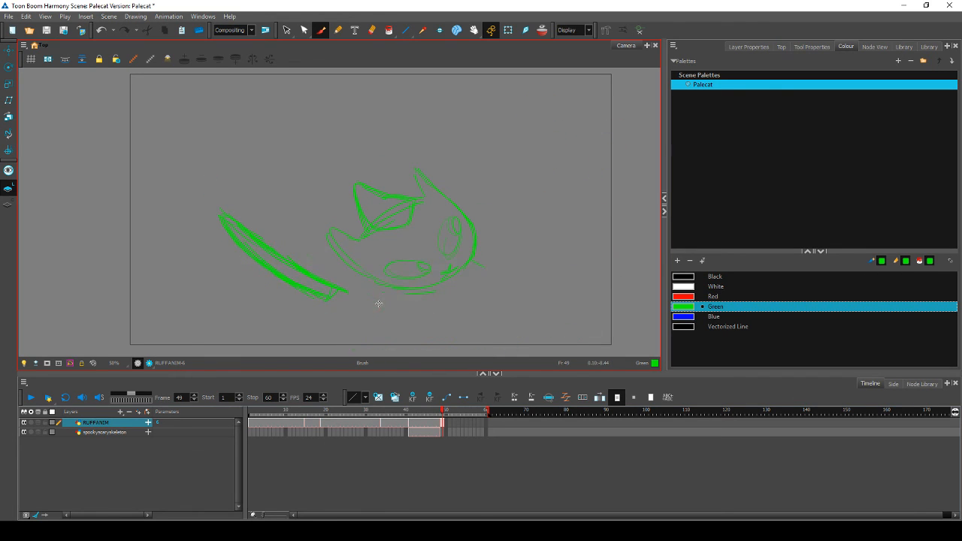
drag(324, 278, 340, 287)
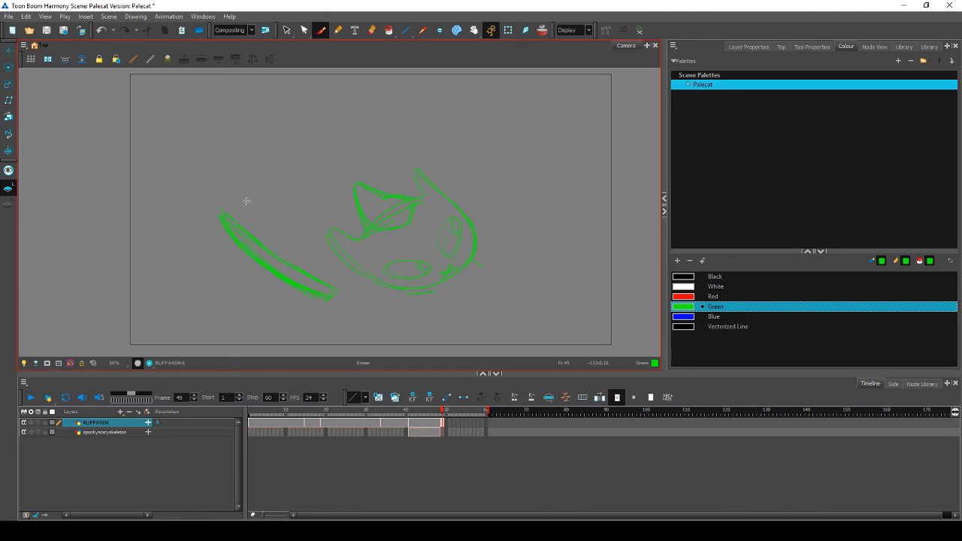
mouse_move(223, 229)
mouse_down()
mouse_move(256, 264)
mouse_move(230, 237)
mouse_move(323, 305)
mouse_up()
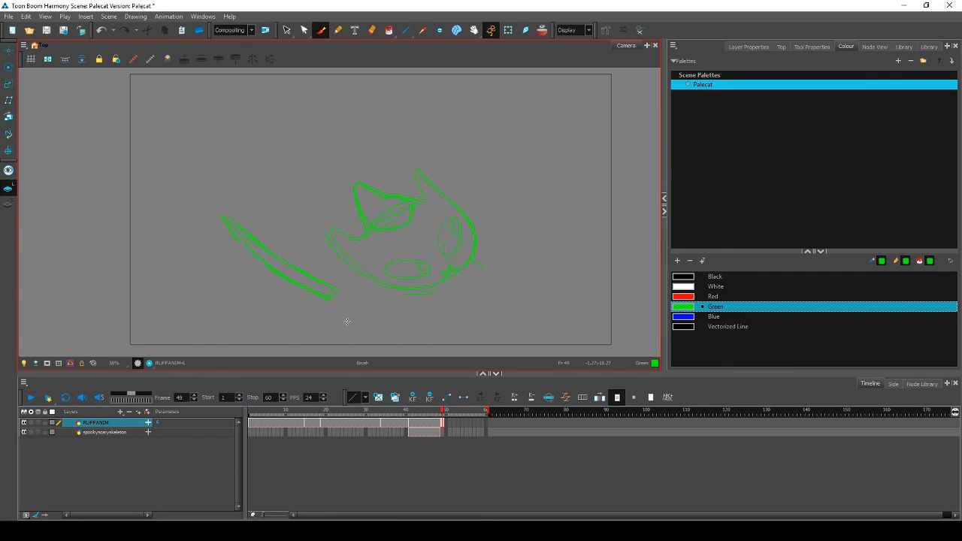
key(comma)
key(period)
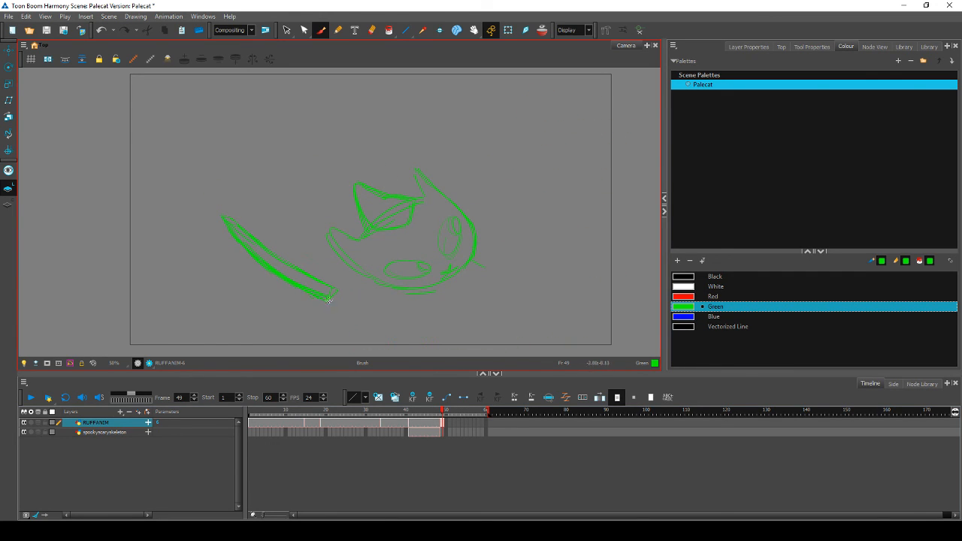
key(comma)
key(period)
key(period)
Step: Erase the heavy inner and lower lines of the blade and strengthen its upper edge from the tip
mouse_move(241, 236)
mouse_down()
mouse_move(318, 294)
mouse_move(294, 273)
mouse_up()
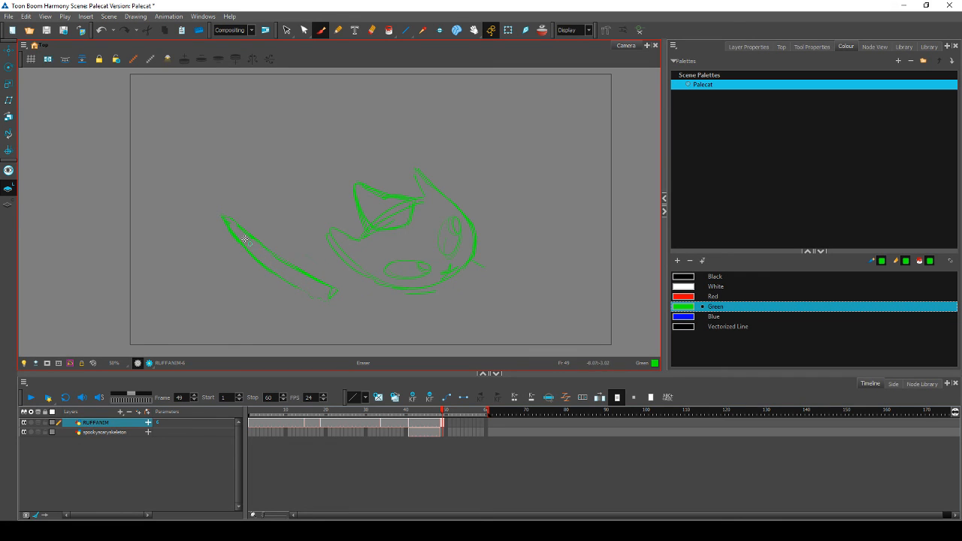
drag(228, 219, 306, 275)
key(comma)
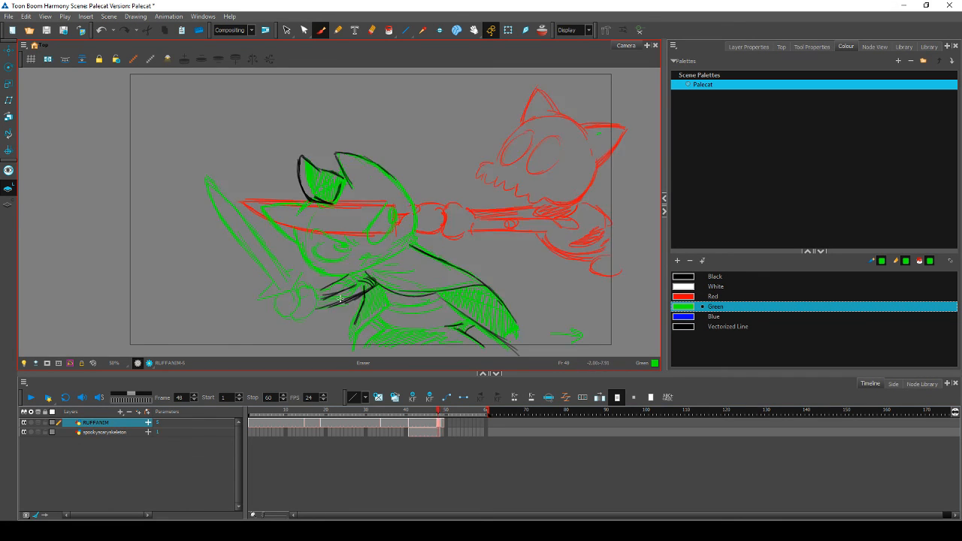
key(period)
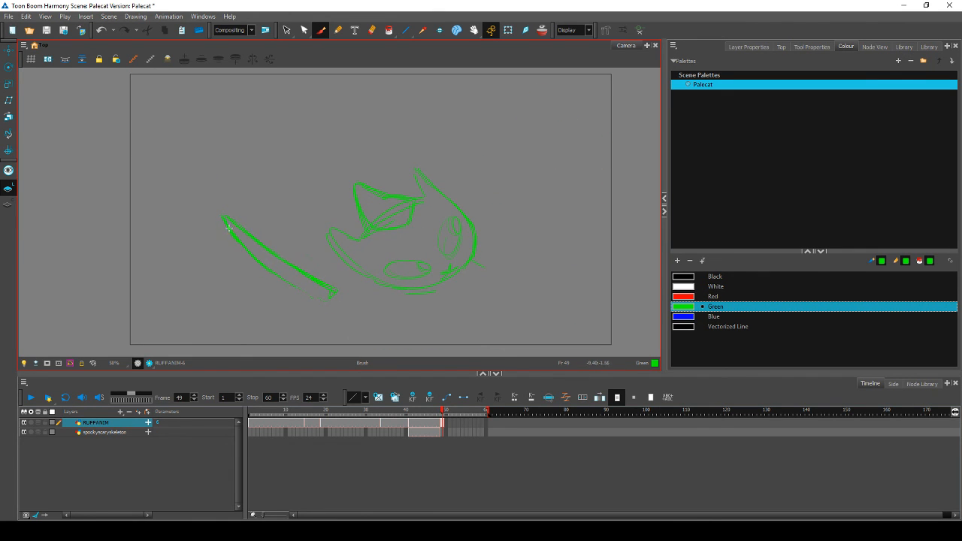
Step: Redraw the blade's lower edge from tip to base and compare the sword's position with frame 48
drag(226, 219, 310, 298)
key(comma)
key(period)
key(comma)
key(period)
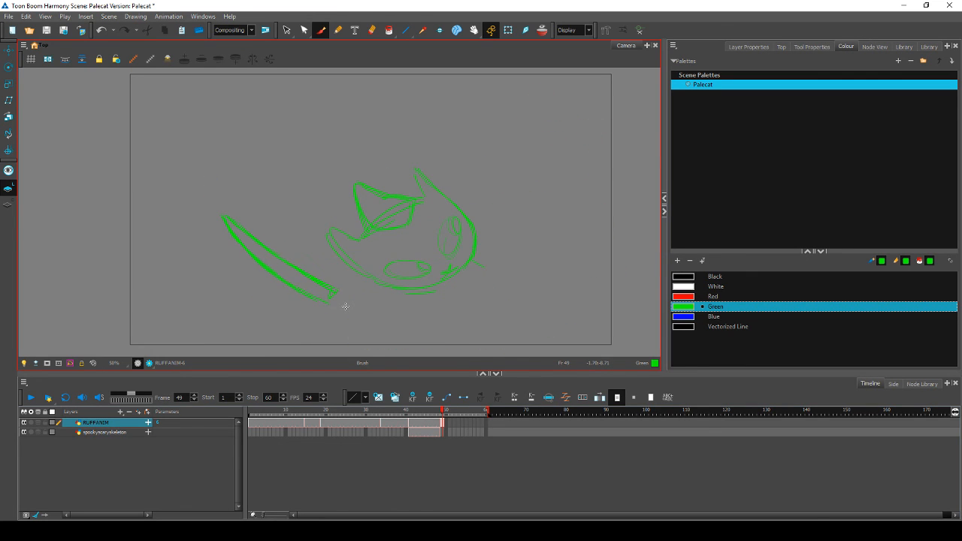
key(comma)
key(period)
Step: Select the sword blade strokes and reposition and rotate them slightly away from the cat's head
click(287, 30)
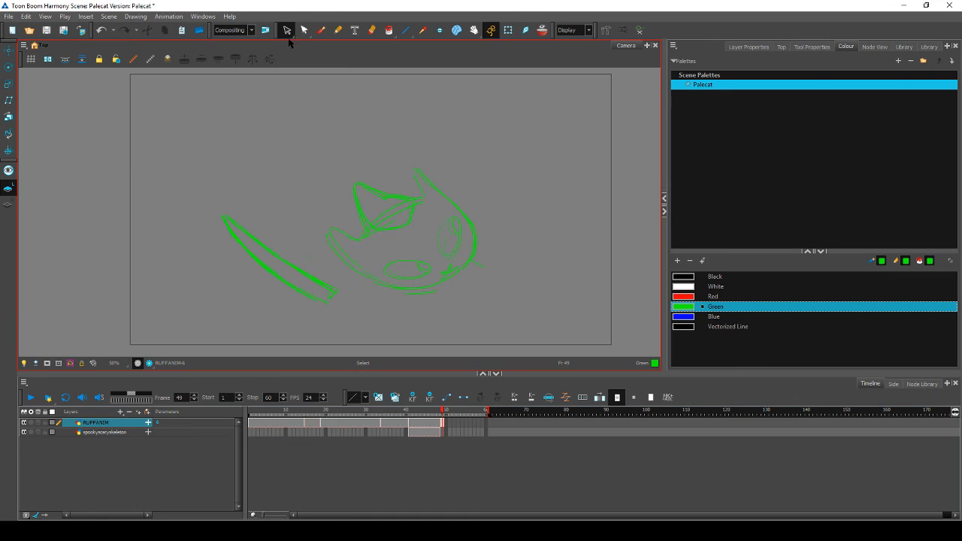
mouse_move(230, 260)
mouse_down()
mouse_move(330, 273)
mouse_move(334, 303)
mouse_move(340, 285)
mouse_move(341, 296)
mouse_up()
click(360, 269)
key(comma)
key(period)
mouse_move(274, 225)
mouse_down()
mouse_move(206, 236)
mouse_move(337, 299)
mouse_up()
drag(348, 213, 343, 207)
drag(321, 291, 336, 301)
drag(363, 229, 359, 225)
Step: Flip between frames 48 and 49 to check the sword swing, and fine-tune the selected blade's angle
key(comma)
key(period)
key(comma)
key(period)
key(comma)
key(period)
mouse_move(281, 253)
mouse_down()
mouse_move(232, 235)
mouse_move(352, 298)
mouse_up()
drag(362, 230, 368, 230)
click(378, 215)
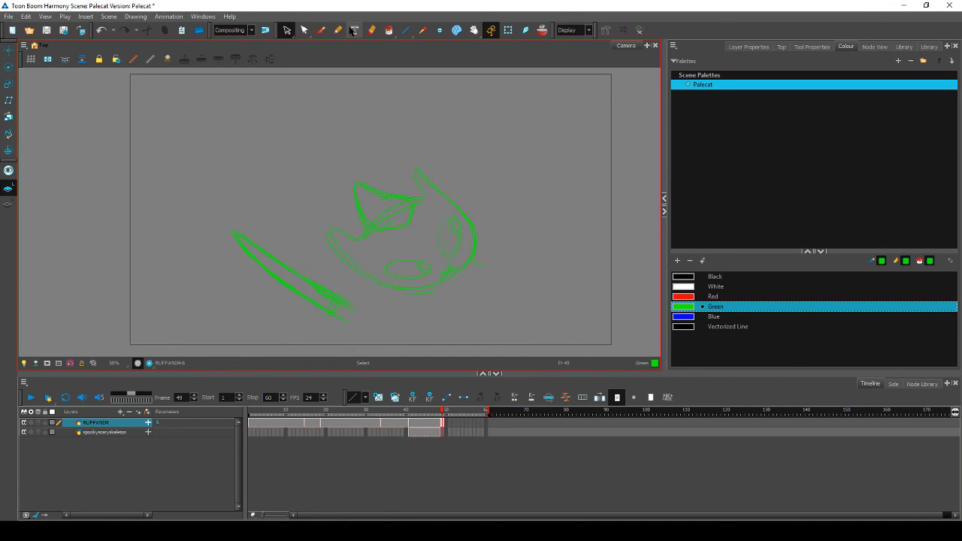
Step: Brush in the sword's crossguard and a round fist behind it, flipping against frame 48
click(321, 30)
key(comma)
key(period)
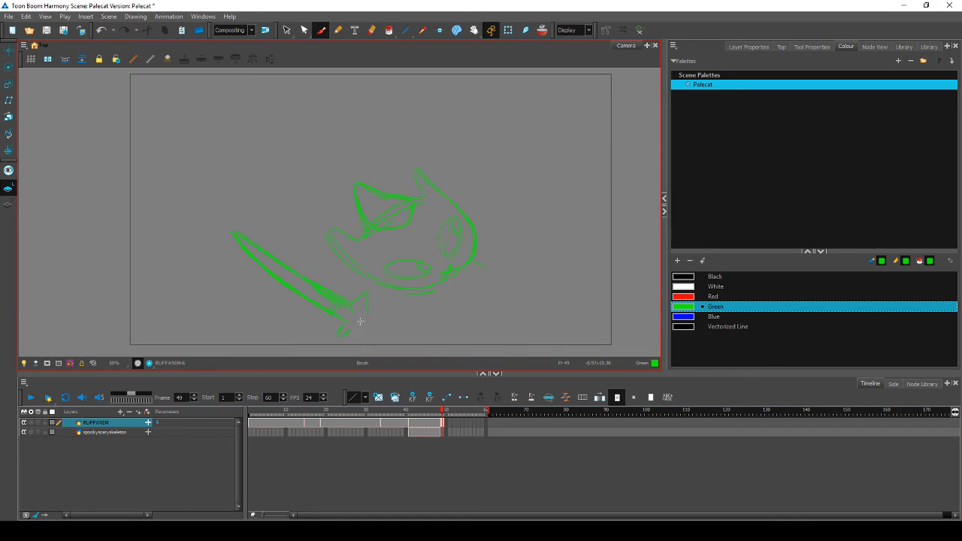
key(comma)
key(period)
key(comma)
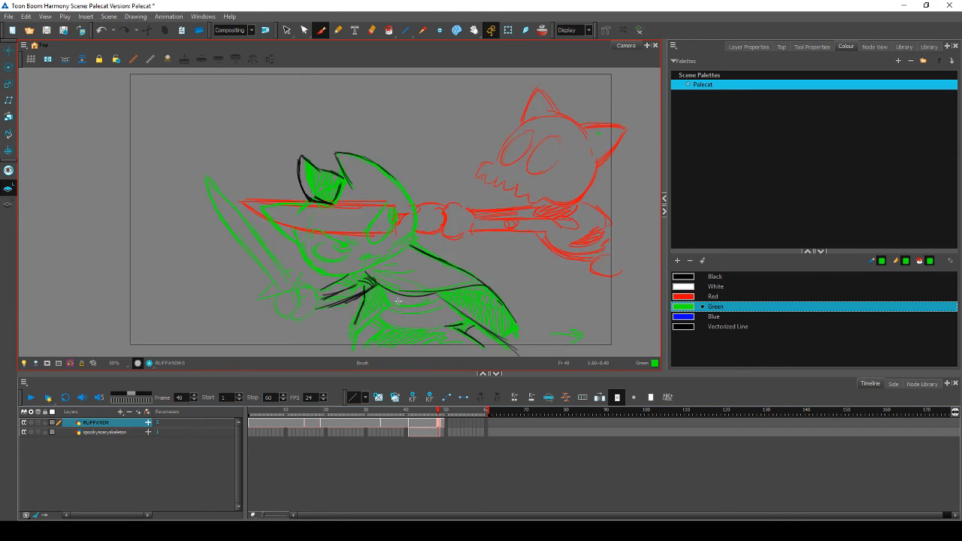
key(period)
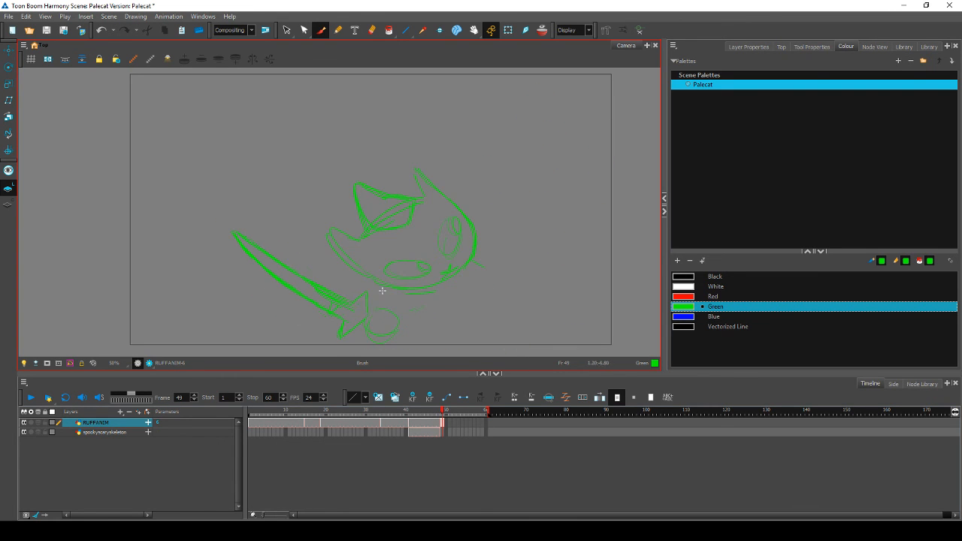
Step: Sketch the cape's collar and shoulder curves running back from the cat's neck on frame 49, flipping against frame 48
key(comma)
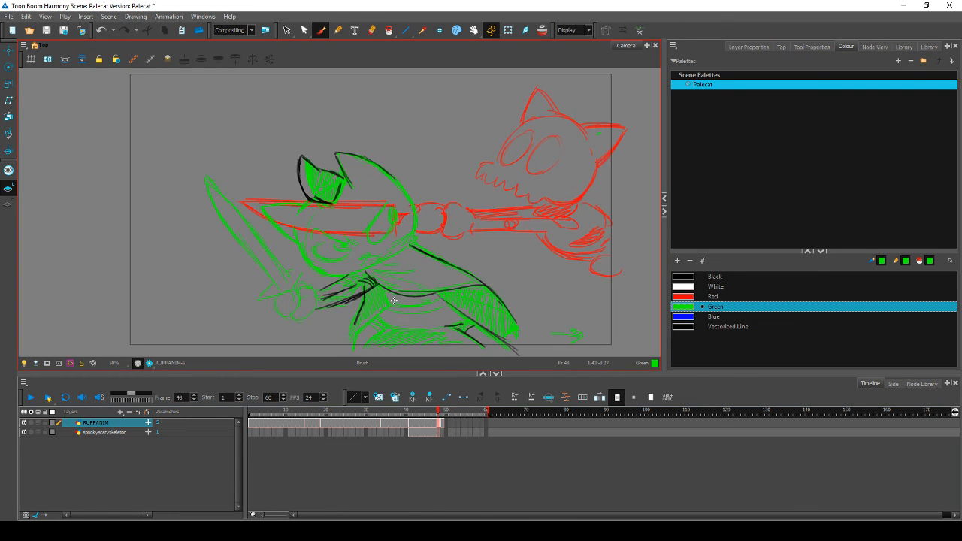
key(period)
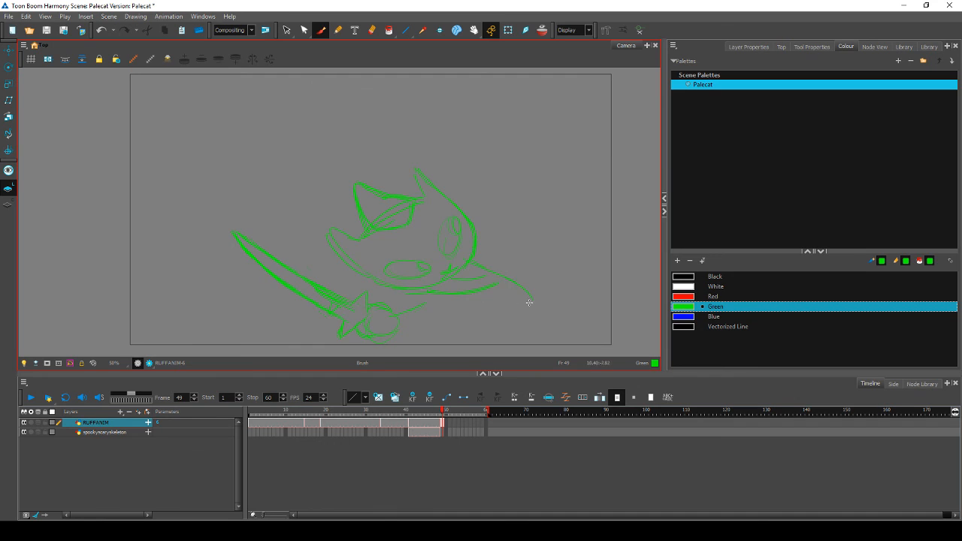
key(comma)
key(period)
drag(474, 257, 555, 294)
key(comma)
key(period)
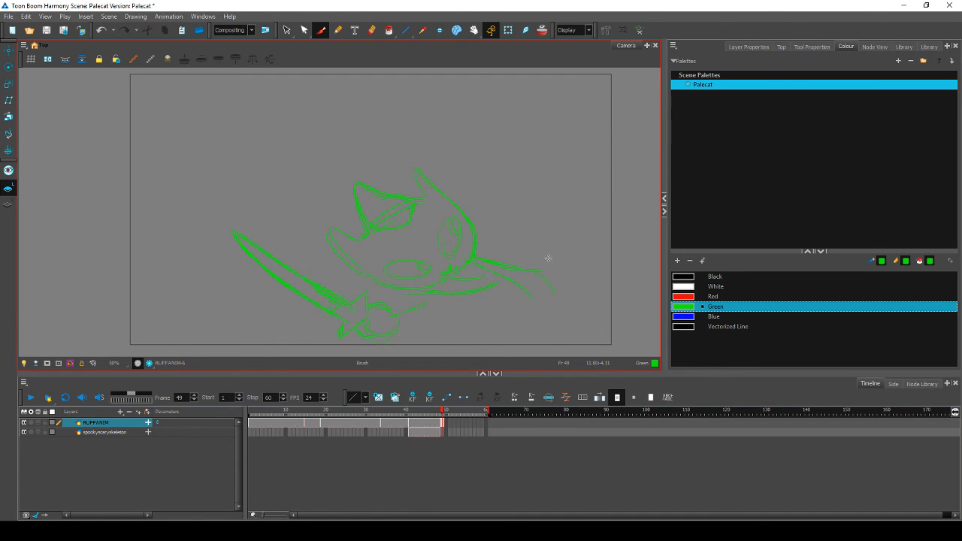
drag(473, 285, 564, 321)
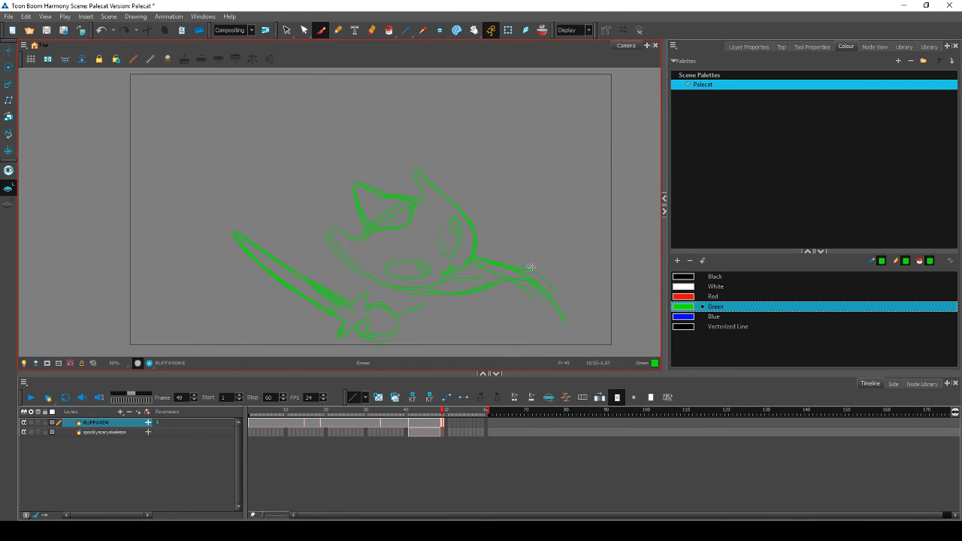
Step: Hatch the shaded area between the fist and collar and brush in the cape's drooping shoulder edge, comparing with frame 48
key(comma)
key(period)
drag(400, 308, 430, 294)
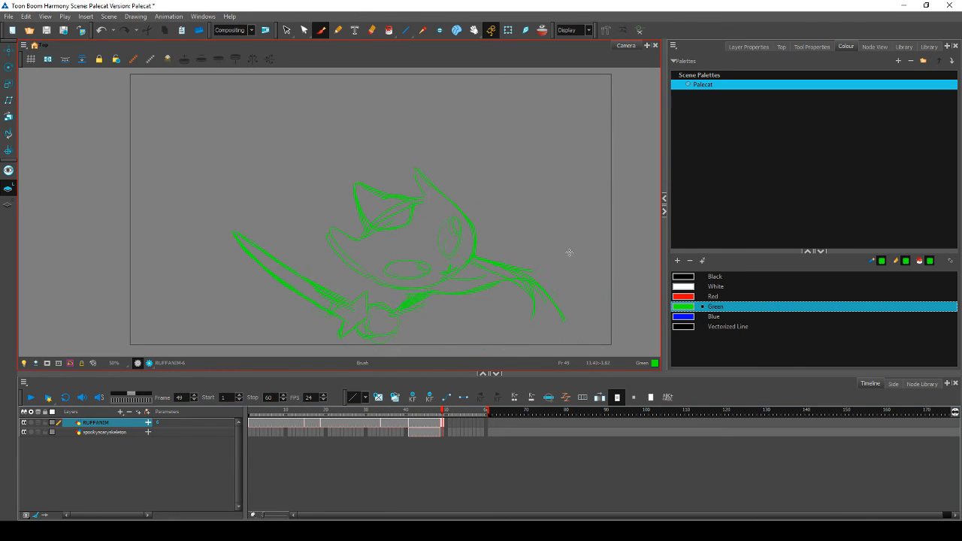
mouse_move(530, 275)
mouse_down()
mouse_move(524, 297)
mouse_move(538, 289)
mouse_move(546, 299)
mouse_move(533, 283)
mouse_move(550, 321)
mouse_up()
key(comma)
key(period)
key(comma)
key(period)
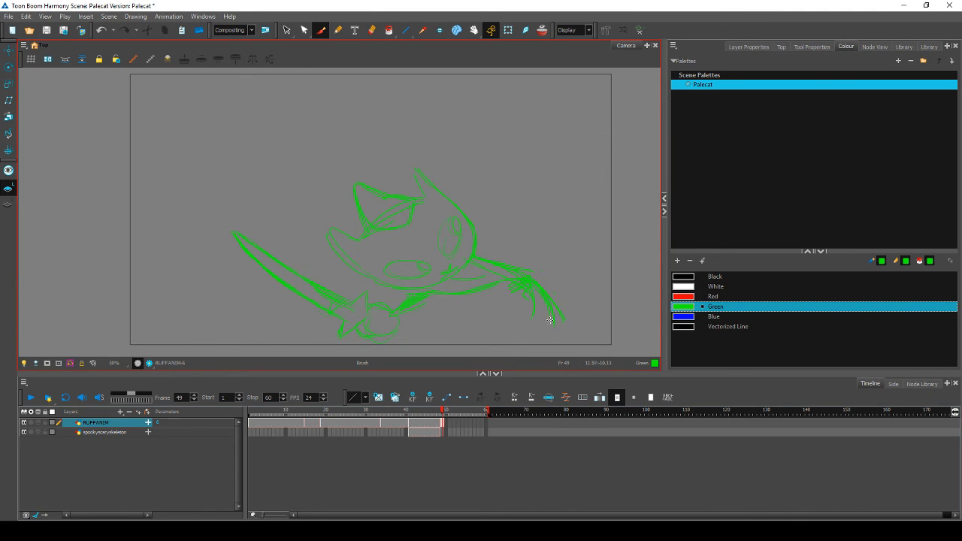
Step: Fill the cape's shoulder flap with green hatching and check its shape against frame 48
mouse_move(537, 288)
mouse_down()
mouse_move(543, 322)
mouse_move(551, 302)
mouse_move(553, 327)
mouse_move(523, 289)
mouse_move(511, 294)
mouse_move(520, 326)
mouse_up()
key(comma)
key(period)
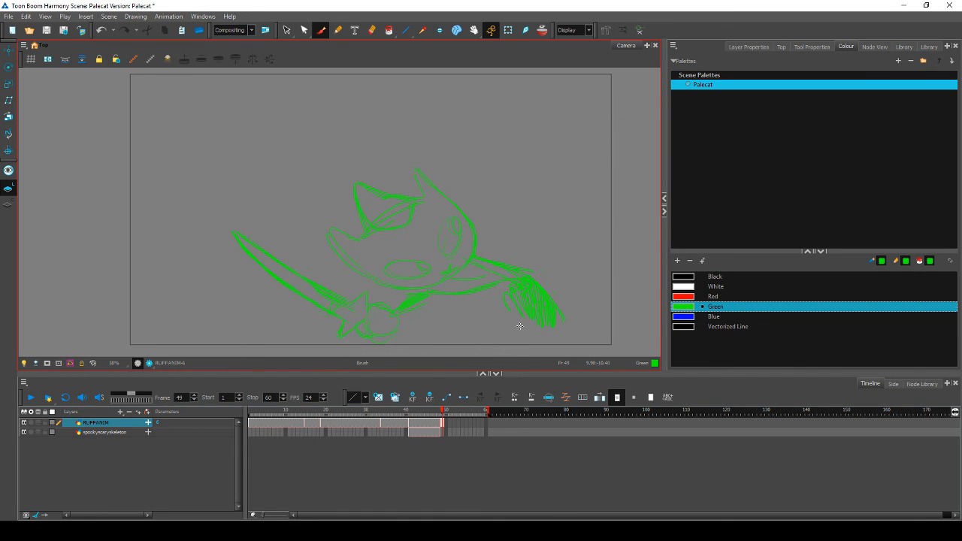
key(comma)
key(period)
Step: Erase the stray lines above the shoulder and brush in the forearm's lower edge behind the fist
key(alt+e)
key(alt+b)
key(comma)
key(alt+b)
key(comma)
key(period)
key(comma)
key(period)
key(comma)
key(period)
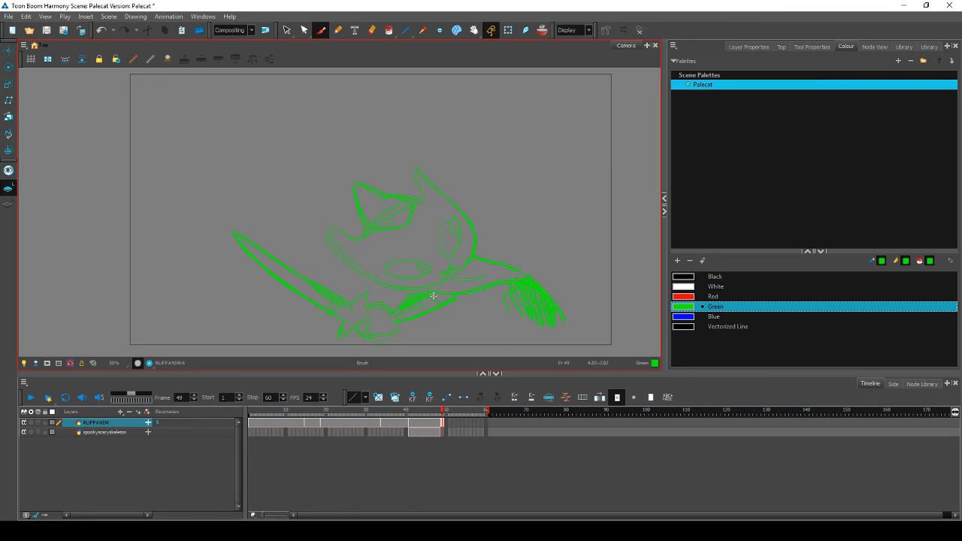
Step: Sketch curved chest folds under the cape between the forearm and the hatched shoulder, flipping against frame 48
key(comma)
key(period)
mouse_move(451, 311)
mouse_down()
mouse_move(507, 304)
mouse_move(470, 310)
mouse_up()
key(comma)
key(period)
key(comma)
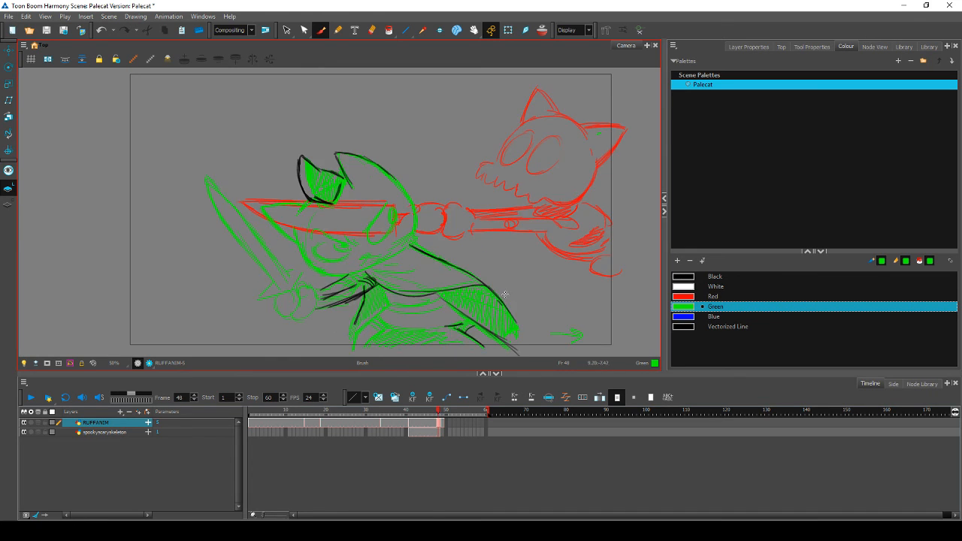
key(period)
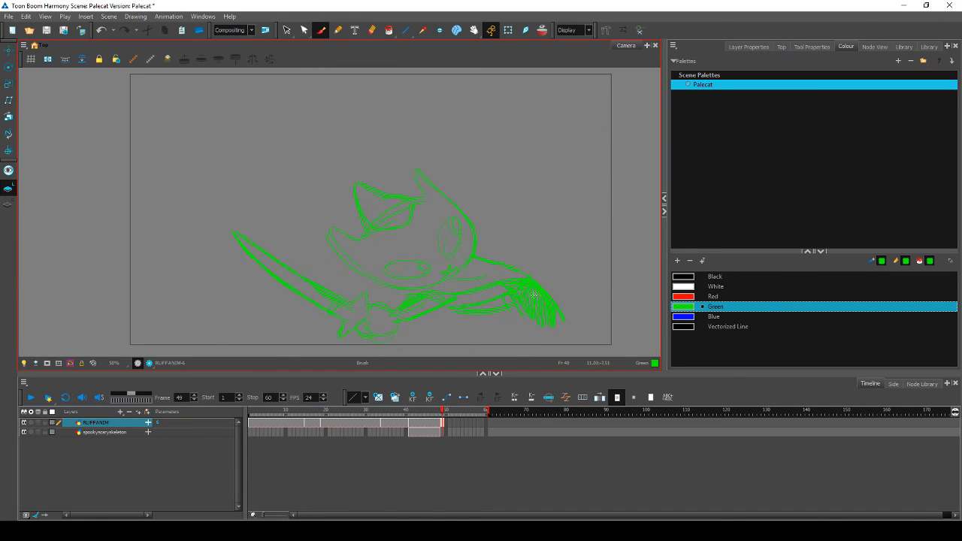
Step: Reinforce the hatched cape's outer edge and brush a short line sloping down from its lower tip
key(comma)
key(period)
key(comma)
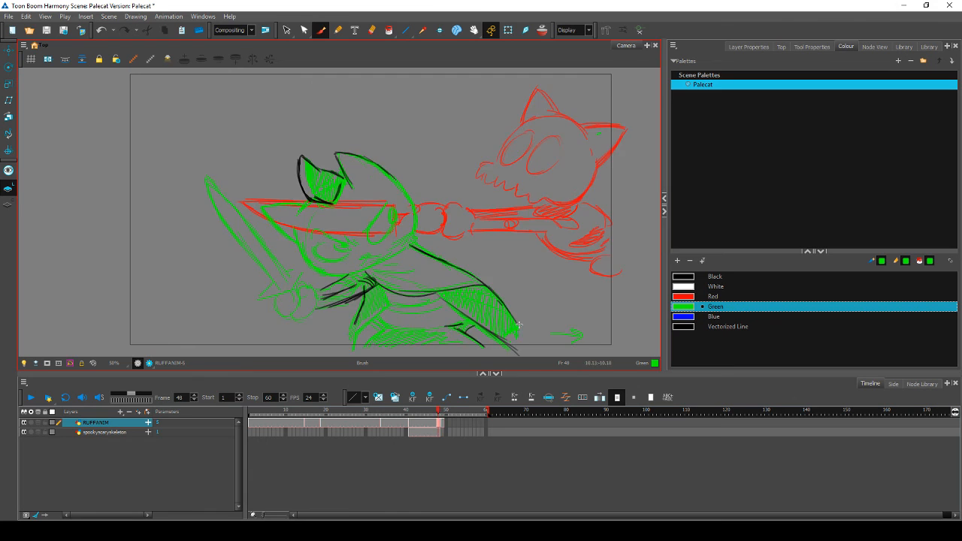
key(period)
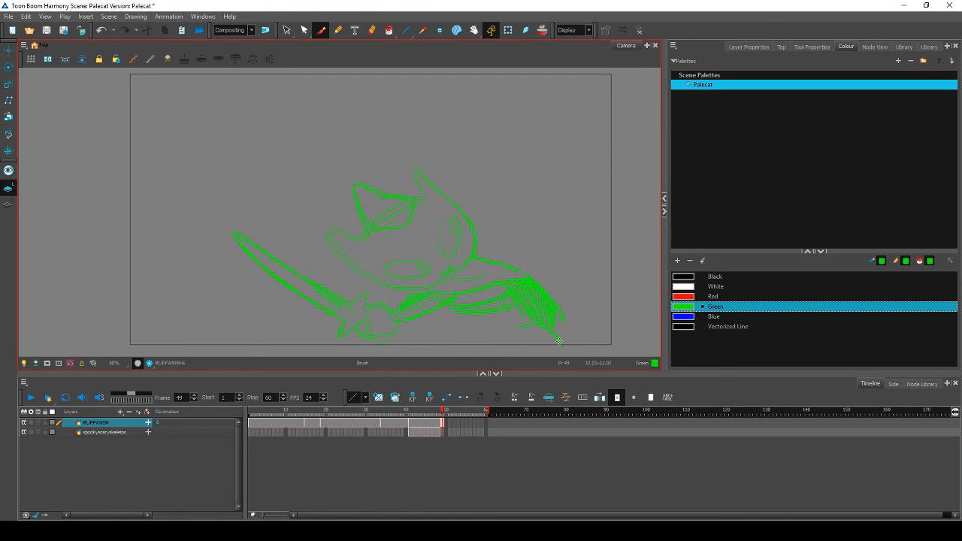
key(comma)
key(period)
Step: Sketch the torso's lower contour beneath the chest folds, flipping between frames 48 and 49 for placement
key(comma)
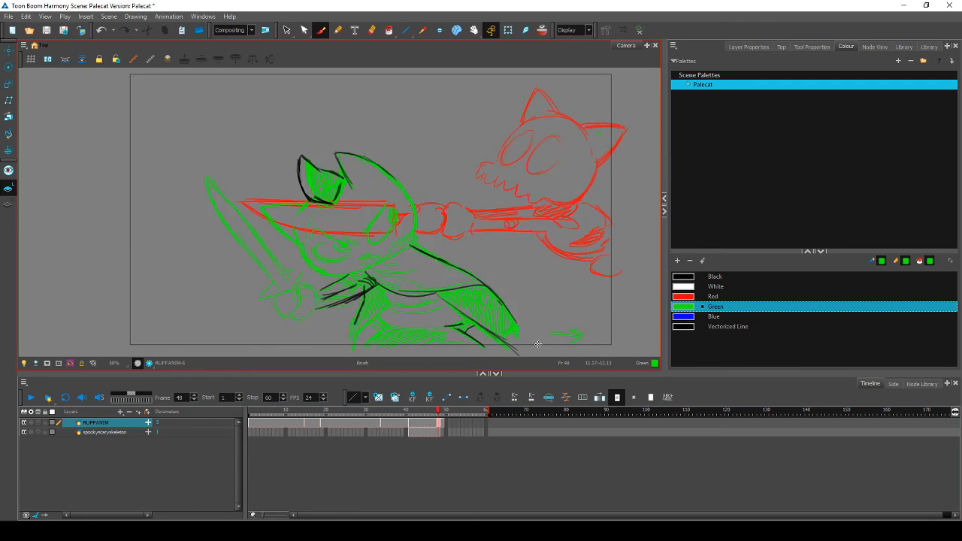
key(period)
key(comma)
key(period)
key(comma)
key(period)
key(comma)
key(period)
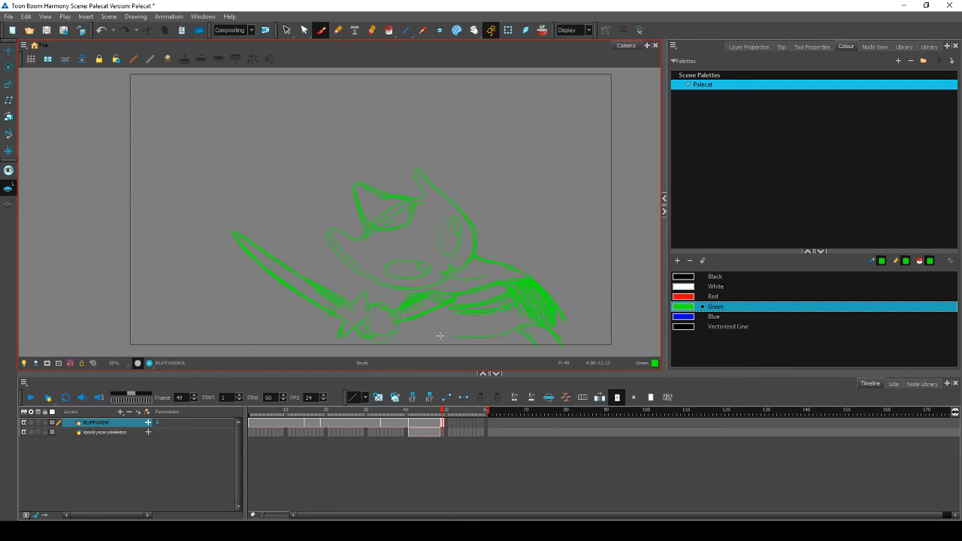
key(comma)
key(period)
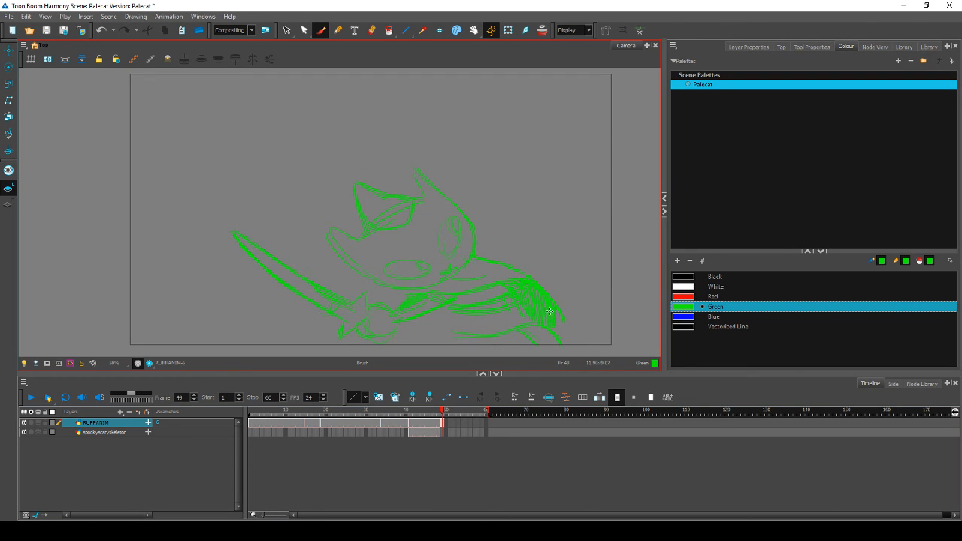
Step: Brush in the diagonal body edge below the forearm and hatch the area beneath it, comparing with frame 48
key(comma)
key(period)
key(comma)
key(period)
key(comma)
key(period)
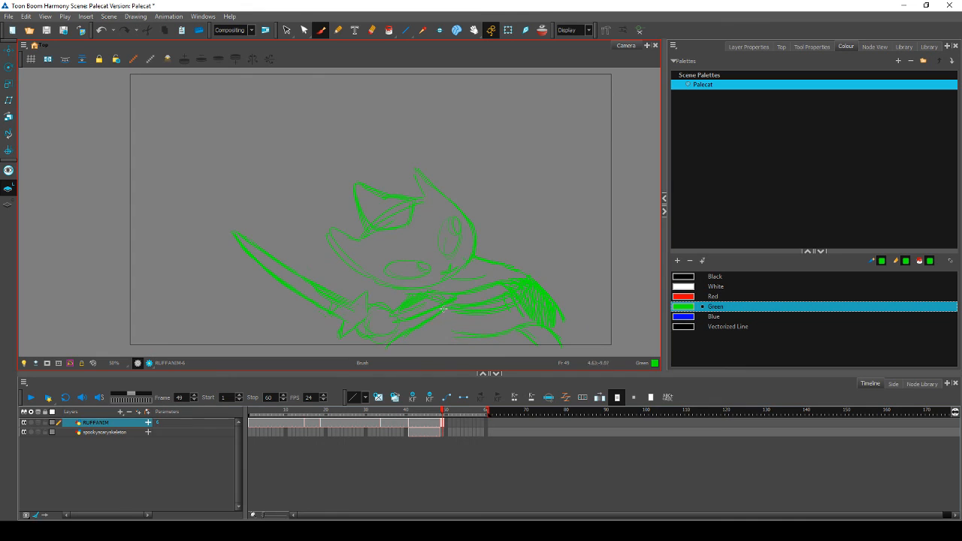
key(comma)
key(period)
drag(417, 345, 434, 336)
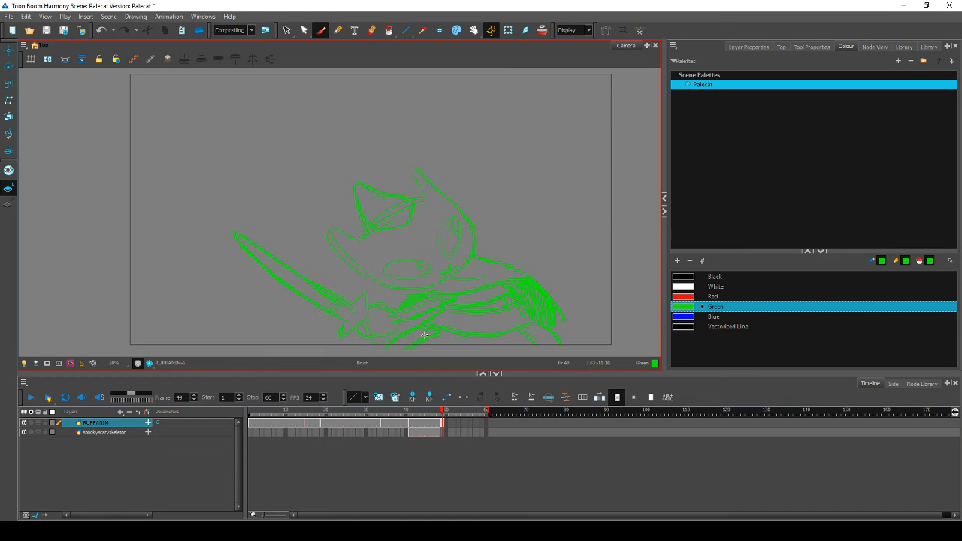
Step: Switch the brush to Black and add accent strokes below the sword's crossguard and above the forearm
key(comma)
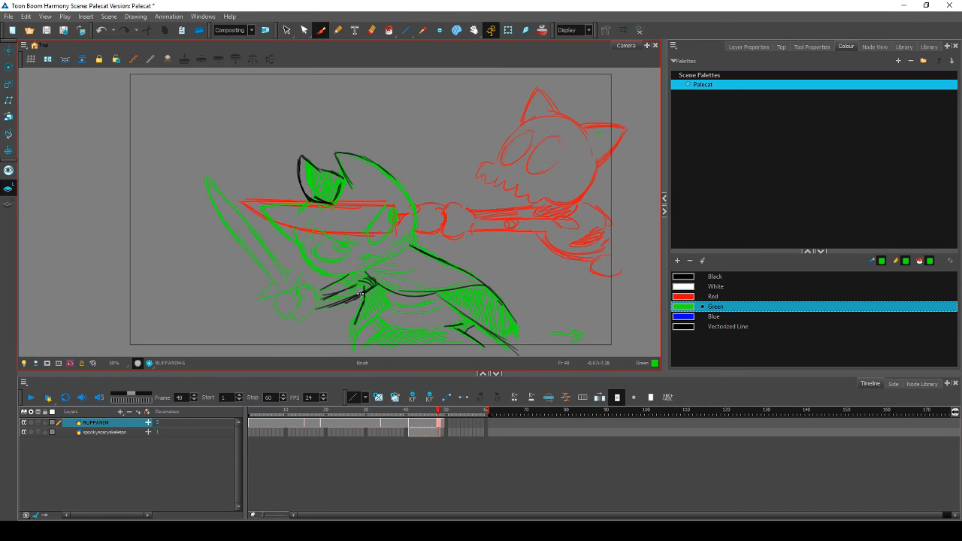
click(680, 278)
key(period)
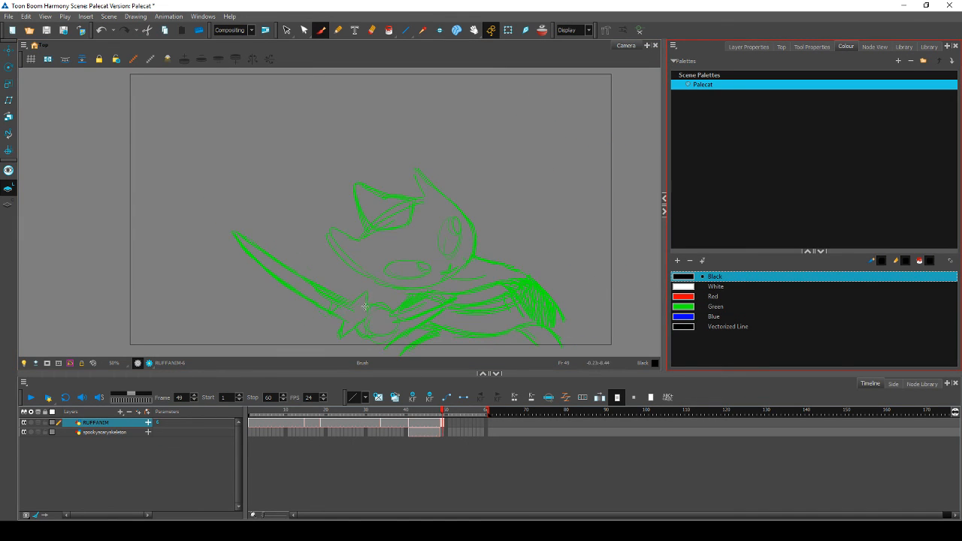
drag(337, 330, 314, 346)
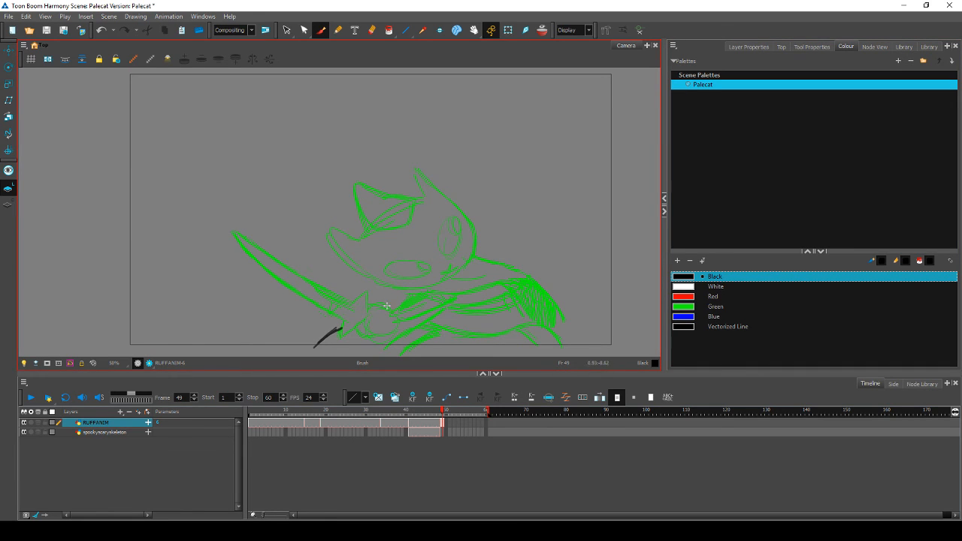
drag(408, 294, 389, 304)
key(comma)
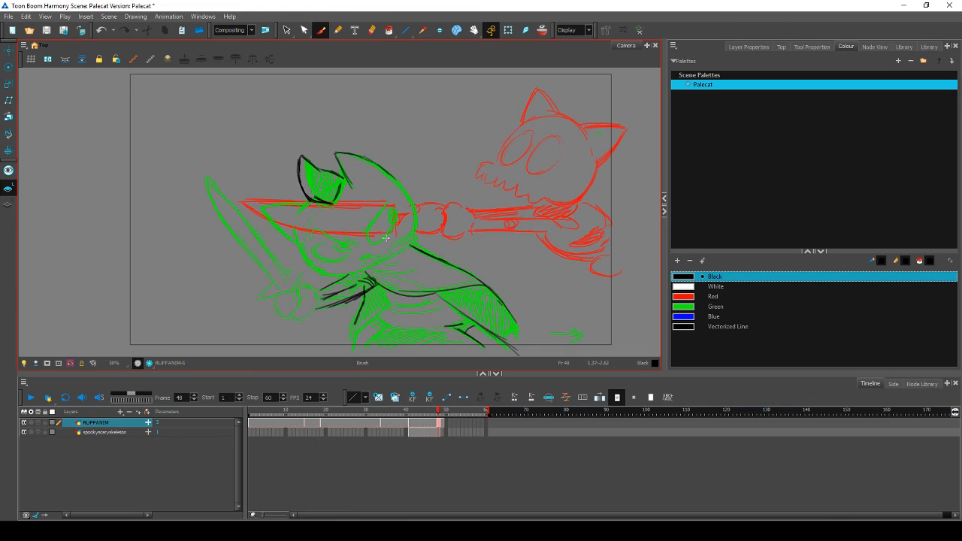
Step: Brush black contour lines from the cat's neck over the shoulder and down the cape's outer edge
key(period)
drag(438, 257, 514, 257)
drag(462, 257, 514, 265)
mouse_move(484, 261)
mouse_down()
mouse_move(531, 271)
mouse_move(545, 286)
mouse_move(542, 325)
mouse_up()
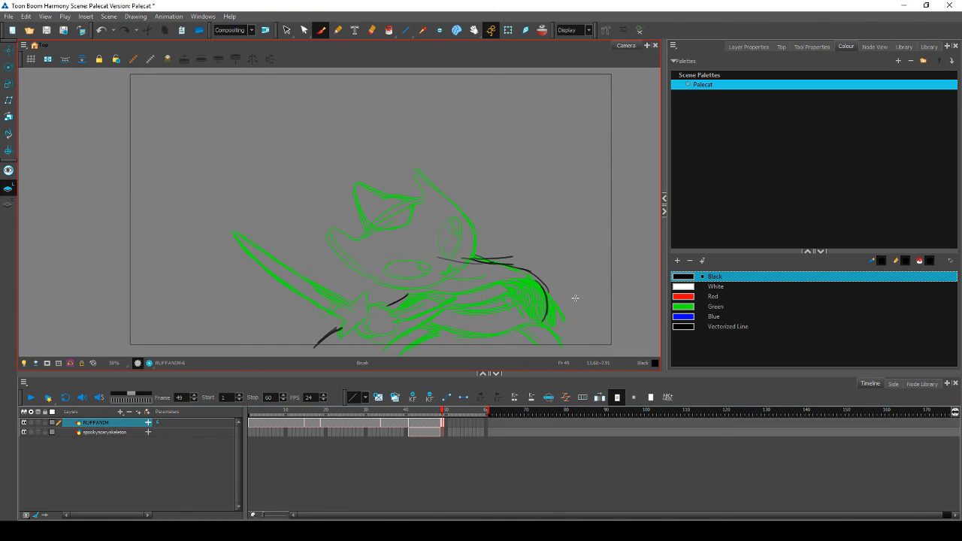
mouse_move(470, 256)
mouse_down()
mouse_move(521, 273)
mouse_move(547, 318)
mouse_up()
Step: Erase the stray black and green ends around the neck and shoulder after comparing with frame 48
key(comma)
key(period)
mouse_move(444, 259)
mouse_down()
mouse_move(475, 245)
mouse_move(497, 251)
mouse_move(565, 304)
mouse_move(533, 276)
mouse_move(550, 300)
mouse_up()
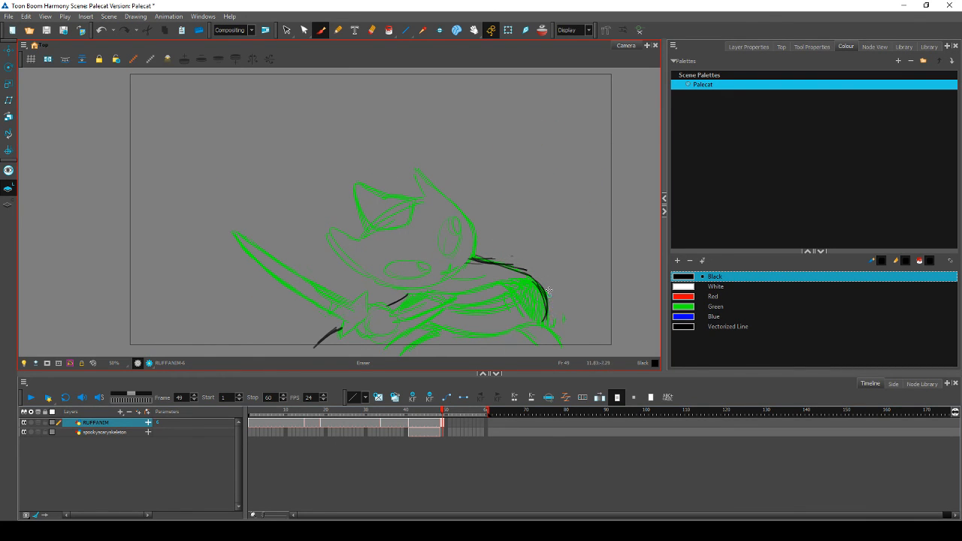
key(alt+b)
Step: Brush black curves for the cape's collar hem from below the chin across to the shoulder, checking against frame 48
mouse_move(430, 293)
mouse_down()
mouse_move(536, 278)
mouse_move(496, 279)
mouse_move(542, 288)
mouse_move(531, 284)
mouse_move(549, 310)
mouse_up()
key(comma)
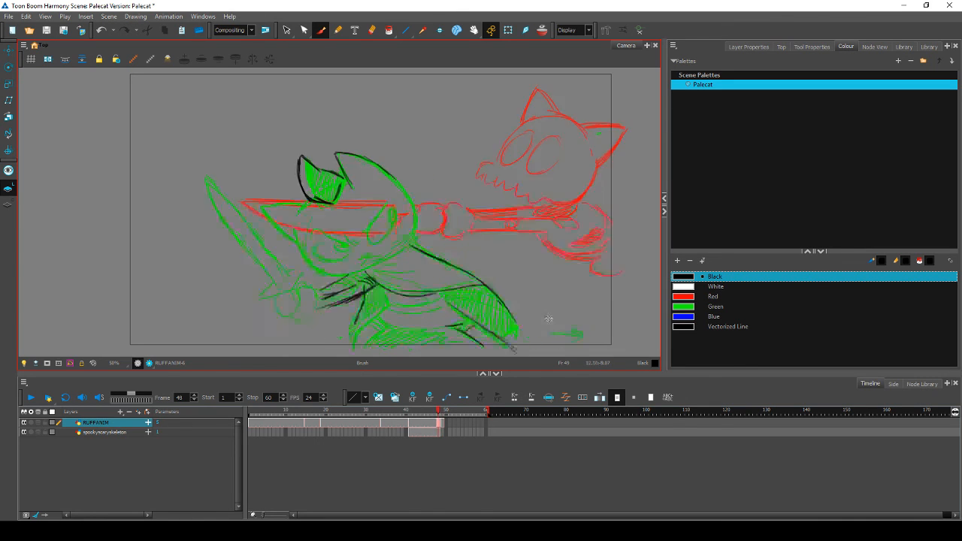
key(period)
key(comma)
key(period)
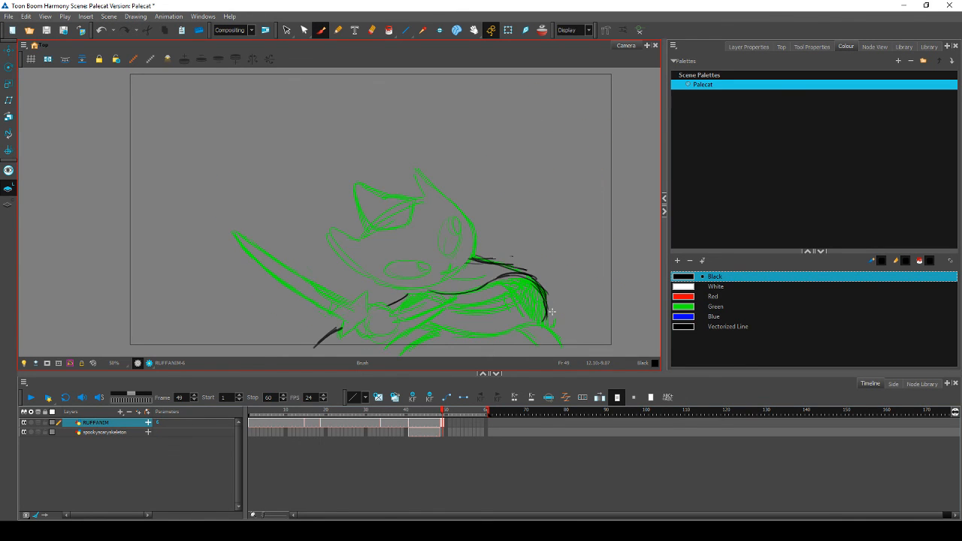
mouse_move(440, 291)
mouse_down()
mouse_move(532, 292)
mouse_move(549, 311)
mouse_up()
key(comma)
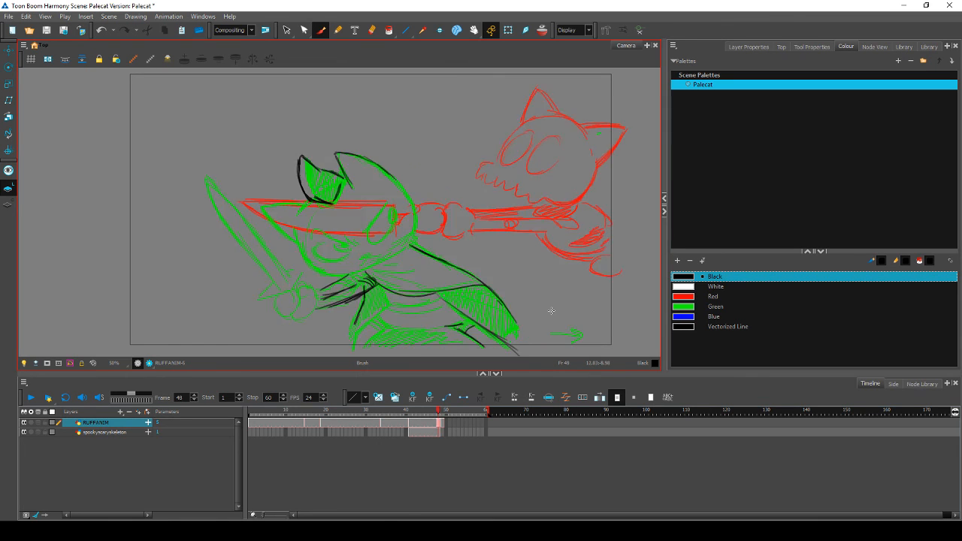
key(period)
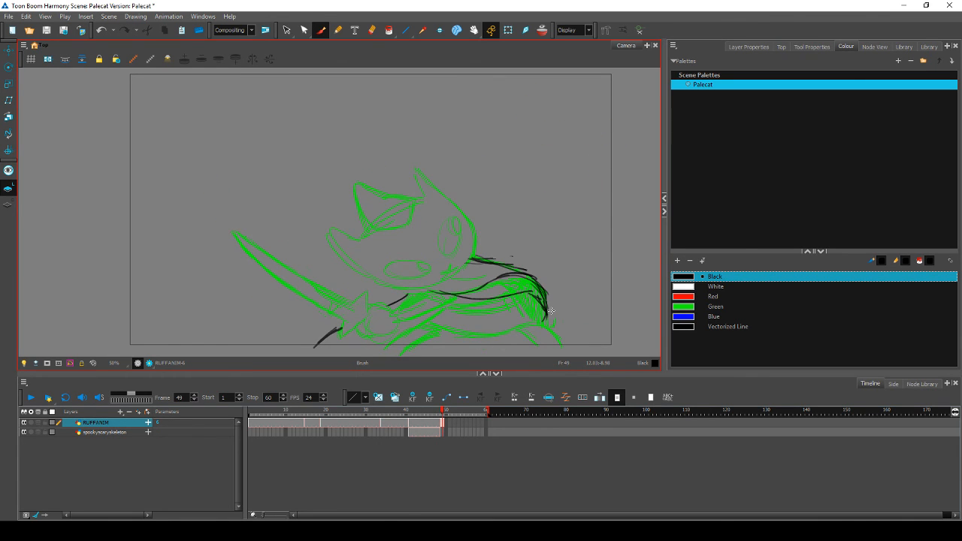
Step: Erase the upper of the two black hem curves and clean up the shoulder's outer contour
mouse_move(475, 290)
mouse_down()
mouse_move(532, 284)
mouse_move(505, 292)
mouse_up()
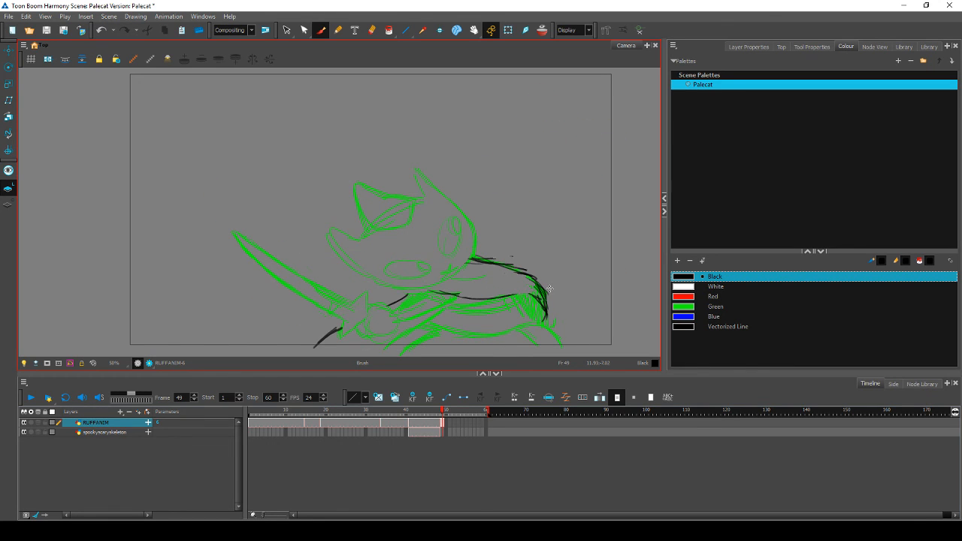
drag(499, 255, 551, 291)
key(comma)
key(period)
key(comma)
key(period)
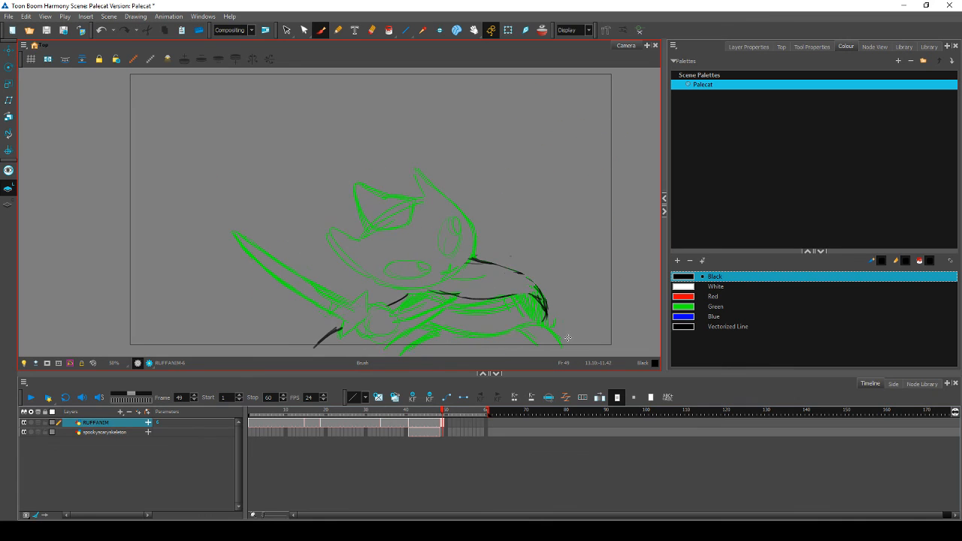
Step: Add black fold lines behind the neck and redraw the collar hem's curve, flipping against frame 48
mouse_move(435, 283)
mouse_down()
mouse_move(461, 294)
mouse_move(503, 281)
mouse_move(548, 296)
mouse_move(520, 281)
mouse_move(445, 296)
mouse_move(522, 276)
mouse_move(437, 288)
mouse_move(513, 285)
mouse_move(487, 269)
mouse_up()
key(comma)
key(period)
key(comma)
key(period)
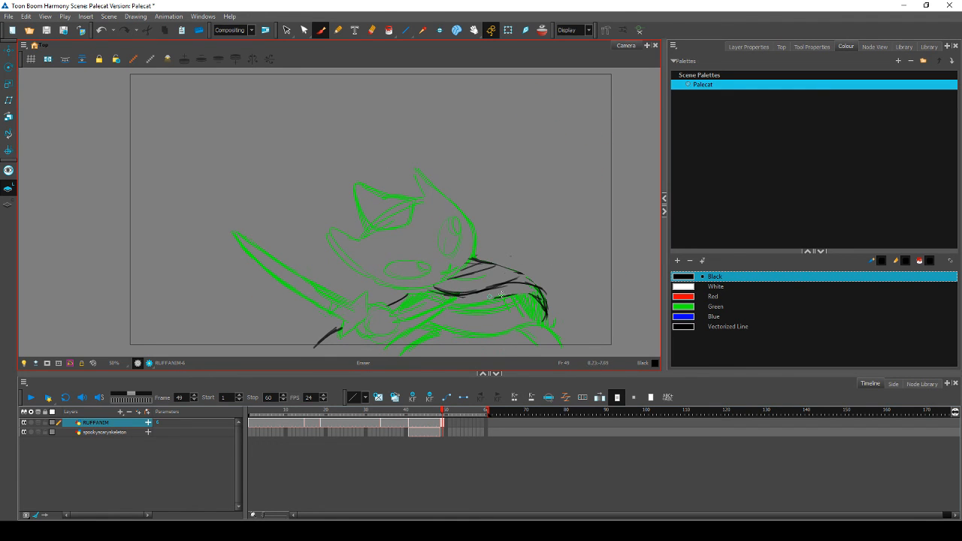
key(comma)
key(period)
key(comma)
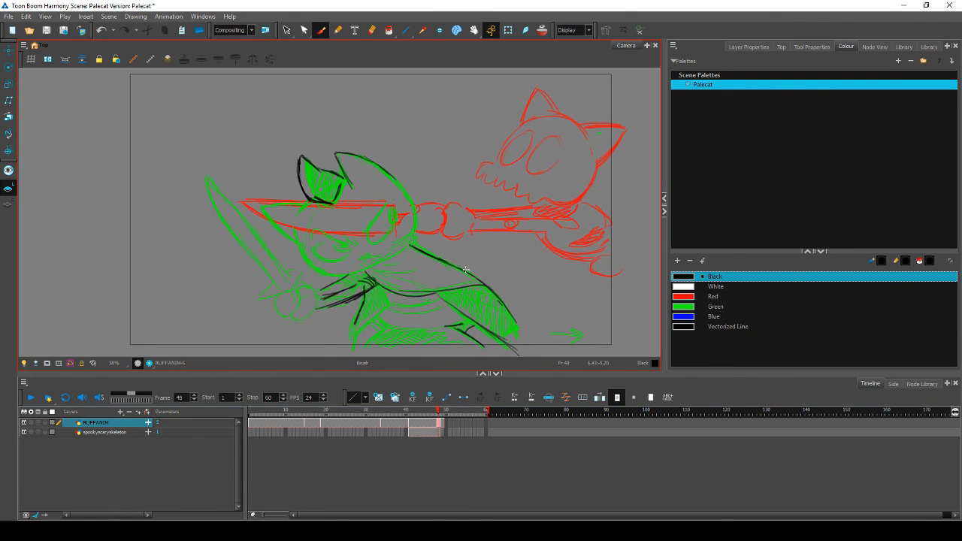
key(period)
Step: Brush black diagonal cape fold lines from the collar hem down across the hatched shoulder, comparing with frame 48
drag(490, 288, 554, 331)
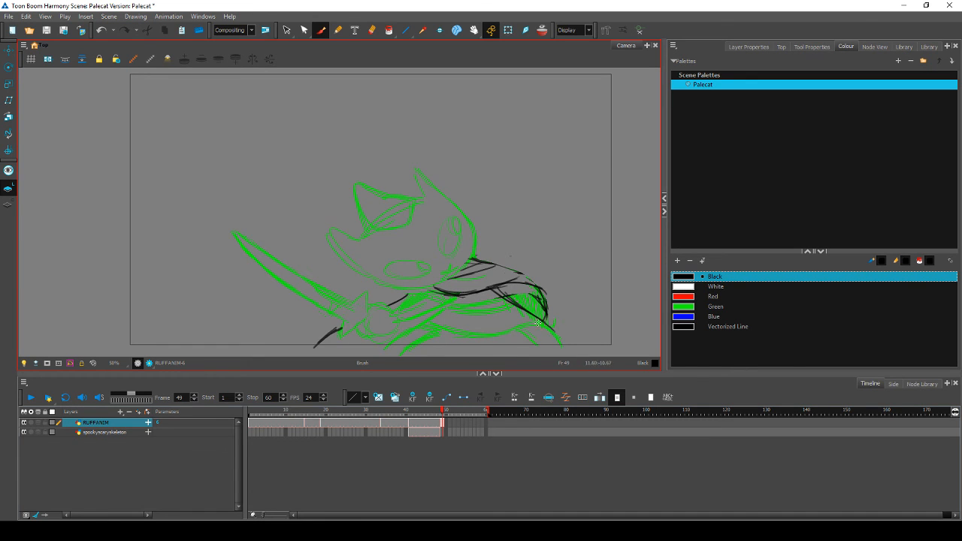
key(comma)
key(period)
mouse_move(494, 289)
mouse_down()
mouse_move(561, 346)
mouse_move(539, 350)
mouse_move(535, 323)
mouse_move(467, 335)
mouse_move(481, 333)
mouse_up()
key(comma)
key(period)
key(comma)
key(period)
Step: Outline the torso's lower contour in black and add the diagonal body edge running down below the forearm
mouse_move(421, 324)
mouse_down()
mouse_move(466, 334)
mouse_move(530, 326)
mouse_up()
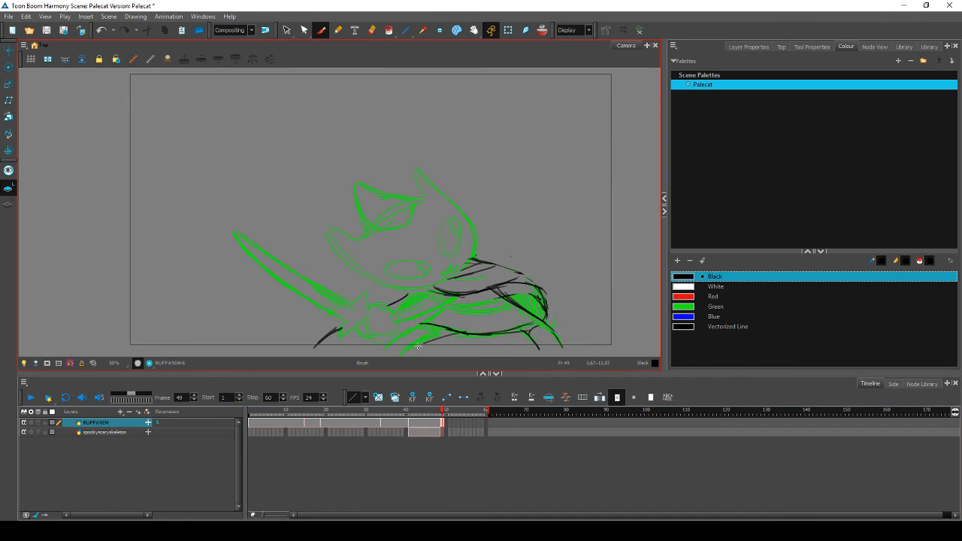
key(comma)
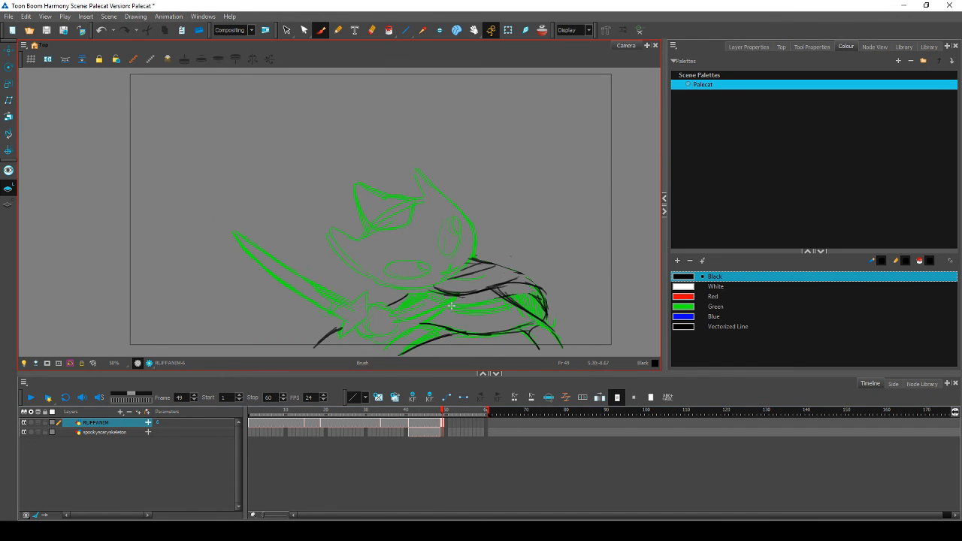
drag(451, 305, 380, 350)
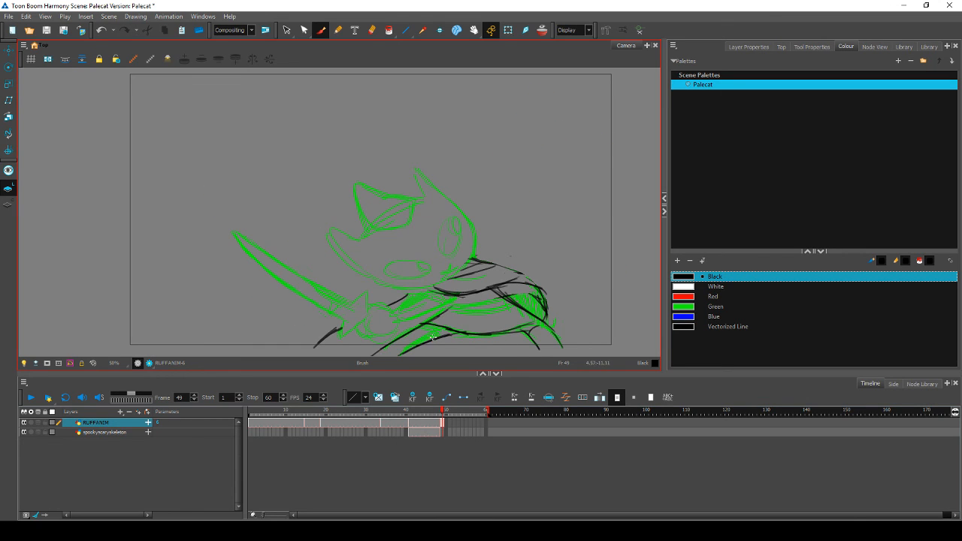
Step: Add black strokes along the torso's underside, and erase its front half together with the diagonal body edges below the forearm
mouse_move(433, 337)
mouse_down()
mouse_move(406, 352)
mouse_move(446, 336)
mouse_up()
mouse_move(459, 300)
mouse_down()
mouse_move(343, 357)
mouse_move(450, 304)
mouse_move(395, 349)
mouse_move(447, 334)
mouse_move(426, 334)
mouse_move(401, 343)
mouse_move(490, 337)
mouse_up()
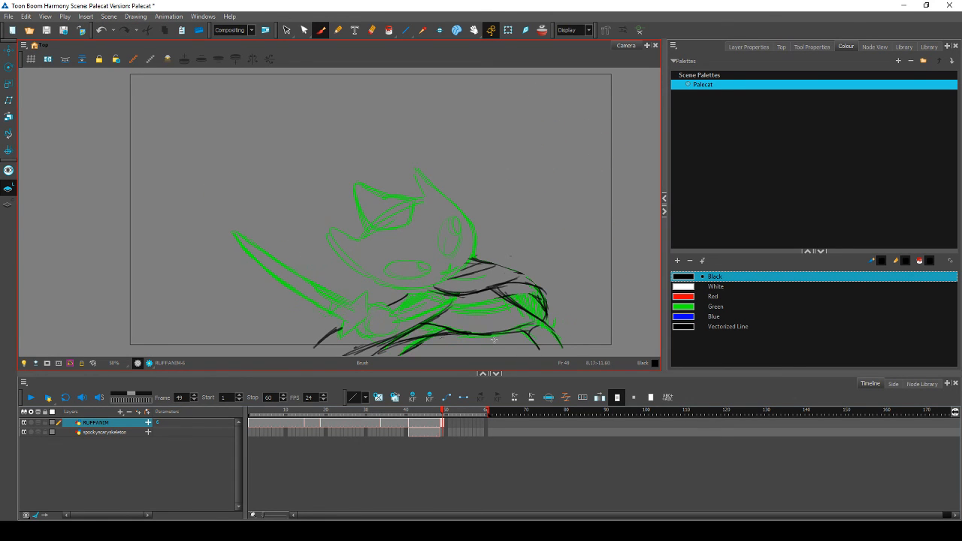
mouse_move(414, 342)
mouse_down()
mouse_move(381, 345)
mouse_move(433, 337)
mouse_move(421, 351)
mouse_move(361, 355)
mouse_move(436, 315)
mouse_move(408, 336)
mouse_move(450, 327)
mouse_move(427, 346)
mouse_up()
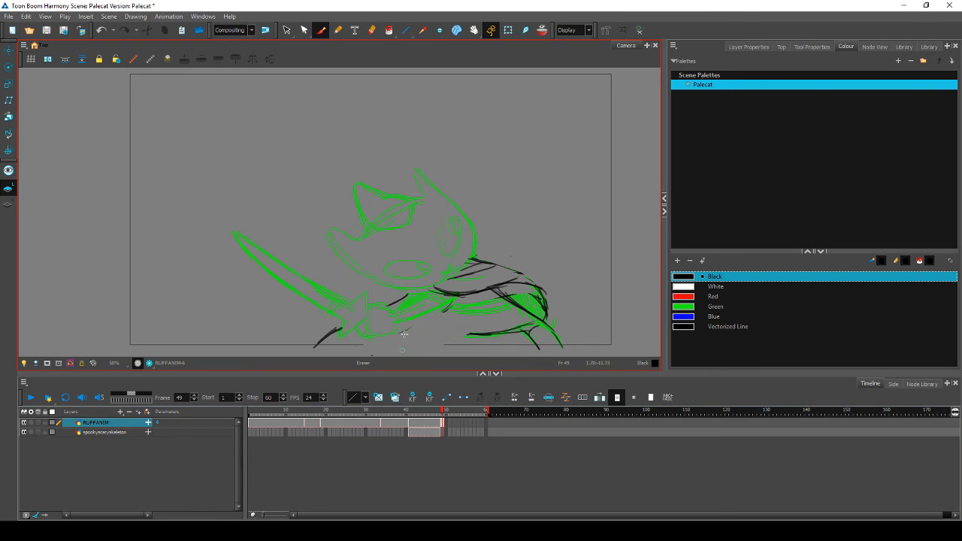
Step: Redraw the torso's lower contour and the diagonal body edge below the forearm in black, comparing with frame 48
key(comma)
key(period)
mouse_move(428, 317)
mouse_down()
mouse_move(380, 348)
mouse_move(394, 347)
mouse_up()
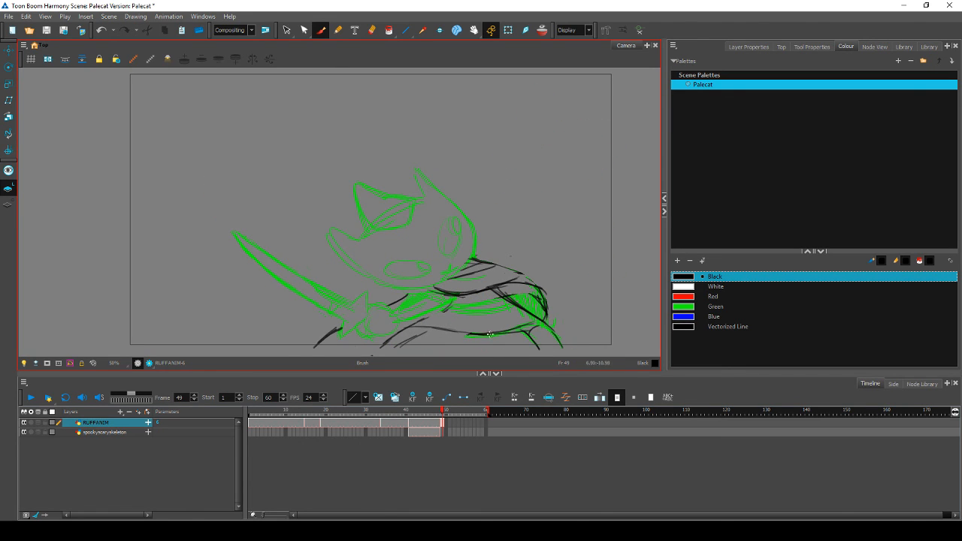
key(comma)
key(period)
key(comma)
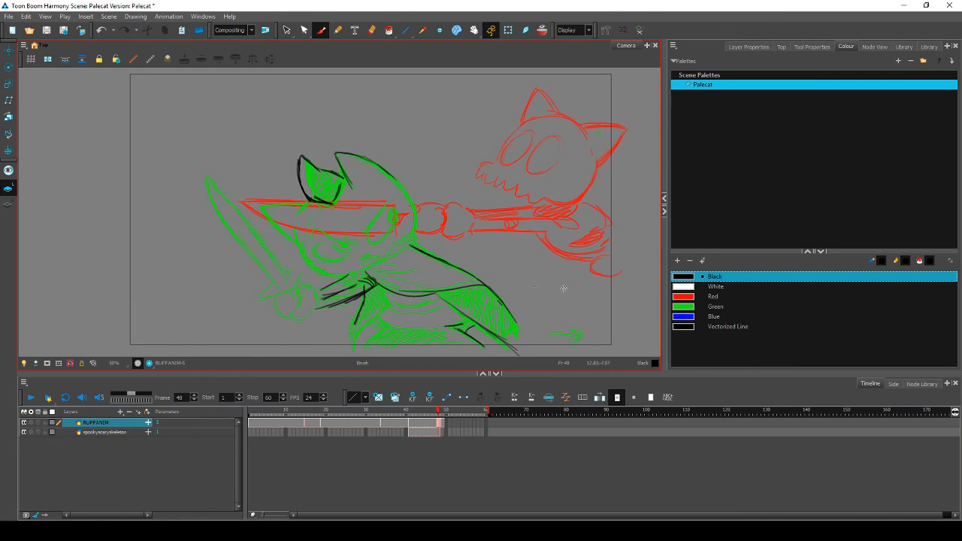
key(period)
Step: Draw the sword hand as black circles with forearm lines running to the collar, flipping against frame 48
mouse_move(375, 312)
mouse_down()
mouse_move(360, 308)
mouse_move(435, 290)
mouse_up()
drag(384, 315, 454, 297)
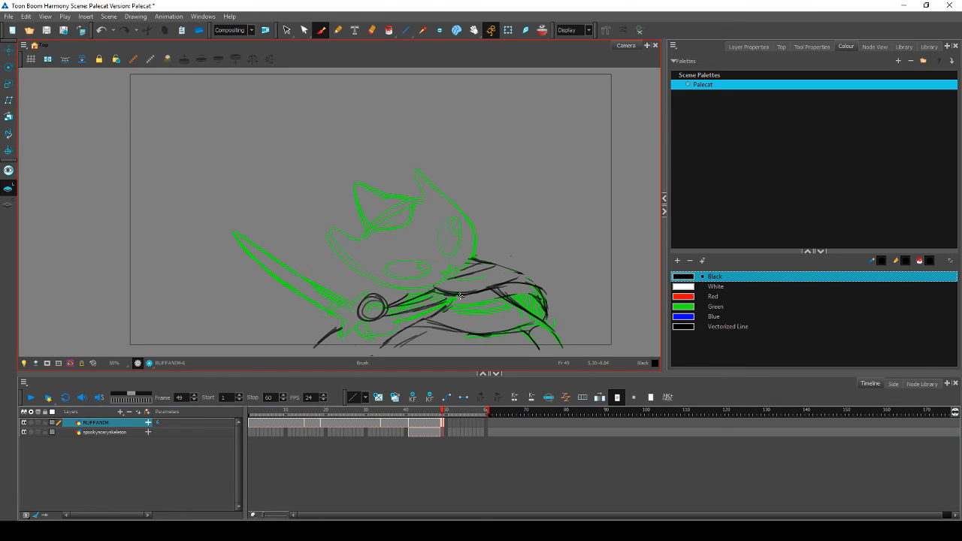
key(comma)
key(period)
mouse_move(377, 294)
mouse_down()
mouse_move(358, 305)
mouse_move(437, 305)
mouse_move(399, 295)
mouse_up()
key(comma)
key(period)
key(comma)
key(period)
Step: Select the black hand circles and forearm lines and shift them slightly away from the body, toward the sword hilt
drag(286, 31, 303, 44)
click(381, 285)
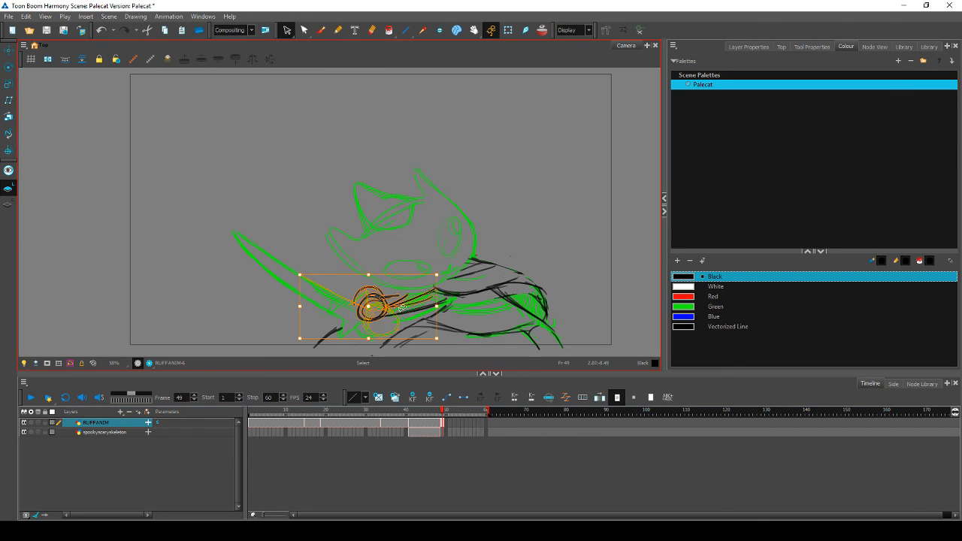
click(385, 310)
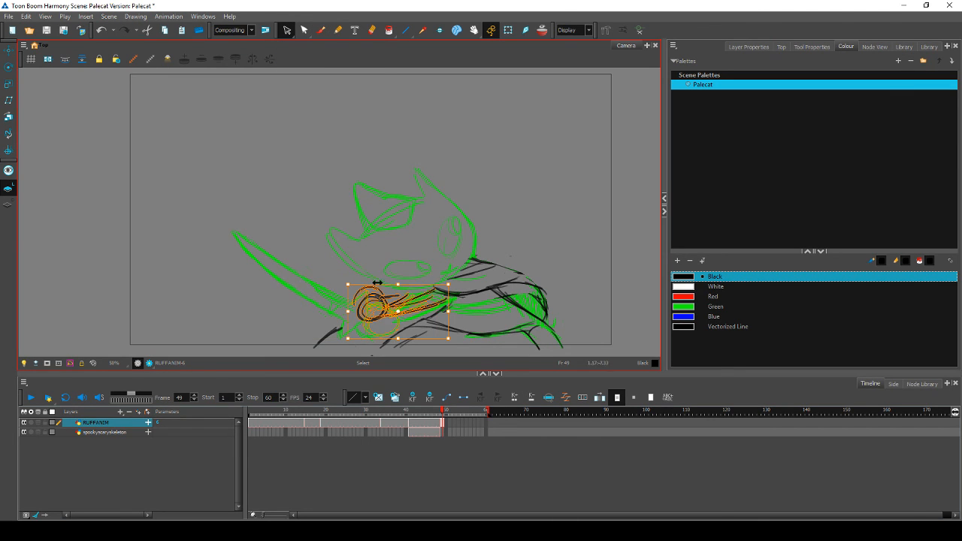
click(354, 228)
click(375, 308)
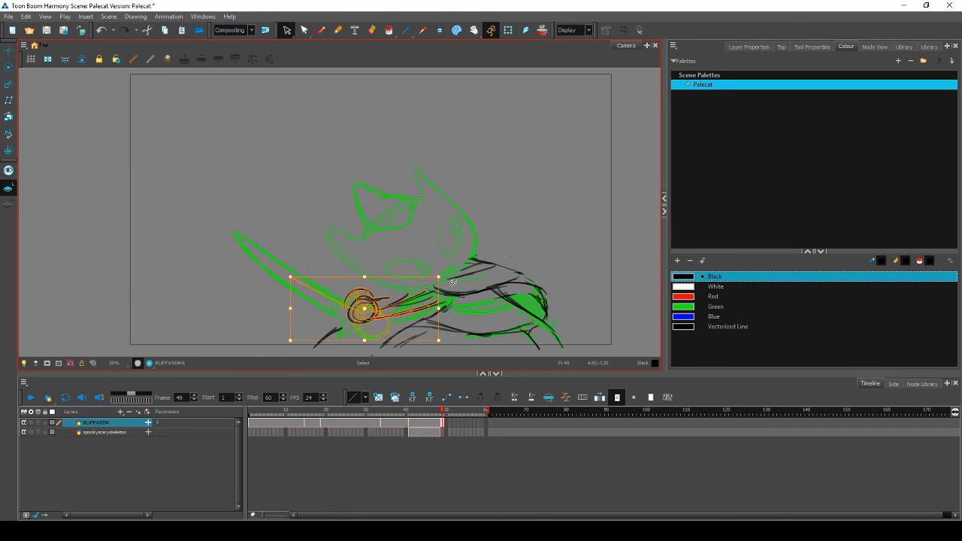
click(491, 269)
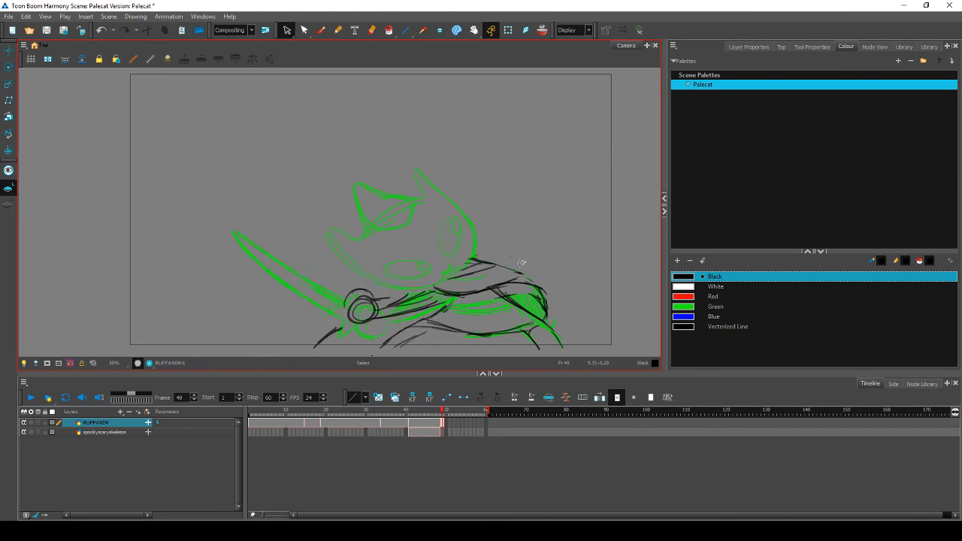
Step: Try moving the green sword blade slightly up and away from the body, compare with frame 48, and undo it
click(329, 294)
drag(329, 293, 318, 282)
click(368, 206)
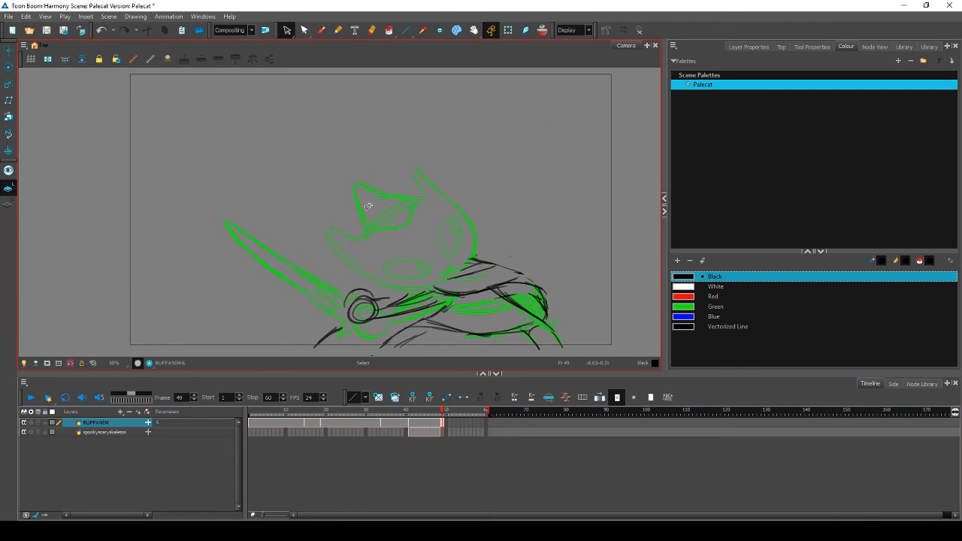
key(comma)
key(period)
key(ctrl+z)
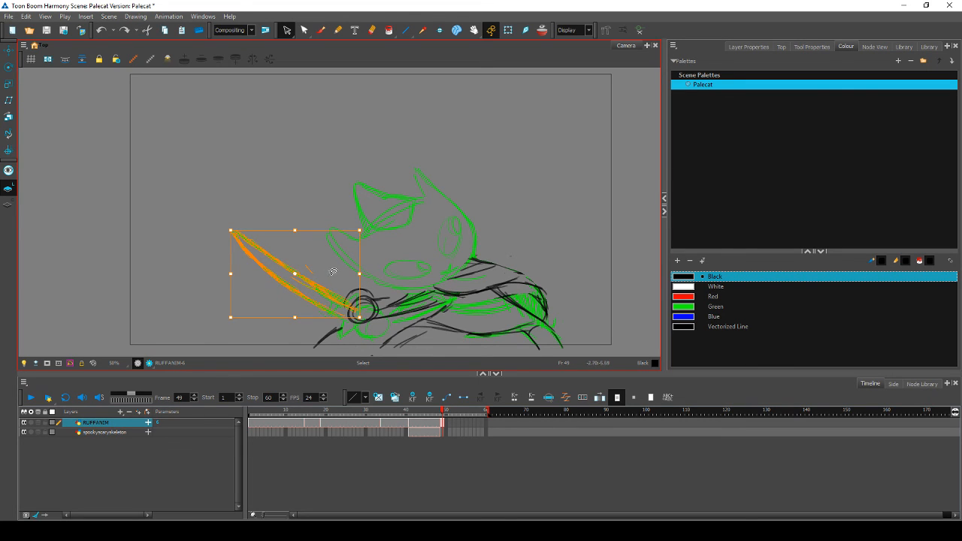
Step: Reposition the green sword blade slightly higher so it lines up with the black hand in frame 49
mouse_move(316, 319)
mouse_down()
mouse_move(251, 214)
mouse_move(323, 274)
mouse_up()
drag(343, 305, 335, 290)
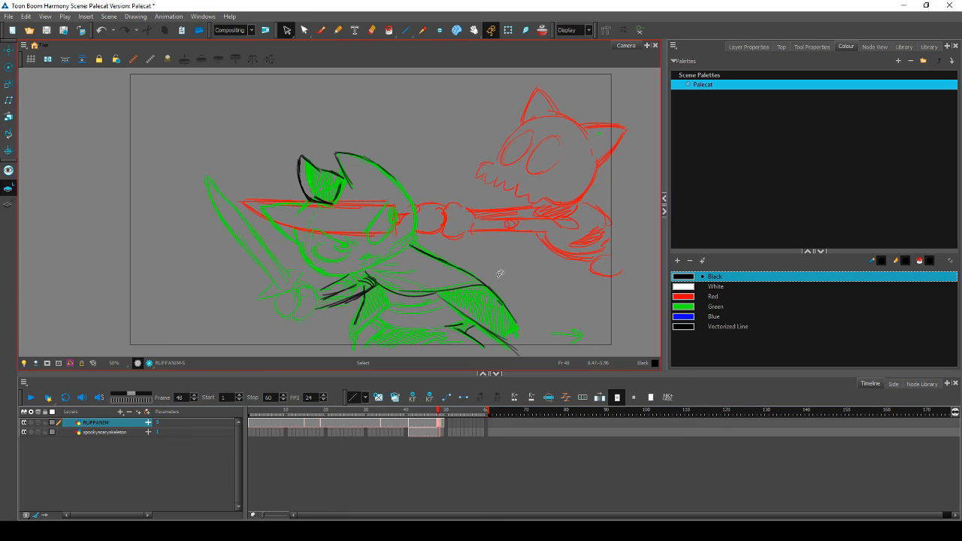
Step: In frame 42, select the sword, hand and forearm together, move them up and away from the body, and adjust their rotation
drag(437, 415, 417, 416)
mouse_move(342, 297)
mouse_down()
mouse_move(195, 166)
mouse_move(215, 261)
mouse_move(291, 317)
mouse_move(325, 311)
mouse_up()
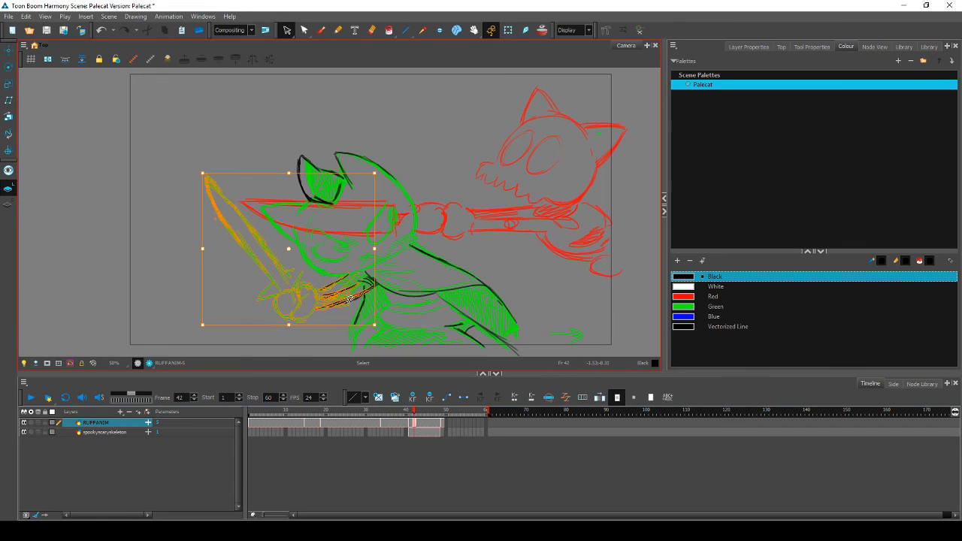
drag(290, 247, 369, 279)
drag(202, 216, 200, 197)
drag(339, 317, 327, 316)
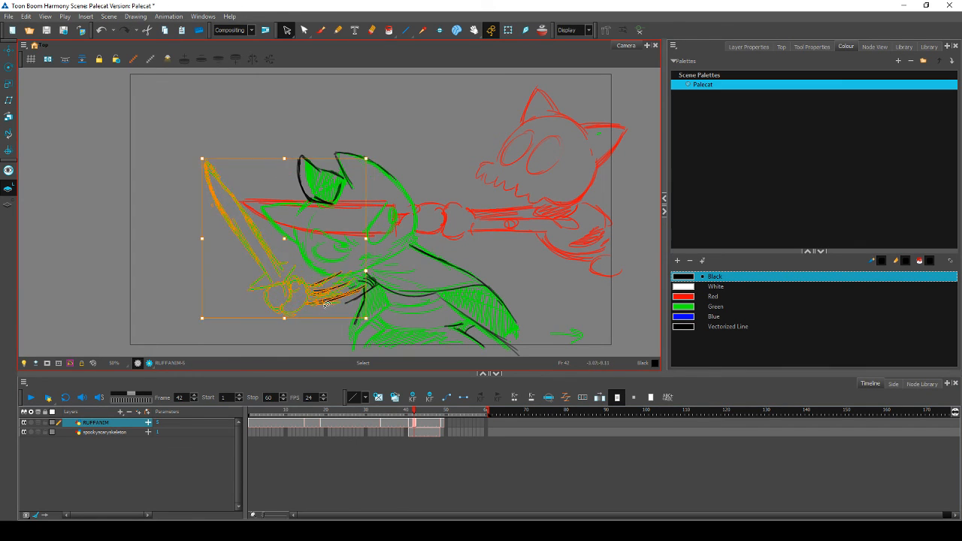
drag(294, 280, 283, 276)
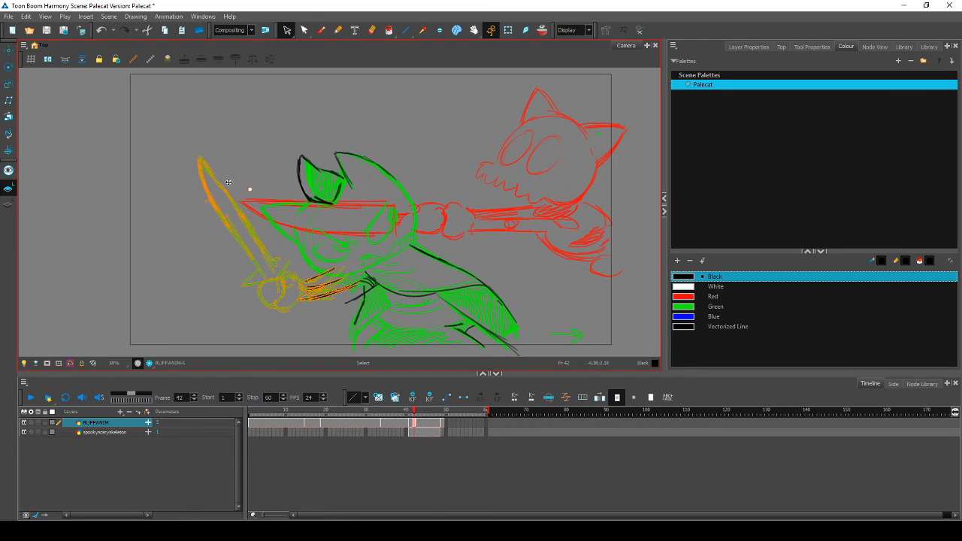
click(368, 159)
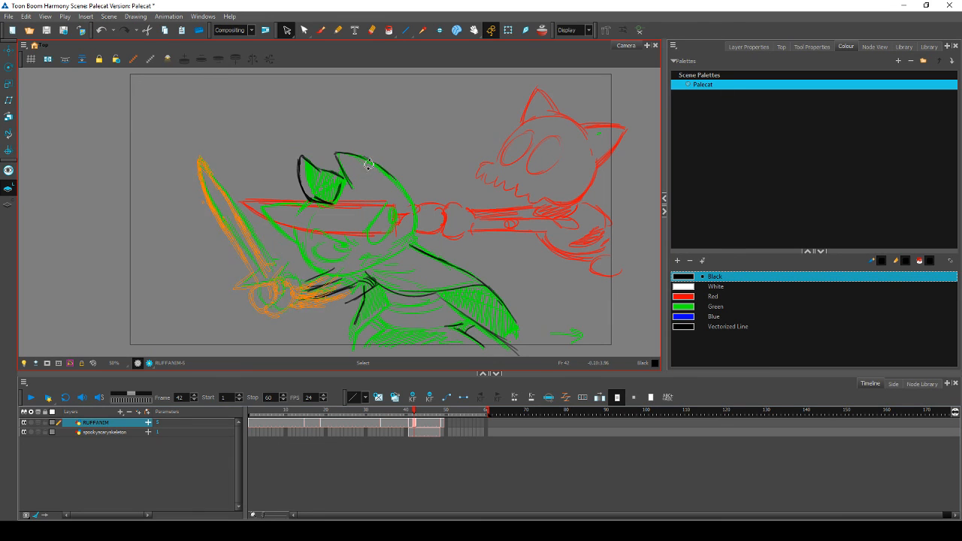
drag(366, 157, 361, 184)
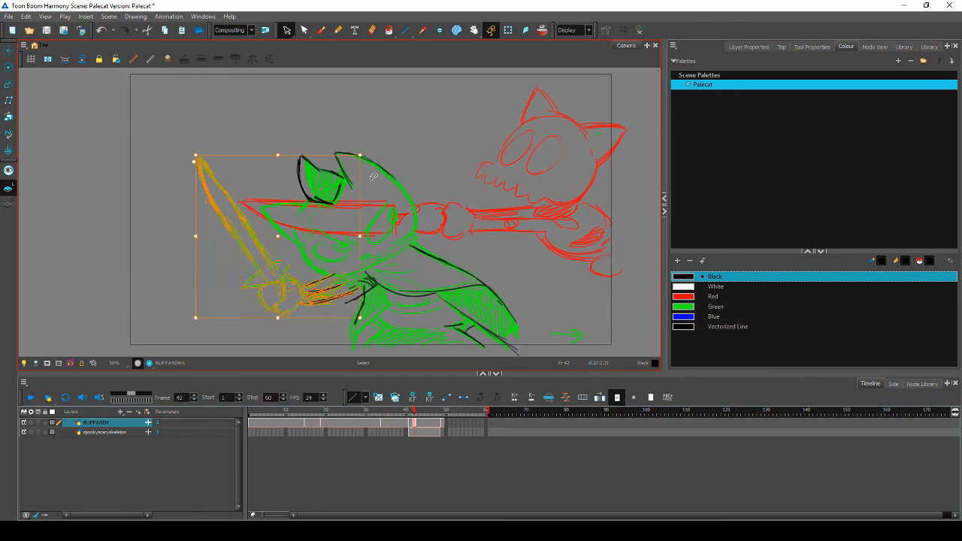
Step: Flip back and forth between frames 40 and 42 to check the repositioned sword arm against the previous pose
key(comma)
key(period)
key(comma)
key(period)
key(comma)
key(comma)
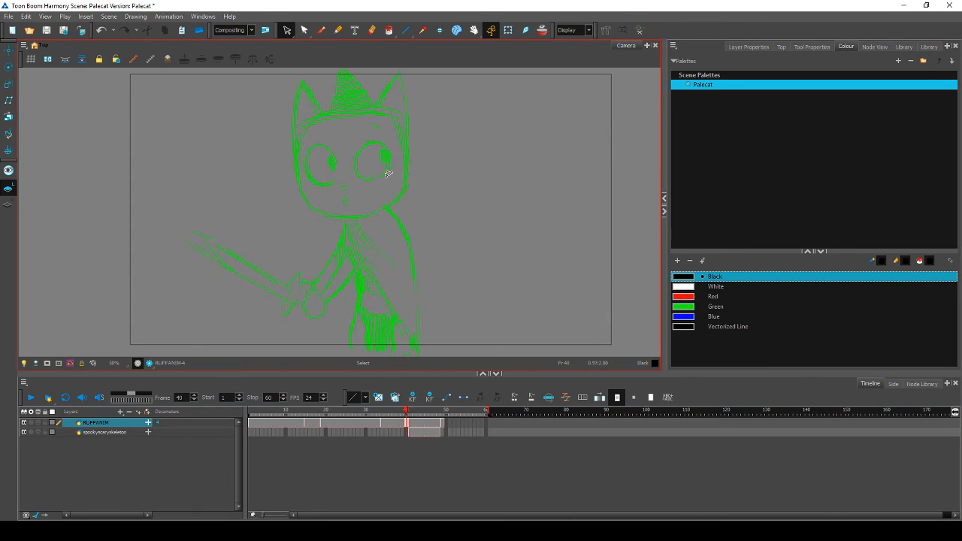
key(period)
key(comma)
key(period)
Step: Try shifting and rotating just the black forearm lines in frame 41 to connect the hand with the chest
click(322, 278)
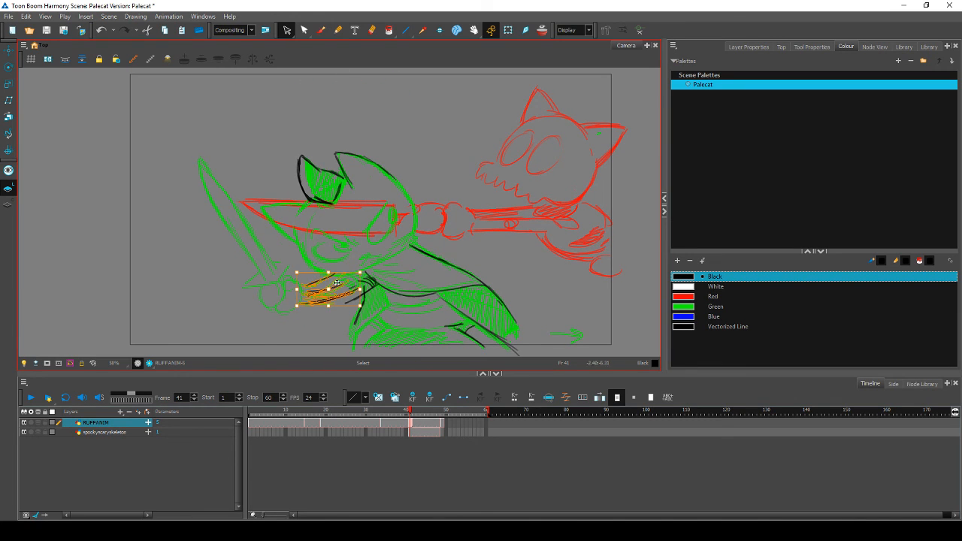
drag(329, 290, 303, 289)
drag(361, 267, 368, 268)
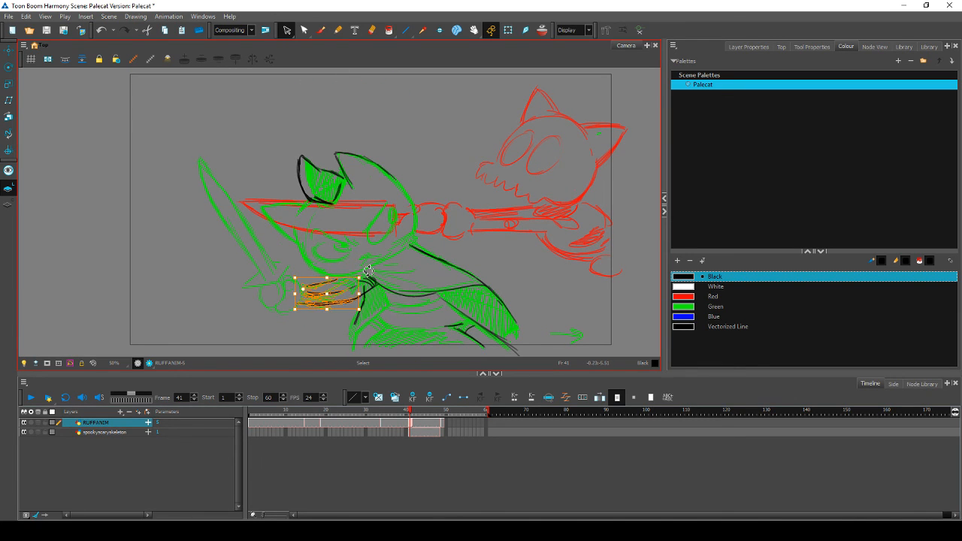
key(comma)
key(period)
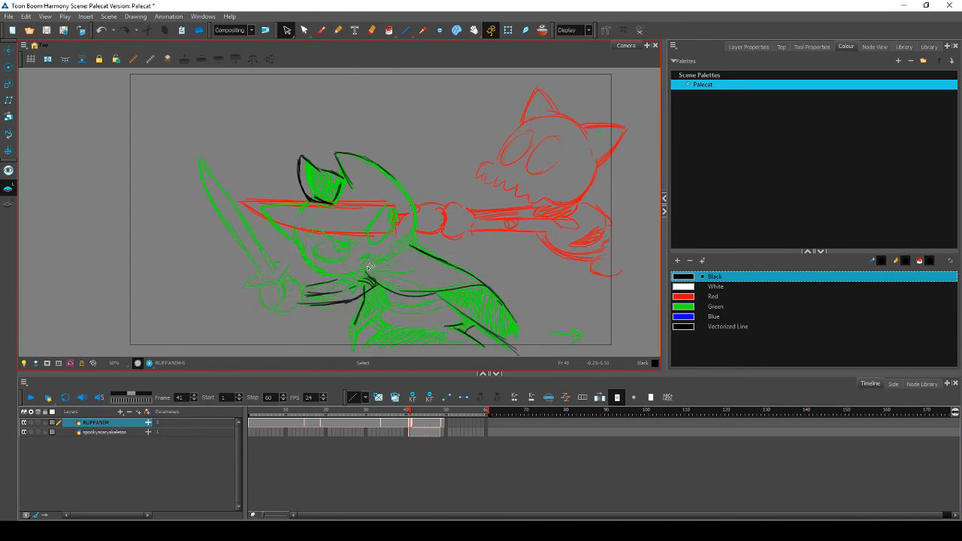
Step: Delete the old forearm lines in frame 41 and brush new curved black ones from the hand to the chest
click(317, 285)
key(Delete)
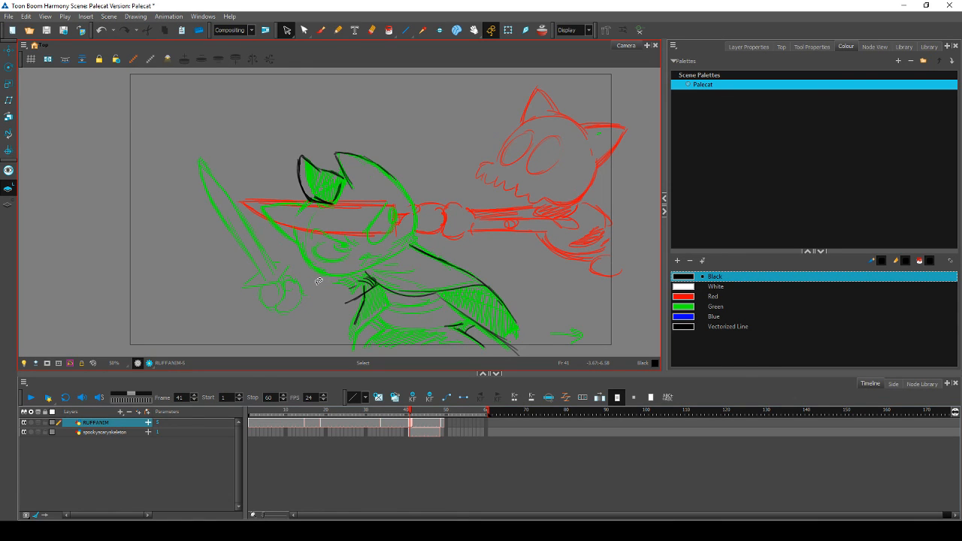
click(321, 30)
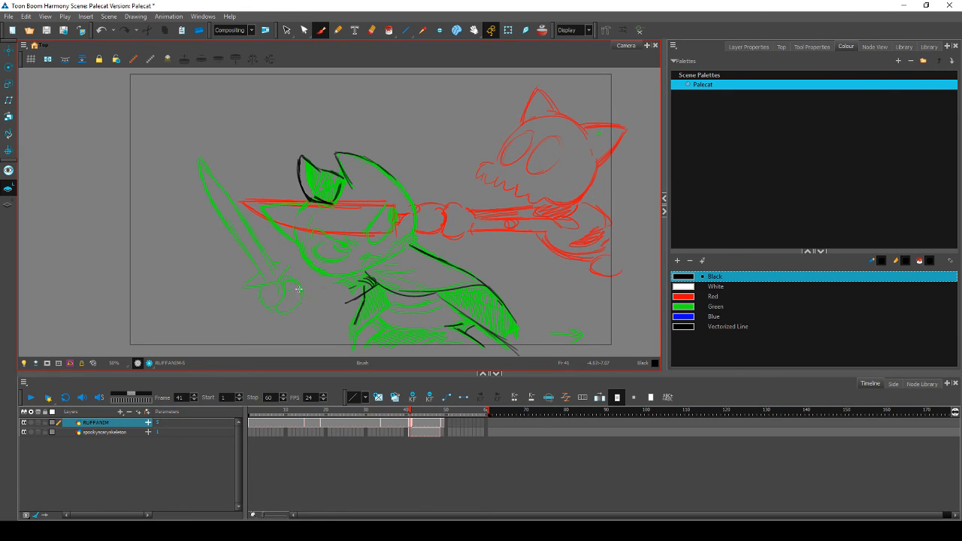
mouse_move(298, 289)
mouse_down()
mouse_move(348, 280)
mouse_move(308, 294)
mouse_move(318, 298)
mouse_move(325, 295)
mouse_move(300, 293)
mouse_move(360, 282)
mouse_up()
drag(301, 304, 364, 295)
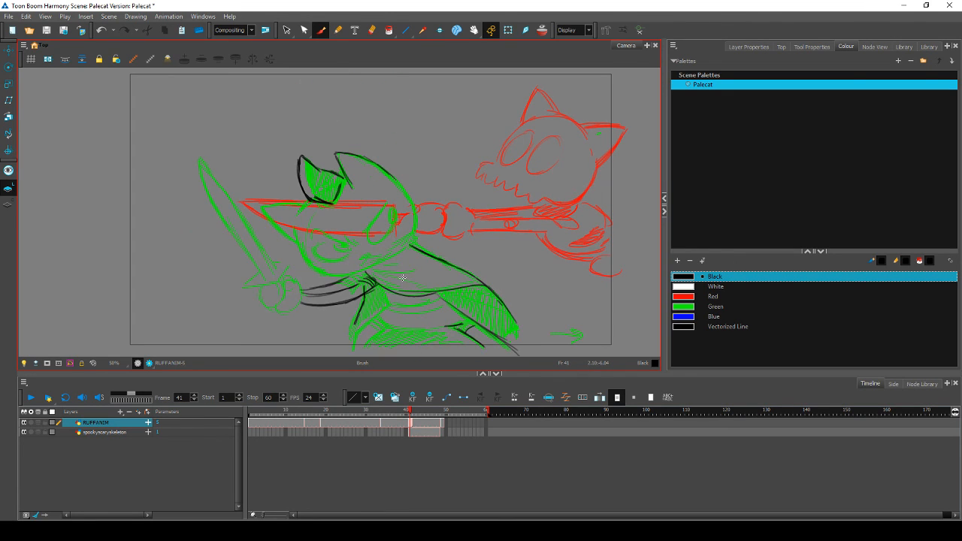
Step: Step forward through the held clash pose to frame 49
key(period)
key(period)
key(period)
key(period)
key(period)
key(period)
key(period)
key(period)
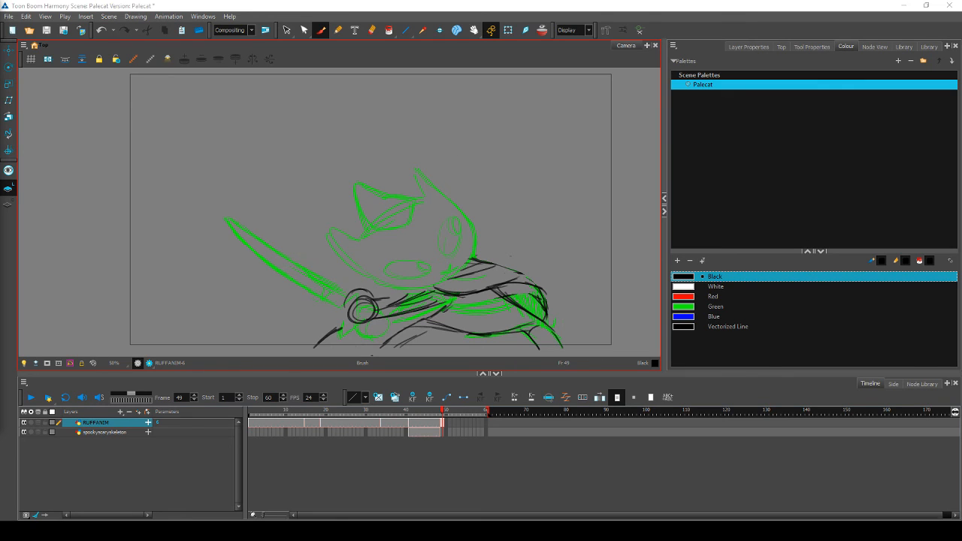
Step: Open the Windows volume mixer to check the speaker and application levels, and return to the drawing
click(878, 530)
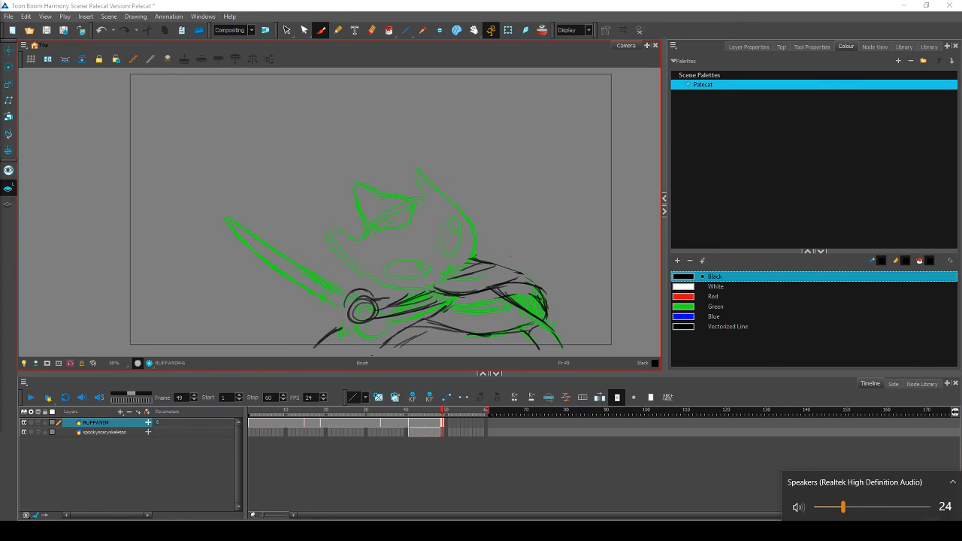
right_click(878, 530)
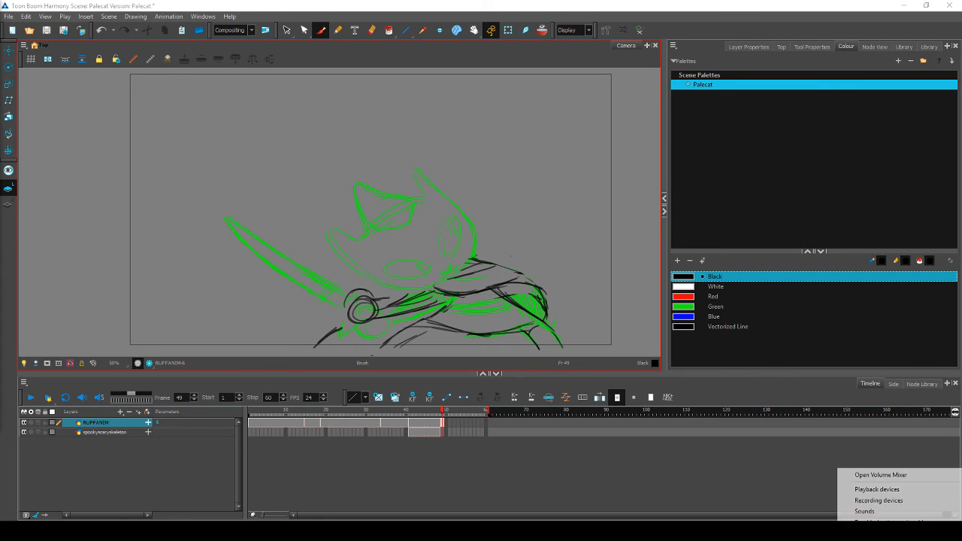
click(872, 475)
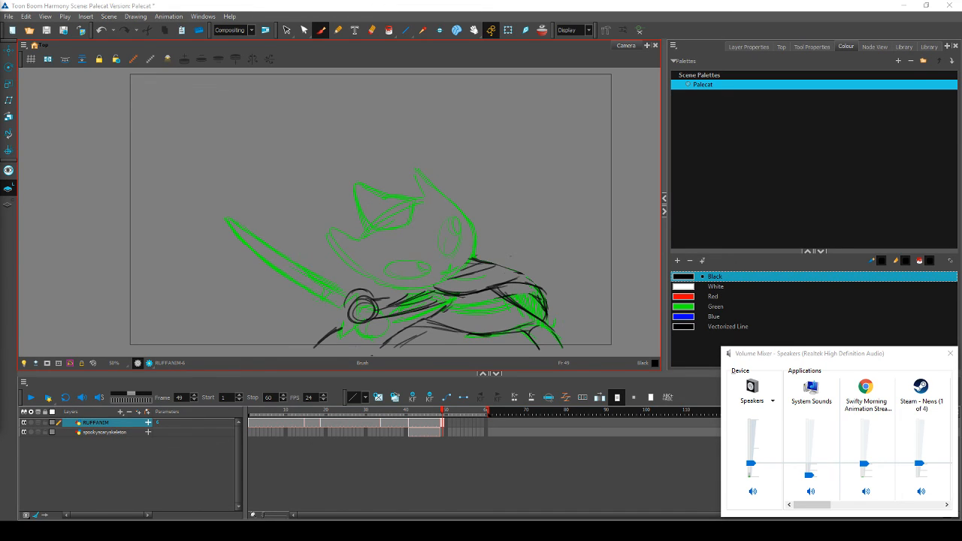
click(120, 215)
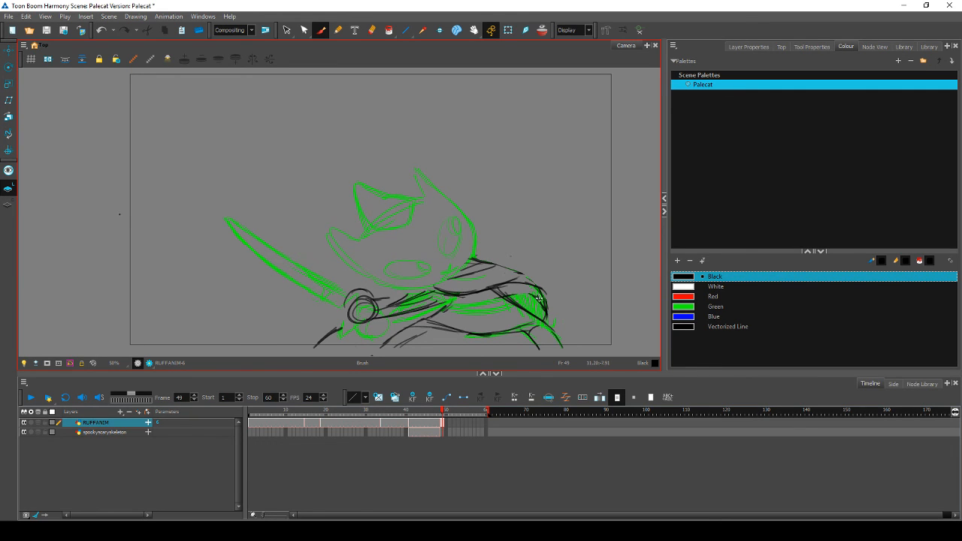
Step: Select the whole cat drawing in frame 49, skew it and shift it toward the camera frame's right edge, comparing with frame 48
key(.)
key(.)
click(287, 30)
mouse_move(470, 184)
mouse_down()
mouse_move(410, 141)
mouse_move(253, 333)
mouse_move(582, 217)
mouse_move(548, 206)
mouse_up()
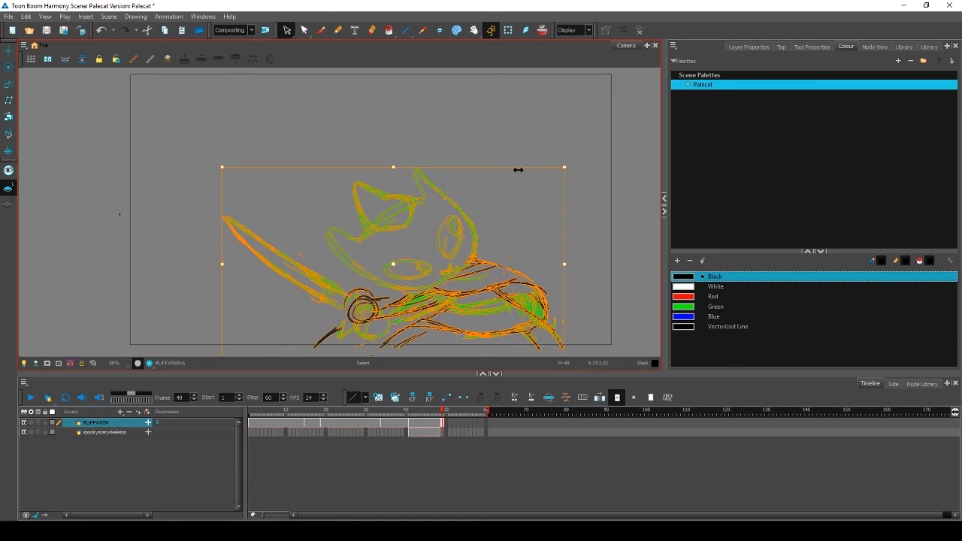
drag(507, 169, 506, 179)
drag(493, 283, 519, 285)
key(comma)
key(period)
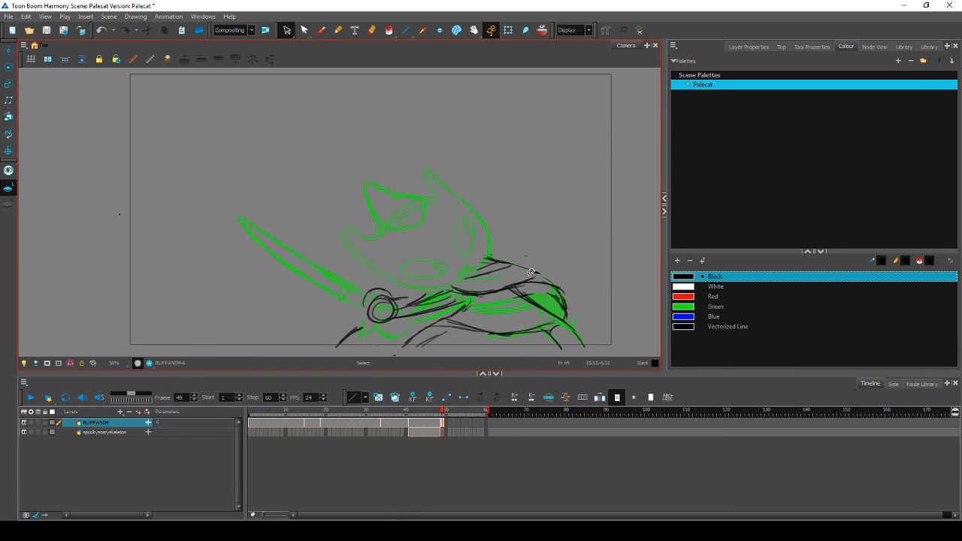
mouse_move(583, 348)
mouse_down()
mouse_move(509, 135)
mouse_move(589, 237)
mouse_up()
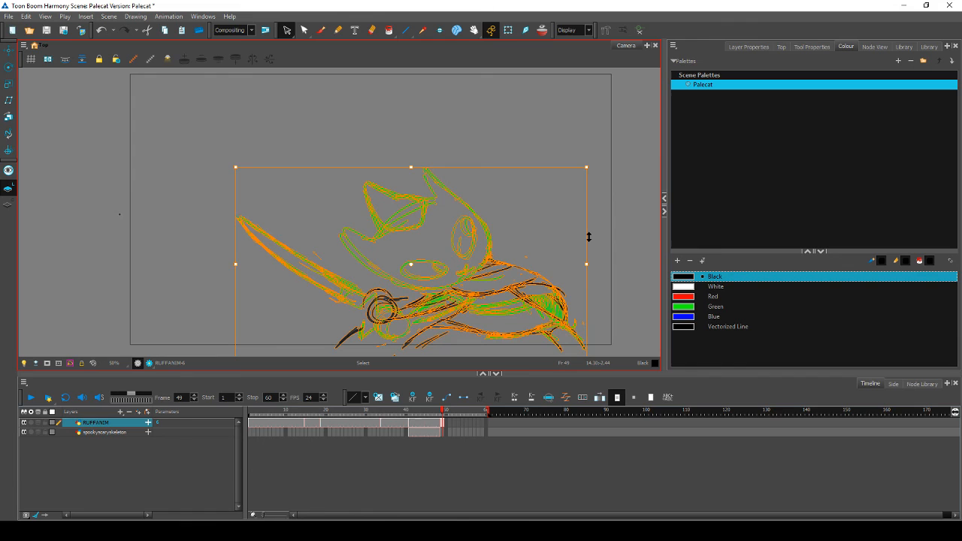
Step: Open the Windows playback device settings and make the Microsoft LifeChat LX-3000 headset earphone the default device
right_click(845, 511)
click(848, 491)
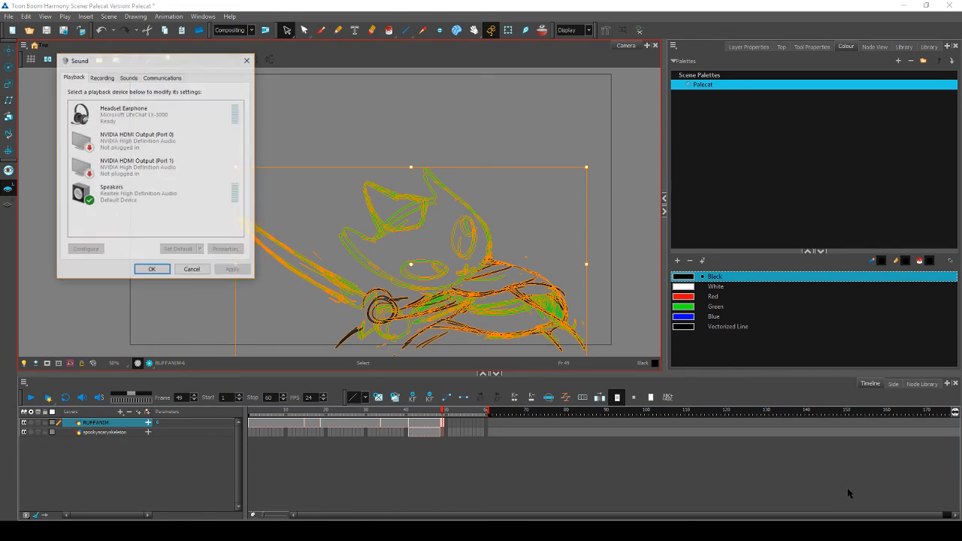
click(162, 114)
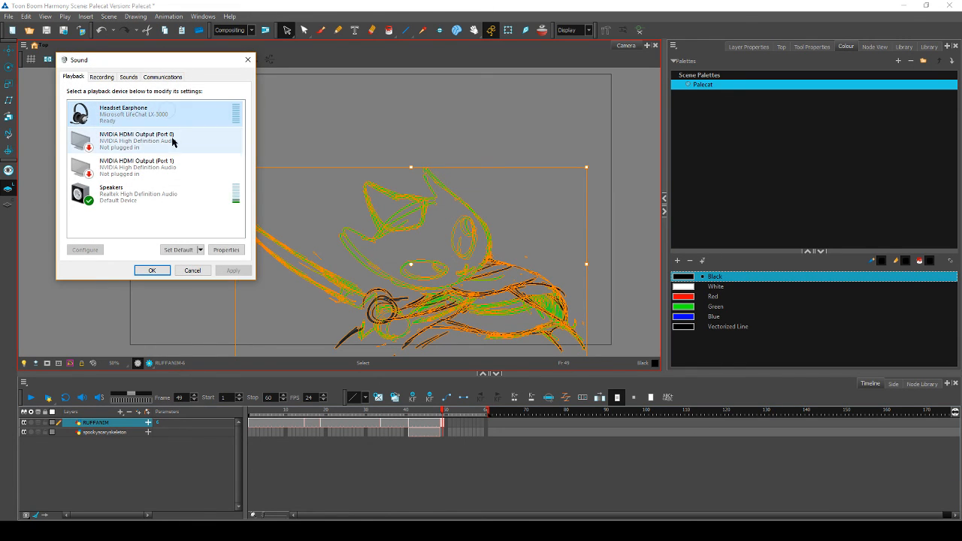
click(177, 253)
click(163, 271)
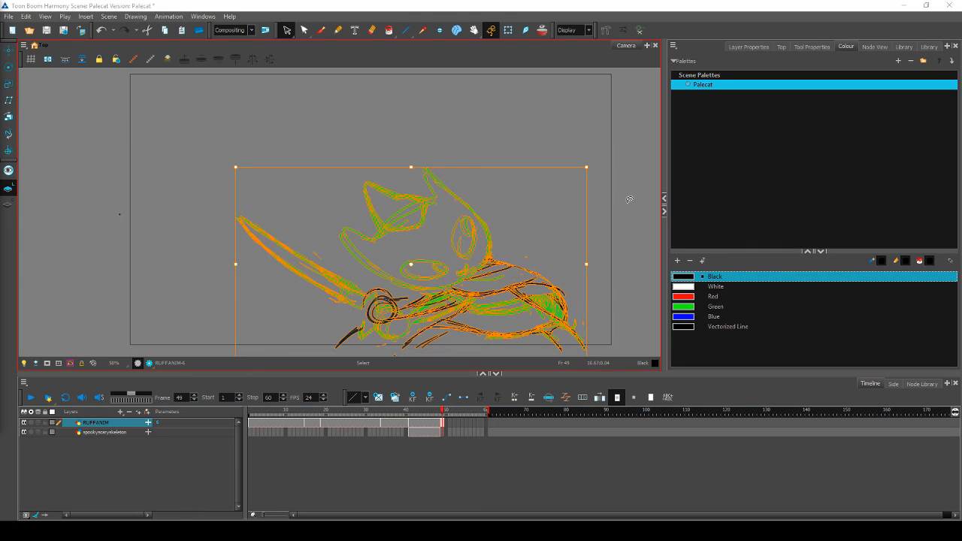
Step: Compare the green cat's pose in frame 49 with frame 48, and nudge its sword slightly outward in frame 49
click(602, 224)
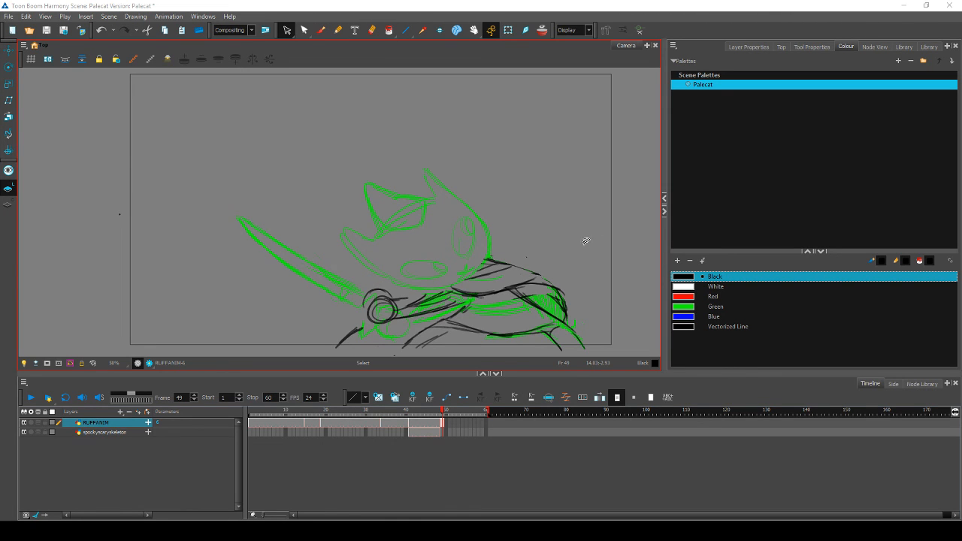
key(comma)
key(period)
key(comma)
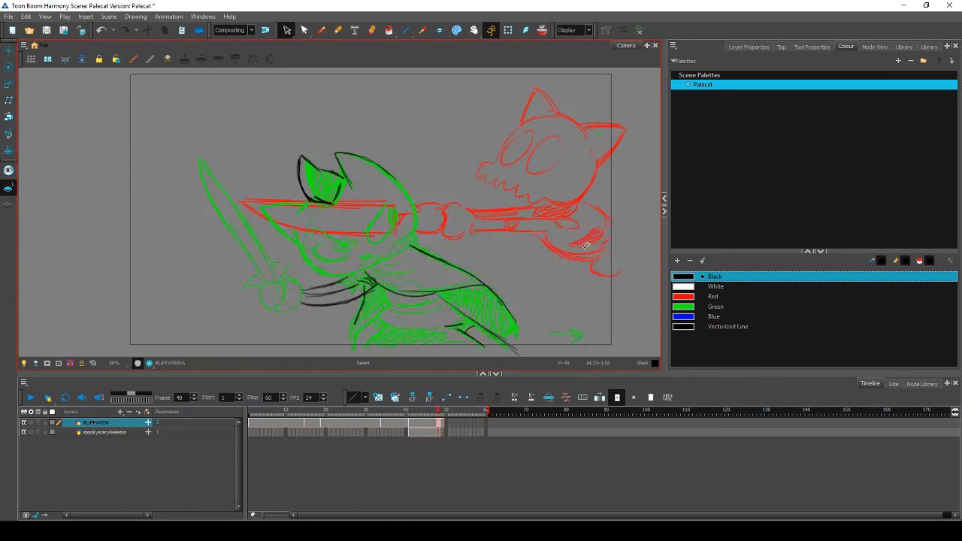
key(period)
key(comma)
key(period)
key(comma)
key(period)
mouse_move(308, 225)
mouse_down()
mouse_move(248, 194)
mouse_move(354, 304)
mouse_up()
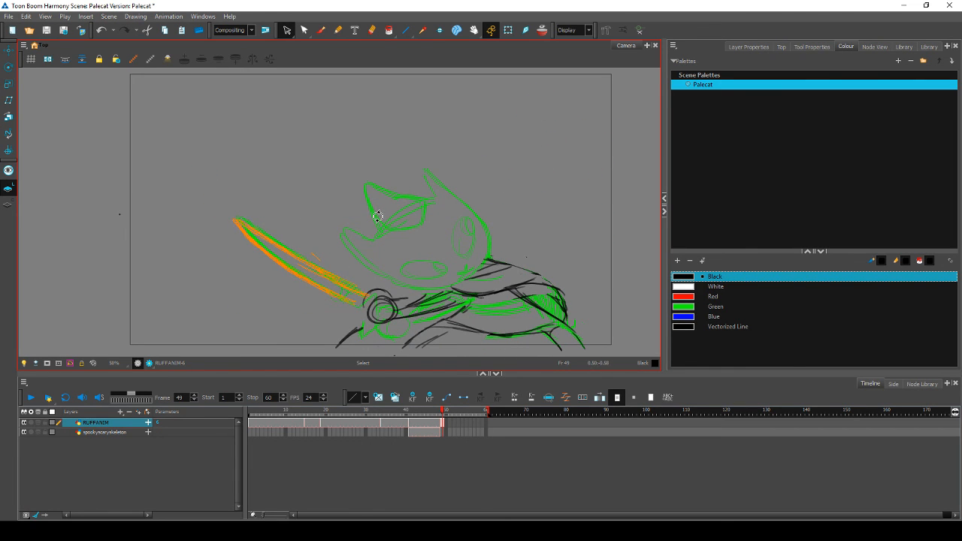
Step: Carry the red skeleton cat into frame 49 on the spookyscaryskeleton layer and shift the whole drawing toward the green cat
click(442, 434)
key(F5)
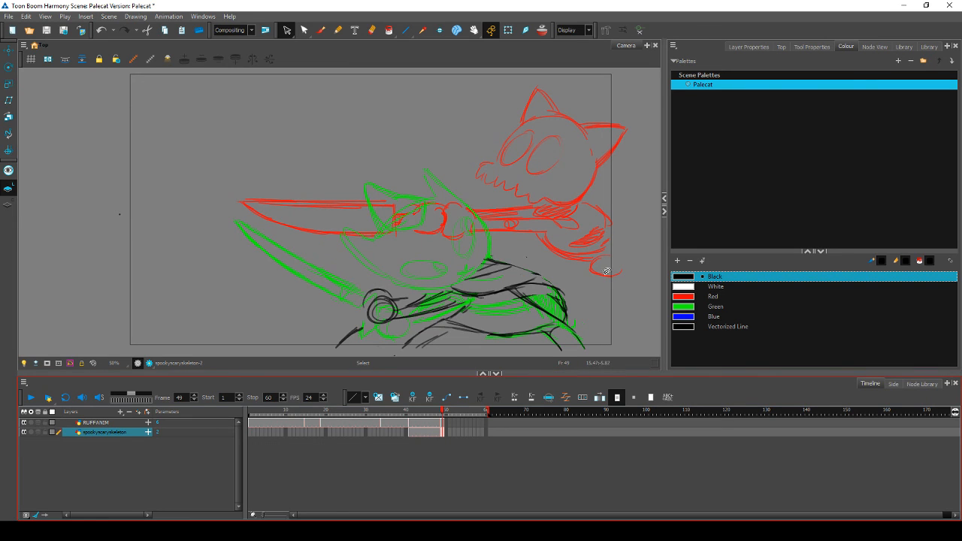
mouse_move(607, 281)
mouse_down()
mouse_move(555, 254)
mouse_move(245, 233)
mouse_move(308, 86)
mouse_move(646, 113)
mouse_move(628, 295)
mouse_move(607, 282)
mouse_up()
drag(584, 233, 554, 236)
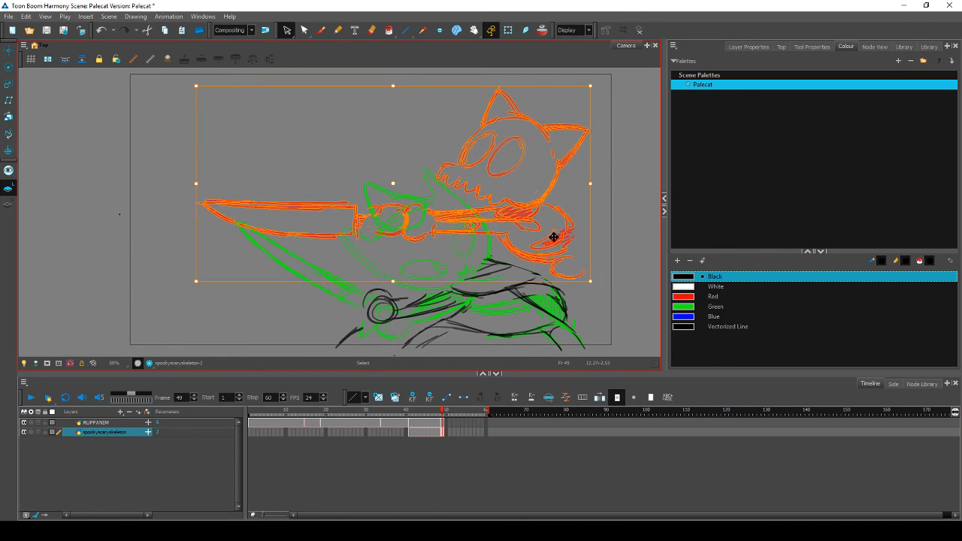
click(555, 233)
click(610, 234)
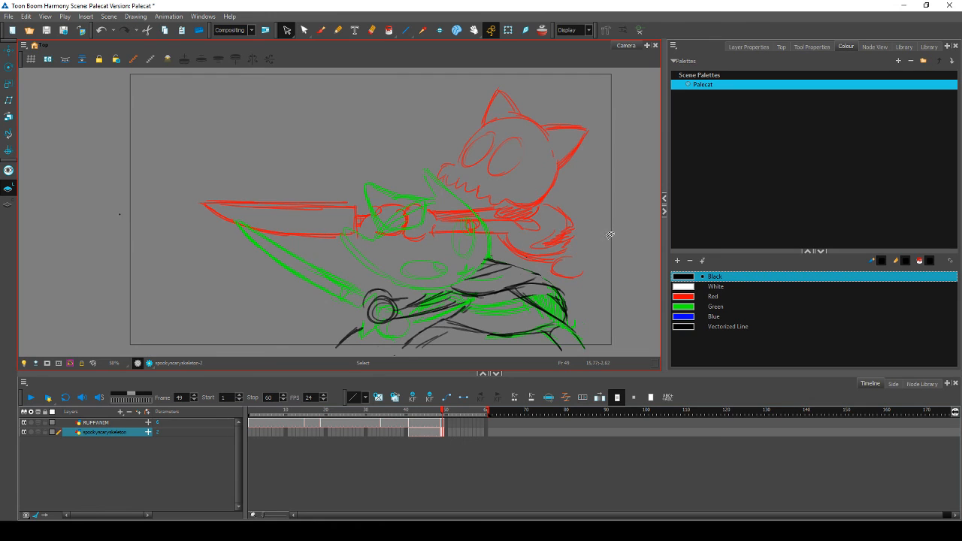
Step: Tilt the skeleton cat drawing slightly clockwise in frame 49, checking it against the neighbouring frame
key(.)
mouse_move(612, 267)
mouse_down()
mouse_move(599, 273)
mouse_move(178, 217)
mouse_move(627, 227)
mouse_up()
mouse_move(533, 214)
mouse_down()
mouse_move(523, 213)
mouse_move(534, 211)
mouse_up()
drag(598, 87, 599, 93)
key(.)
key(.)
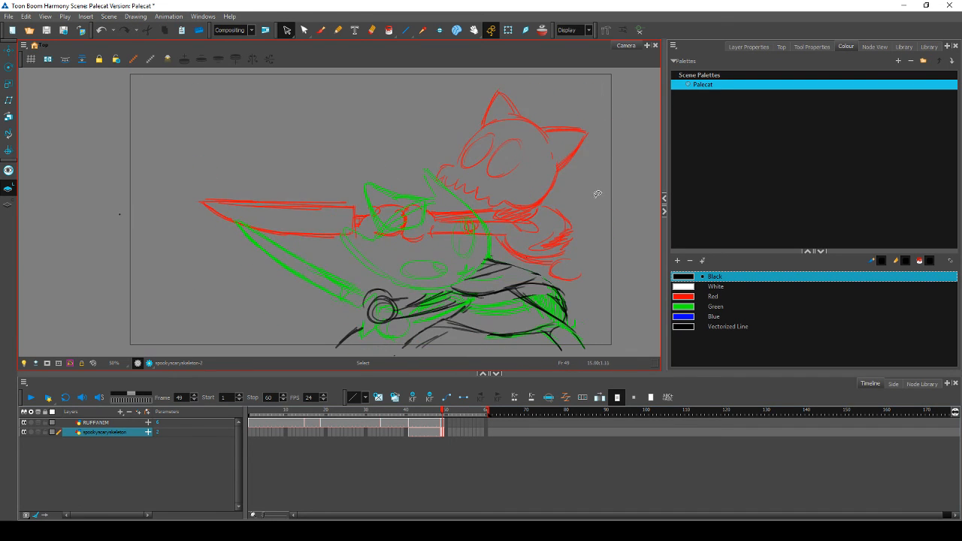
key(.)
Step: Select the skeleton cat's head in frame 49, tilt it back and move it away from the green cat, comparing with frame 48
mouse_move(590, 186)
mouse_down()
mouse_move(425, 152)
mouse_move(612, 159)
mouse_up()
mouse_move(501, 152)
mouse_down()
mouse_move(511, 177)
mouse_move(503, 152)
mouse_up()
mouse_move(611, 178)
mouse_down()
mouse_move(483, 198)
mouse_move(633, 122)
mouse_move(617, 161)
mouse_up()
drag(512, 151, 531, 198)
drag(600, 89, 612, 94)
mouse_move(574, 161)
mouse_down()
mouse_move(582, 156)
mouse_move(443, 153)
mouse_move(598, 94)
mouse_up()
key(comma)
key(period)
drag(543, 79, 566, 85)
key(Escape)
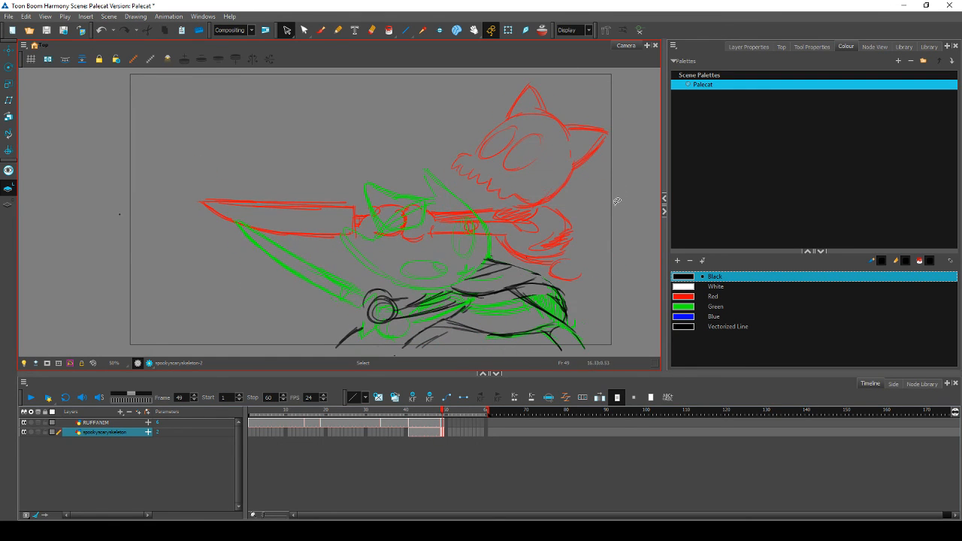
Step: Stretch the skeleton cat's lower torso lines outward in frame 49 and compare with frame 48
click(567, 280)
drag(572, 283, 587, 283)
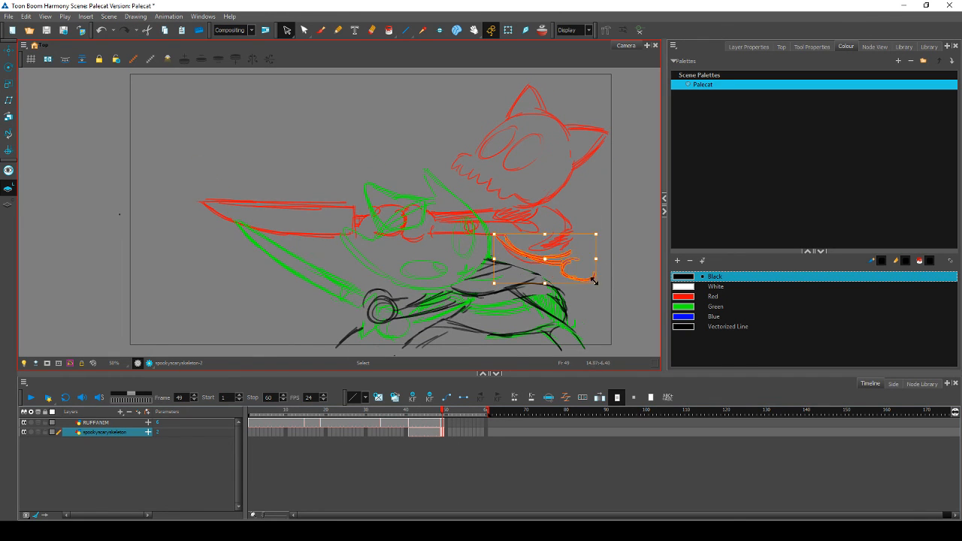
click(602, 276)
key(comma)
key(period)
key(comma)
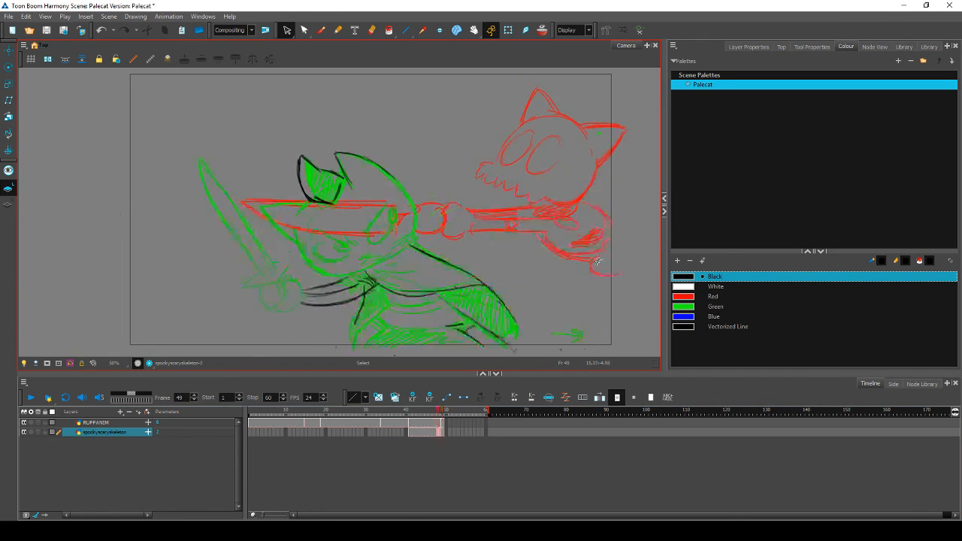
key(period)
Step: Select the skeleton cat's knife in frame 49, extend it further past the green cat, and compare with frame 48
mouse_move(457, 246)
mouse_down()
mouse_move(243, 159)
mouse_move(181, 227)
mouse_up()
click(143, 257)
key(comma)
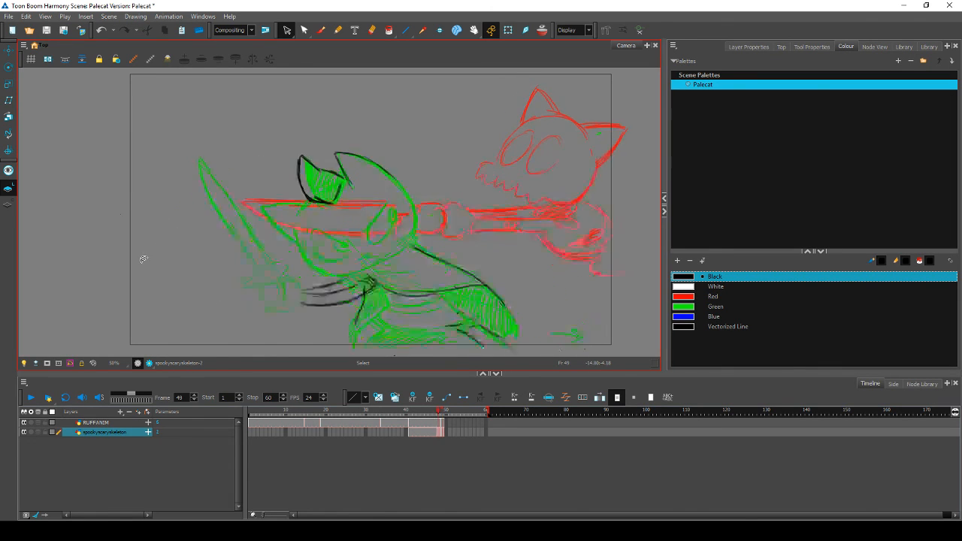
key(period)
Step: Add a camera layer to the scene and give it a parent peg
mouse_move(440, 414)
mouse_down()
mouse_move(381, 418)
mouse_move(456, 418)
mouse_move(403, 424)
mouse_move(440, 427)
mouse_up()
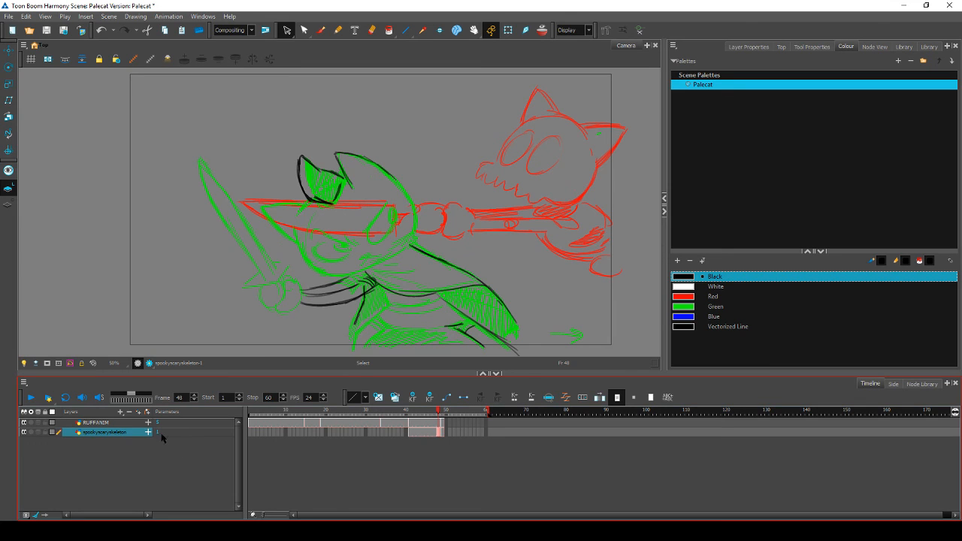
click(121, 415)
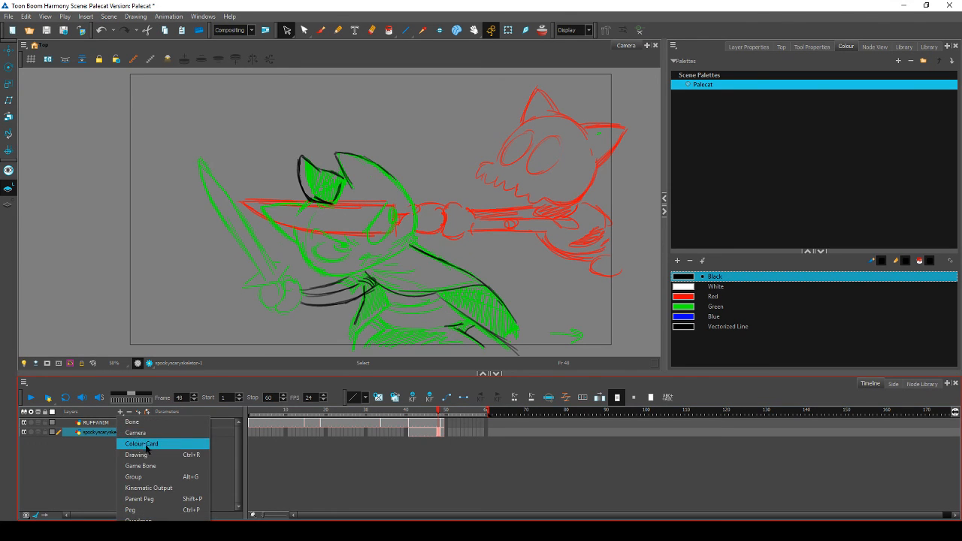
click(156, 435)
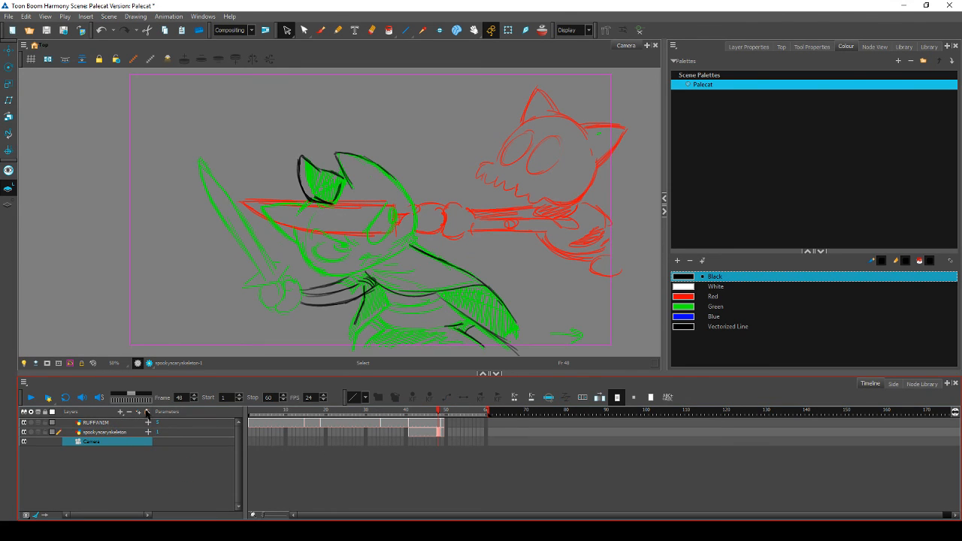
click(146, 412)
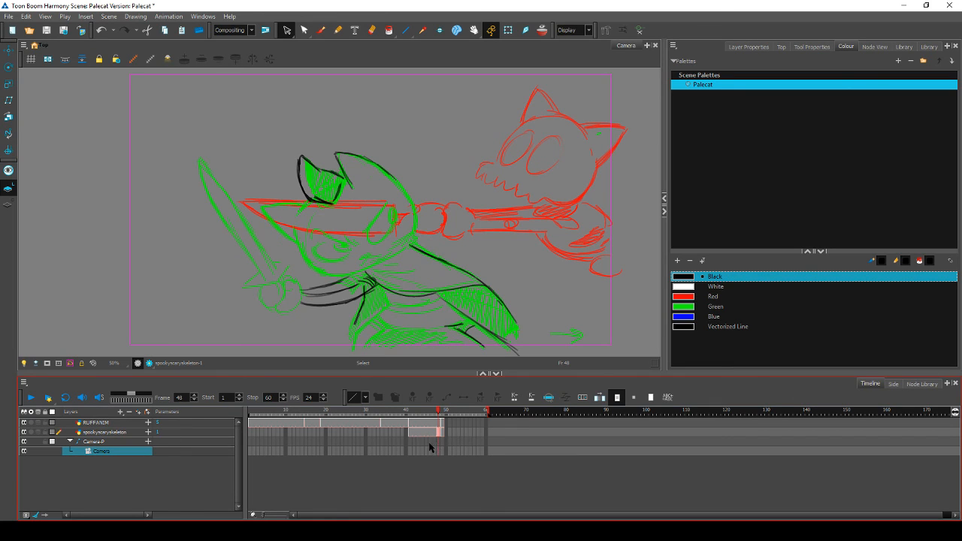
Step: Set camera peg keyframes at frames 44 and 49, shift the camera to the right at frame 49, and check the move
click(427, 443)
click(422, 443)
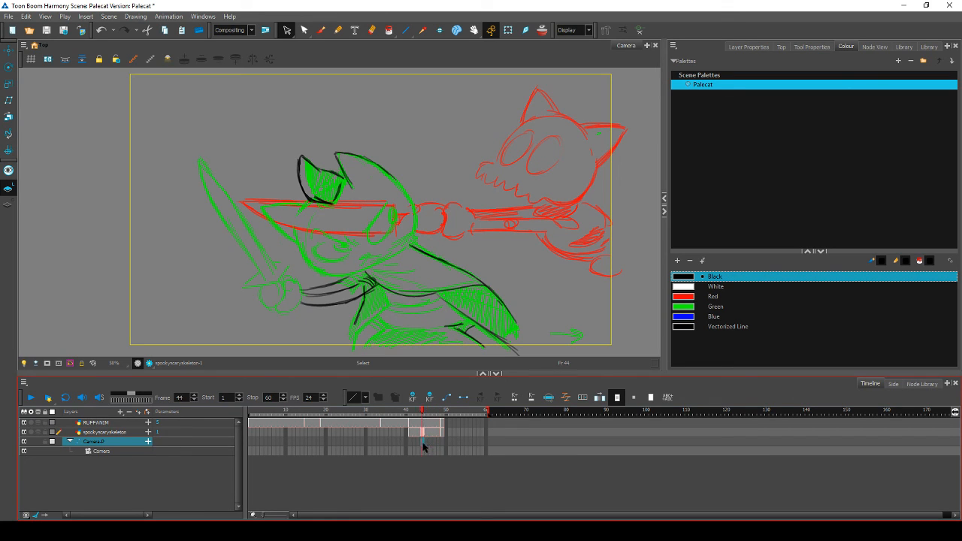
click(450, 442)
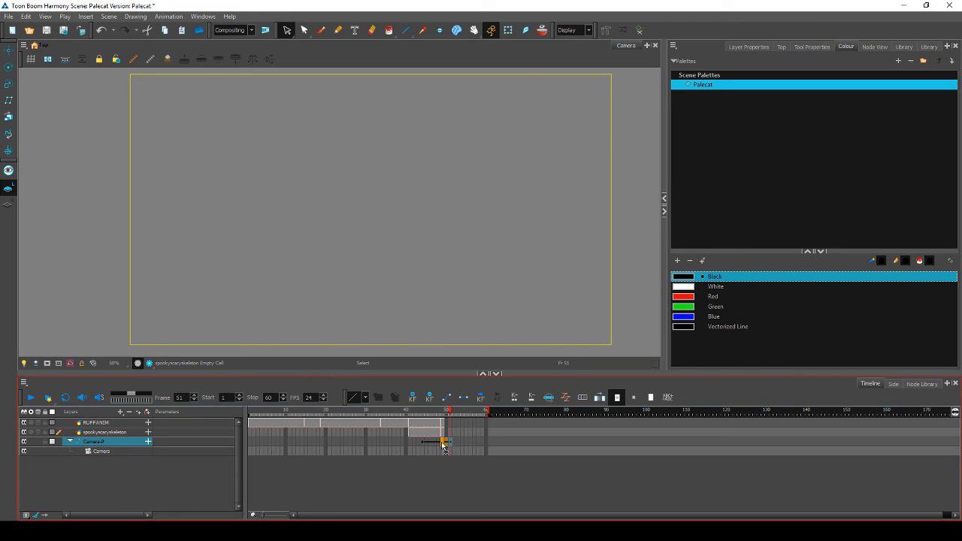
click(443, 442)
key(shift+t)
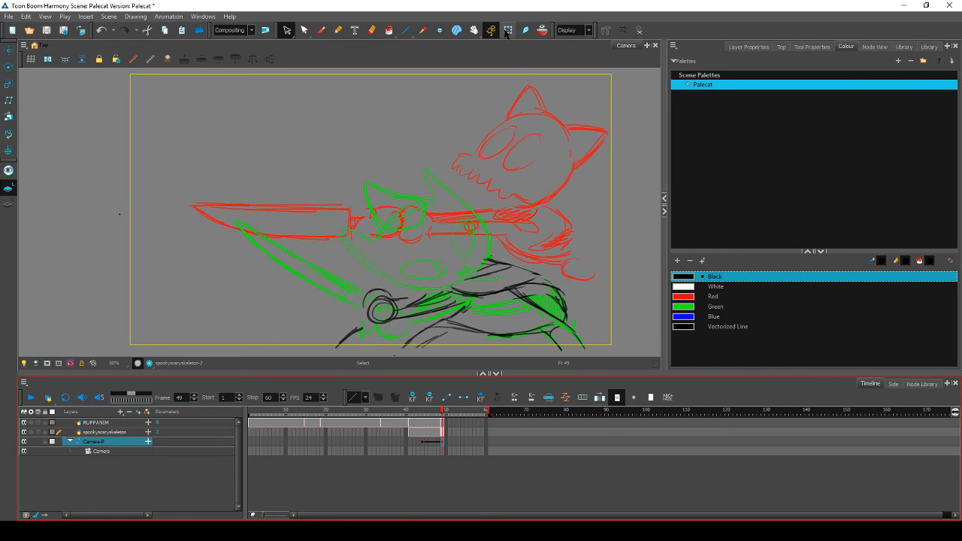
mouse_move(369, 214)
mouse_down()
mouse_move(451, 215)
mouse_move(417, 217)
mouse_up()
click(412, 415)
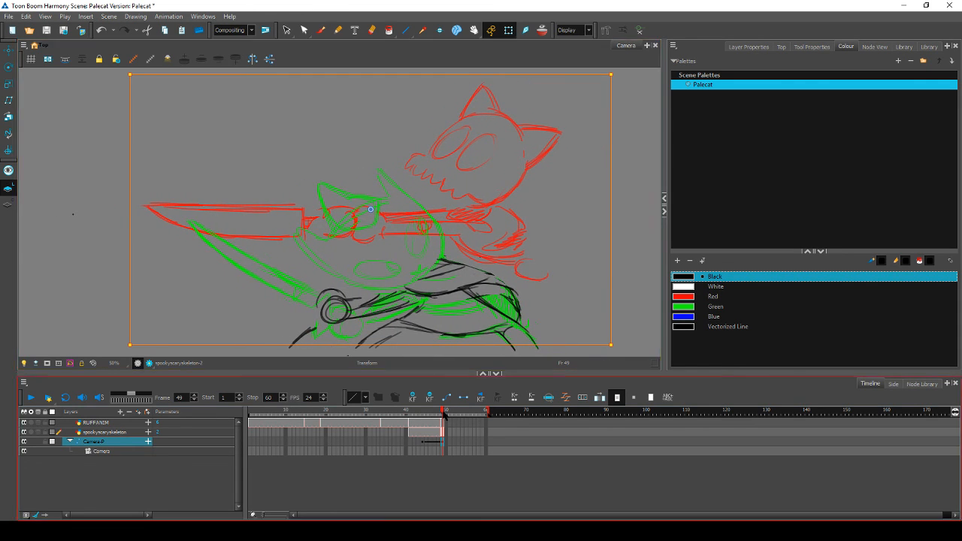
mouse_move(413, 416)
mouse_down()
mouse_move(449, 414)
mouse_move(387, 416)
mouse_move(460, 416)
mouse_move(398, 416)
mouse_up()
key(comma)
key(period)
Step: Extend both drawing layers to frame 53, move the camera peg's end keyframe to frame 53, and play the scene
click(451, 443)
drag(457, 425, 458, 436)
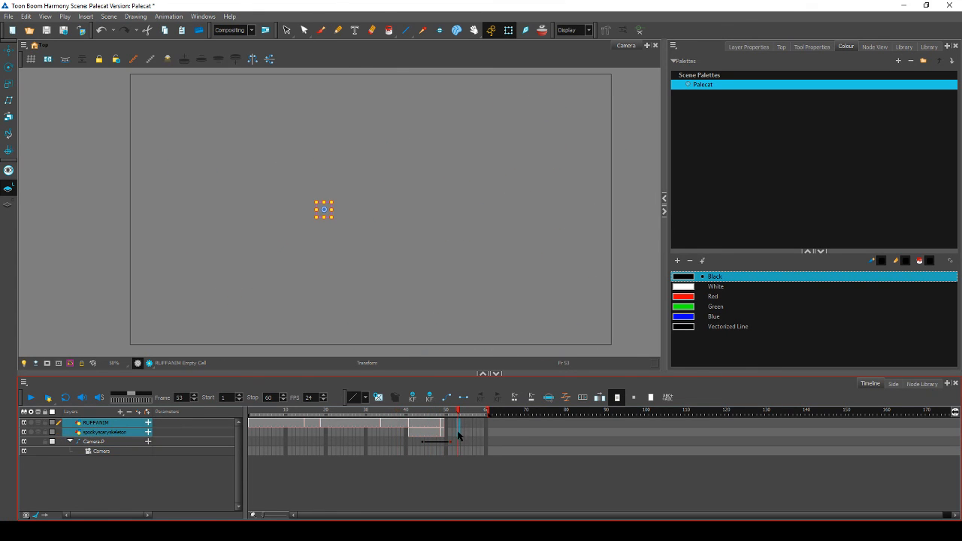
key(F5)
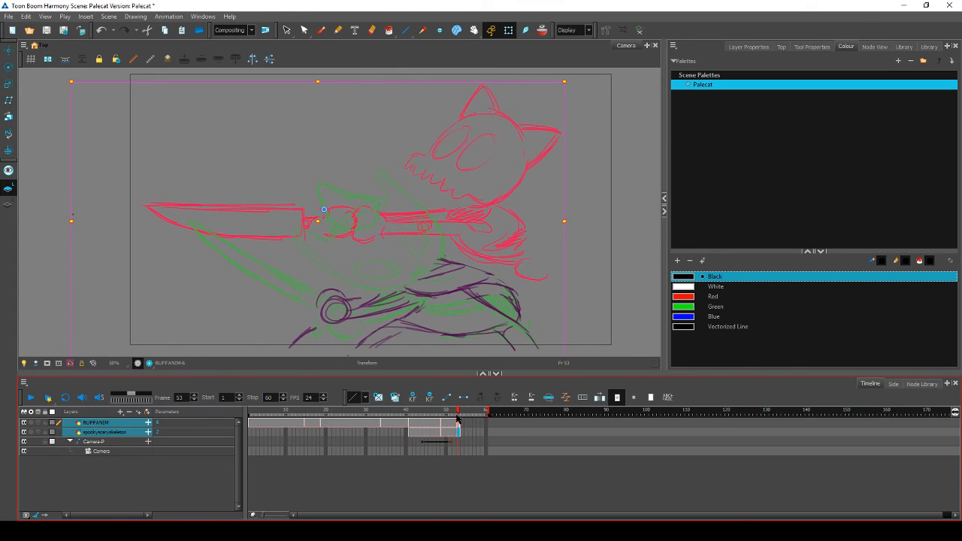
click(451, 442)
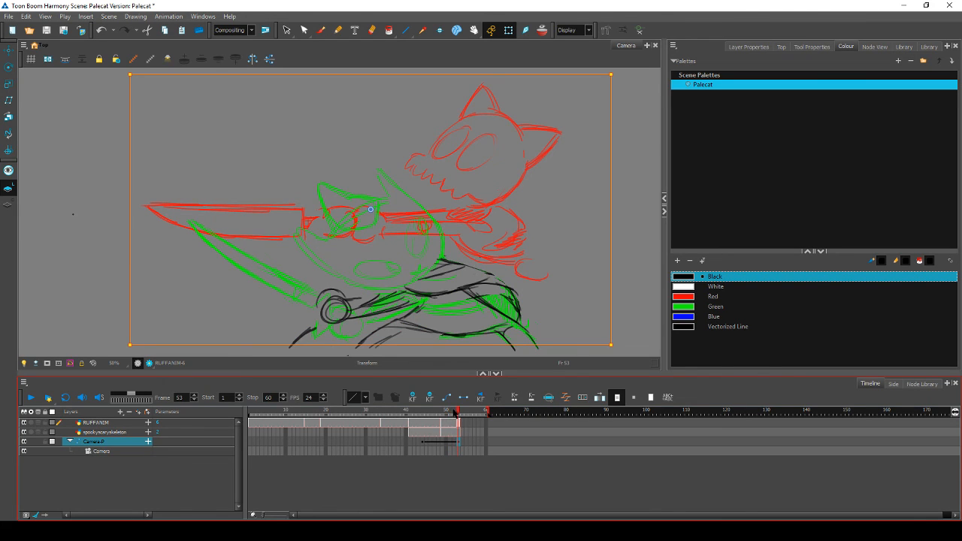
key(Return)
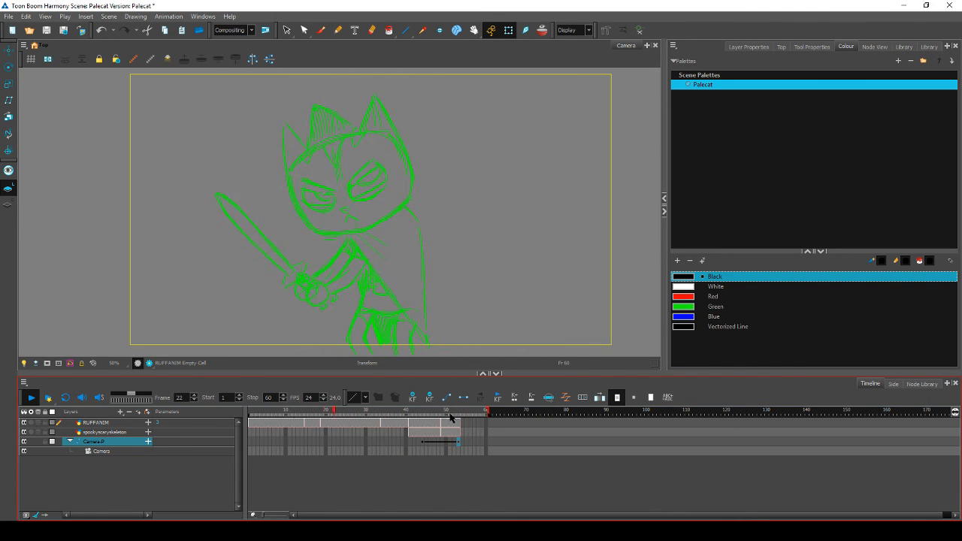
Step: Shorten the clash pose and its follow-up pose on both drawing layers so they end at frame 48, and play the scene
drag(450, 413, 430, 415)
click(423, 423)
click(426, 431)
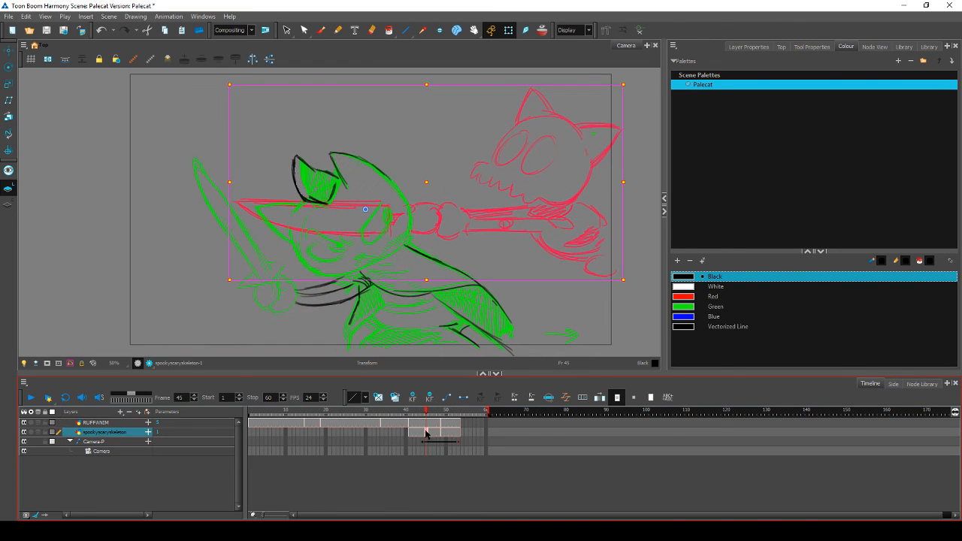
drag(423, 423, 425, 437)
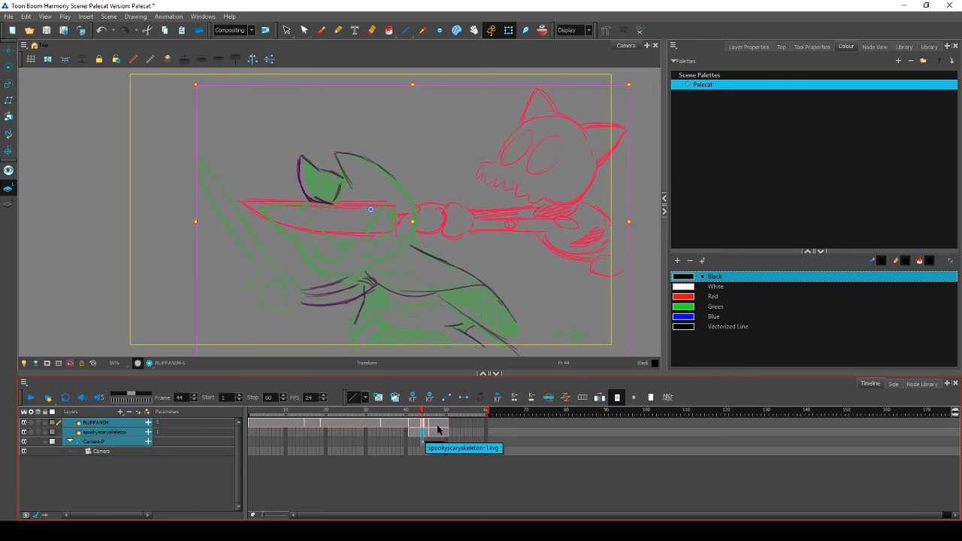
drag(435, 423, 397, 412)
click(31, 398)
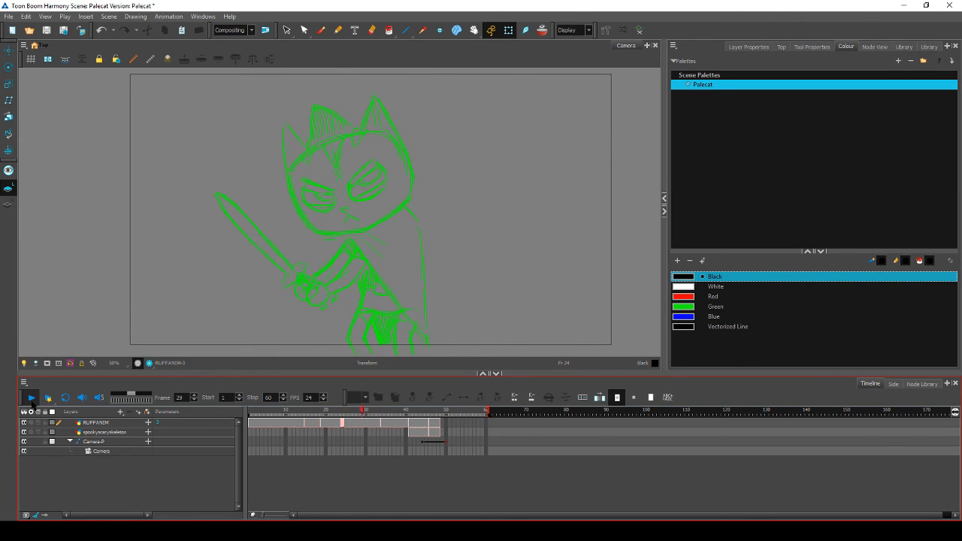
Step: Move the camera peg's end keyframe to frame 51
click(443, 413)
click(445, 445)
drag(446, 444, 451, 443)
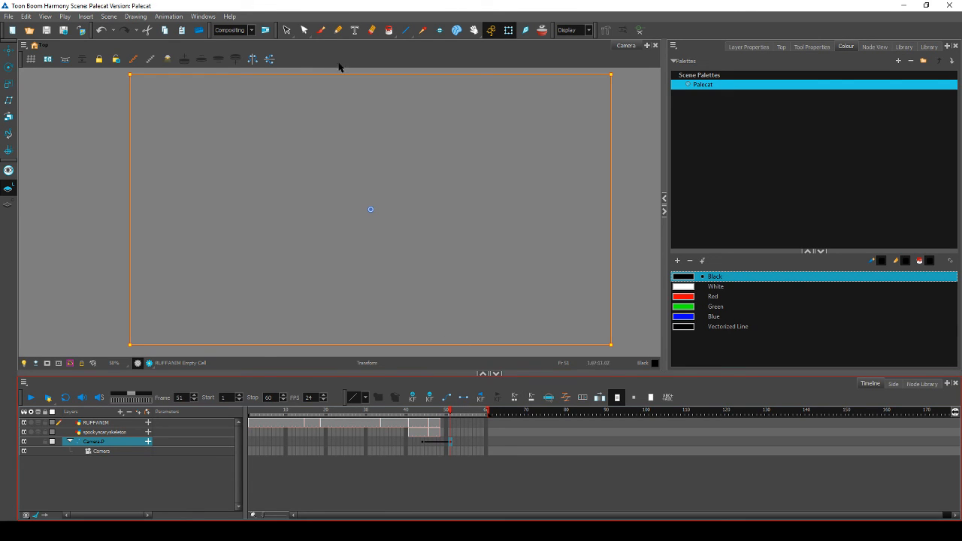
Step: Sketch a new pose's pointed tip and sweeping upper contour with the green brush in frame 49 of the RUFFANIM layer
click(322, 32)
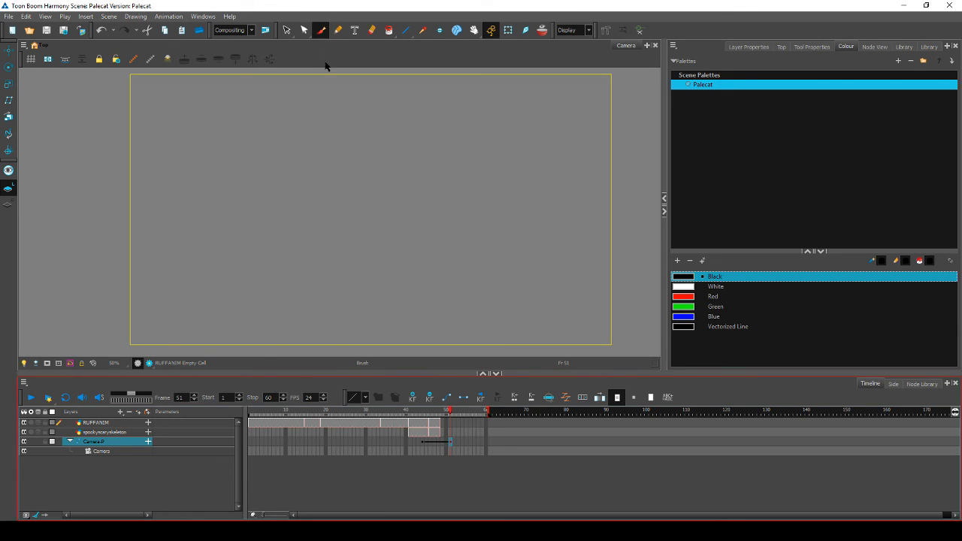
click(442, 423)
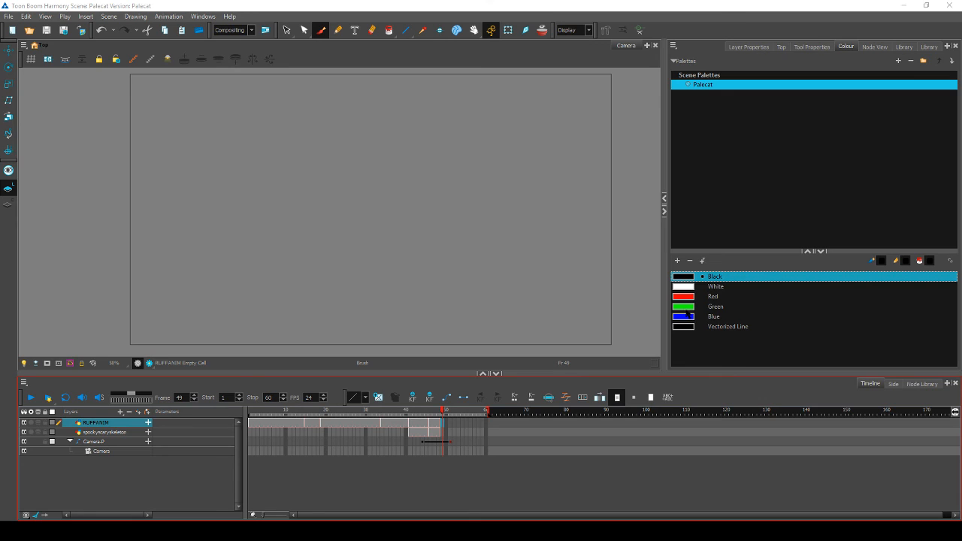
double_click(686, 307)
click(585, 171)
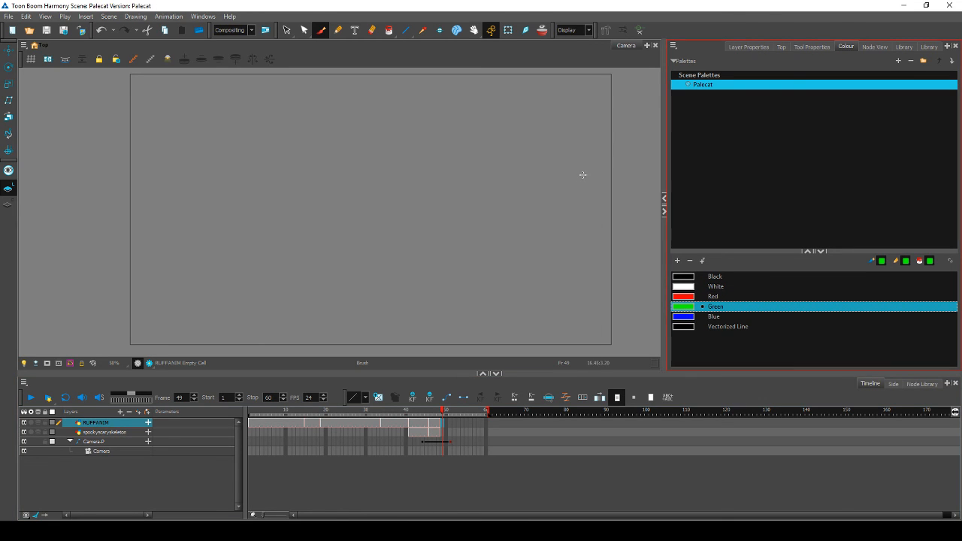
click(445, 424)
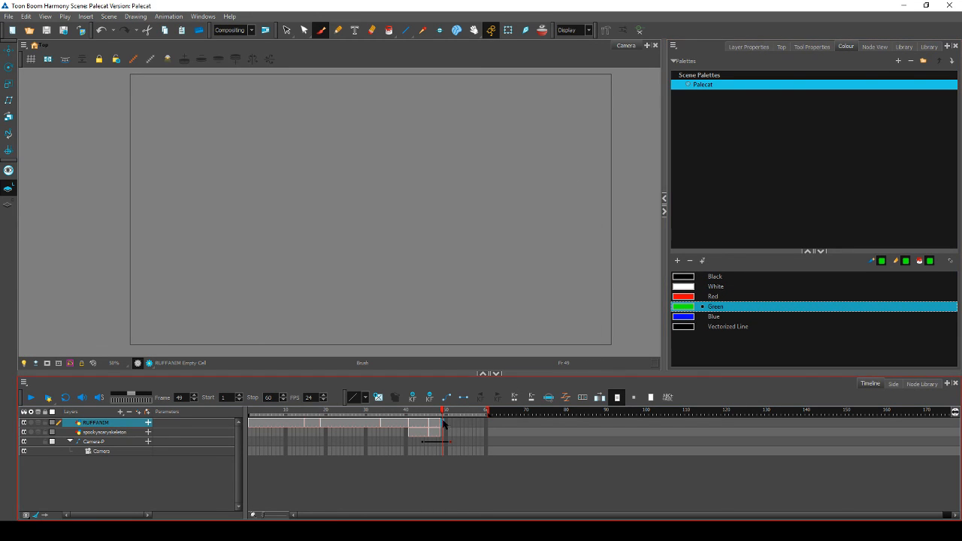
mouse_move(518, 172)
mouse_down()
mouse_move(448, 235)
mouse_move(345, 281)
mouse_move(280, 292)
mouse_move(305, 324)
mouse_move(303, 272)
mouse_move(253, 294)
mouse_up()
drag(292, 323, 323, 347)
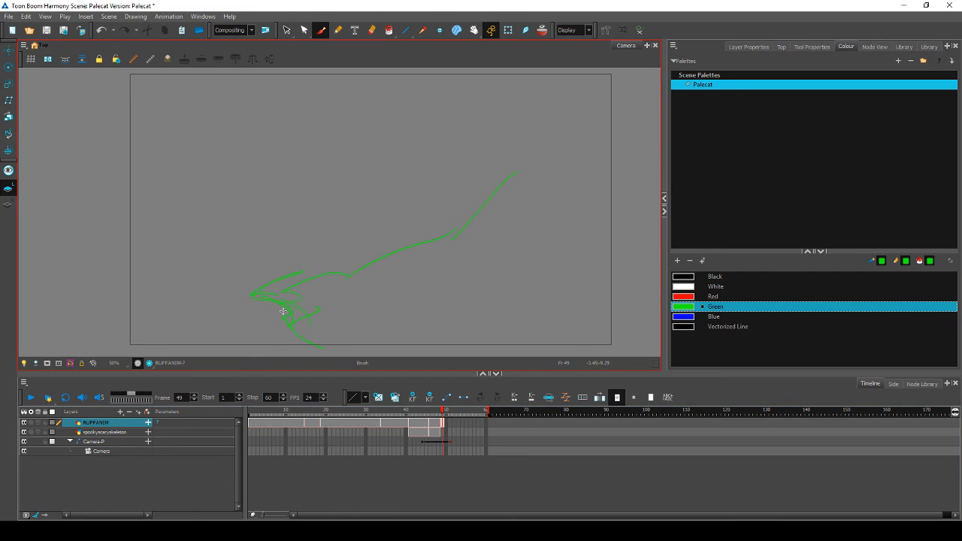
drag(290, 314, 296, 327)
mouse_move(279, 297)
mouse_down()
mouse_move(266, 296)
mouse_move(305, 313)
mouse_move(310, 278)
mouse_move(297, 334)
mouse_move(293, 323)
mouse_move(299, 338)
mouse_move(285, 324)
mouse_up()
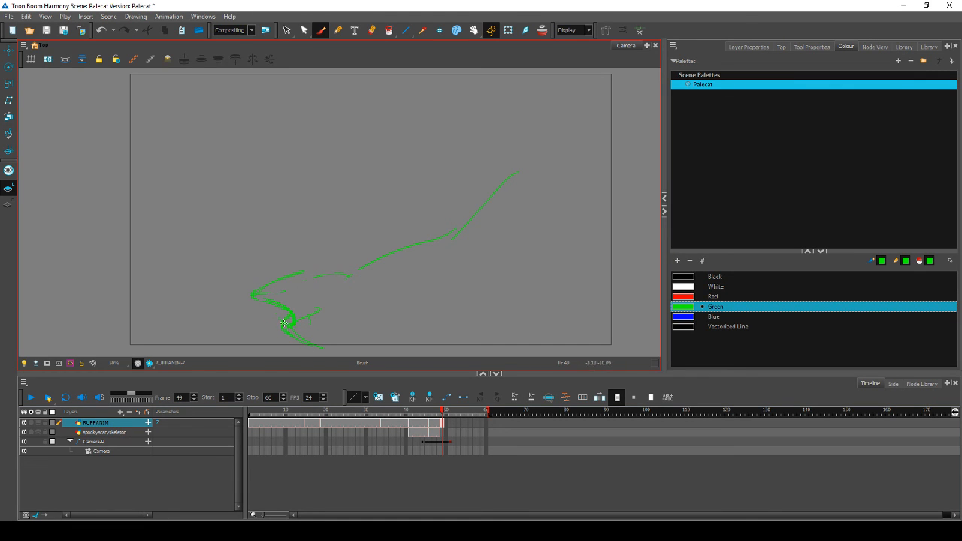
Step: Sketch the cape's shoulder, lower edge, back contour and lower fold lines in green in frame 49
mouse_move(333, 272)
mouse_down()
mouse_move(313, 264)
mouse_move(353, 258)
mouse_up()
mouse_move(404, 241)
mouse_down()
mouse_move(474, 183)
mouse_move(514, 183)
mouse_move(531, 295)
mouse_up()
mouse_move(530, 197)
mouse_down()
mouse_move(517, 355)
mouse_move(475, 287)
mouse_move(317, 321)
mouse_move(372, 293)
mouse_move(438, 283)
mouse_up()
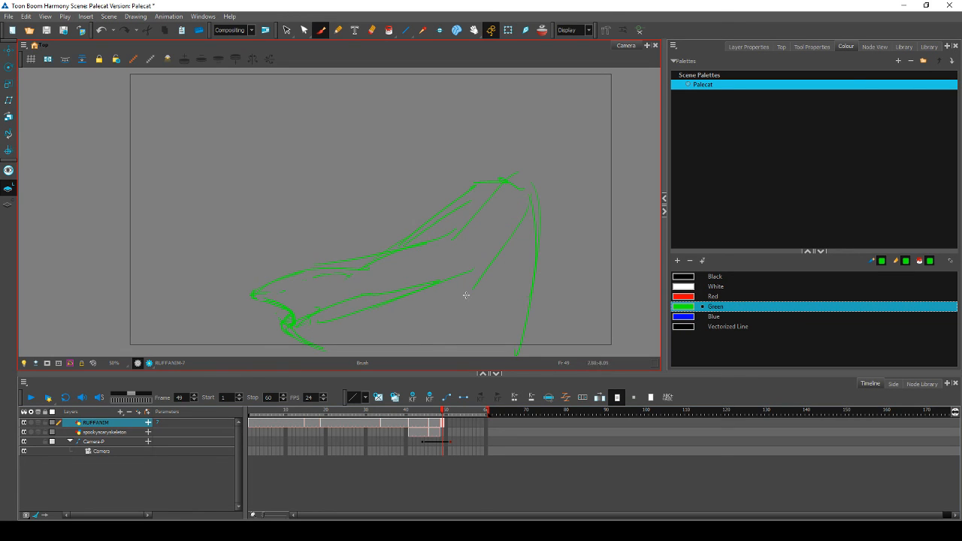
drag(458, 317, 417, 355)
drag(478, 302, 433, 354)
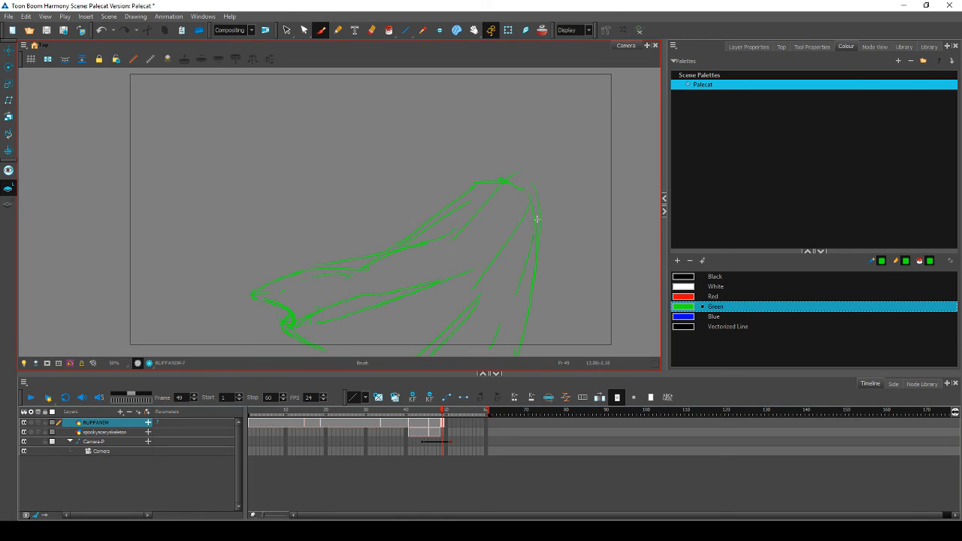
drag(517, 292, 506, 317)
Step: Delete the stray green construction strokes inside the shoulder, along the back and beside the cape's upper edge
click(287, 32)
drag(478, 213, 523, 257)
key(Delete)
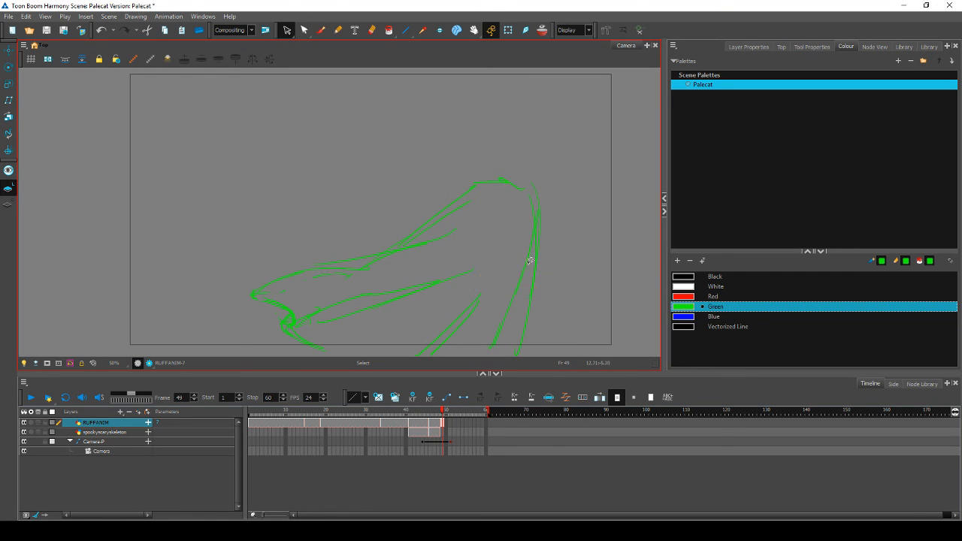
click(523, 273)
key(Delete)
click(466, 206)
key(Delete)
click(355, 266)
key(Delete)
click(287, 288)
key(Delete)
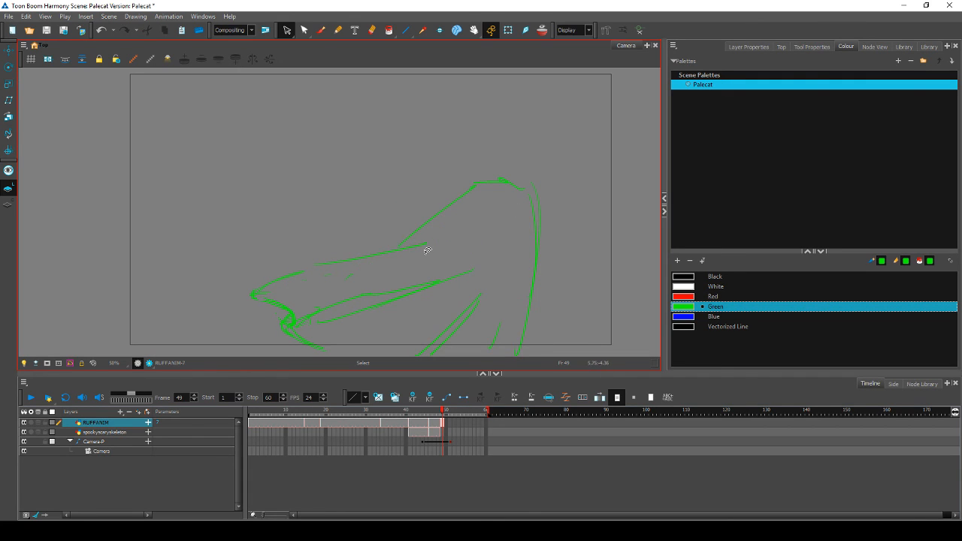
Step: Outline the cape's upper edge, pointed tip and lower edge in black over the green sketch
click(322, 30)
click(683, 278)
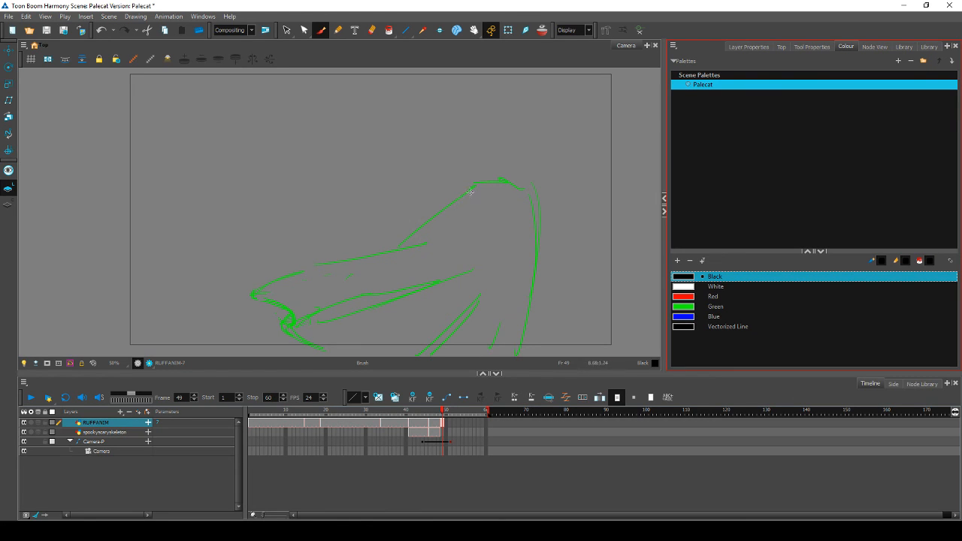
mouse_move(471, 191)
mouse_down()
mouse_move(416, 242)
mouse_move(440, 230)
mouse_move(322, 262)
mouse_move(249, 294)
mouse_move(259, 297)
mouse_up()
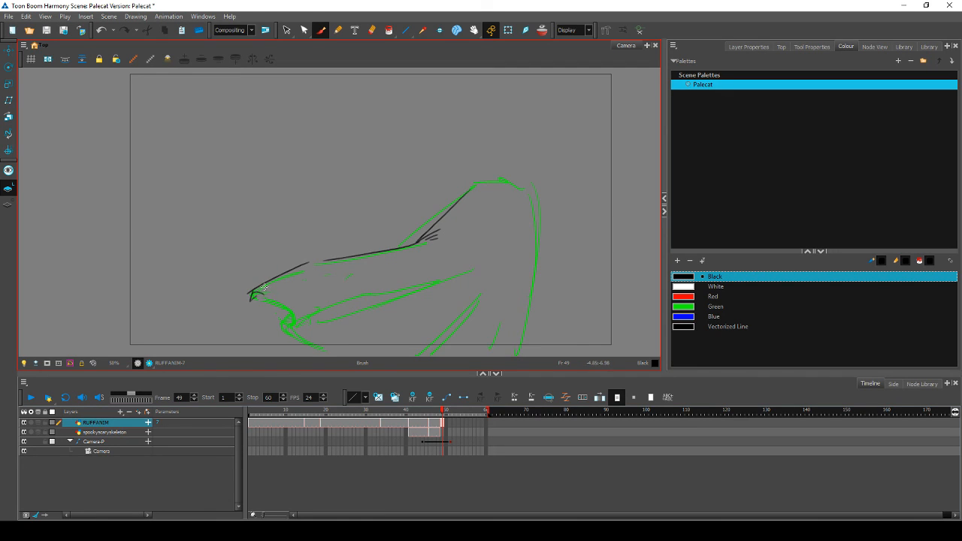
mouse_move(256, 293)
mouse_down()
mouse_move(289, 307)
mouse_move(302, 340)
mouse_move(295, 312)
mouse_move(287, 330)
mouse_move(325, 349)
mouse_up()
mouse_move(300, 320)
mouse_down()
mouse_move(440, 280)
mouse_move(456, 254)
mouse_move(445, 267)
mouse_up()
drag(384, 302, 438, 280)
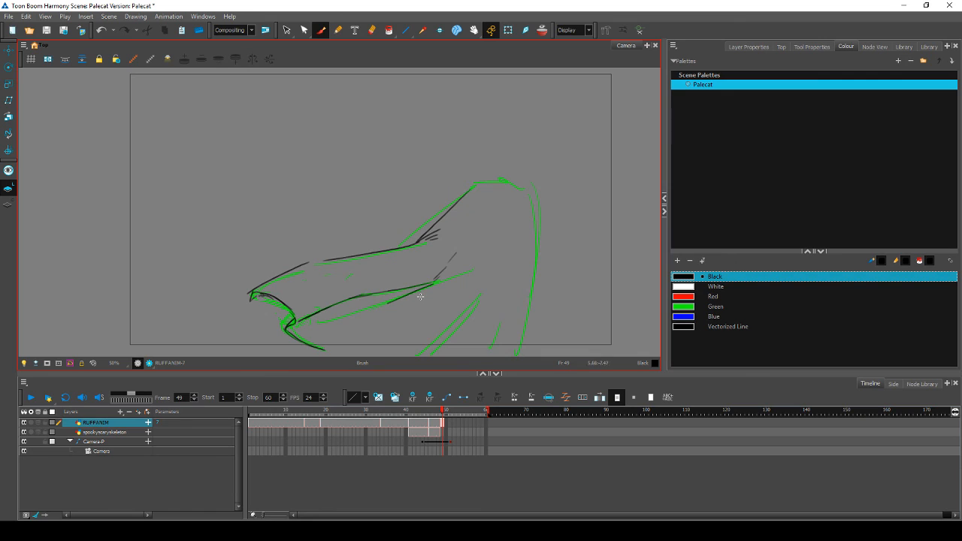
Step: Draw short black fold lines near the cape's bottom, undo unwanted strokes, and save the scene
mouse_move(464, 319)
mouse_down()
mouse_move(440, 357)
mouse_move(456, 330)
mouse_up()
key(ctrl+z)
key(ctrl+z)
key(ctrl+z)
key(ctrl+s)
drag(498, 328, 493, 344)
Step: Outline the cape's shoulder curve and the long back edge in black
drag(478, 184, 510, 175)
drag(453, 207, 507, 182)
mouse_move(478, 190)
mouse_down()
mouse_move(528, 180)
mouse_move(542, 278)
mouse_move(530, 347)
mouse_up()
drag(538, 240, 532, 352)
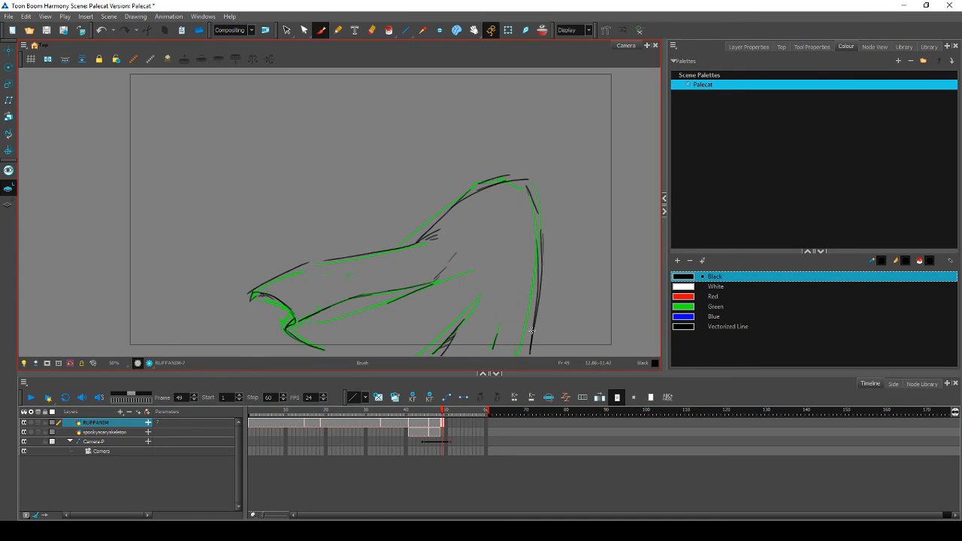
drag(542, 284, 537, 352)
Step: Sketch the cat's round head in green above the cape's shoulder
click(689, 307)
drag(514, 145, 516, 170)
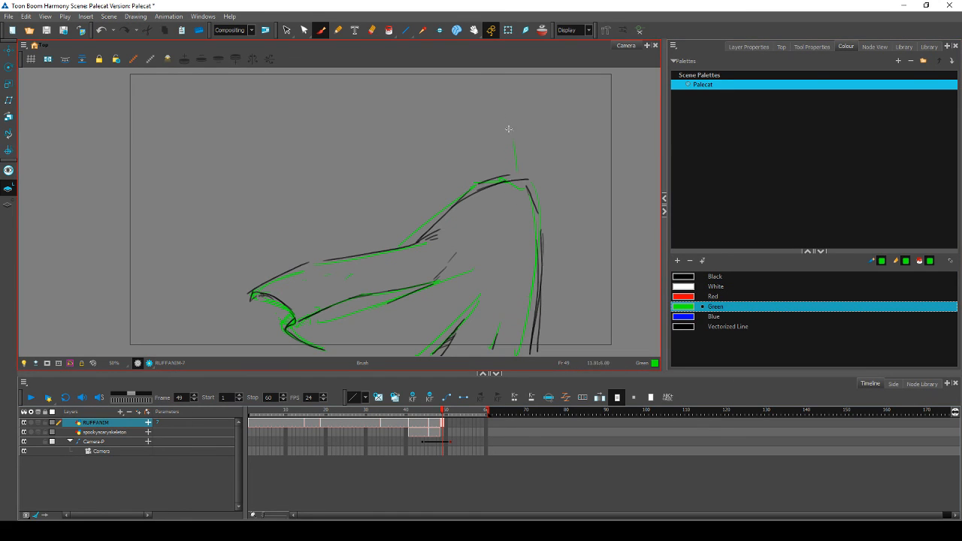
drag(404, 128, 390, 160)
drag(512, 142, 515, 181)
mouse_move(517, 170)
mouse_down()
mouse_move(498, 124)
mouse_move(482, 116)
mouse_up()
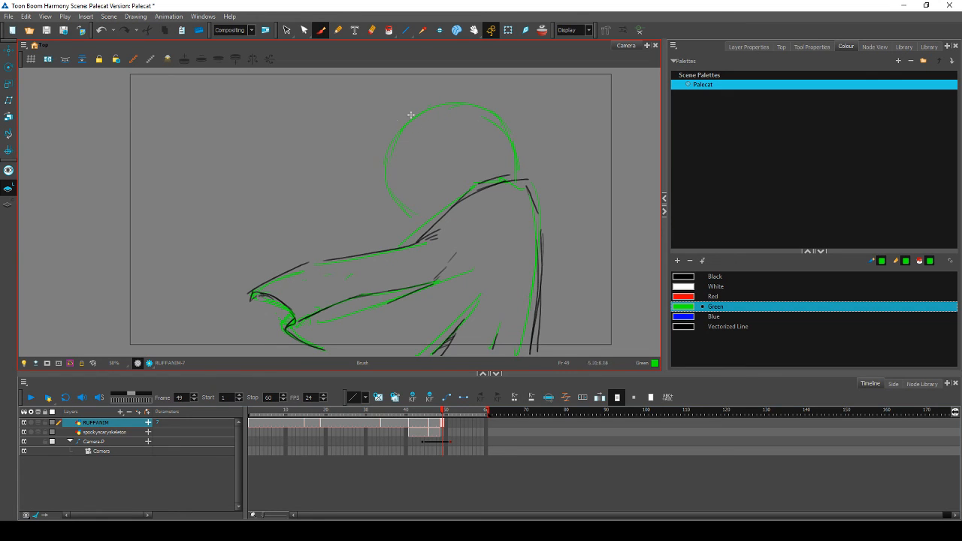
Step: Sketch the cat's two pointed ears, the eye and the front edge of the face in green
mouse_move(383, 136)
mouse_down()
mouse_move(369, 112)
mouse_move(380, 101)
mouse_up()
drag(451, 100, 453, 84)
mouse_move(406, 127)
mouse_down()
mouse_move(363, 111)
mouse_move(372, 137)
mouse_move(365, 115)
mouse_move(391, 155)
mouse_move(394, 144)
mouse_move(392, 189)
mouse_up()
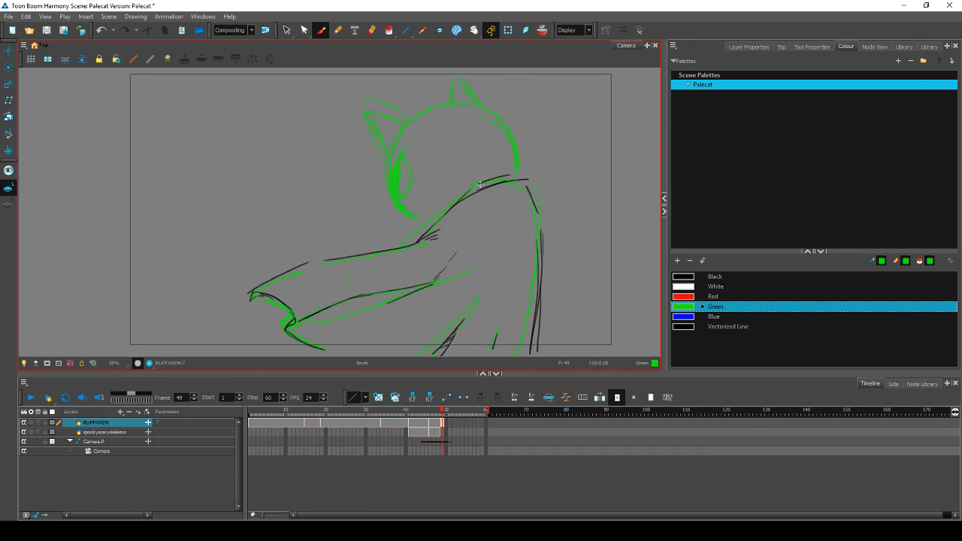
Step: Sketch a bent arm with a raised hand in green behind the cat's back
mouse_move(435, 225)
mouse_down()
mouse_move(492, 181)
mouse_move(517, 181)
mouse_move(558, 234)
mouse_up()
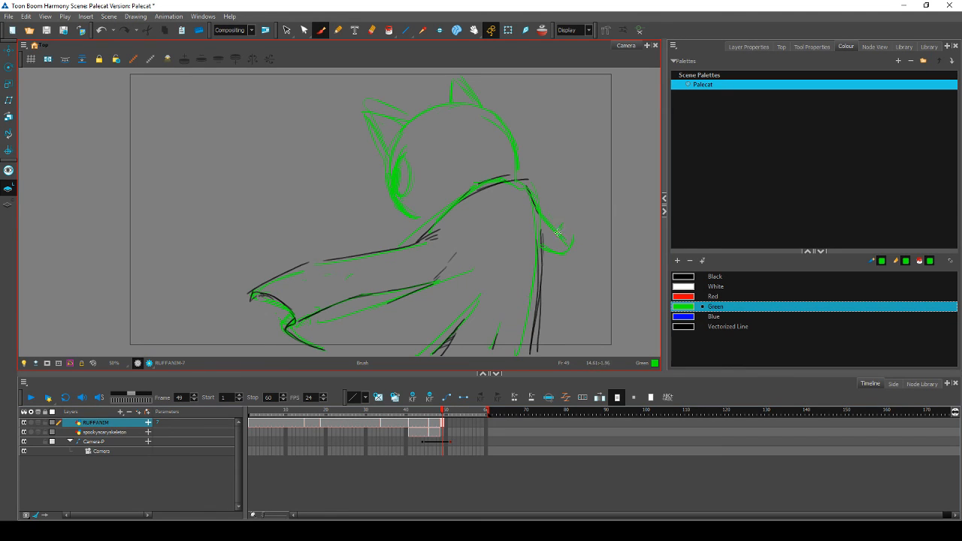
drag(557, 232, 567, 220)
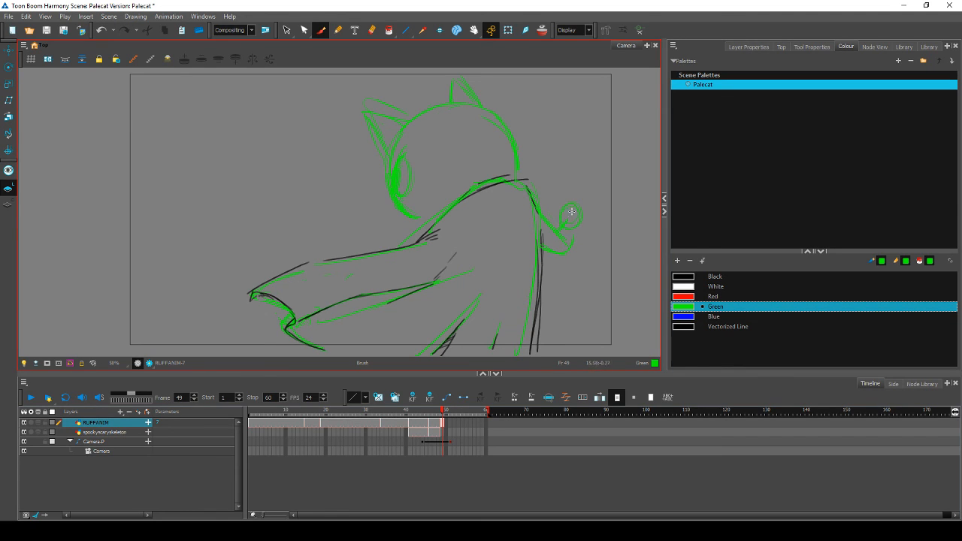
mouse_move(544, 217)
mouse_down()
mouse_move(560, 222)
mouse_move(575, 208)
mouse_move(567, 212)
mouse_move(576, 217)
mouse_up()
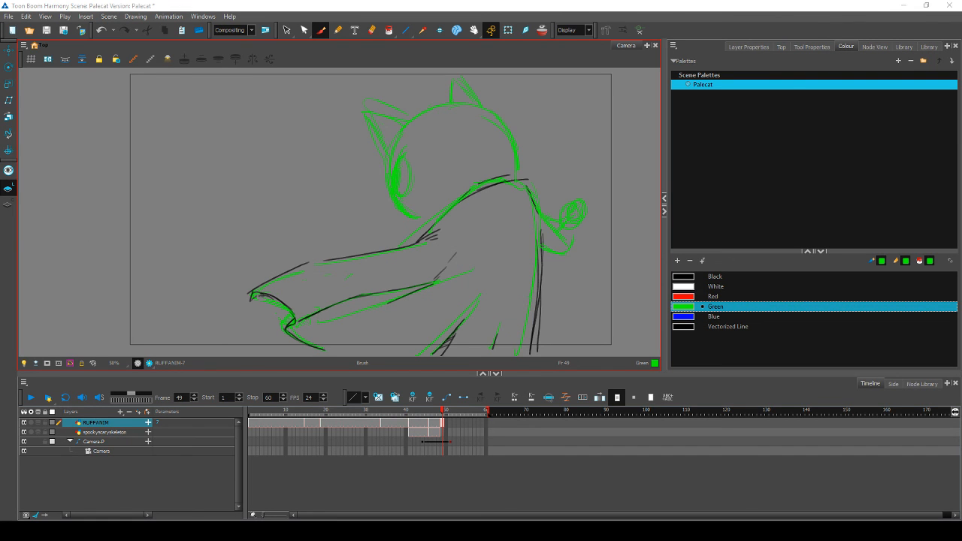
Step: Check the matching storyboard panel and sketch a long upright sword blade above the hand in green
drag(0, 113, 634, 59)
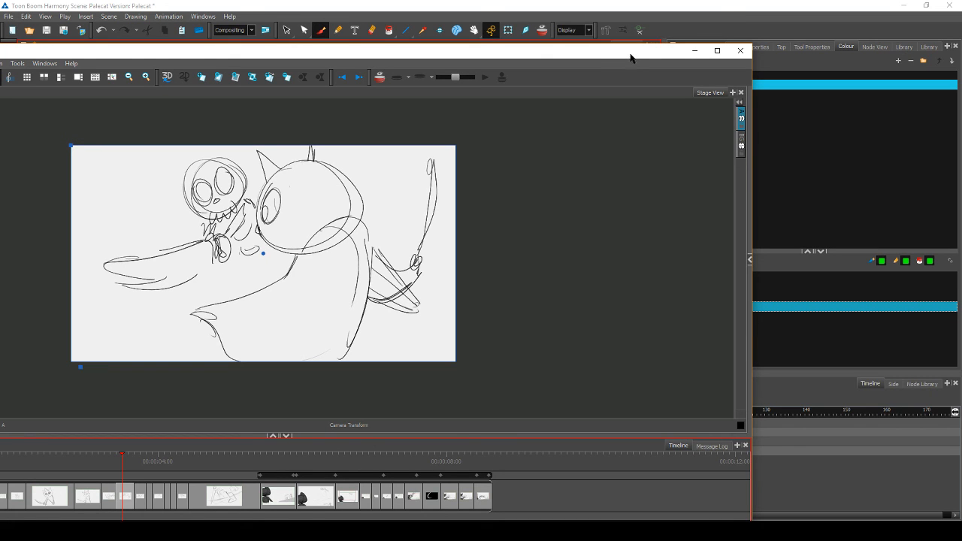
drag(623, 59, 0, 68)
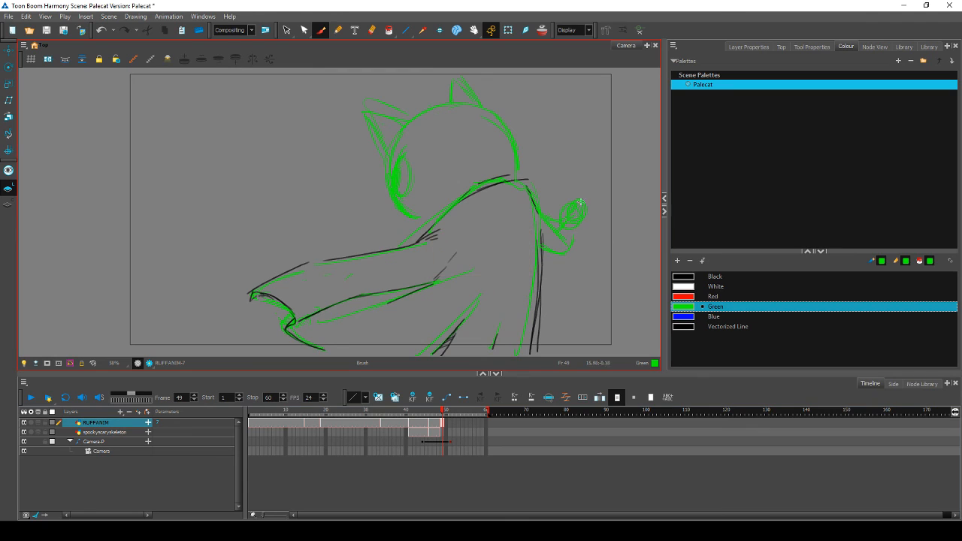
mouse_move(584, 200)
mouse_down()
mouse_move(569, 88)
mouse_move(571, 198)
mouse_up()
drag(562, 81, 569, 123)
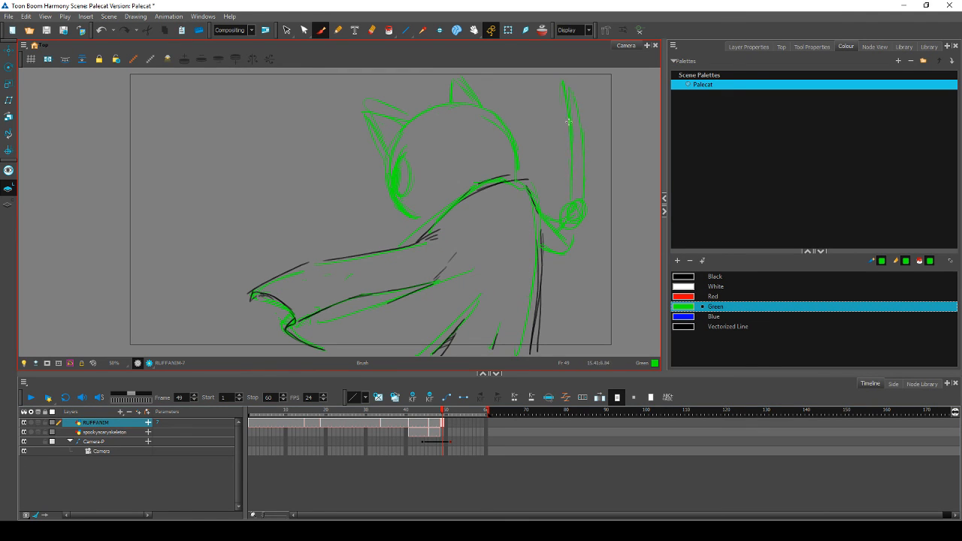
drag(571, 80, 572, 186)
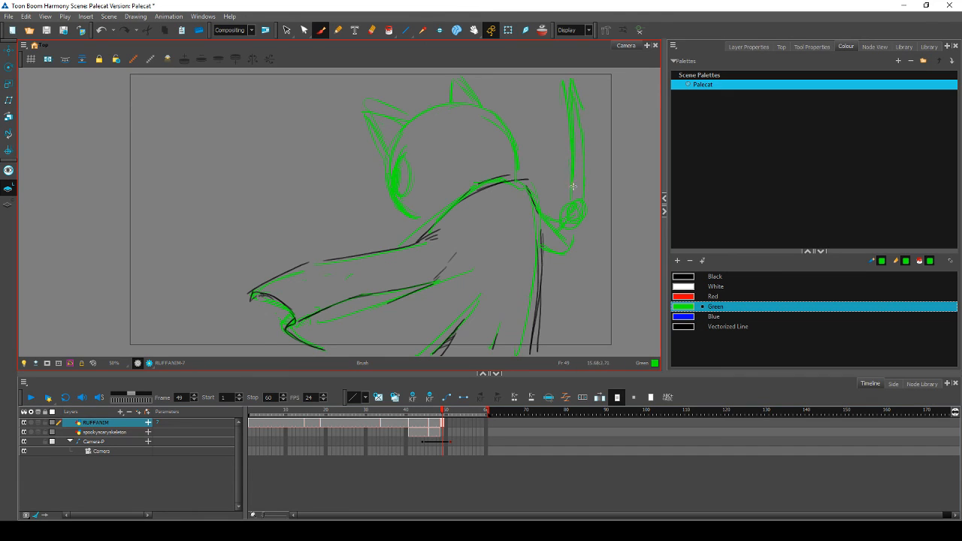
drag(574, 85, 574, 195)
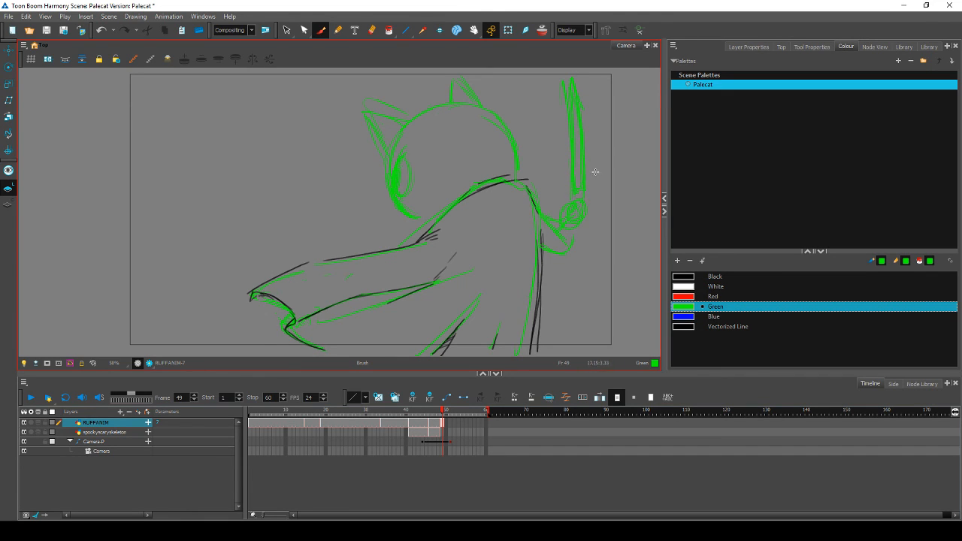
drag(599, 172, 591, 190)
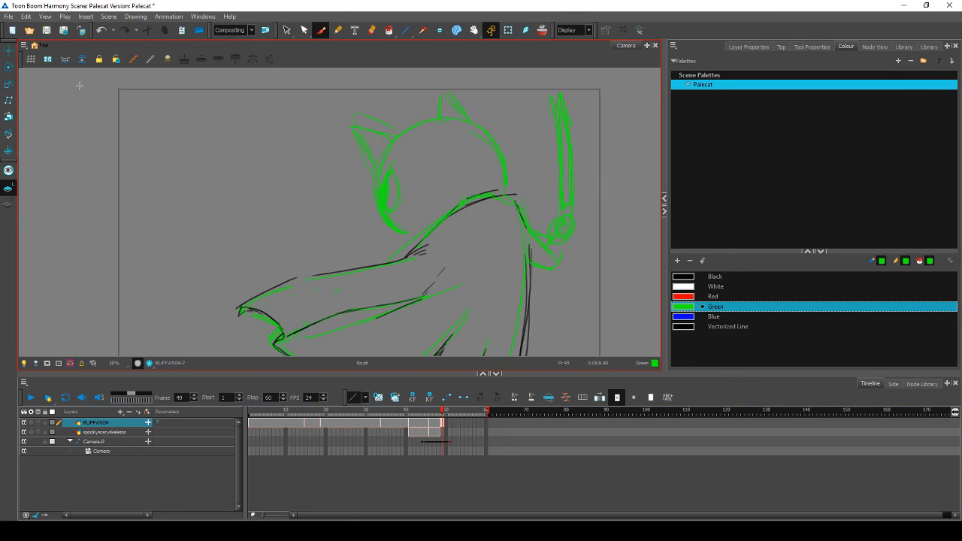
Step: Select the sword blade strokes, tilt them away from the cat's head and move the blade lower
click(286, 30)
mouse_move(569, 112)
mouse_down()
mouse_move(591, 117)
mouse_move(578, 95)
mouse_move(600, 98)
mouse_up()
drag(569, 132, 579, 133)
drag(572, 219, 572, 256)
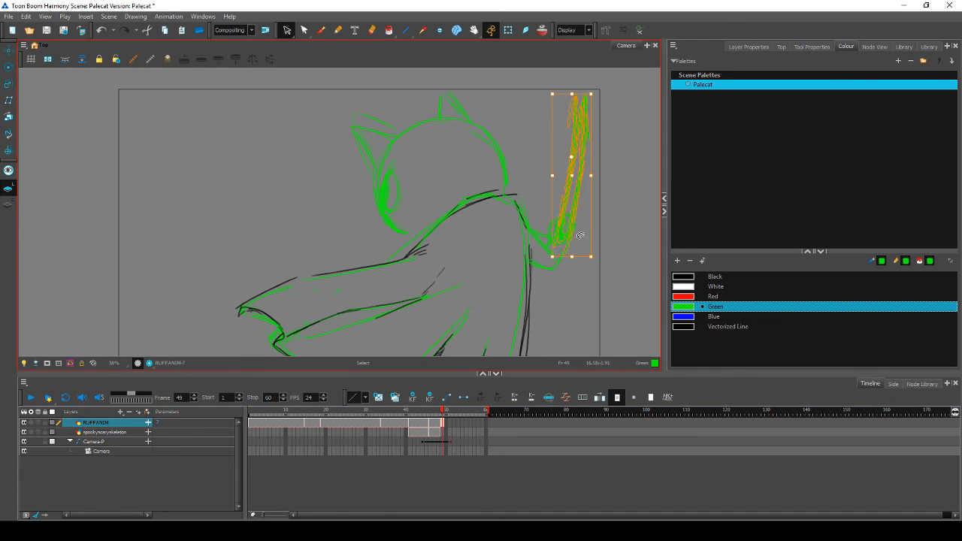
click(587, 223)
click(580, 202)
mouse_move(599, 173)
mouse_down()
mouse_move(554, 154)
mouse_move(555, 171)
mouse_up()
drag(604, 89, 610, 101)
drag(583, 148, 579, 172)
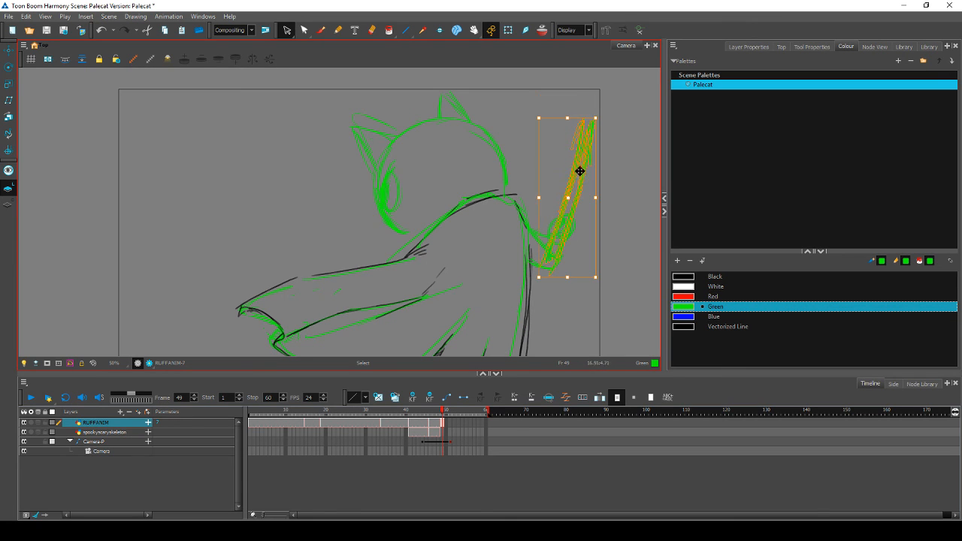
Step: Delete the sketched arm and hand, and sketch the sword's guard and handle in green below the blade
click(620, 228)
click(540, 272)
key(Delete)
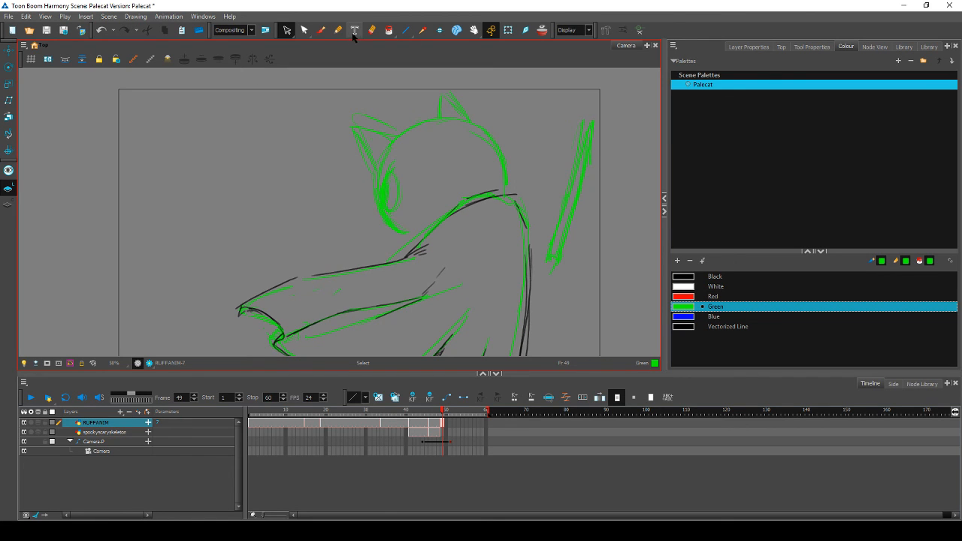
click(321, 30)
mouse_move(549, 242)
mouse_down()
mouse_move(540, 219)
mouse_move(537, 260)
mouse_move(528, 227)
mouse_move(527, 242)
mouse_move(553, 243)
mouse_move(515, 274)
mouse_move(567, 290)
mouse_move(567, 275)
mouse_up()
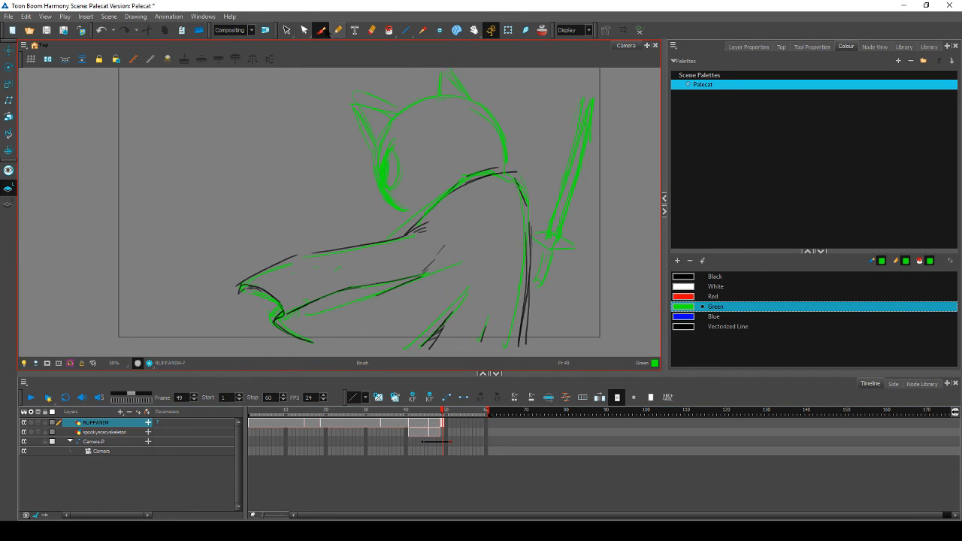
Step: Select the cat's head and cape strokes and move them farther from the sword
click(291, 38)
mouse_move(533, 182)
mouse_down()
mouse_move(519, 269)
mouse_move(342, 367)
mouse_move(360, 75)
mouse_move(534, 182)
mouse_up()
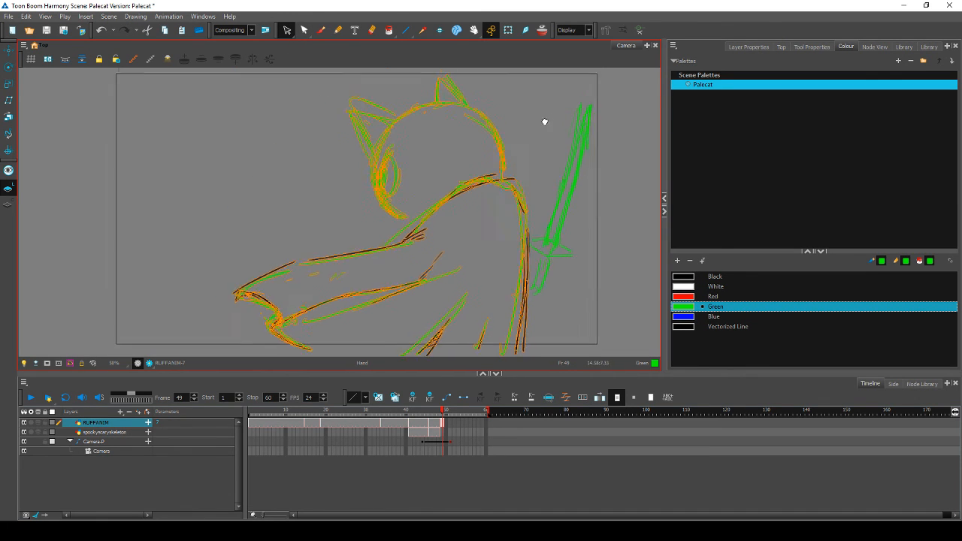
drag(532, 80, 508, 93)
drag(511, 157, 524, 142)
drag(484, 182, 476, 173)
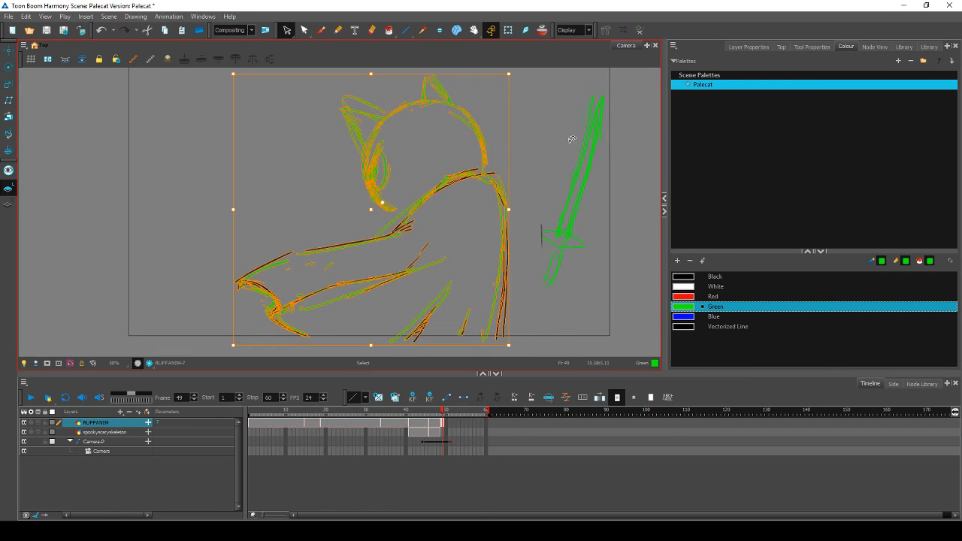
click(568, 143)
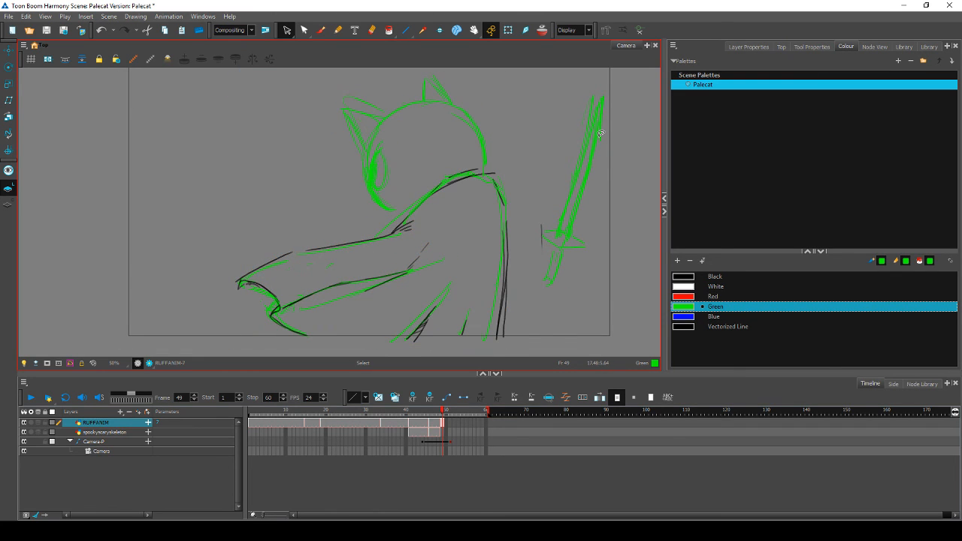
Step: Sketch a hand gripping the sword's handle in green and connect it to the shoulder with an arm
click(321, 30)
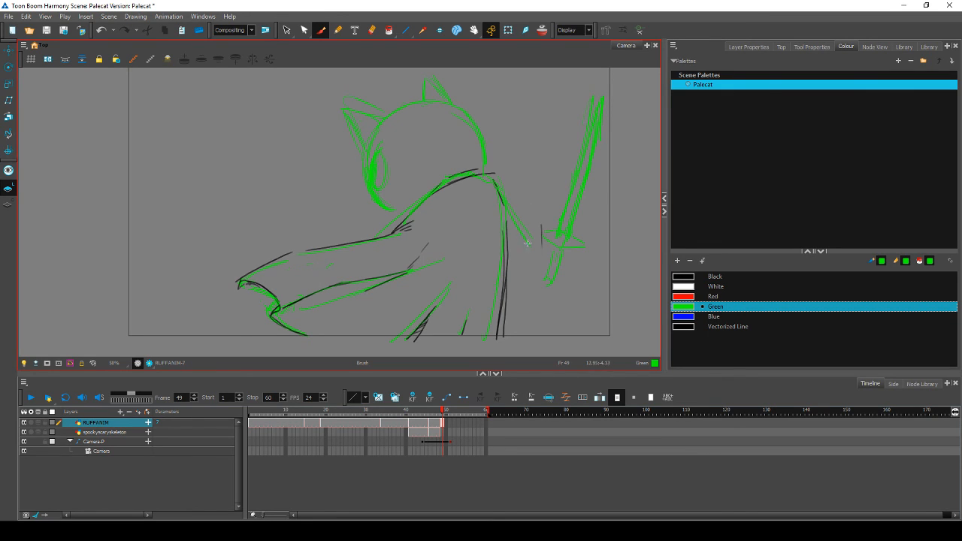
mouse_move(553, 260)
mouse_down()
mouse_move(557, 250)
mouse_move(564, 266)
mouse_move(573, 256)
mouse_up()
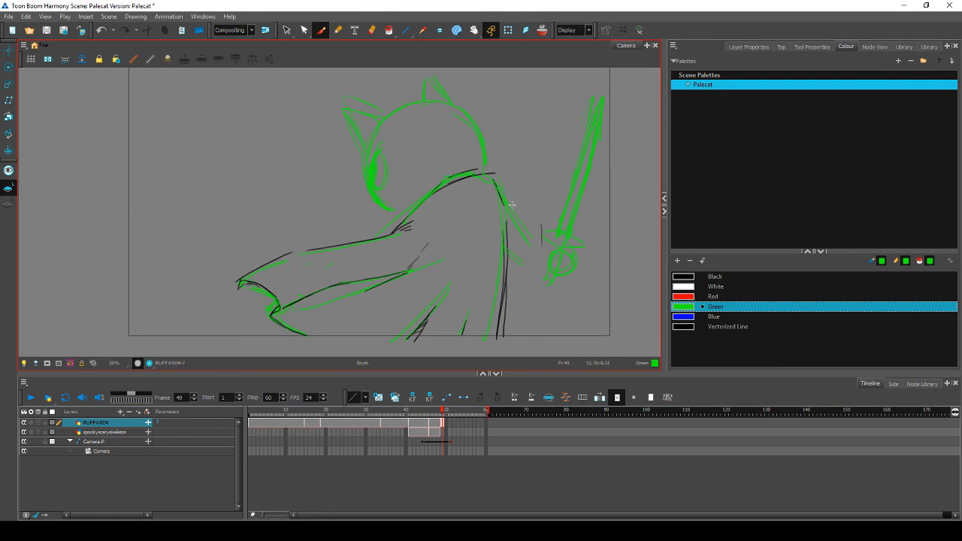
mouse_move(512, 217)
mouse_down()
mouse_move(535, 259)
mouse_move(509, 241)
mouse_move(568, 261)
mouse_up()
drag(549, 232, 571, 234)
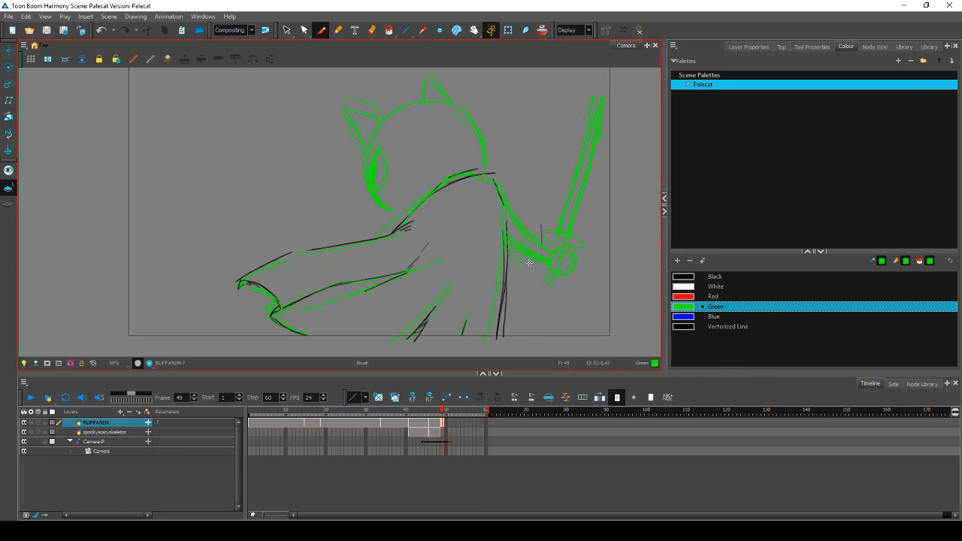
mouse_move(507, 263)
mouse_down()
mouse_move(550, 265)
mouse_move(521, 257)
mouse_move(549, 269)
mouse_move(519, 263)
mouse_move(544, 262)
mouse_up()
Step: Outline the cat's eye, muzzle, mouth and front ear in black, clean up the chin, and save the scene
click(692, 278)
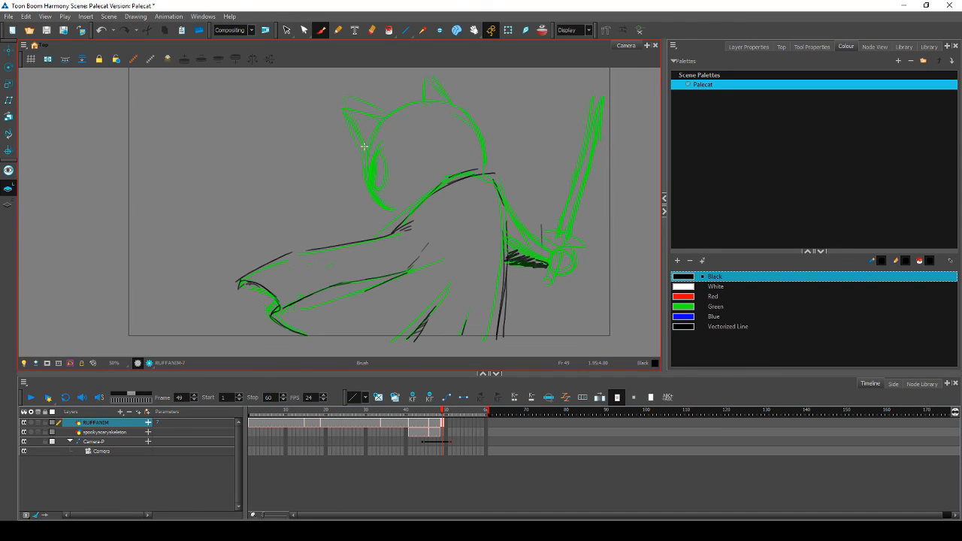
mouse_move(378, 148)
mouse_down()
mouse_move(369, 182)
mouse_move(382, 156)
mouse_move(380, 184)
mouse_move(372, 180)
mouse_move(385, 178)
mouse_move(378, 165)
mouse_move(371, 181)
mouse_move(366, 154)
mouse_move(365, 172)
mouse_move(367, 144)
mouse_move(366, 193)
mouse_move(389, 207)
mouse_move(378, 210)
mouse_move(374, 199)
mouse_move(398, 212)
mouse_move(366, 188)
mouse_move(396, 210)
mouse_up()
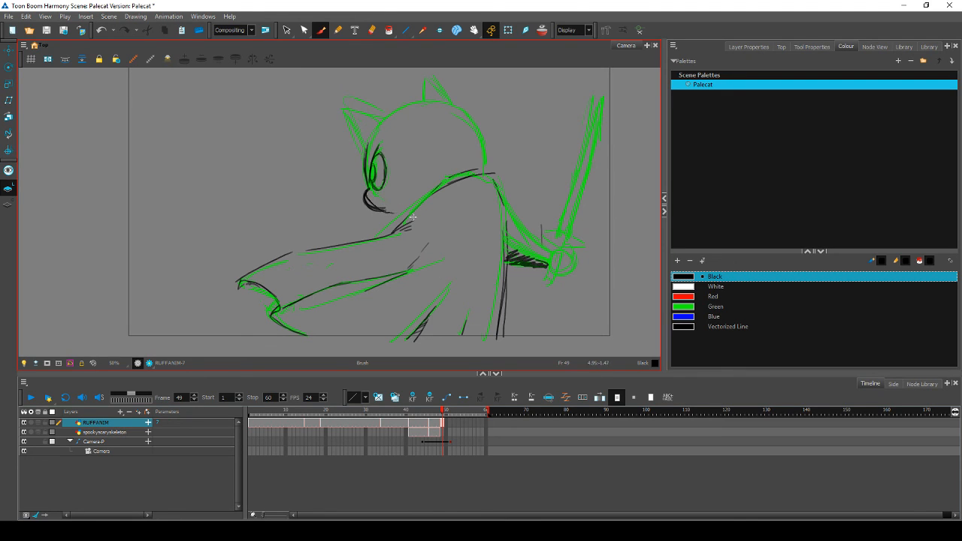
key(alt+e)
key(alt+b)
mouse_move(378, 214)
mouse_down()
mouse_move(413, 203)
mouse_move(380, 218)
mouse_up()
key(ctrl+s)
mouse_move(366, 204)
mouse_down()
mouse_move(408, 220)
mouse_move(388, 193)
mouse_up()
mouse_move(373, 138)
mouse_down()
mouse_move(345, 102)
mouse_move(400, 109)
mouse_move(351, 98)
mouse_move(370, 135)
mouse_move(354, 111)
mouse_move(385, 104)
mouse_up()
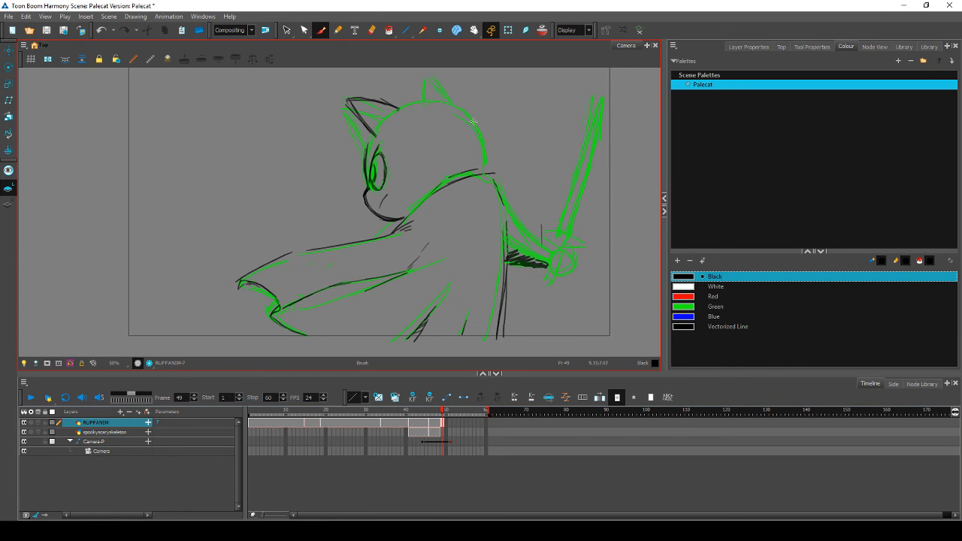
Step: Flip between frames 48 and 49 to compare the new sword pose with the preceding clash pose
key(space)
drag(486, 128, 485, 188)
key(comma)
key(period)
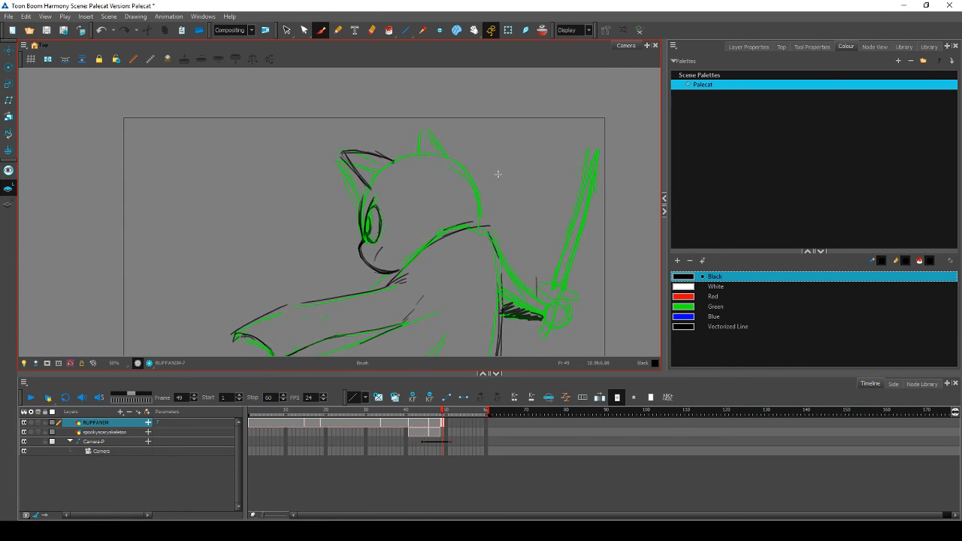
key(comma)
key(period)
key(comma)
key(period)
key(space)
drag(532, 264, 560, 217)
key(comma)
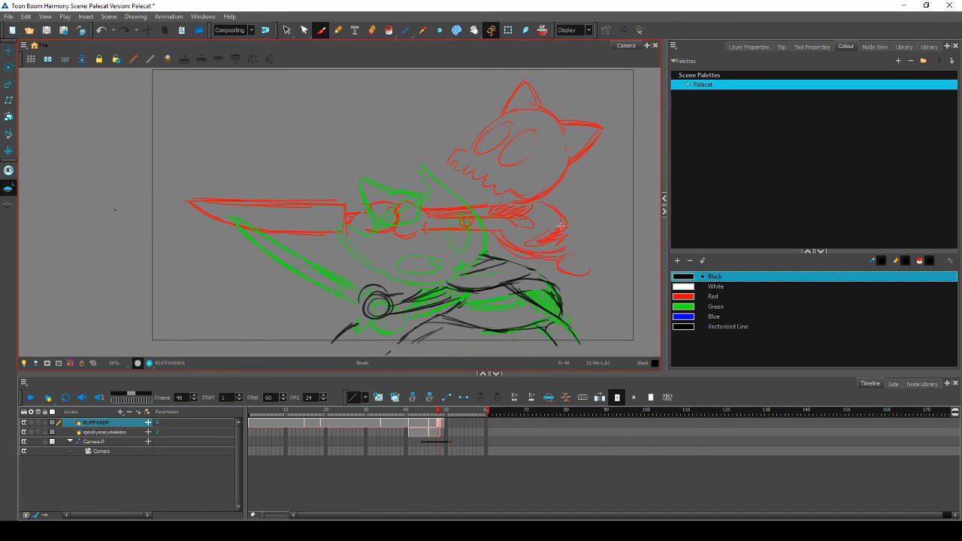
Step: Flip between frames 48, 49 and 50 to compare the sword clash drawing with the cloaked cat drawing
mouse_move(440, 414)
mouse_down()
mouse_move(462, 412)
mouse_move(443, 418)
mouse_up()
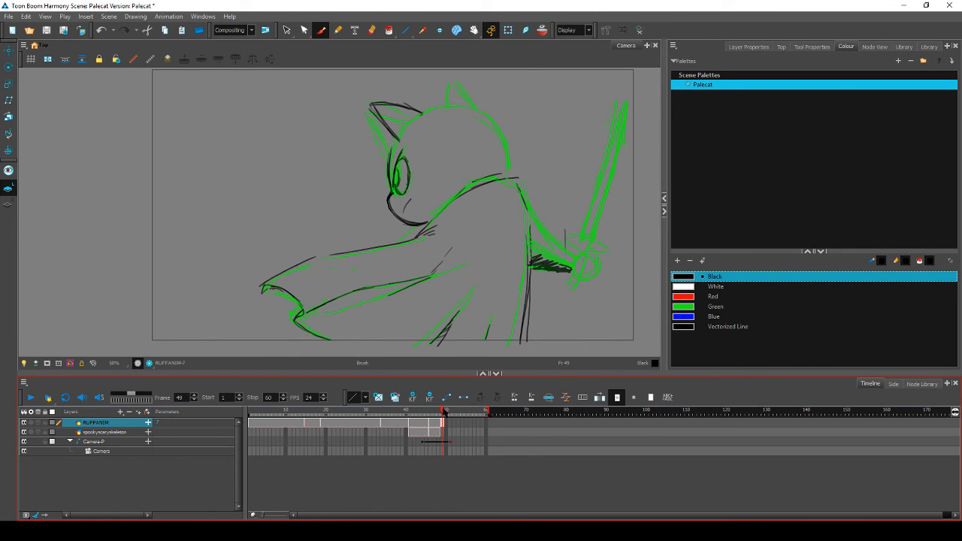
key(comma)
key(period)
key(comma)
key(period)
key(comma)
key(period)
mouse_move(442, 416)
mouse_down()
mouse_move(405, 418)
mouse_move(442, 423)
mouse_up()
Step: Move the Camera-P peg's last keyframe from frame 51 to frame 49 and shift the camera to the right with the Transform tool
click(451, 444)
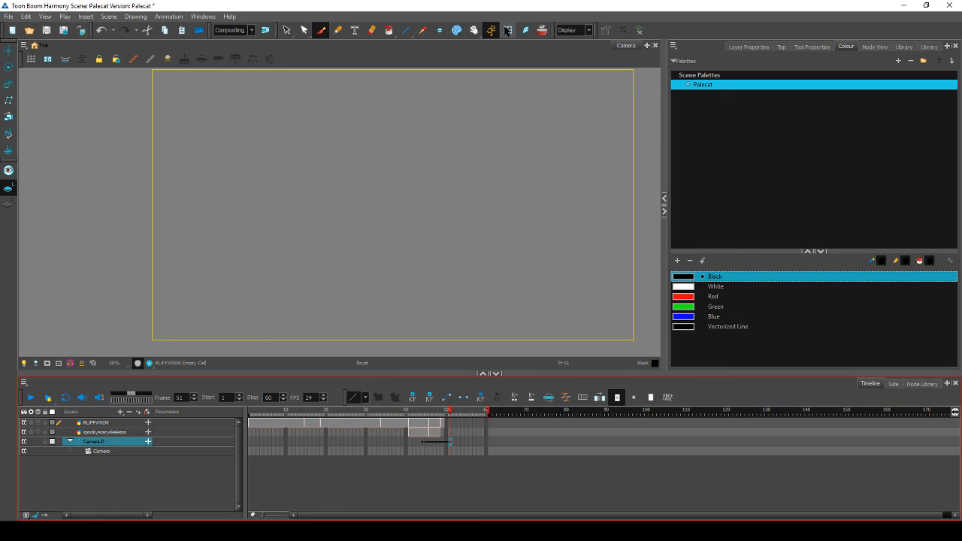
click(508, 30)
click(394, 205)
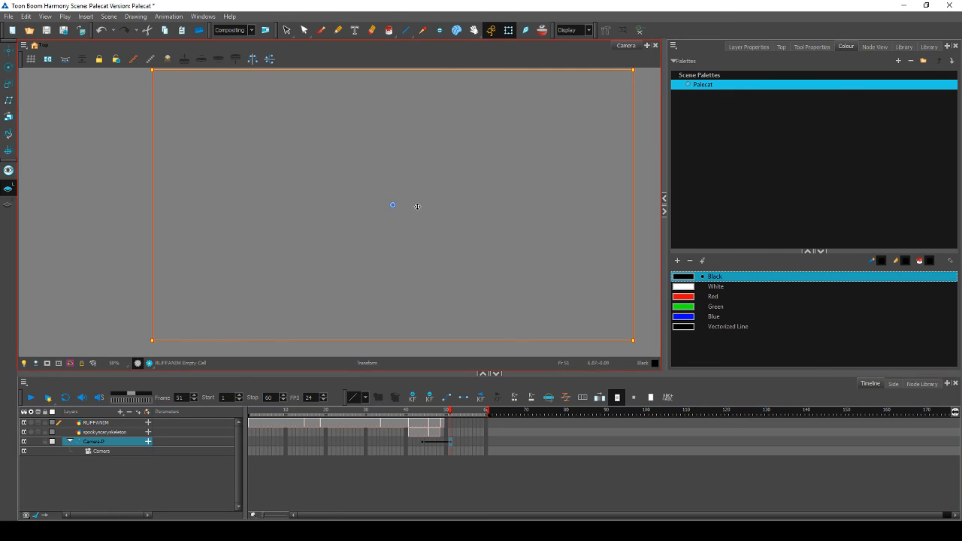
drag(392, 206, 412, 201)
click(453, 442)
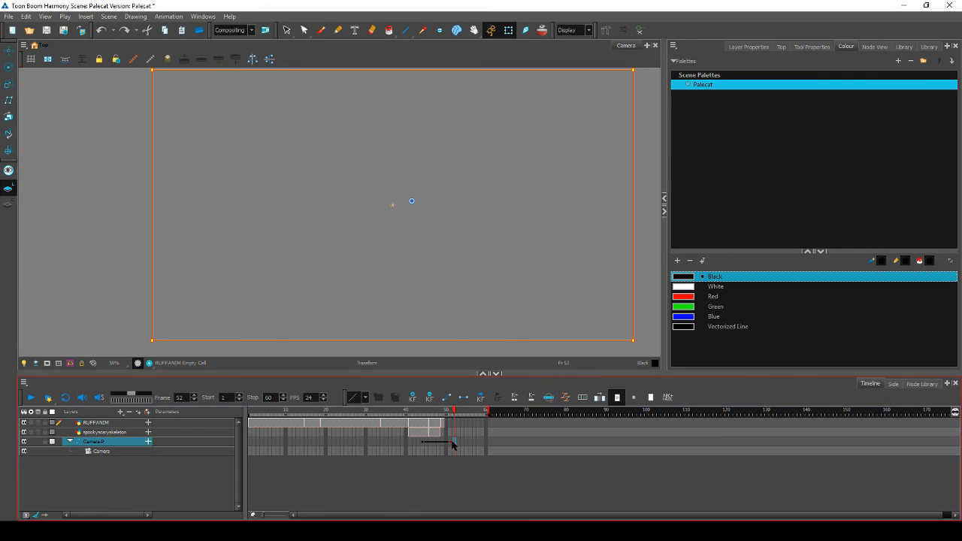
click(443, 444)
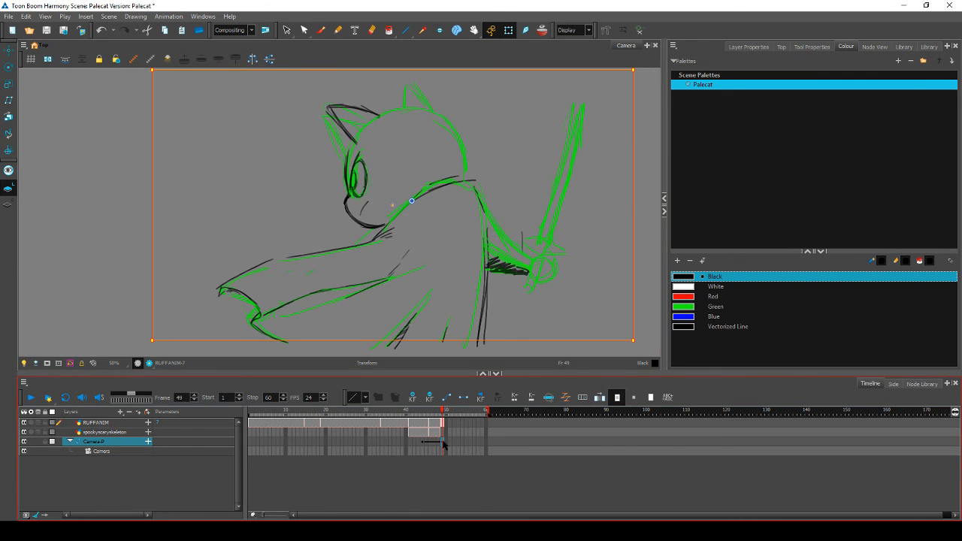
drag(392, 209, 430, 208)
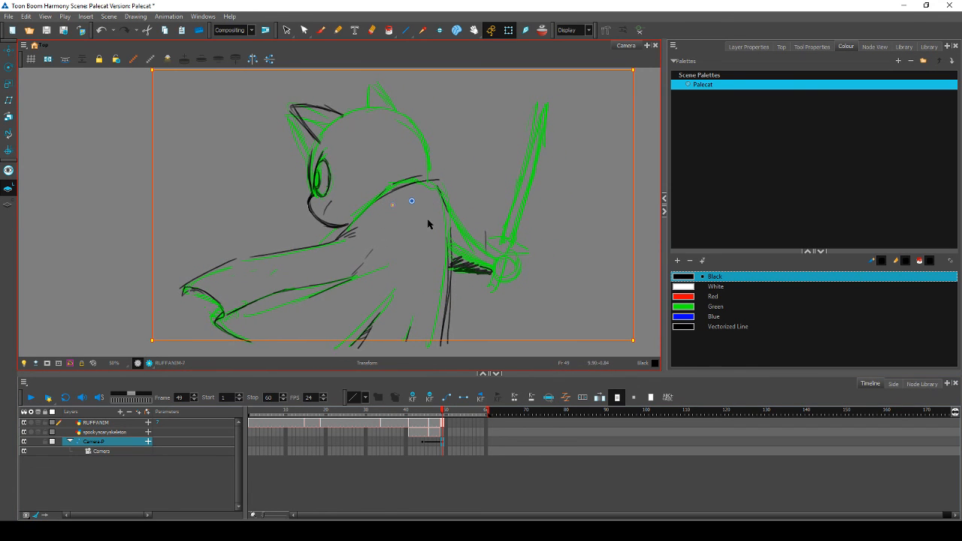
Step: Select all the cloaked cat artwork on frame 49 of RUFFANIM and move it right within the camera frame
click(421, 418)
drag(420, 418, 442, 421)
click(443, 422)
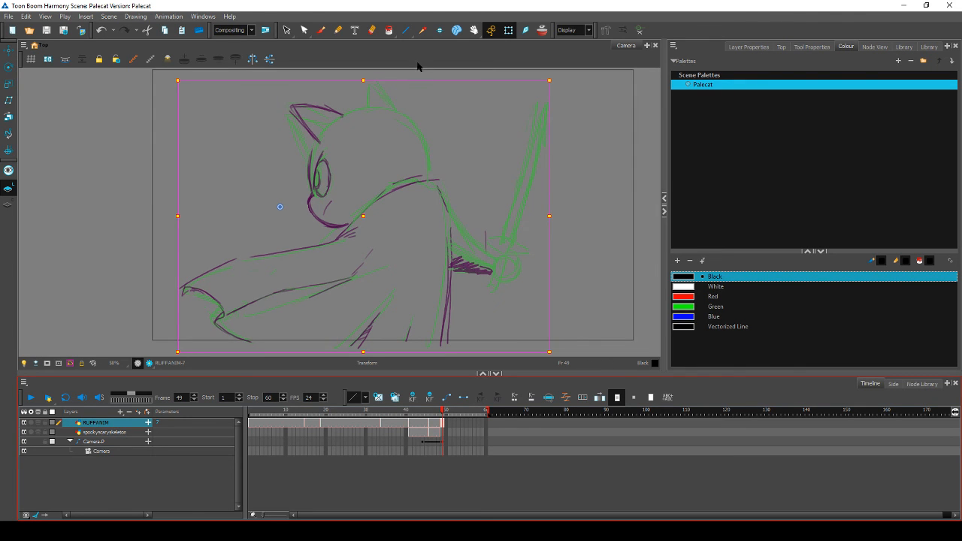
click(286, 30)
mouse_move(301, 68)
mouse_down()
mouse_move(579, 300)
mouse_move(150, 165)
mouse_up()
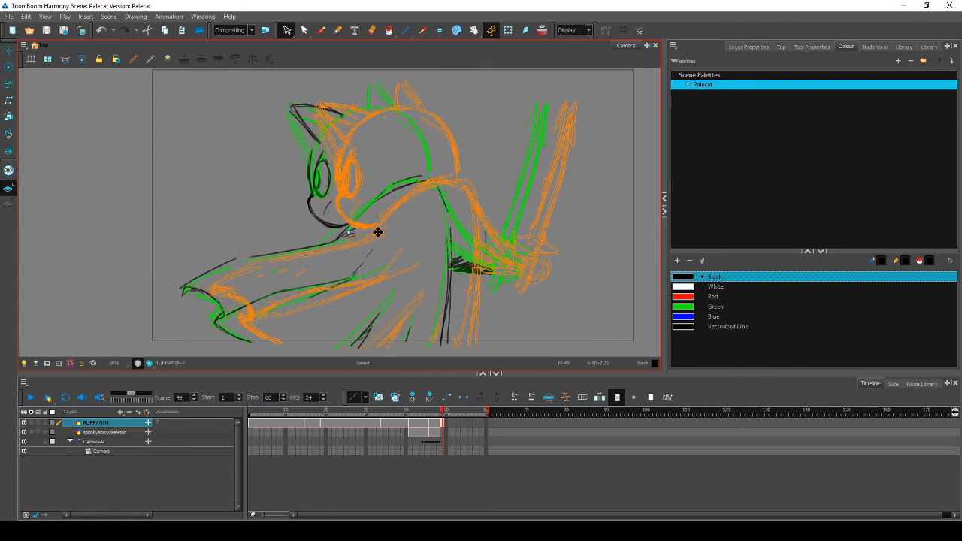
click(438, 422)
drag(439, 415, 443, 417)
click(211, 186)
mouse_move(211, 186)
mouse_down()
mouse_move(442, 412)
mouse_move(191, 285)
mouse_up()
drag(507, 273, 533, 275)
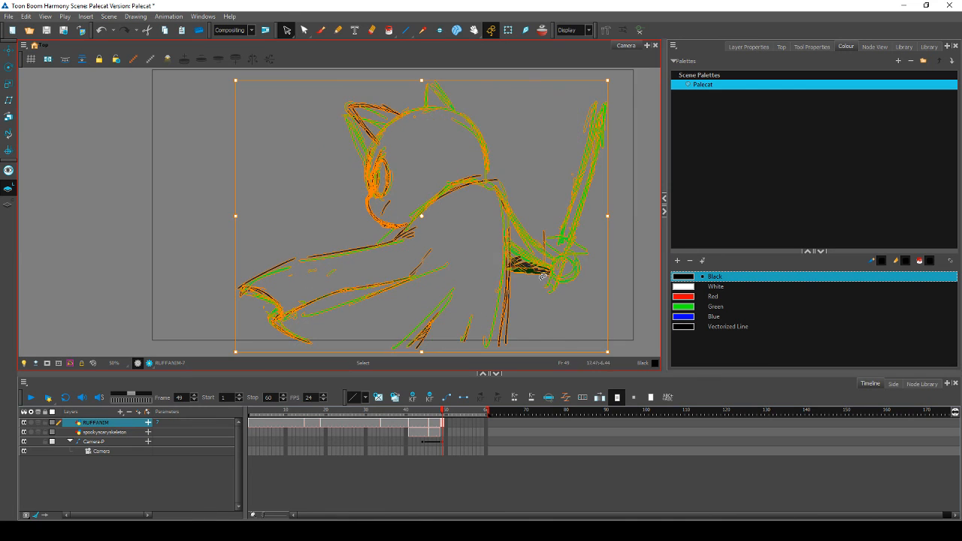
click(440, 418)
mouse_move(440, 414)
mouse_down()
mouse_move(430, 417)
mouse_move(451, 420)
mouse_move(399, 425)
mouse_move(442, 426)
mouse_up()
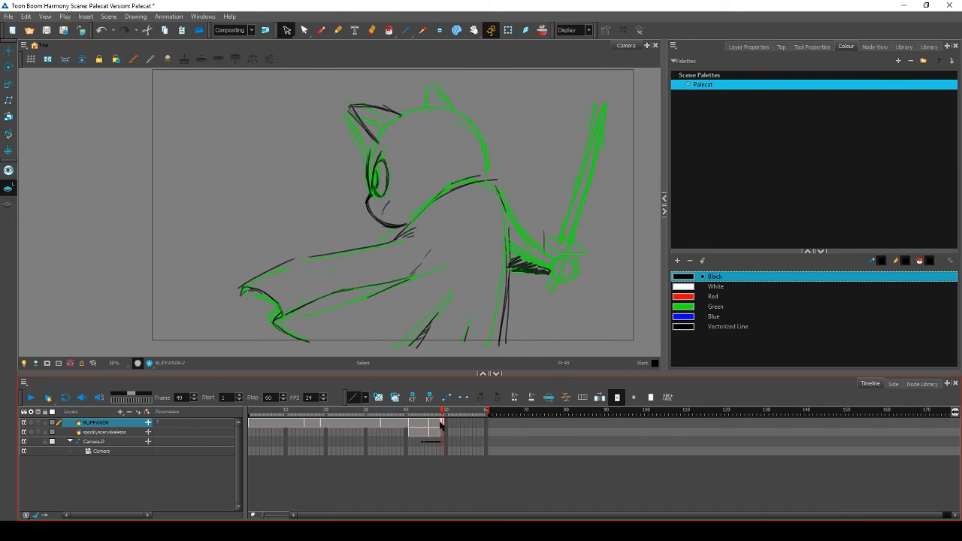
Step: Brush black outlines over the back of the head, the shoulder line and both ears, hatching the inside of the front ear
click(322, 32)
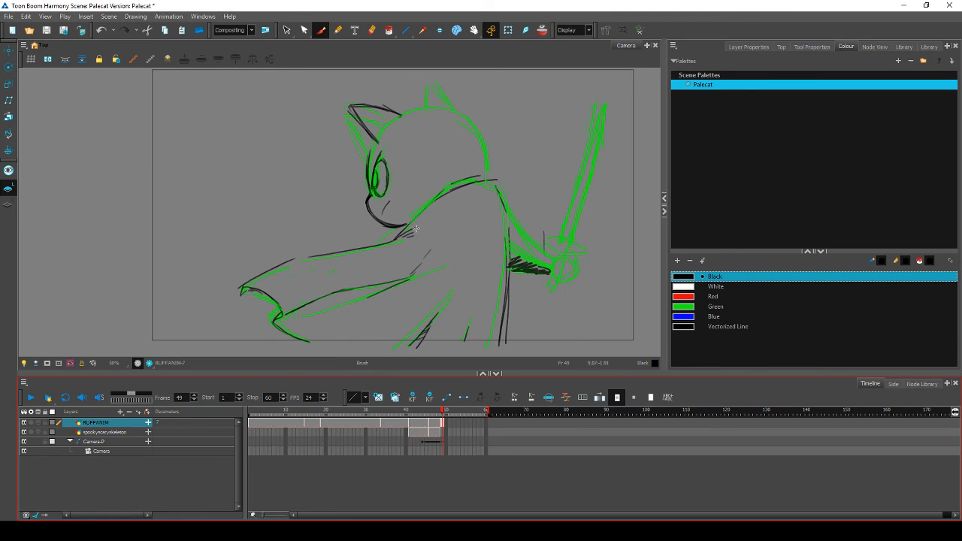
mouse_move(431, 211)
mouse_down()
mouse_move(411, 232)
mouse_move(474, 171)
mouse_move(499, 167)
mouse_move(469, 149)
mouse_move(483, 156)
mouse_move(478, 178)
mouse_move(468, 119)
mouse_move(485, 155)
mouse_move(460, 111)
mouse_up()
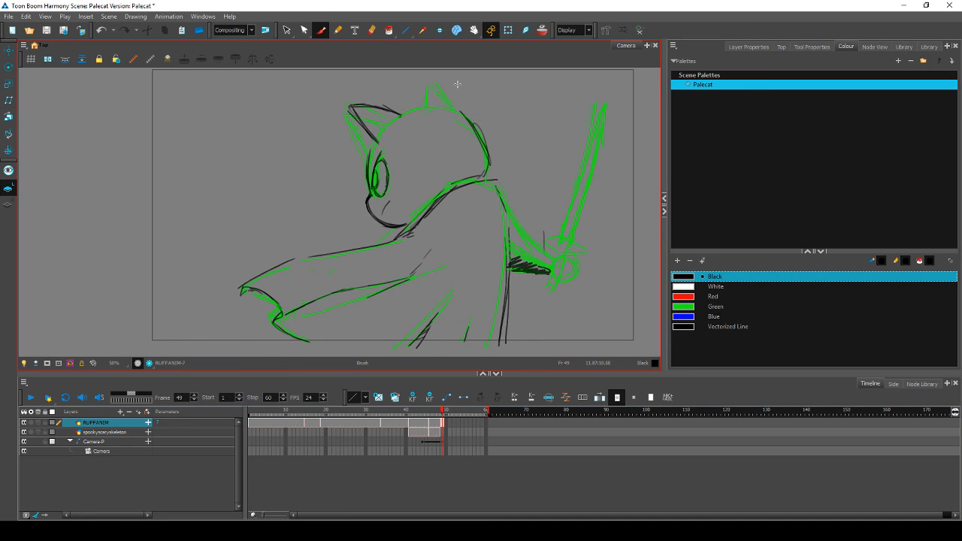
drag(357, 127, 326, 138)
mouse_move(335, 141)
mouse_down()
mouse_move(367, 153)
mouse_move(335, 138)
mouse_move(368, 131)
mouse_move(366, 145)
mouse_move(346, 132)
mouse_up()
mouse_move(386, 107)
mouse_down()
mouse_move(435, 100)
mouse_move(409, 111)
mouse_move(466, 115)
mouse_move(422, 87)
mouse_move(452, 101)
mouse_up()
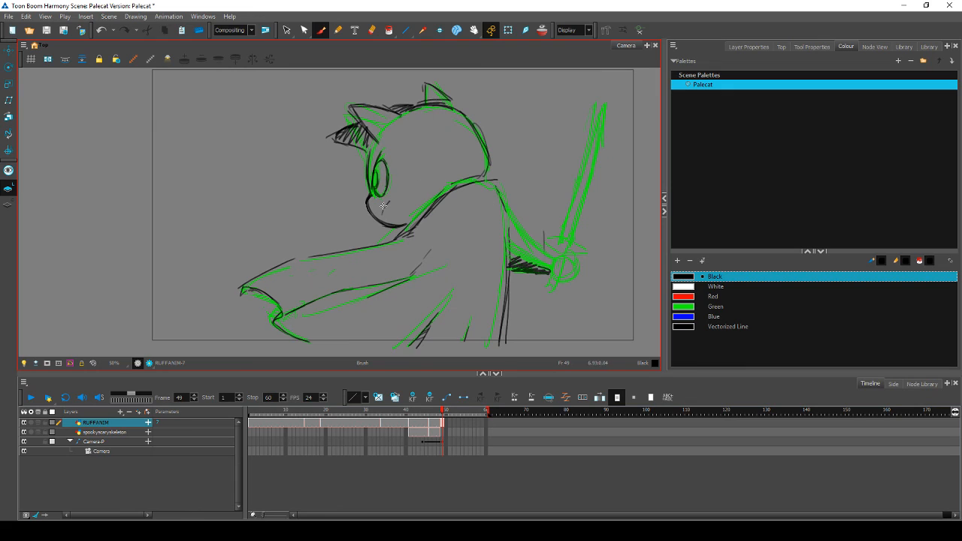
mouse_move(374, 192)
mouse_down()
mouse_move(376, 207)
mouse_move(410, 223)
mouse_up()
key(ctrl+z)
key(ctrl+z)
key(ctrl+z)
mouse_move(370, 196)
mouse_down()
mouse_move(384, 218)
mouse_move(407, 222)
mouse_up()
key(ctrl+z)
key(ctrl+z)
key(ctrl+z)
mouse_move(371, 196)
mouse_down()
mouse_move(397, 223)
mouse_move(371, 198)
mouse_move(406, 227)
mouse_up()
key(ctrl+z)
key(ctrl+z)
mouse_move(376, 209)
mouse_down()
mouse_move(409, 229)
mouse_move(400, 225)
mouse_up()
key(ctrl+z)
Step: Redraw the cat's muzzle and chin in black with a more pointed shape and erase the curved line inside the cheek
drag(366, 208, 399, 228)
key(alt+b)
mouse_move(374, 208)
mouse_down()
mouse_move(400, 225)
mouse_move(387, 205)
mouse_move(391, 219)
mouse_up()
key(alt+e)
key(alt+b)
drag(392, 219, 400, 188)
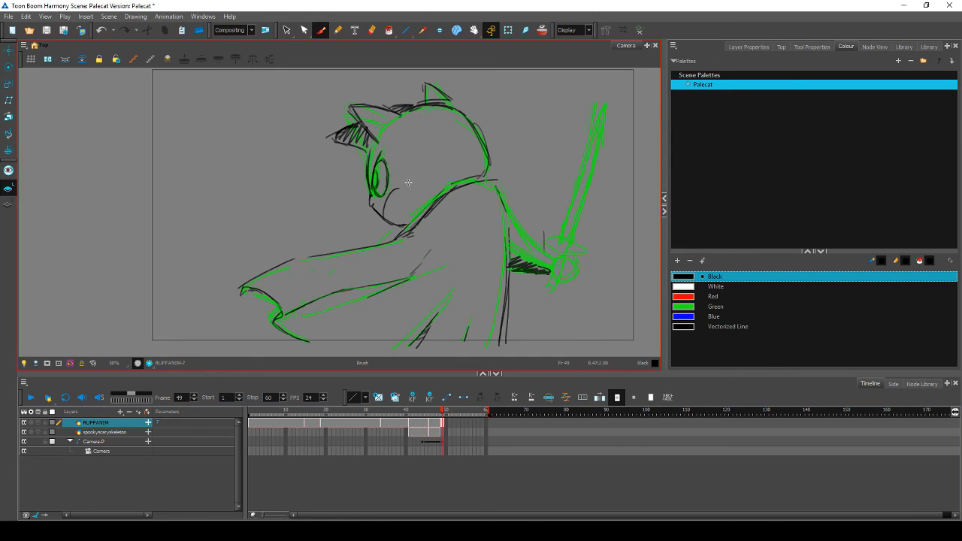
click(443, 418)
mouse_move(443, 418)
mouse_down()
mouse_move(415, 419)
mouse_move(445, 416)
mouse_up()
key(alt+e)
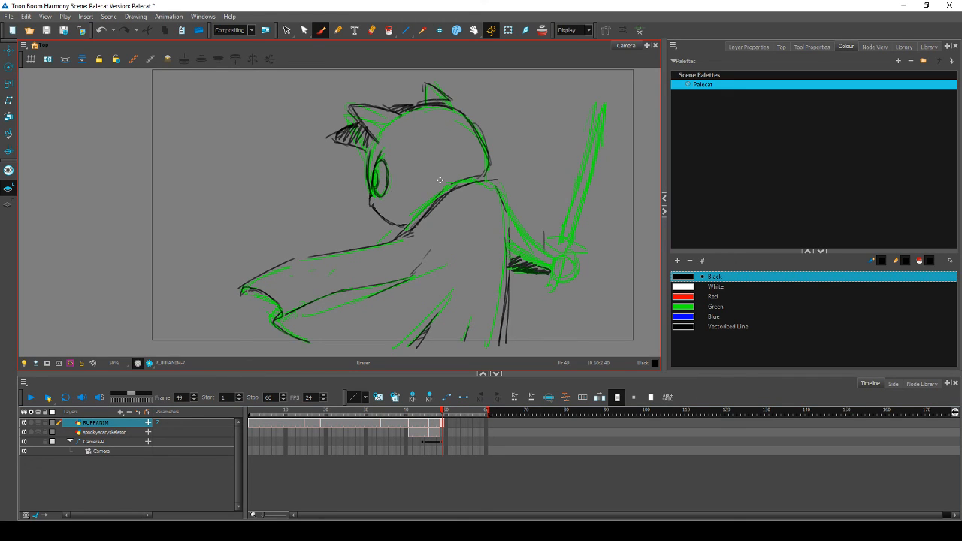
Step: Brush a small black mouth on the cat's muzzle and check the drawing against the neighbouring frames
key(alt+b)
drag(373, 204, 395, 234)
key(alt+b)
mouse_move(374, 202)
mouse_down()
mouse_move(398, 225)
mouse_move(413, 219)
mouse_up()
mouse_move(379, 214)
mouse_down()
mouse_move(412, 226)
mouse_move(380, 213)
mouse_move(389, 218)
mouse_up()
key(e)
mouse_move(440, 413)
mouse_down()
mouse_move(410, 414)
mouse_move(445, 419)
mouse_up()
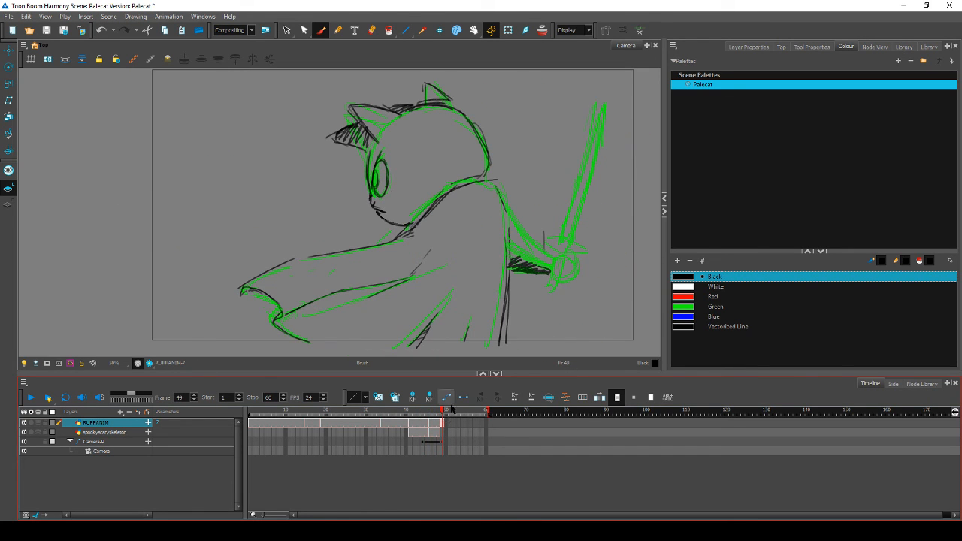
Step: Scale up the whole cloaked cat drawing on frame 49 and fine-tune its position and width in the camera frame
click(287, 30)
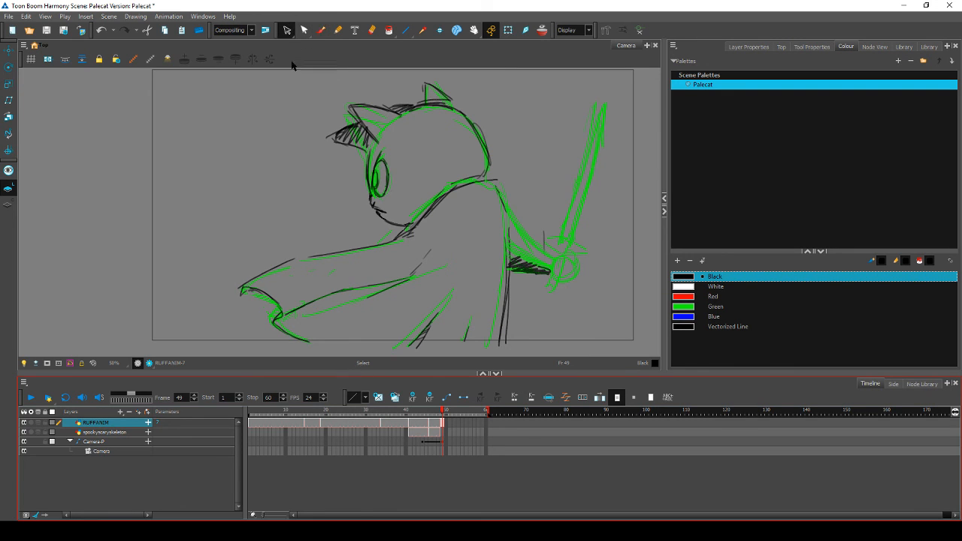
key(ctrl+a)
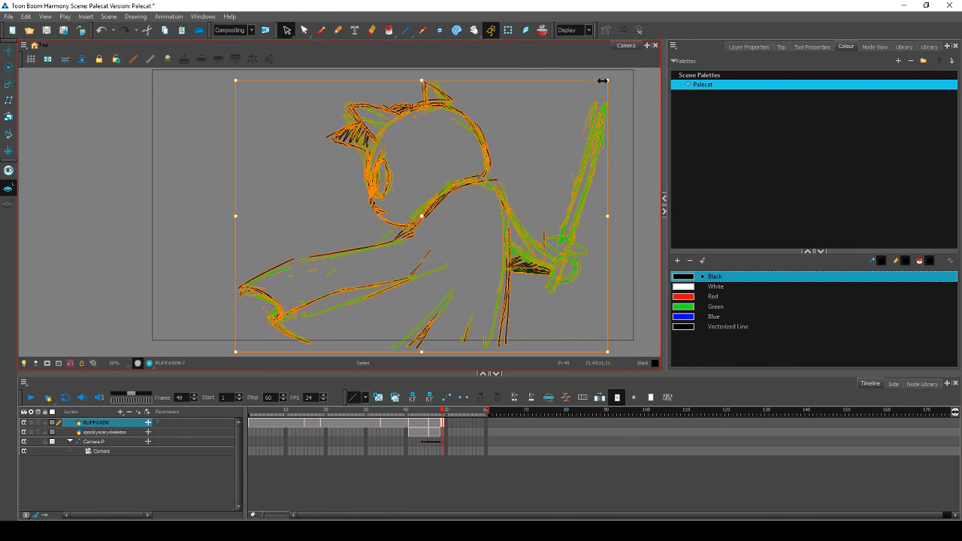
drag(601, 82, 627, 68)
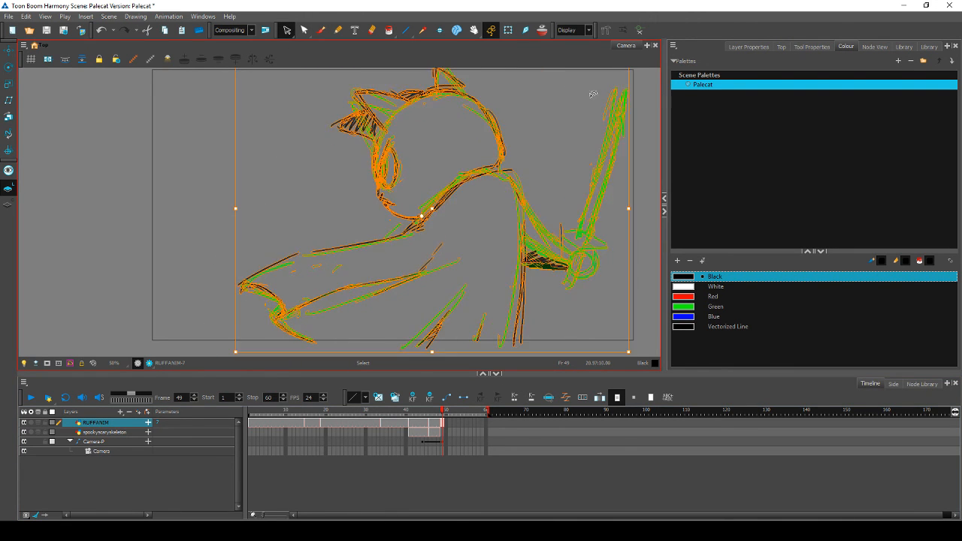
drag(505, 171, 510, 166)
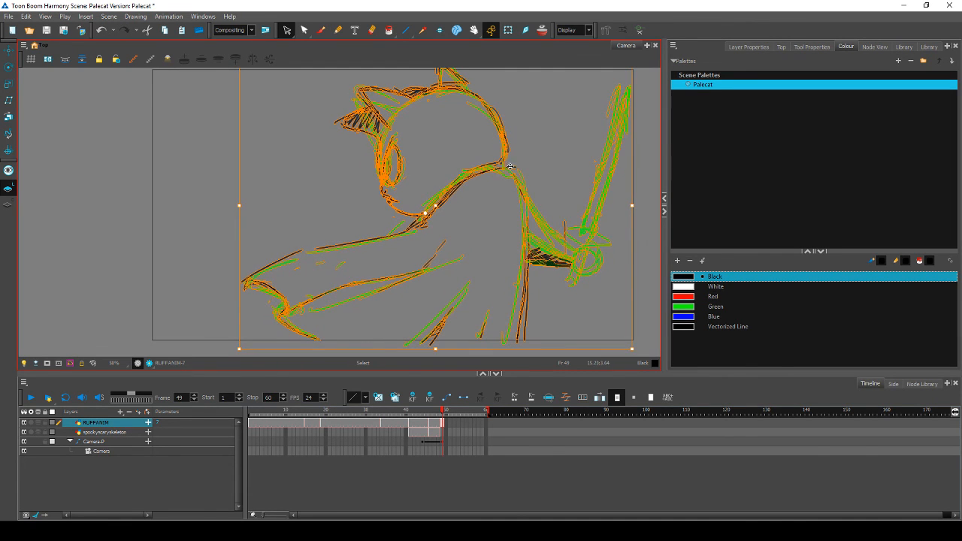
click(549, 156)
mouse_move(543, 304)
mouse_down()
mouse_move(563, 293)
mouse_move(242, 305)
mouse_move(571, 282)
mouse_move(580, 273)
mouse_up()
drag(632, 205, 626, 205)
click(593, 311)
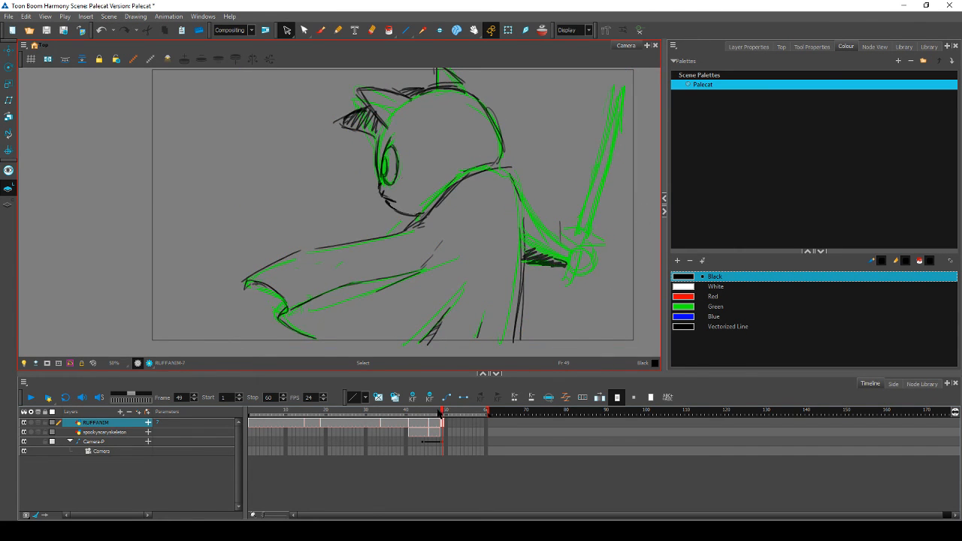
mouse_move(440, 413)
mouse_down()
mouse_move(383, 410)
mouse_move(450, 414)
mouse_move(422, 423)
mouse_move(445, 426)
mouse_up()
click(444, 425)
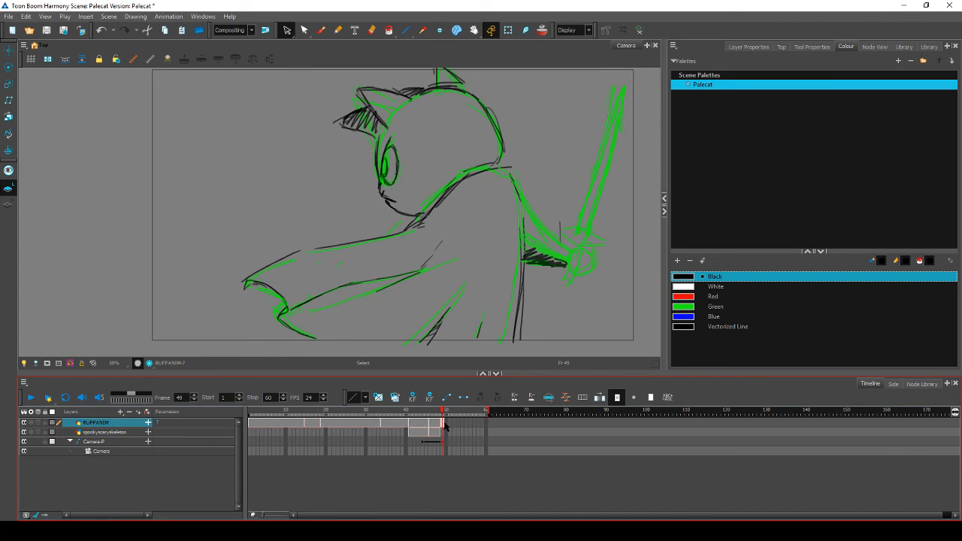
Step: Extend the cloaked cat drawing's exposure on RUFFANIM to about frame 56 and clear its cell on frame 49
click(448, 431)
click(449, 425)
click(443, 424)
drag(443, 425, 471, 424)
click(444, 425)
key(Delete)
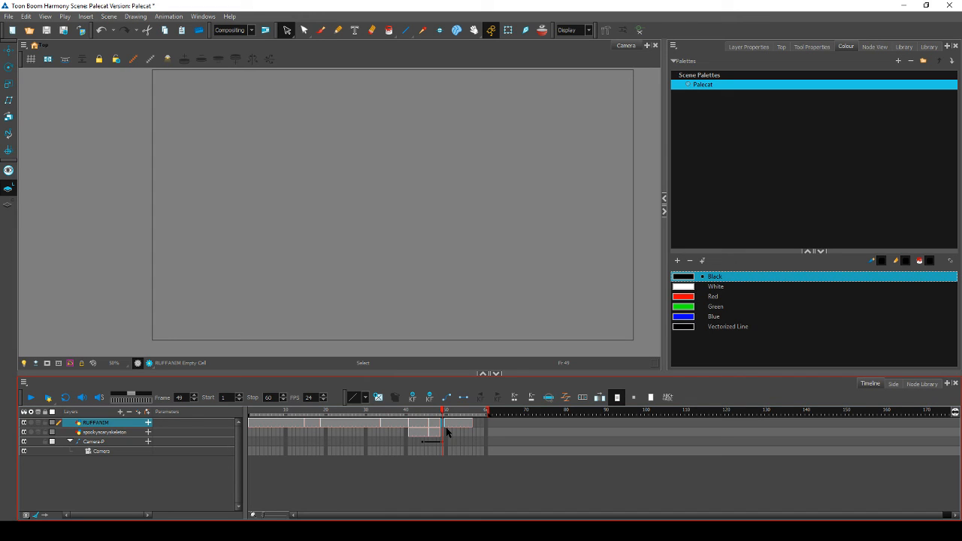
Step: Sketch overlapping Green brush circles for the cat's head on the empty frame 49, using the adjacent frames as reference
click(322, 30)
click(683, 307)
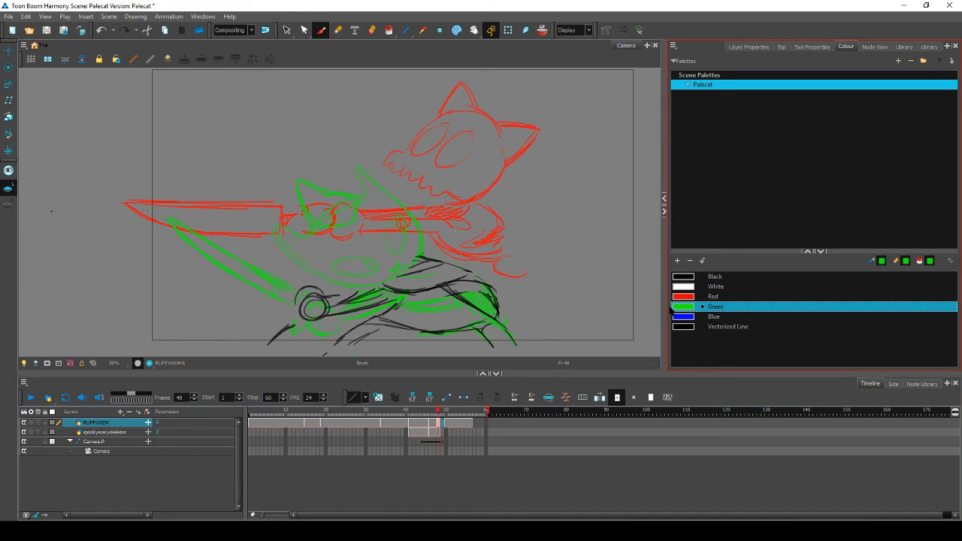
mouse_move(417, 245)
mouse_down()
mouse_move(436, 173)
mouse_move(449, 258)
mouse_move(365, 208)
mouse_move(469, 207)
mouse_up()
key(comma)
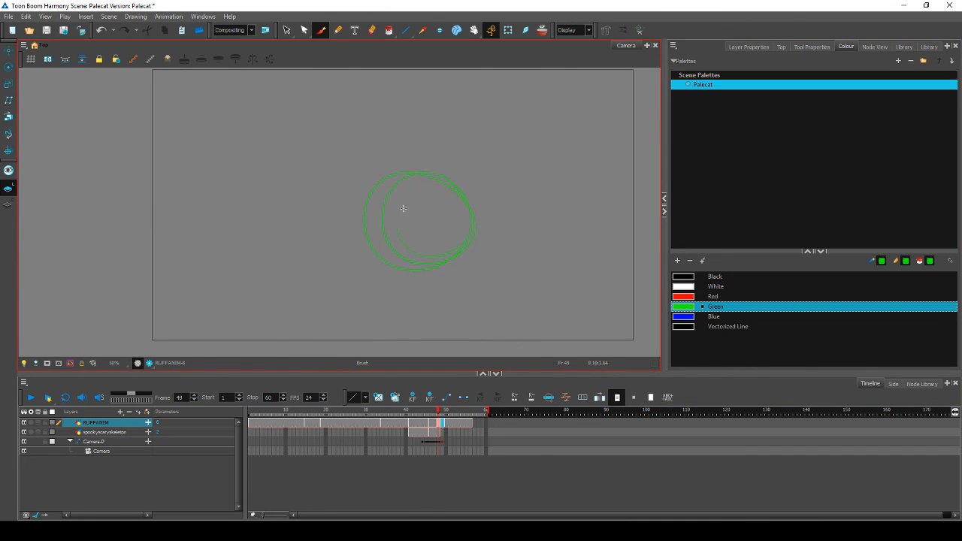
key(period)
key(period)
key(comma)
key(comma)
key(comma)
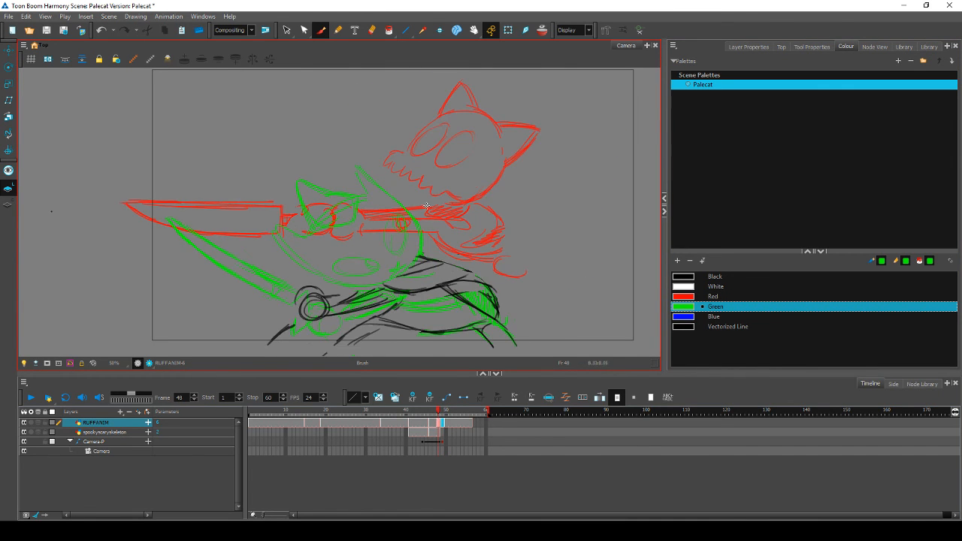
Step: Rough in both of the cat's ears in Green on frame 49, flipping to the adjacent drawings to match the motion
key(period)
key(period)
key(period)
key(comma)
key(comma)
key(period)
key(comma)
key(period)
key(comma)
key(period)
key(period)
key(comma)
key(comma)
key(period)
key(comma)
key(period)
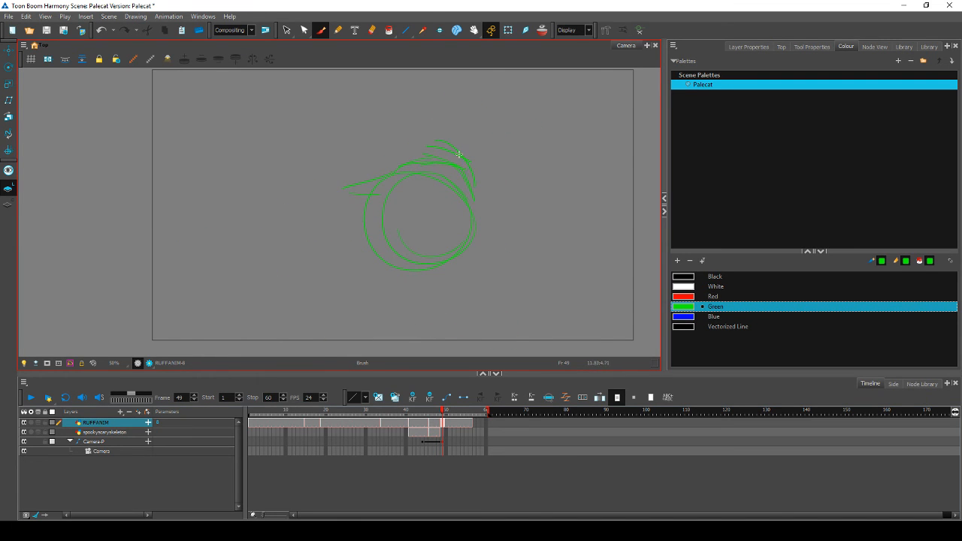
Step: Reinforce the rear ear and the back of the head with more Green strokes on frame 49
key(comma)
key(period)
key(period)
key(comma)
key(comma)
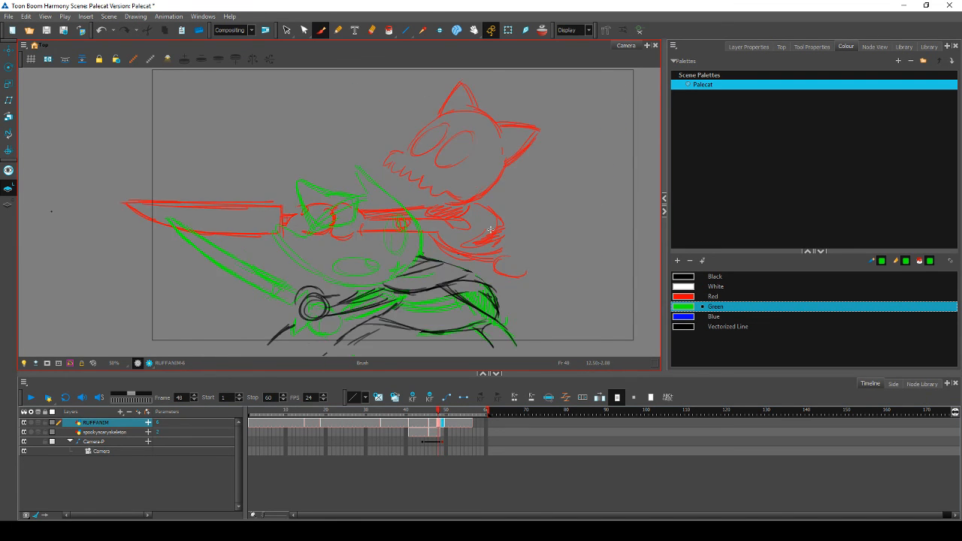
key(period)
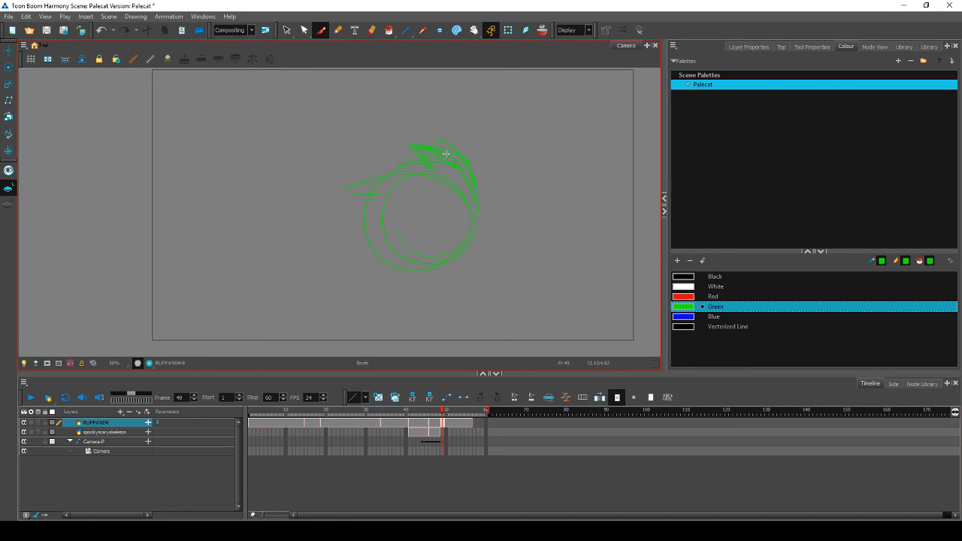
Step: Sketch a long Green body line on frame 49 from under the head down to the lower-left of the camera frame
key(comma)
key(period)
key(comma)
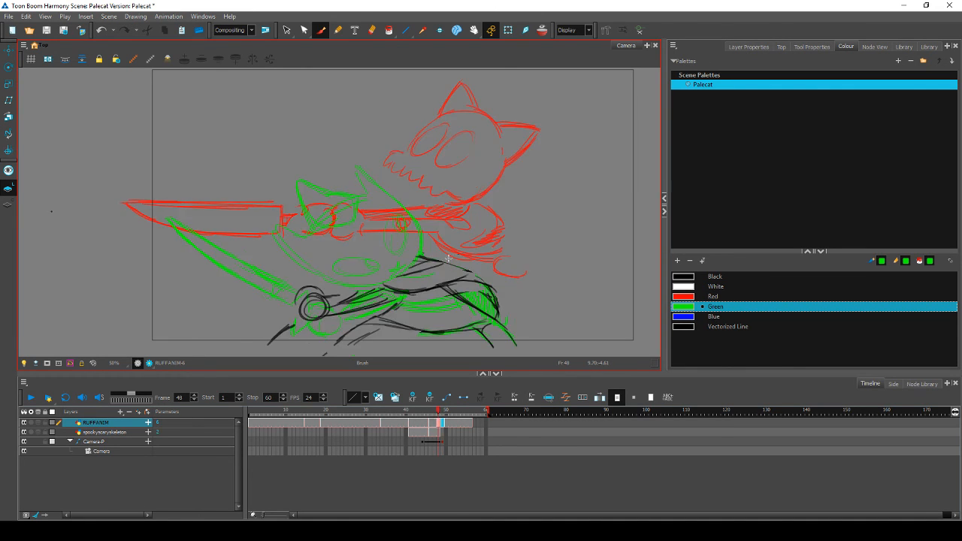
key(period)
key(period)
key(comma)
key(comma)
key(period)
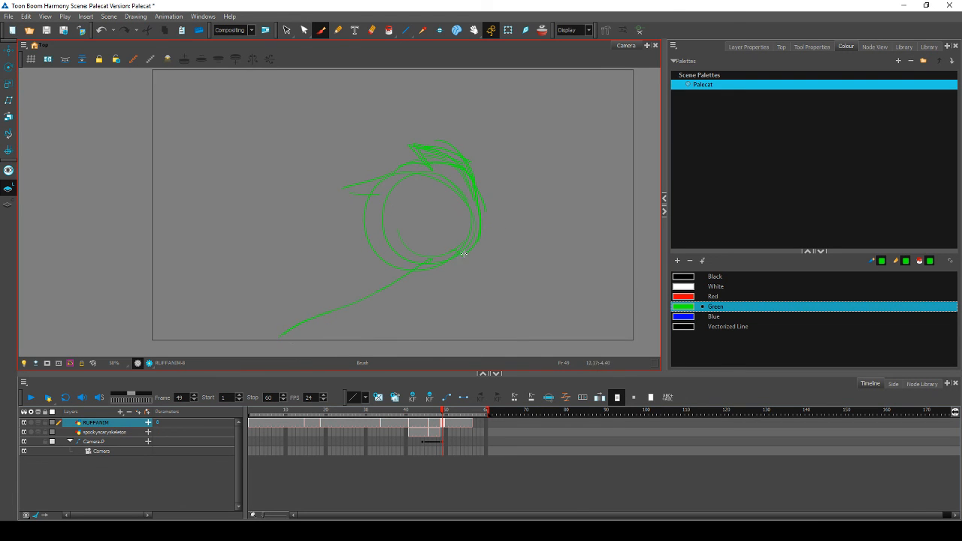
Step: Flip through frames 48 to 50 to examine how the rough in-between pose flows into the neighbouring drawings
key(comma)
key(period)
key(comma)
key(period)
key(period)
key(comma)
key(comma)
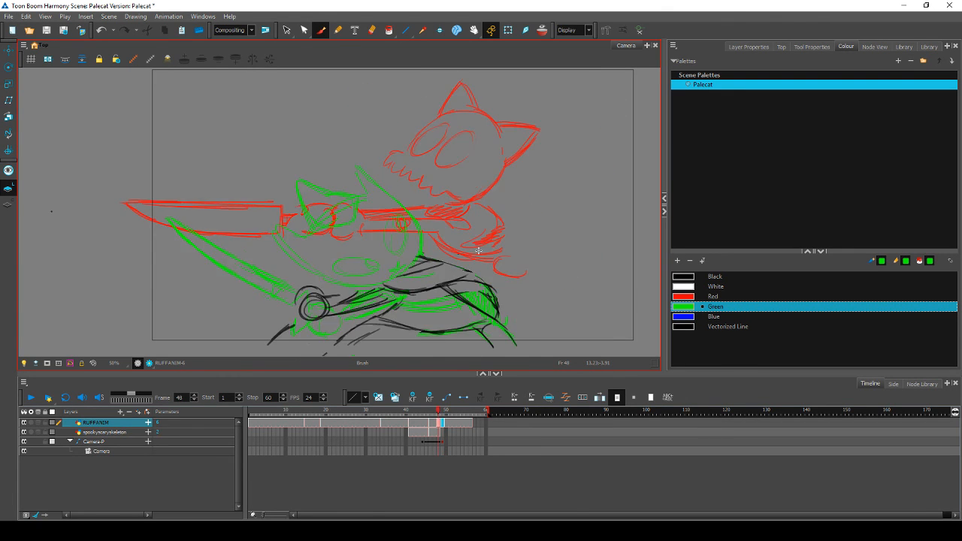
key(period)
key(period)
key(comma)
key(comma)
key(period)
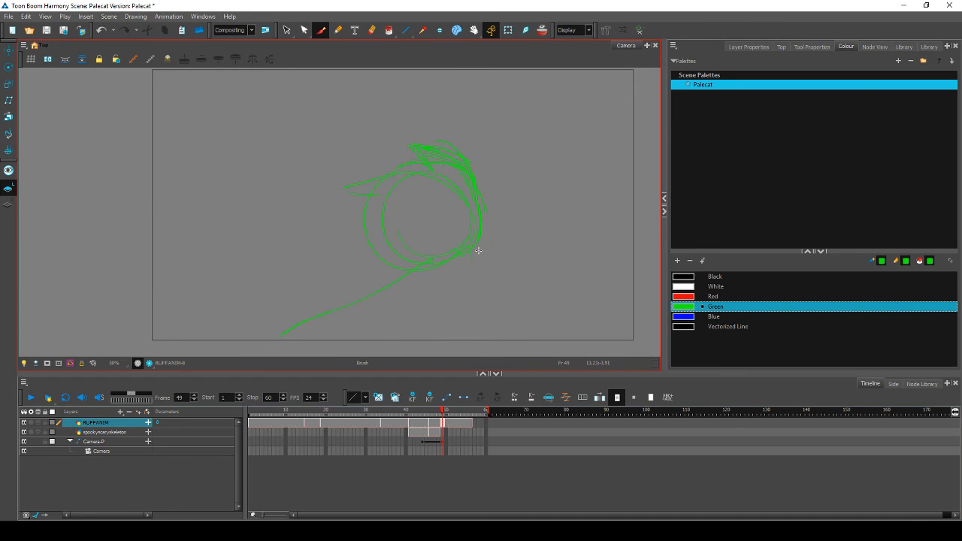
key(comma)
key(period)
key(comma)
key(period)
Step: Rough in the cloak in Green on frame 49: the shoulder curve, sleeve edge, lower hem, inner folds and back line
drag(475, 198, 397, 269)
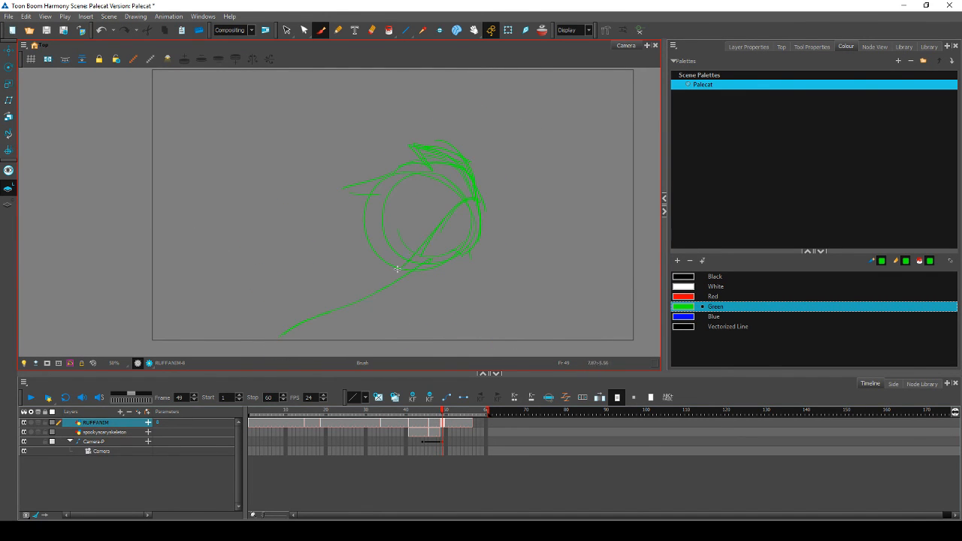
drag(324, 297, 263, 336)
drag(331, 353, 428, 347)
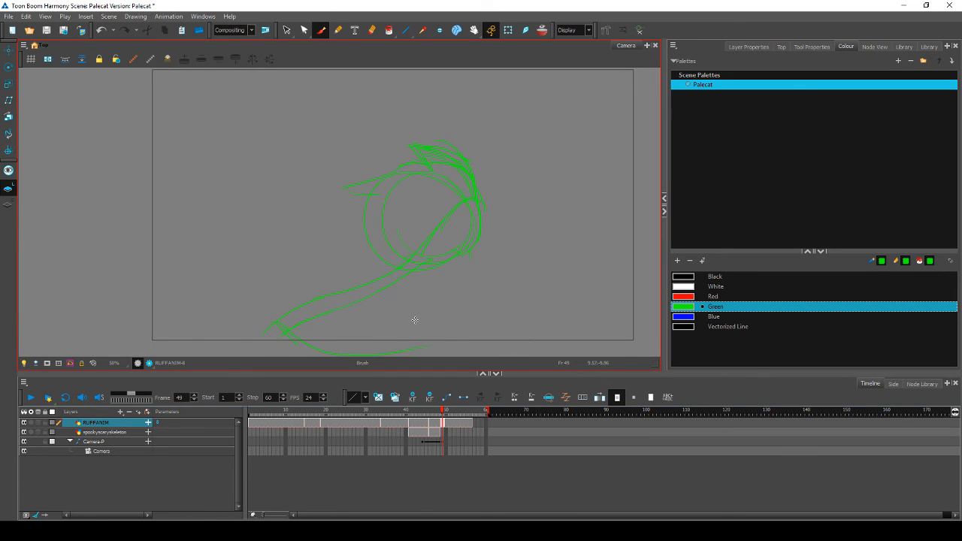
drag(501, 225, 491, 338)
key(comma)
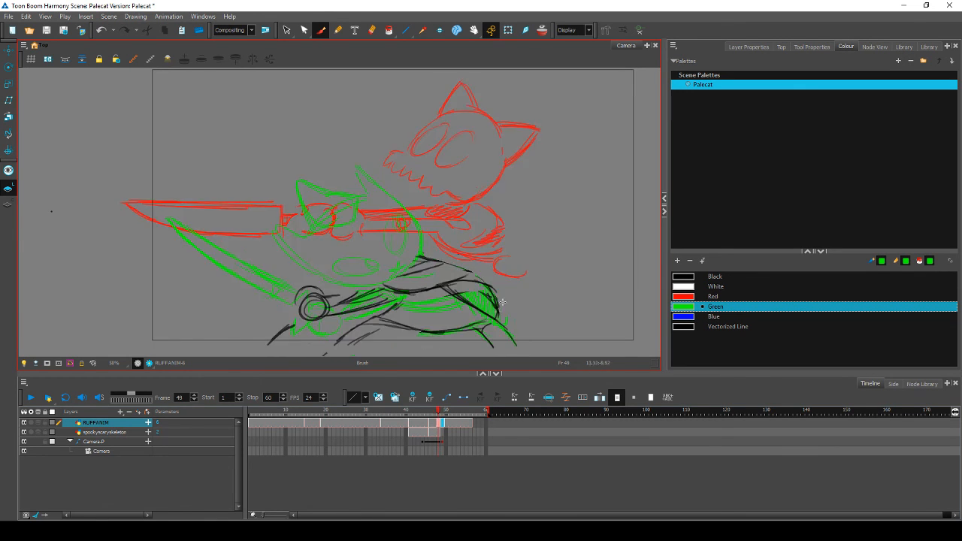
key(period)
key(comma)
key(period)
key(comma)
key(period)
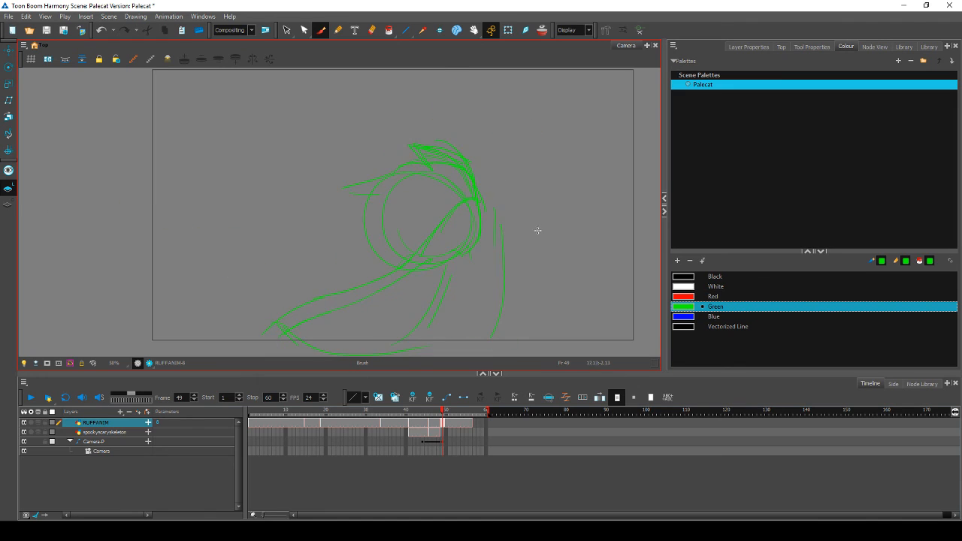
Step: Select the head sketch on frame 49, enlarge it slightly and raise it above the shoulder line
key(period)
key(comma)
key(comma)
key(period)
key(period)
key(comma)
key(alt+s)
mouse_move(486, 164)
mouse_down()
mouse_move(341, 174)
mouse_move(416, 230)
mouse_up()
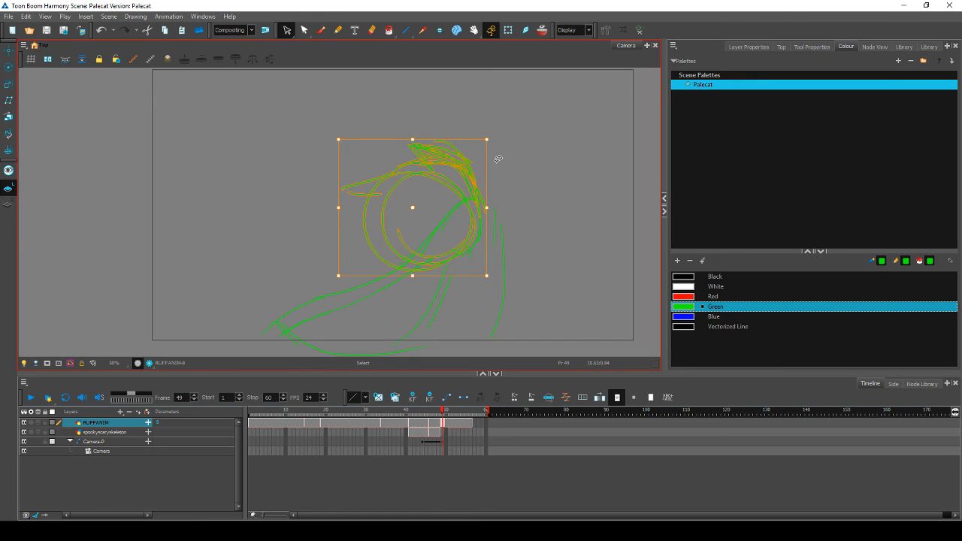
mouse_move(485, 140)
mouse_down()
mouse_move(513, 137)
mouse_move(396, 151)
mouse_move(410, 220)
mouse_move(502, 123)
mouse_move(320, 195)
mouse_move(426, 203)
mouse_up()
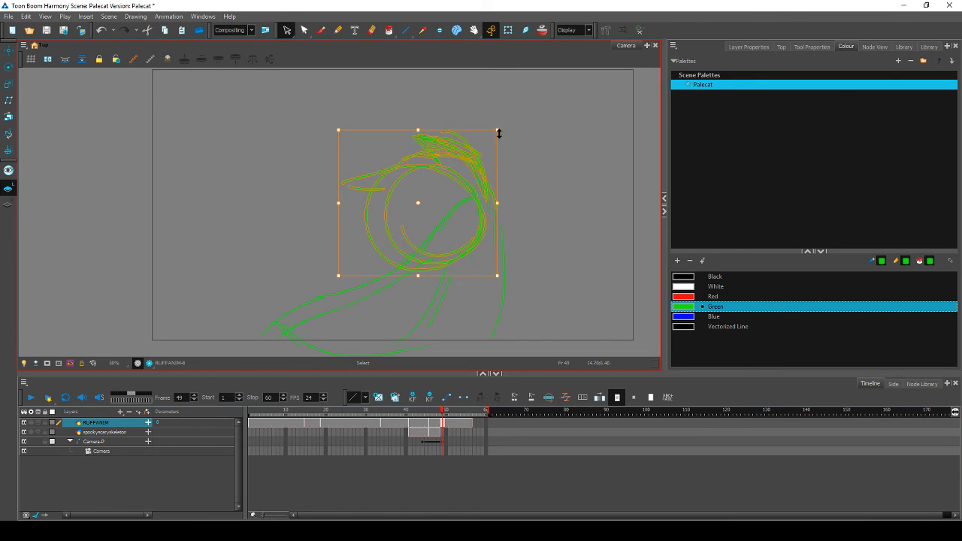
mouse_move(506, 126)
mouse_down()
mouse_move(472, 126)
mouse_move(462, 151)
mouse_move(468, 143)
mouse_up()
click(510, 192)
Step: Flip through frames 48 to 50 to examine how the enlarged head moves between the neighbouring drawings
key(period)
key(comma)
key(comma)
key(period)
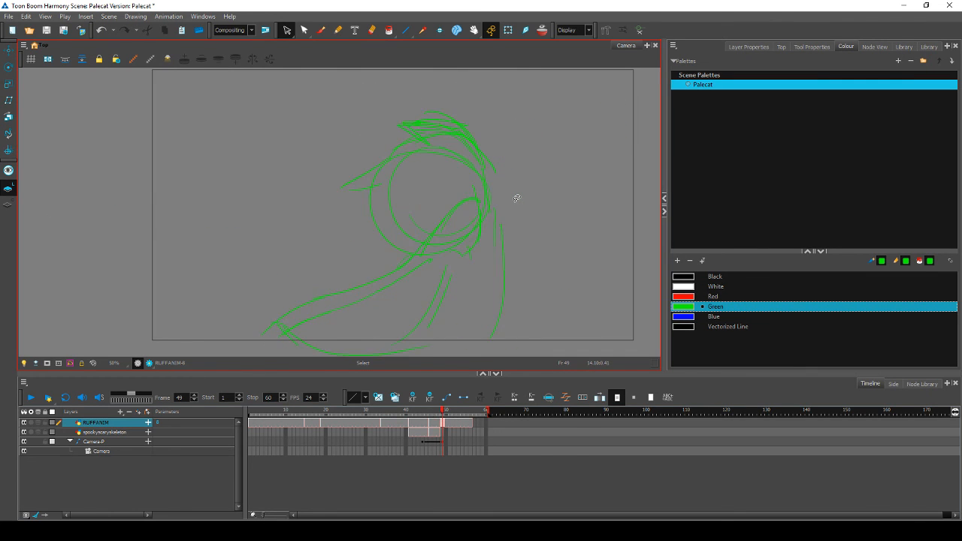
key(period)
key(comma)
key(comma)
key(period)
key(period)
key(comma)
key(comma)
key(period)
key(period)
key(comma)
key(period)
key(comma)
Step: Shift the head sketch slightly to the left on frame 49 and fine-tune its angle against frames 48 and 50
drag(336, 183, 399, 233)
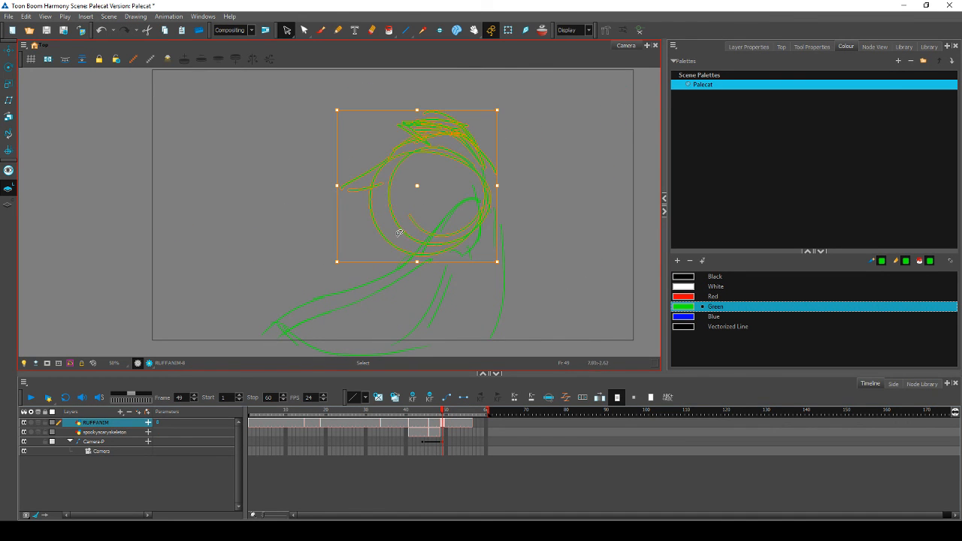
drag(451, 130, 440, 128)
click(487, 121)
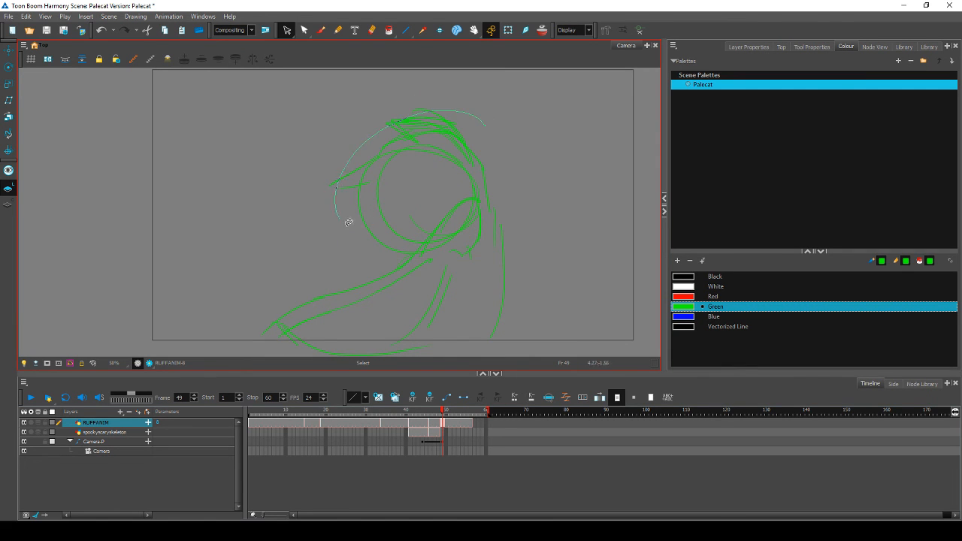
drag(349, 222, 483, 131)
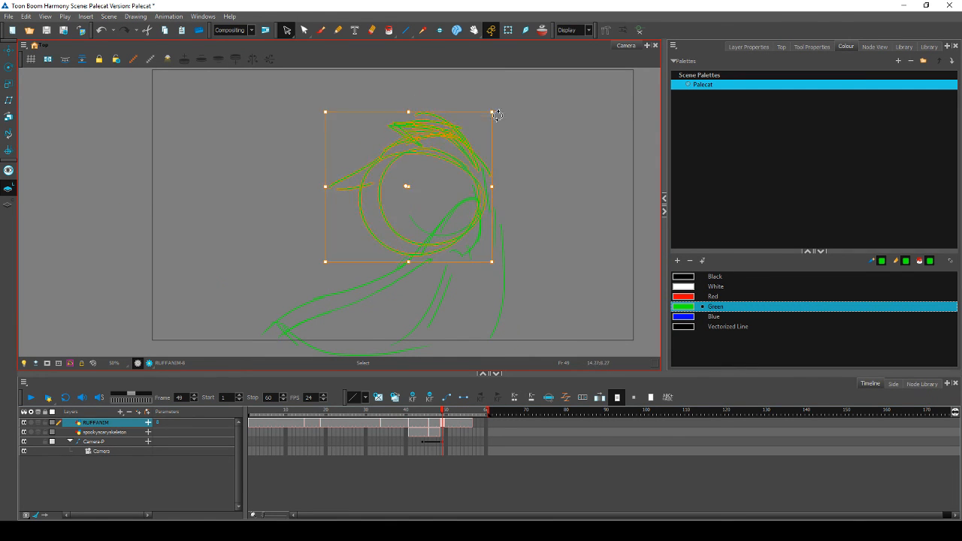
click(519, 149)
key(comma)
key(period)
key(period)
key(comma)
key(comma)
key(period)
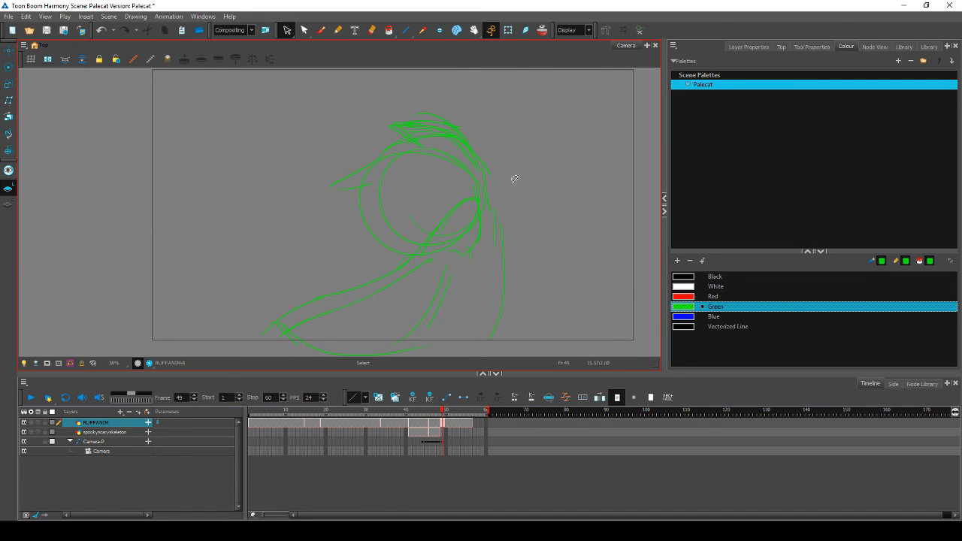
Step: Move the head sketch up and to the left on frame 49, comparing it with frames 48 and 50
mouse_move(428, 199)
mouse_down()
mouse_move(348, 128)
mouse_move(455, 136)
mouse_up()
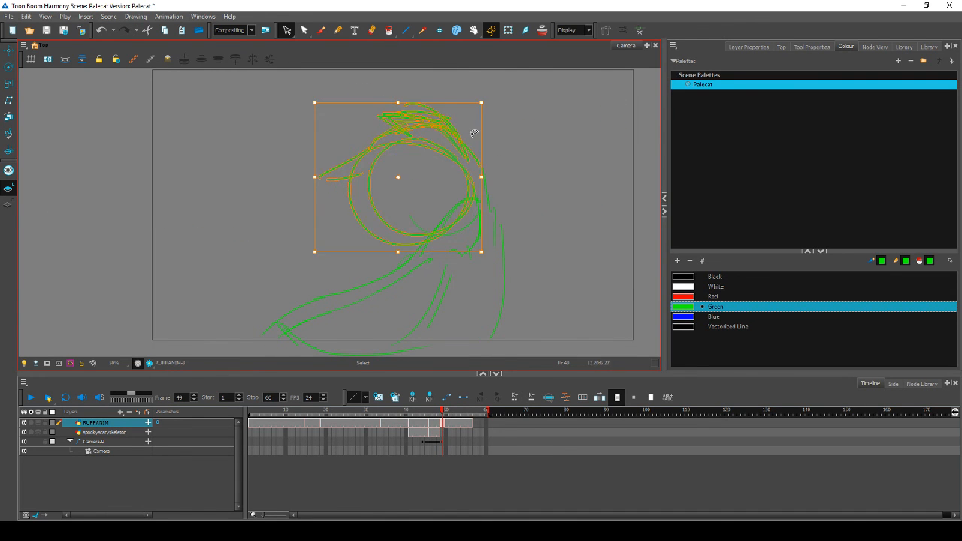
key(comma)
key(period)
key(period)
key(comma)
key(comma)
key(period)
key(period)
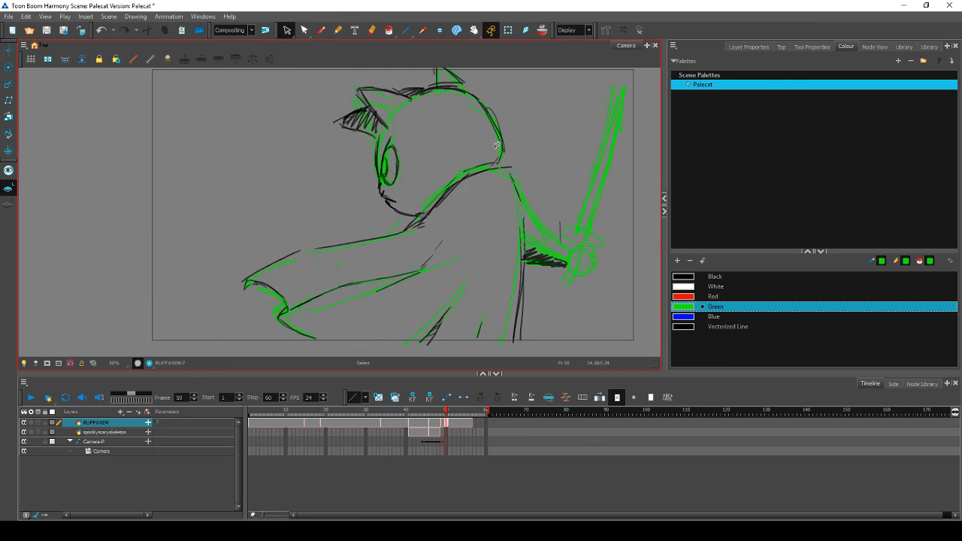
key(comma)
Step: Nudge the head sketch slightly back to the right on frame 49, checking it against the adjacent drawings
mouse_move(388, 215)
mouse_down()
mouse_move(341, 105)
mouse_move(464, 143)
mouse_up()
key(comma)
key(period)
key(period)
key(comma)
key(comma)
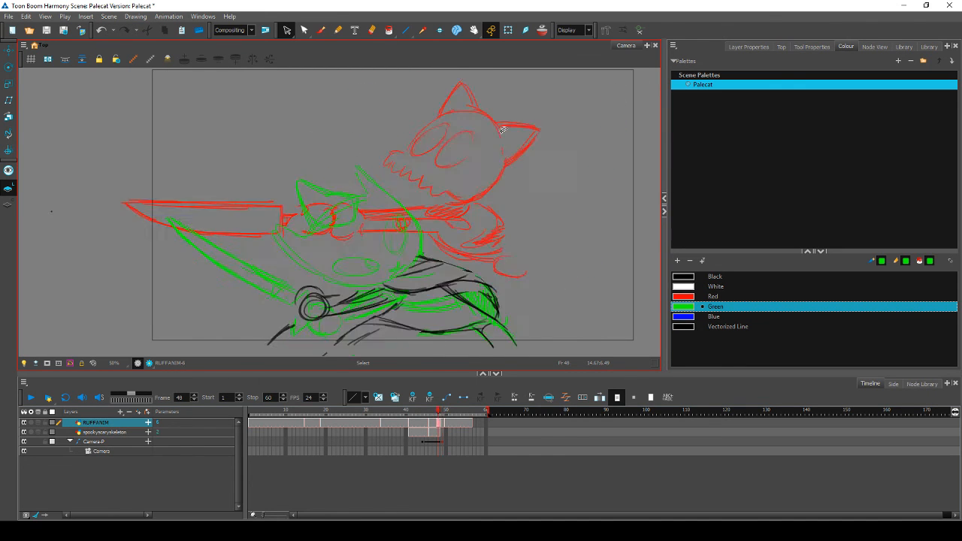
key(period)
Step: Rotate the head sketch on frame 49 slightly clockwise and raise it a little
mouse_move(483, 164)
mouse_down()
mouse_move(358, 123)
mouse_move(488, 142)
mouse_up()
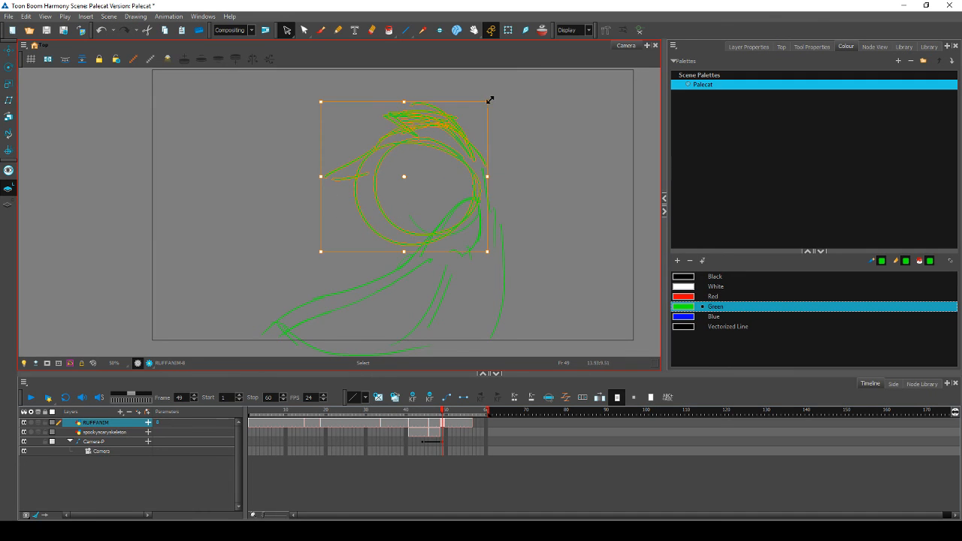
drag(490, 99, 503, 104)
drag(458, 131, 461, 127)
click(483, 118)
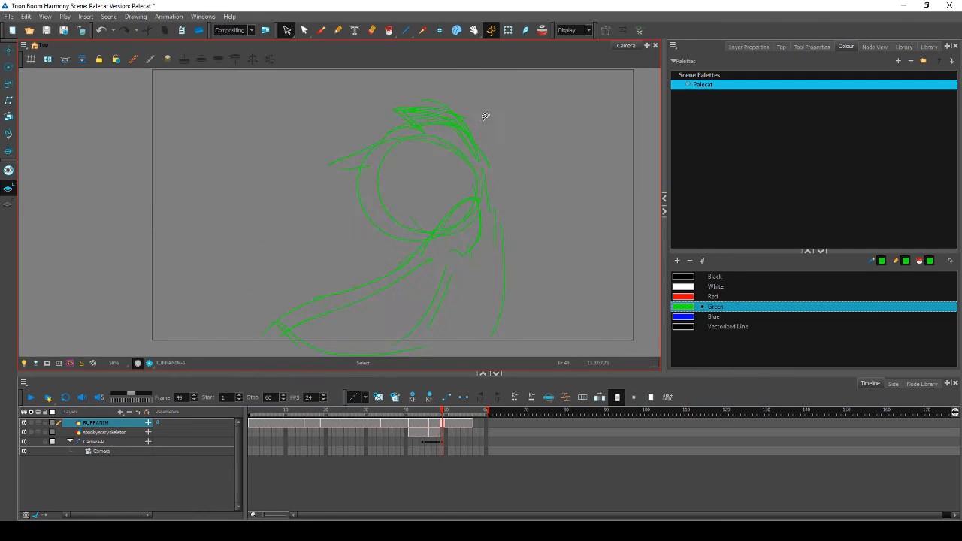
key(period)
key(comma)
key(period)
key(comma)
Step: Lower the head sketch slightly on frame 49 and tilt it a touch further clockwise
drag(416, 208, 474, 157)
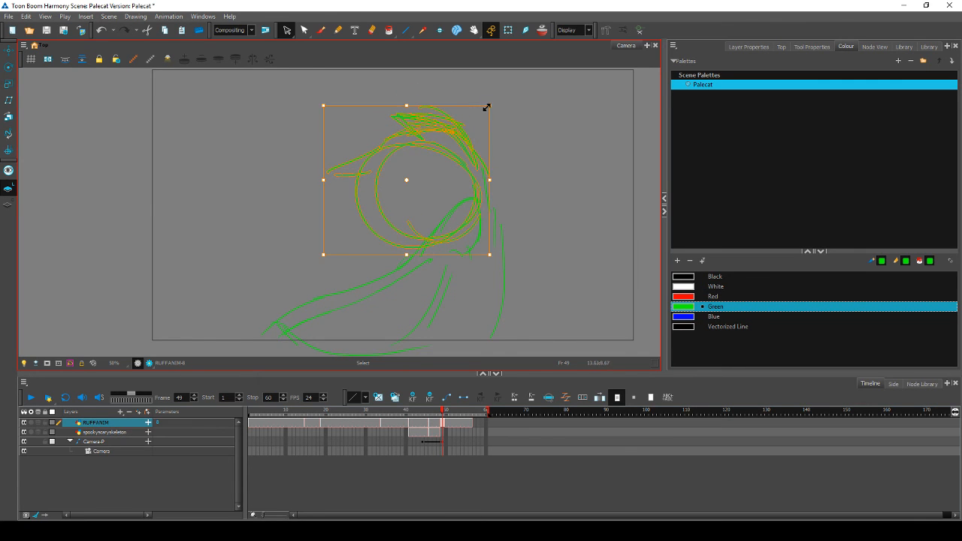
drag(497, 102, 502, 105)
click(512, 107)
key(period)
key(comma)
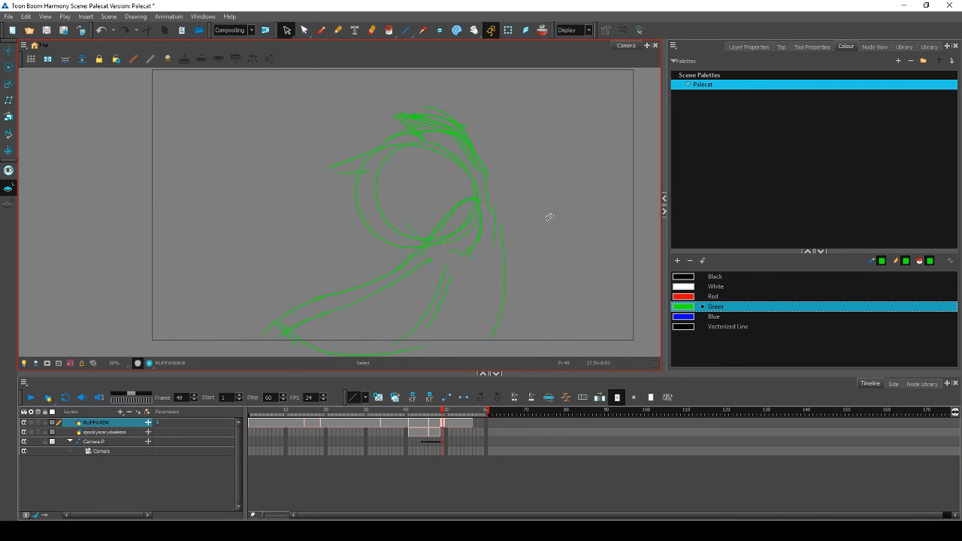
Step: Draw the cat's narrow eye with the Green brush at the front of the face on frame 49, matching the adjacent poses
click(321, 30)
key(comma)
key(period)
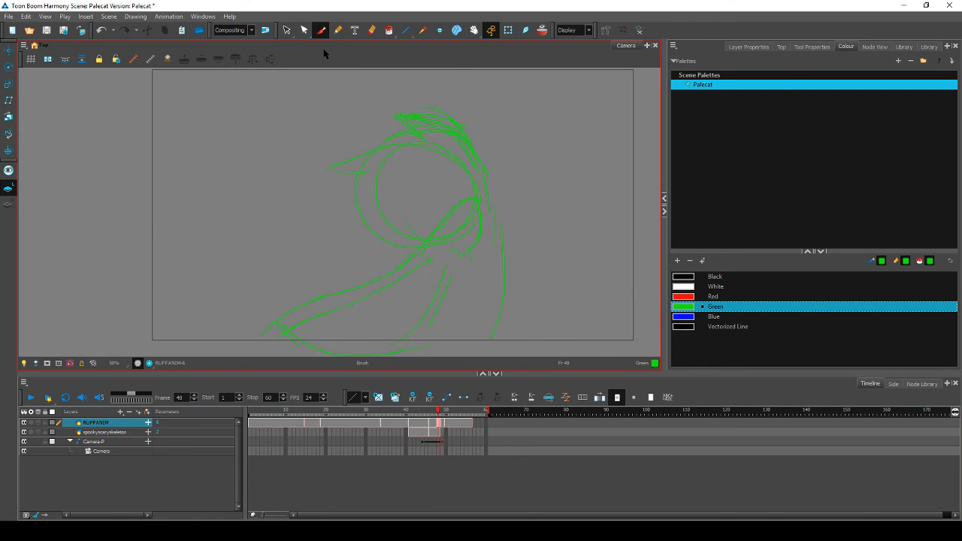
key(period)
key(comma)
key(comma)
key(period)
key(period)
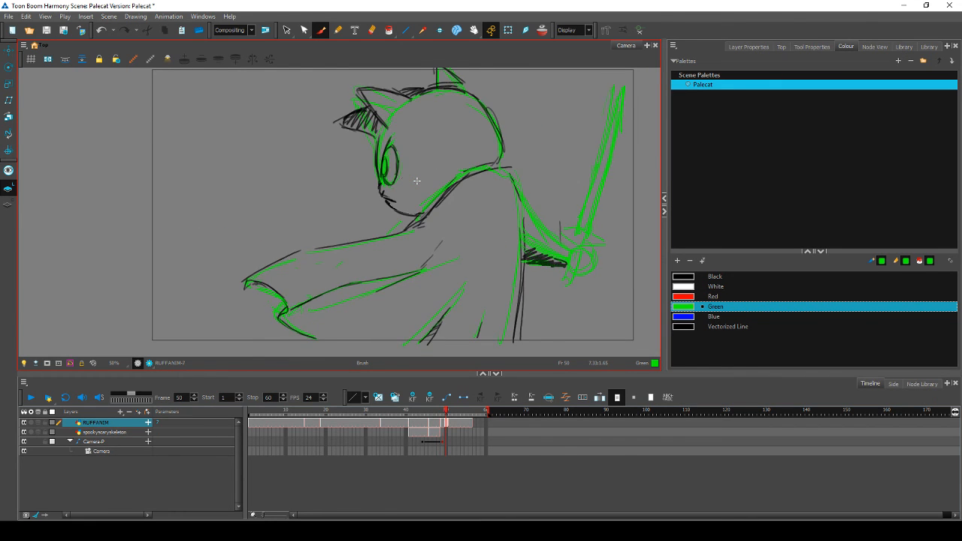
key(comma)
key(comma)
key(period)
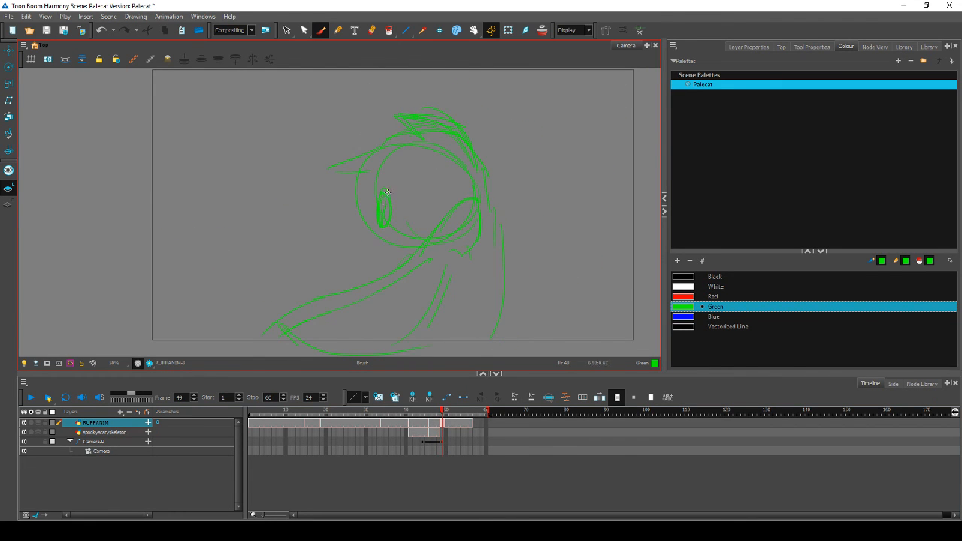
Step: Clean up the eye on frame 49 into an open oval by erasing its inner strokes and redrawing its outline
key(comma)
key(period)
key(comma)
key(period)
key(period)
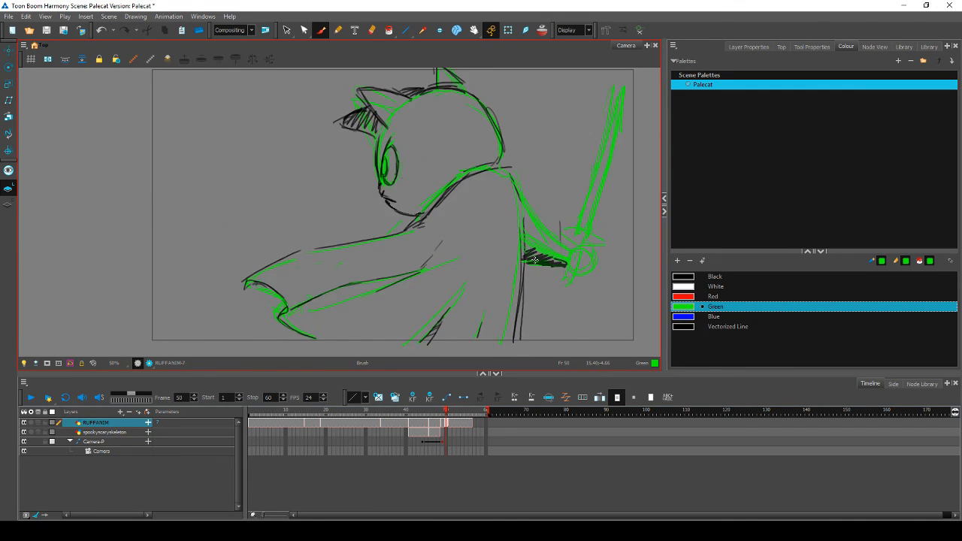
key(comma)
key(comma)
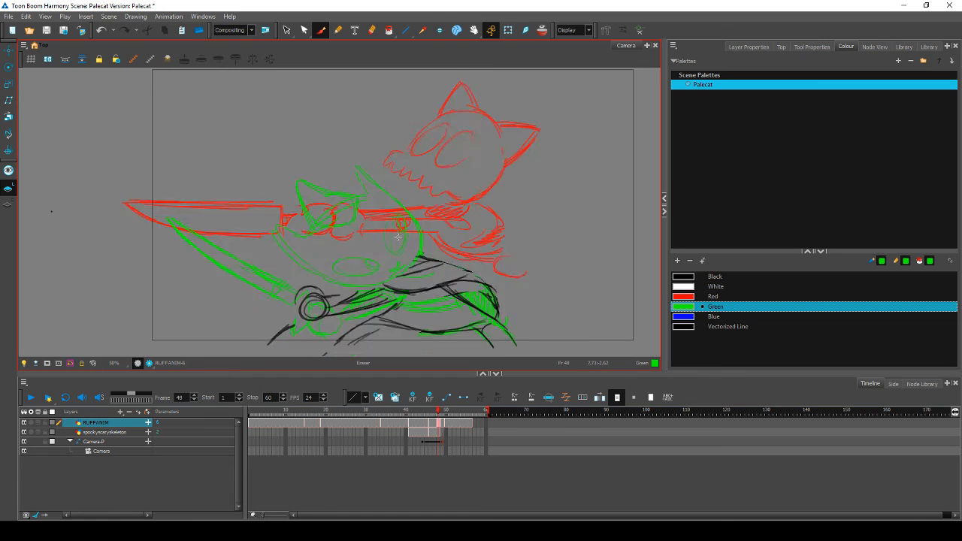
key(period)
key(period)
key(comma)
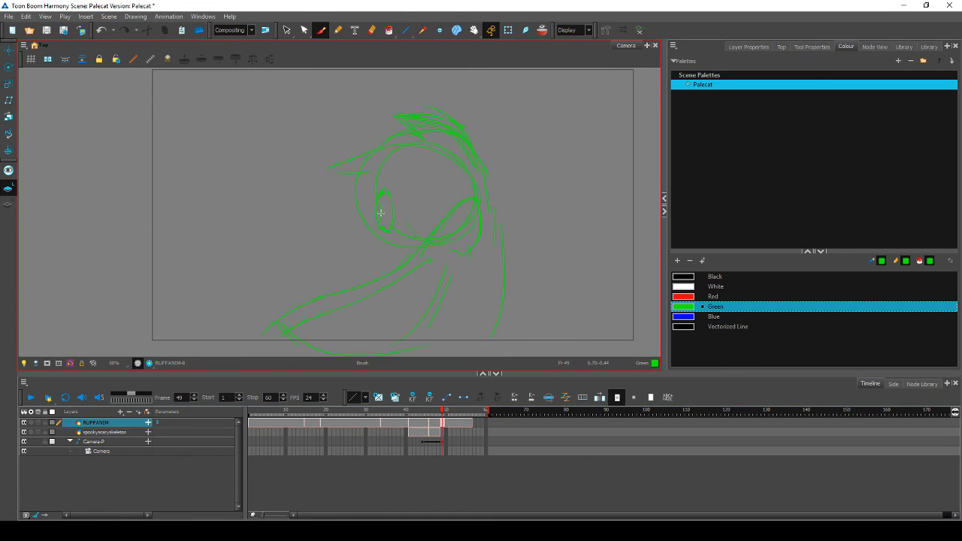
Step: Reinforce the front contour of the face with Green strokes on frame 49, flipping to the adjacent drawings for reference
drag(376, 186, 372, 216)
key(comma)
key(period)
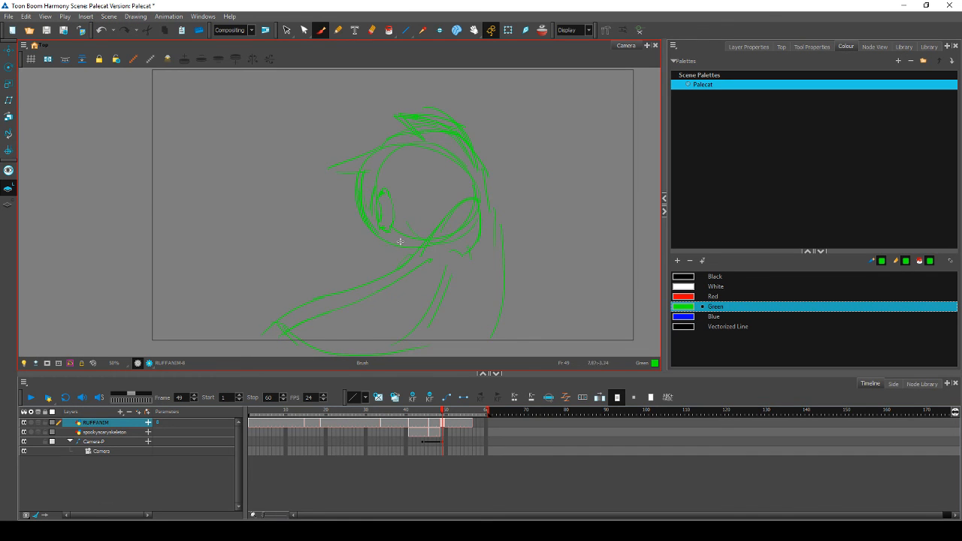
key(comma)
key(period)
key(period)
key(comma)
key(comma)
key(period)
key(period)
key(comma)
key(comma)
key(period)
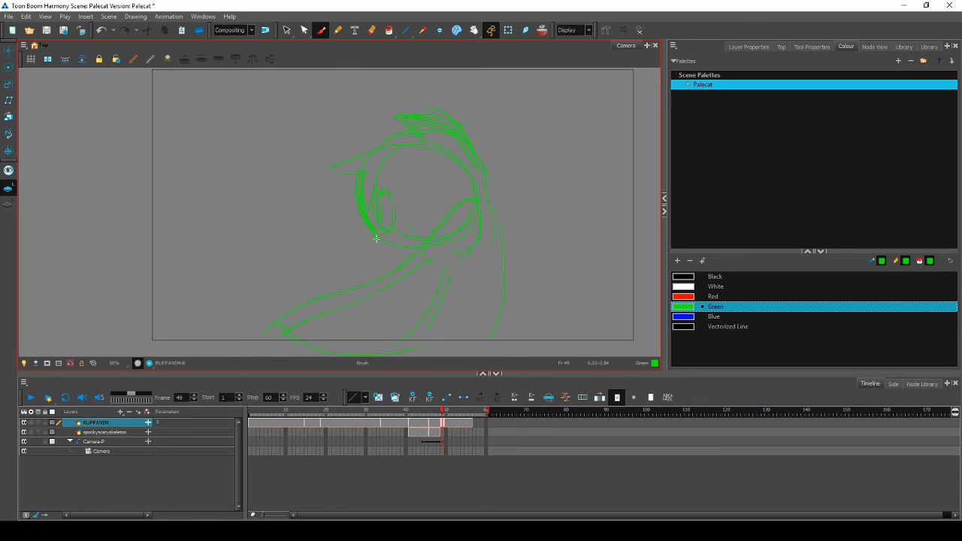
Step: Define the chin, forehead and back of the head with heavier Green strokes on frame 49
key(comma)
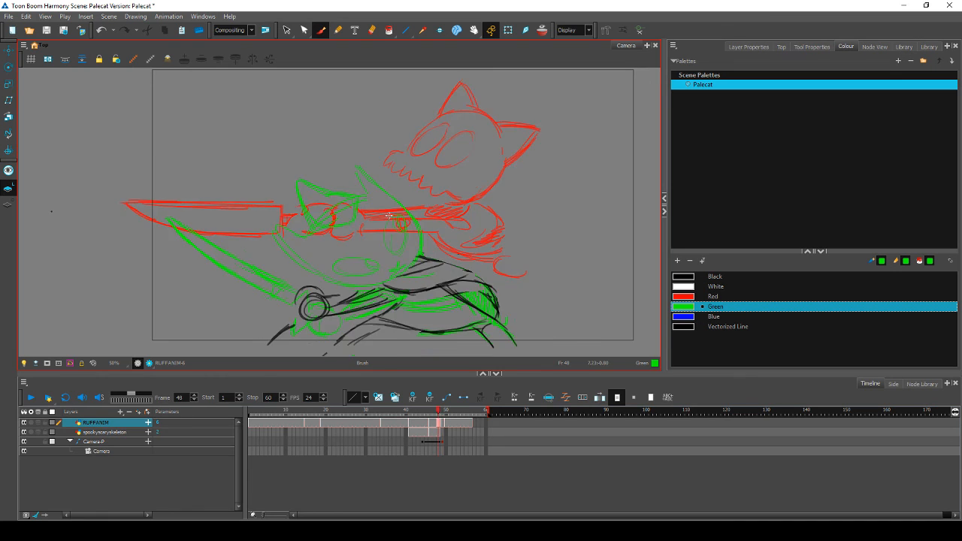
key(period)
key(comma)
key(period)
key(period)
key(comma)
key(comma)
key(period)
key(period)
key(comma)
key(comma)
key(period)
drag(399, 127, 375, 151)
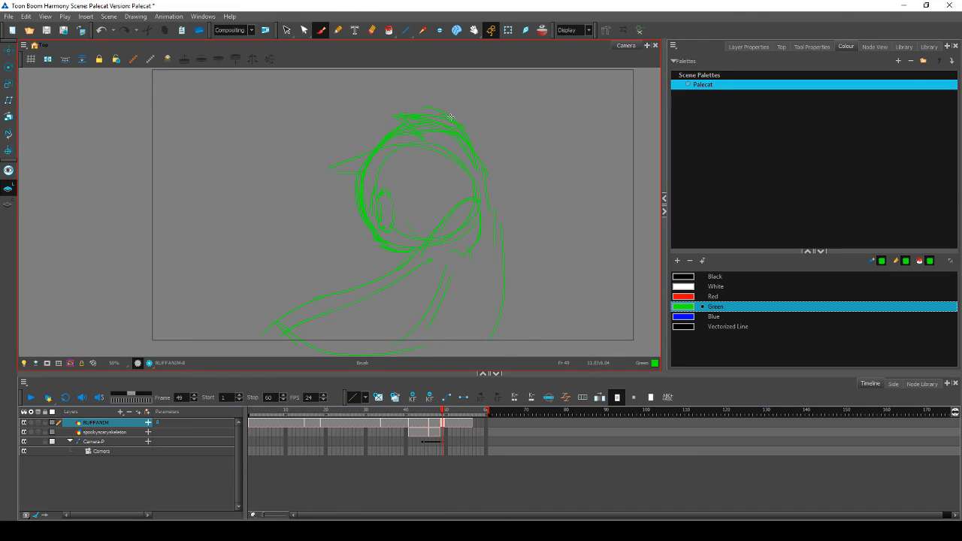
drag(451, 116, 491, 177)
Step: Redraw the front ear as a pointed Green shape on frame 49, checking the motion across frames 48 to 50
key(comma)
key(period)
key(period)
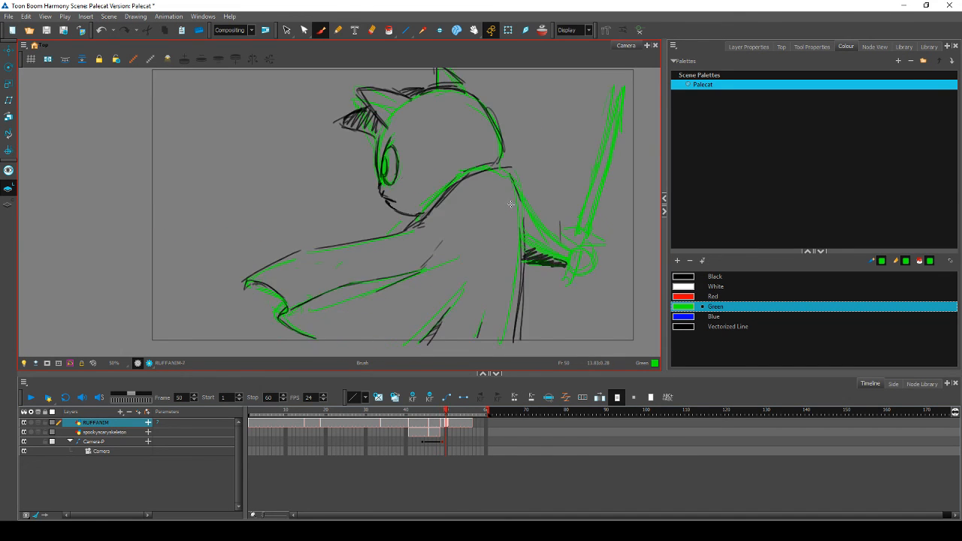
key(comma)
key(comma)
key(period)
key(period)
key(comma)
key(comma)
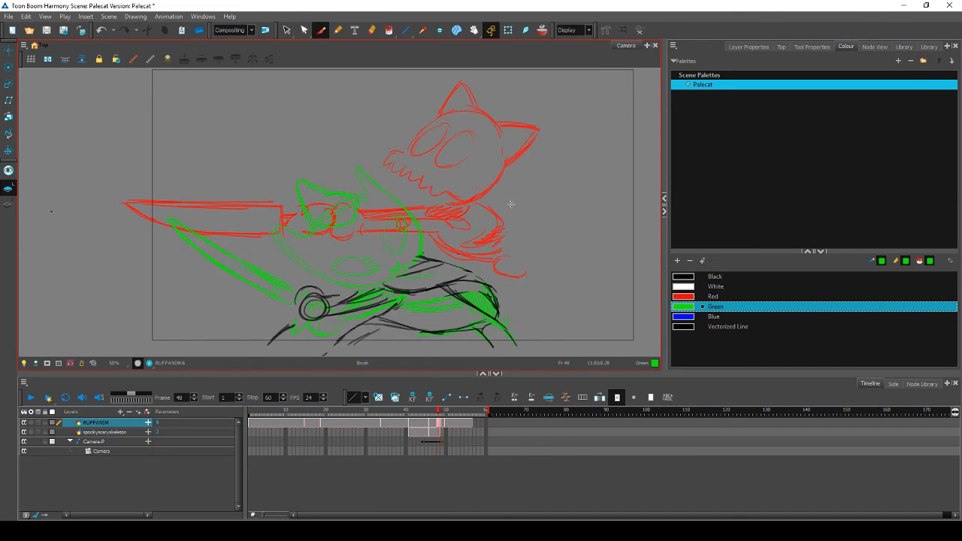
key(period)
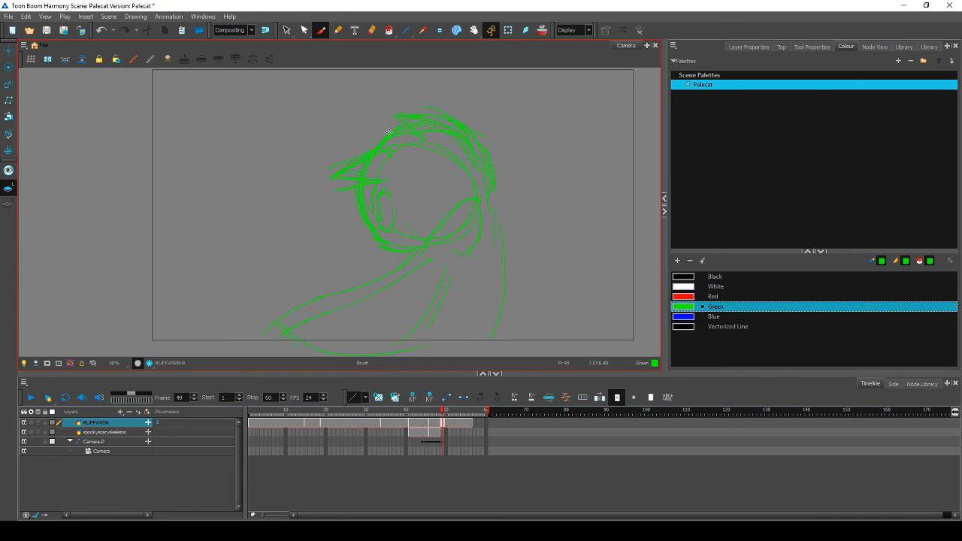
Step: Erase most of the old rear ear strokes on frame 49 and restate the top curve of the head in Green
key(comma)
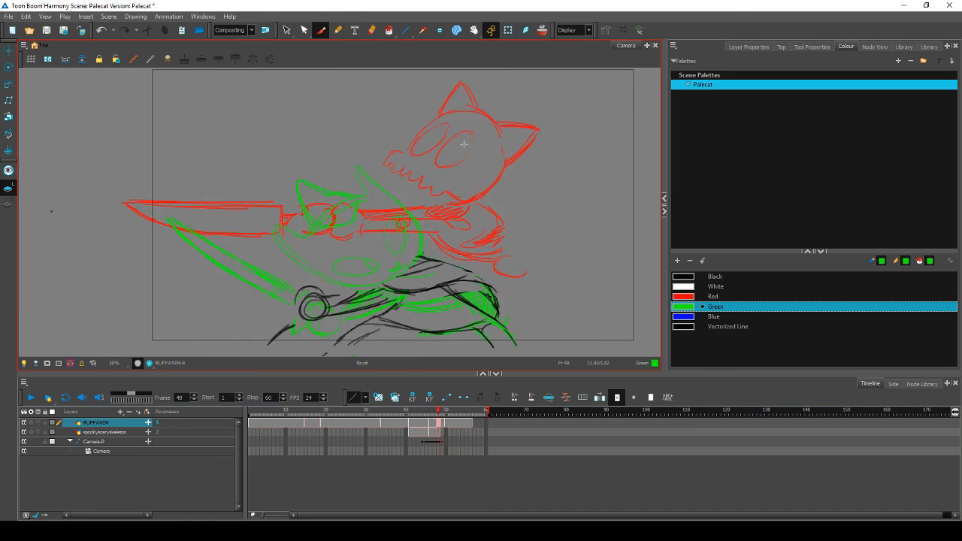
key(period)
key(period)
key(comma)
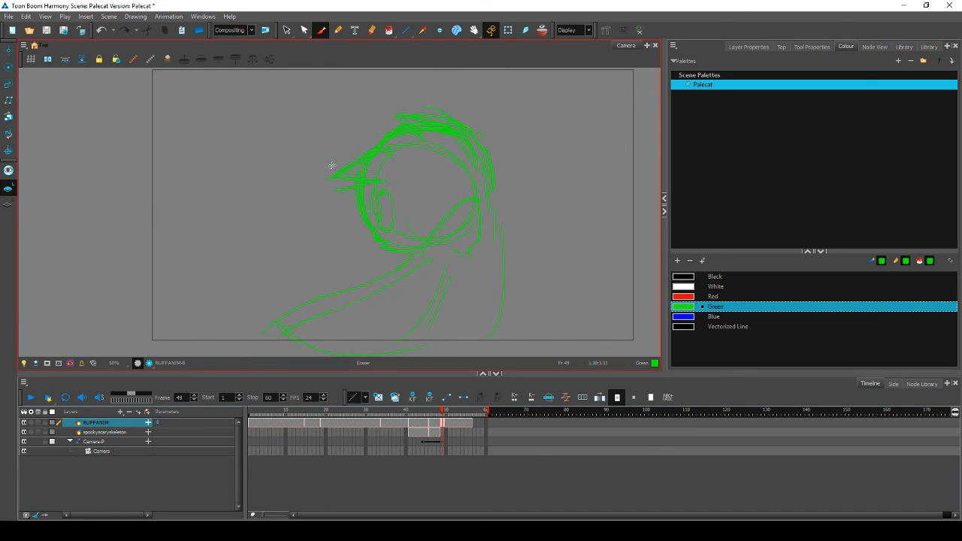
mouse_move(372, 146)
mouse_down()
mouse_move(451, 124)
mouse_move(452, 109)
mouse_move(480, 152)
mouse_up()
Step: Thin out the stray strokes around the top of the head and sketch the ear's sweeping upper edge in Green on frame 49
key(comma)
key(period)
key(period)
key(comma)
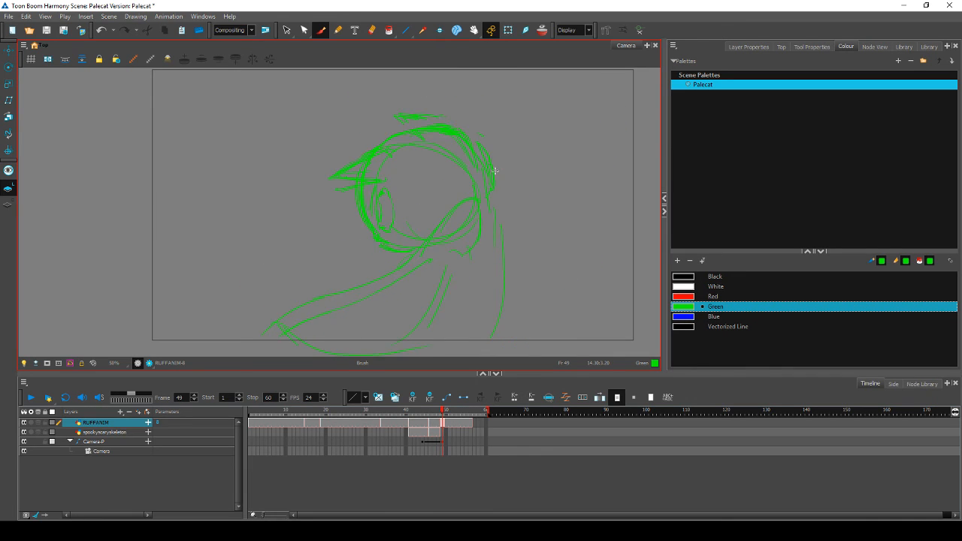
key(comma)
key(period)
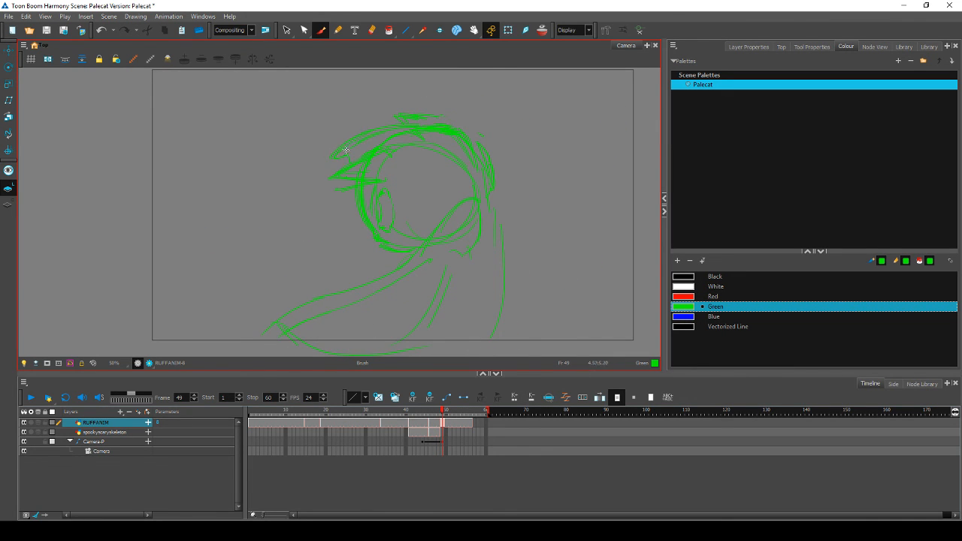
key(period)
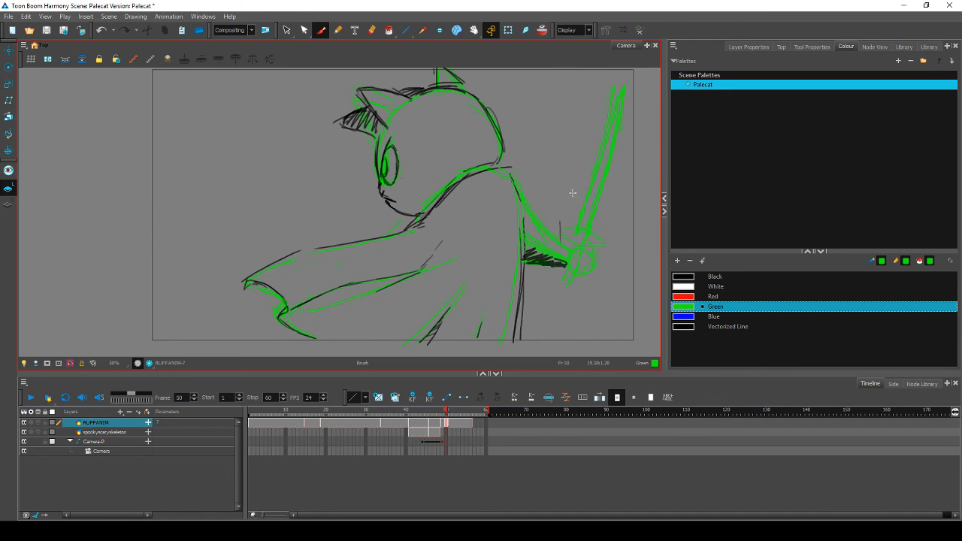
Step: Save the scene, sketch a raised ear edge in Green and erase the black hatched lower ear on frame 50
key(ctrl+s)
drag(525, 222, 506, 257)
key(comma)
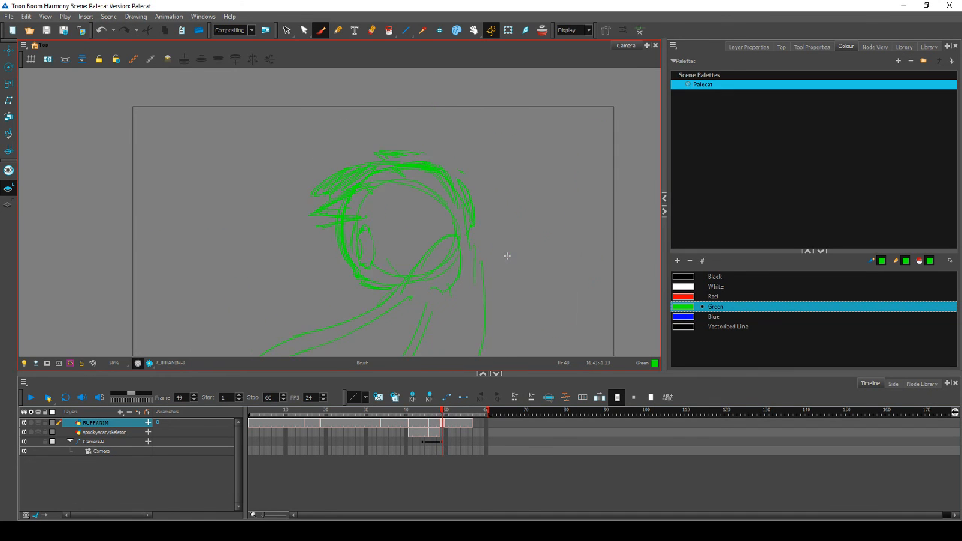
key(period)
mouse_move(413, 120)
mouse_down()
mouse_move(340, 110)
mouse_move(352, 117)
mouse_move(371, 180)
mouse_up()
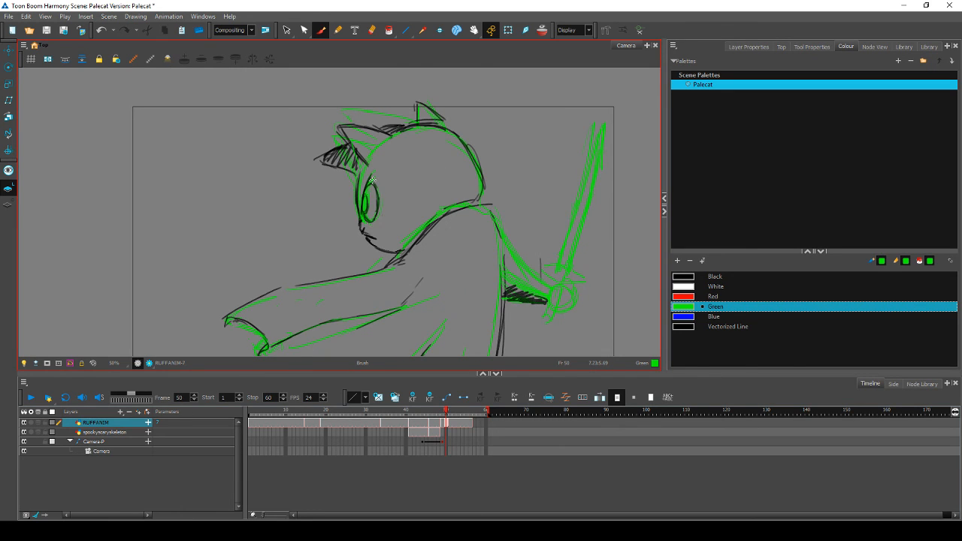
mouse_move(323, 154)
mouse_down()
mouse_move(323, 170)
mouse_move(334, 142)
mouse_move(345, 173)
mouse_move(348, 150)
mouse_move(355, 174)
mouse_up()
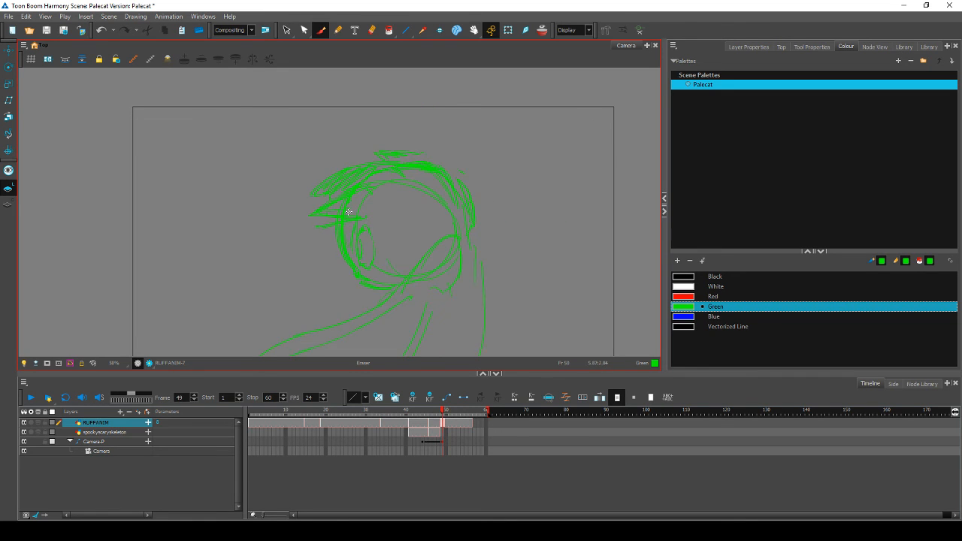
key(alt+b)
Step: Compare the ear across frames 48 to 50 and fill the raised ear edge on frame 50 with Green hatching
key(comma)
key(comma)
key(period)
key(period)
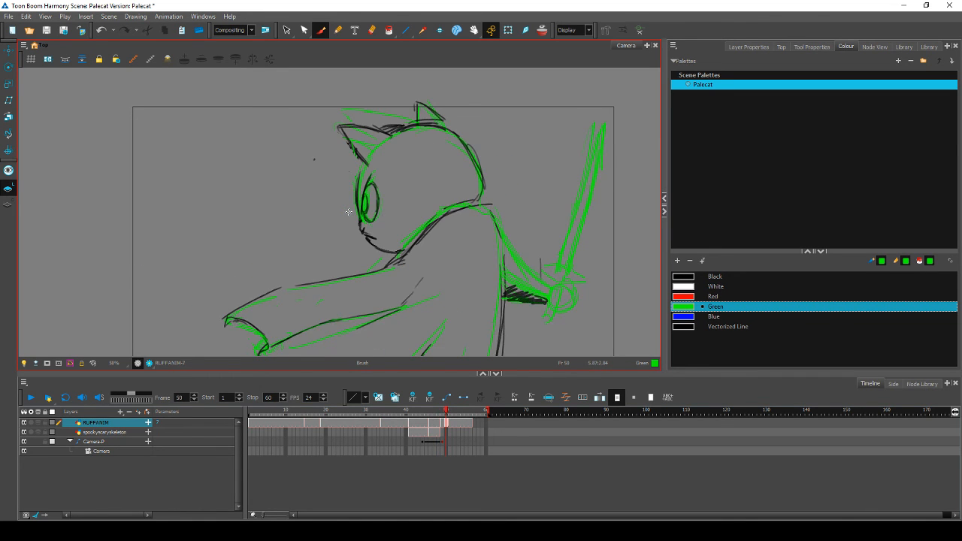
key(comma)
key(comma)
key(period)
key(period)
drag(362, 113, 408, 125)
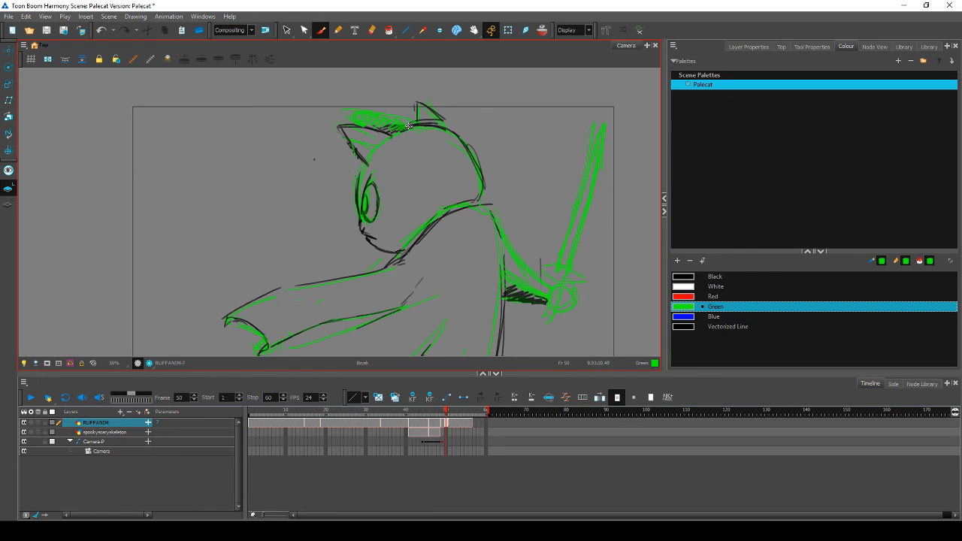
Step: Flip repeatedly between frames 48, 49 and 50 to examine the motion of the head, ears and sword arm
key(comma)
key(period)
key(comma)
key(comma)
key(period)
key(period)
key(comma)
key(comma)
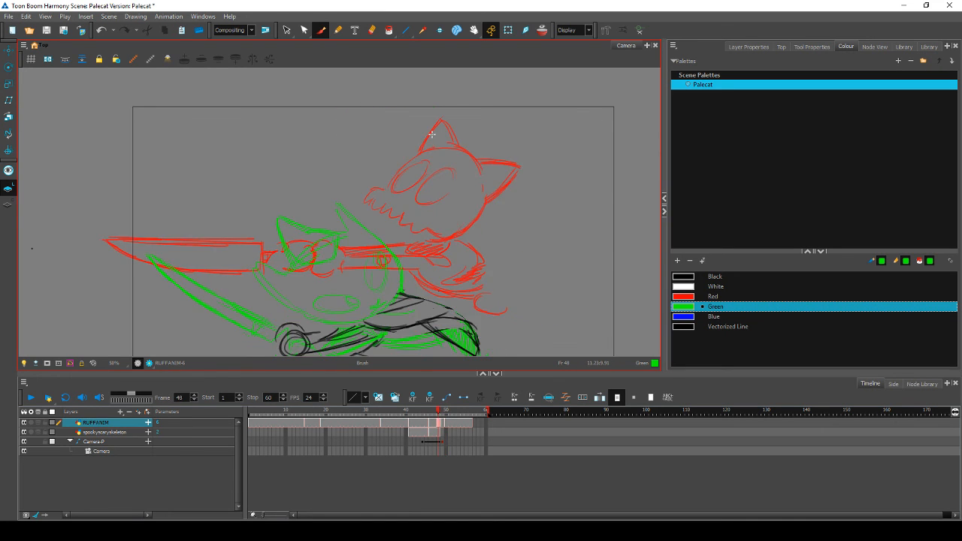
key(period)
key(period)
drag(509, 276, 480, 234)
key(comma)
key(comma)
key(period)
key(period)
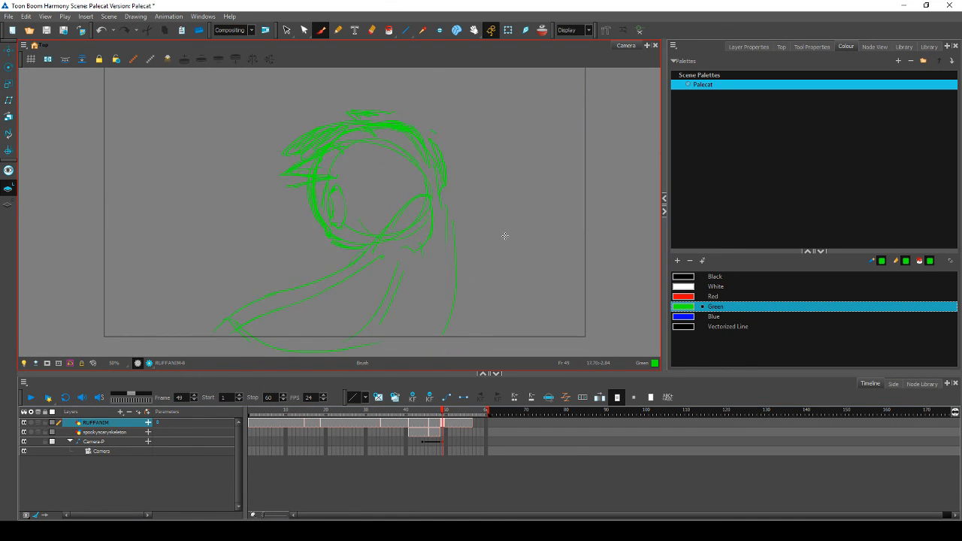
key(comma)
key(comma)
key(period)
key(comma)
key(period)
key(period)
key(comma)
key(comma)
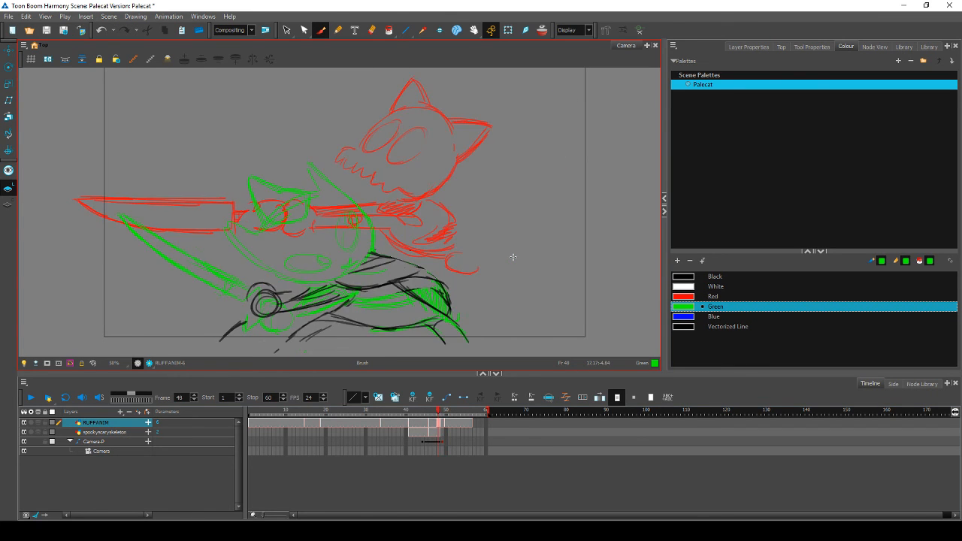
Step: Sketch the sword arm behind the cloak and a curved blade line in Green on frame 49, checking against the neighbouring frames
key(period)
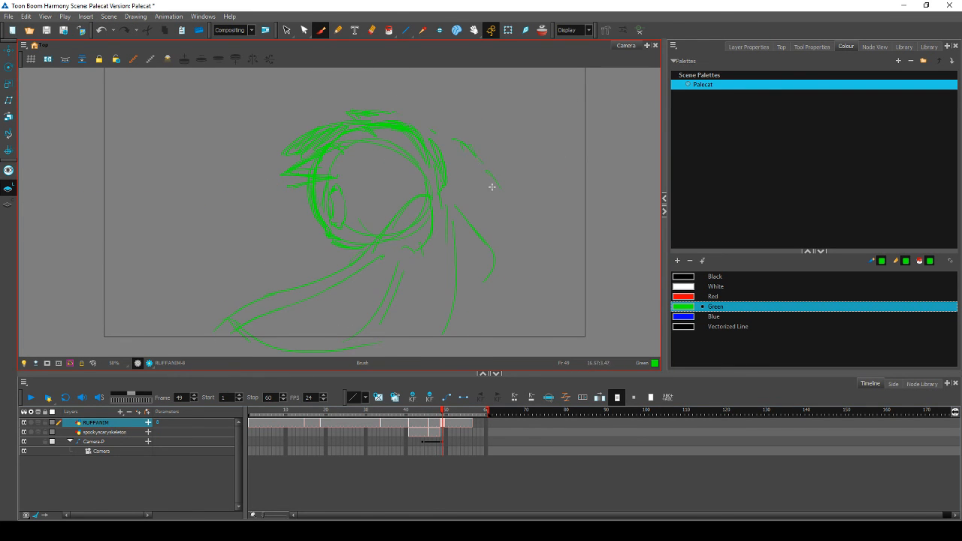
drag(492, 186, 507, 229)
drag(455, 139, 518, 228)
drag(449, 118, 510, 205)
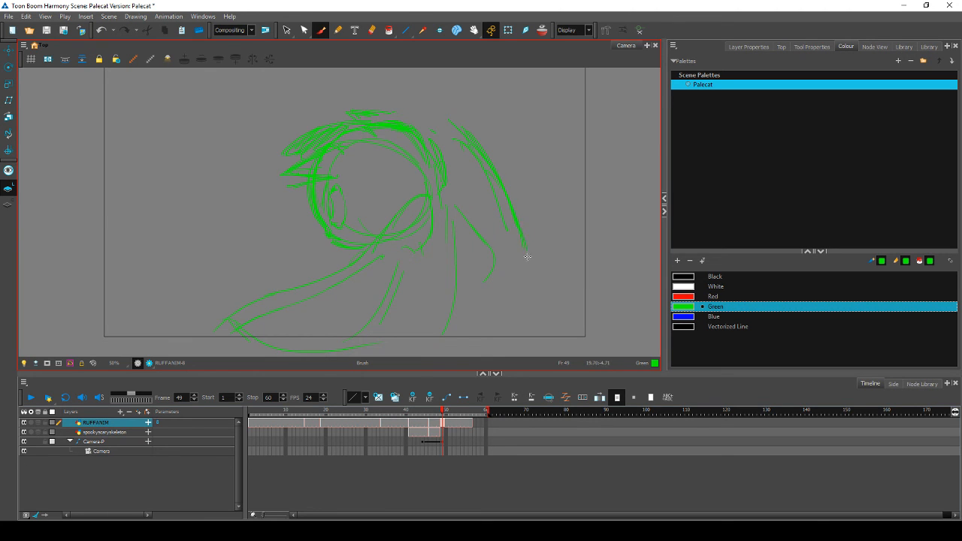
key(comma)
key(period)
key(period)
key(comma)
key(comma)
key(period)
key(period)
key(comma)
key(comma)
key(period)
Step: Sketch a straight diagonal blade line across the curved one in Green on frame 49, comparing it with frames 48 and 50
drag(479, 175, 553, 248)
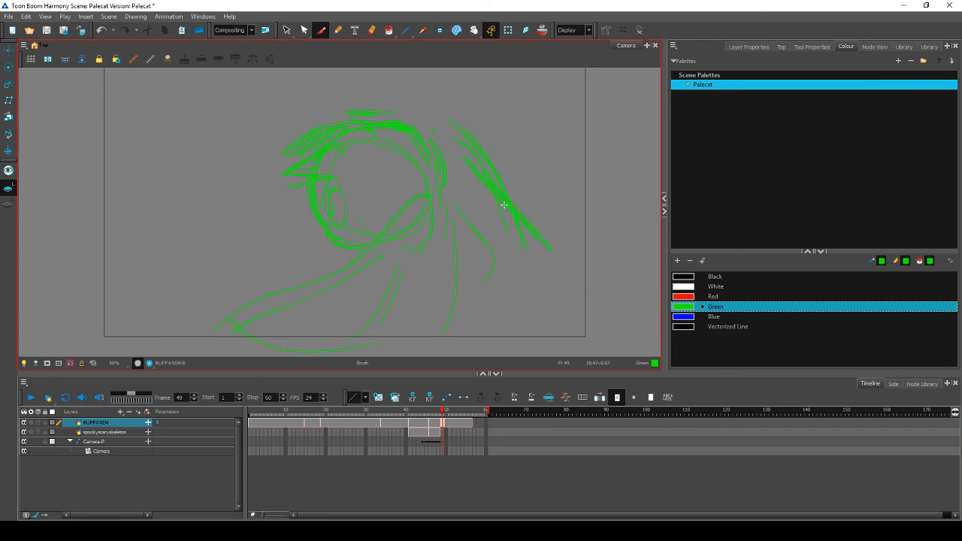
key(comma)
key(period)
key(period)
key(comma)
key(comma)
key(period)
key(period)
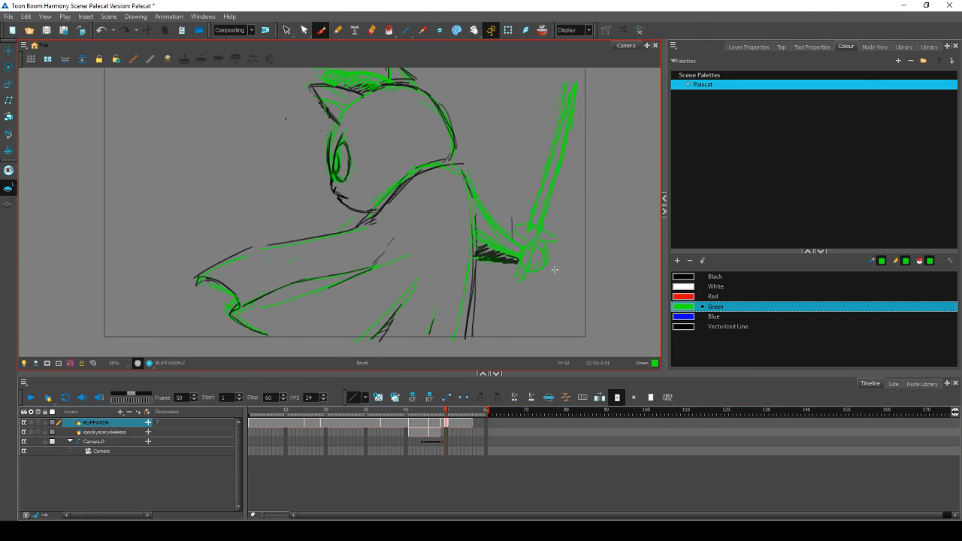
key(comma)
key(period)
key(comma)
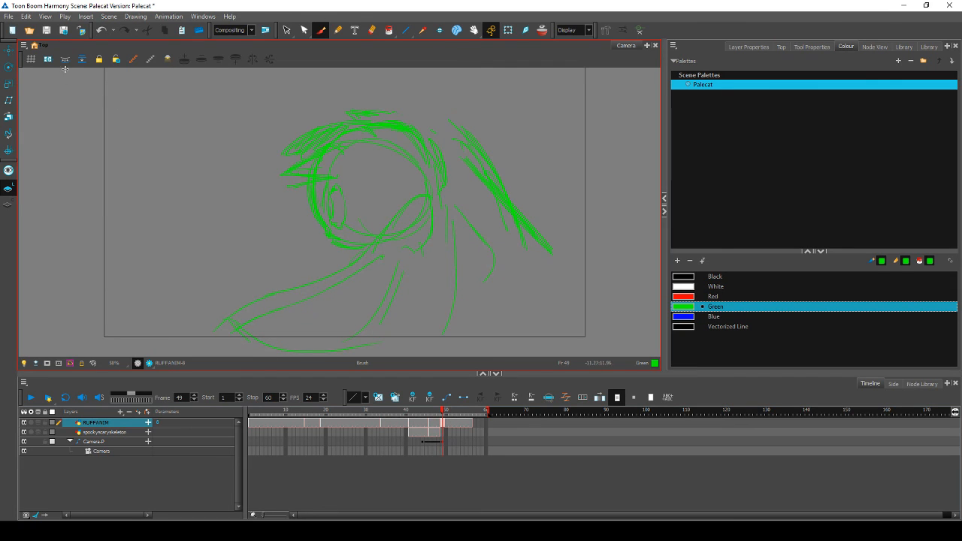
Step: Select the curved blade strokes on frame 49 and delete them
click(287, 30)
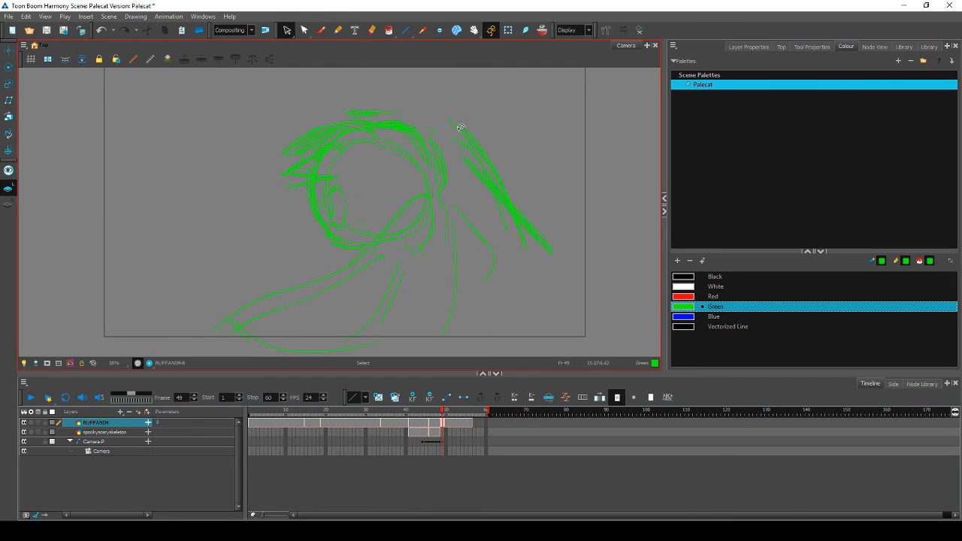
drag(461, 127, 510, 158)
key(Delete)
Step: Move the straight blade line higher and farther from the head on frame 49, comparing it with frames 48 and 50
click(516, 208)
mouse_move(503, 160)
mouse_down()
mouse_move(510, 187)
mouse_move(484, 197)
mouse_move(518, 172)
mouse_move(502, 201)
mouse_up()
drag(515, 213, 525, 182)
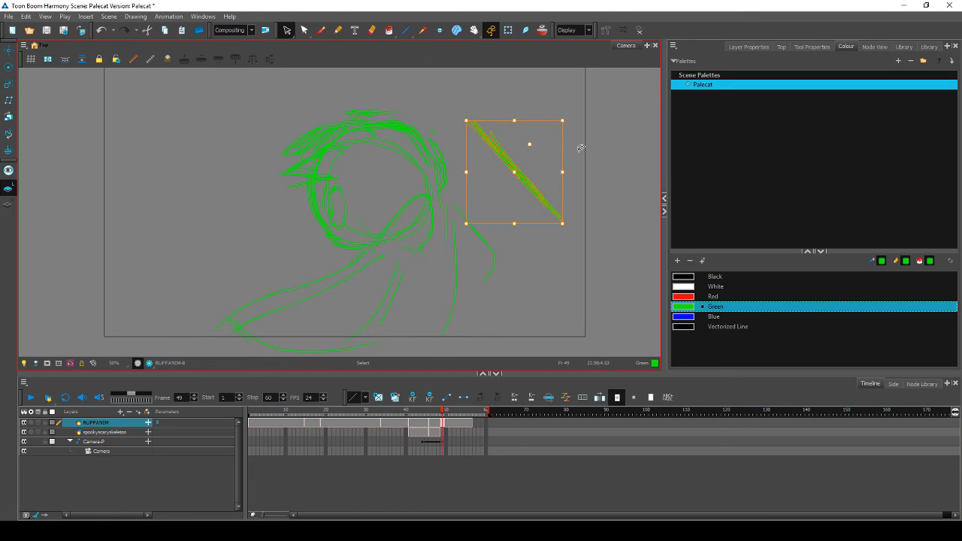
click(586, 150)
key(comma)
key(period)
key(period)
key(comma)
key(comma)
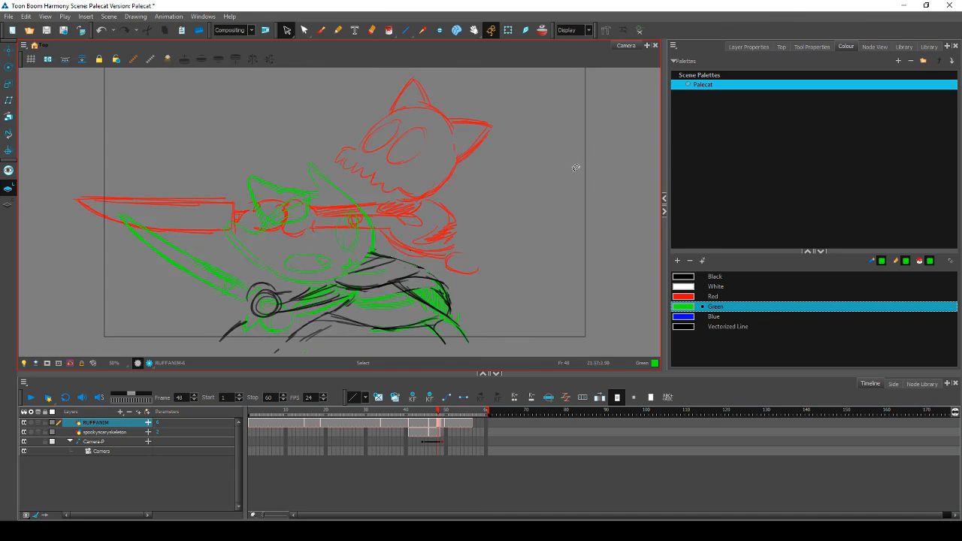
key(period)
Step: Tilt the straight blade line to a steeper angle and reposition it on frame 49, checking the swing across adjacent frames
drag(533, 154, 560, 269)
key(comma)
key(period)
key(period)
key(comma)
key(comma)
key(period)
drag(528, 138, 530, 217)
key(period)
key(comma)
key(period)
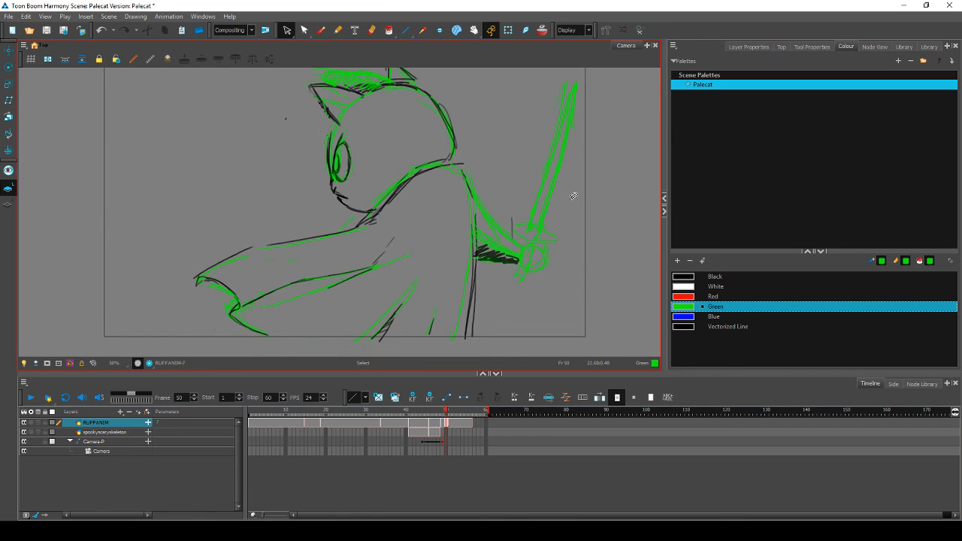
key(comma)
key(comma)
key(period)
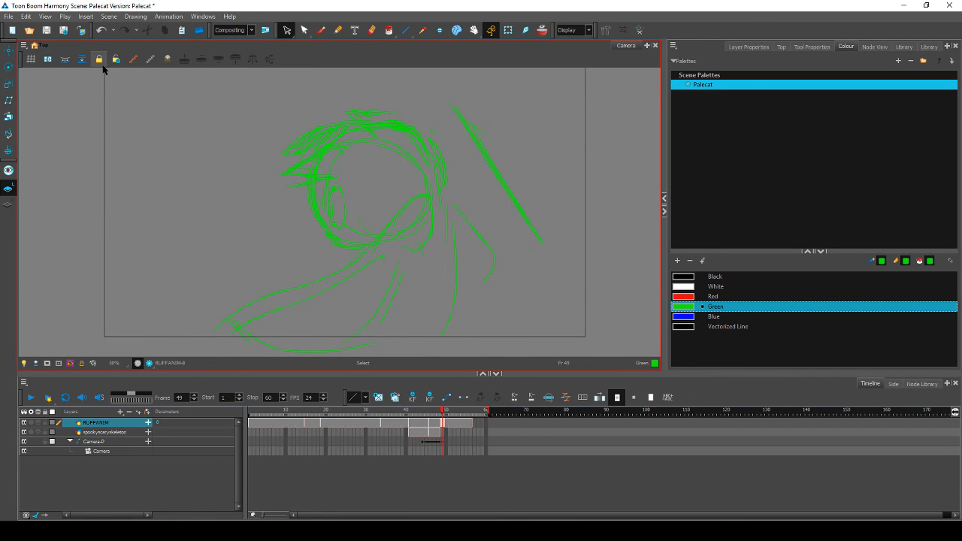
Step: Brush the blade's curved outer edge in Green on frame 49 so it meets the straight edge at both ends
click(321, 30)
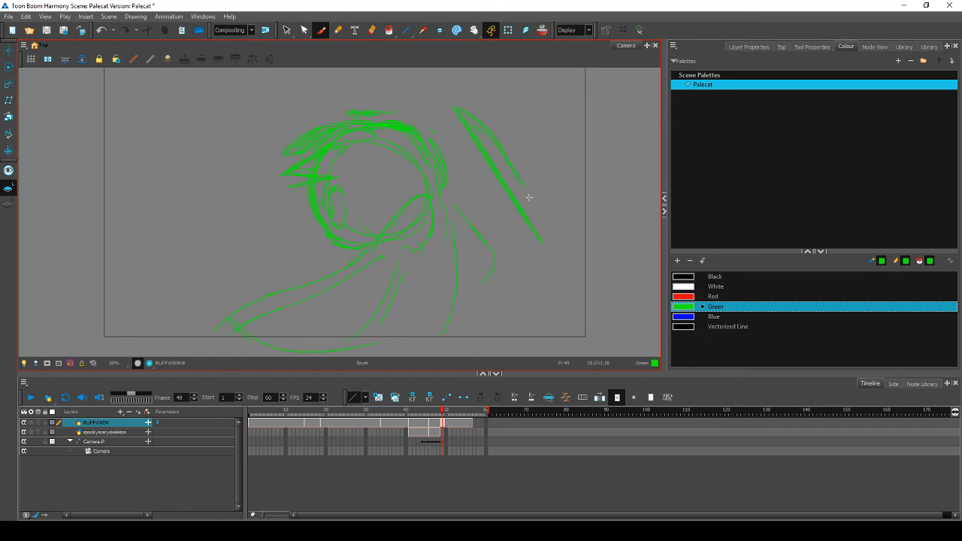
key(period)
key(comma)
key(comma)
key(comma)
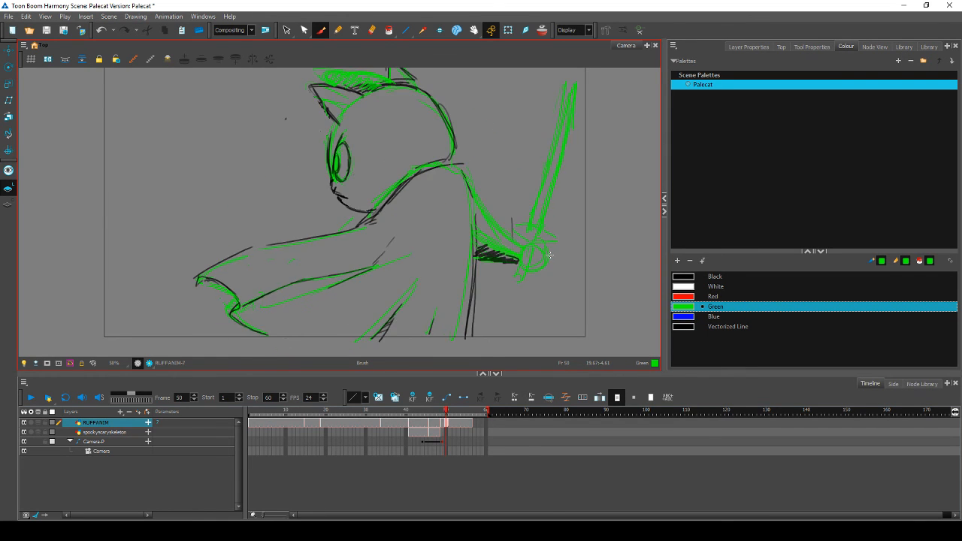
key(period)
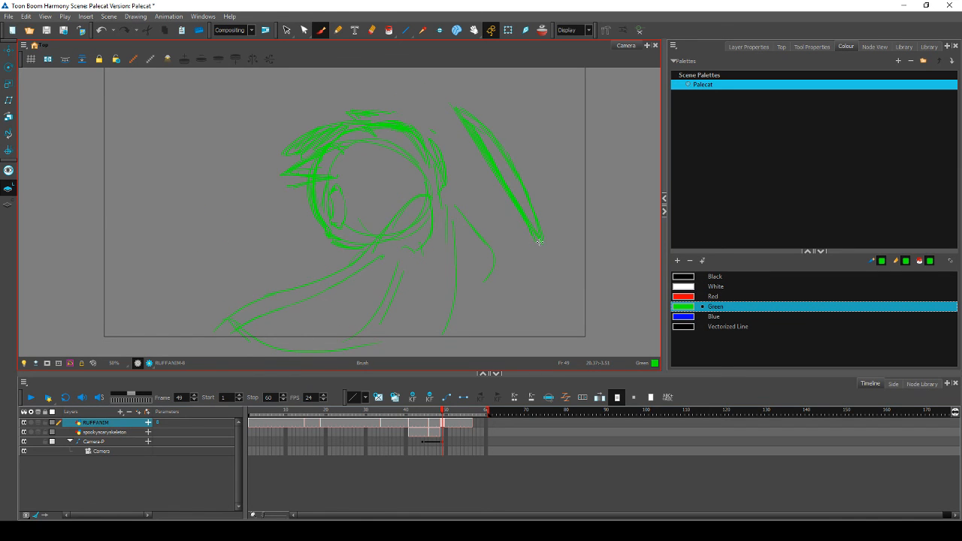
key(comma)
key(comma)
key(period)
key(period)
key(comma)
key(comma)
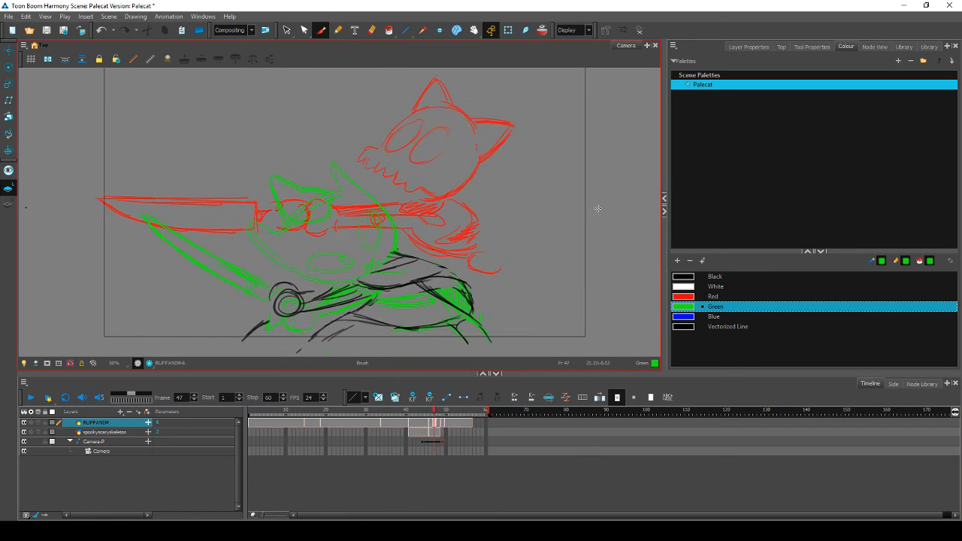
Step: Draw the sword's crossguard in Green across the base of the blade on frame 49
key(period)
key(period)
key(period)
key(comma)
key(comma)
key(period)
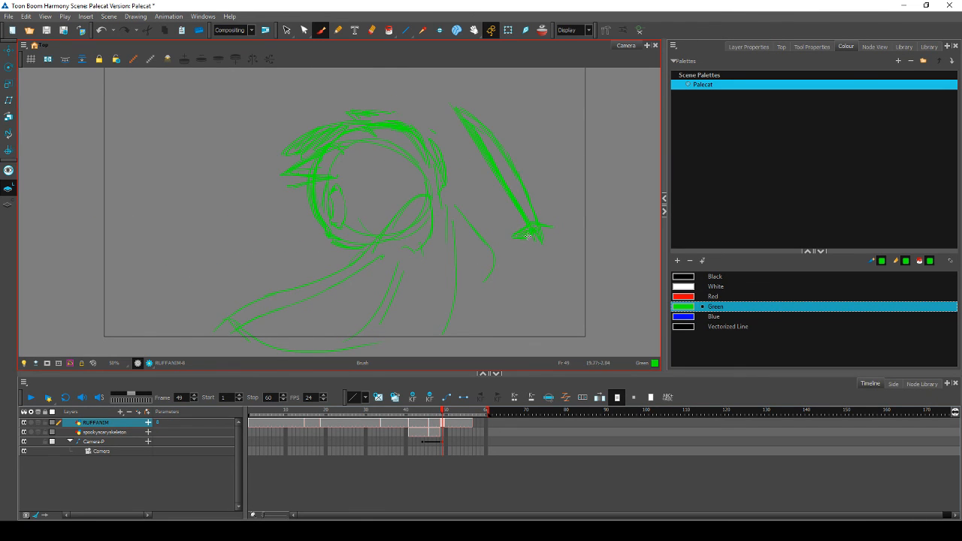
Step: Flip between frames 48, 49 and 50 to examine the swing of the sword with its crossguard
key(comma)
key(period)
key(period)
key(comma)
key(comma)
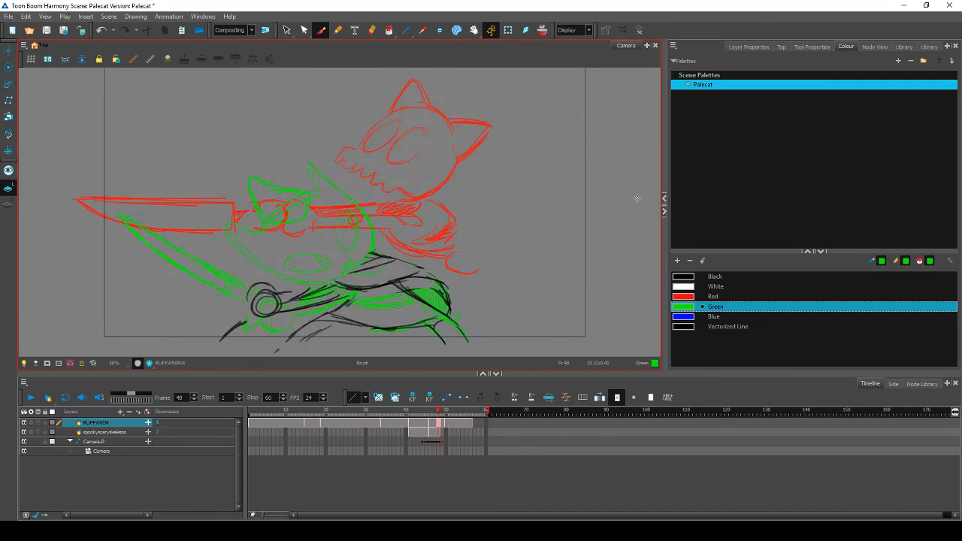
key(period)
key(period)
key(comma)
key(period)
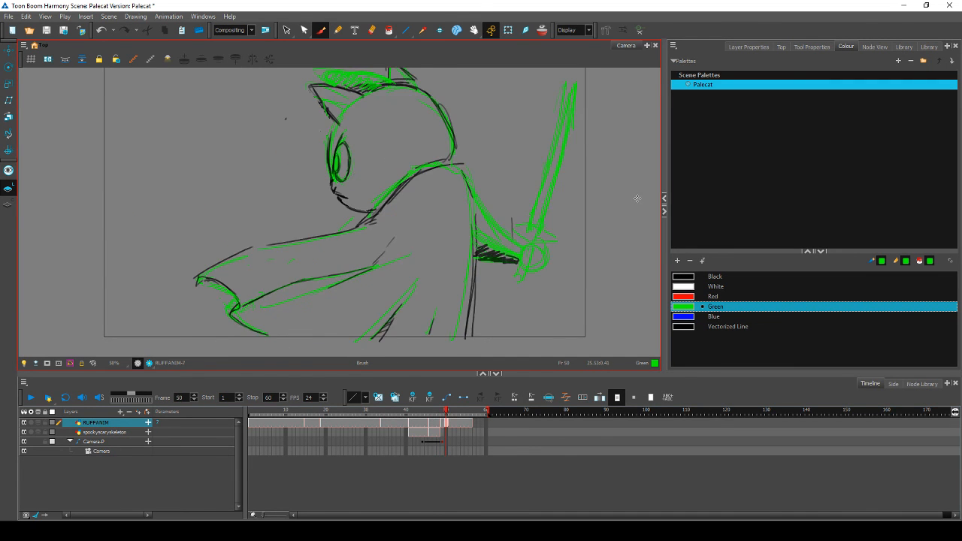
key(comma)
key(comma)
key(period)
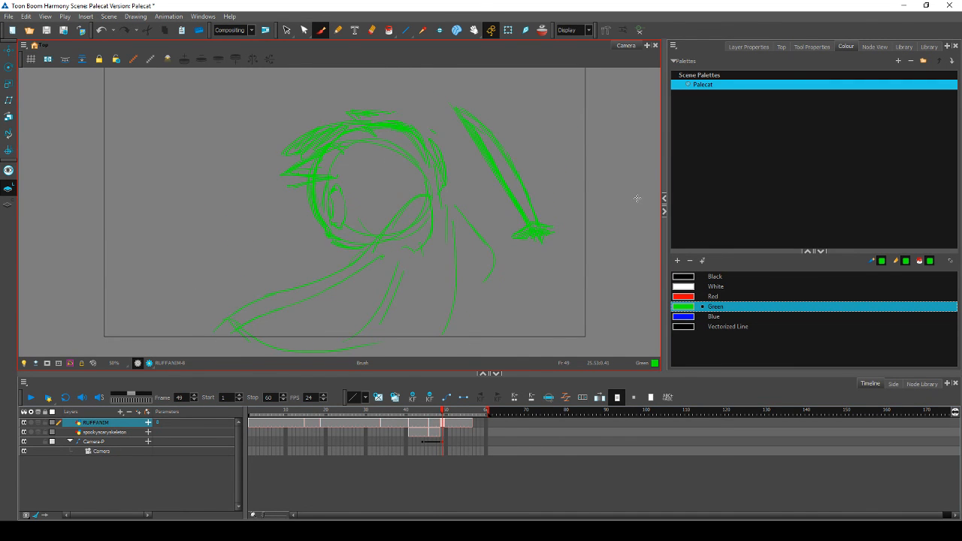
Step: Select the sword blade on frame 49 and shift it upward so its base sits on the crossguard
click(287, 30)
click(504, 174)
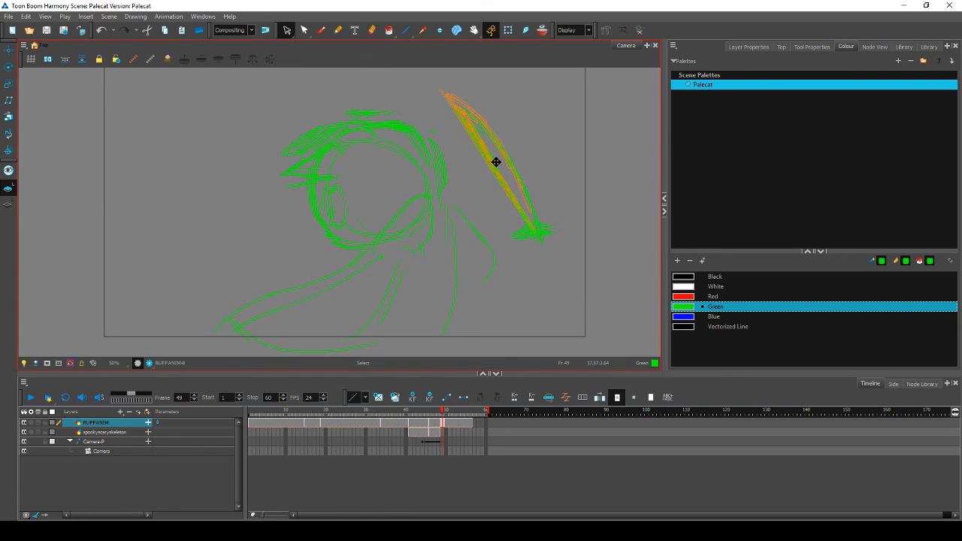
key(comma)
key(period)
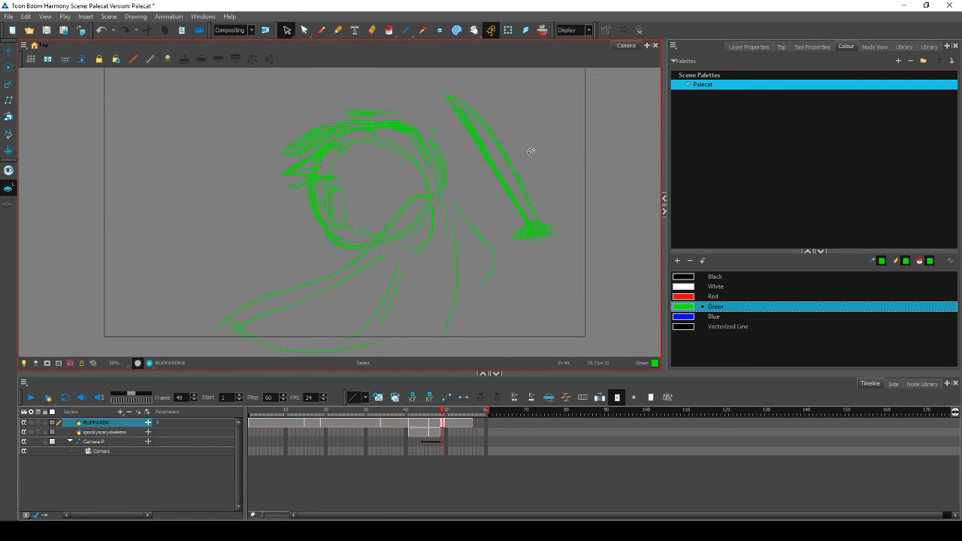
Step: Tilt the blade slightly toward the head on frame 49 and check the arc against frames 48 and 50
mouse_move(533, 149)
mouse_down()
mouse_move(496, 95)
mouse_move(493, 154)
mouse_move(527, 214)
mouse_up()
drag(544, 84, 535, 82)
drag(490, 139, 491, 134)
key(comma)
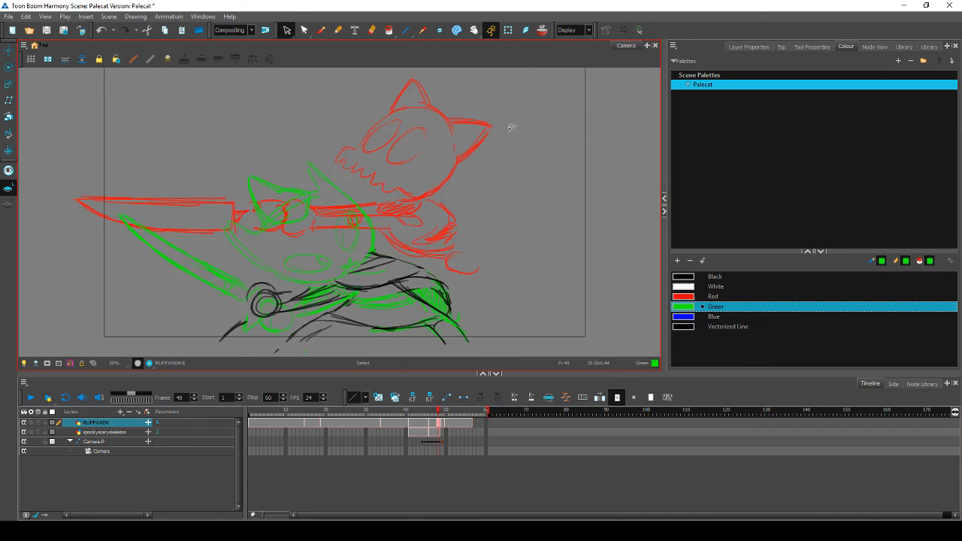
key(period)
key(period)
key(comma)
key(comma)
key(period)
key(period)
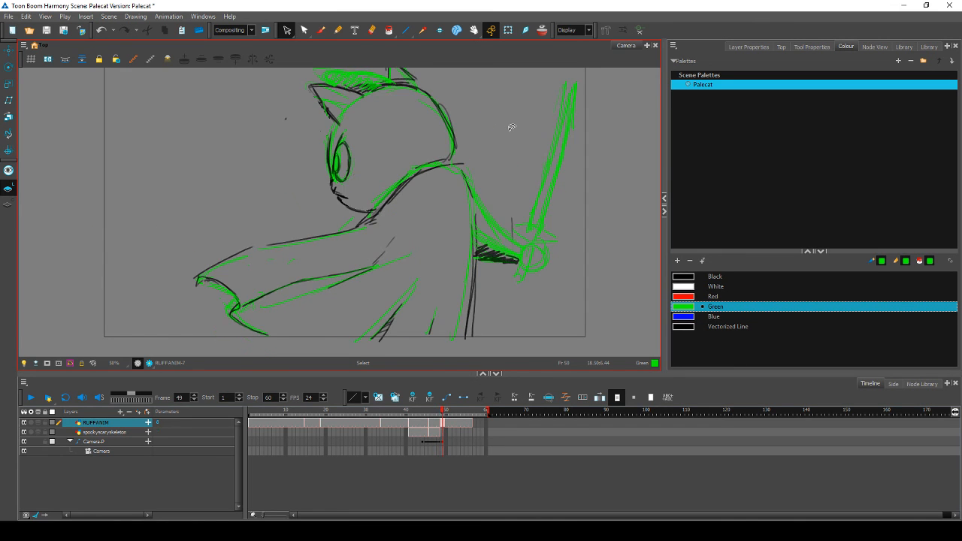
Step: Reselect the blade on frame 49, fine-tune its placement above the crossguard and review it against the adjacent frames
key(comma)
key(comma)
key(period)
click(460, 132)
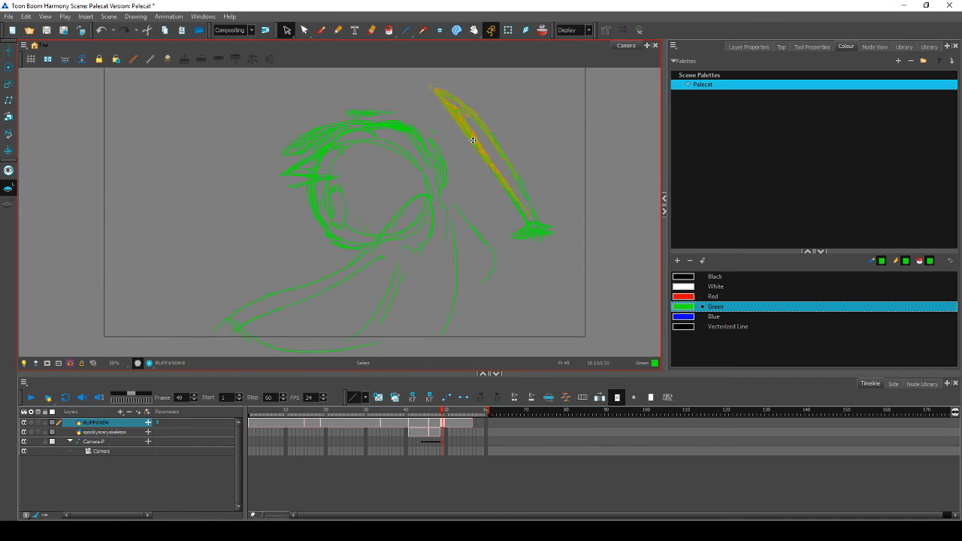
drag(531, 112, 530, 122)
click(551, 113)
key(period)
key(comma)
key(comma)
key(comma)
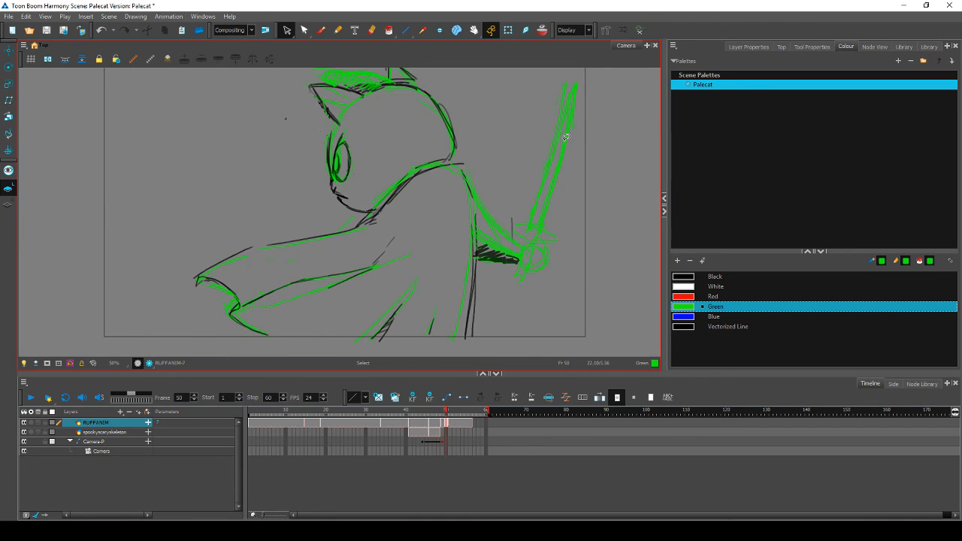
Step: Lasso the sword blade and crossguard on frame 49, nudge them slightly toward the cat and compare with frames 48 and 50
key(period)
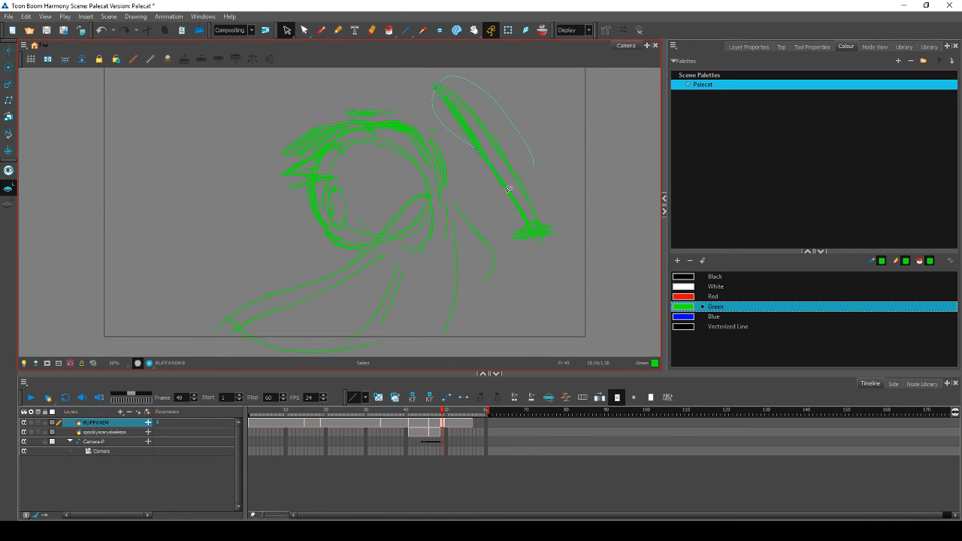
mouse_move(510, 189)
mouse_down()
mouse_move(528, 196)
mouse_move(520, 182)
mouse_move(541, 148)
mouse_move(502, 179)
mouse_move(509, 230)
mouse_move(551, 248)
mouse_up()
key(comma)
key(period)
key(comma)
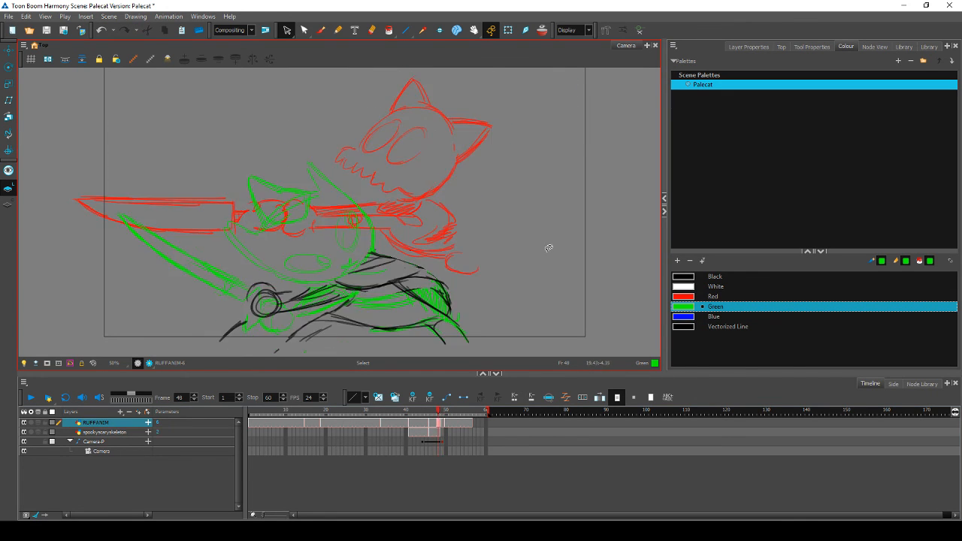
key(period)
key(period)
key(comma)
key(comma)
key(period)
key(period)
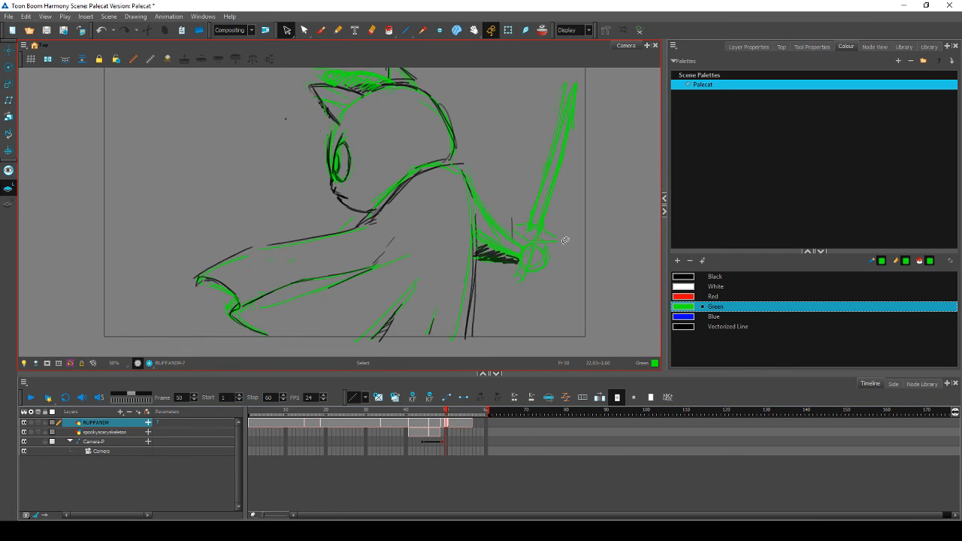
Step: Flip through frames 47 to 50 to examine the arc of the repositioned sword
key(comma)
key(comma)
key(comma)
key(period)
key(period)
key(period)
key(comma)
key(comma)
key(comma)
key(period)
key(period)
key(period)
key(period)
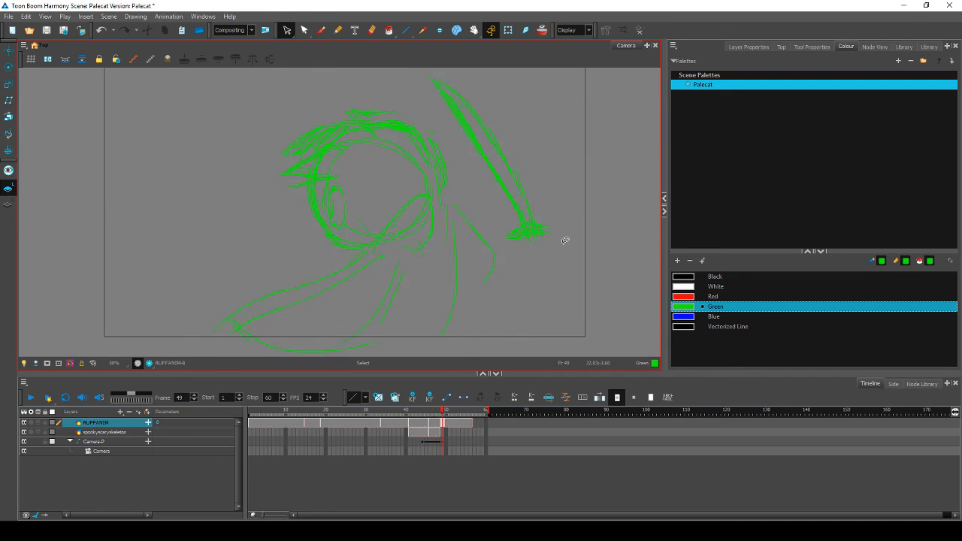
key(comma)
key(comma)
key(comma)
key(period)
key(period)
Step: Sketch the sword's handle in green with the Brush, extending straight down from the crossguard on frame 49
click(322, 32)
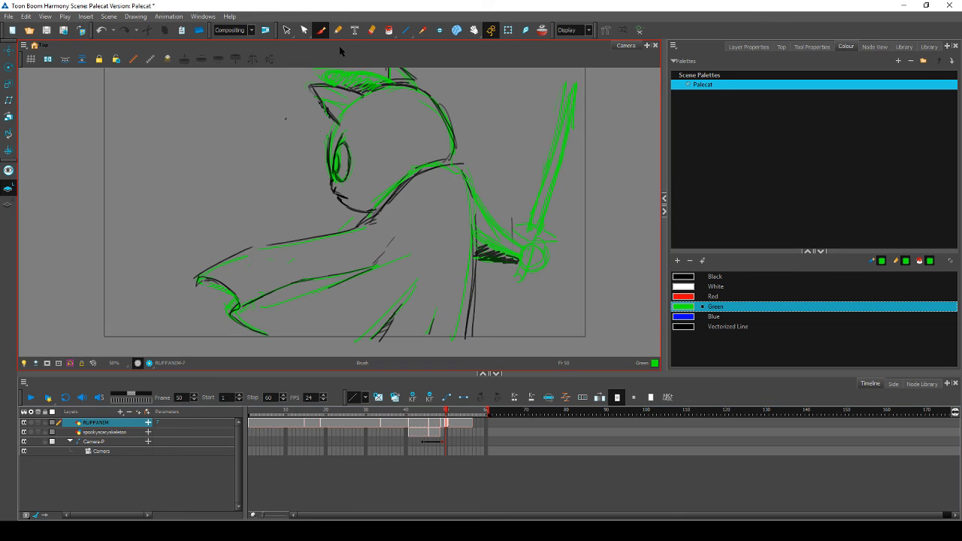
key(comma)
key(comma)
key(period)
key(period)
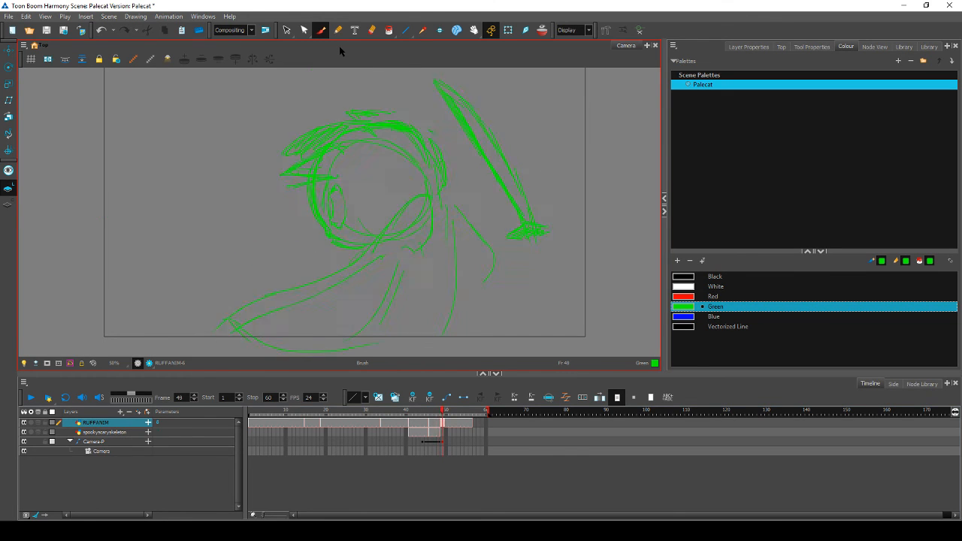
key(comma)
drag(530, 244, 530, 262)
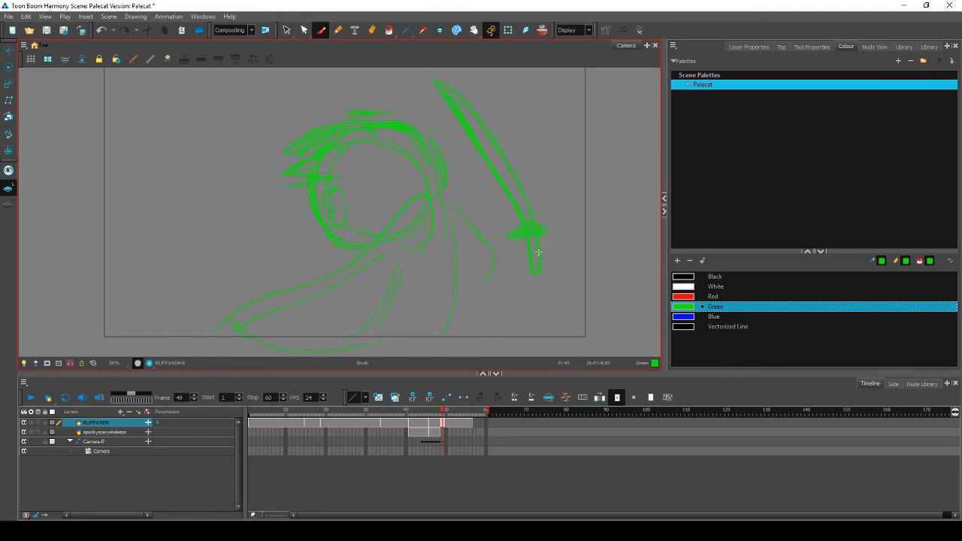
Step: Flip between frames 48, 49 and 50 to examine how the sword handle and arm position carry through the swing
key(comma)
key(period)
key(comma)
key(comma)
key(period)
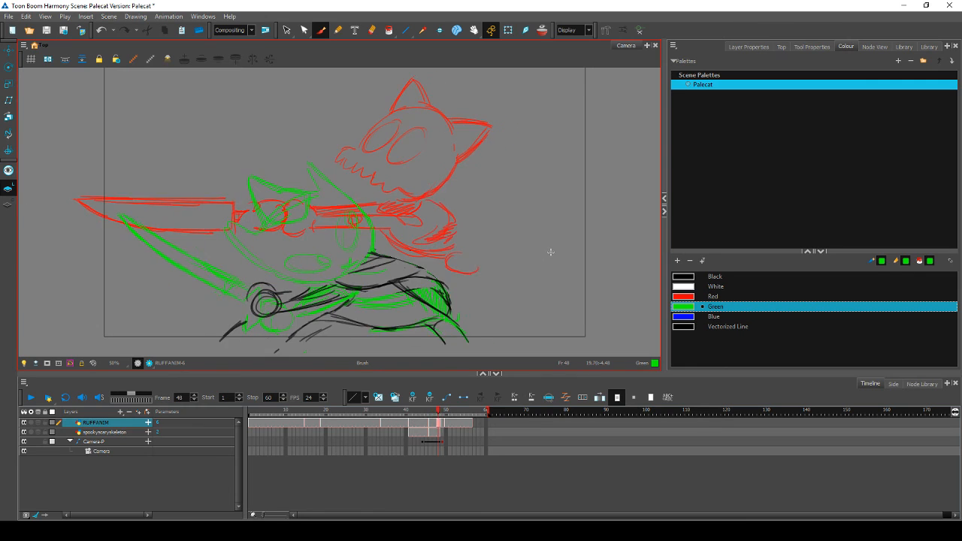
key(period)
key(period)
key(comma)
key(comma)
key(period)
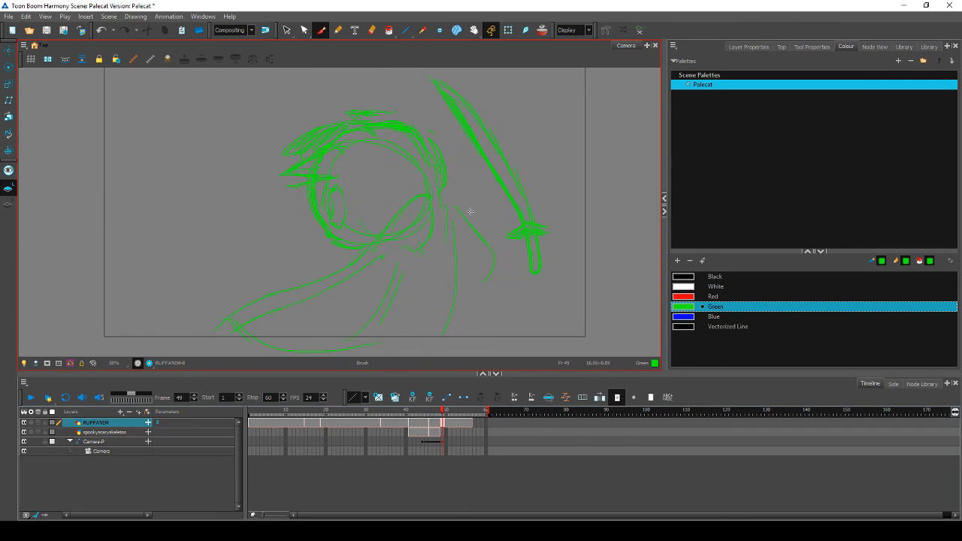
key(comma)
key(period)
key(comma)
key(period)
key(period)
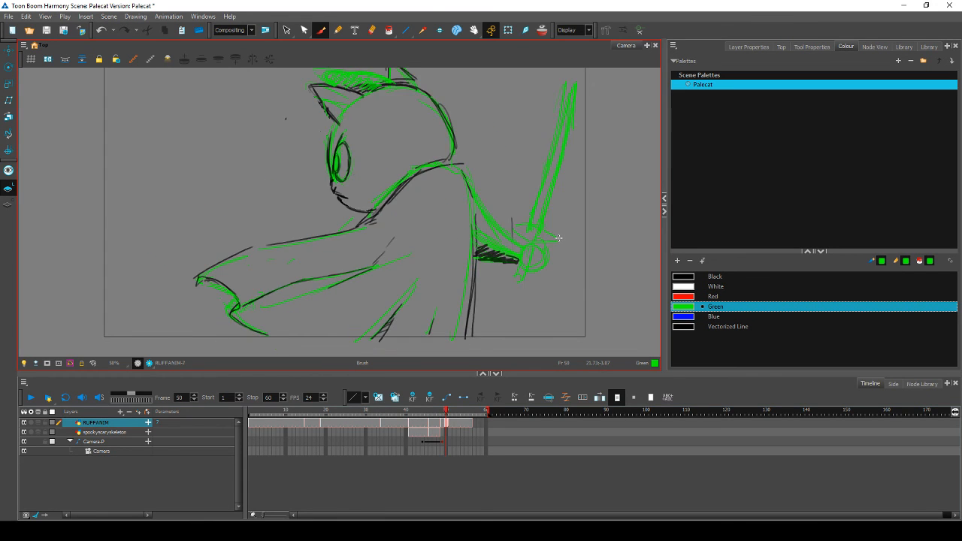
Step: Sketch the green sword arm from the shoulder to a hand around the handle on frame 49, with hatching beneath the forearm
key(comma)
key(comma)
key(period)
key(period)
key(comma)
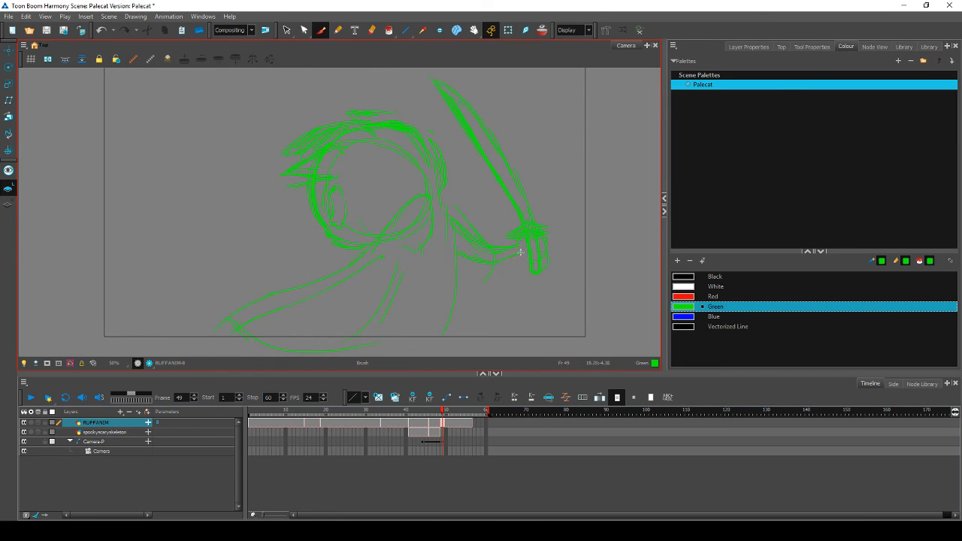
key(period)
key(period)
key(comma)
drag(461, 260, 476, 265)
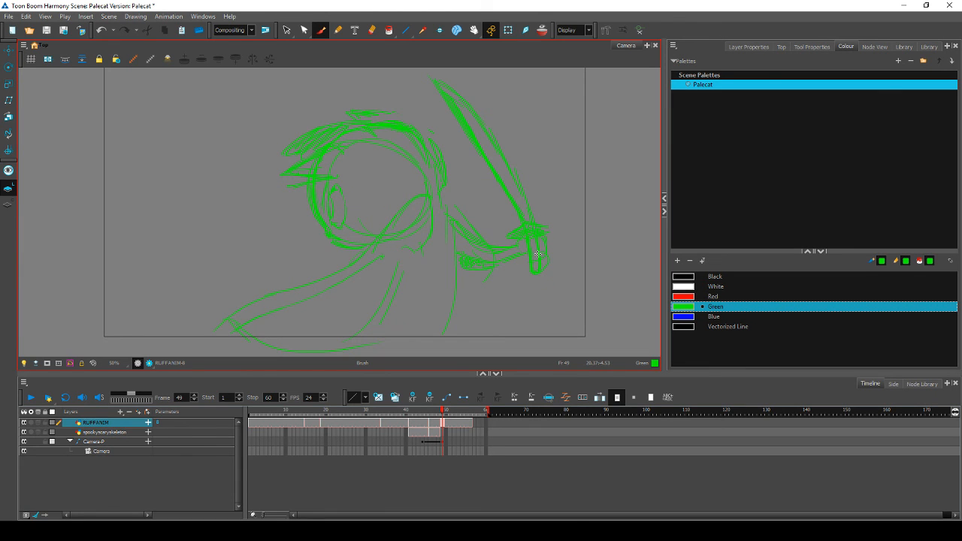
Step: Switch the drawing colour to Black and save the scene
click(708, 277)
key(ctrl+s)
key(comma)
key(period)
key(period)
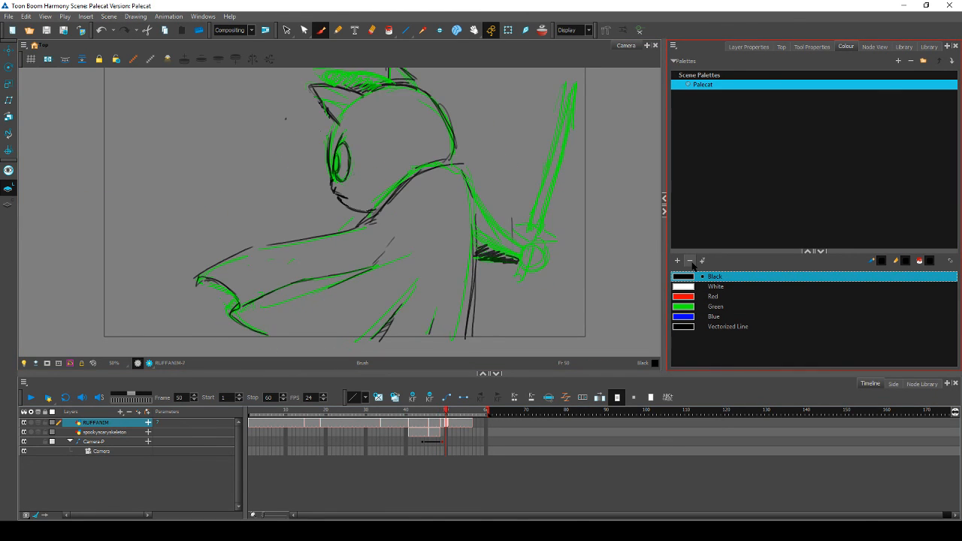
Step: Outline the upper and lower edges of the sword arm in black on frame 49 and hatch the area beneath it
key(comma)
key(comma)
key(period)
key(comma)
key(period)
key(period)
key(comma)
key(period)
key(comma)
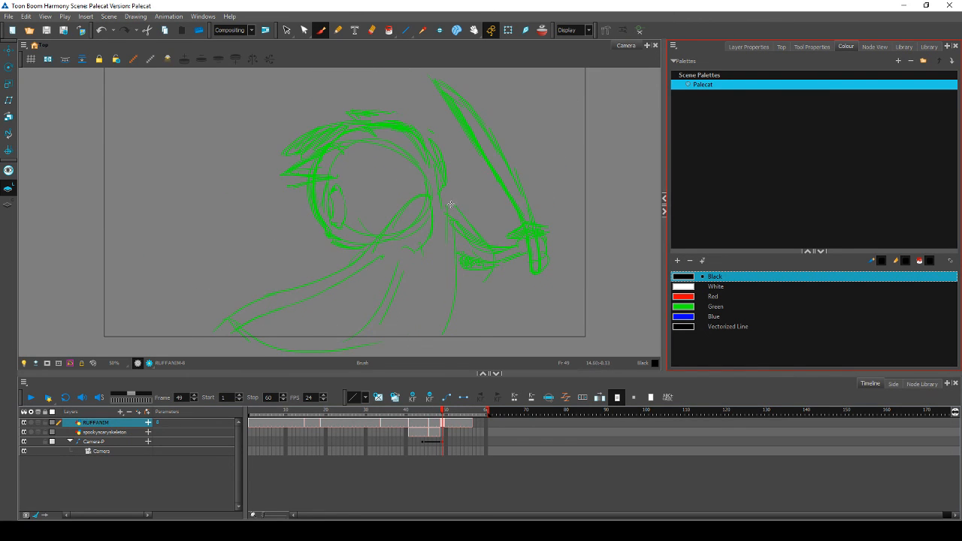
drag(451, 212, 502, 243)
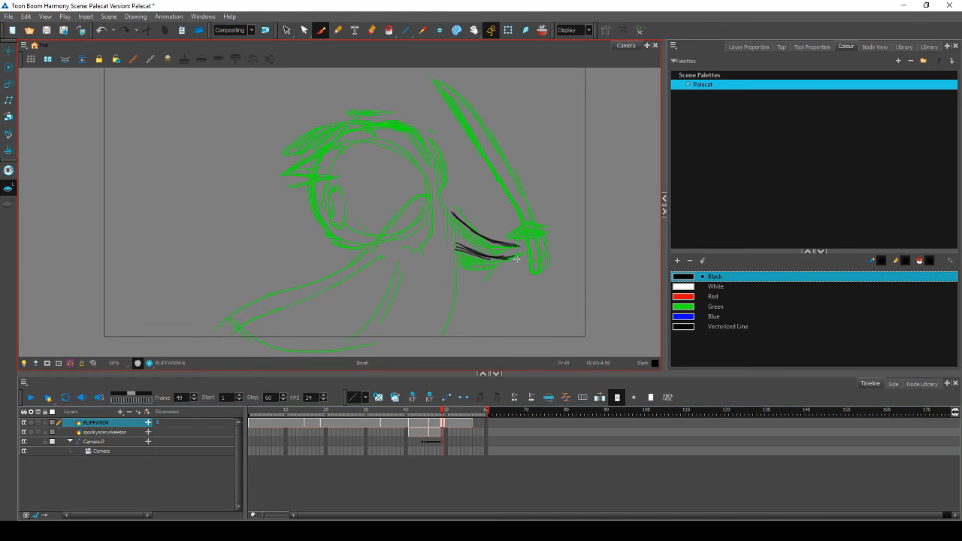
mouse_move(457, 248)
mouse_down()
mouse_move(522, 261)
mouse_move(493, 263)
mouse_up()
Step: Flip through frames 47 to 50 to examine the black arm lines and how the cape moves between poses
key(period)
key(comma)
key(period)
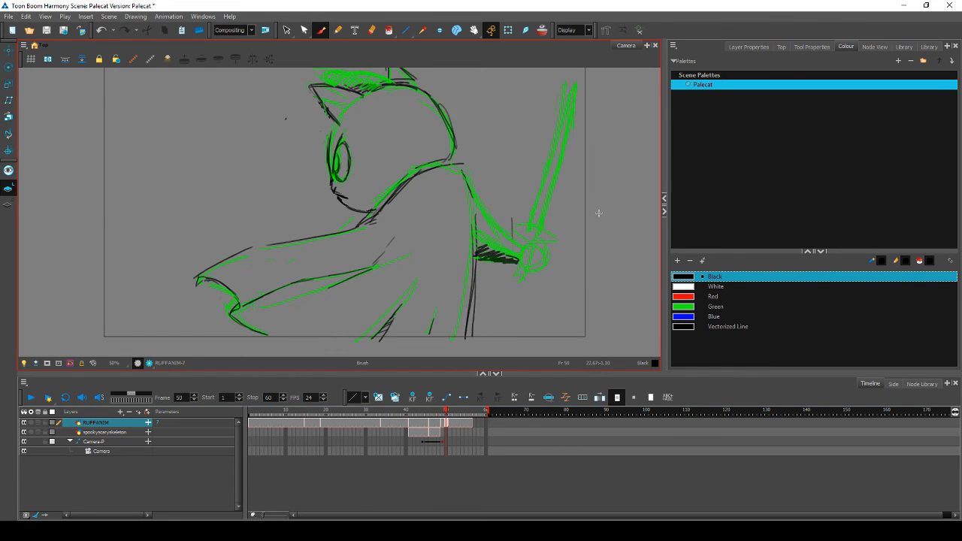
key(comma)
key(comma)
key(period)
key(period)
key(comma)
key(comma)
key(comma)
key(period)
key(period)
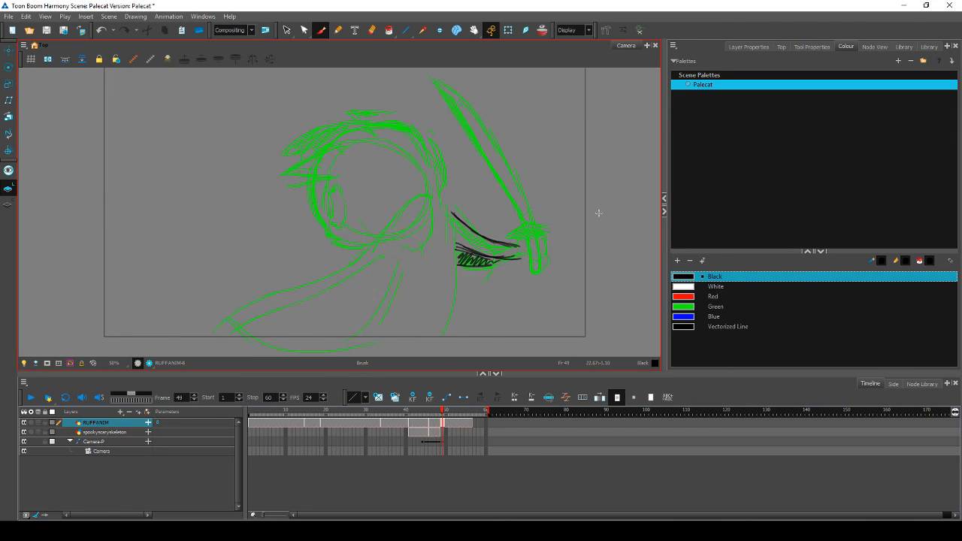
key(comma)
key(period)
key(comma)
key(comma)
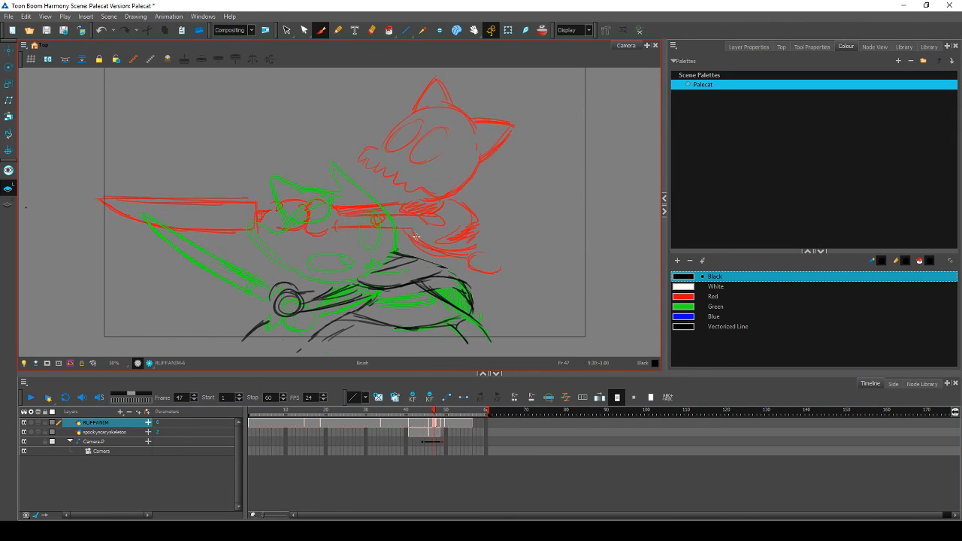
key(period)
key(period)
key(period)
key(comma)
key(comma)
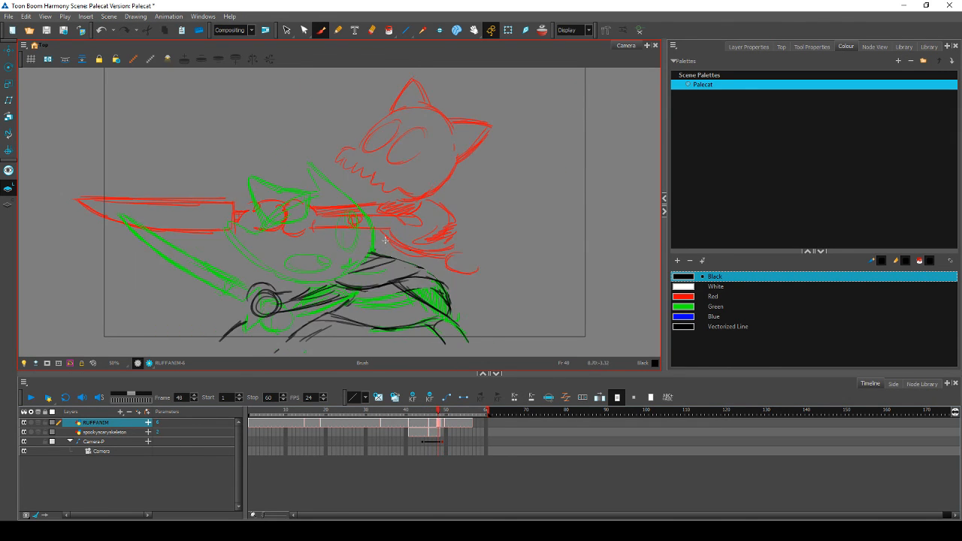
Step: Draw the cape's front edge in black on frame 49, running from the neck diagonally down to the lower-left tip
key(period)
mouse_move(389, 227)
mouse_down()
mouse_move(342, 277)
mouse_move(229, 344)
mouse_up()
drag(338, 276, 411, 202)
key(comma)
key(period)
key(period)
key(comma)
key(comma)
key(period)
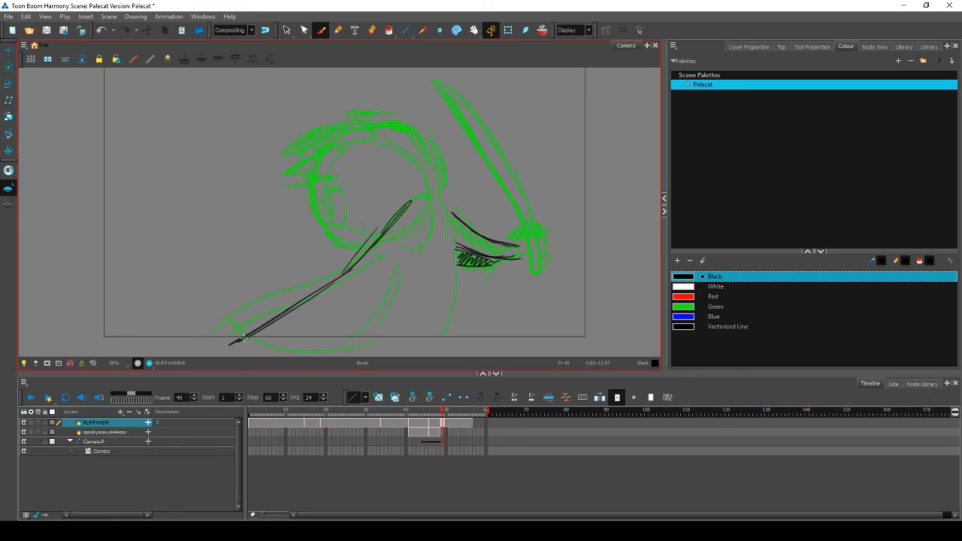
Step: Retrace the lower end of the cape's edge on frame 49 and erase the excess strokes around its tip
drag(241, 349, 301, 302)
key(comma)
key(period)
key(period)
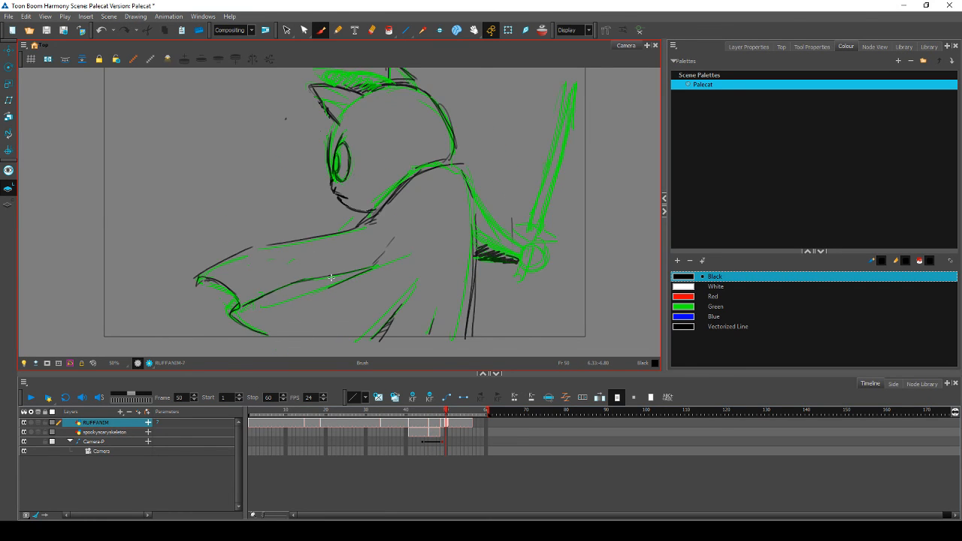
key(comma)
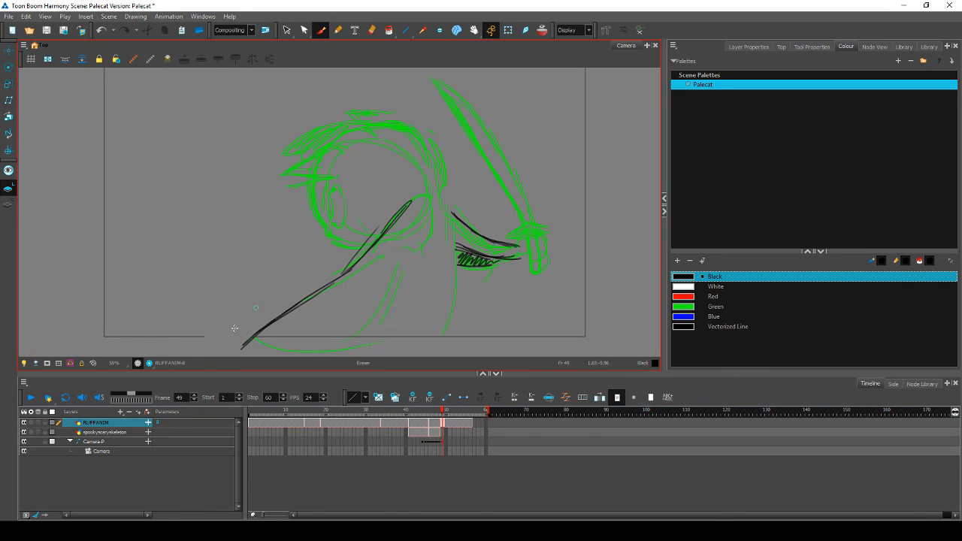
key(comma)
key(period)
key(period)
key(comma)
key(comma)
key(period)
Step: Draw a second black cape line just above the first on frame 49 and compare it with frames 48 and 50
drag(260, 314, 375, 249)
drag(374, 251, 290, 300)
drag(216, 354, 281, 304)
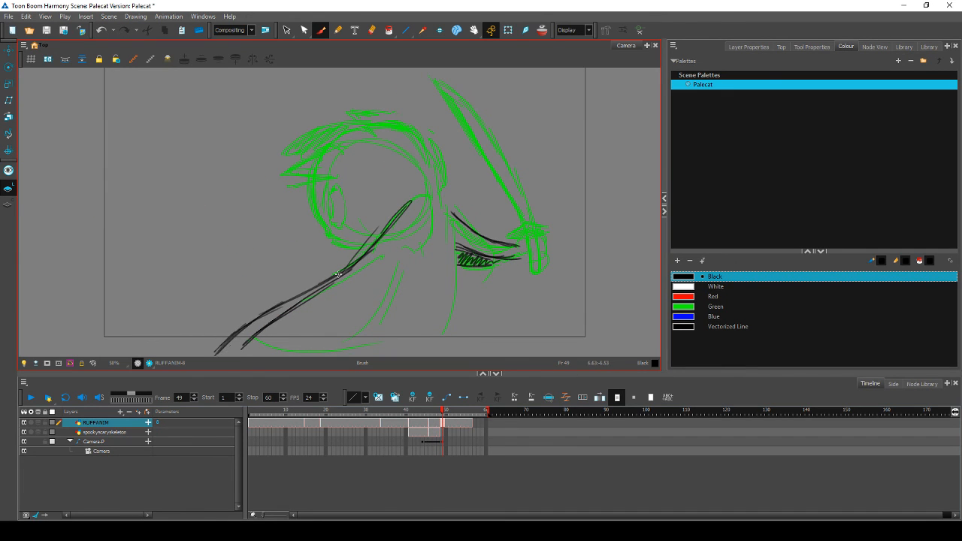
key(comma)
key(period)
key(period)
key(comma)
Step: Erase the lower cape strokes on frame 49 and redraw the edge as one straighter diagonal below the chin
mouse_move(239, 348)
mouse_down()
mouse_move(348, 275)
mouse_move(212, 353)
mouse_move(232, 341)
mouse_up()
drag(381, 318, 402, 301)
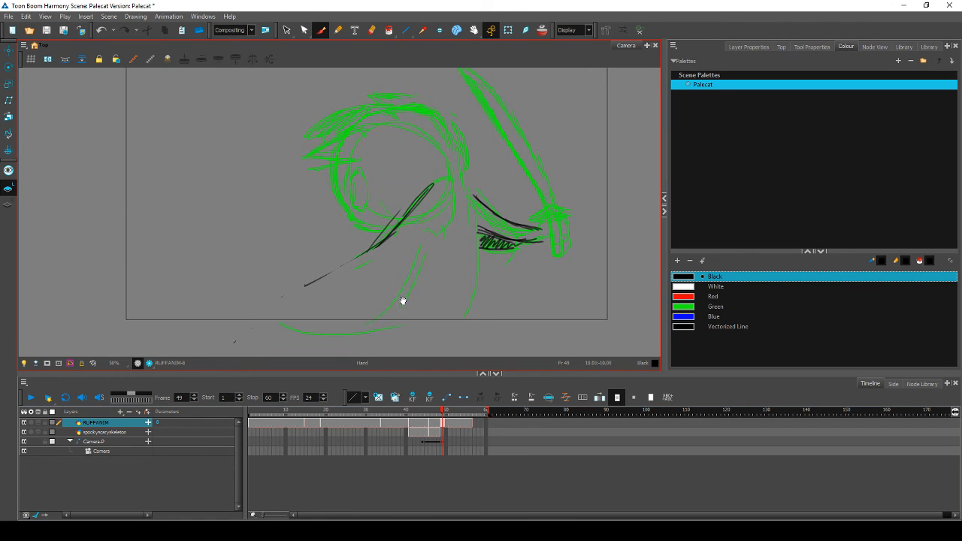
key(comma)
key(comma)
key(period)
key(period)
drag(271, 311, 358, 260)
mouse_move(306, 293)
mouse_down()
mouse_move(373, 251)
mouse_move(251, 327)
mouse_up()
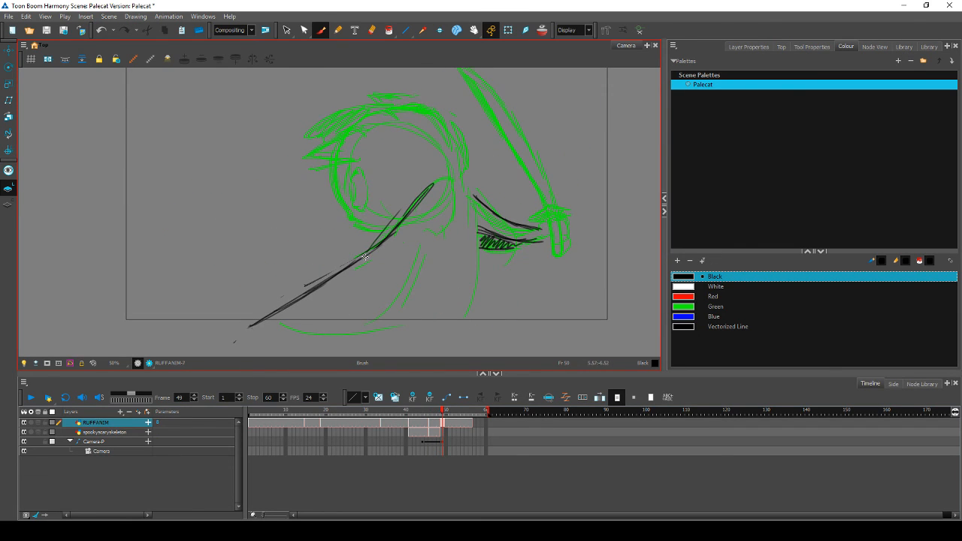
Step: Add black diagonal fold lines inside the cape on frame 49 and check them against frames 48 and 50
key(comma)
key(period)
mouse_move(359, 300)
mouse_down()
mouse_move(404, 252)
mouse_move(339, 326)
mouse_move(375, 284)
mouse_up()
key(comma)
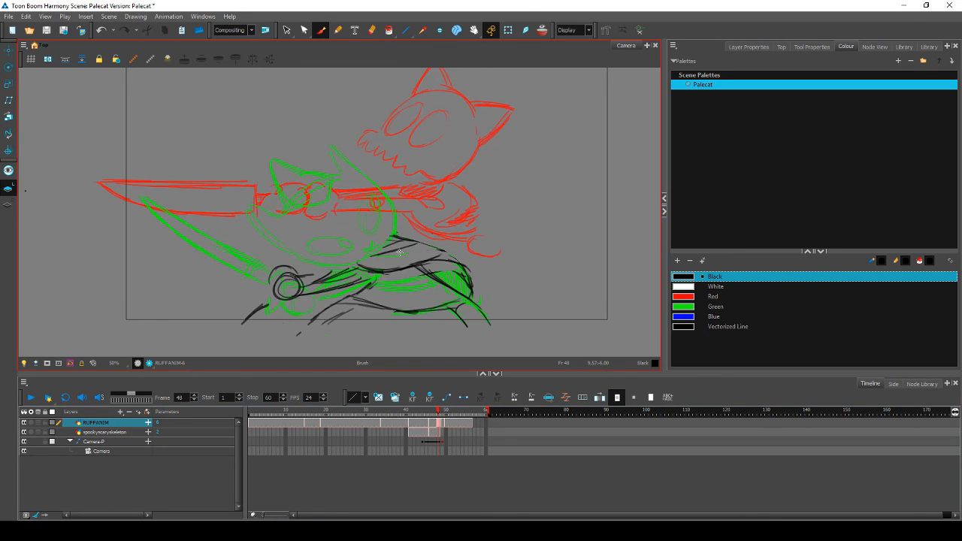
key(period)
key(period)
key(comma)
key(comma)
key(period)
key(period)
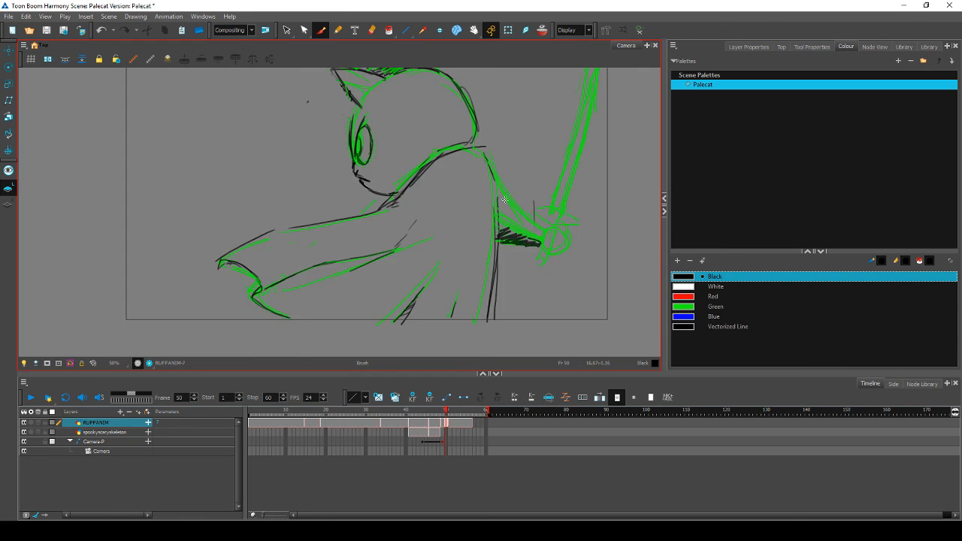
Step: Extend the cape's front edge on frame 49 with a long black stroke from the neck past the camera frame's lower border
key(comma)
key(comma)
key(period)
drag(391, 233, 224, 351)
Step: Flip between frames 48, 49 and 50 to examine the flow of the redrawn cape
key(comma)
key(period)
key(period)
key(comma)
key(comma)
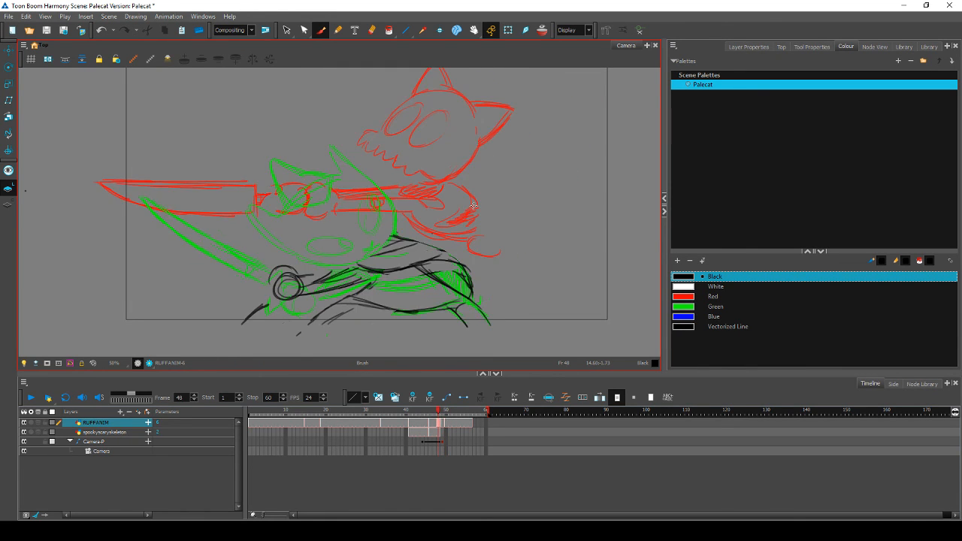
key(period)
key(comma)
key(period)
key(period)
key(comma)
key(comma)
key(period)
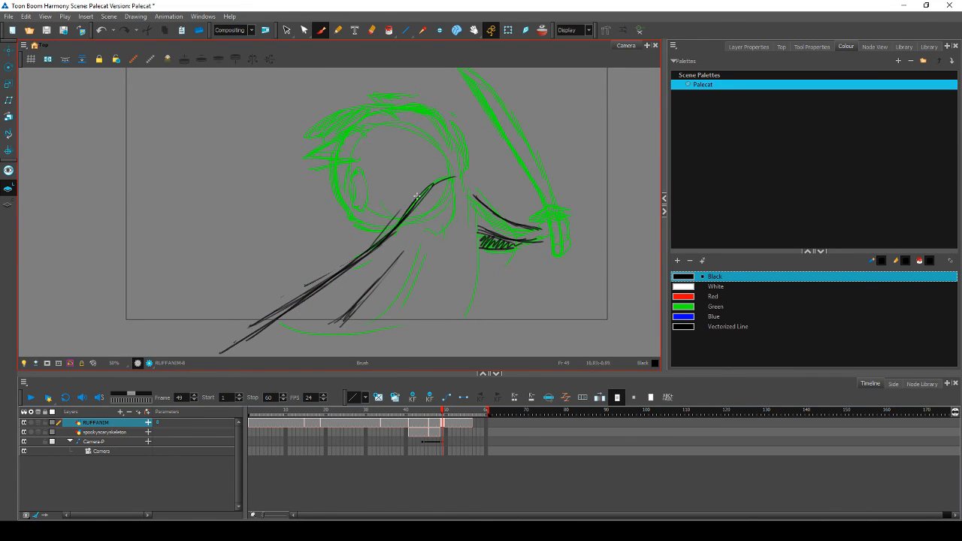
Step: Draw the black shoulder line of the cape up to the neck on frame 49 and compare it with frames 48 and 50
drag(418, 196, 467, 171)
key(comma)
key(period)
key(period)
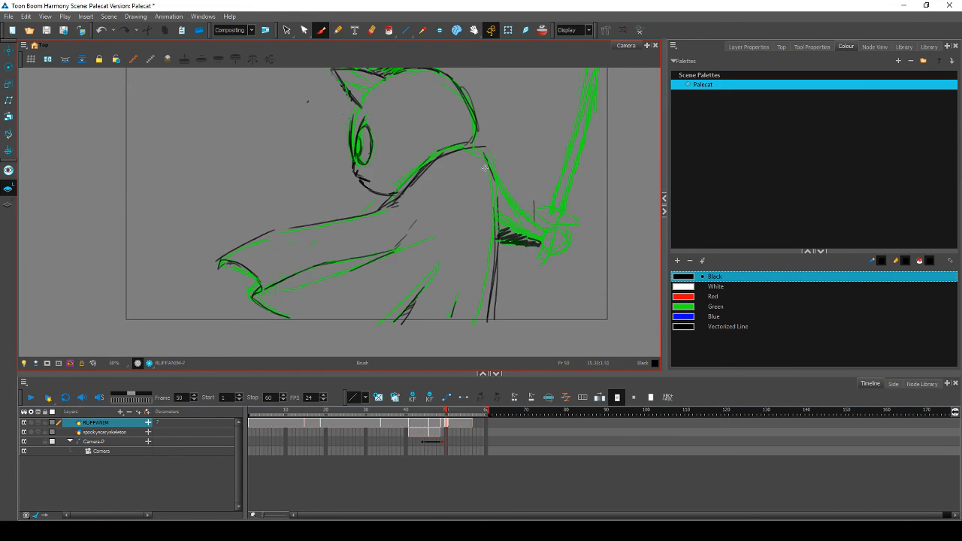
key(comma)
Step: Draw a black back edge for the cape on frame 49, running from the neck down past the sword arm
drag(479, 206, 490, 290)
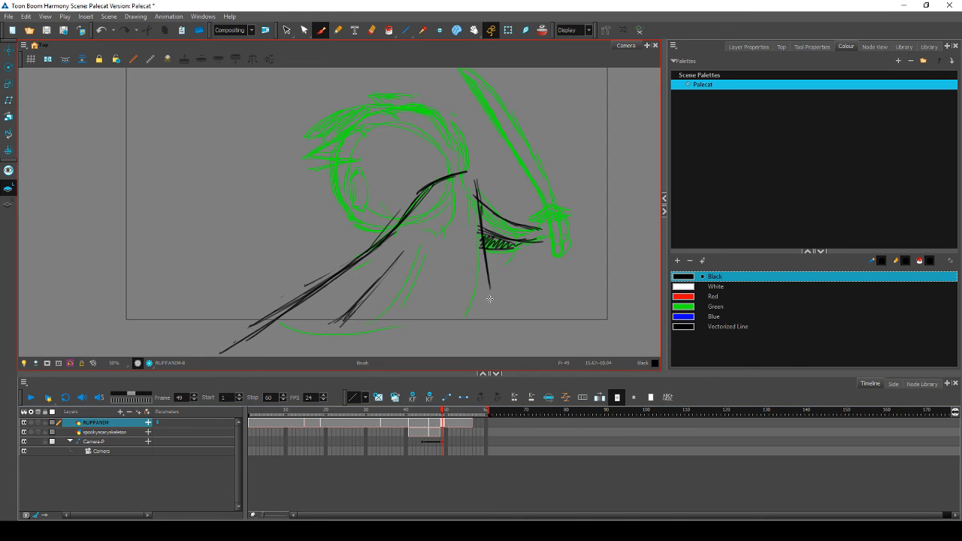
key(comma)
key(period)
key(period)
key(comma)
key(comma)
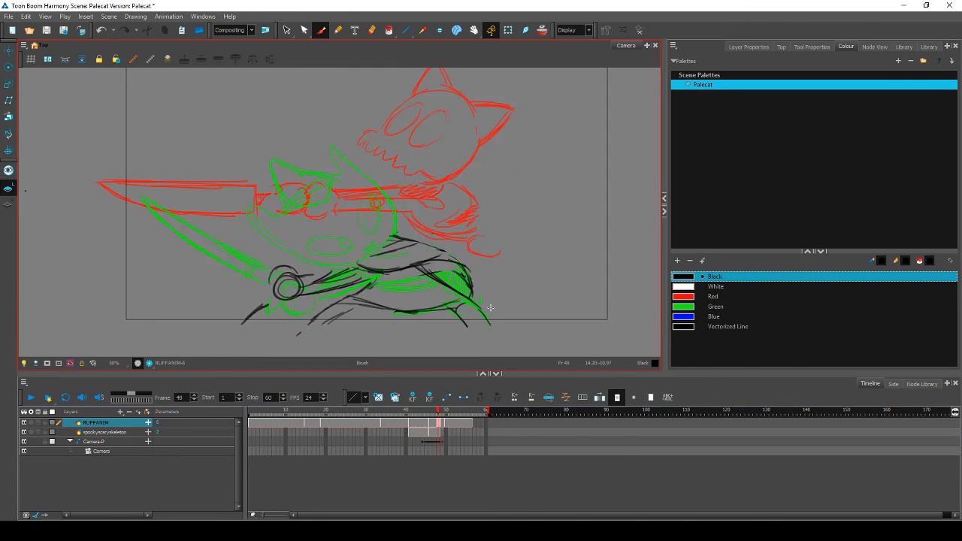
key(period)
key(period)
key(comma)
Step: Strengthen the cape's back edge on frame 49 and continue it down to the camera frame's lower border
drag(475, 182, 491, 272)
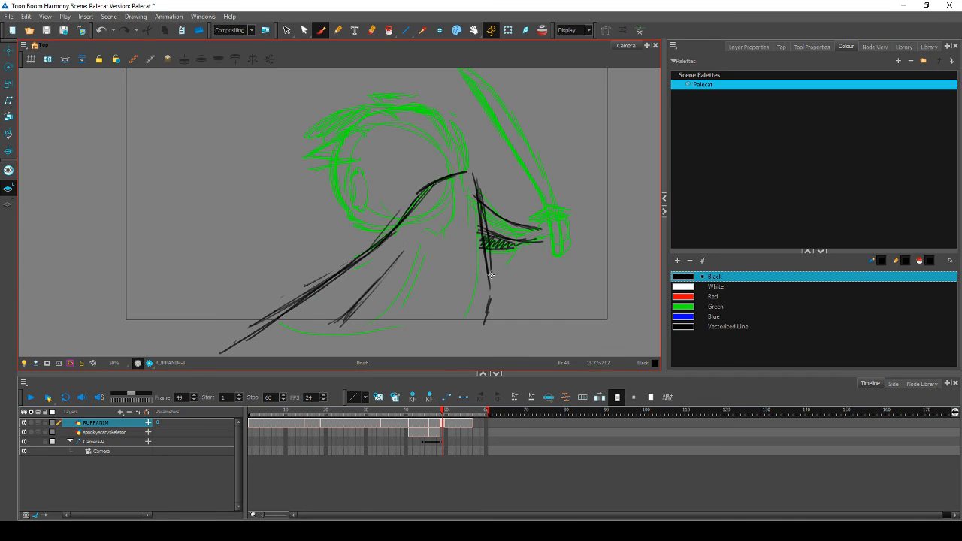
drag(485, 219, 485, 323)
key(comma)
key(period)
key(period)
key(comma)
key(comma)
key(period)
Step: Erase the arm strokes overlapping the inside of the cape's back edge on frame 49 and thin the edge's lower end
drag(475, 186, 481, 228)
drag(480, 216, 489, 304)
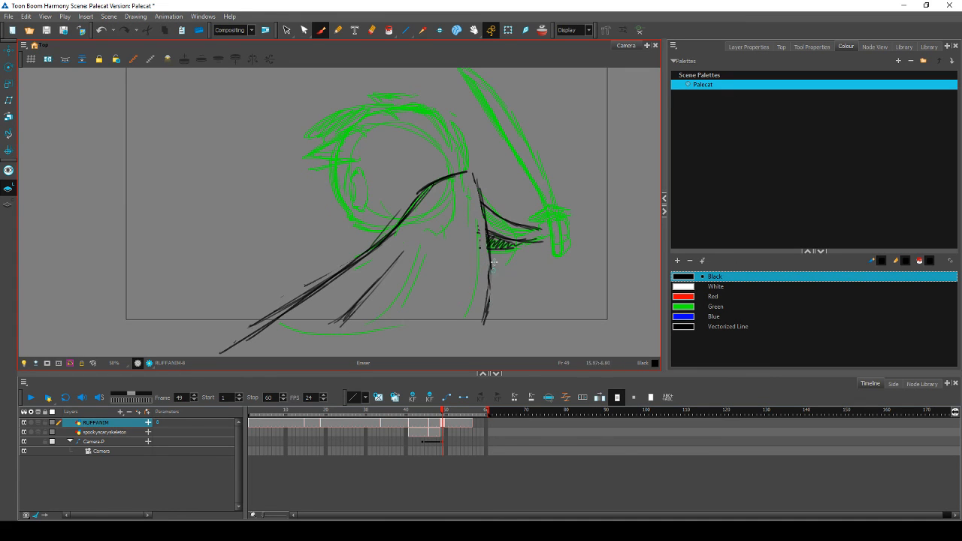
drag(487, 264, 484, 323)
key(period)
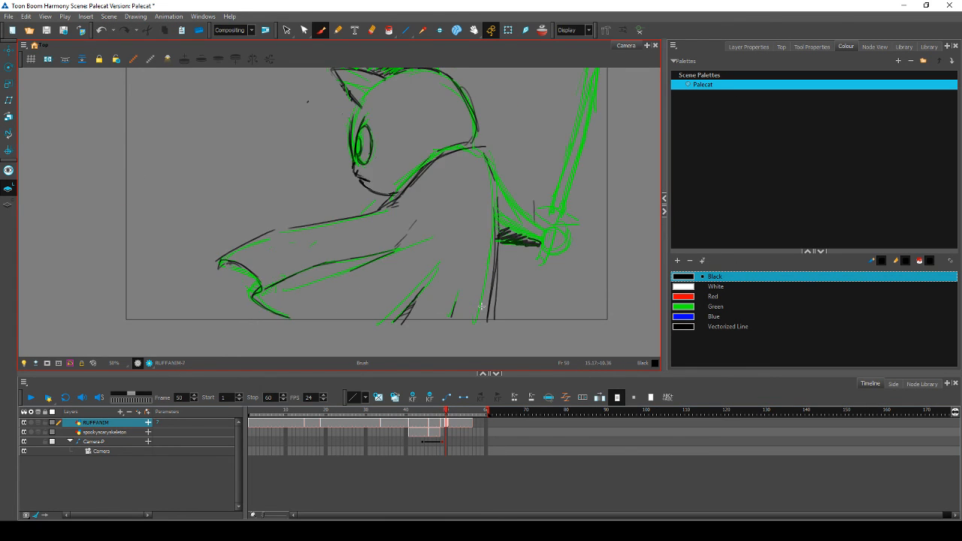
key(comma)
key(comma)
key(period)
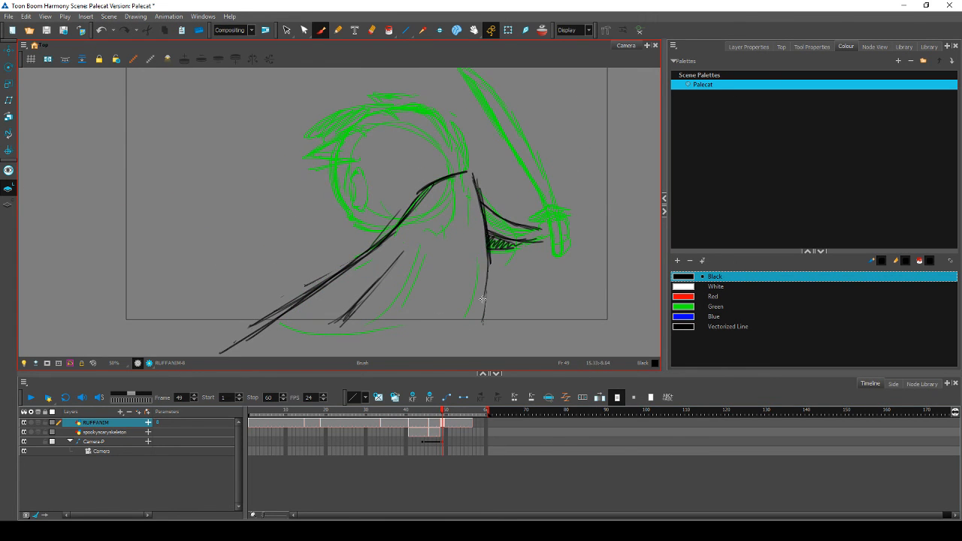
Step: Add a second black stroke along the lower back edge of the cape on frame 49, curving inward past the camera frame's border
drag(482, 273, 473, 335)
key(period)
key(comma)
key(comma)
key(period)
Step: Draw a long diagonal fold line in the lower back part of the cape on frame 49 and save the scene
drag(456, 280, 413, 354)
key(period)
key(comma)
key(comma)
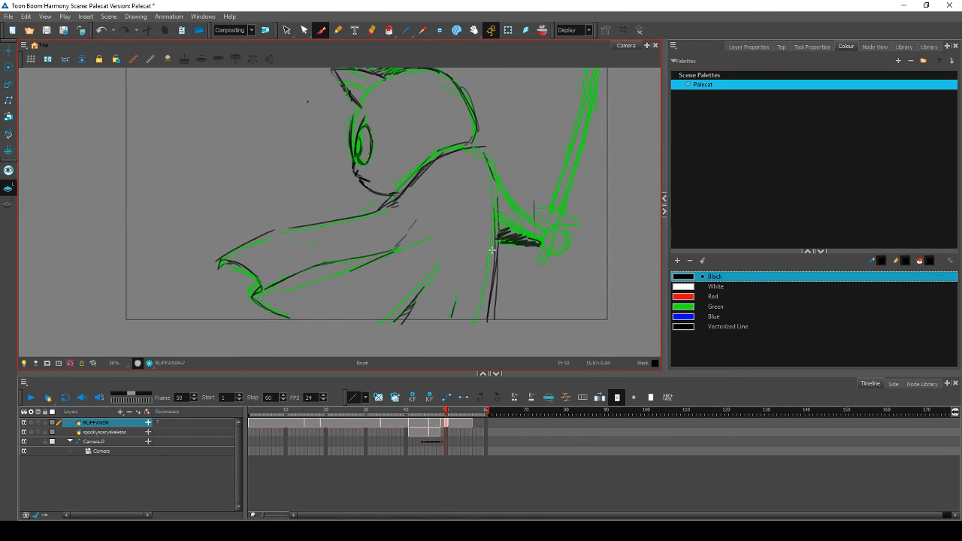
key(period)
key(ctrl+s)
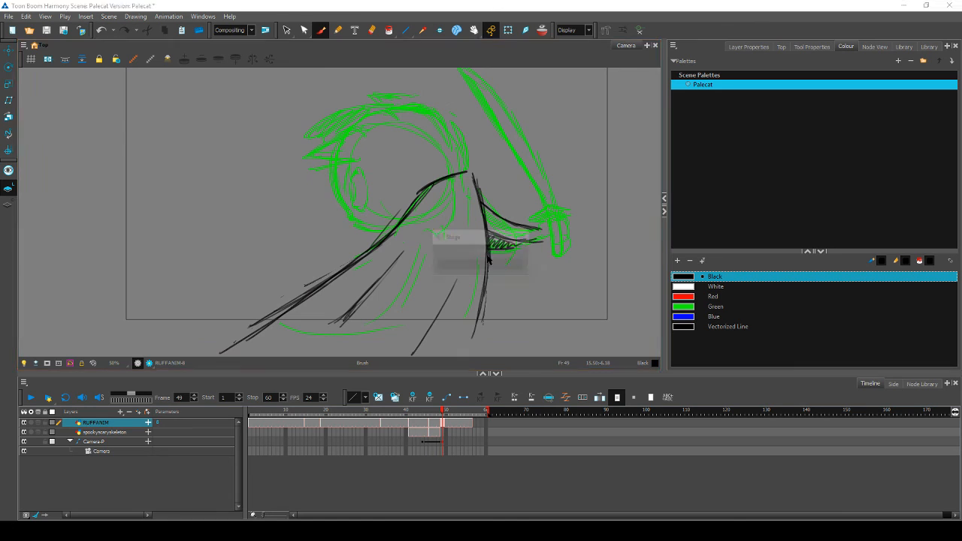
Step: Flip repeatedly between frames 48, 49 and 50 to examine how the cape's edges and folds move
key(period)
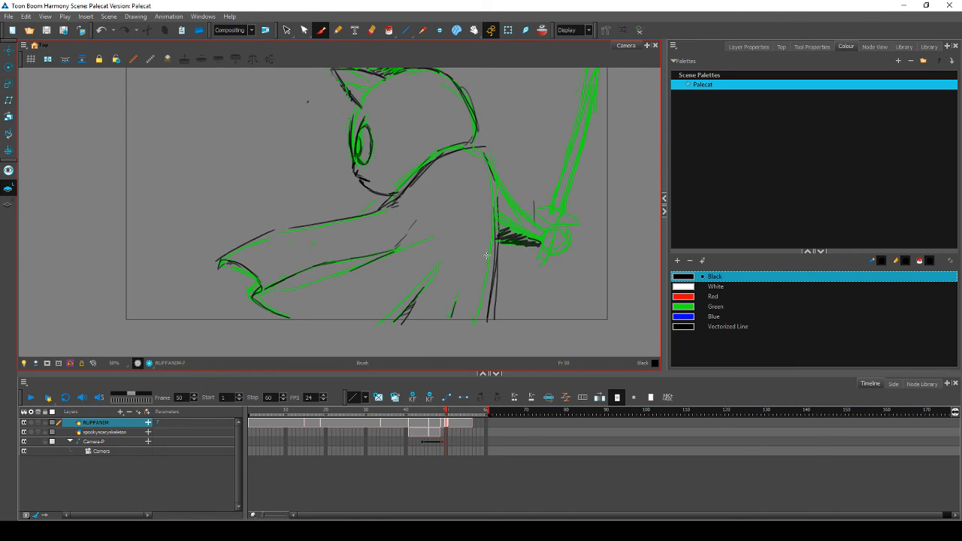
key(comma)
key(comma)
key(period)
key(period)
key(comma)
key(comma)
key(period)
key(period)
key(comma)
key(comma)
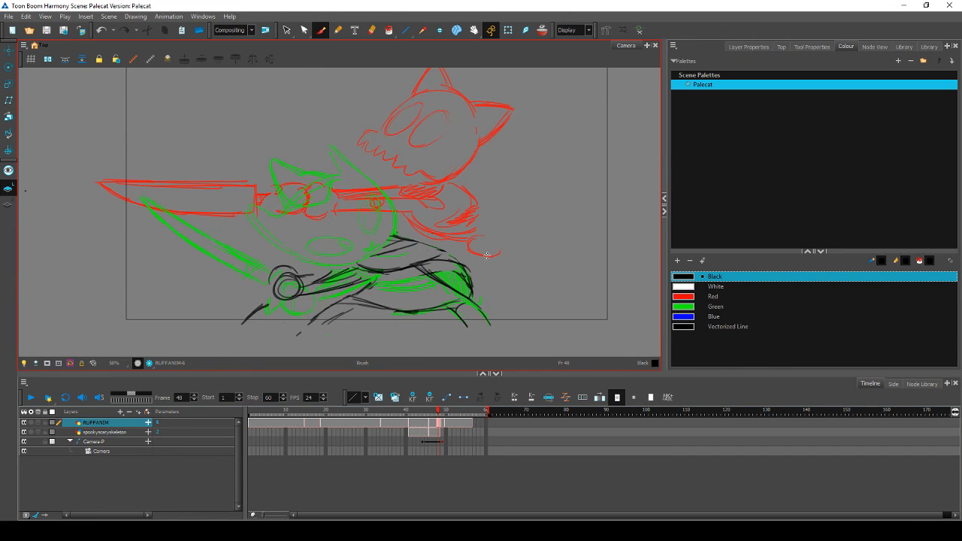
key(period)
key(comma)
key(comma)
key(period)
key(period)
key(period)
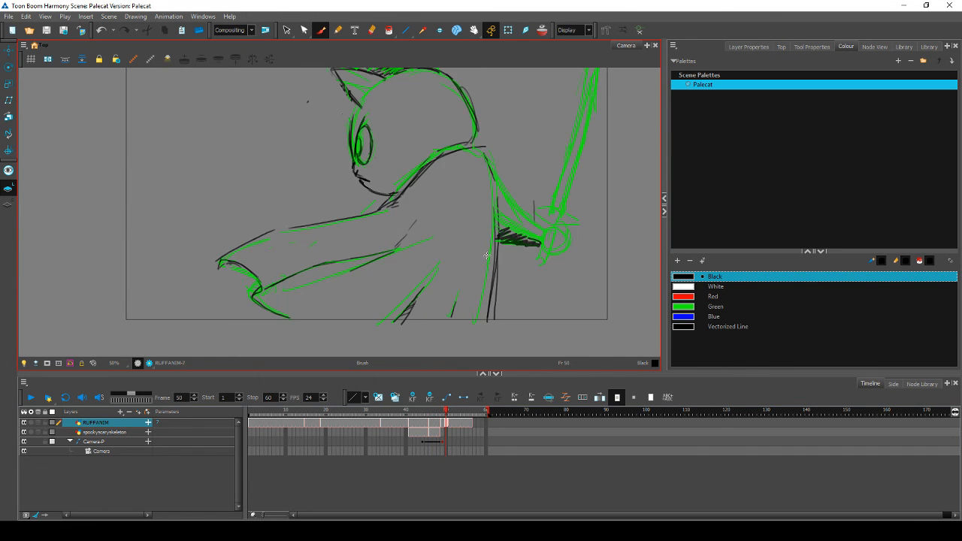
key(comma)
key(comma)
key(comma)
key(period)
key(period)
key(comma)
key(comma)
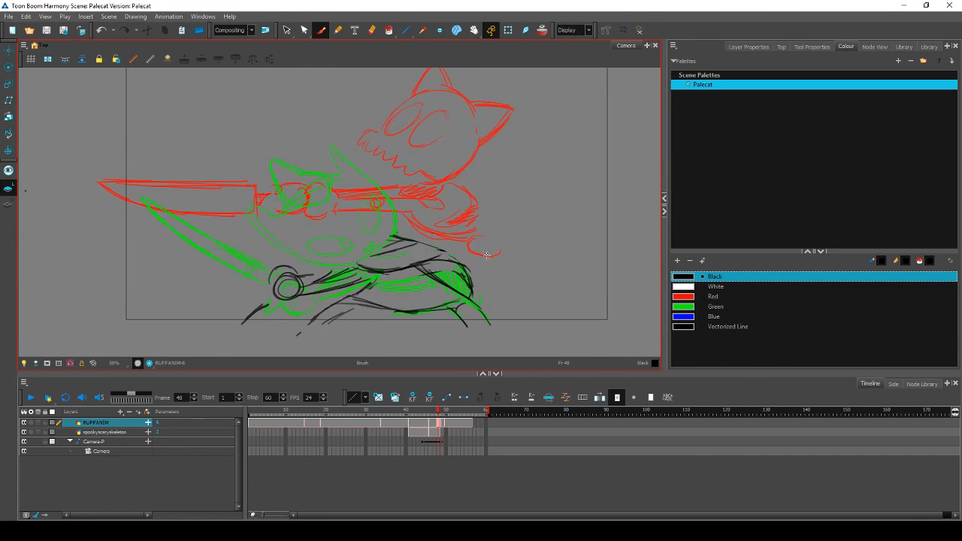
key(period)
key(period)
key(comma)
key(period)
key(comma)
key(period)
key(comma)
key(period)
key(comma)
key(period)
key(period)
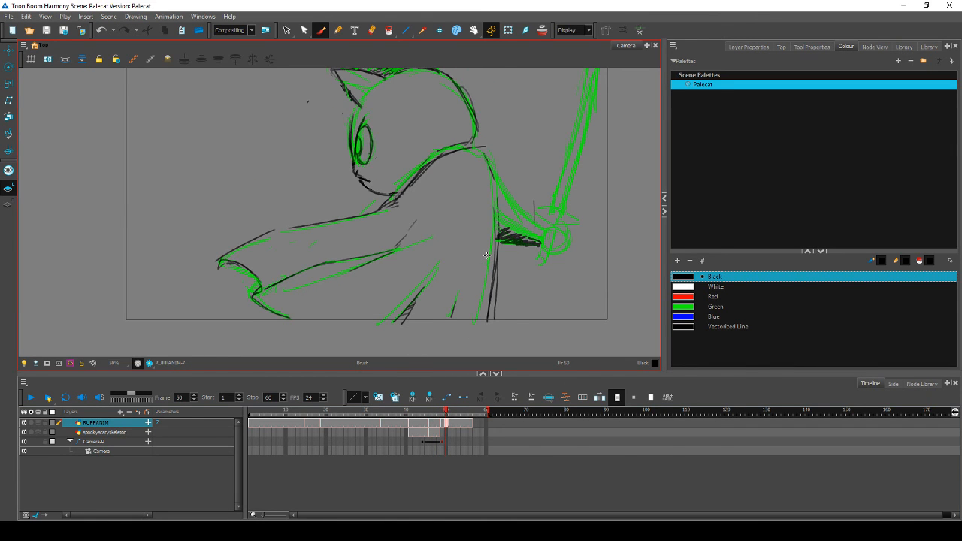
key(comma)
key(comma)
key(period)
Step: Move the long diagonal fold line lower in the cape on frame 49 and check it against frames 48 and 50
key(alt+s)
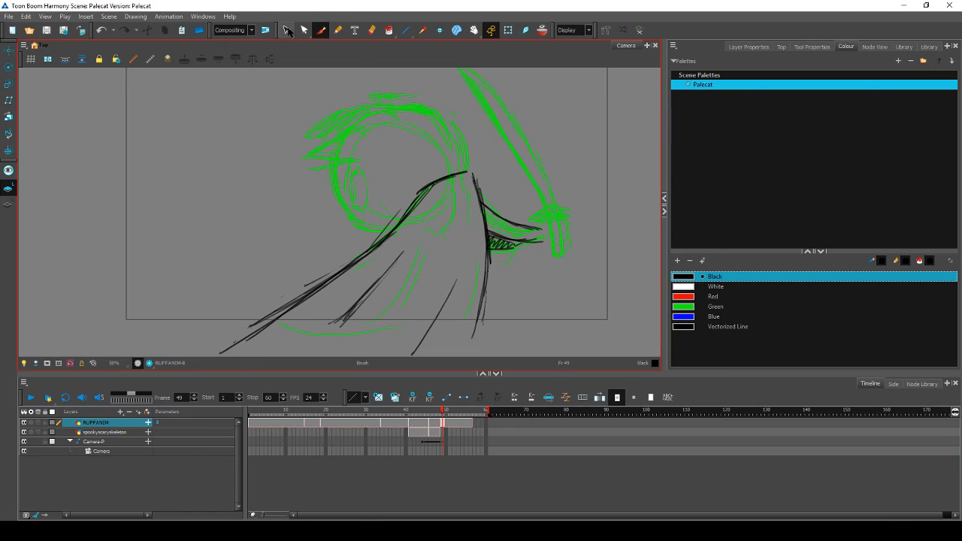
click(446, 302)
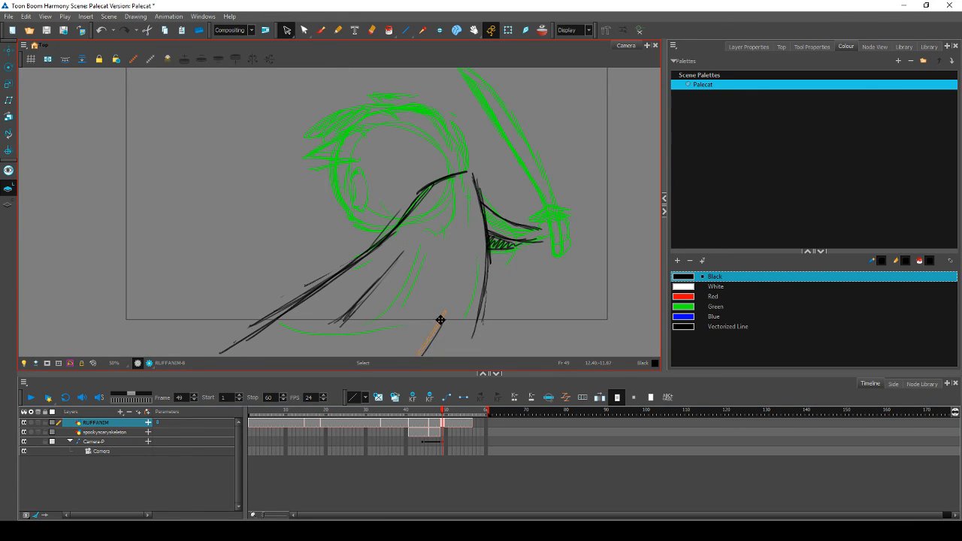
key(comma)
key(period)
key(period)
key(comma)
key(comma)
key(period)
key(period)
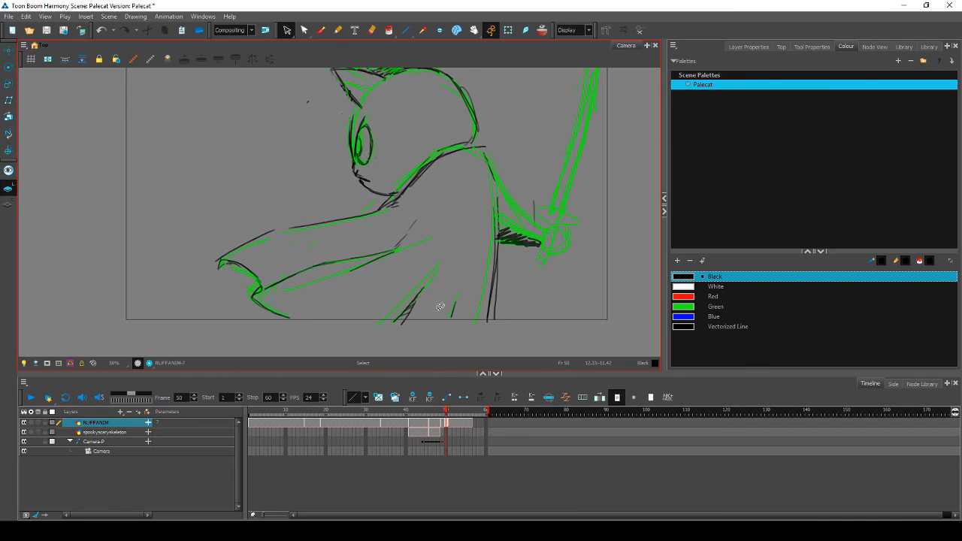
key(comma)
key(period)
key(comma)
key(period)
Step: Brush a short black hatched fold at the cape's lower middle on frame 49, using frames 48 and 50 as reference
click(321, 31)
key(comma)
key(comma)
key(period)
key(period)
key(comma)
key(comma)
key(period)
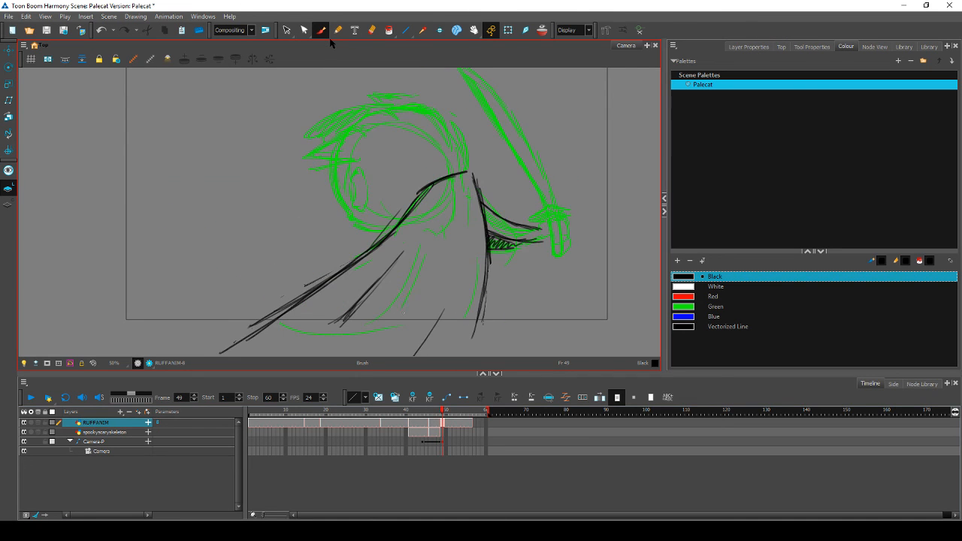
key(comma)
key(period)
key(period)
key(comma)
key(comma)
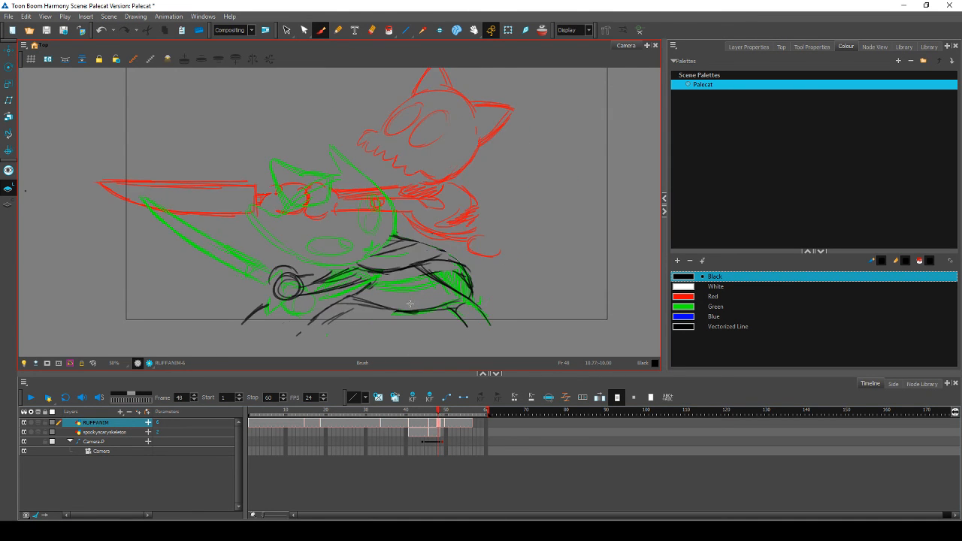
key(period)
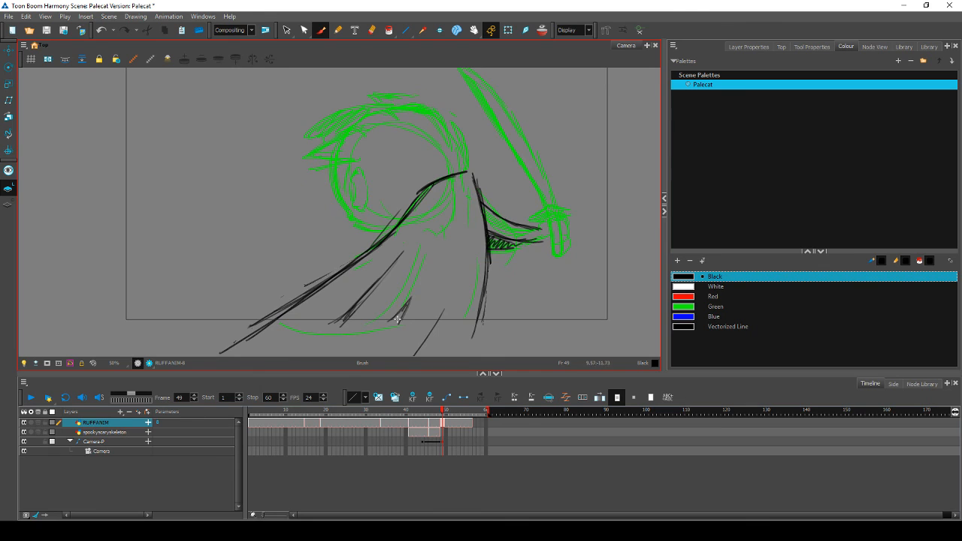
Step: Extend the hatched middle fold of the cape upward on frame 49 with another black stroke
key(comma)
key(period)
key(period)
key(comma)
key(comma)
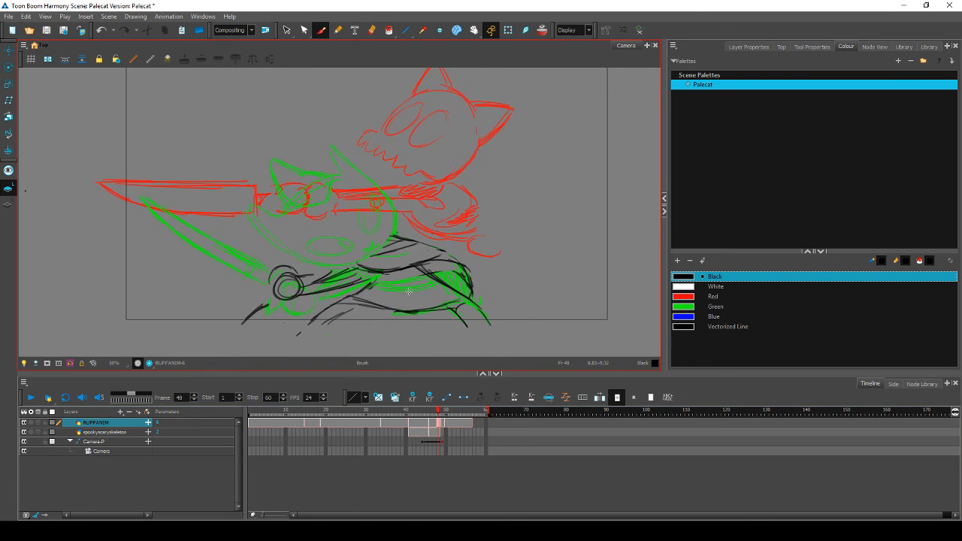
key(period)
key(period)
key(comma)
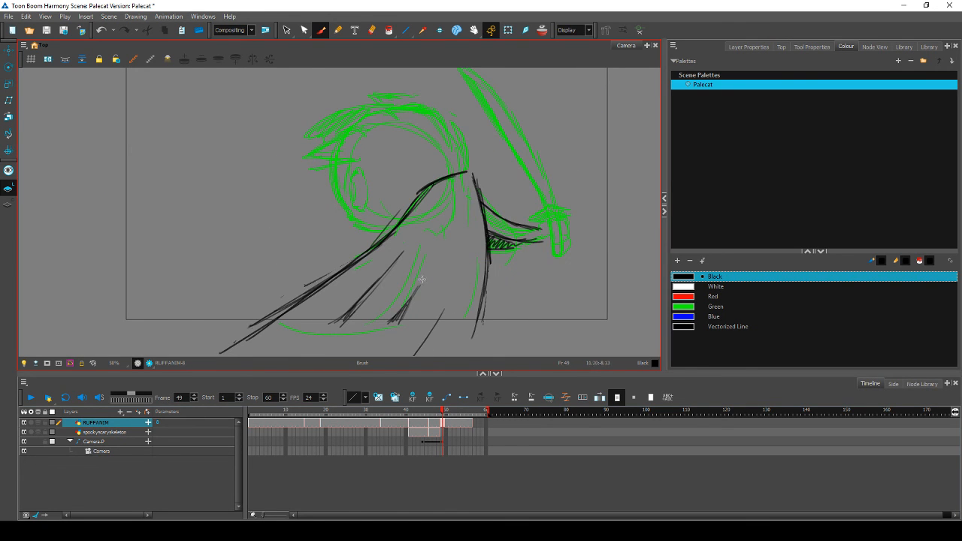
Step: Darken the hatching of the front fold below the chin on frame 49, comparing it with frames 48 and 50
key(comma)
key(period)
key(period)
key(comma)
key(comma)
key(period)
key(period)
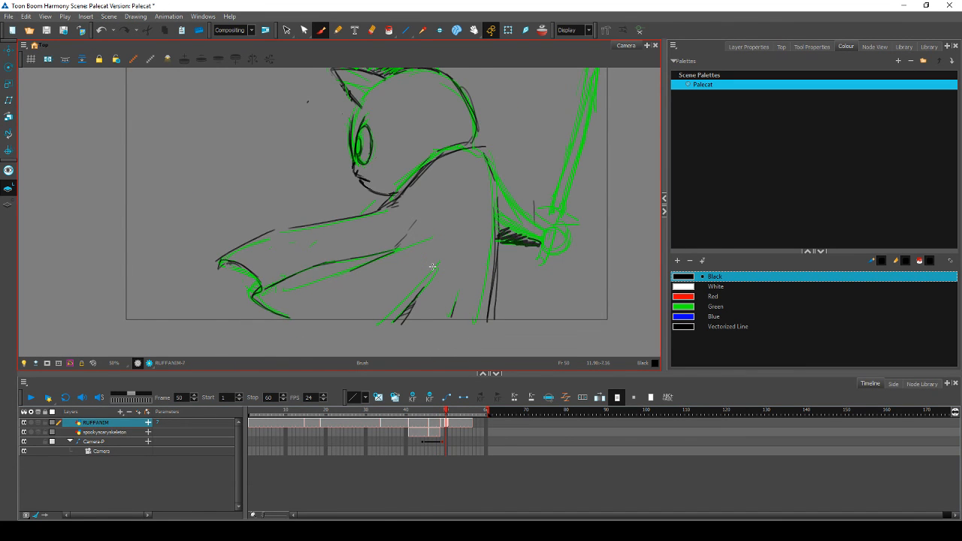
key(comma)
key(period)
key(comma)
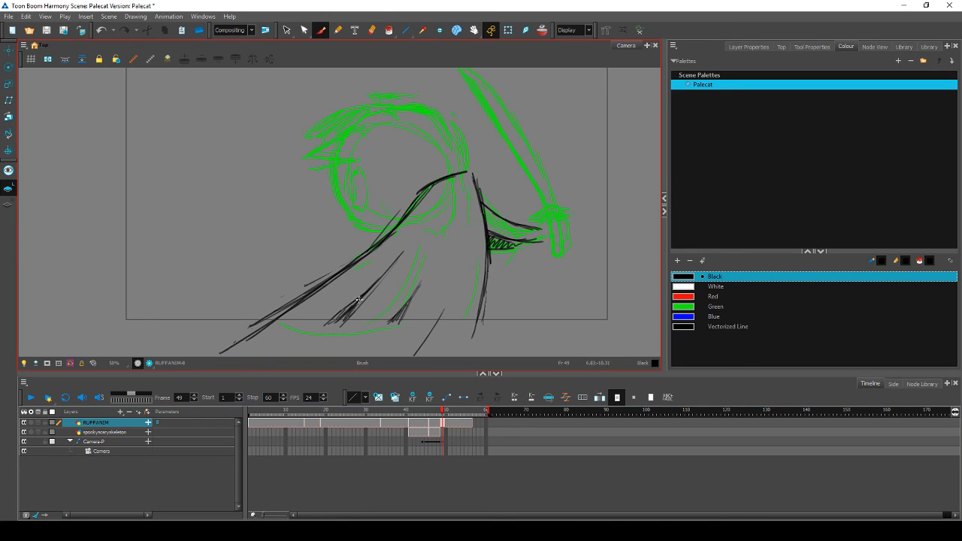
Step: Flip between frames 48, 49 and 50 to examine the hatched cape folds in motion
key(period)
key(comma)
key(comma)
key(period)
key(period)
key(comma)
key(comma)
key(period)
key(period)
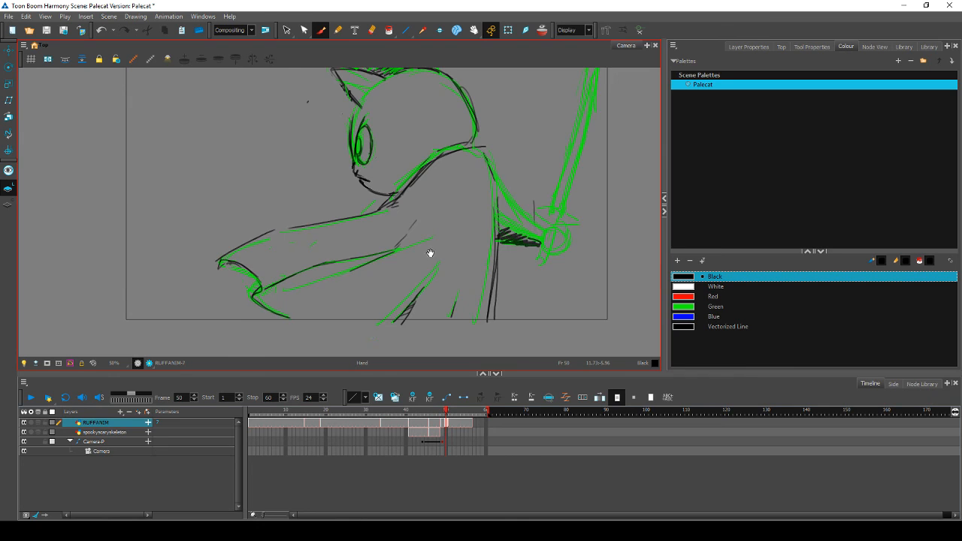
Step: Select the whole green sword on frame 49 and rotate it clockwise toward its more upright angle on frame 50
drag(431, 254, 408, 294)
key(comma)
key(comma)
key(period)
key(period)
key(comma)
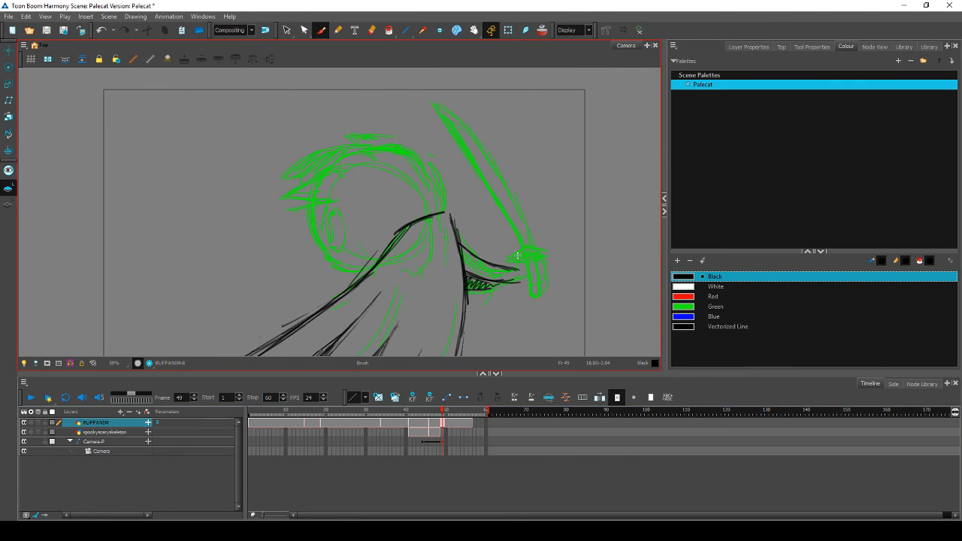
key(comma)
key(period)
click(286, 30)
key(period)
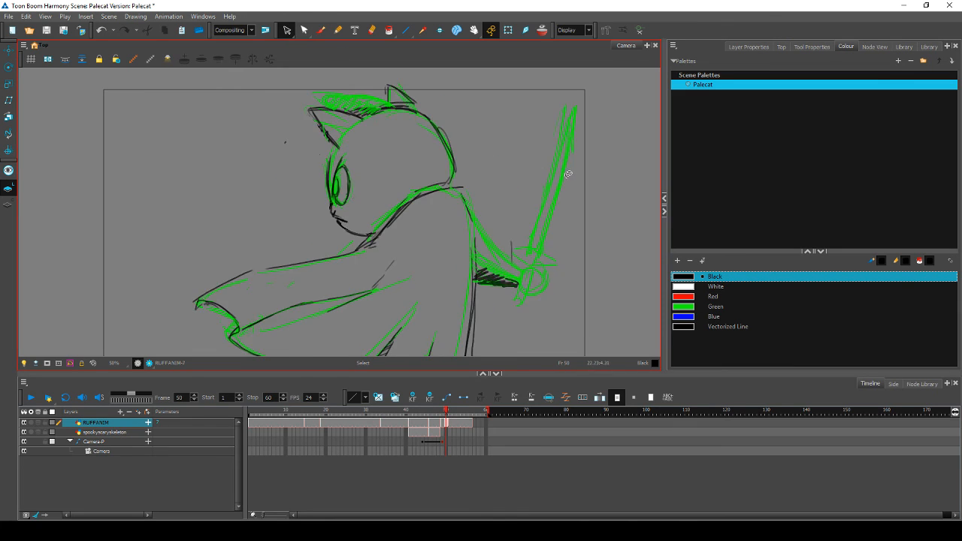
key(comma)
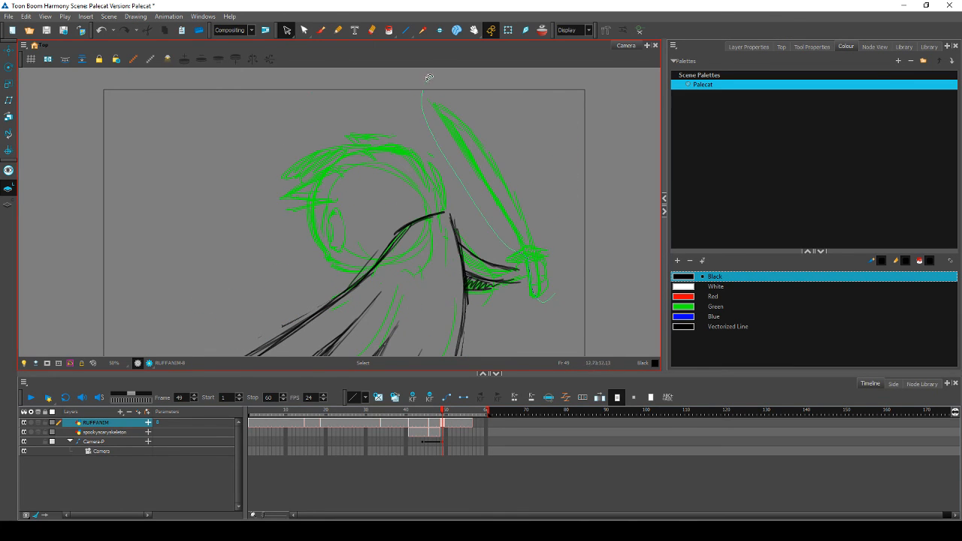
mouse_move(430, 79)
mouse_down()
mouse_move(552, 298)
mouse_move(529, 277)
mouse_up()
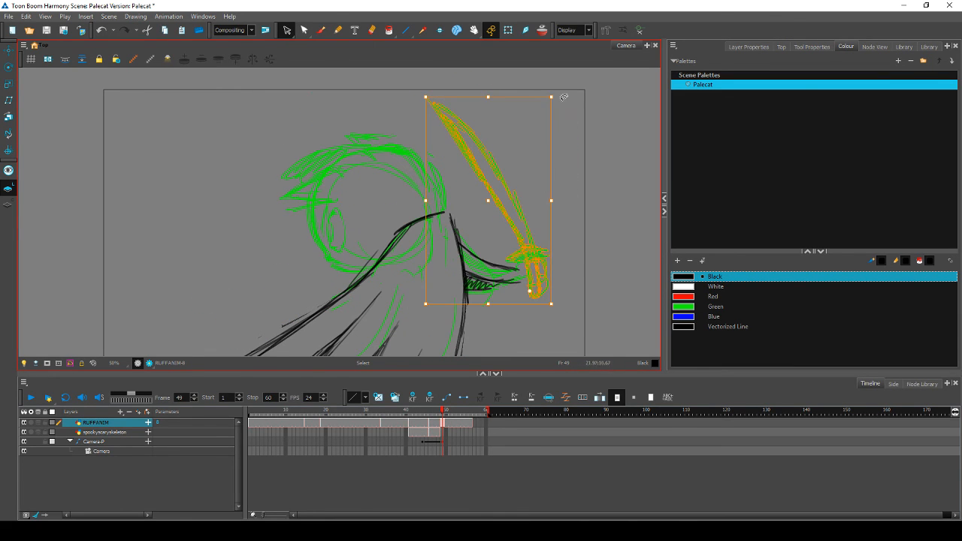
drag(561, 93, 575, 120)
key(period)
key(comma)
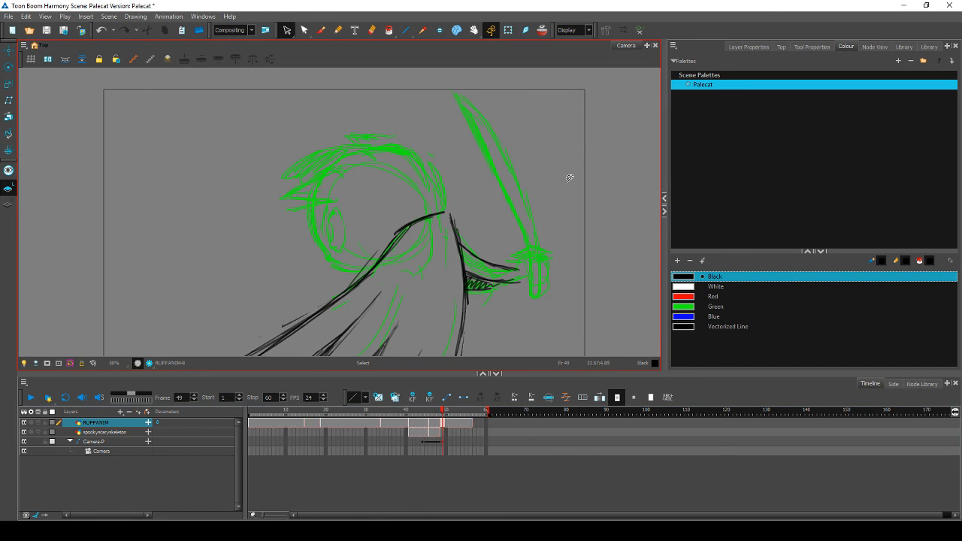
Step: Lower the sword into the hand on frame 49, rotate it further upright and shift it slightly toward the arm
mouse_move(531, 283)
mouse_down()
mouse_move(508, 47)
mouse_move(551, 289)
mouse_up()
drag(539, 255, 539, 265)
drag(559, 80, 545, 96)
key(Escape)
key(period)
key(comma)
key(comma)
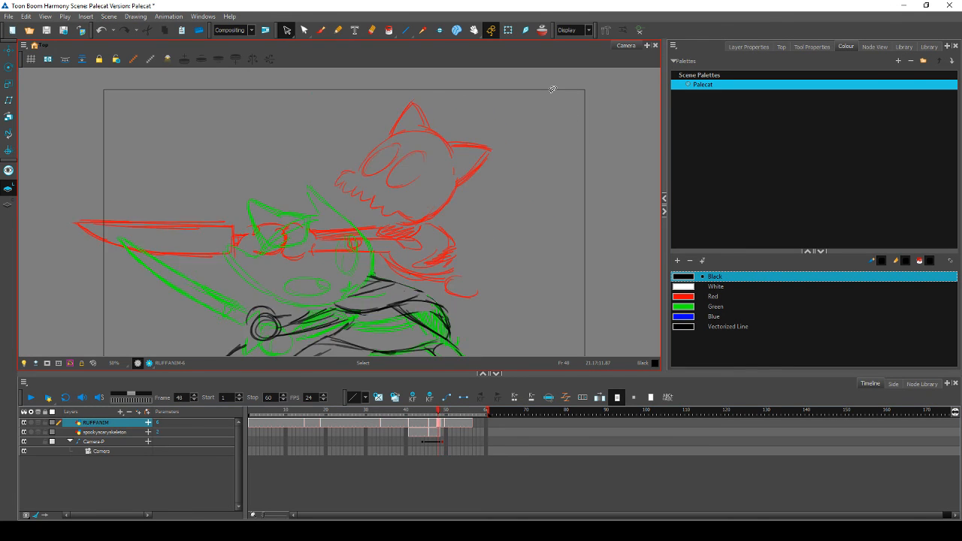
key(period)
key(period)
key(comma)
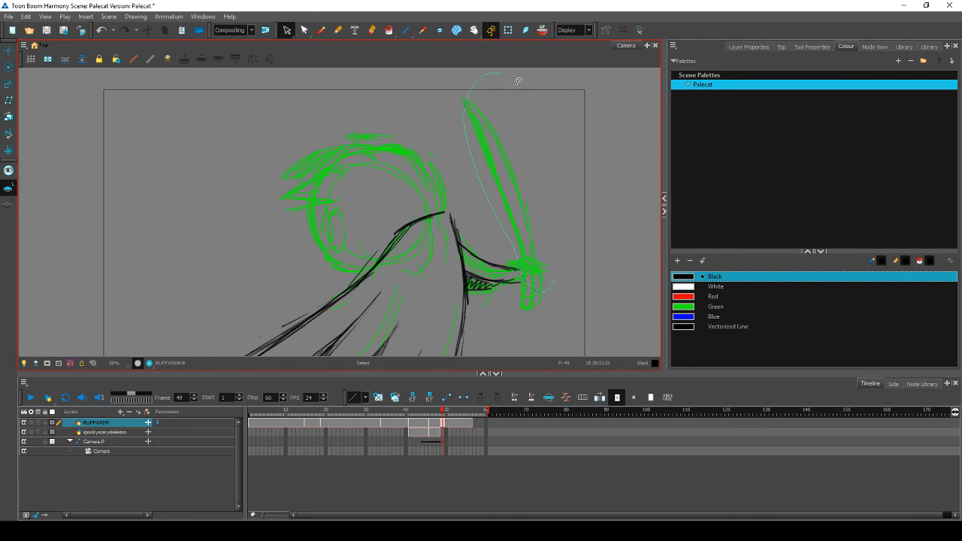
click(535, 282)
drag(534, 103, 536, 105)
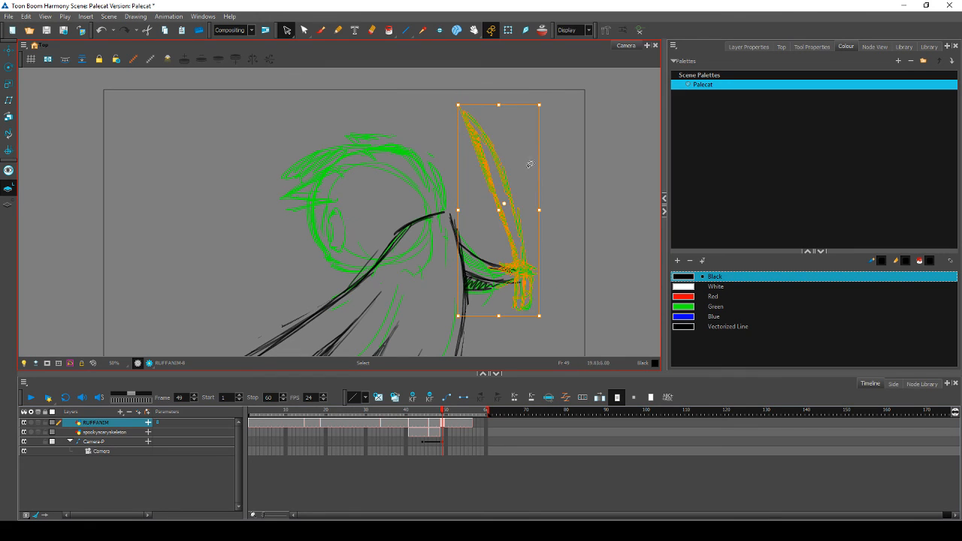
Step: Shift the whole green sword on frame 49 slightly farther out from the arm, comparing its placement with frame 50
drag(523, 246, 545, 247)
key(period)
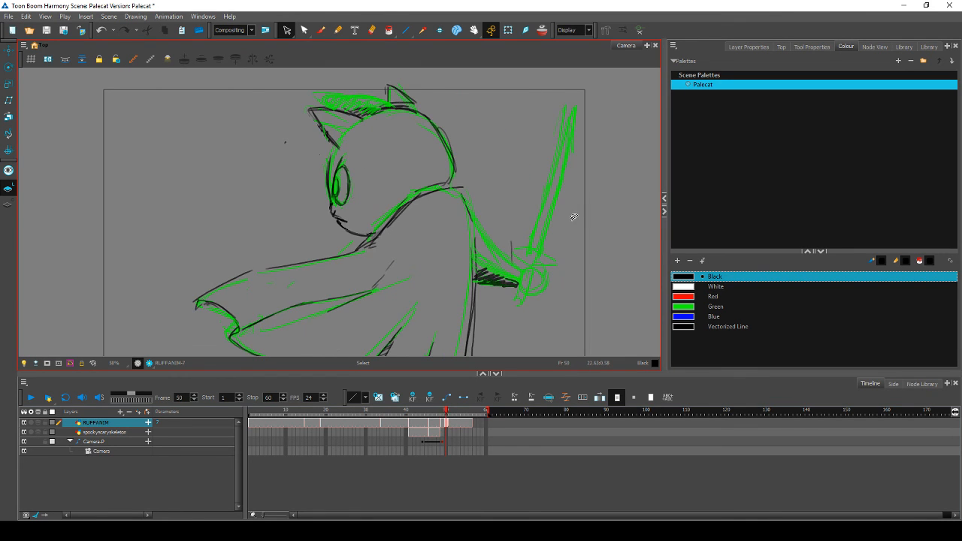
key(comma)
key(period)
key(comma)
Step: Reselect the whole sword on frame 49 and rotate it clockwise to a steeper angle
mouse_move(517, 300)
mouse_down()
mouse_move(546, 105)
mouse_move(543, 314)
mouse_move(534, 285)
mouse_move(563, 140)
mouse_move(539, 200)
mouse_up()
click(554, 270)
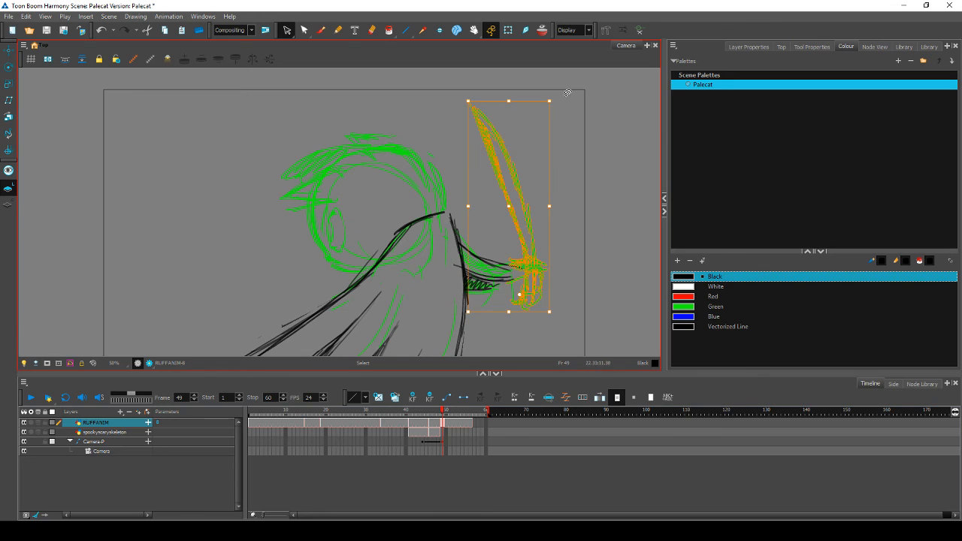
drag(564, 100, 579, 130)
Step: Flip between frames 48, 49 and 50 to examine how the sword swings through the in-between
key(comma)
key(period)
key(period)
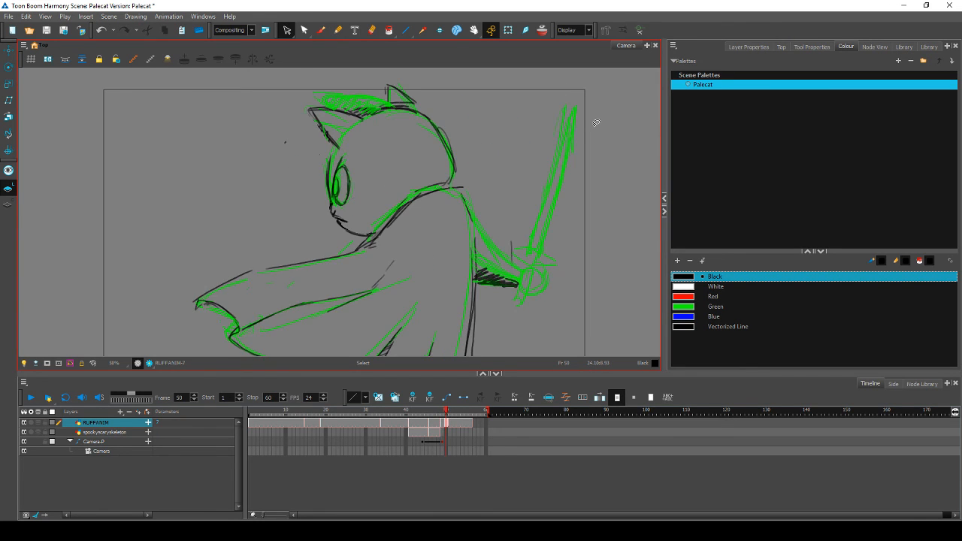
key(comma)
key(comma)
key(period)
key(period)
key(comma)
key(comma)
key(period)
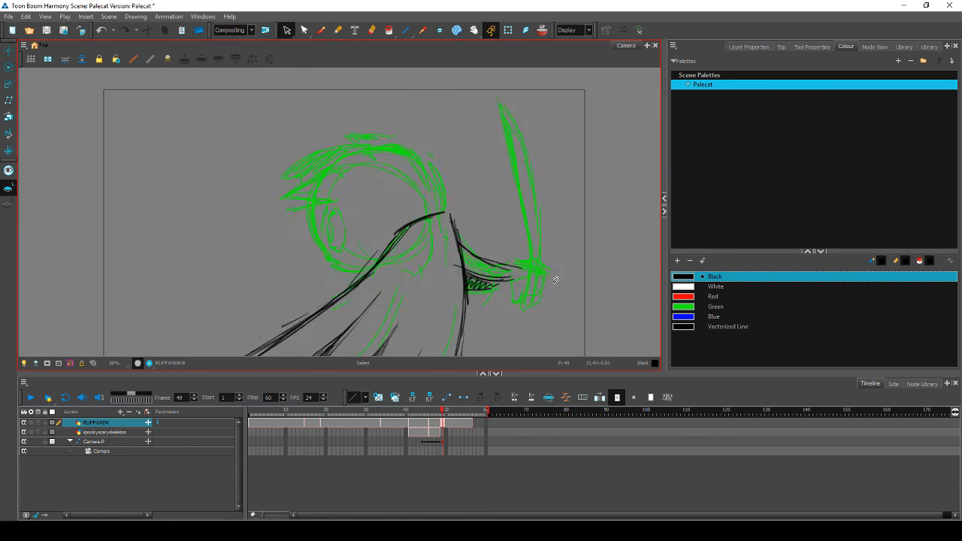
key(period)
key(comma)
key(comma)
key(period)
Step: Select only the sword's blade and guard on frame 49, rotate them slightly clockwise and lower them onto the hand
mouse_move(531, 260)
mouse_down()
mouse_move(556, 97)
mouse_move(559, 256)
mouse_up()
mouse_move(524, 95)
mouse_down()
mouse_move(525, 113)
mouse_move(549, 108)
mouse_up()
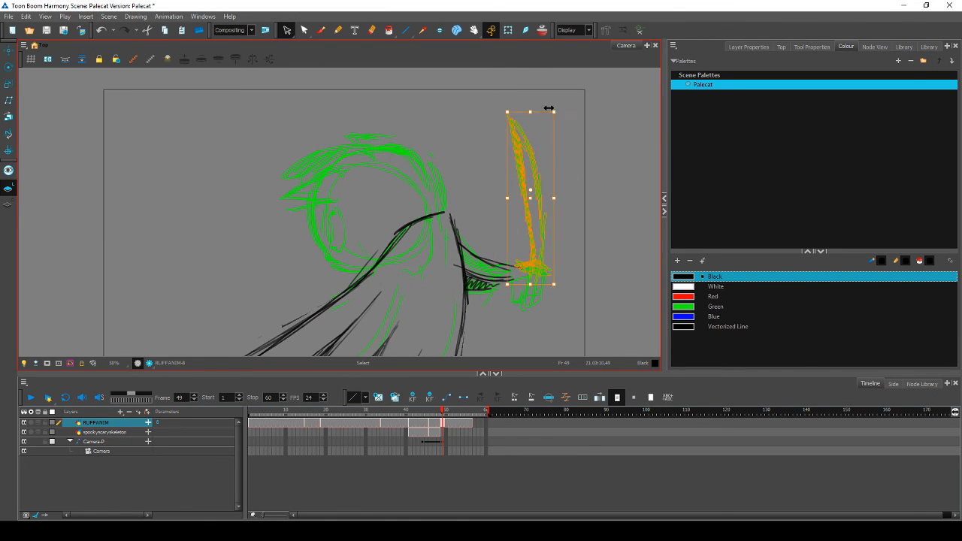
key(comma)
key(period)
key(period)
key(comma)
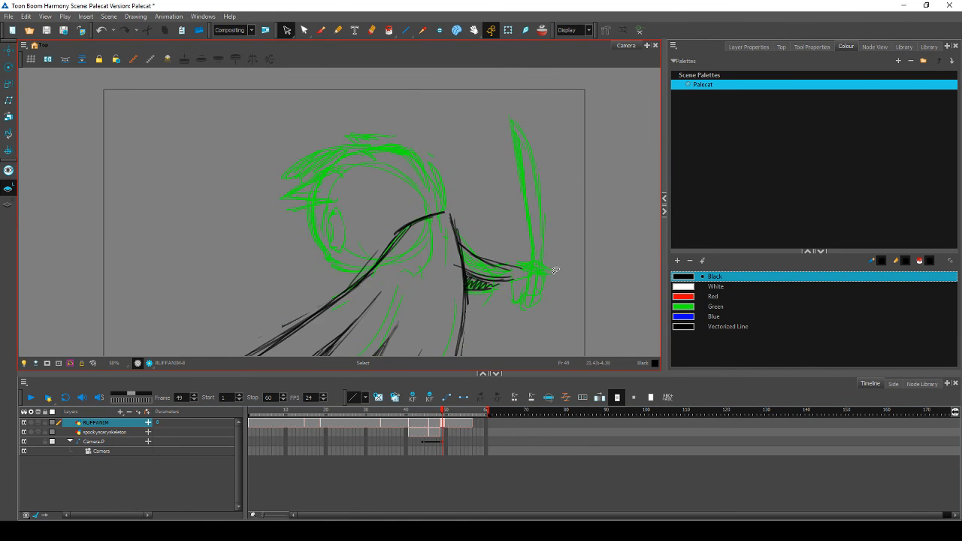
Step: Raise the blade and guard so the guard sits just above the fist on frame 49, checking against frames 48 and 50
mouse_move(509, 224)
mouse_down()
mouse_move(554, 257)
mouse_move(530, 252)
mouse_up()
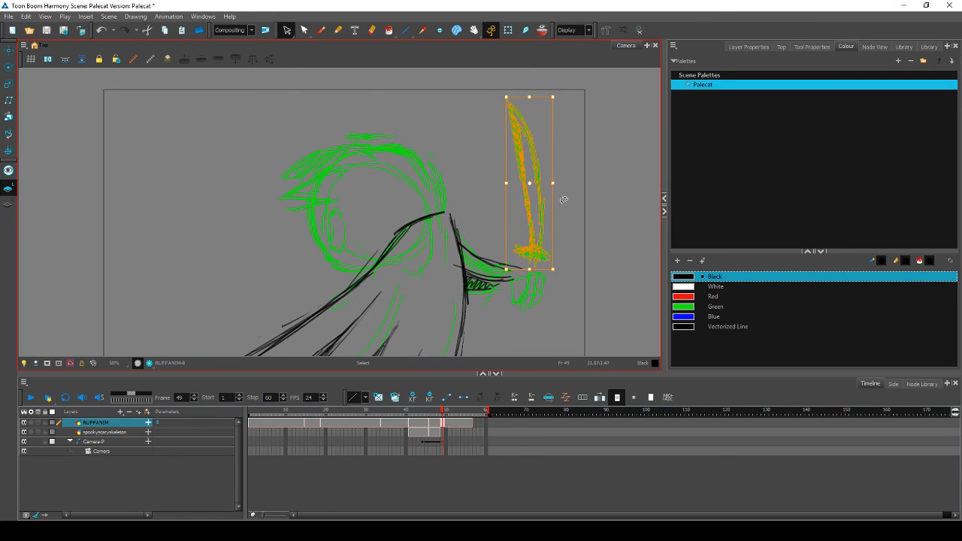
key(comma)
key(period)
key(period)
key(comma)
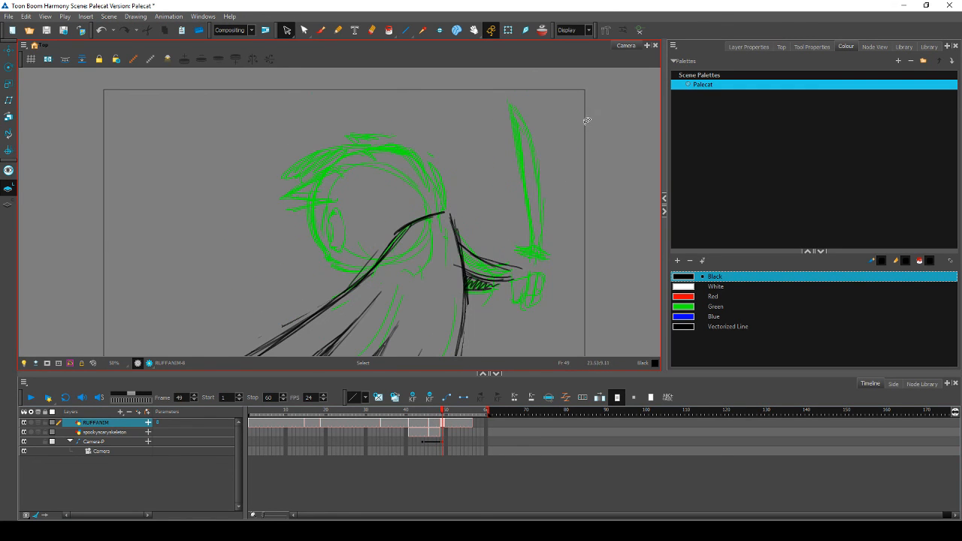
key(comma)
key(period)
key(comma)
key(period)
key(period)
key(comma)
key(comma)
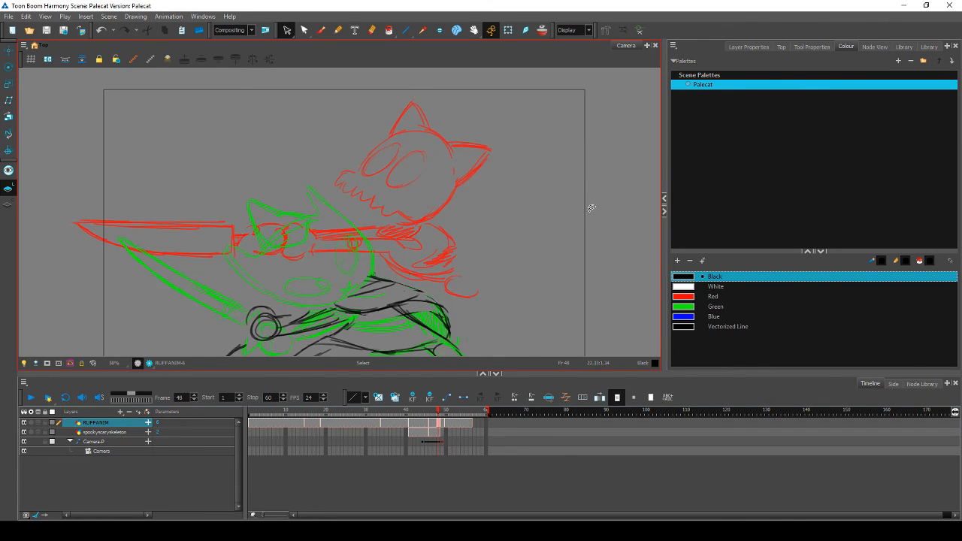
key(period)
Step: Select the blade without its guard on frame 49 and rotate it clockwise to nearly vertical, comparing with the neighbouring frames
mouse_move(546, 237)
mouse_down()
mouse_move(503, 79)
mouse_move(549, 233)
mouse_up()
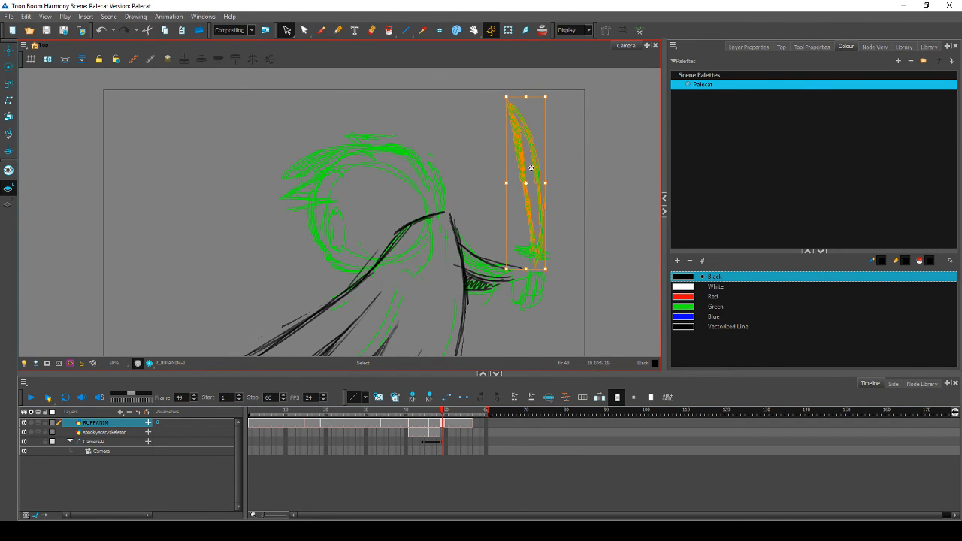
drag(551, 96, 569, 100)
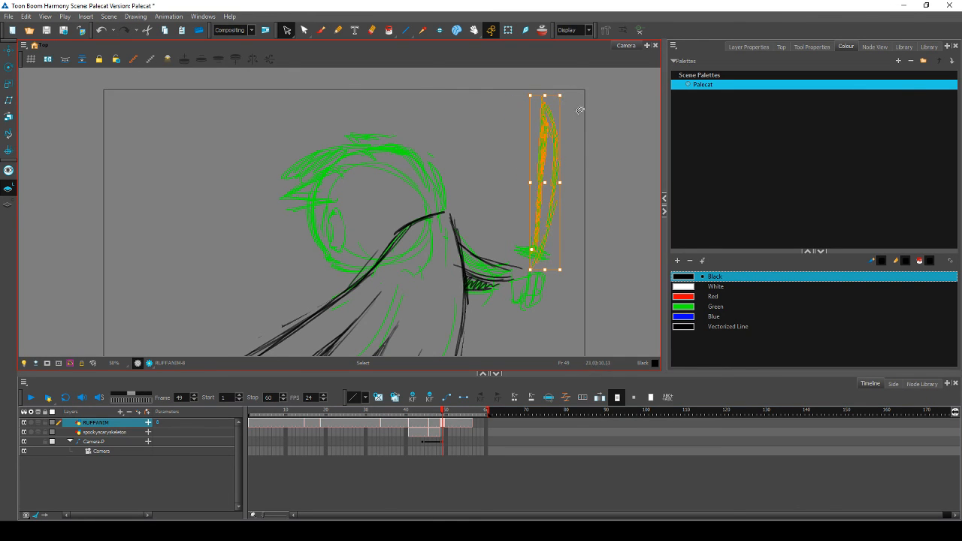
key(comma)
key(period)
key(period)
key(comma)
key(comma)
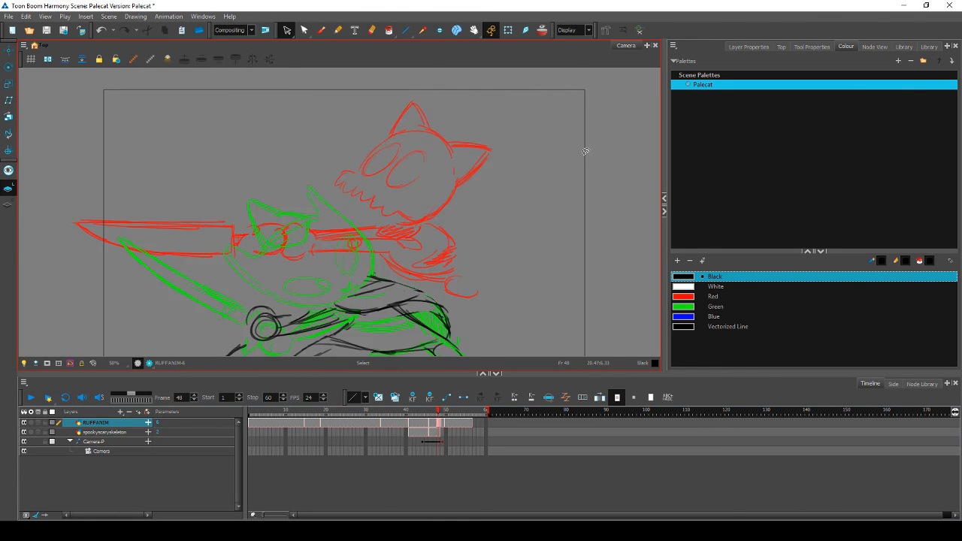
key(period)
key(period)
key(comma)
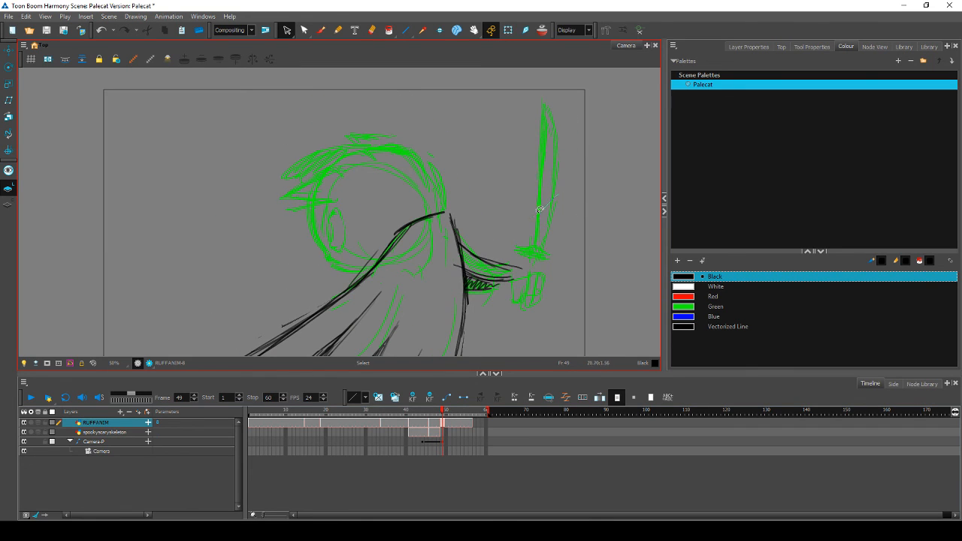
Step: Select the main blade strokes without the loose lower edge line and nudge their angle and position on frame 49
mouse_move(540, 210)
mouse_down()
mouse_move(584, 114)
mouse_move(579, 120)
mouse_move(557, 106)
mouse_move(570, 94)
mouse_up()
drag(566, 94, 565, 95)
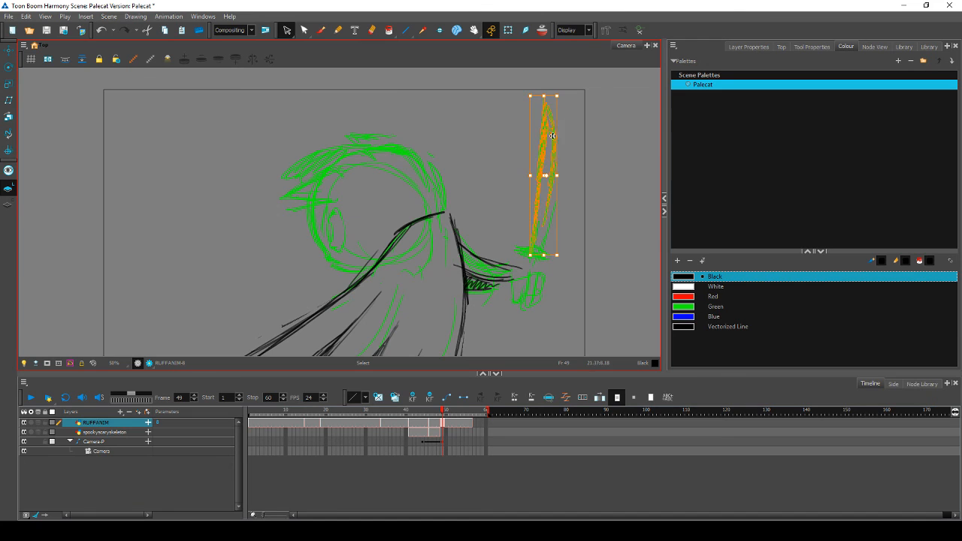
drag(559, 130, 559, 148)
key(comma)
key(period)
key(period)
key(comma)
key(comma)
key(period)
key(period)
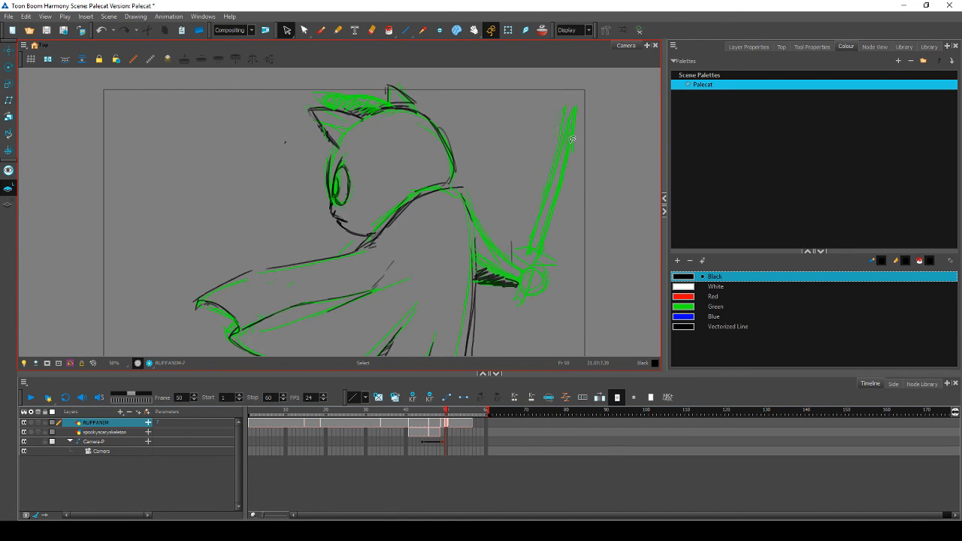
key(comma)
Step: Adjust the loose lower edge line to follow the blade on frame 49, checking the sword's motion across frames 48 to 50
click(548, 226)
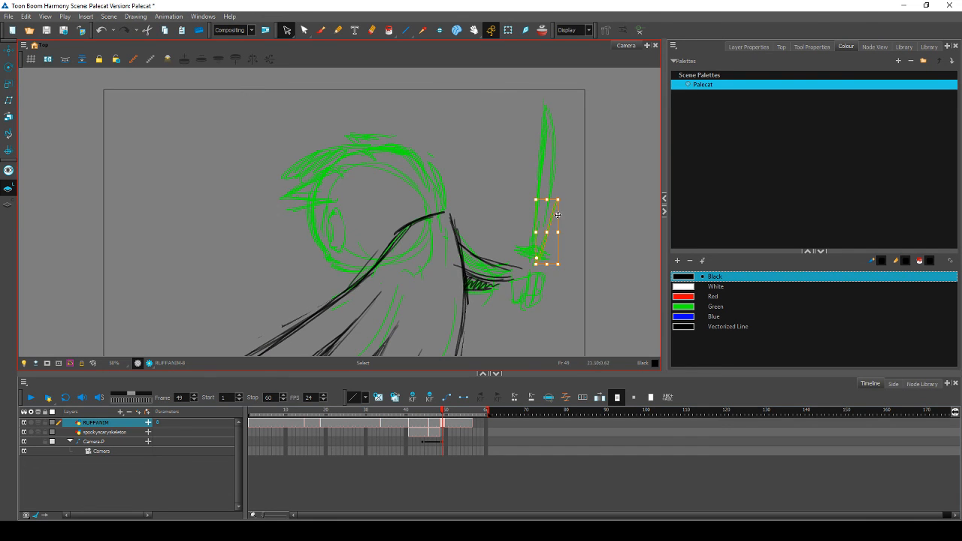
drag(558, 200, 553, 205)
key(comma)
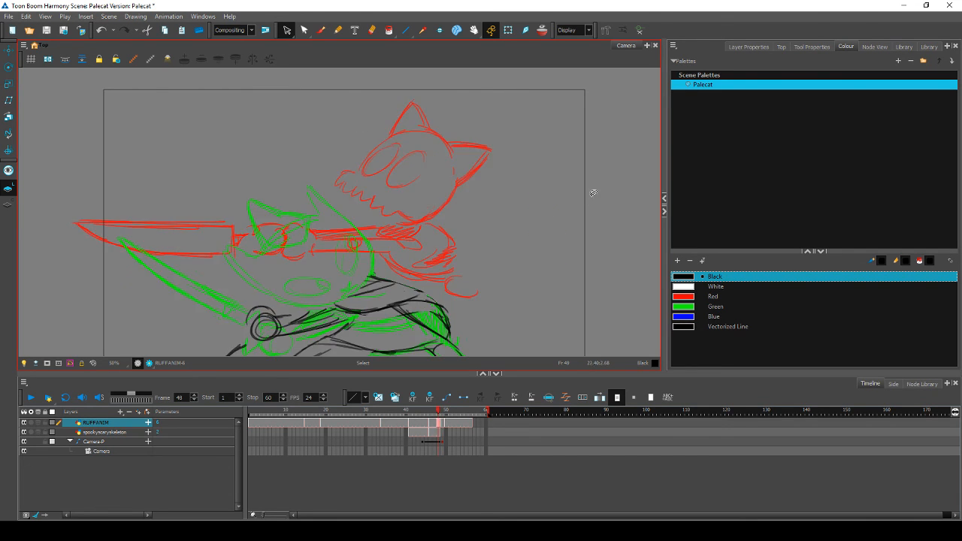
key(period)
key(period)
key(comma)
key(comma)
key(period)
key(period)
key(comma)
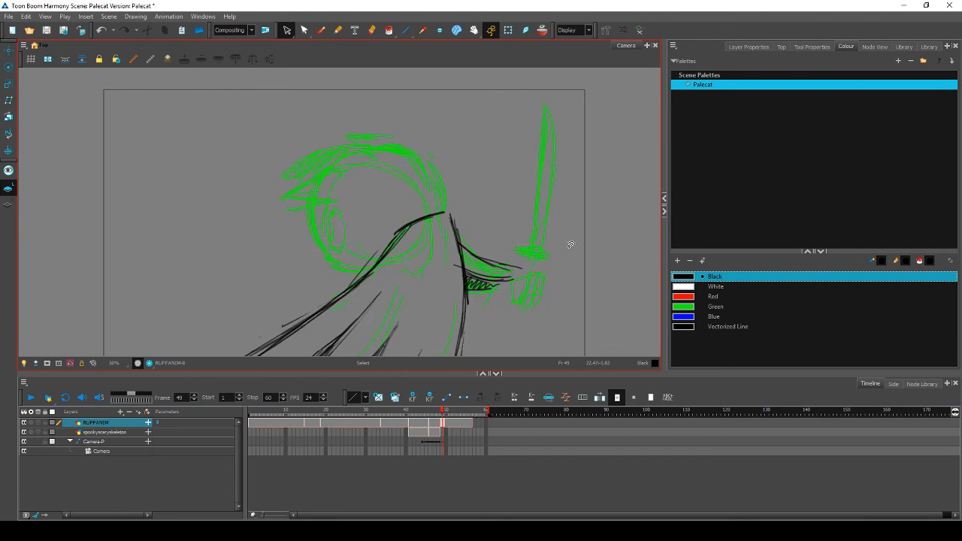
key(comma)
key(period)
Step: Rotate the blade and guard together clockwise on frame 49 and shift them outward, closer to the sword pose on frame 50
mouse_move(557, 262)
mouse_down()
mouse_move(497, 179)
mouse_move(583, 184)
mouse_move(575, 94)
mouse_move(575, 105)
mouse_up()
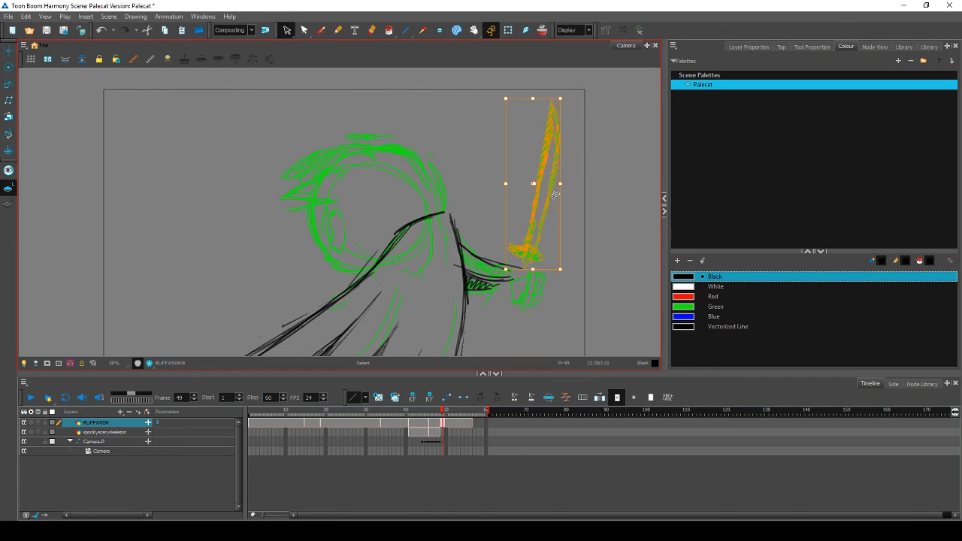
drag(542, 224, 548, 226)
key(comma)
key(period)
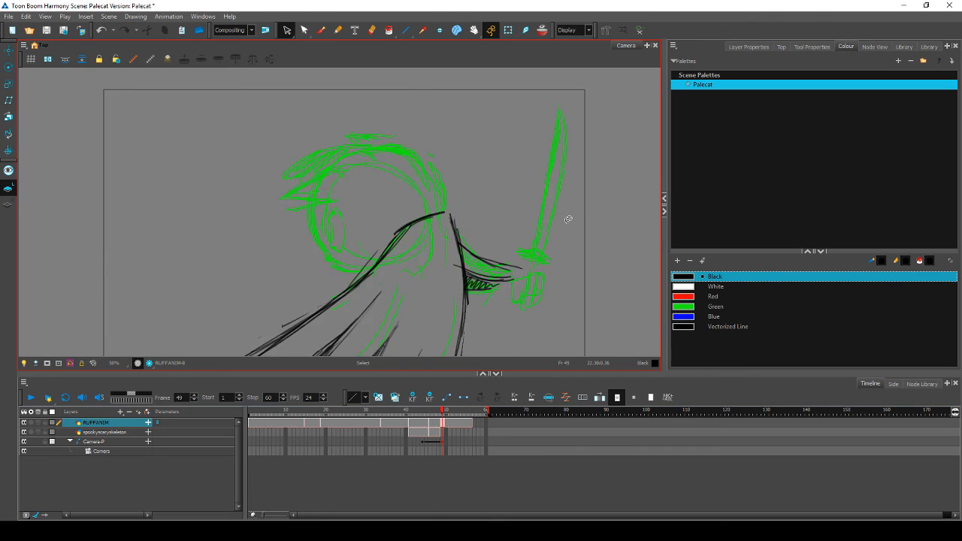
key(period)
key(comma)
key(comma)
key(period)
Step: Nudge the blade and guard slightly back toward the cat on frame 49, comparing with frames 48 and 50
mouse_move(548, 258)
mouse_down()
mouse_move(519, 252)
mouse_move(516, 136)
mouse_move(588, 93)
mouse_move(577, 223)
mouse_move(543, 255)
mouse_up()
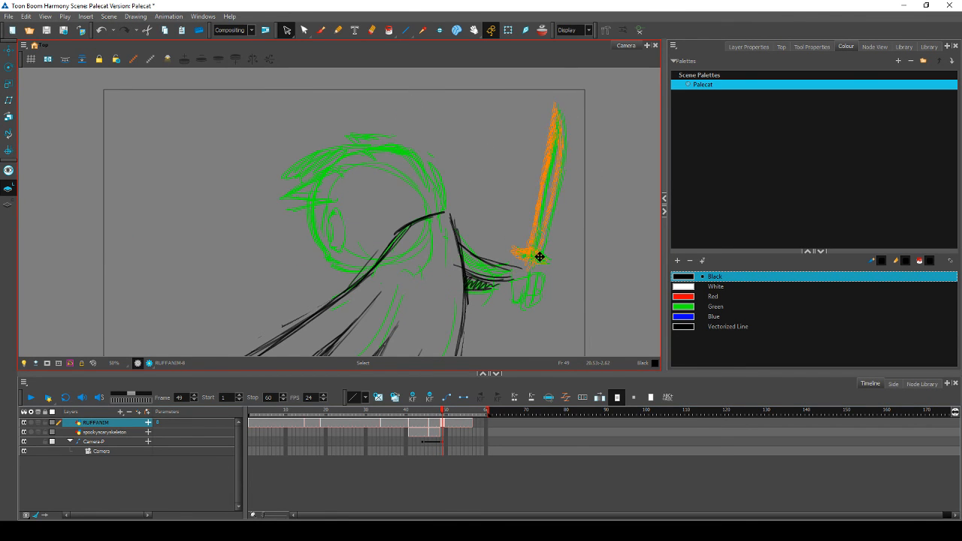
key(comma)
key(period)
key(period)
key(comma)
key(comma)
key(period)
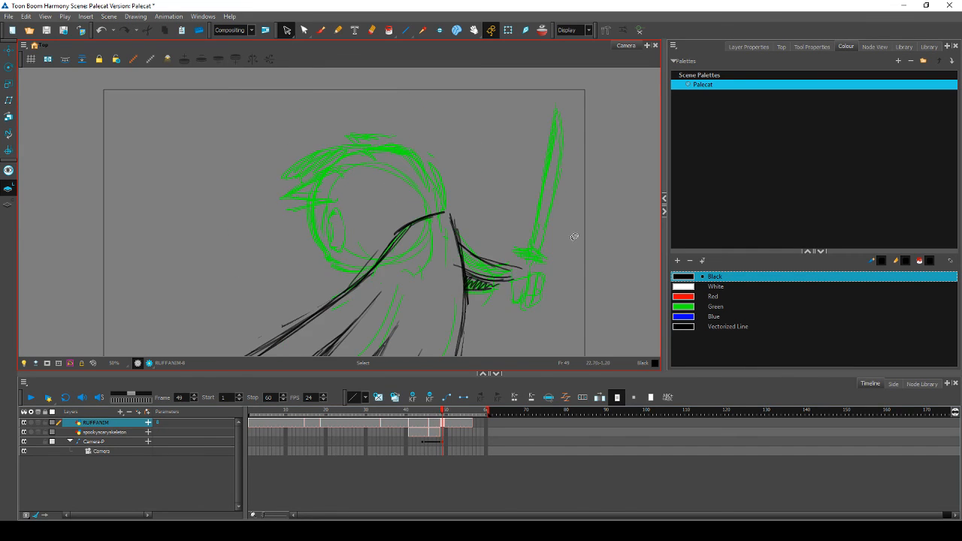
key(period)
key(comma)
key(comma)
key(period)
Step: Select the blade and guard on frame 49 and rotate them slightly counterclockwise, checking the motion on adjacent frames
mouse_move(503, 245)
mouse_down()
mouse_move(512, 133)
mouse_move(597, 111)
mouse_move(579, 215)
mouse_up()
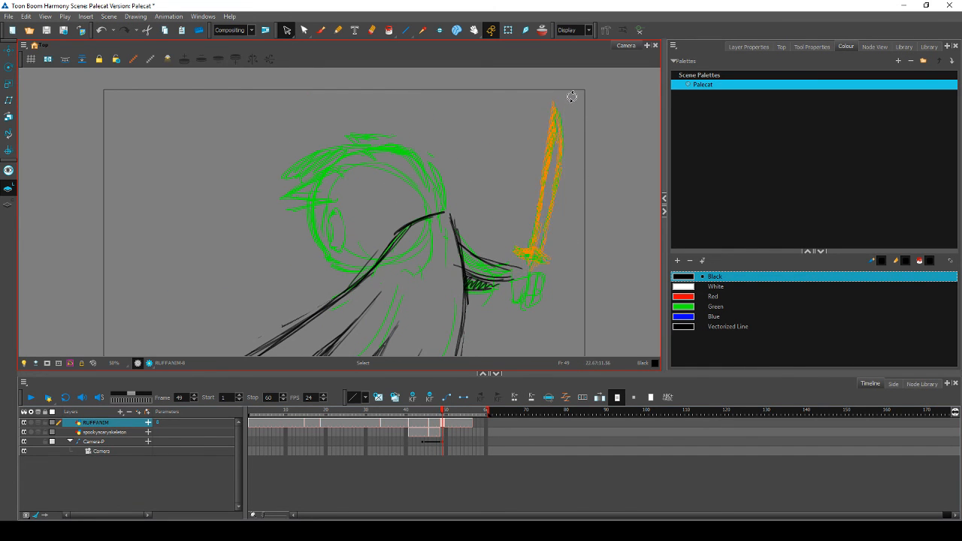
key(comma)
key(period)
key(period)
key(comma)
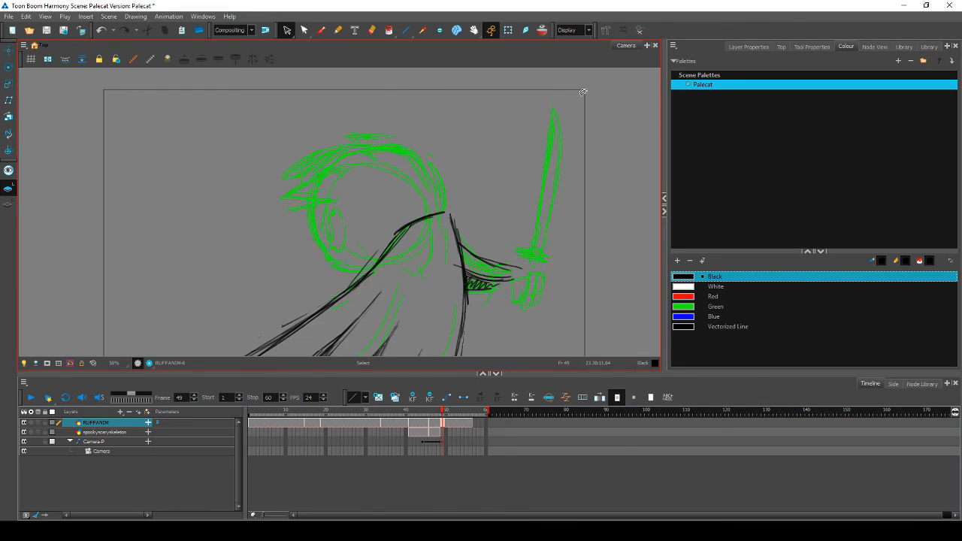
key(comma)
key(period)
Step: Rotate the blade and guard a little more counterclockwise on frame 49 and shift them slightly inward and up
mouse_move(520, 253)
mouse_down()
mouse_move(575, 89)
mouse_move(590, 226)
mouse_move(558, 259)
mouse_move(517, 207)
mouse_move(518, 242)
mouse_up()
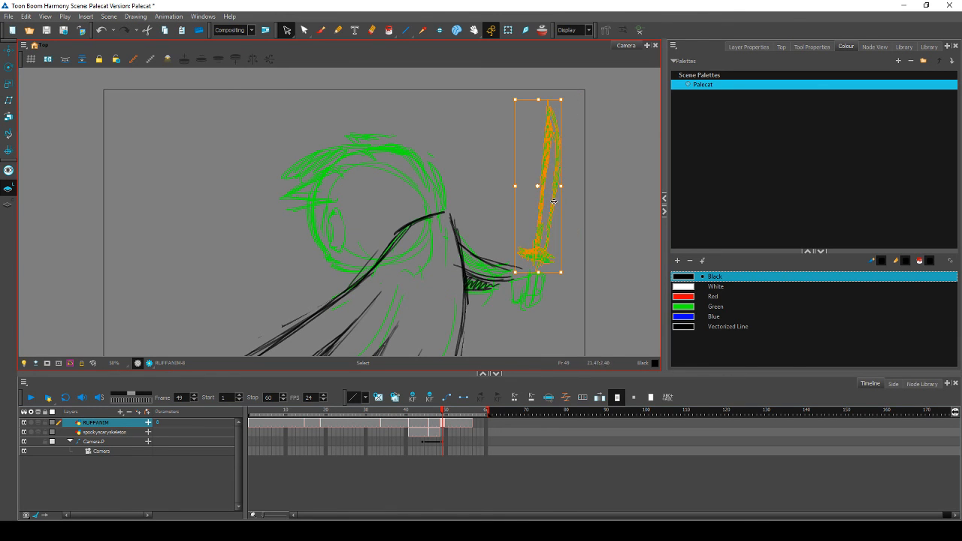
drag(554, 202, 550, 200)
key(comma)
key(period)
key(period)
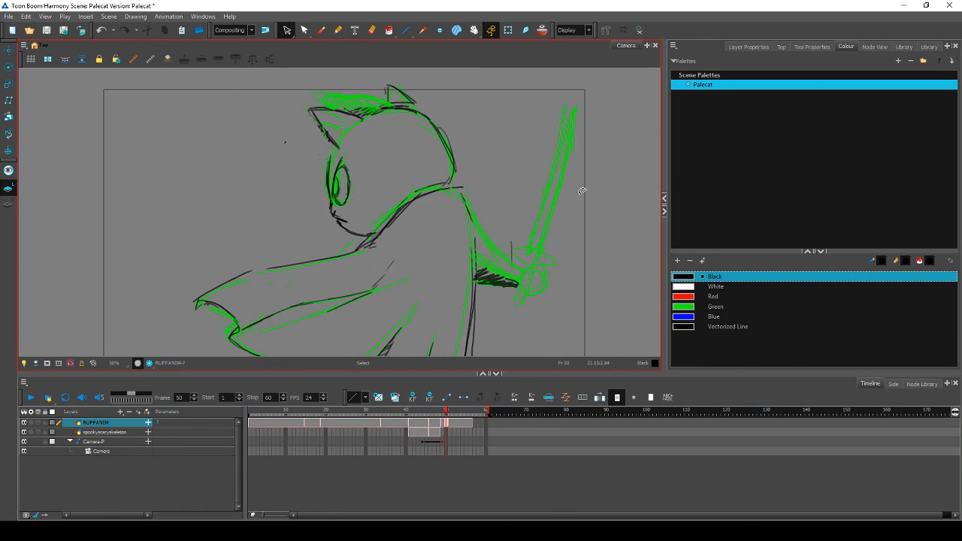
key(comma)
key(comma)
key(period)
Step: Bring the blade and guard on frame 49 closer to vertical with another small rotation, flipping through frames 48 to 50
mouse_move(552, 258)
mouse_down()
mouse_move(529, 251)
mouse_move(546, 80)
mouse_move(569, 208)
mouse_move(535, 255)
mouse_up()
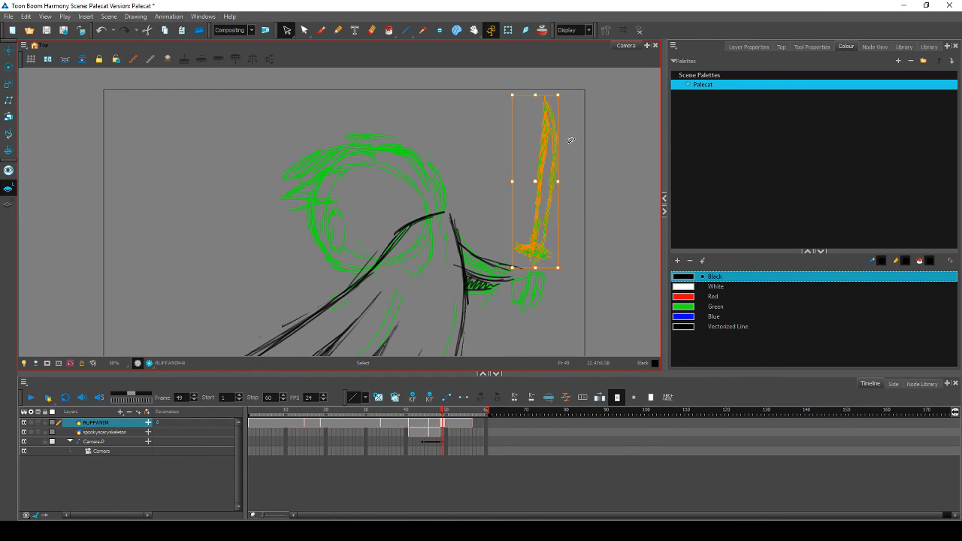
drag(562, 95, 561, 95)
key(comma)
key(period)
key(period)
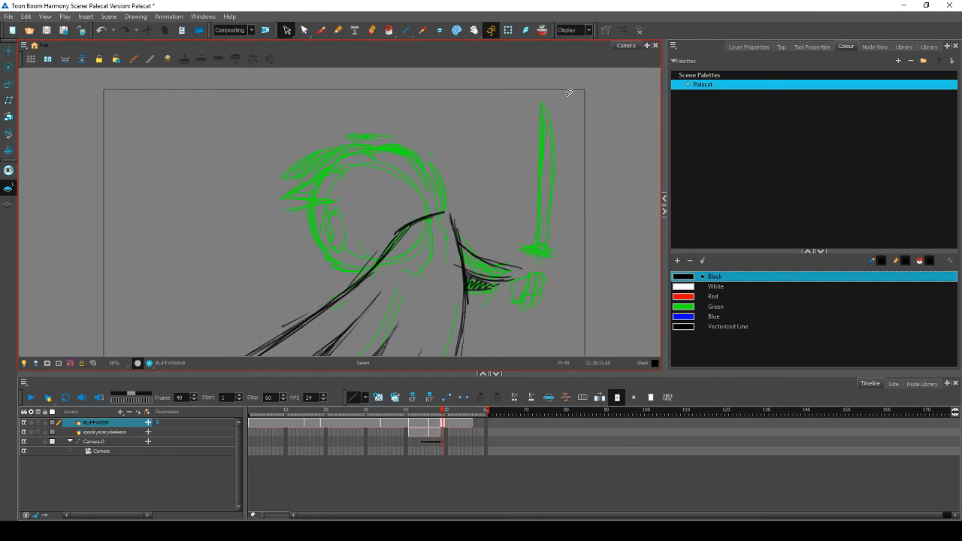
key(comma)
key(comma)
key(period)
key(period)
key(comma)
Step: Set the blade nearly upright with its guard centred over the fist on frame 49, then compare it with frame 48
drag(516, 240, 541, 252)
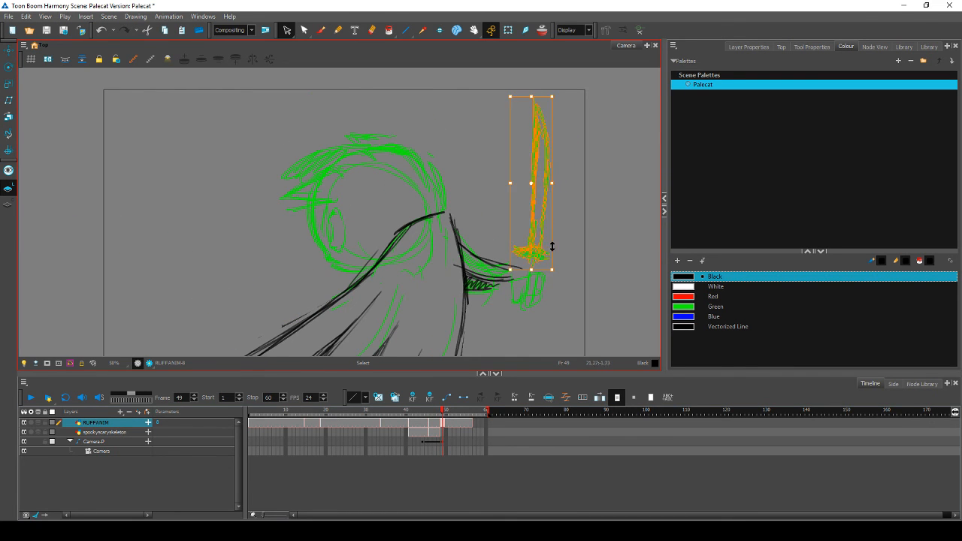
click(558, 240)
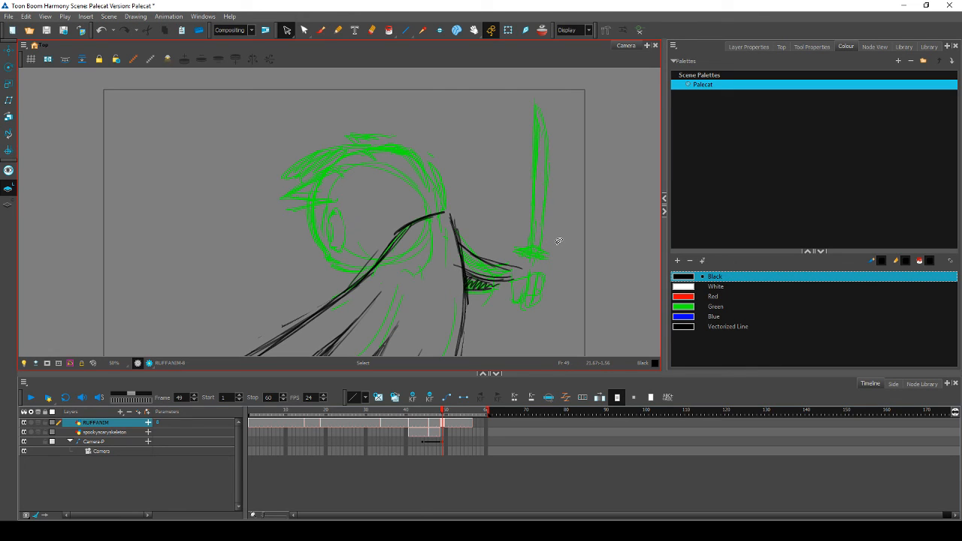
click(443, 412)
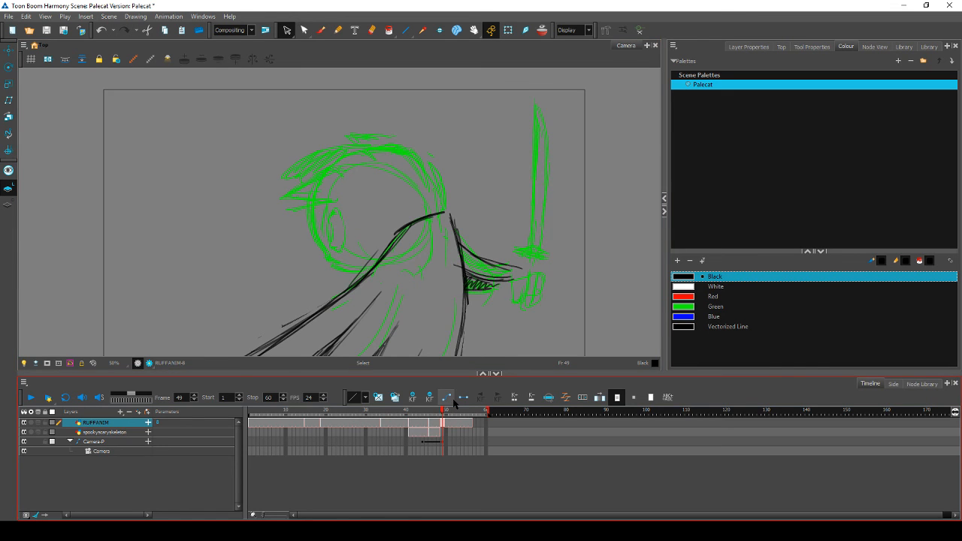
key(comma)
key(period)
key(comma)
key(period)
key(comma)
key(period)
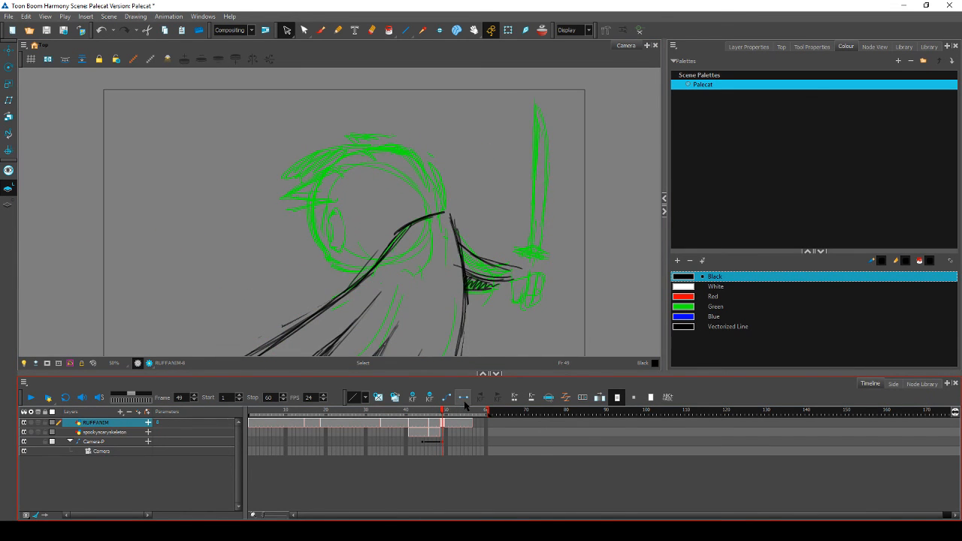
Step: Brush a black line along the back edge of the cape from the shoulder down on frame 50, comparing with frame 49
mouse_move(444, 411)
mouse_down()
mouse_move(455, 413)
mouse_move(435, 415)
mouse_move(475, 412)
mouse_move(429, 415)
mouse_move(462, 414)
mouse_move(438, 415)
mouse_move(446, 418)
mouse_up()
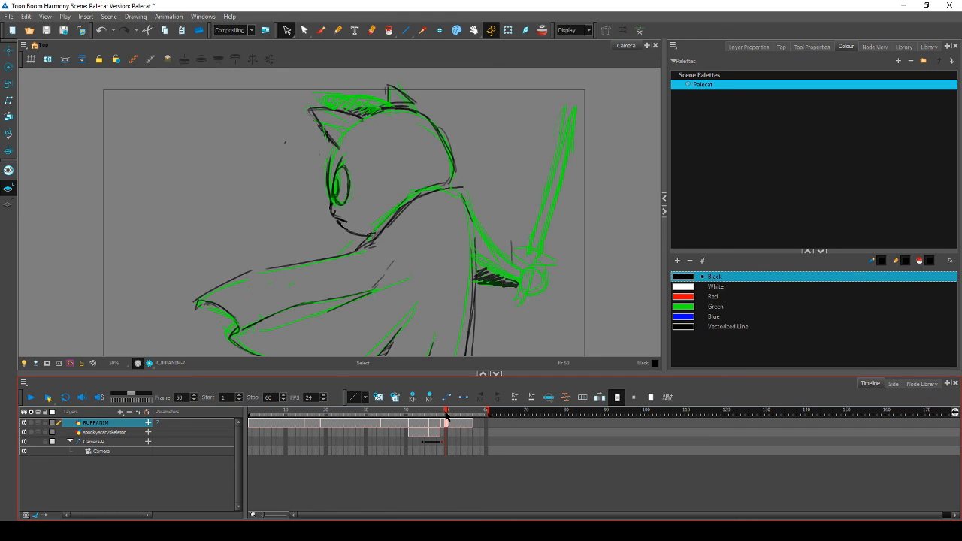
click(323, 32)
mouse_move(456, 189)
mouse_down()
mouse_move(465, 215)
mouse_move(457, 191)
mouse_move(475, 283)
mouse_up()
key(comma)
key(period)
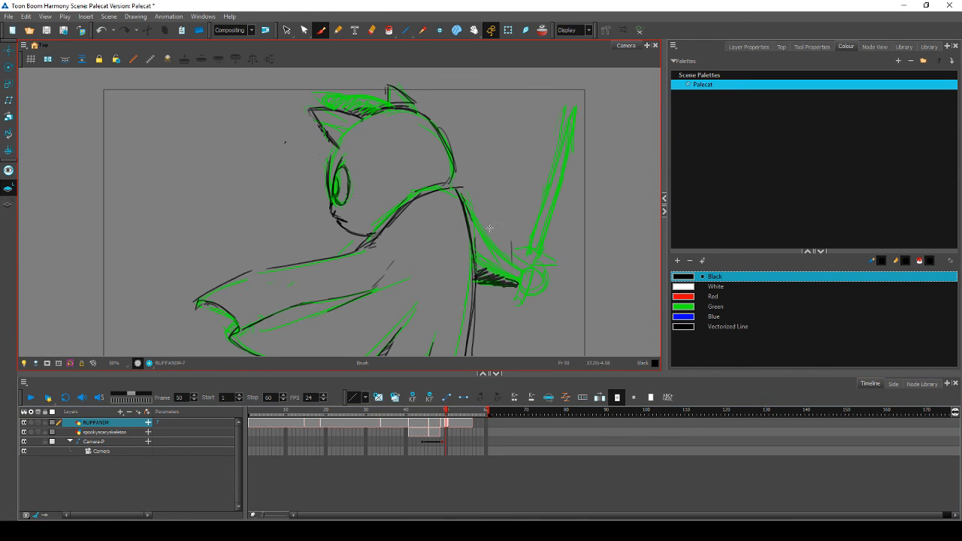
drag(454, 193, 473, 235)
key(comma)
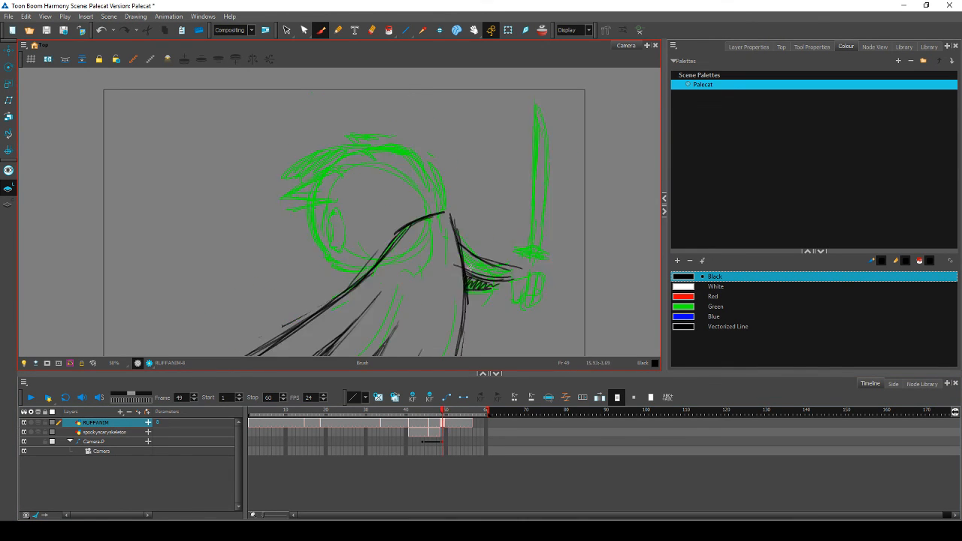
Step: Brush a black line along the upper edge of the sword arm on frame 50, comparing it with frame 49
key(period)
key(comma)
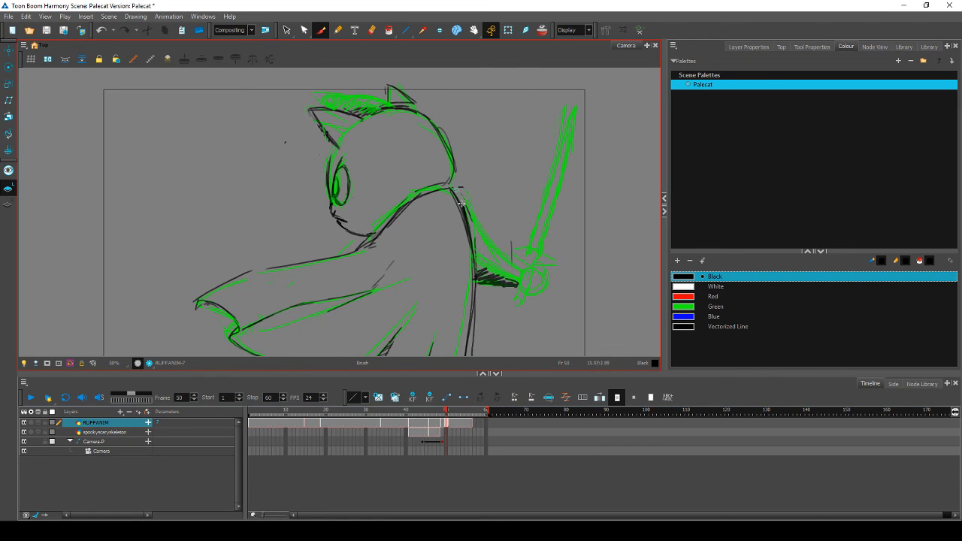
key(period)
key(comma)
key(comma)
key(period)
key(period)
drag(466, 215, 517, 268)
key(comma)
key(period)
key(comma)
key(period)
key(comma)
key(period)
Step: Play back the animation from around frame 42, and move the end keyframe of Camera-P to frame 54
mouse_move(448, 413)
mouse_down()
mouse_move(416, 425)
mouse_move(456, 421)
mouse_move(408, 426)
mouse_move(446, 421)
mouse_up()
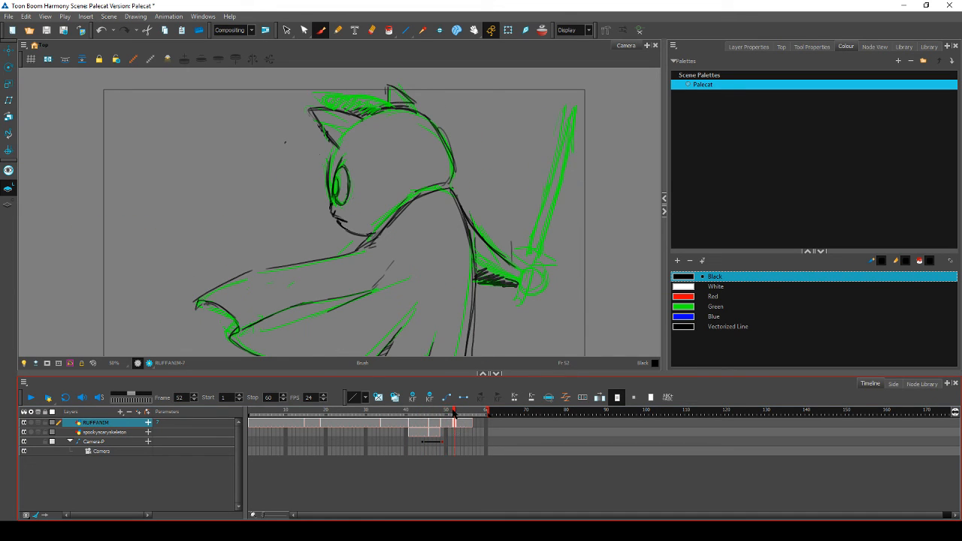
mouse_move(454, 413)
mouse_down()
mouse_move(488, 425)
mouse_move(426, 414)
mouse_move(443, 444)
mouse_move(439, 414)
mouse_move(407, 417)
mouse_up()
click(32, 399)
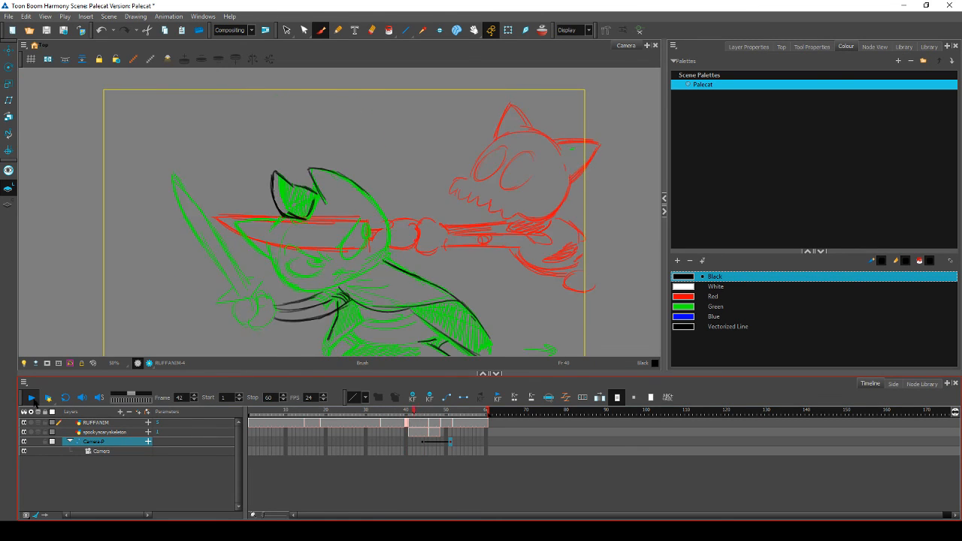
click(449, 443)
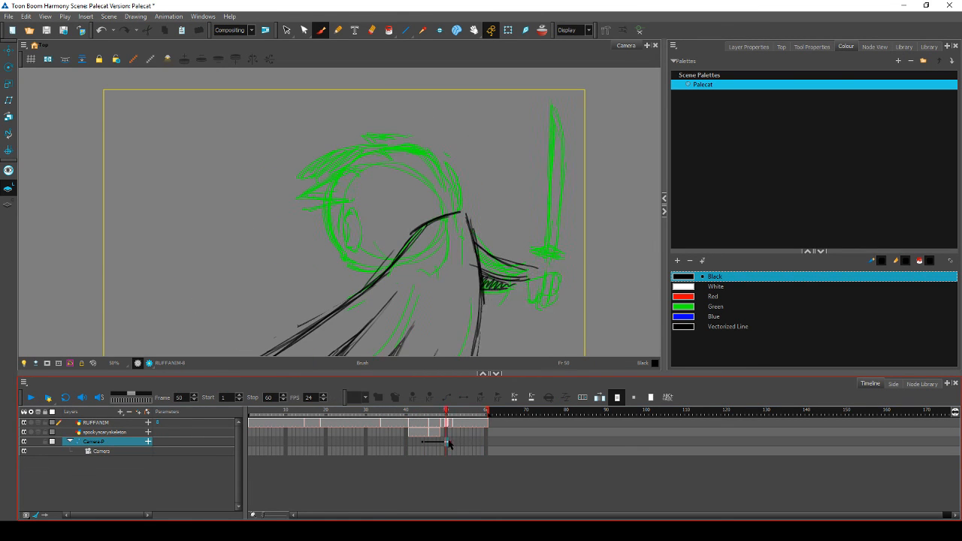
drag(449, 444, 461, 447)
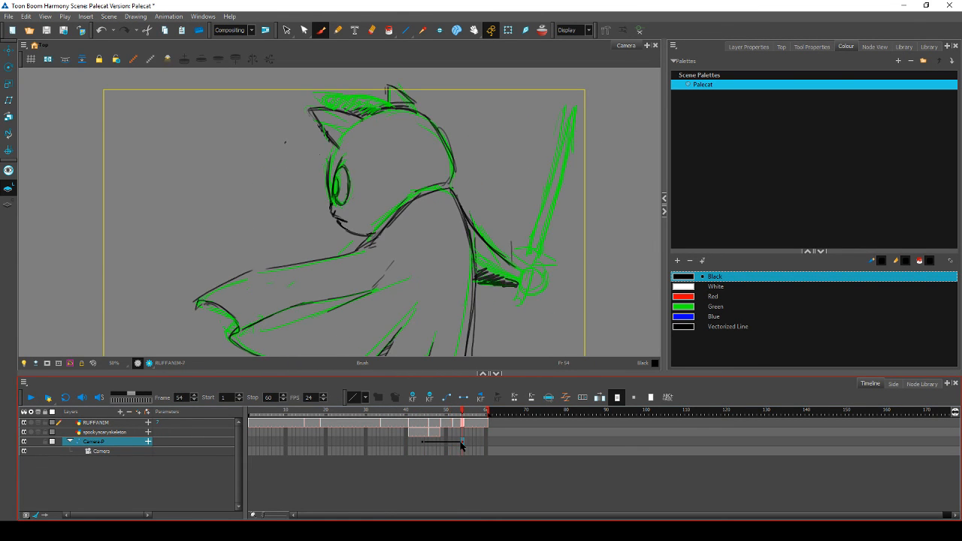
mouse_move(461, 414)
mouse_down()
mouse_move(425, 415)
mouse_move(470, 416)
mouse_move(425, 421)
mouse_move(456, 423)
mouse_up()
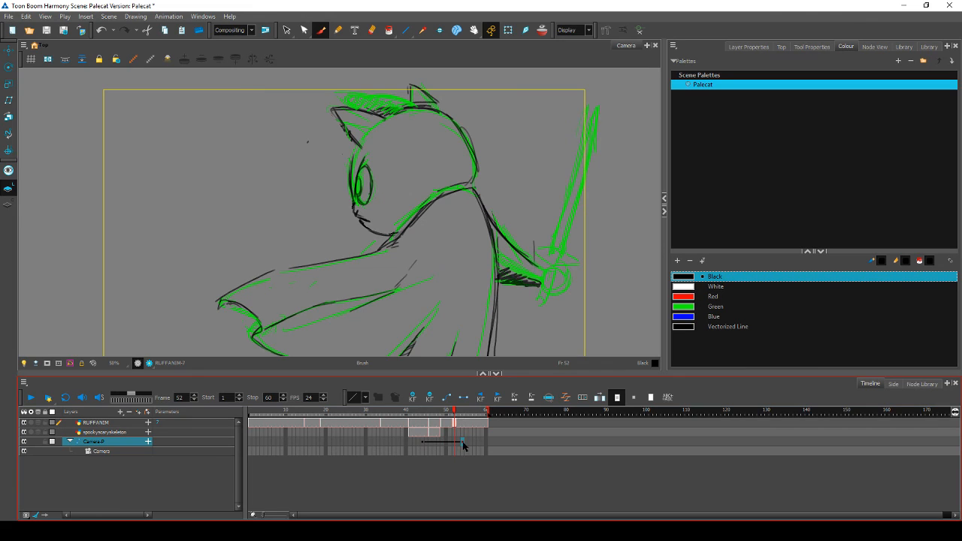
Step: Set the ease of Camera-P's frame 54 keyframe to a left time ratio of 30 and apply it
click(462, 442)
click(548, 398)
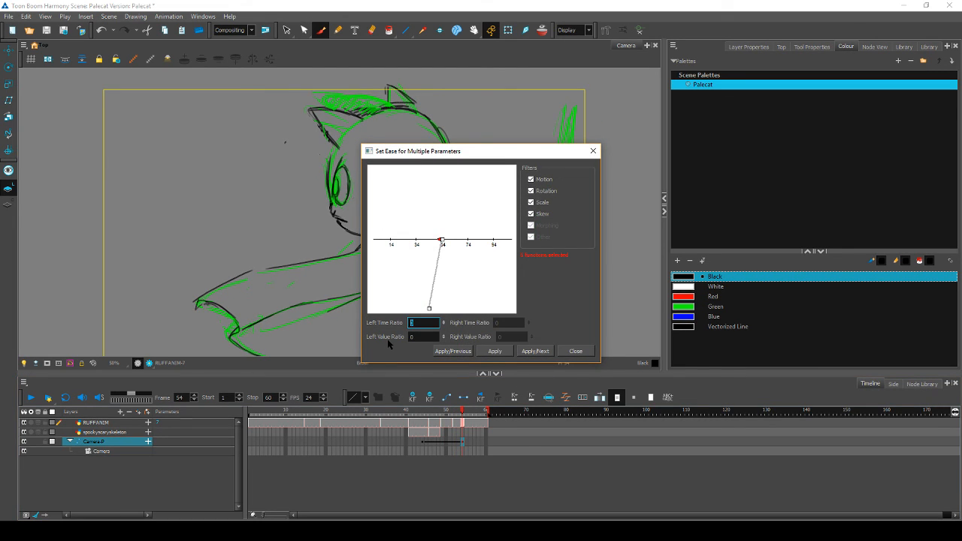
text(30)
click(495, 351)
click(576, 352)
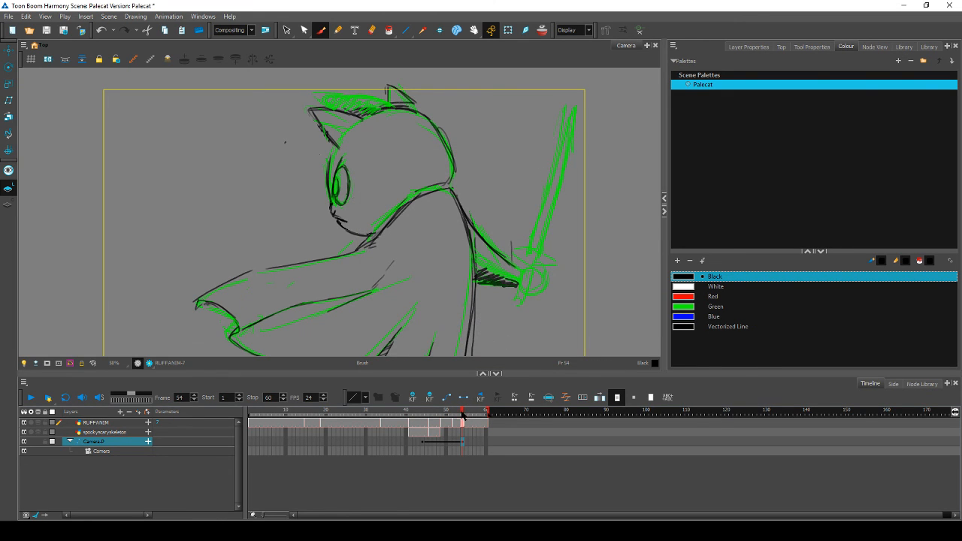
mouse_move(463, 416)
mouse_down()
mouse_move(430, 421)
mouse_move(471, 416)
mouse_up()
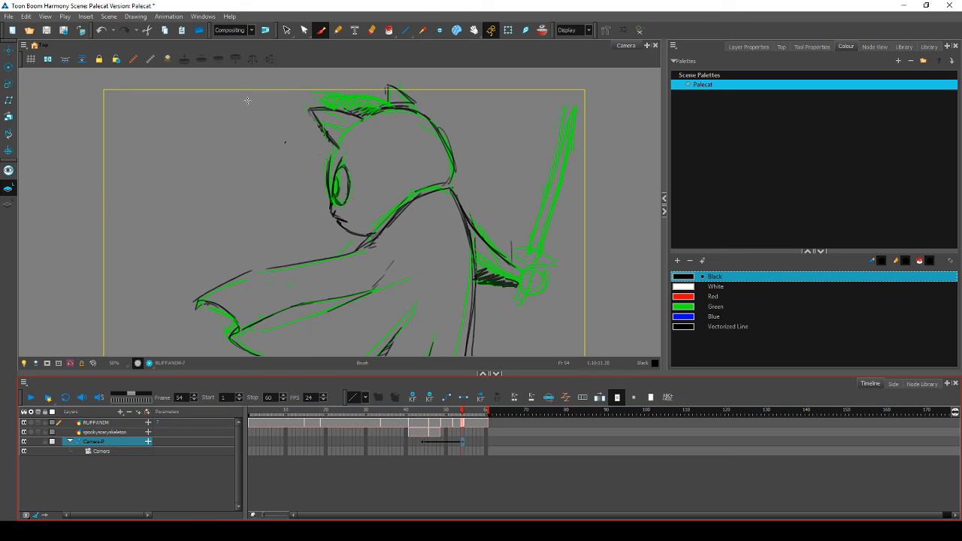
Step: Shift the camera slightly sideways on frame 54 with the Transform tool and play back from frame 30
click(508, 30)
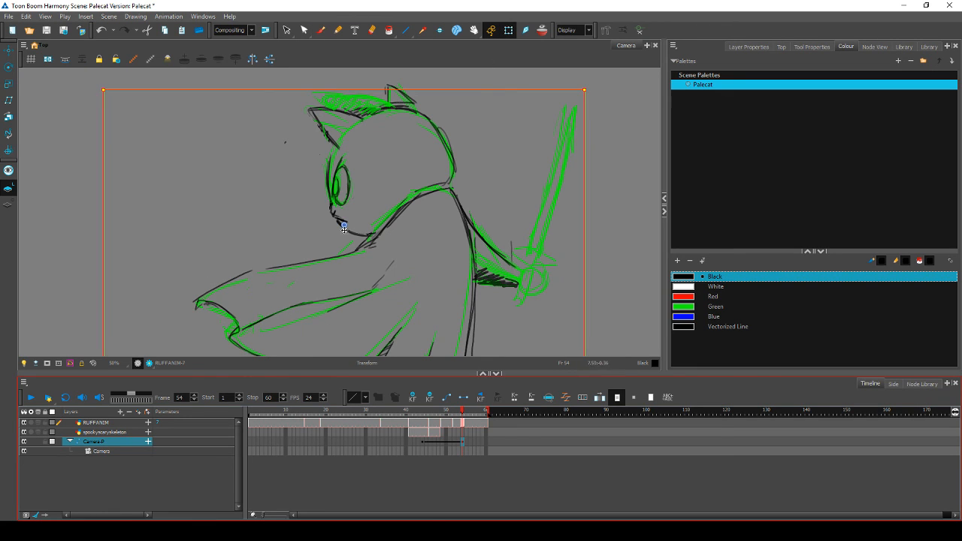
drag(354, 210, 361, 213)
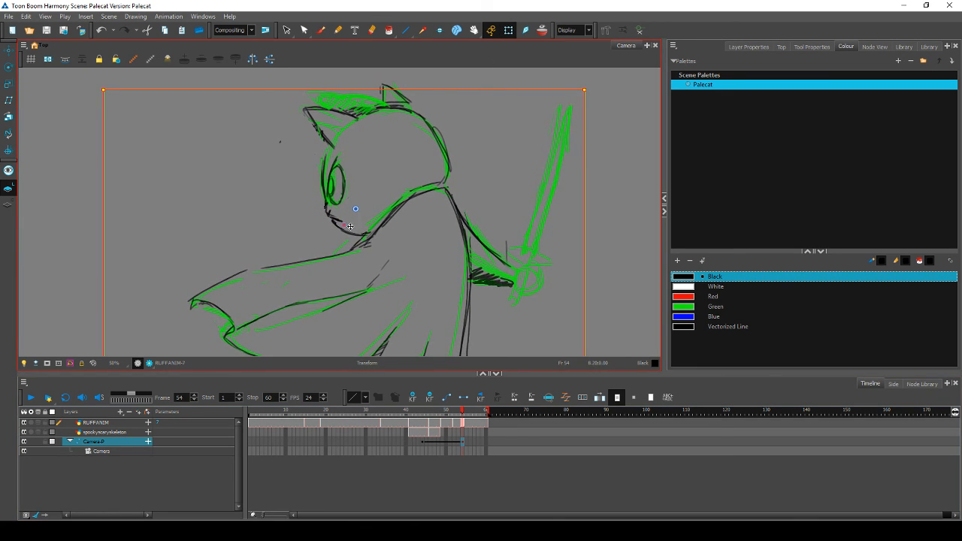
mouse_move(462, 418)
mouse_down()
mouse_move(410, 418)
mouse_move(477, 418)
mouse_move(361, 418)
mouse_up()
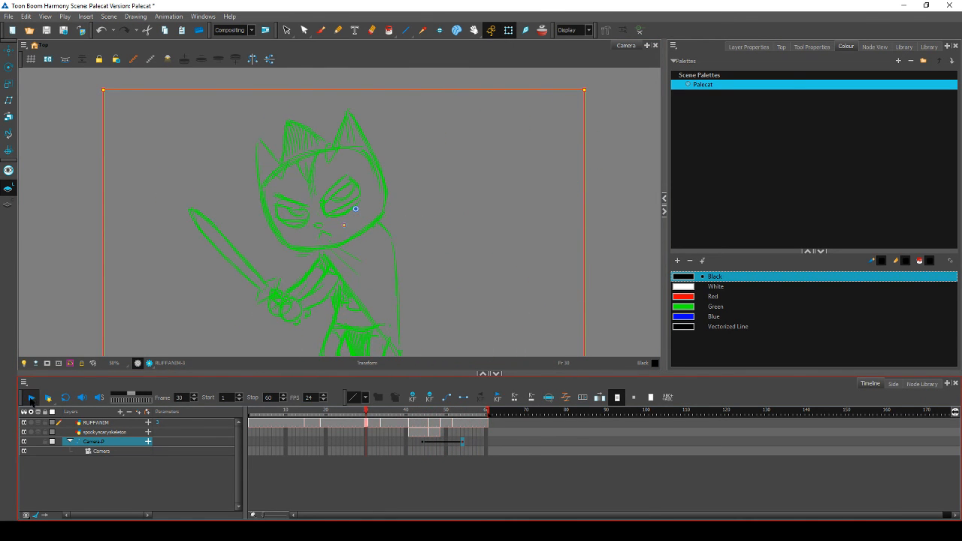
click(31, 397)
click(31, 397)
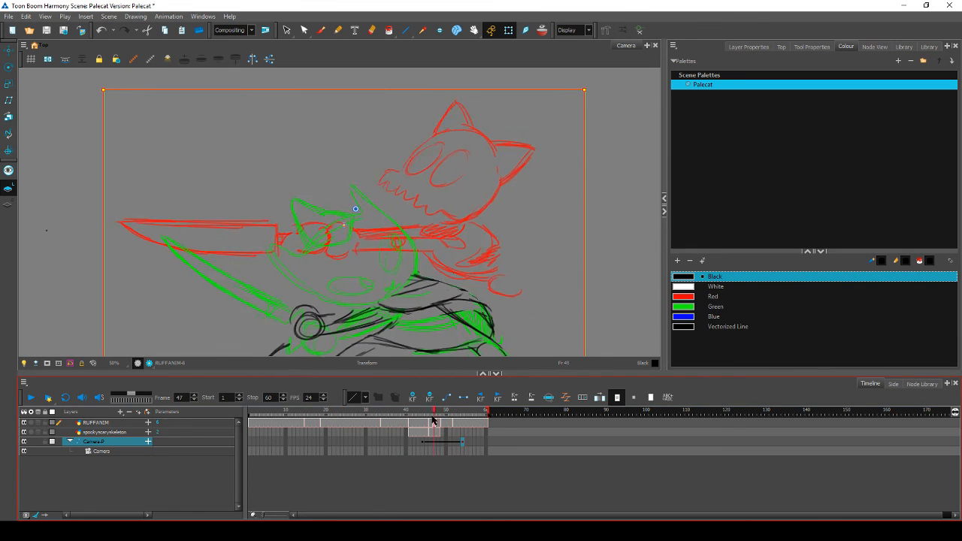
Step: Brush a broad curved blade with its guard and gripping hand in Red on frame 49 of the spookyscaryskeleton layer
click(463, 418)
drag(465, 415, 443, 435)
click(687, 296)
click(321, 30)
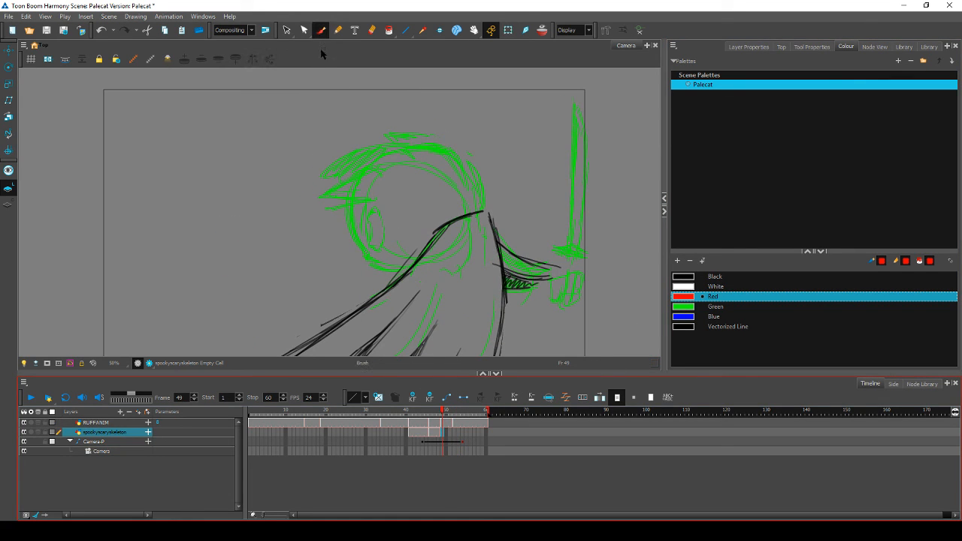
key(comma)
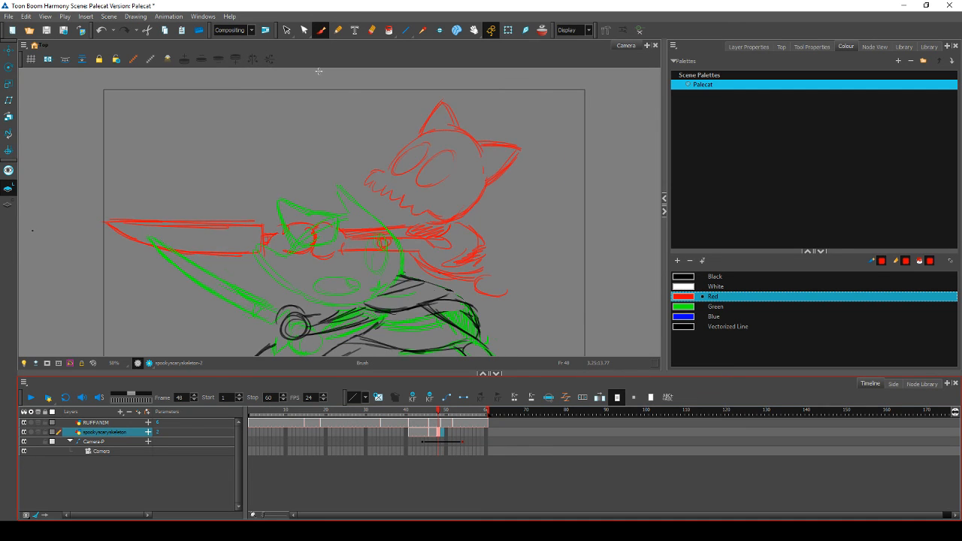
key(period)
key(comma)
key(period)
mouse_move(138, 228)
mouse_down()
mouse_move(172, 268)
mouse_move(154, 247)
mouse_move(224, 255)
mouse_up()
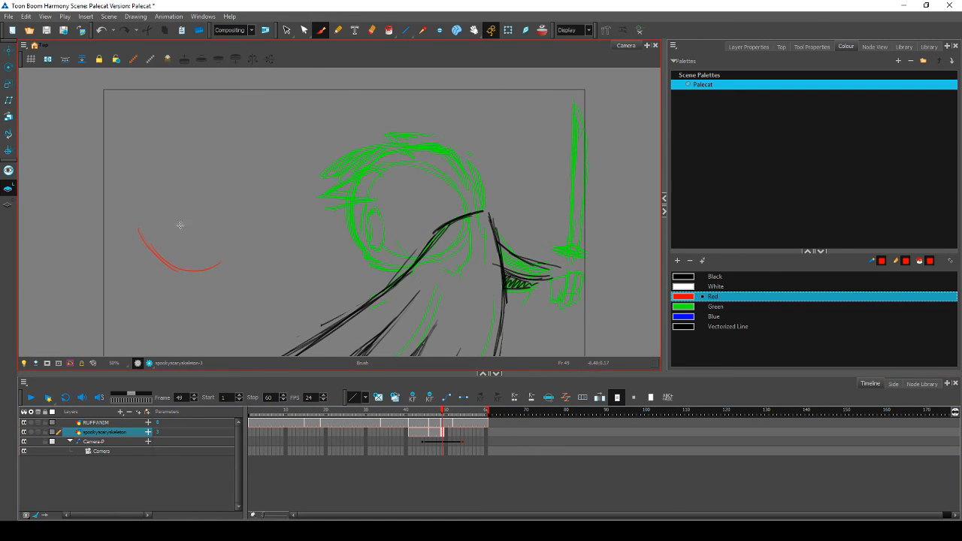
mouse_move(138, 222)
mouse_down()
mouse_move(238, 221)
mouse_move(184, 229)
mouse_move(254, 214)
mouse_move(245, 242)
mouse_up()
drag(256, 199, 259, 239)
Step: Brush a red cat skull with round eye sockets, jagged teeth and two ears above the blade, comparing it with frame 48
mouse_move(227, 127)
mouse_down()
mouse_move(286, 145)
mouse_move(263, 180)
mouse_up()
mouse_move(254, 111)
mouse_down()
mouse_move(258, 180)
mouse_move(223, 156)
mouse_move(248, 150)
mouse_move(241, 138)
mouse_move(263, 124)
mouse_up()
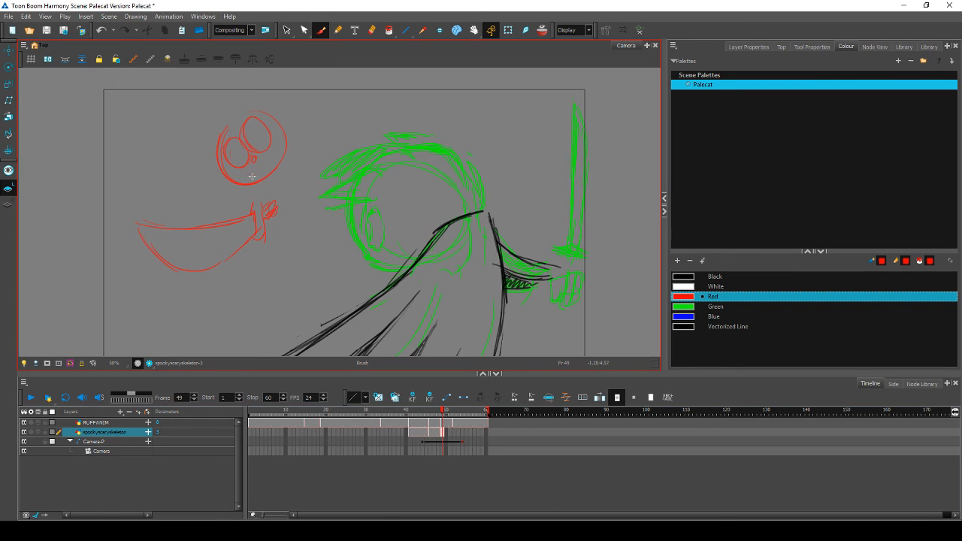
drag(252, 177, 281, 158)
drag(217, 147, 238, 187)
mouse_move(206, 145)
mouse_down()
mouse_move(193, 142)
mouse_move(248, 90)
mouse_move(277, 113)
mouse_up()
key(.)
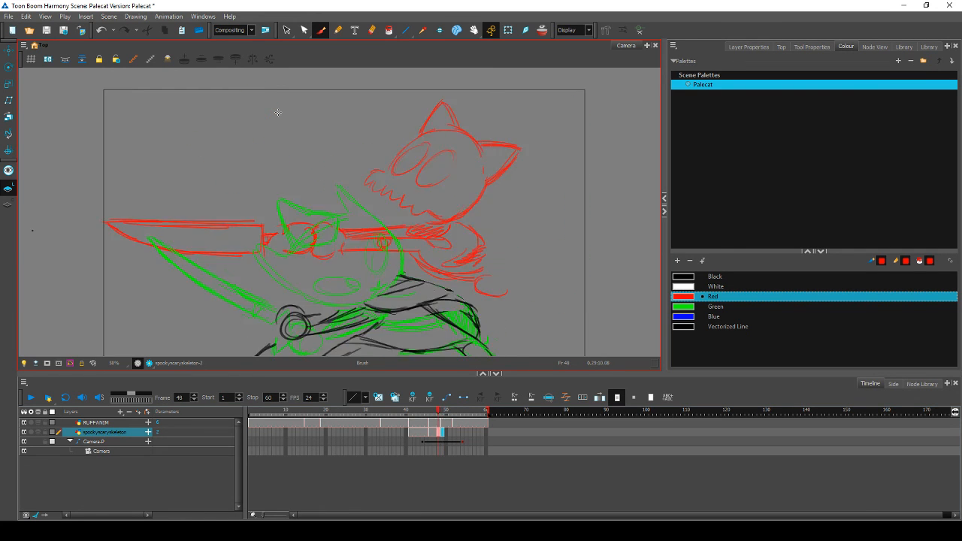
key(.)
key(.)
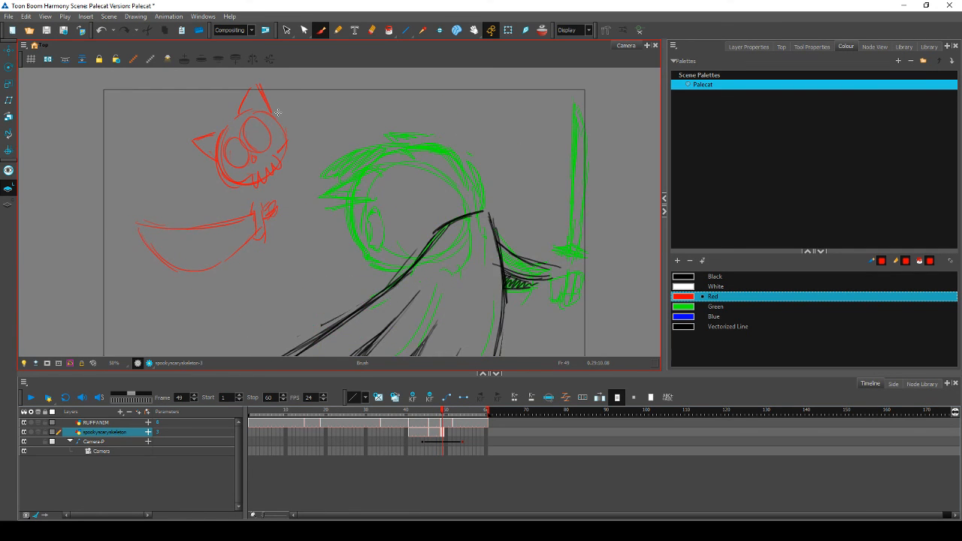
key(.)
Step: Enlarge the skull slightly on frame 49 and adjust the tilt of its larger eye and upper ear strokes
click(287, 30)
mouse_move(301, 154)
mouse_down()
mouse_move(182, 132)
mouse_move(288, 96)
mouse_move(296, 116)
mouse_move(302, 93)
mouse_up()
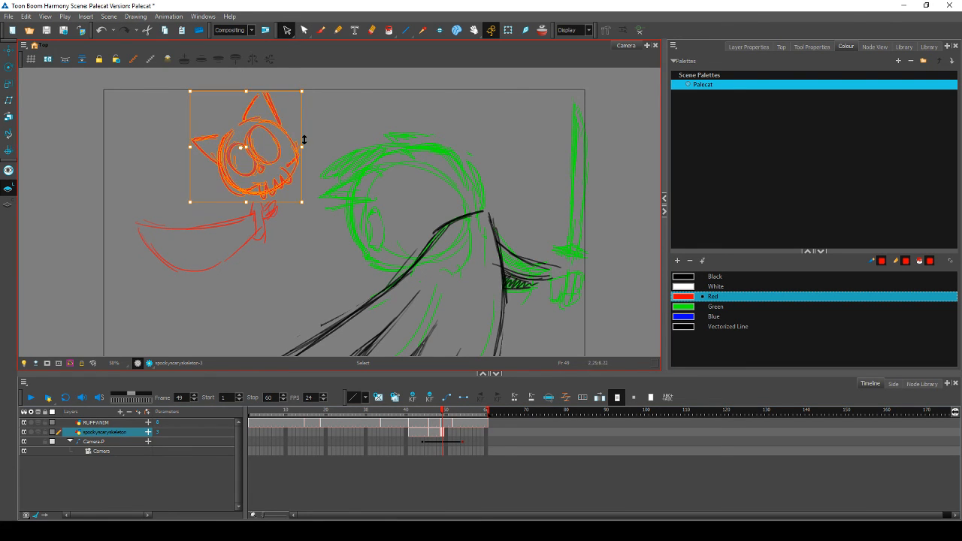
mouse_move(303, 139)
mouse_down()
mouse_move(303, 129)
mouse_move(283, 151)
mouse_move(254, 76)
mouse_up()
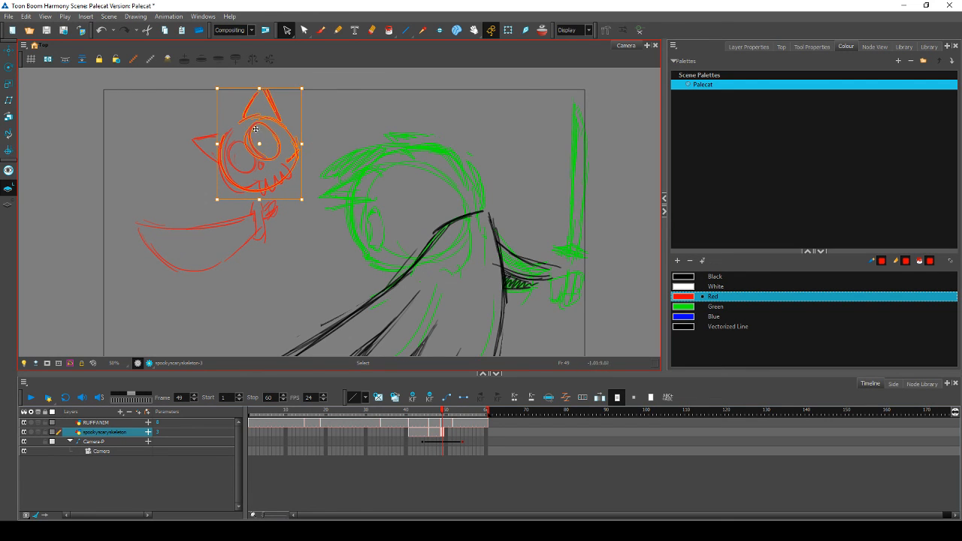
drag(259, 144, 227, 153)
drag(275, 89, 308, 89)
drag(280, 90, 304, 87)
click(344, 88)
key(comma)
key(period)
Step: Reposition and rotate the larger eye and upper ear strokes a little clockwise, checking against frame 48
mouse_move(314, 136)
mouse_down()
mouse_move(251, 103)
mouse_move(259, 79)
mouse_move(318, 85)
mouse_move(294, 123)
mouse_up()
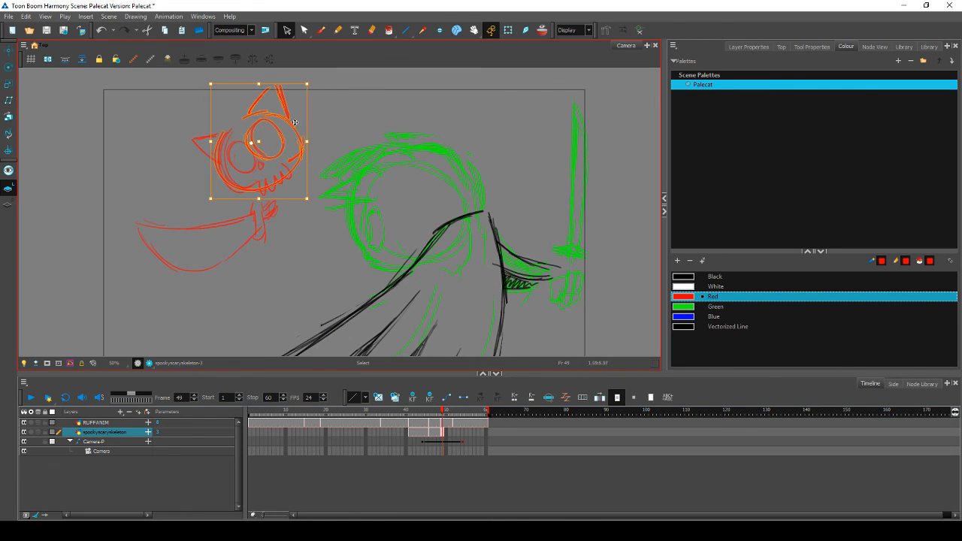
mouse_move(311, 78)
mouse_down()
mouse_move(322, 91)
mouse_move(319, 120)
mouse_up()
click(357, 115)
key(comma)
key(period)
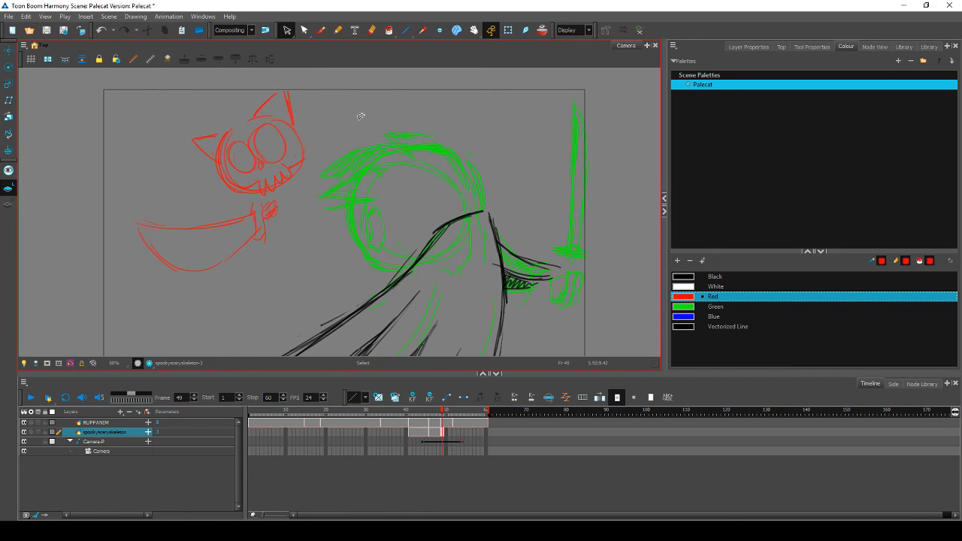
Step: Delete the surplus outline strokes around the skull's cheek and jaw on frame 49, flipping against frame 48
click(296, 166)
click(309, 189)
key(comma)
key(period)
click(254, 187)
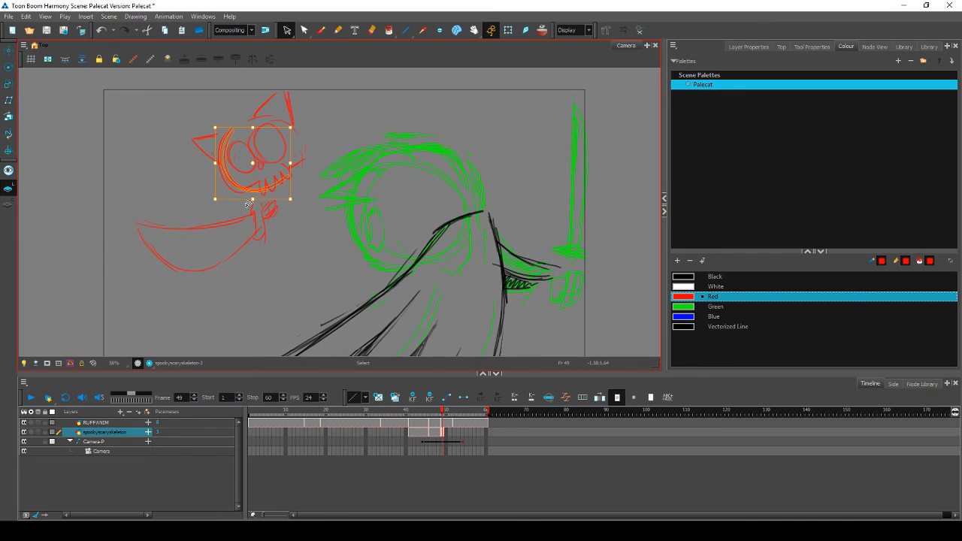
key(Delete)
key(comma)
key(period)
key(comma)
key(period)
key(comma)
key(period)
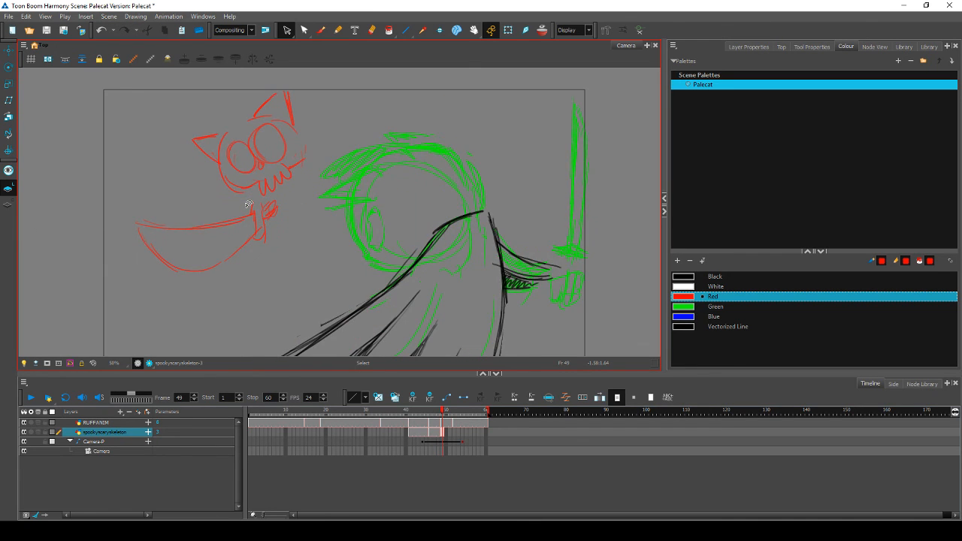
Step: Move the whole skull slightly down and tilt it a little clockwise on frame 49, comparing with frame 48
mouse_move(300, 160)
mouse_down()
mouse_move(298, 78)
mouse_move(305, 133)
mouse_move(293, 119)
mouse_up()
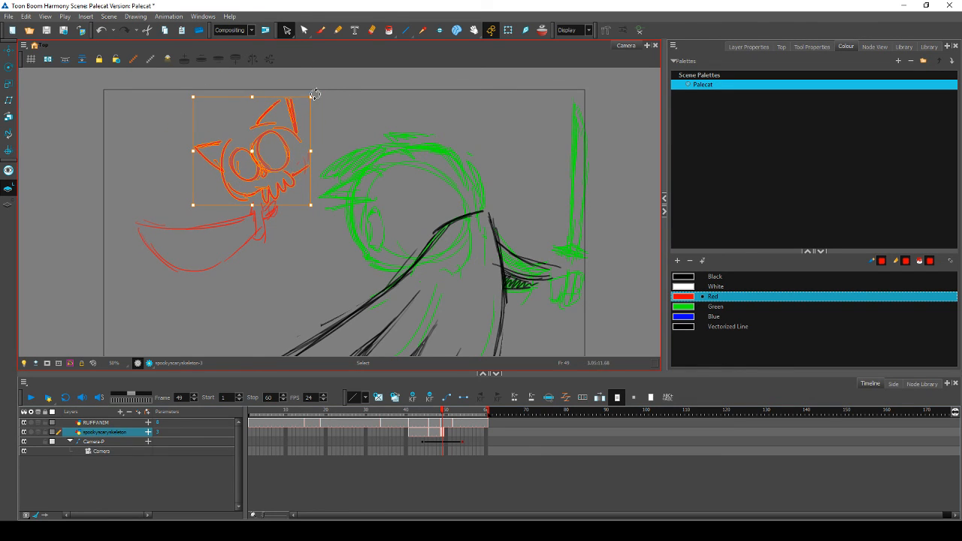
drag(316, 95, 325, 103)
click(337, 109)
key(comma)
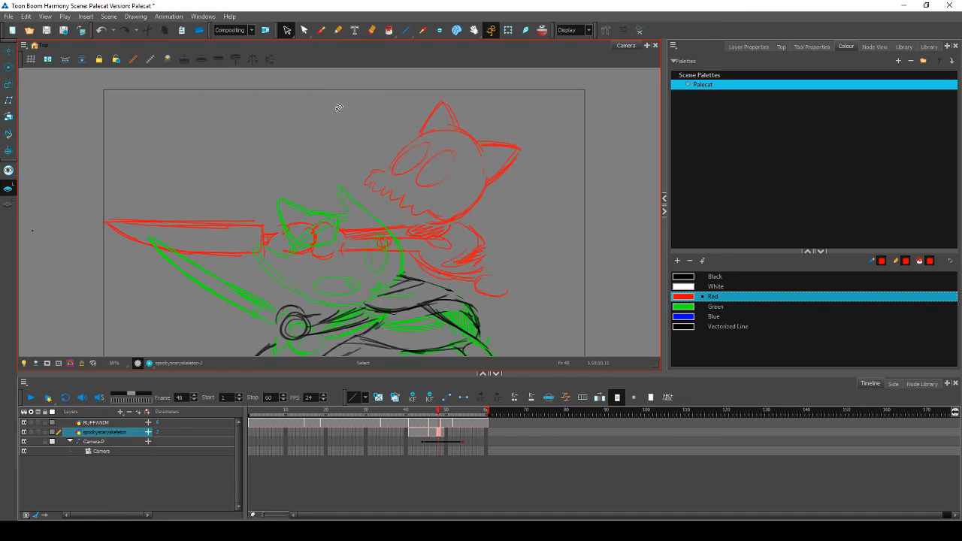
key(period)
Step: Enlarge the skeleton's curved blade slightly and shift it with its hand a little lower, comparing with frame 48
mouse_move(283, 233)
mouse_down()
mouse_move(276, 205)
mouse_move(154, 205)
mouse_move(286, 237)
mouse_move(260, 247)
mouse_move(261, 239)
mouse_up()
drag(276, 272, 295, 291)
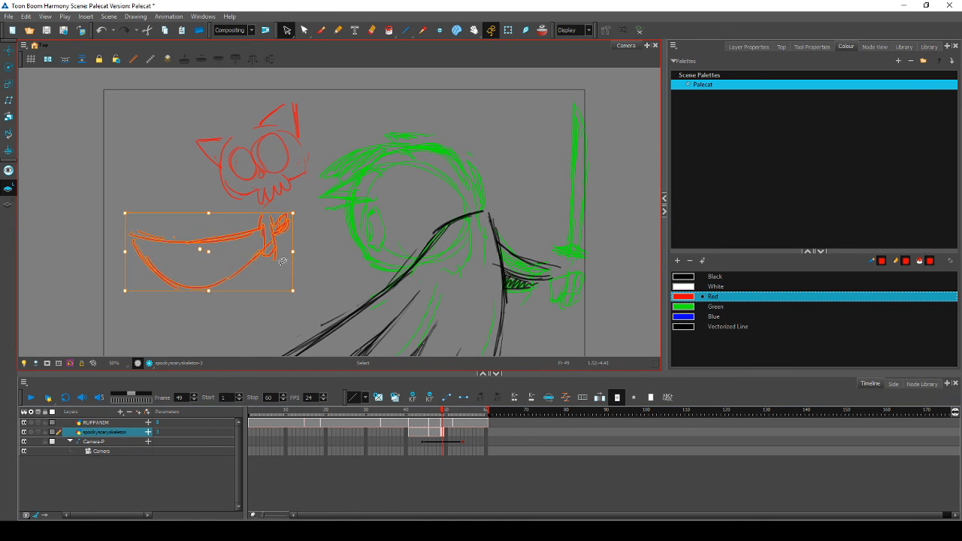
drag(269, 251, 259, 252)
key(comma)
key(period)
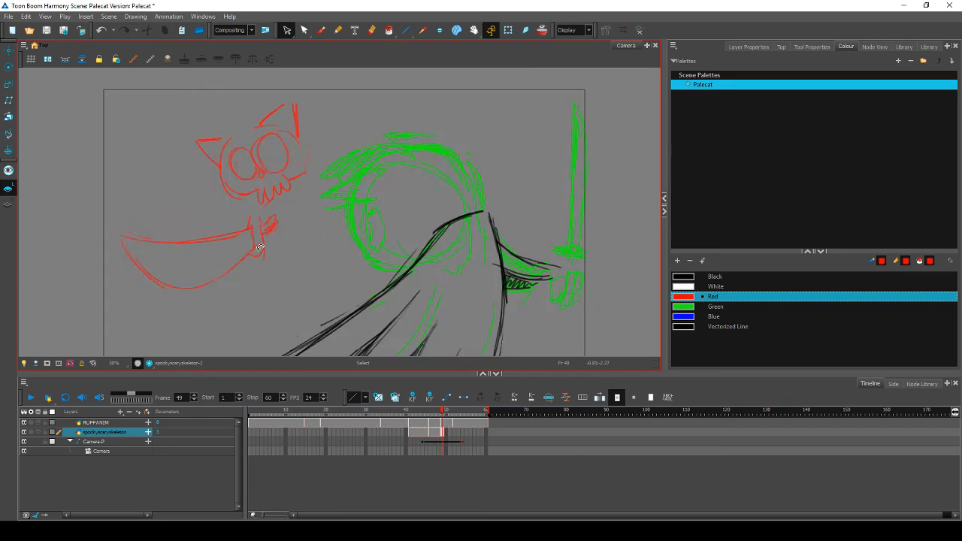
key(comma)
key(period)
Step: Brush the skeleton's fist, torso, pelvis and two bent legs in Red below the skull on frame 49
click(321, 30)
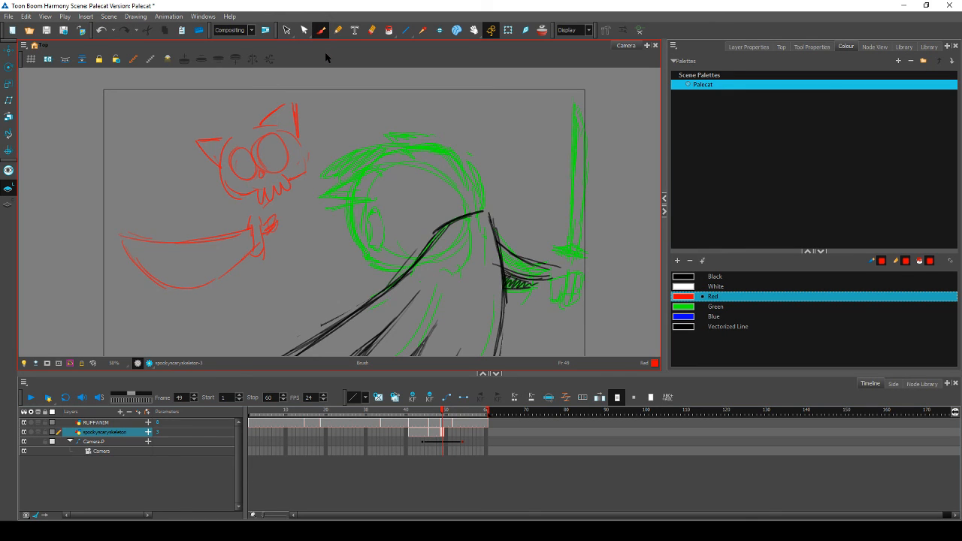
mouse_move(283, 207)
mouse_down()
mouse_move(304, 184)
mouse_move(284, 217)
mouse_move(266, 223)
mouse_move(280, 218)
mouse_move(280, 236)
mouse_move(253, 212)
mouse_move(277, 180)
mouse_move(272, 199)
mouse_move(283, 216)
mouse_move(282, 199)
mouse_move(317, 200)
mouse_move(313, 181)
mouse_move(305, 229)
mouse_move(293, 234)
mouse_move(329, 235)
mouse_move(319, 220)
mouse_up()
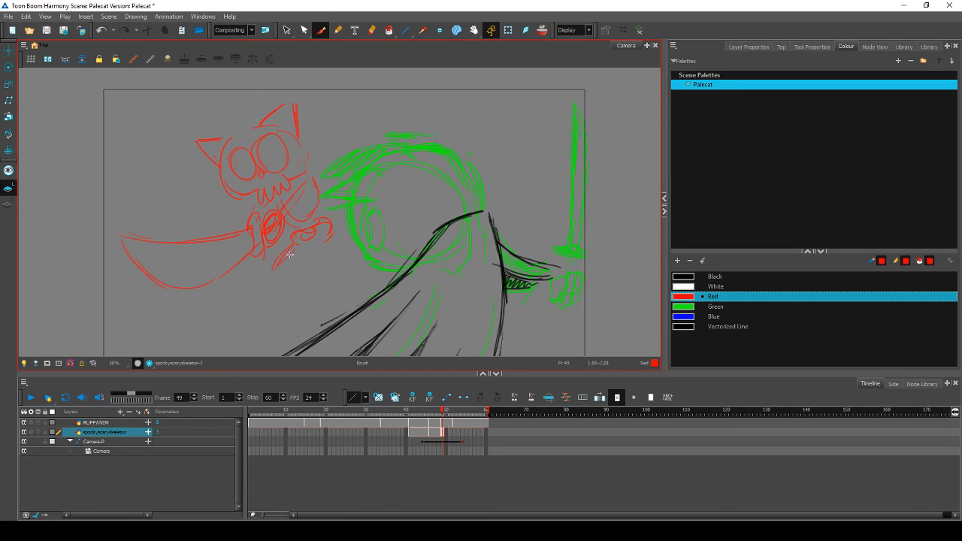
mouse_move(270, 277)
mouse_down()
mouse_move(290, 303)
mouse_move(278, 304)
mouse_up()
mouse_move(286, 265)
mouse_down()
mouse_move(317, 240)
mouse_move(353, 273)
mouse_up()
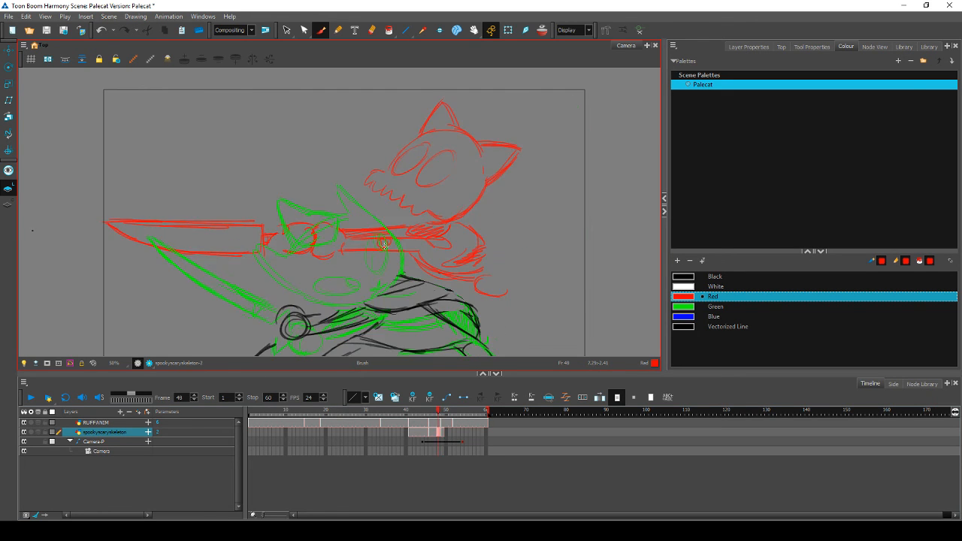
key(.)
key(.)
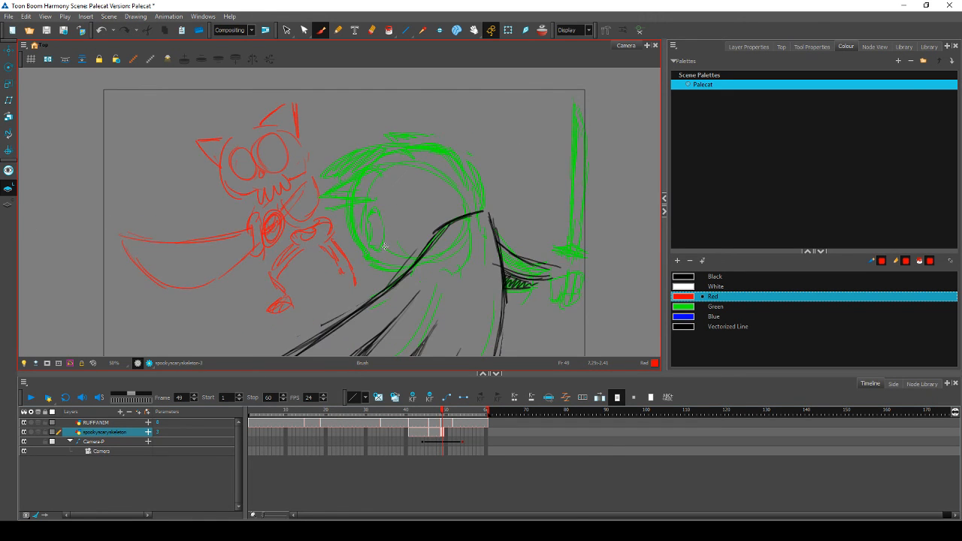
key(.)
Step: Rework the skeleton's front leg on frame 49, erasing stray lines and redrawing the thigh and shin bones
drag(289, 259, 303, 246)
mouse_move(281, 277)
mouse_down()
mouse_move(289, 299)
mouse_move(286, 253)
mouse_move(276, 284)
mouse_up()
key(.)
drag(294, 249, 285, 274)
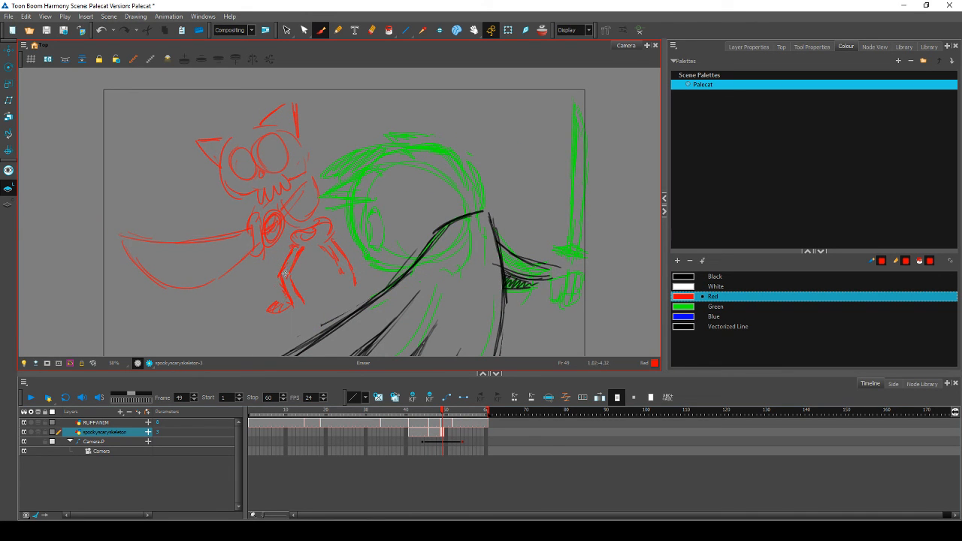
key(.)
Step: Brush a foot onto the skeleton's front leg and thicken the rear thigh in Red on frame 49, comparing with frame 48
key(alt+b)
mouse_move(278, 312)
mouse_down()
mouse_move(306, 307)
mouse_move(276, 320)
mouse_move(302, 313)
mouse_move(281, 302)
mouse_up()
key(comma)
key(period)
drag(332, 244, 348, 266)
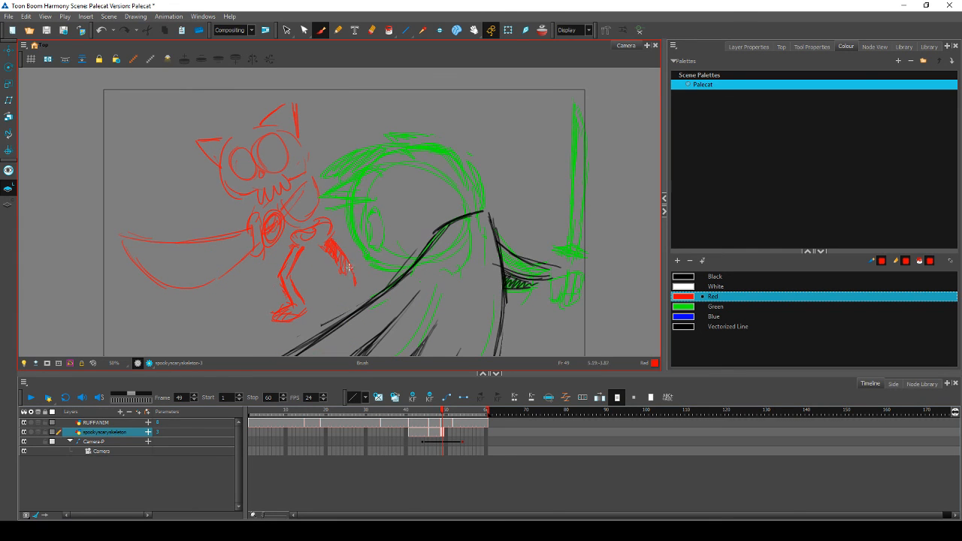
key(comma)
key(period)
key(comma)
key(period)
key(comma)
key(period)
key(comma)
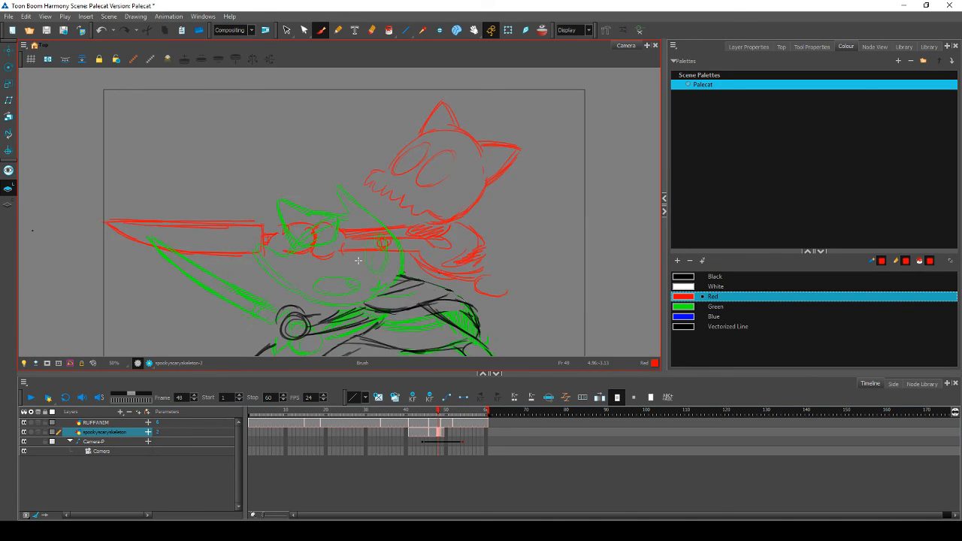
key(period)
Step: Erase the skeleton's rear leg on frame 49 and brush long diagonal body lines from the shoulders past the pelvis
drag(301, 195, 354, 257)
key(comma)
key(period)
key(e)
mouse_move(312, 190)
mouse_down()
mouse_move(335, 230)
mouse_move(315, 178)
mouse_up()
drag(322, 245, 352, 275)
key(b)
key(comma)
key(period)
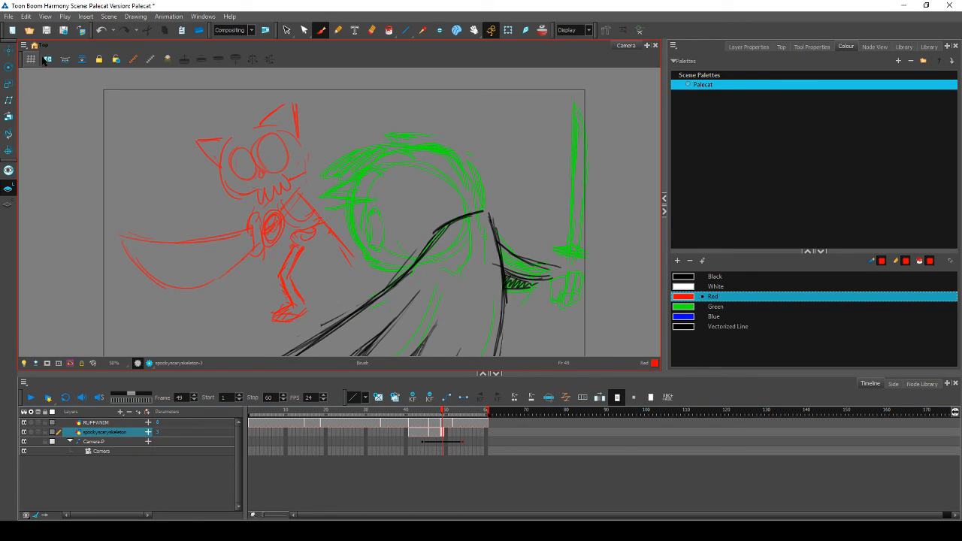
Step: Lasso the skull on frame 49, tilt it slightly and shift it a little left, comparing with frame 48
click(287, 30)
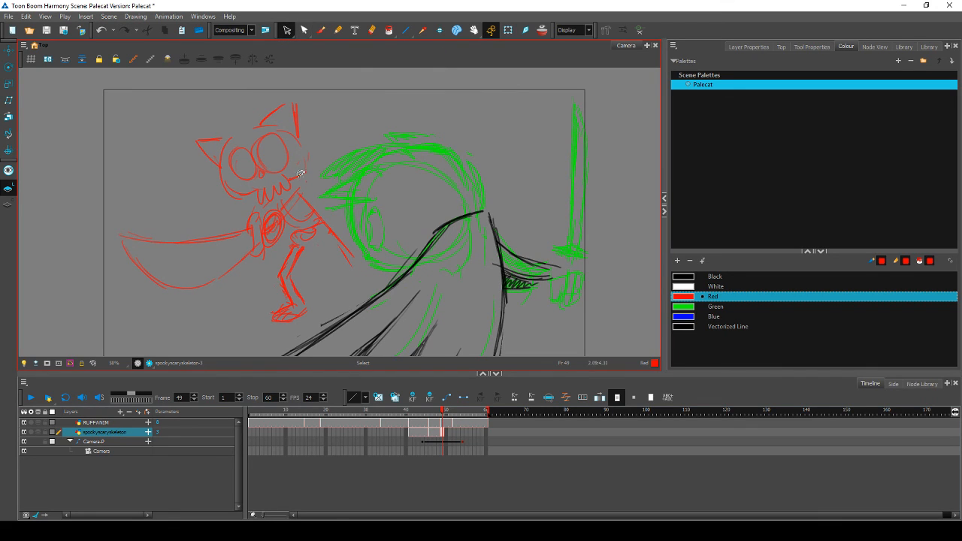
mouse_move(302, 172)
mouse_down()
mouse_move(270, 197)
mouse_move(192, 105)
mouse_move(307, 103)
mouse_move(315, 90)
mouse_move(273, 147)
mouse_move(279, 139)
mouse_up()
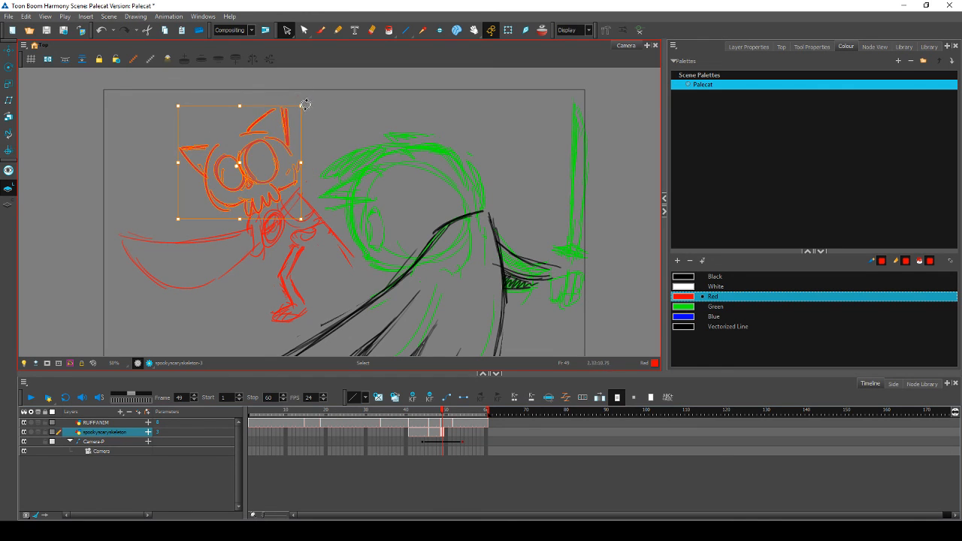
drag(307, 104, 321, 108)
drag(285, 150, 294, 136)
click(335, 116)
key(comma)
key(period)
key(comma)
key(period)
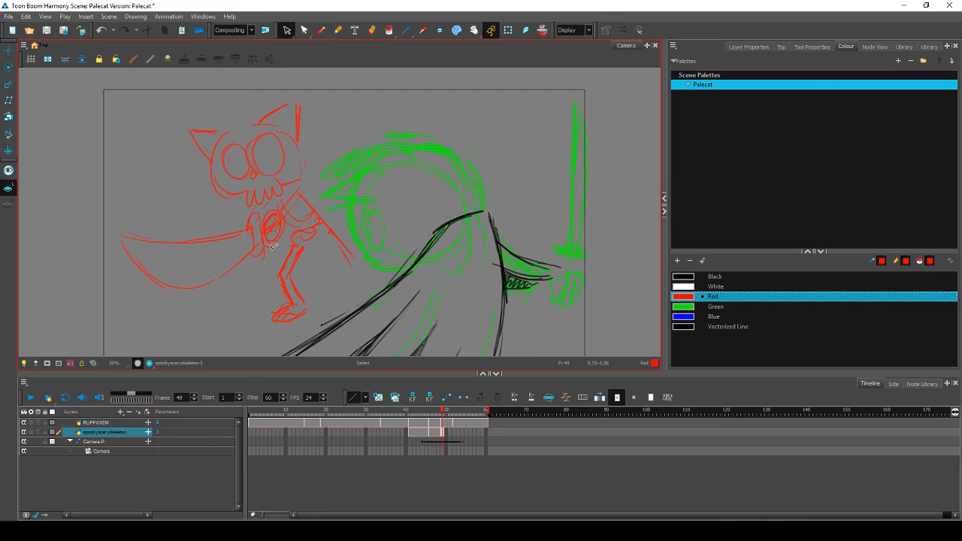
Step: Move the curved blade with its fist slightly down and away from the skeleton's torso on frame 49
mouse_move(273, 229)
mouse_down()
mouse_move(234, 209)
mouse_move(108, 293)
mouse_move(278, 272)
mouse_move(272, 297)
mouse_move(272, 211)
mouse_up()
drag(245, 255, 252, 257)
drag(278, 221, 273, 213)
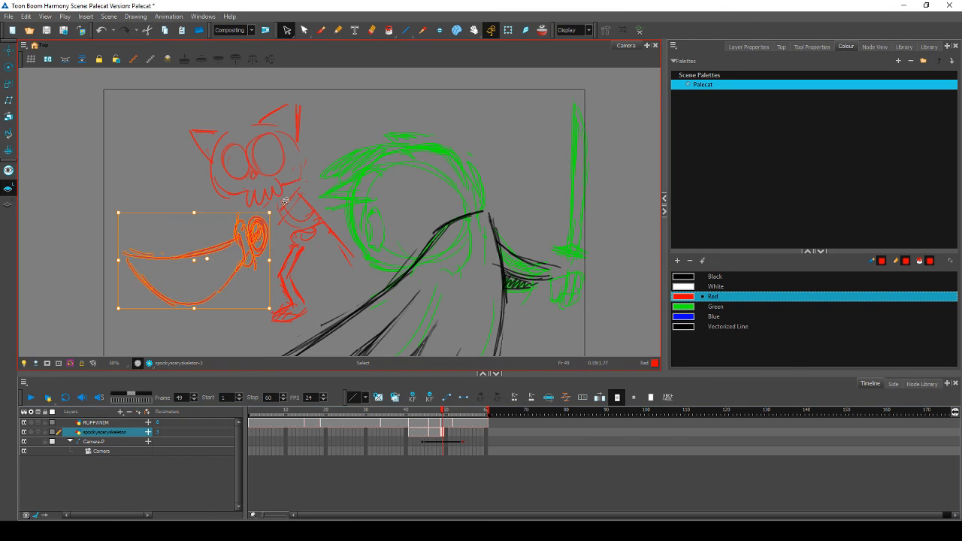
key(comma)
key(period)
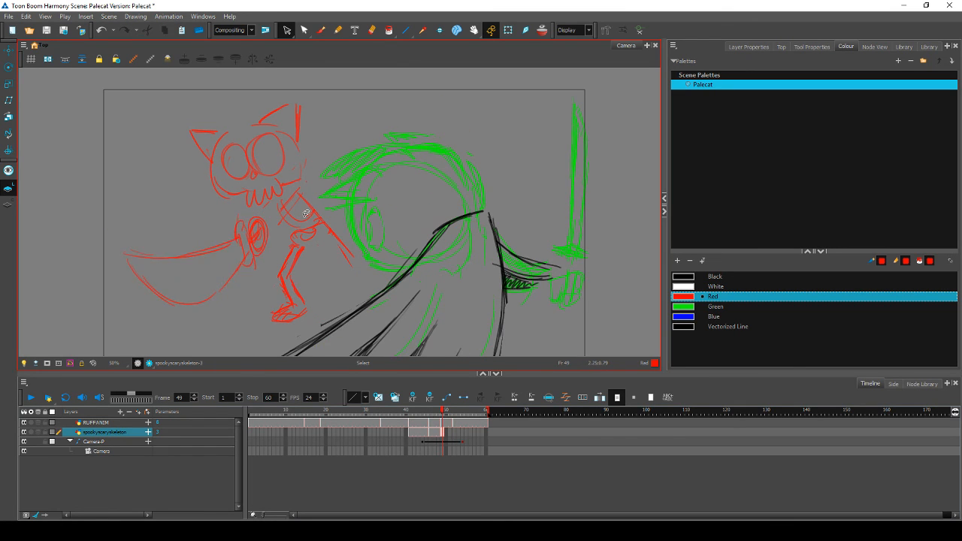
Step: Brush the skeleton's arm from the shoulder down to the sword fist in Red and rework the fist
click(322, 32)
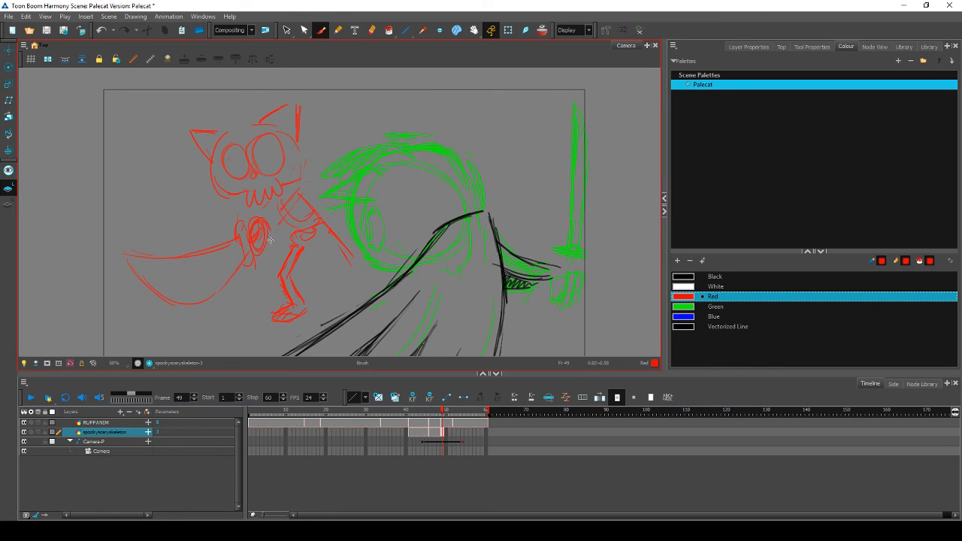
drag(287, 201, 264, 219)
mouse_move(296, 190)
mouse_down()
mouse_move(265, 218)
mouse_move(272, 226)
mouse_up()
key(comma)
key(period)
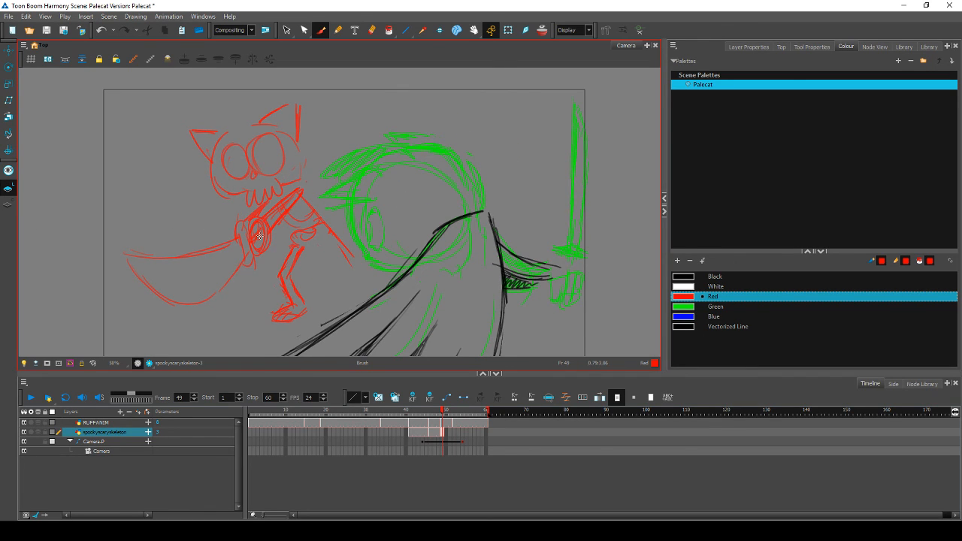
mouse_move(257, 222)
mouse_down()
mouse_move(257, 238)
mouse_move(269, 233)
mouse_up()
Step: Flip between frames 48 and 49 to compare the skeleton poses, and save the scene
key(comma)
key(period)
key(comma)
key(period)
key(comma)
key(ctrl+s)
drag(431, 253, 453, 243)
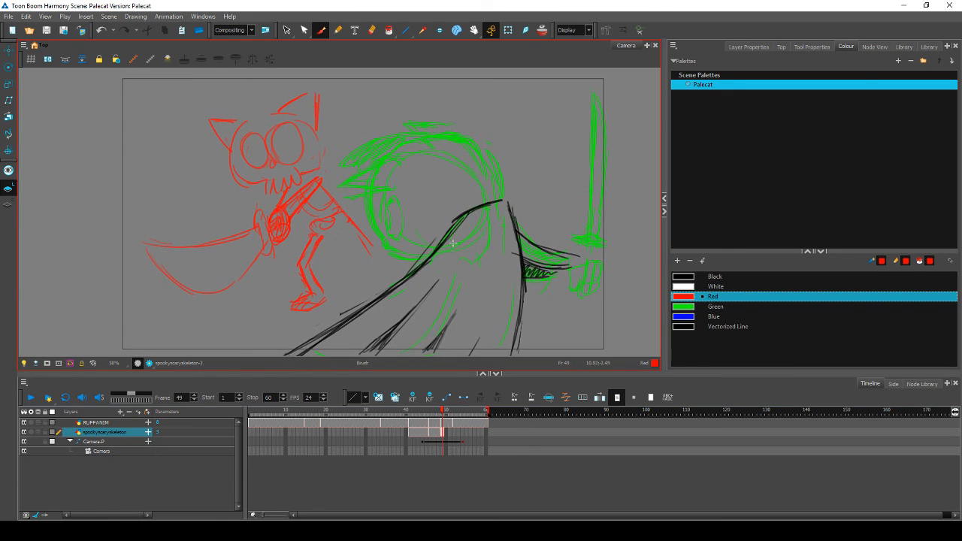
Step: Delete the detailed skull on frame 49 and brush a plain head circle with a long diagonal line for the rear leg
click(286, 30)
mouse_move(330, 156)
mouse_down()
mouse_move(188, 172)
mouse_move(319, 89)
mouse_up()
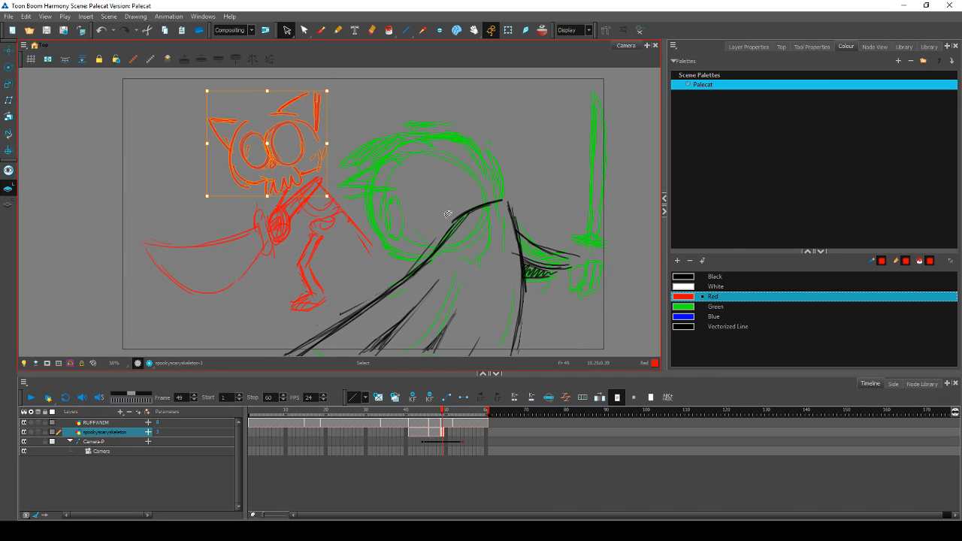
key(Delete)
click(321, 30)
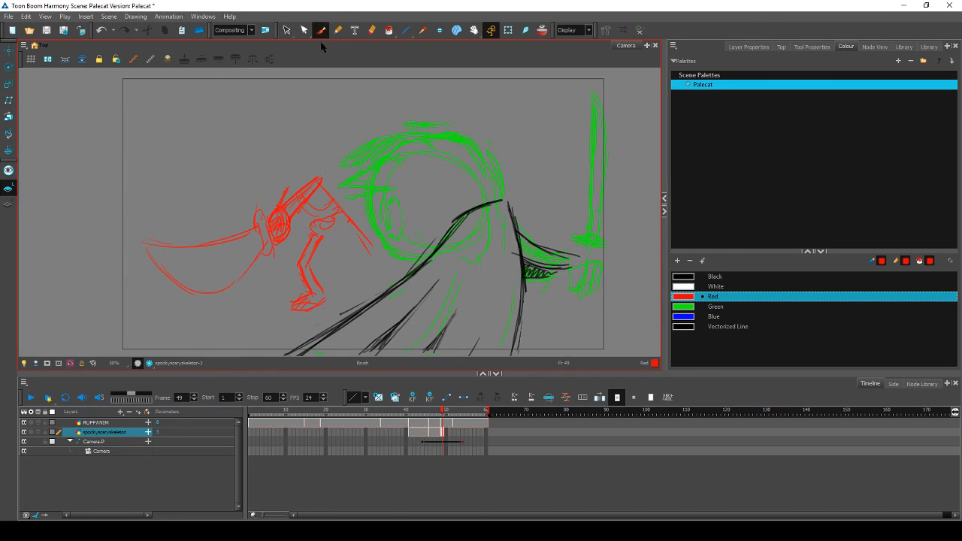
mouse_move(306, 164)
mouse_down()
mouse_move(323, 175)
mouse_move(342, 113)
mouse_move(300, 177)
mouse_move(277, 122)
mouse_move(338, 263)
mouse_move(365, 259)
mouse_move(330, 200)
mouse_move(451, 299)
mouse_up()
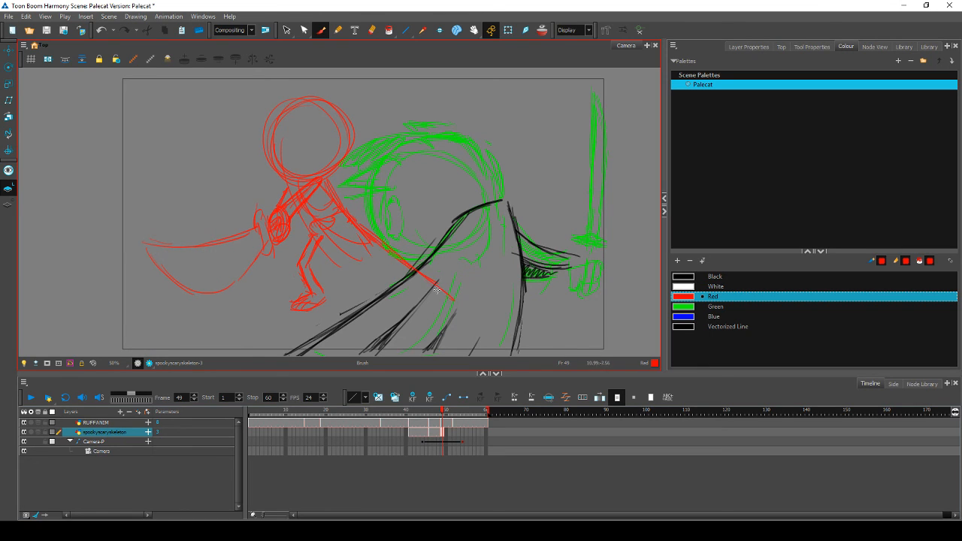
Step: Rework the skeleton's legs into a wider lunge, with the rear leg stretched toward the cat's cape and the front knee bent
drag(379, 244, 407, 271)
drag(368, 237, 408, 280)
mouse_move(359, 221)
mouse_down()
mouse_move(439, 289)
mouse_move(378, 231)
mouse_up()
key(.)
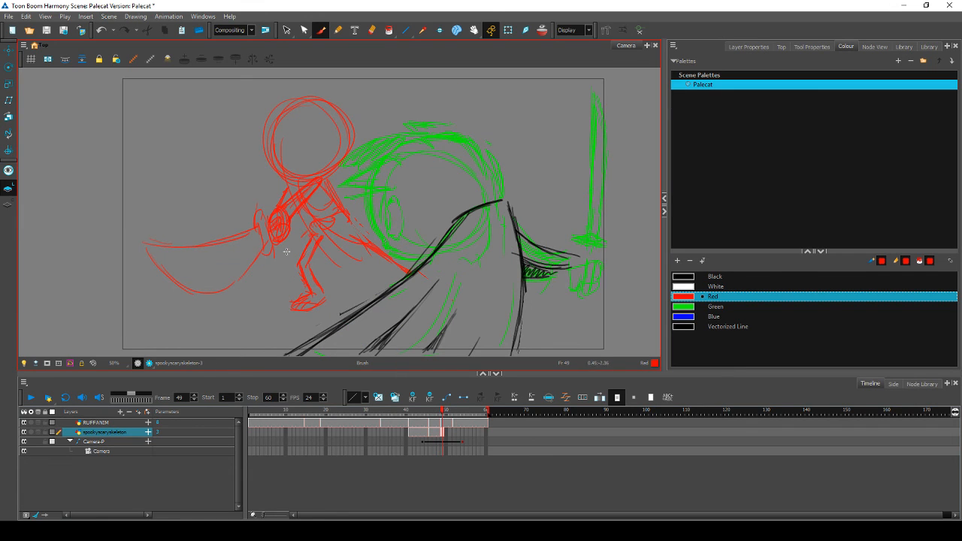
mouse_move(287, 252)
mouse_down()
mouse_move(298, 293)
mouse_move(293, 262)
mouse_up()
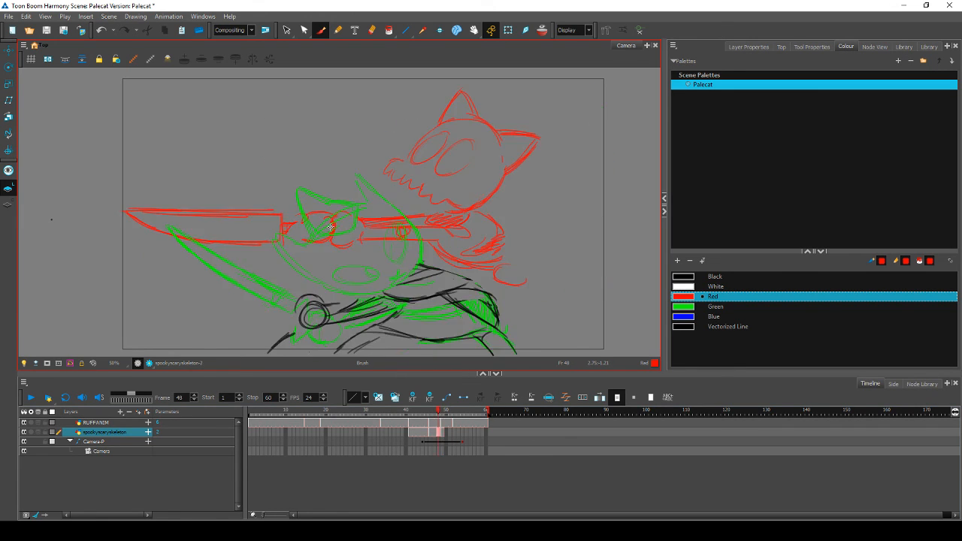
key(.)
mouse_move(330, 237)
mouse_down()
mouse_move(407, 276)
mouse_move(445, 275)
mouse_up()
mouse_move(325, 294)
mouse_down()
mouse_move(291, 311)
mouse_move(337, 290)
mouse_move(307, 280)
mouse_move(315, 250)
mouse_move(318, 280)
mouse_up()
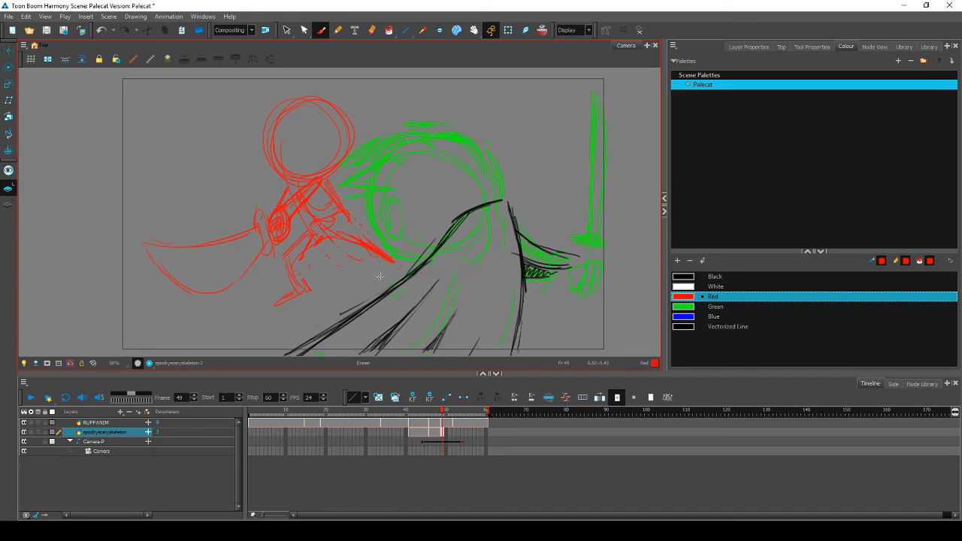
Step: Try a heavier arm and shoulder over the torso, and delete the skeleton's arm, fist and torso strokes
key(alt+b)
mouse_move(306, 201)
mouse_down()
mouse_move(334, 202)
mouse_move(300, 217)
mouse_move(323, 195)
mouse_move(286, 241)
mouse_move(306, 220)
mouse_move(303, 199)
mouse_move(289, 219)
mouse_up()
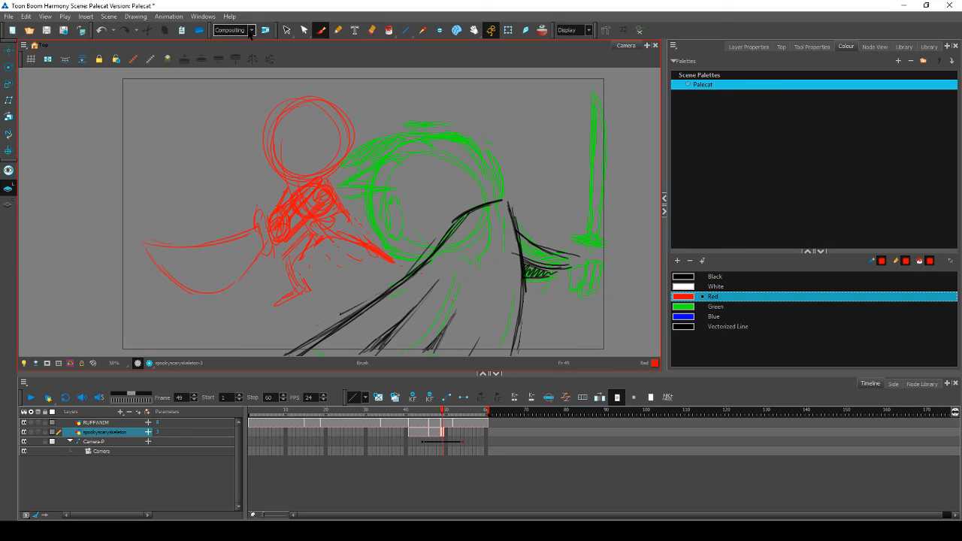
click(286, 30)
click(280, 238)
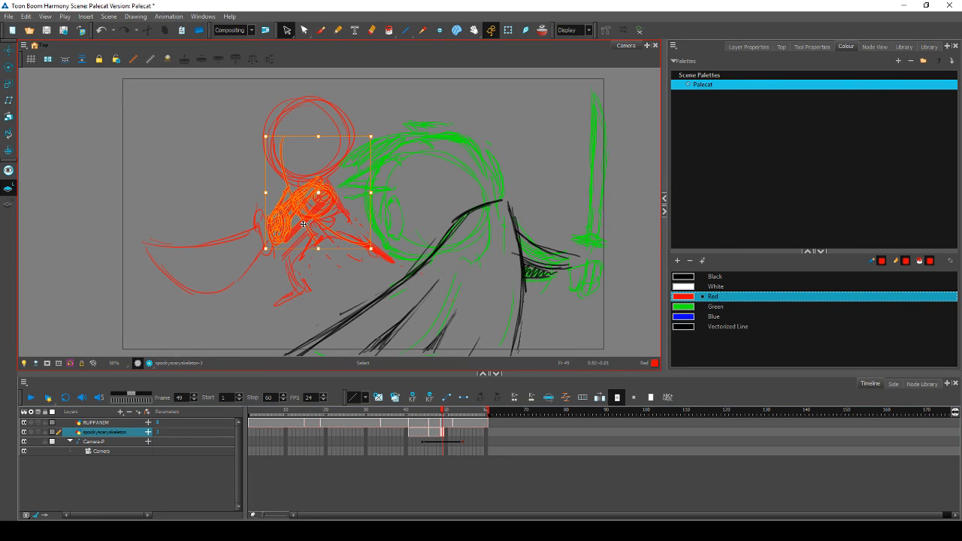
key(Delete)
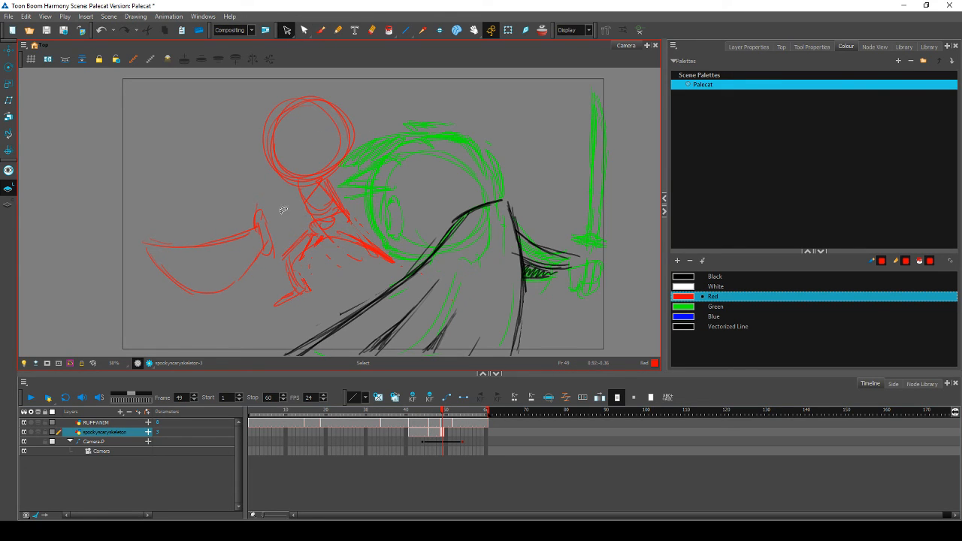
drag(283, 210, 385, 192)
key(Delete)
Step: Brush an oval rib cage beneath the head circle and rework the curved sword's grip and guard in Red
click(321, 30)
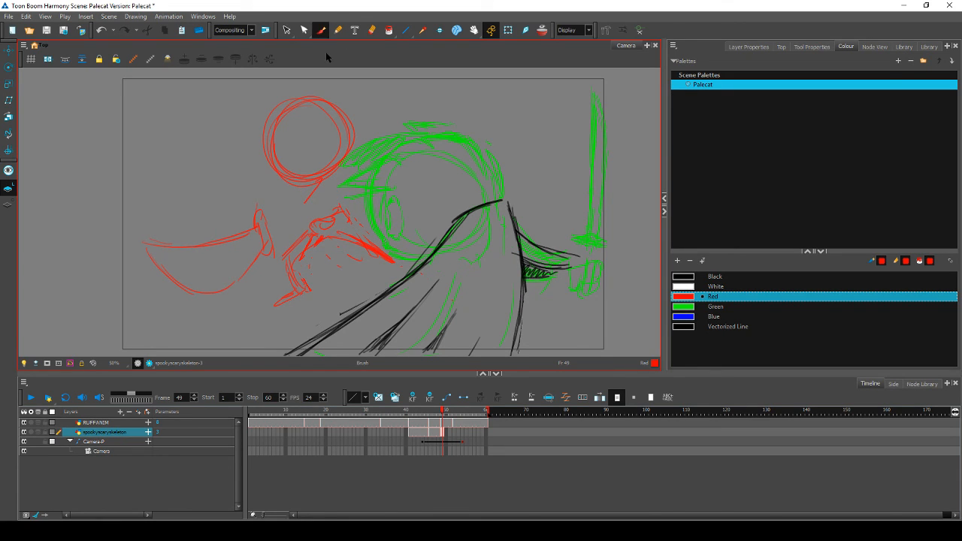
mouse_move(300, 223)
mouse_down()
mouse_move(325, 219)
mouse_move(287, 215)
mouse_move(303, 190)
mouse_move(294, 189)
mouse_move(325, 194)
mouse_move(325, 218)
mouse_move(321, 185)
mouse_up()
mouse_move(329, 193)
mouse_down()
mouse_move(328, 219)
mouse_move(285, 216)
mouse_move(317, 223)
mouse_move(295, 197)
mouse_up()
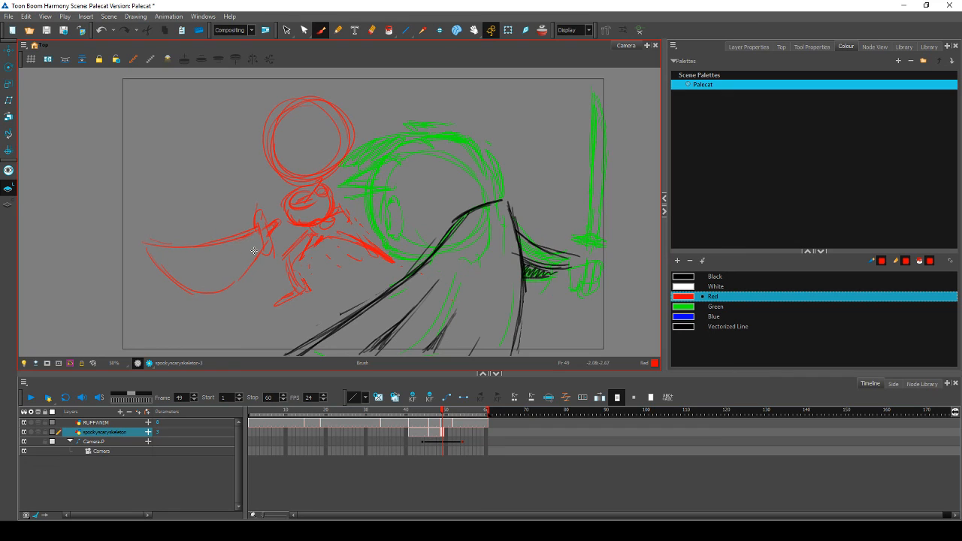
mouse_move(263, 246)
mouse_down()
mouse_move(215, 292)
mouse_move(289, 215)
mouse_move(221, 296)
mouse_up()
drag(227, 230, 231, 235)
Step: Lasso the curved sword, shift it slightly left and up, and tilt it a little clockwise
key(alt+s)
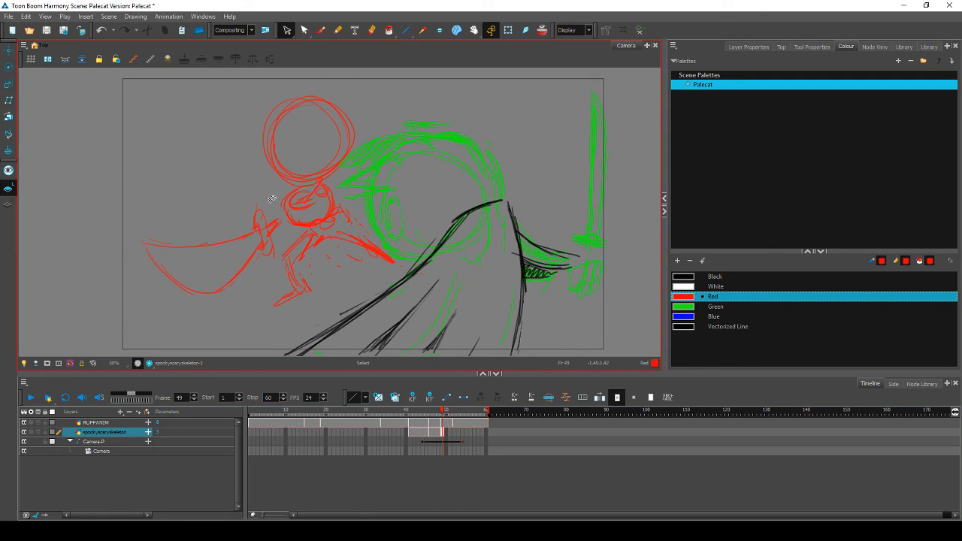
mouse_move(269, 199)
mouse_down()
mouse_move(140, 300)
mouse_move(167, 212)
mouse_up()
mouse_move(265, 244)
mouse_down()
mouse_move(259, 255)
mouse_move(249, 238)
mouse_move(257, 237)
mouse_up()
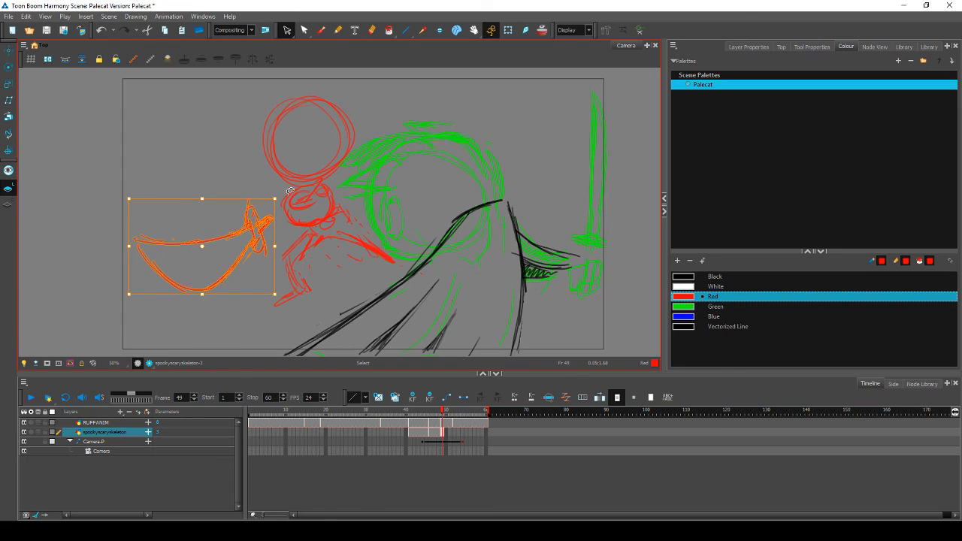
drag(286, 196, 289, 201)
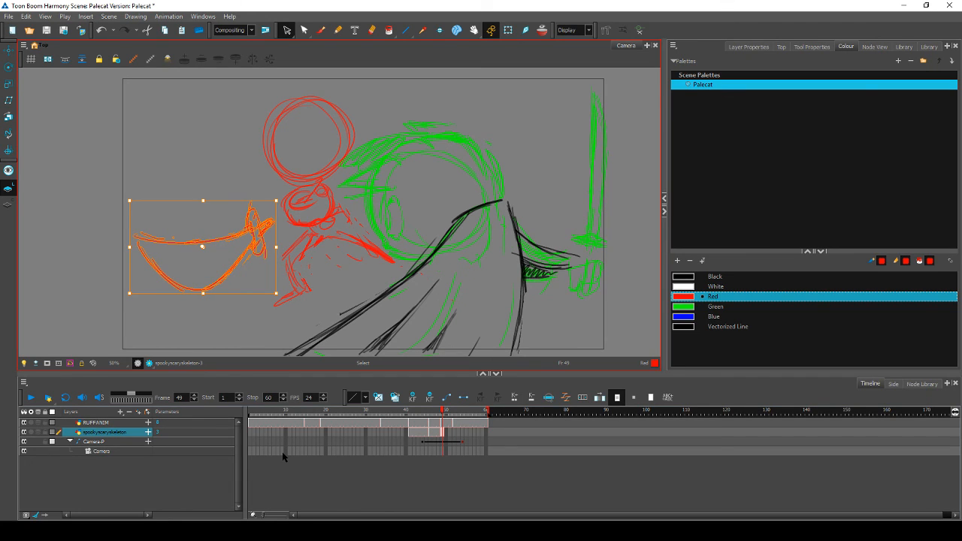
Step: Shift the skeleton right toward the cat, extend its rear leg, and tilt the whole figure slightly clockwise
mouse_move(438, 266)
mouse_down()
mouse_move(154, 303)
mouse_move(402, 245)
mouse_move(371, 243)
mouse_move(385, 242)
mouse_up()
click(386, 242)
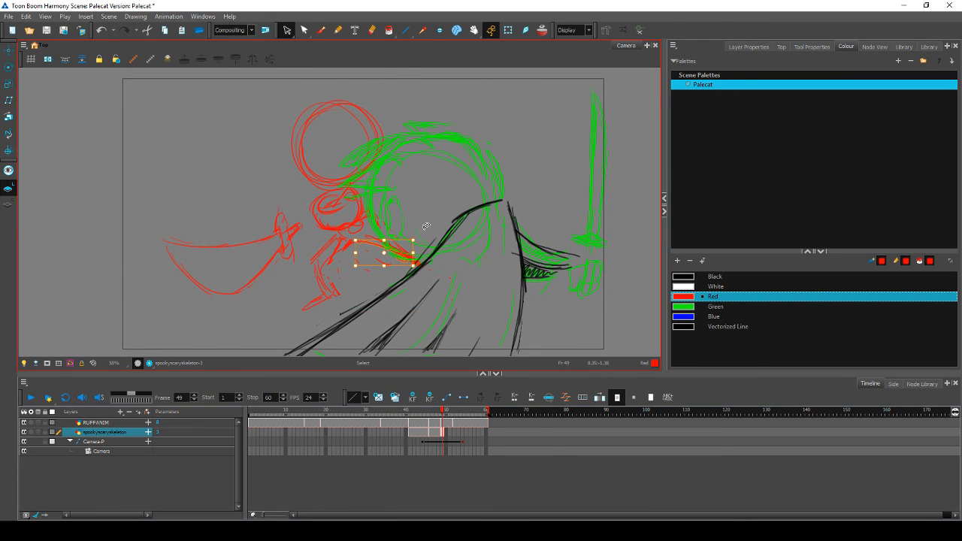
mouse_move(430, 279)
mouse_down()
mouse_move(185, 287)
mouse_move(472, 215)
mouse_move(430, 272)
mouse_up()
mouse_move(433, 116)
mouse_down()
mouse_move(463, 121)
mouse_move(450, 124)
mouse_up()
drag(374, 232, 370, 222)
click(379, 278)
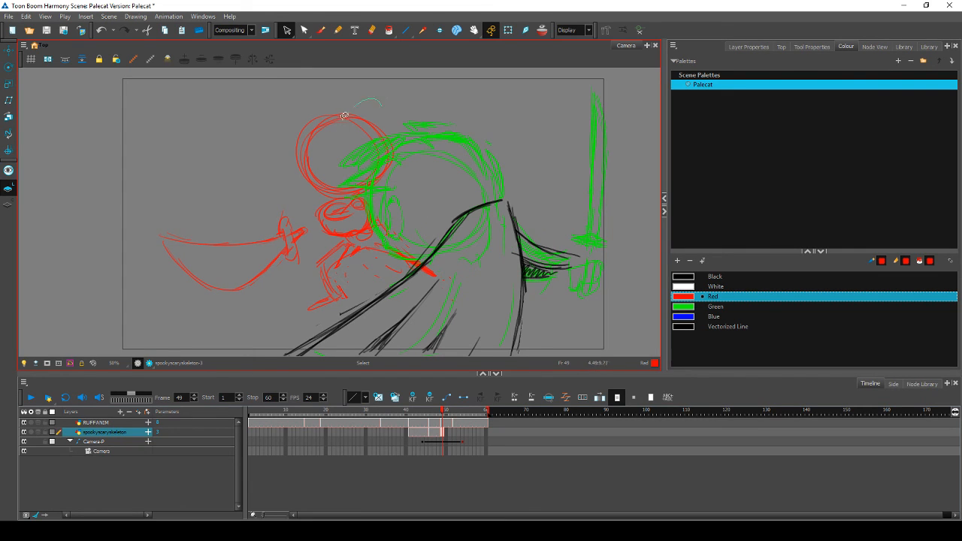
Step: Lower the head circle toward the sword side, and shift the whole skeleton left with a slight clockwise tilt
click(380, 133)
drag(381, 133, 357, 154)
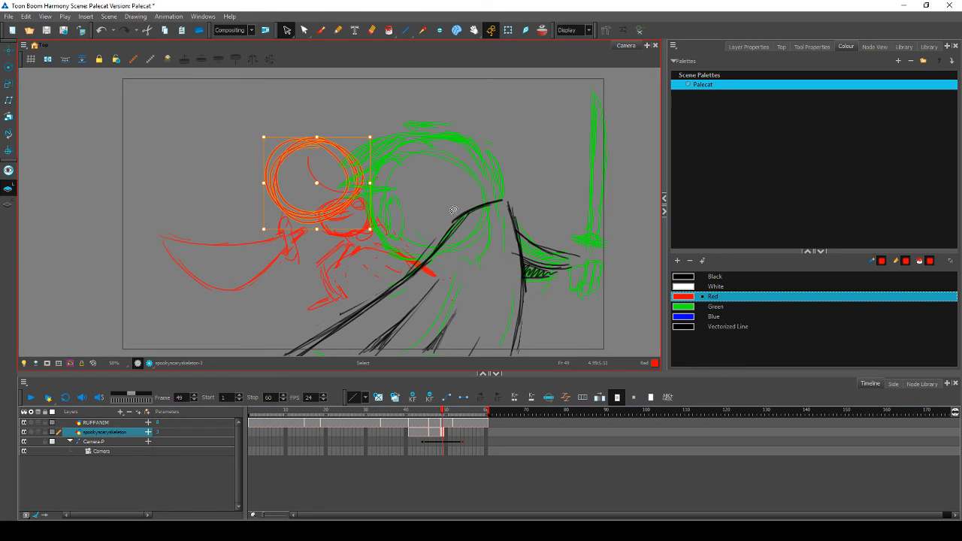
mouse_move(454, 210)
mouse_down()
mouse_move(462, 279)
mouse_move(144, 267)
mouse_move(421, 269)
mouse_up()
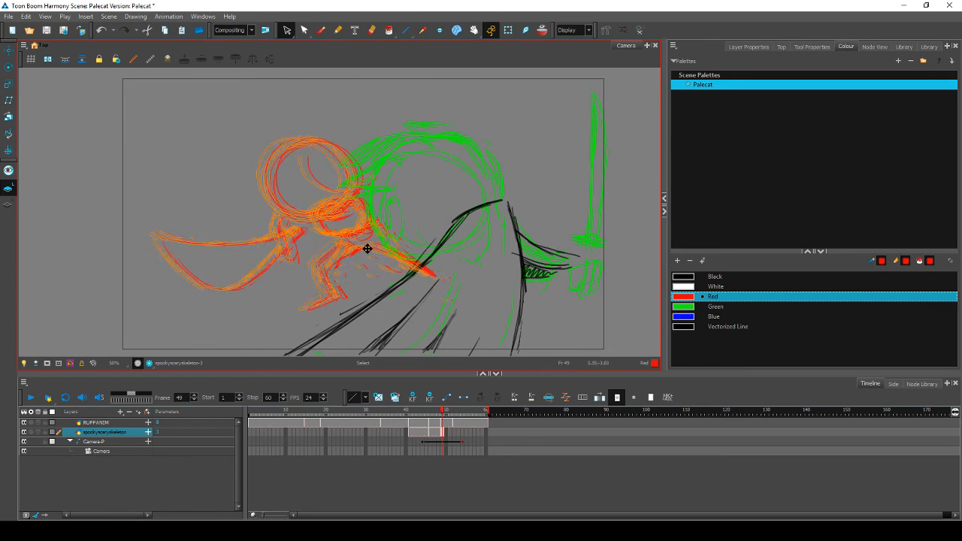
drag(367, 248, 360, 251)
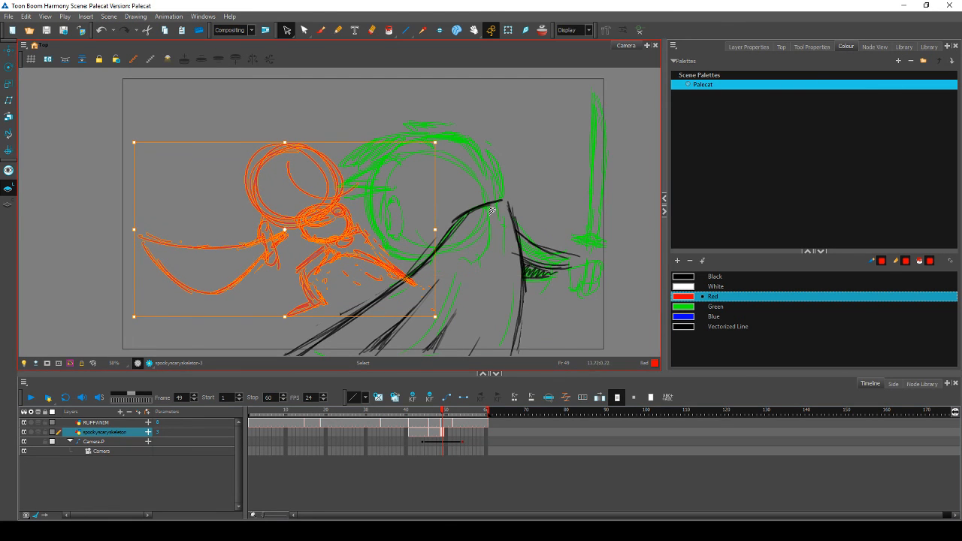
drag(139, 270, 150, 268)
click(461, 192)
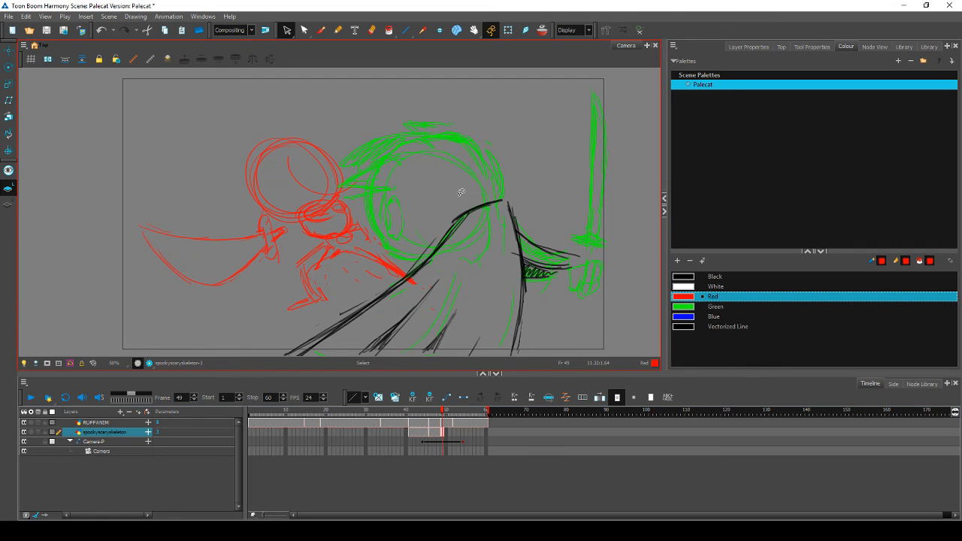
Step: Move the curved sword slightly left and down, and raise the whole skeleton on frame 49
mouse_move(285, 248)
mouse_down()
mouse_move(220, 203)
mouse_move(98, 259)
mouse_move(242, 266)
mouse_up()
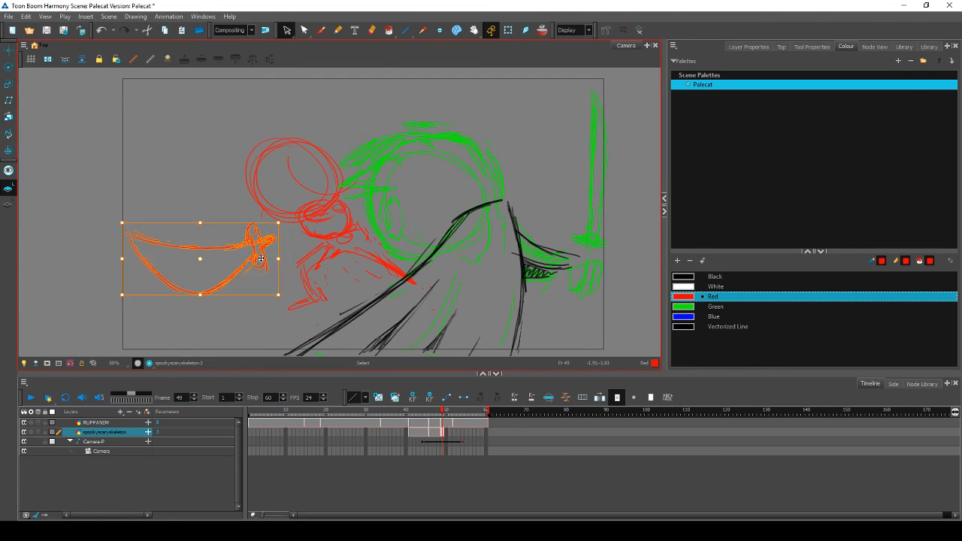
drag(413, 115, 443, 170)
mouse_move(365, 255)
mouse_down()
mouse_move(371, 236)
mouse_move(397, 240)
mouse_up()
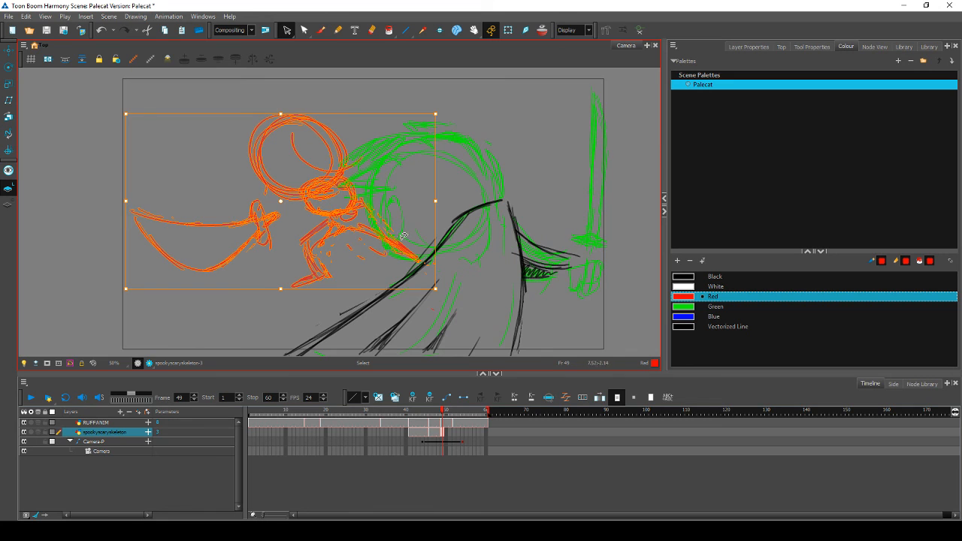
click(454, 225)
Step: Flip repeatedly between frames 48 and 49 to examine how the repositioned skeleton reads across the action
key(comma)
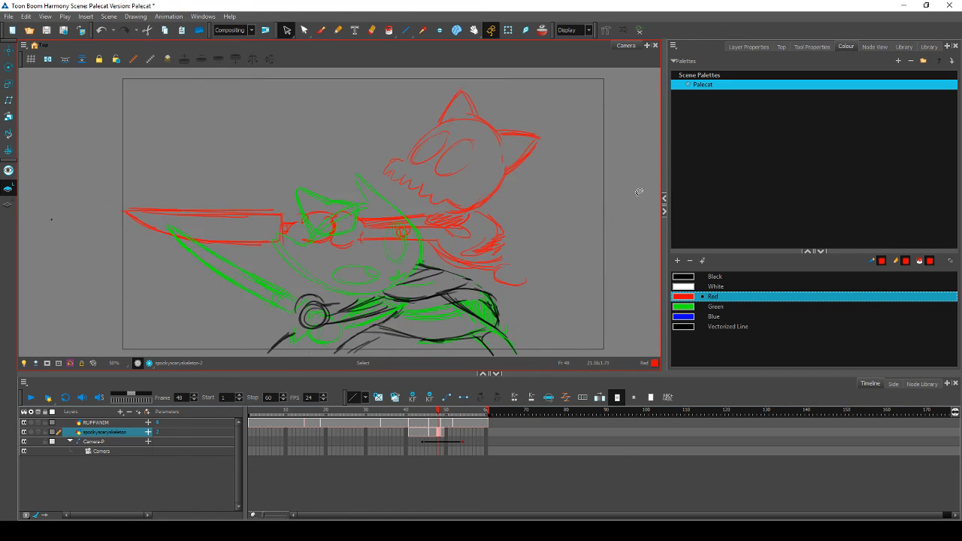
key(period)
key(comma)
key(period)
key(comma)
key(period)
key(comma)
key(period)
key(comma)
key(period)
key(comma)
key(period)
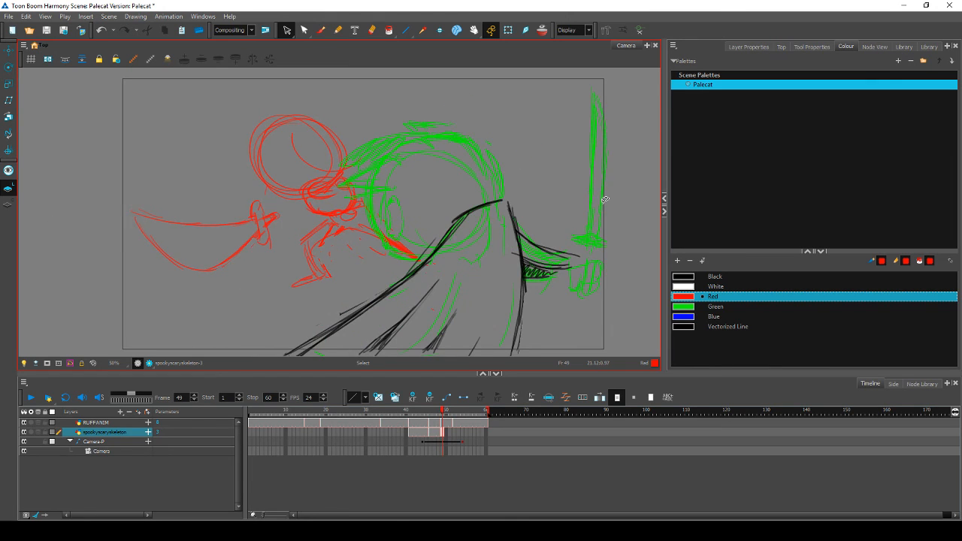
Step: Step back and forth through frames 45 to 49 to examine how the skeleton moves from the knife pose into the lunge
key(comma)
key(comma)
key(comma)
key(comma)
key(comma)
key(comma)
key(comma)
key(comma)
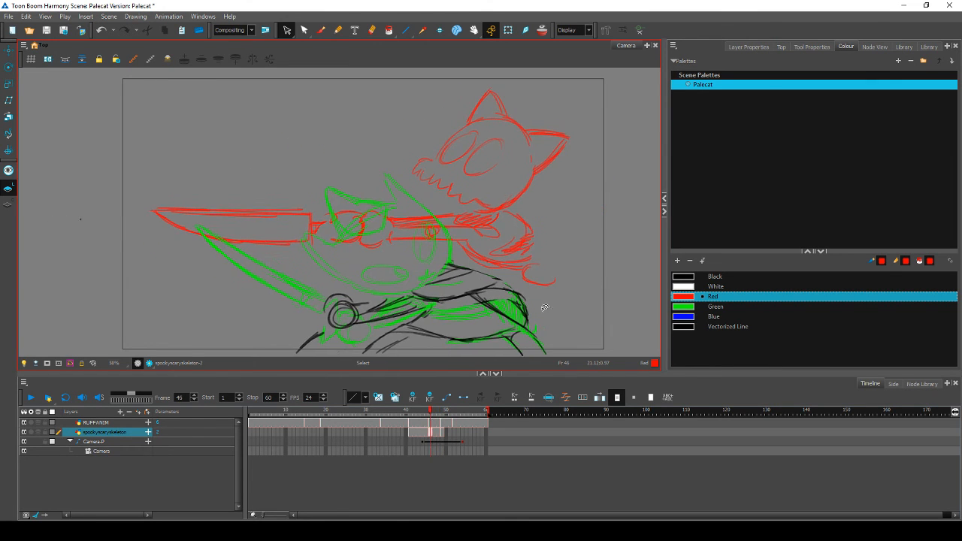
key(period)
key(period)
key(period)
key(period)
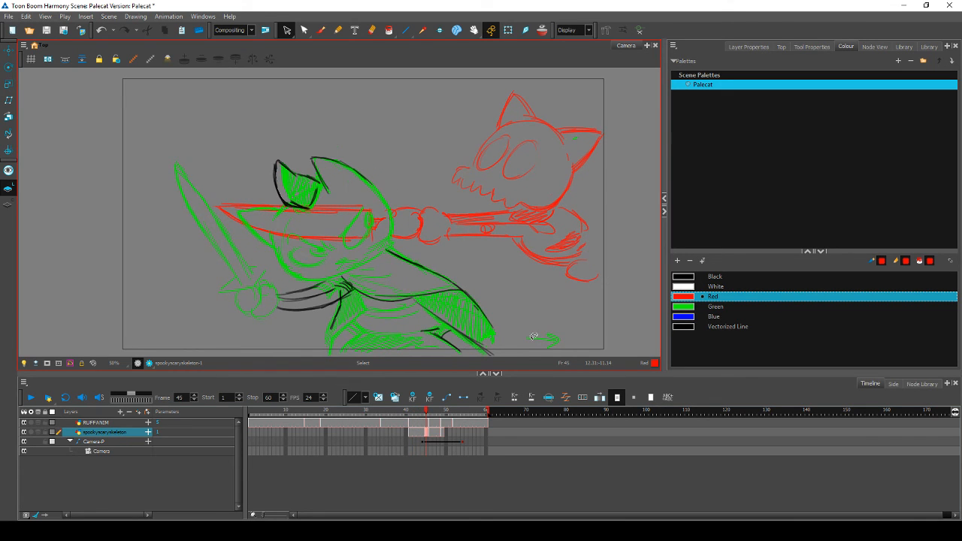
key(period)
key(period)
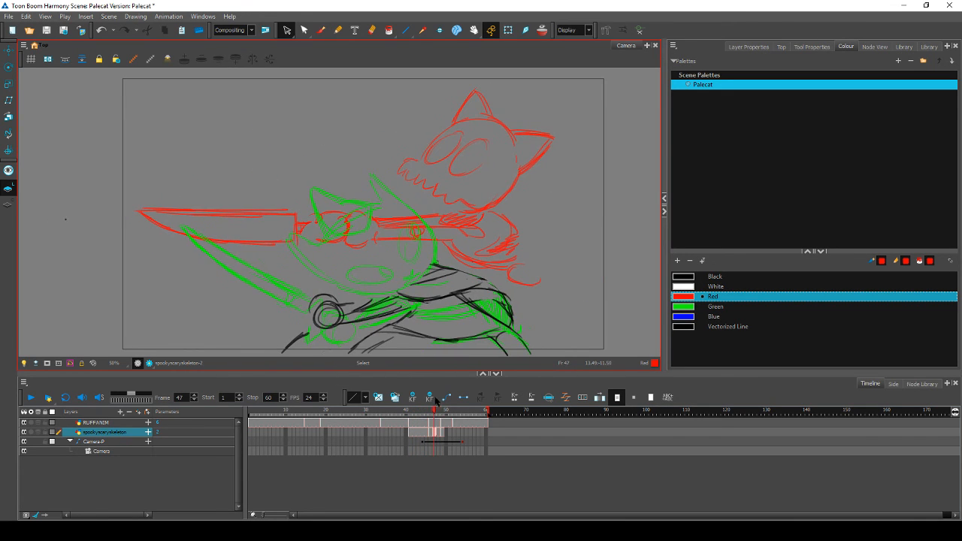
Step: Squash the whole red skeleton drawing horizontally on frame 47 and shift it right, away from the cat's blade tip
drag(435, 413, 436, 415)
mouse_move(591, 269)
mouse_down()
mouse_move(458, 318)
mouse_move(440, 72)
mouse_move(587, 226)
mouse_up()
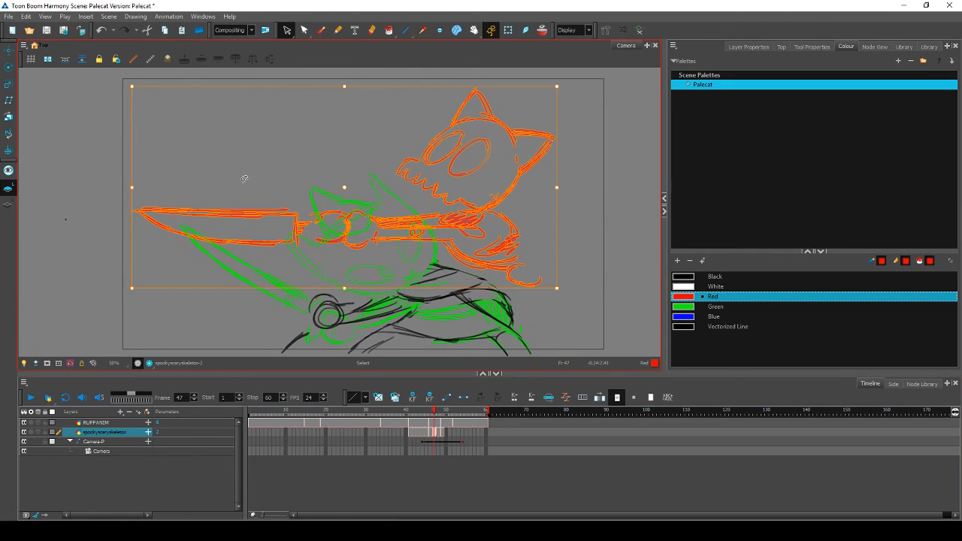
drag(132, 187, 180, 187)
drag(469, 220, 509, 220)
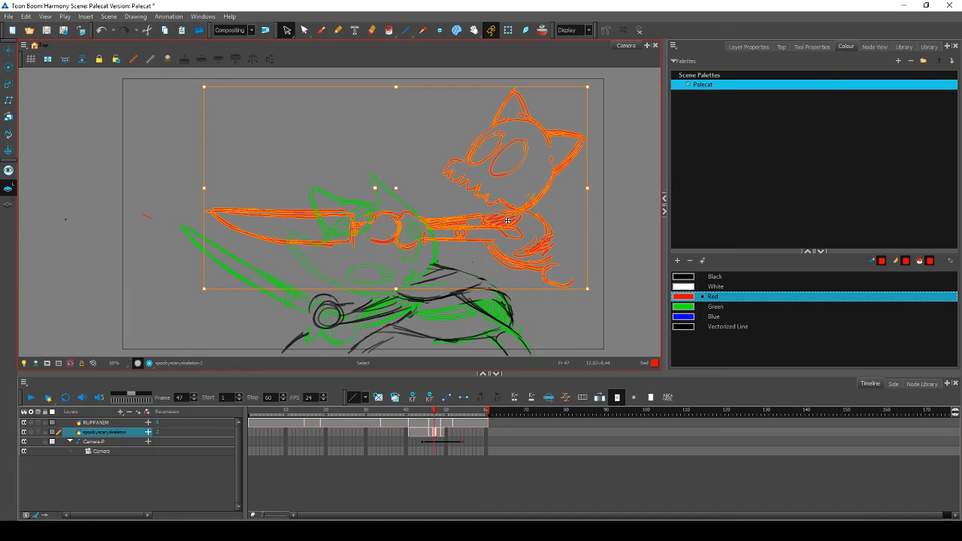
Step: Flip through frames 45 to 47 to compare the narrowed skeleton with its previous drawing
key(comma)
key(period)
key(comma)
key(period)
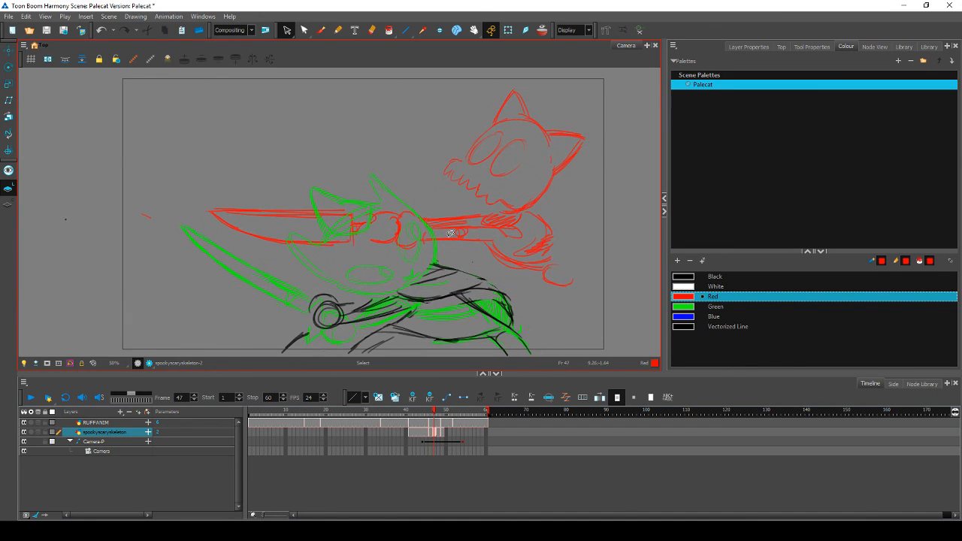
key(comma)
key(period)
key(comma)
key(period)
key(comma)
key(comma)
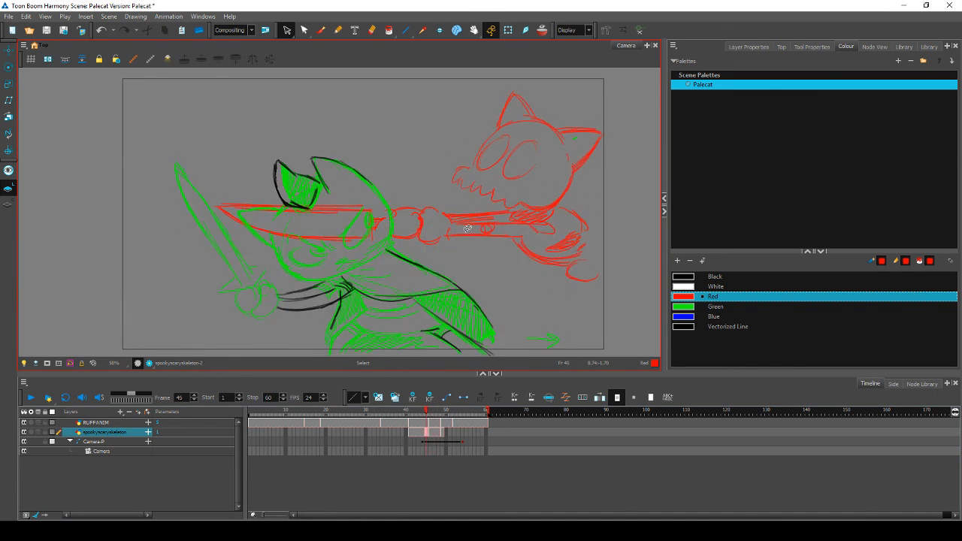
key(period)
key(period)
key(comma)
key(comma)
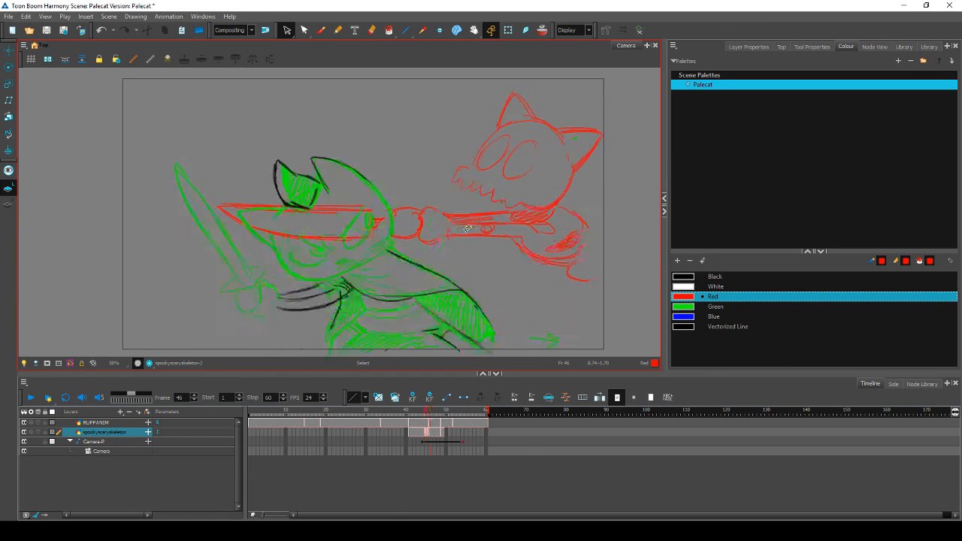
Step: Stretch the skeleton's skull slightly to the right on frame 46
key(period)
drag(505, 203, 614, 120)
drag(603, 86, 617, 84)
click(625, 111)
Step: Flip between frames 45 and 46 to check how the stretched skull reads
key(comma)
key(period)
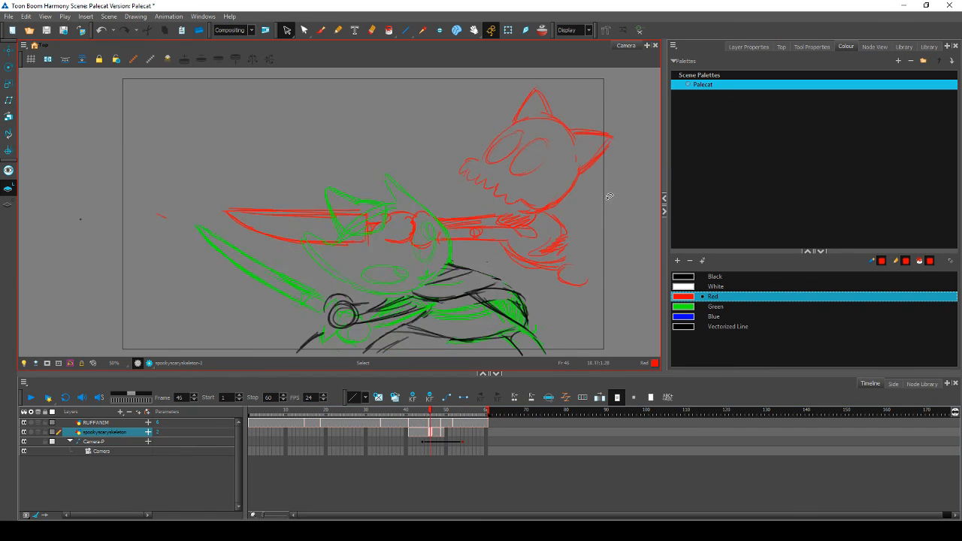
key(comma)
key(period)
key(comma)
key(period)
key(comma)
key(period)
key(comma)
key(period)
Step: Nudge the skeleton's knife, arm and torso slightly left and up under the skull on frame 46
mouse_move(214, 226)
mouse_down()
mouse_move(366, 192)
mouse_move(530, 222)
mouse_move(597, 259)
mouse_up()
drag(530, 231, 518, 223)
click(572, 216)
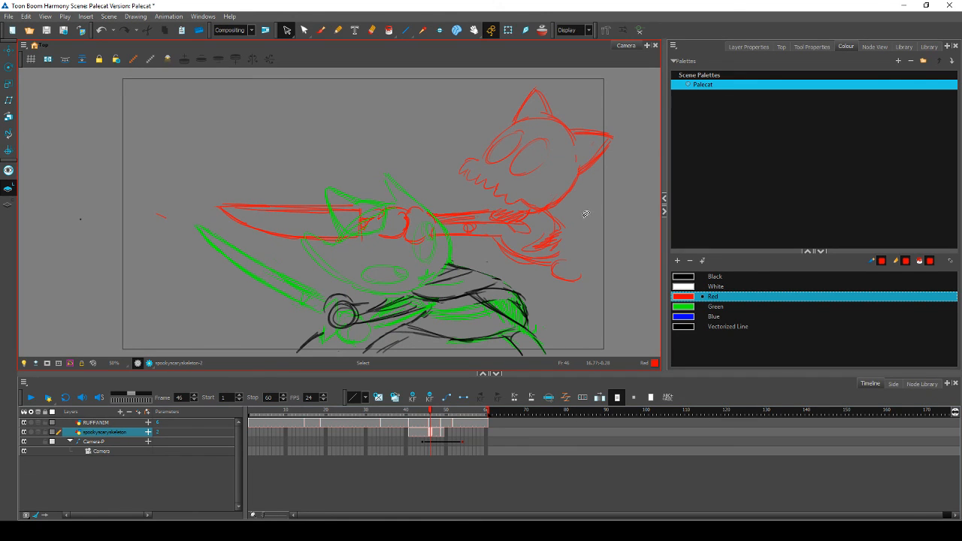
Step: Flip repeatedly between frames 45 and 46 to examine the transition of the skeleton's arm and knife
key(comma)
key(period)
key(comma)
key(period)
key(comma)
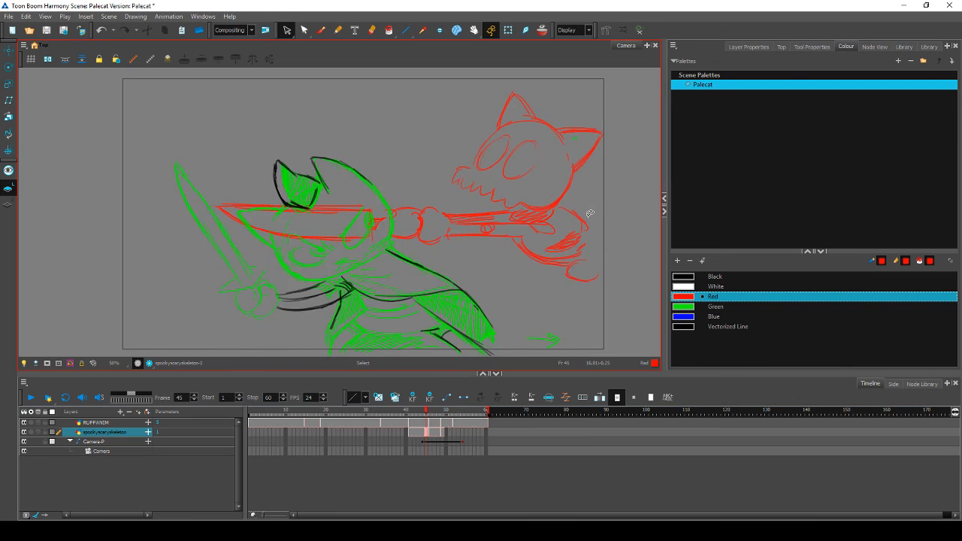
key(period)
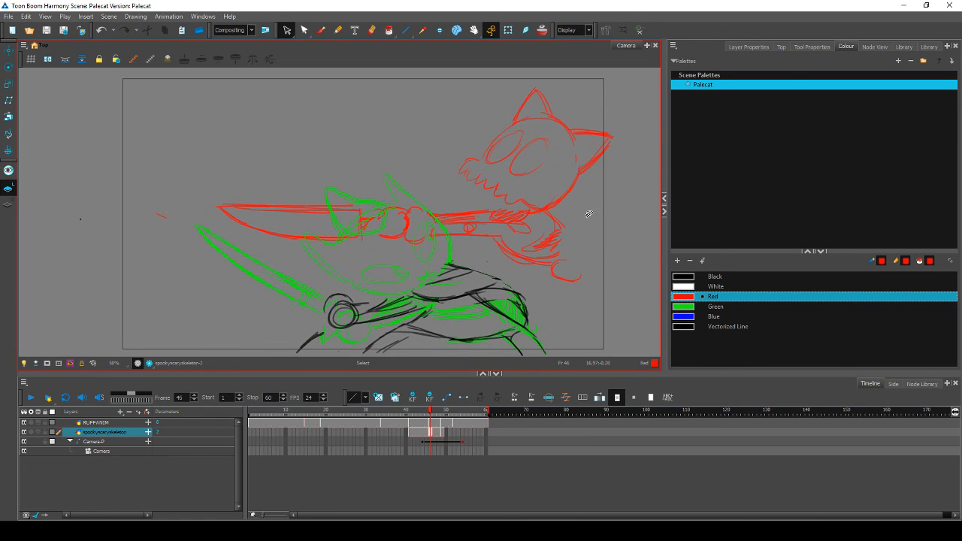
key(comma)
key(period)
key(comma)
key(period)
key(comma)
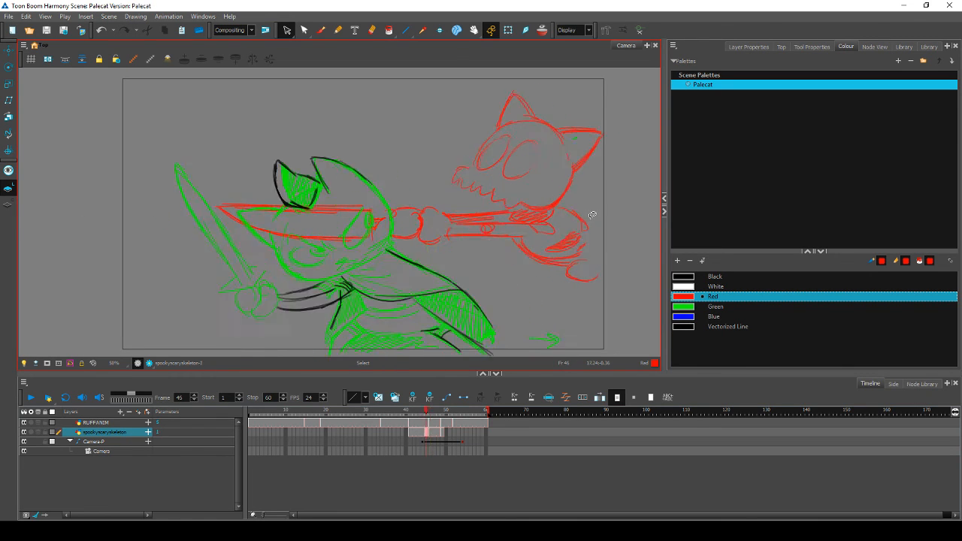
key(period)
key(comma)
key(period)
key(comma)
key(period)
key(comma)
key(period)
key(comma)
key(period)
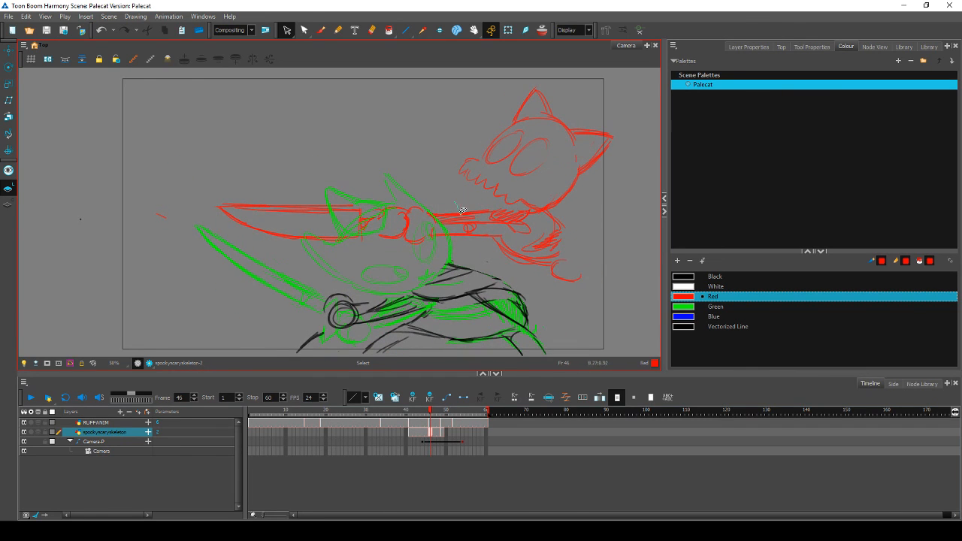
Step: Make the skeleton's knife and forearm shorter and taller, and pull them right toward its torso on frame 46
mouse_move(463, 210)
mouse_down()
mouse_move(249, 263)
mouse_move(197, 184)
mouse_up()
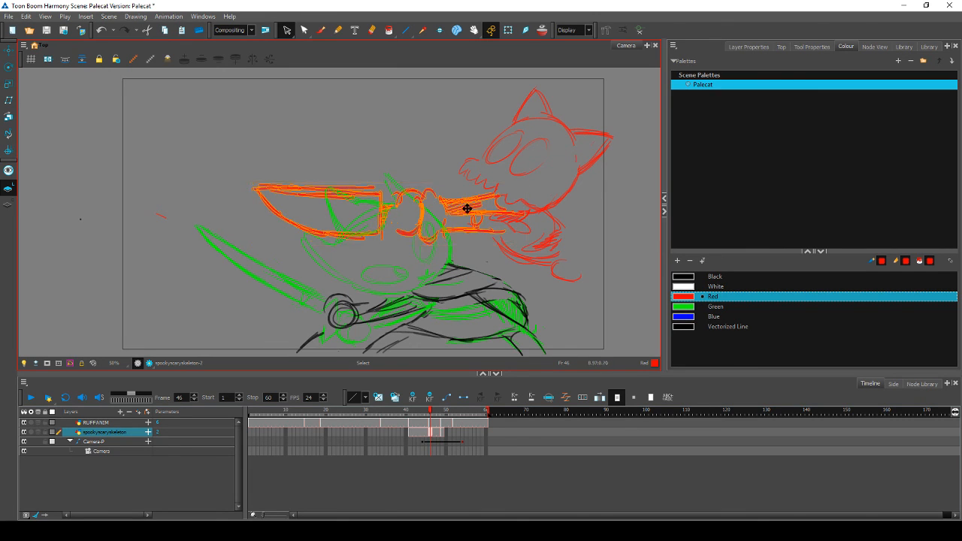
key(comma)
key(period)
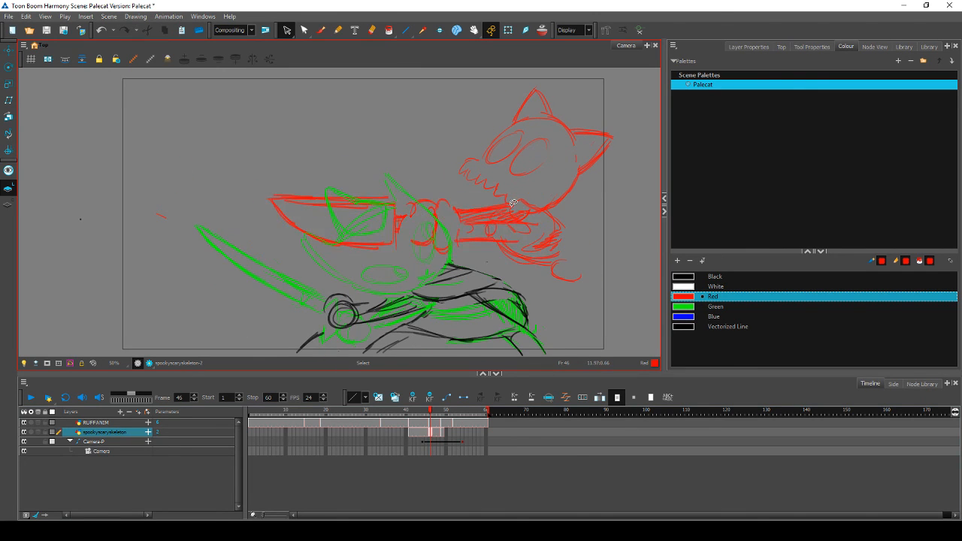
key(comma)
key(period)
click(412, 413)
mouse_move(412, 416)
mouse_down()
mouse_move(447, 412)
mouse_move(418, 413)
mouse_move(430, 411)
mouse_up()
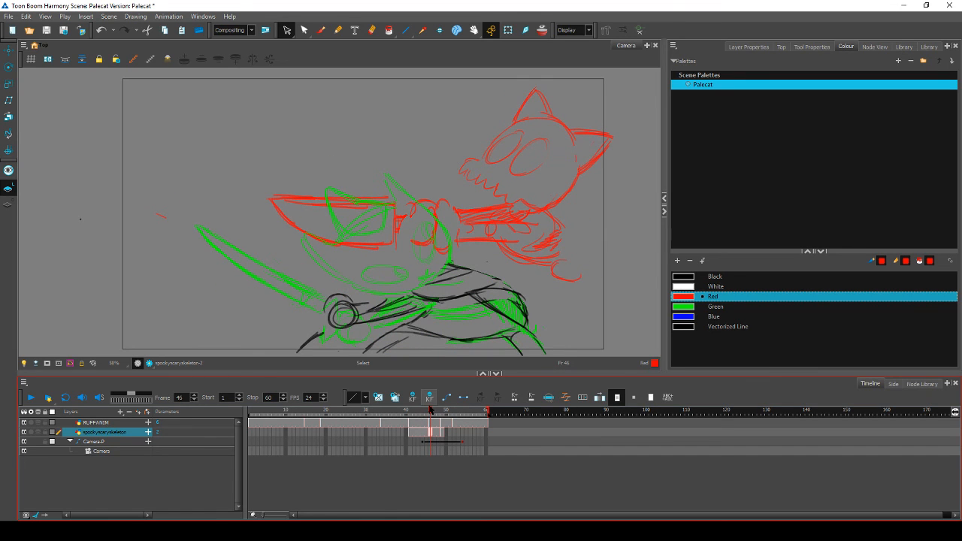
Step: Shift the curled stroke beneath the skeleton's torso slightly left and down on frame 46
mouse_move(574, 265)
mouse_down()
mouse_move(557, 281)
mouse_move(586, 260)
mouse_up()
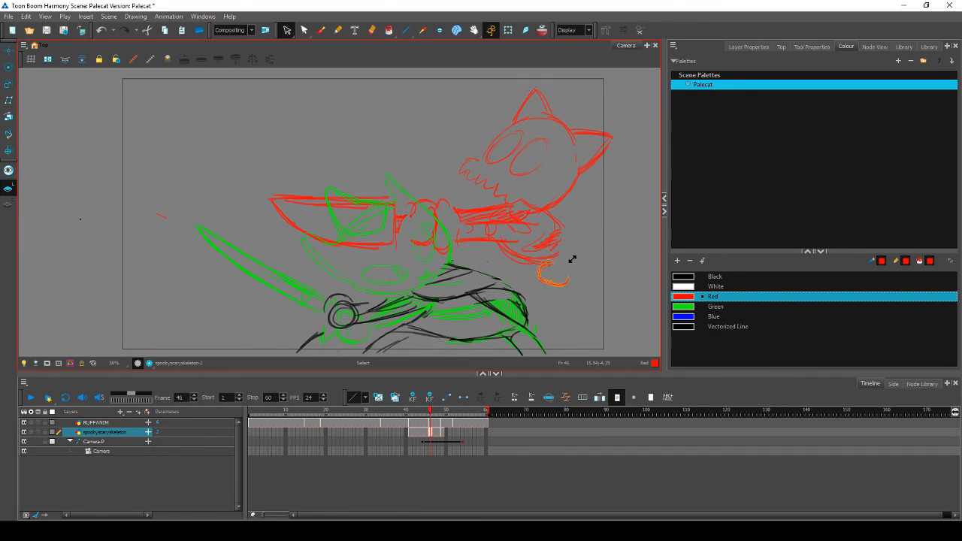
click(587, 263)
key(.)
Step: Move the entire lunging skeleton, including its curved sword, right and up on frame 49
drag(442, 412, 443, 412)
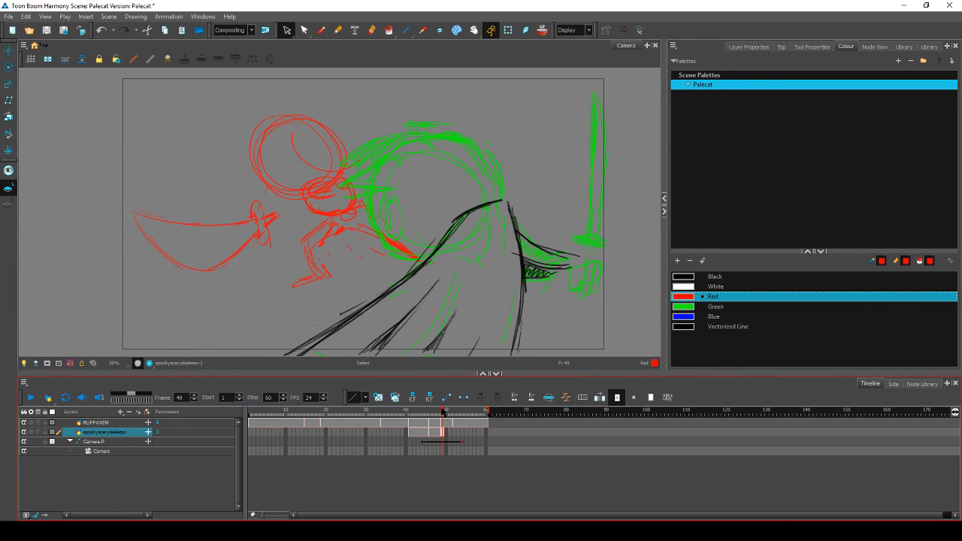
mouse_move(432, 272)
mouse_down()
mouse_move(159, 305)
mouse_move(385, 184)
mouse_up()
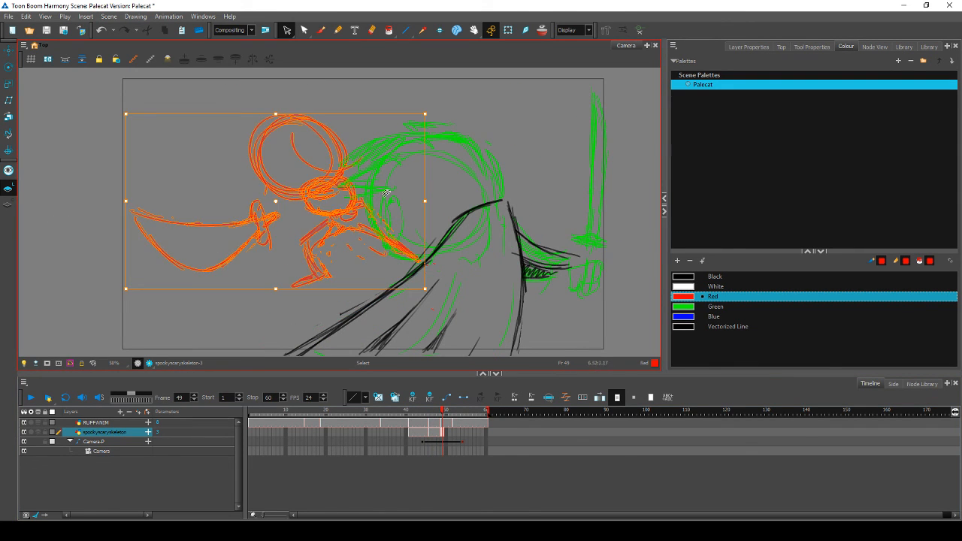
drag(342, 211, 369, 200)
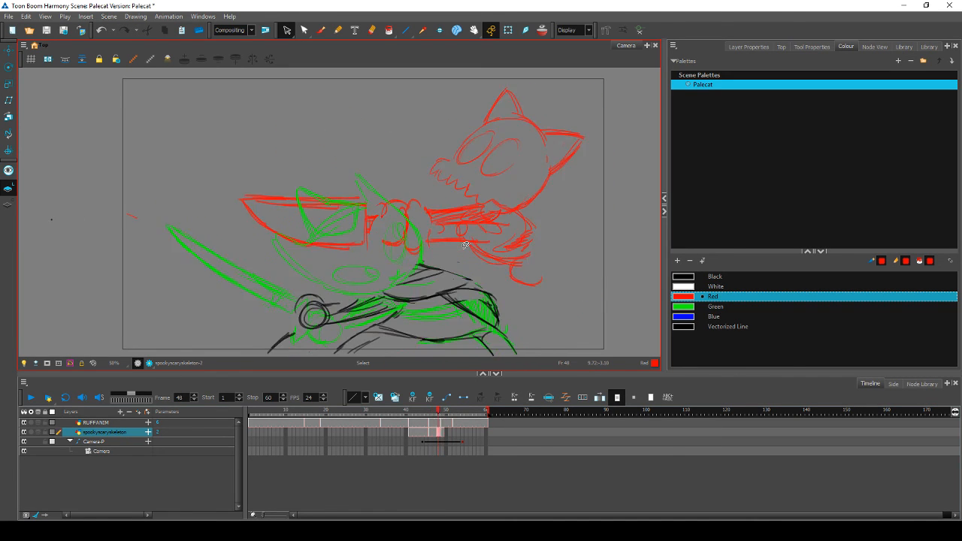
Step: Tilt the skeleton's curved sword slightly clockwise on frame 49, raising the tip and lowering the hilt
key(.)
drag(222, 269, 312, 192)
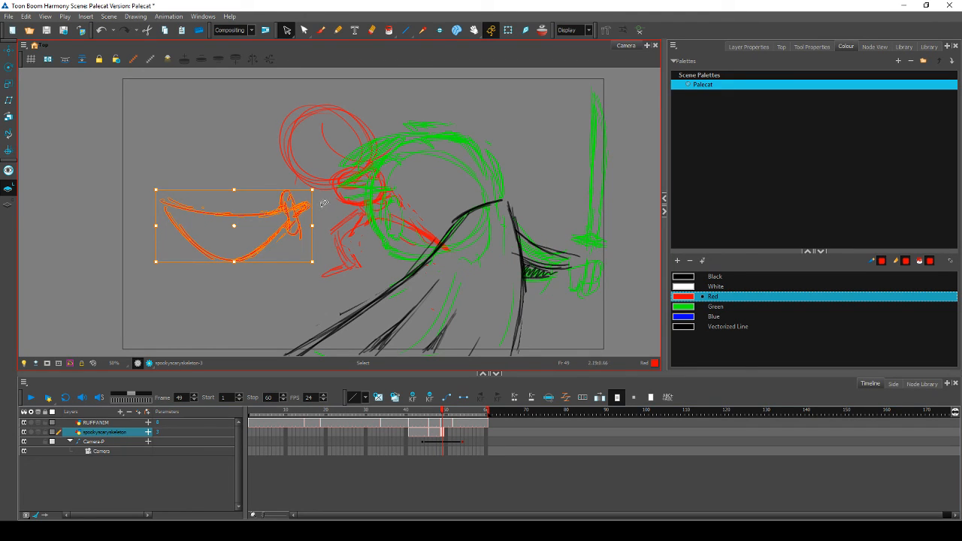
drag(322, 189, 314, 212)
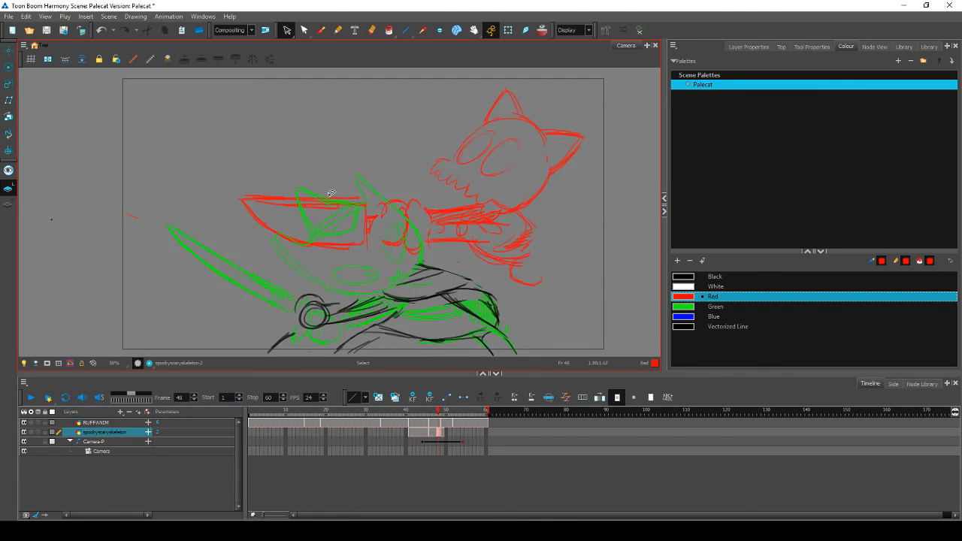
key(.)
key(.)
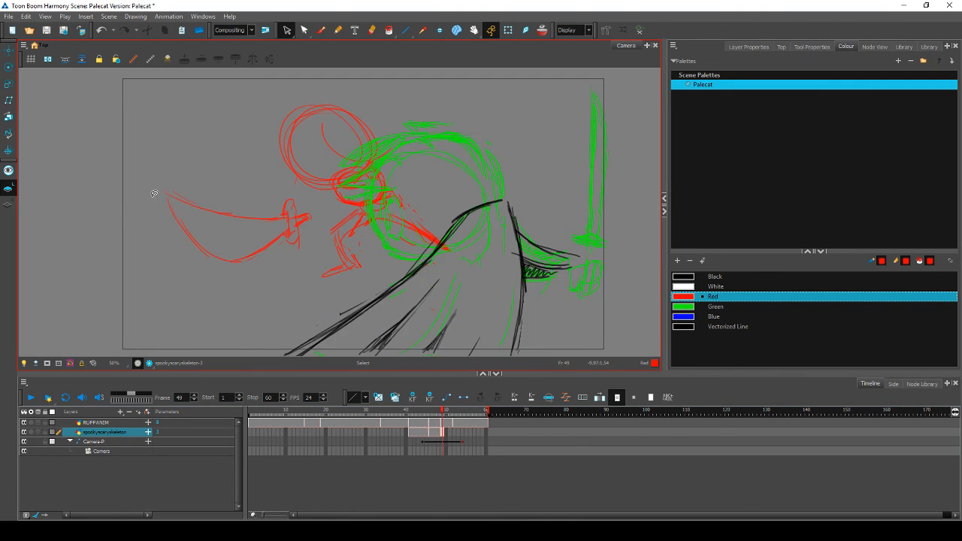
Step: Lengthen the curved sword so its hilt reaches closer to the skeleton's body, and lower the guard slightly
mouse_move(311, 220)
mouse_down()
mouse_move(156, 173)
mouse_move(188, 274)
mouse_move(322, 260)
mouse_up()
key(.)
key(.)
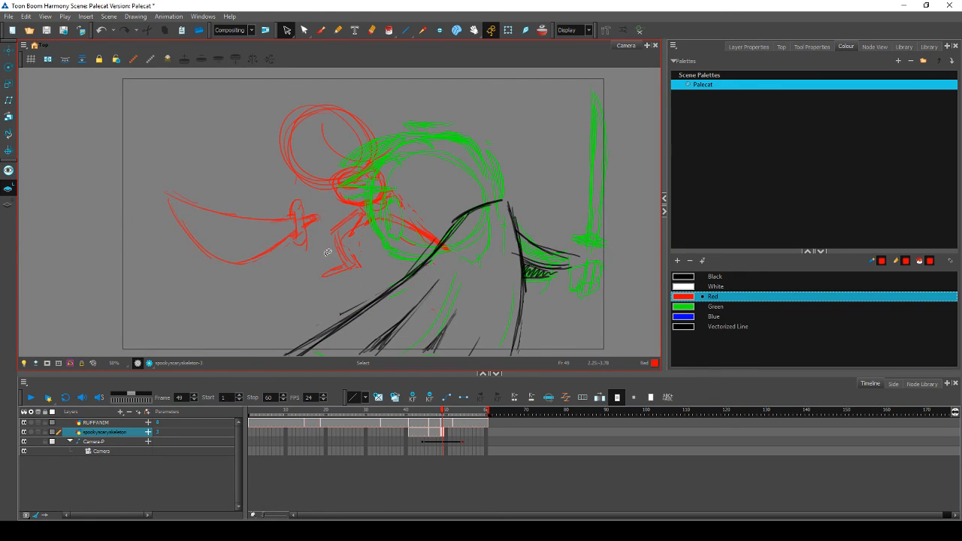
mouse_move(293, 194)
mouse_down()
mouse_move(244, 226)
mouse_move(336, 196)
mouse_move(320, 215)
mouse_move(162, 211)
mouse_move(324, 257)
mouse_up()
click(401, 170)
key(.)
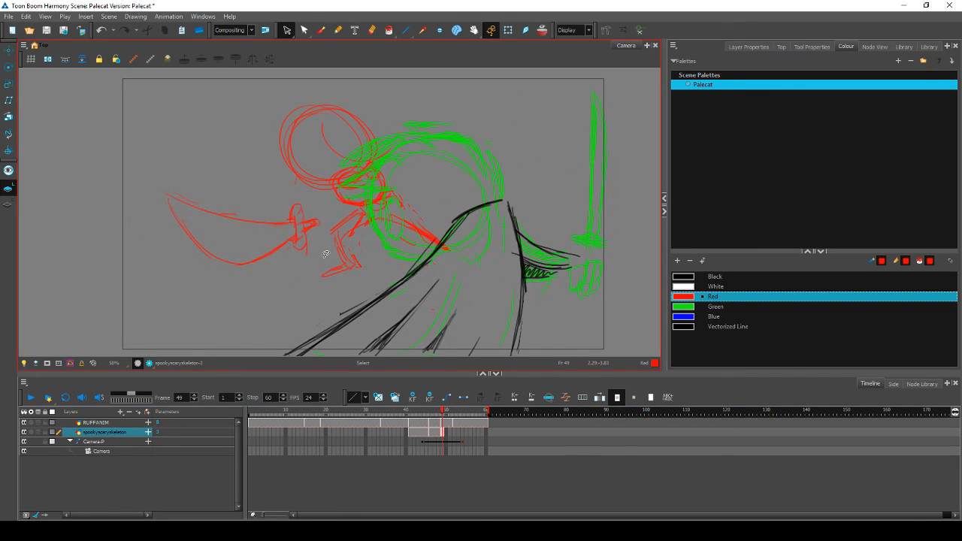
Step: Rotate the curved sword further clockwise to raise its tip, and shift it slightly left on frame 49
key(.)
mouse_move(324, 215)
mouse_down()
mouse_move(178, 169)
mouse_move(148, 271)
mouse_move(333, 270)
mouse_up()
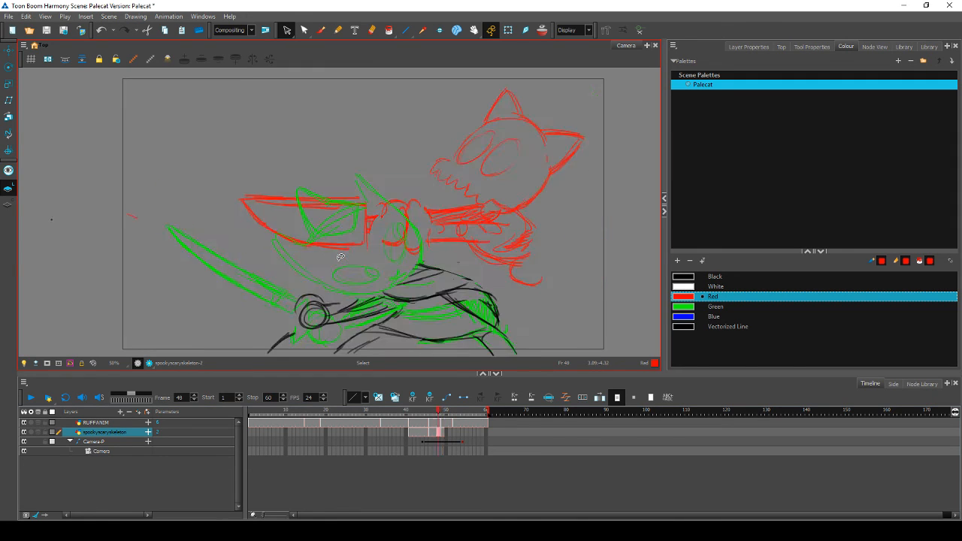
key(.)
key(.)
mouse_move(265, 199)
mouse_down()
mouse_move(195, 159)
mouse_move(304, 204)
mouse_move(296, 219)
mouse_move(323, 185)
mouse_up()
drag(297, 225, 307, 215)
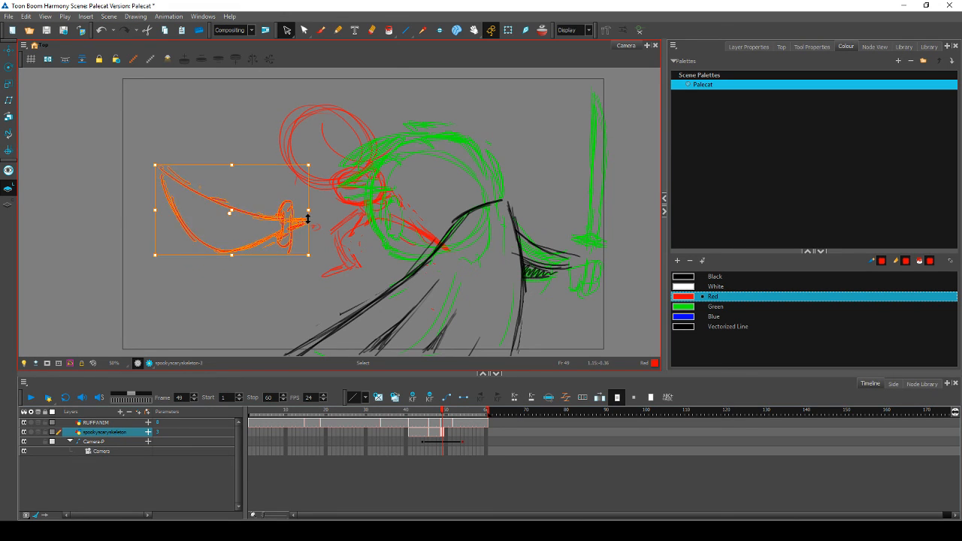
Step: Flip repeatedly between frames 48 and 49 to examine the new sword angle against the previous pose
key(comma)
key(period)
key(comma)
key(period)
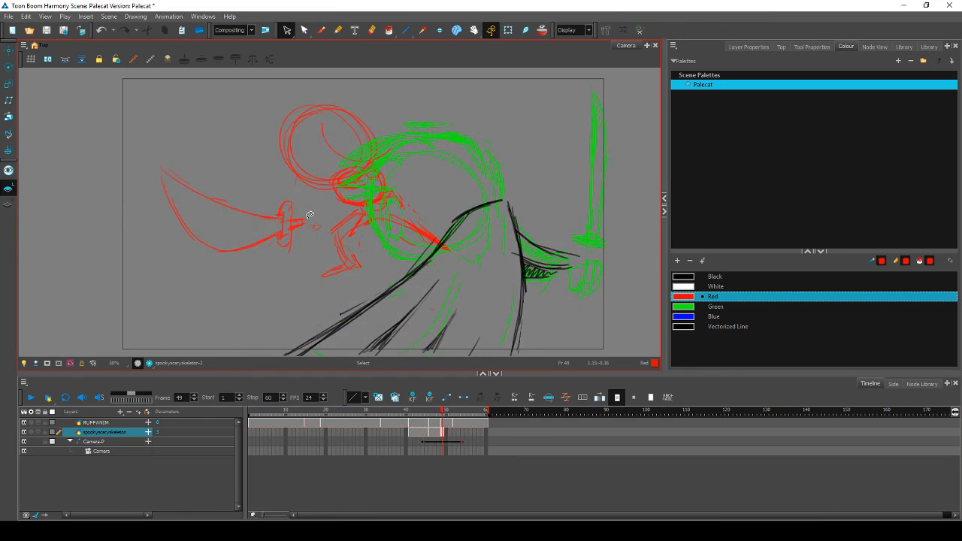
key(comma)
key(period)
key(comma)
key(period)
key(comma)
key(period)
key(comma)
key(period)
key(comma)
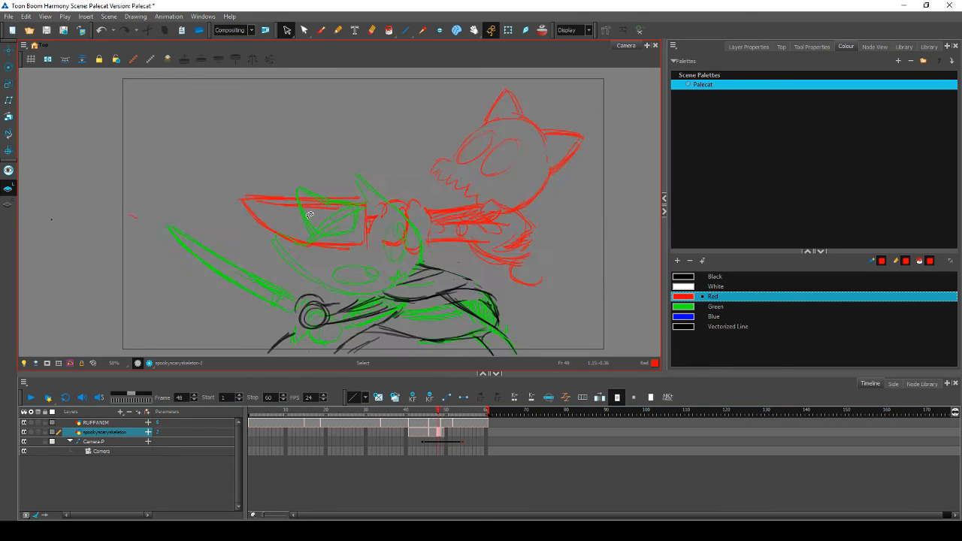
key(period)
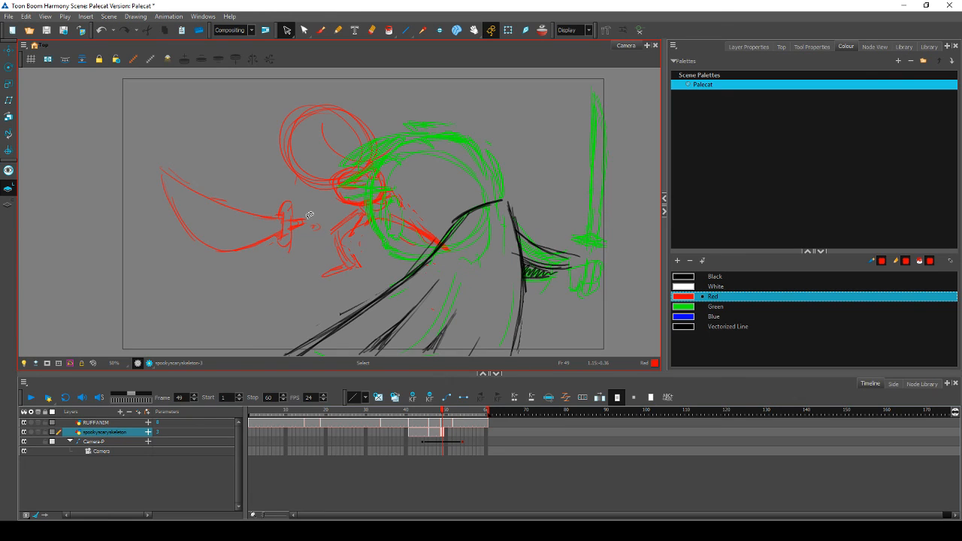
key(comma)
key(period)
Step: Shift the skeleton's head, torso and legs slightly left and down without the sword, checking against frame 48
mouse_move(335, 270)
mouse_down()
mouse_move(313, 288)
mouse_move(388, 312)
mouse_move(495, 275)
mouse_move(437, 166)
mouse_move(297, 82)
mouse_move(281, 156)
mouse_move(325, 204)
mouse_move(344, 239)
mouse_up()
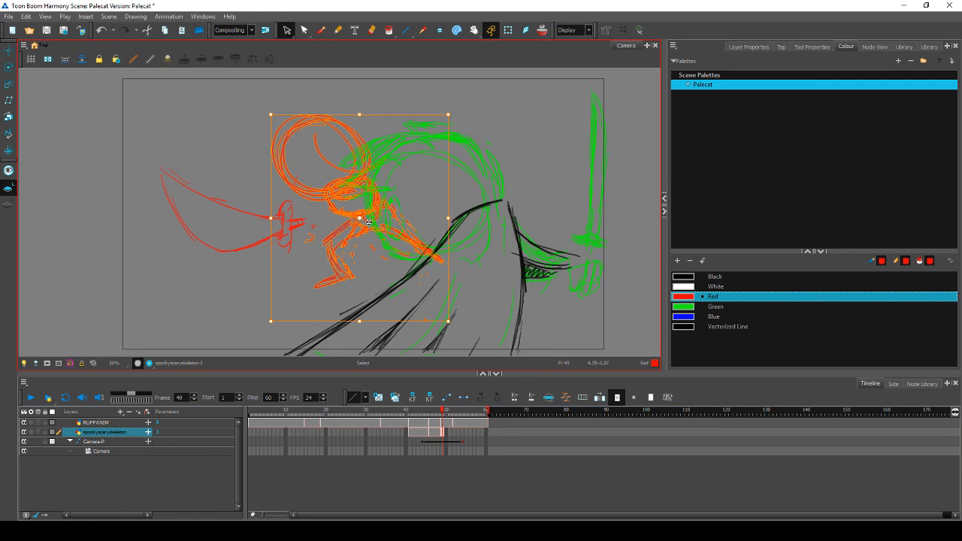
key(comma)
key(period)
key(comma)
key(period)
key(comma)
key(period)
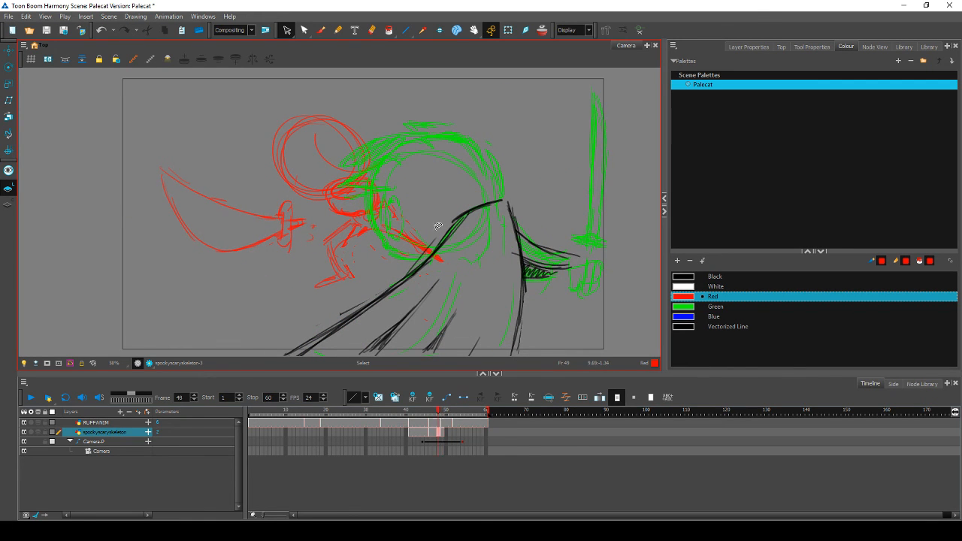
key(comma)
key(period)
Step: Nudge the skeleton's head and torso slightly right while leaving its legs in place on frame 49
mouse_move(444, 256)
mouse_down()
mouse_move(312, 287)
mouse_move(317, 231)
mouse_move(272, 158)
mouse_move(316, 69)
mouse_move(498, 170)
mouse_move(399, 115)
mouse_up()
click(490, 184)
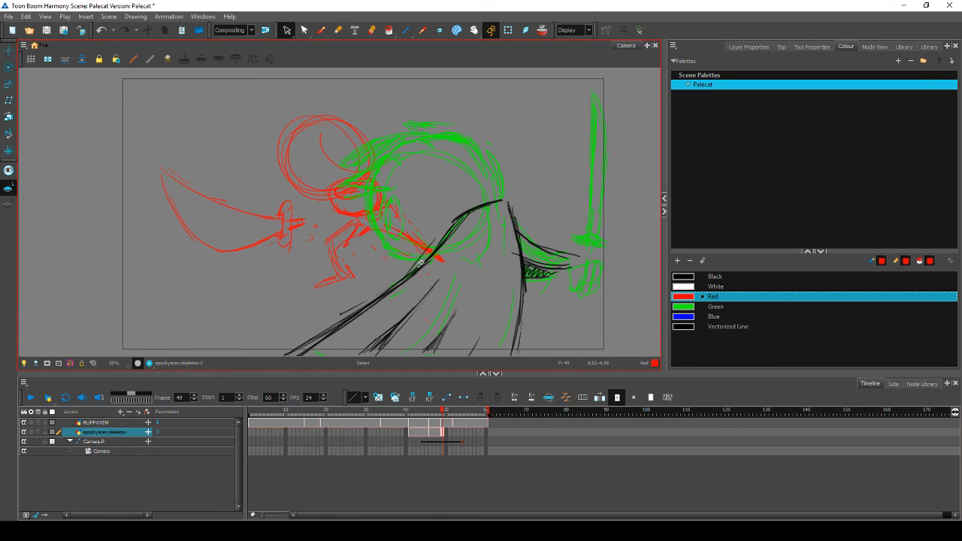
Step: Delete the stray red strokes below the skeleton's torso on frame 49 and check the pose against frame 48
mouse_move(396, 239)
mouse_down()
mouse_move(365, 267)
mouse_move(389, 311)
mouse_move(442, 328)
mouse_move(449, 295)
mouse_up()
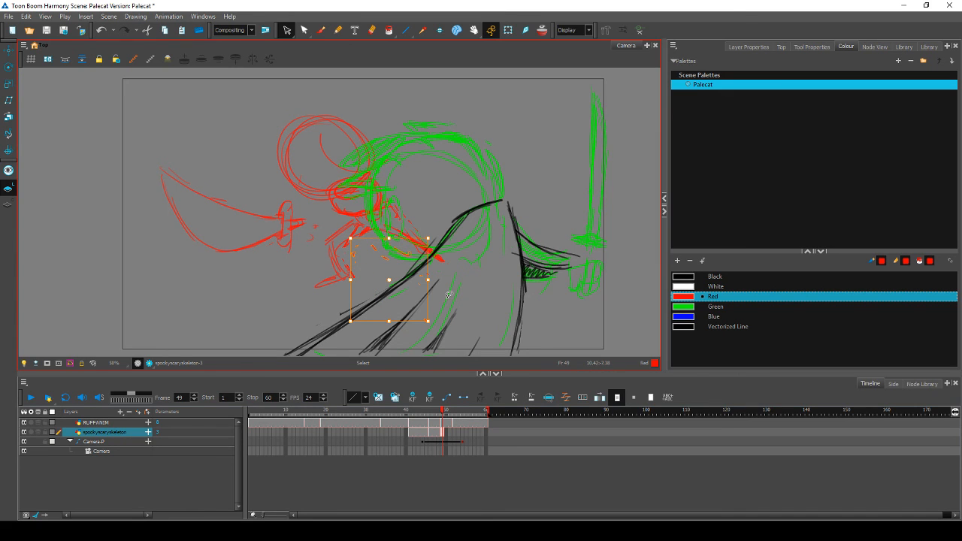
key(Delete)
key(comma)
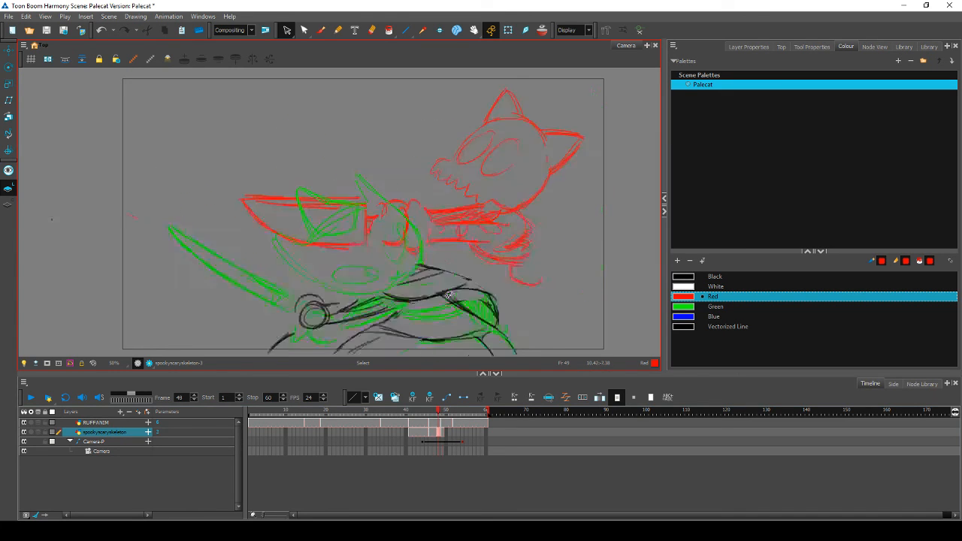
key(period)
key(comma)
key(period)
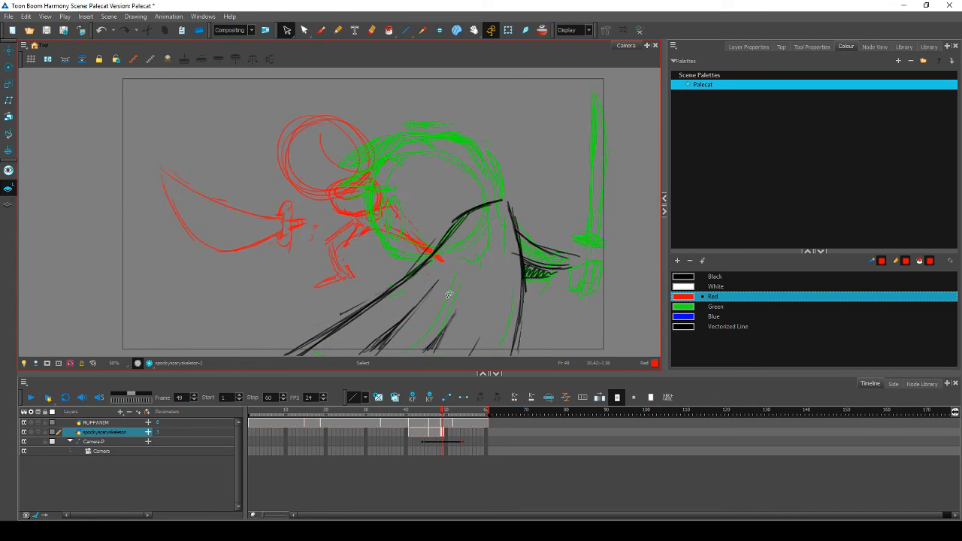
key(comma)
key(period)
mouse_move(446, 413)
mouse_down()
mouse_move(408, 417)
mouse_move(451, 422)
mouse_move(421, 427)
mouse_move(441, 423)
mouse_up()
Step: Adjust the upper edge of the skeleton's sword blade to meet the guard, and nudge the hilt slightly on frame 49
click(247, 209)
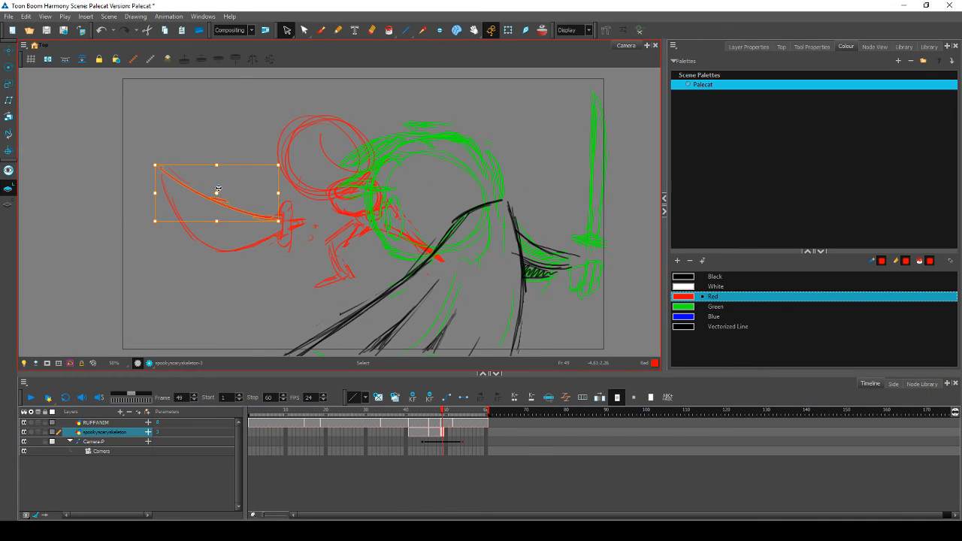
key(ctrl+s)
drag(278, 221, 275, 212)
mouse_move(274, 165)
mouse_down()
mouse_move(223, 189)
mouse_move(232, 180)
mouse_move(176, 172)
mouse_move(192, 160)
mouse_up()
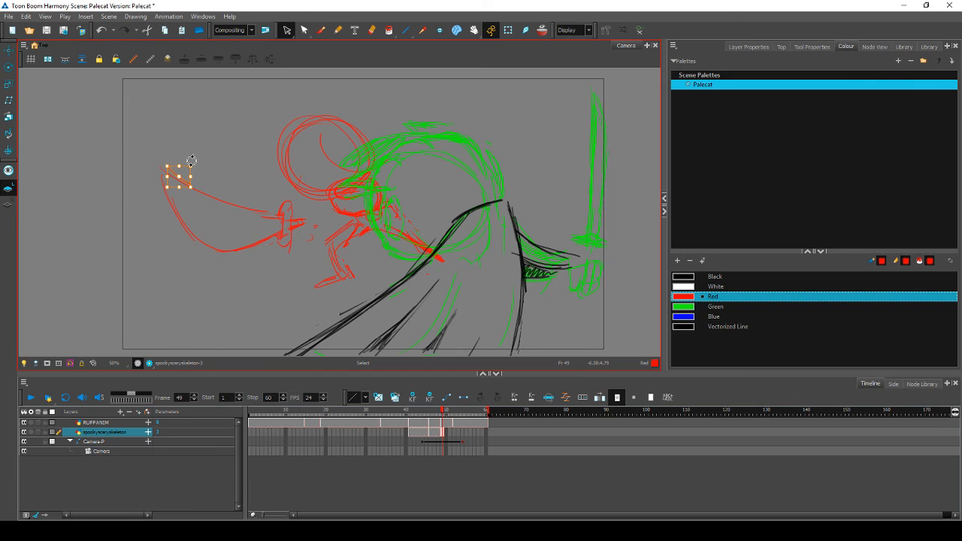
key(alt+e)
key(comma)
key(period)
mouse_move(284, 210)
mouse_down()
mouse_move(299, 217)
mouse_move(289, 202)
mouse_move(298, 215)
mouse_up()
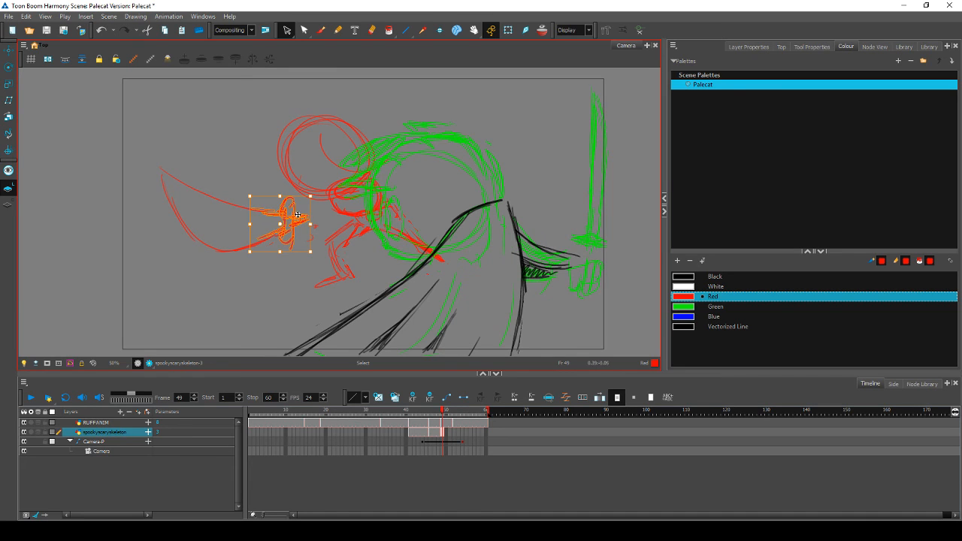
key(Escape)
Step: Flip repeatedly between frames 48 and 49 to examine the adjusted sword and the skeleton's lunge
key(comma)
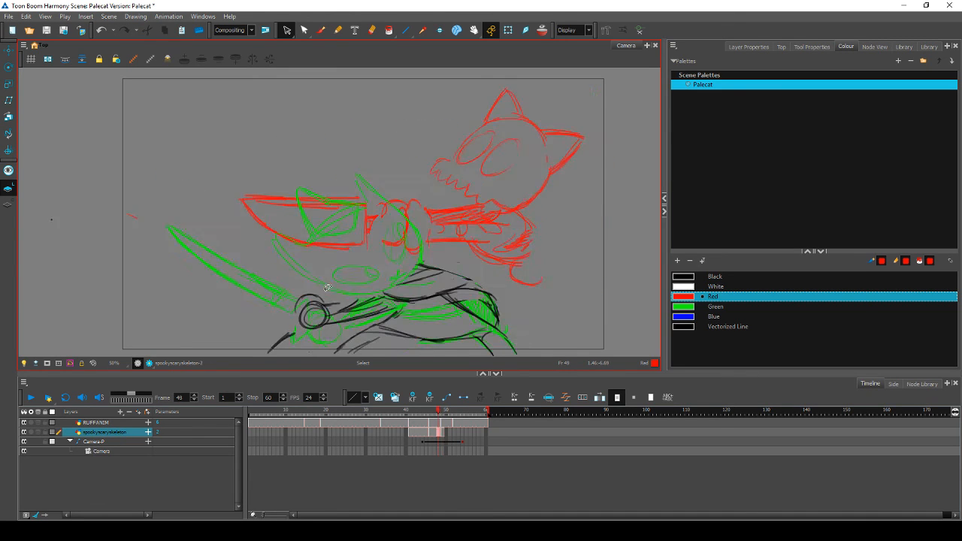
key(period)
key(comma)
key(period)
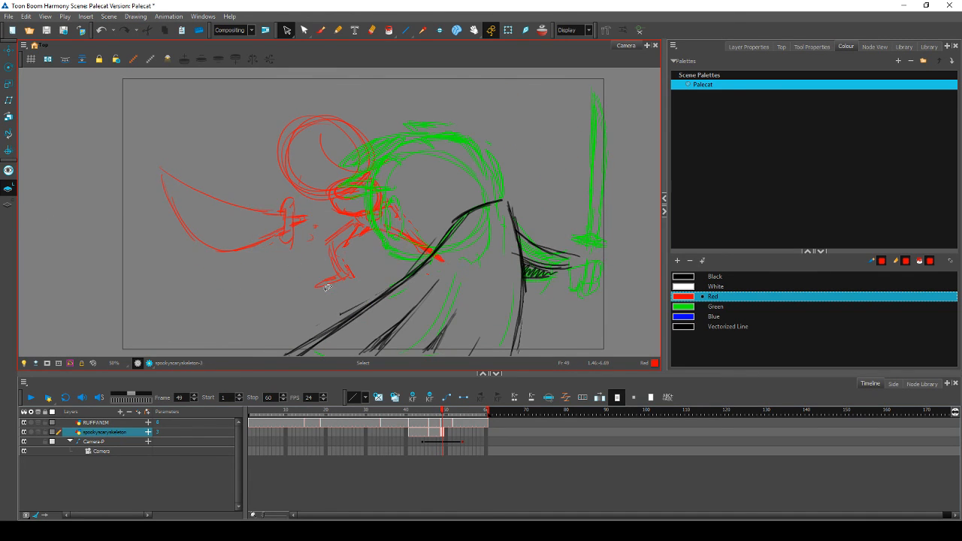
key(comma)
key(period)
key(comma)
key(period)
key(comma)
key(period)
Step: Fine-tune the placement of the sword's guard and grip on frame 49, comparing it with frame 48
mouse_move(292, 241)
mouse_down()
mouse_move(284, 205)
mouse_move(298, 194)
mouse_move(314, 213)
mouse_move(321, 191)
mouse_up()
click(351, 192)
key(comma)
key(period)
key(comma)
key(period)
Step: Brush in the skeleton's fist around the sword grip and the arm joining it to the torso on frame 49
click(321, 30)
key(comma)
key(period)
key(comma)
key(period)
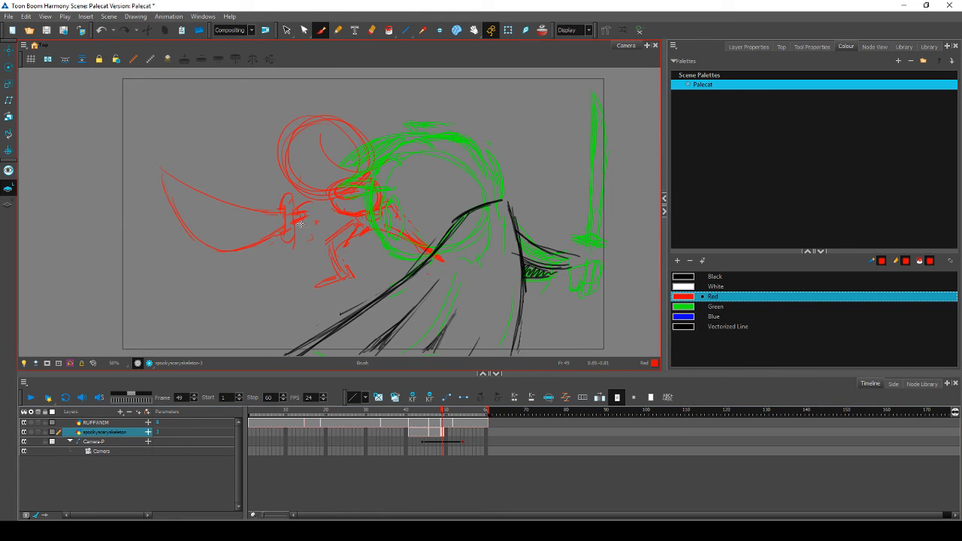
drag(300, 224, 316, 208)
key(comma)
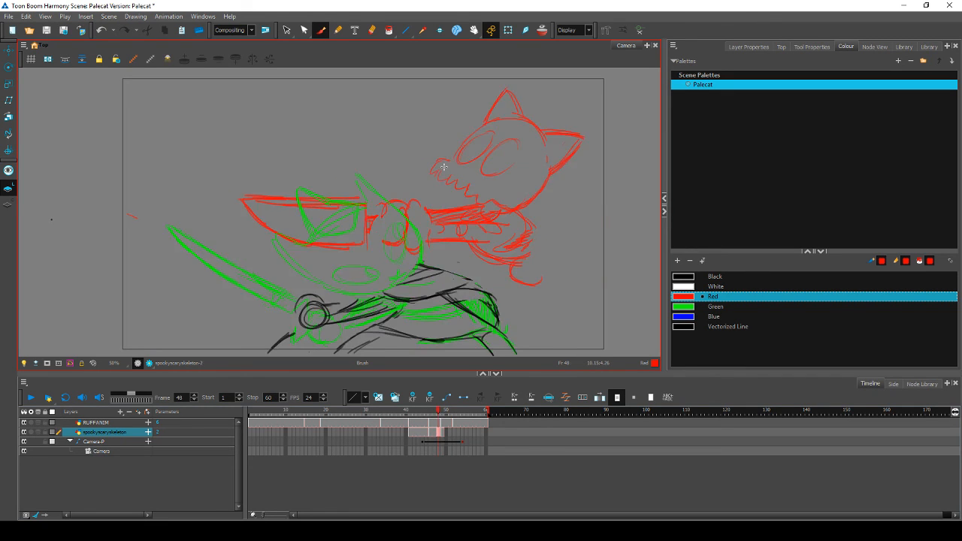
key(period)
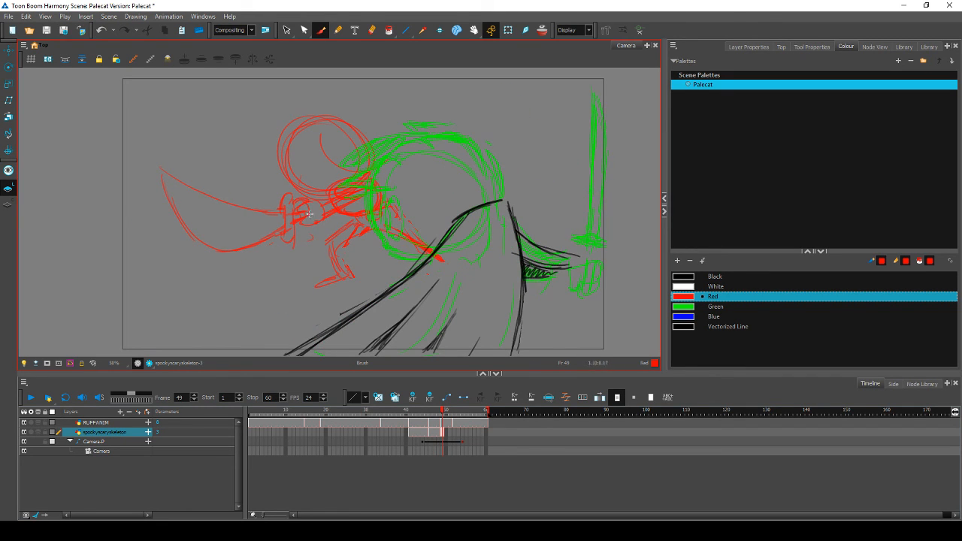
key(comma)
key(period)
Step: Sketch the skeleton's eye sockets, nose and toothy mouth inside the head circle on frame 49
mouse_move(293, 164)
mouse_down()
mouse_move(317, 117)
mouse_move(301, 141)
mouse_move(313, 131)
mouse_move(340, 141)
mouse_move(342, 129)
mouse_move(330, 156)
mouse_up()
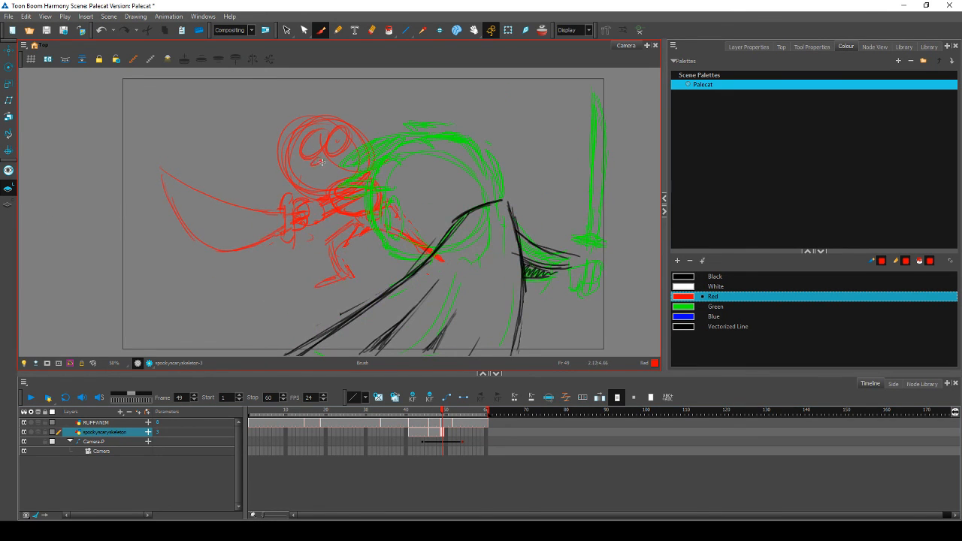
key(comma)
key(period)
mouse_move(288, 154)
mouse_down()
mouse_move(295, 175)
mouse_move(321, 182)
mouse_move(328, 171)
mouse_up()
key(comma)
key(period)
Step: Draw two pointed cat ears on the skeleton's head and compare frame 49 with frame 48
drag(301, 100, 321, 104)
key(comma)
key(period)
key(comma)
key(period)
Step: Extend the skeleton's lunge drawing through frame 52 on the spookyscaryskeleton layer
mouse_move(443, 415)
mouse_down()
mouse_move(419, 416)
mouse_move(464, 418)
mouse_move(422, 415)
mouse_move(451, 418)
mouse_up()
key(ctrl+v)
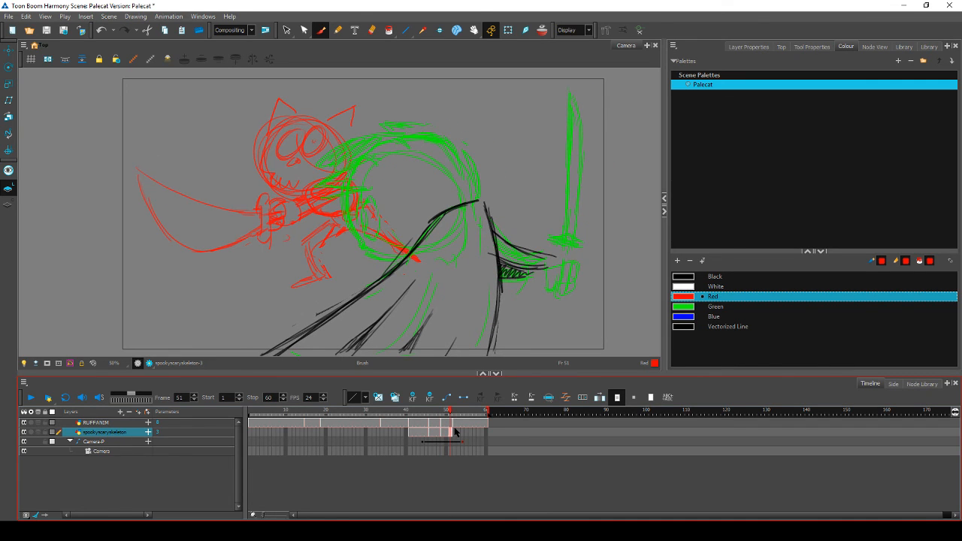
key(period)
key(ctrl+v)
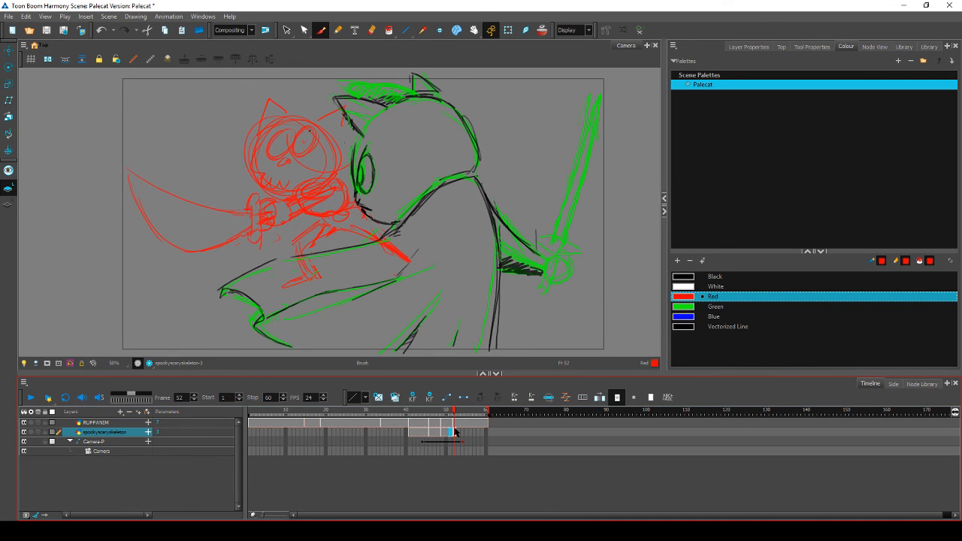
Step: Compare the skeleton's sword and pose with the green cat between frames 51 and 52
click(286, 30)
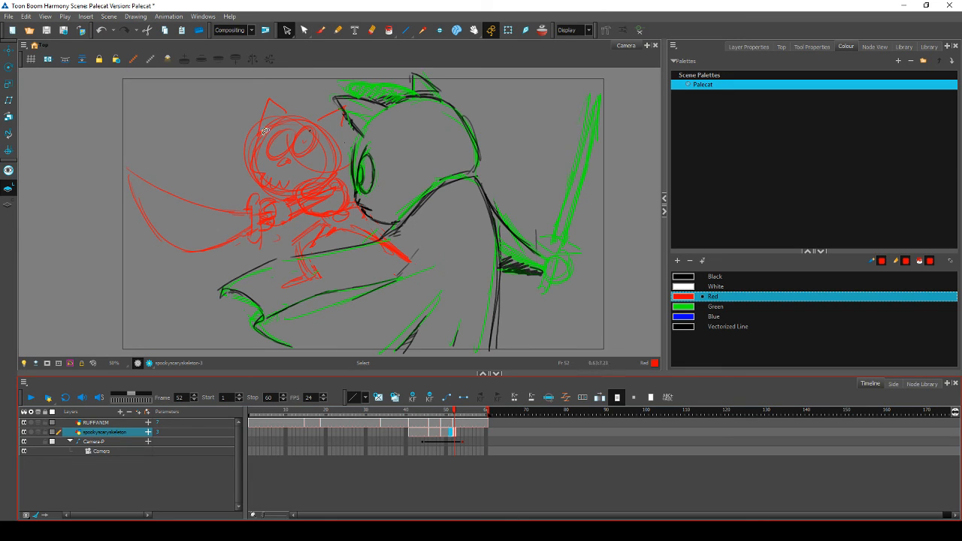
drag(146, 157, 242, 256)
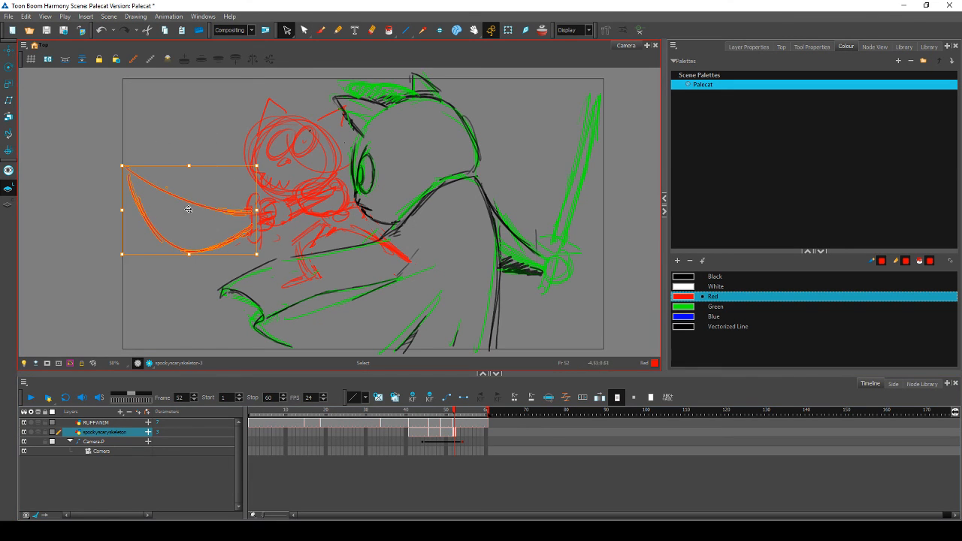
click(116, 184)
key(comma)
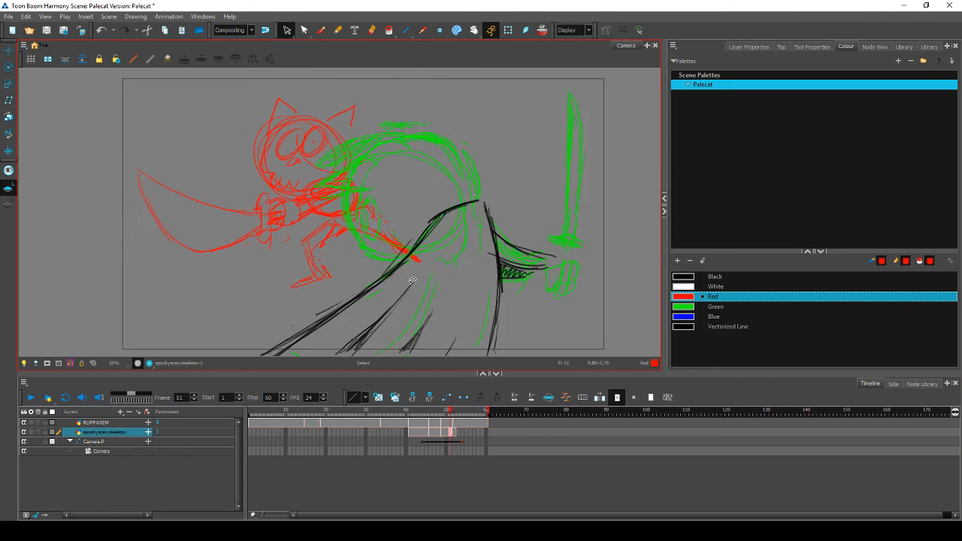
key(period)
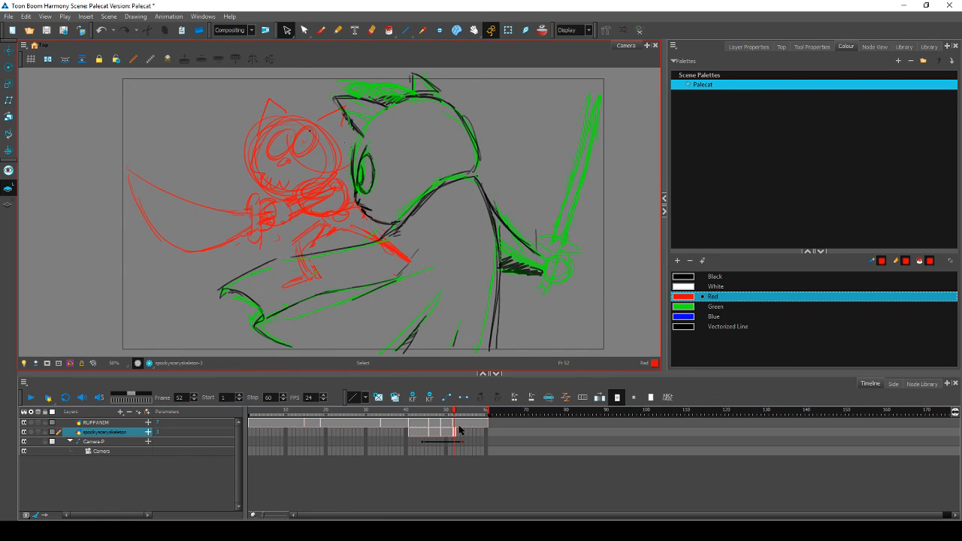
Step: Extend the exposure of the skeleton's lunge drawing through frame 60
mouse_move(458, 413)
mouse_down()
mouse_move(405, 413)
mouse_move(484, 413)
mouse_move(458, 423)
mouse_move(350, 413)
mouse_move(484, 413)
mouse_move(462, 415)
mouse_up()
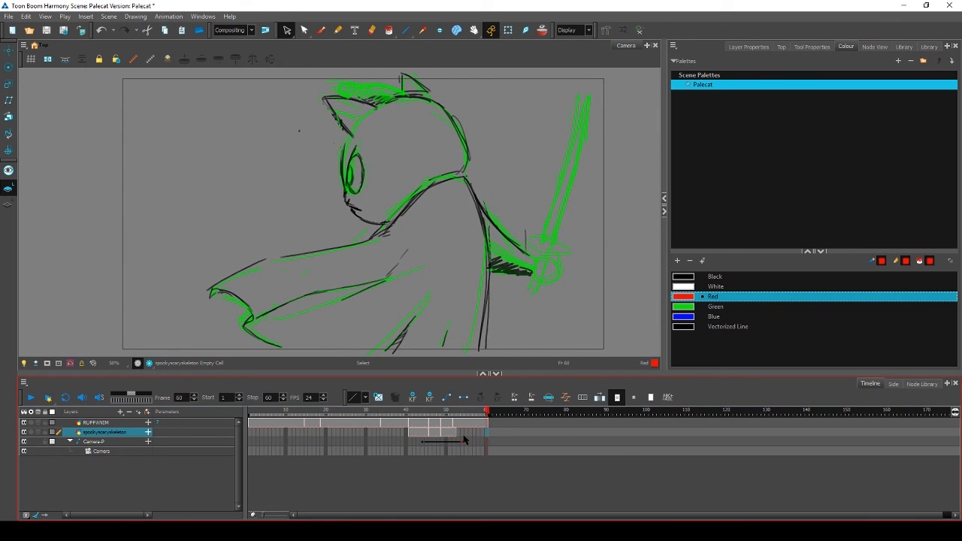
key(comma)
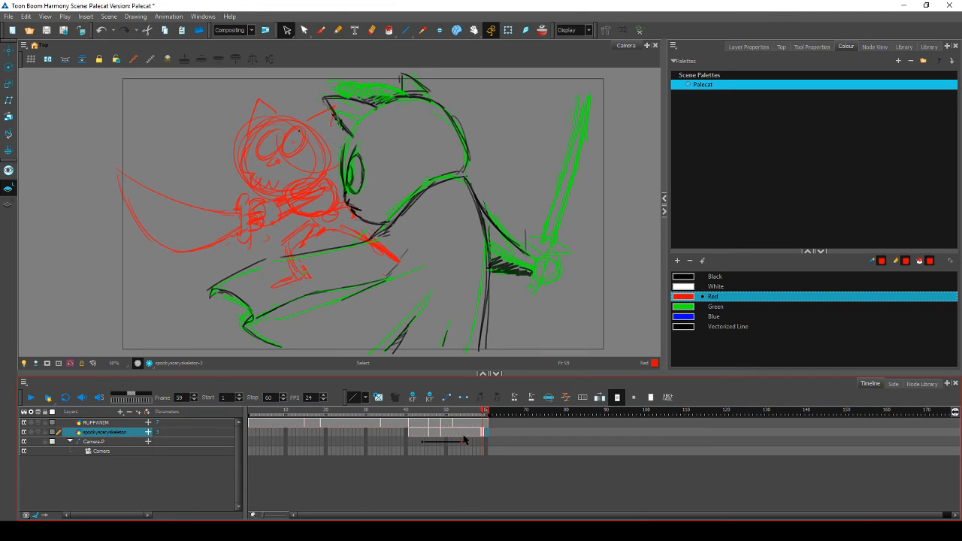
mouse_move(472, 413)
mouse_down()
mouse_move(447, 414)
mouse_move(486, 414)
mouse_move(343, 413)
mouse_up()
click(486, 435)
key(F5)
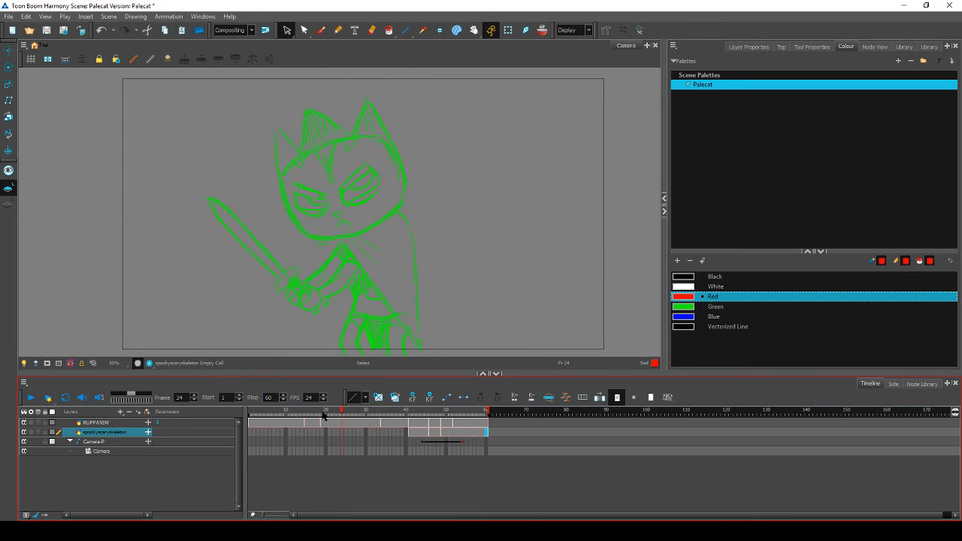
Step: Play back the animation and scrub between frames 45 and 60 to review the skeleton's attack
click(31, 398)
click(31, 398)
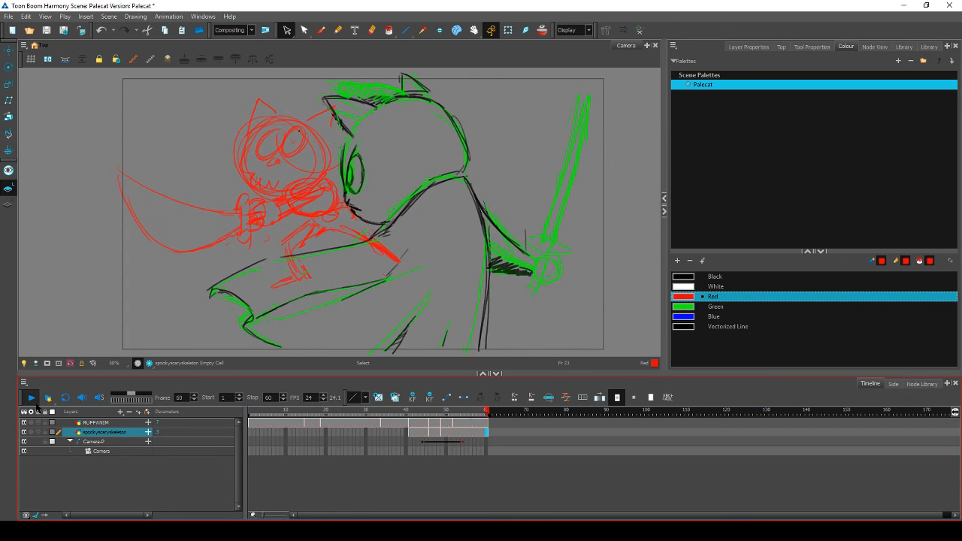
mouse_move(448, 411)
mouse_down()
mouse_move(398, 418)
mouse_move(442, 420)
mouse_move(422, 416)
mouse_move(430, 419)
mouse_up()
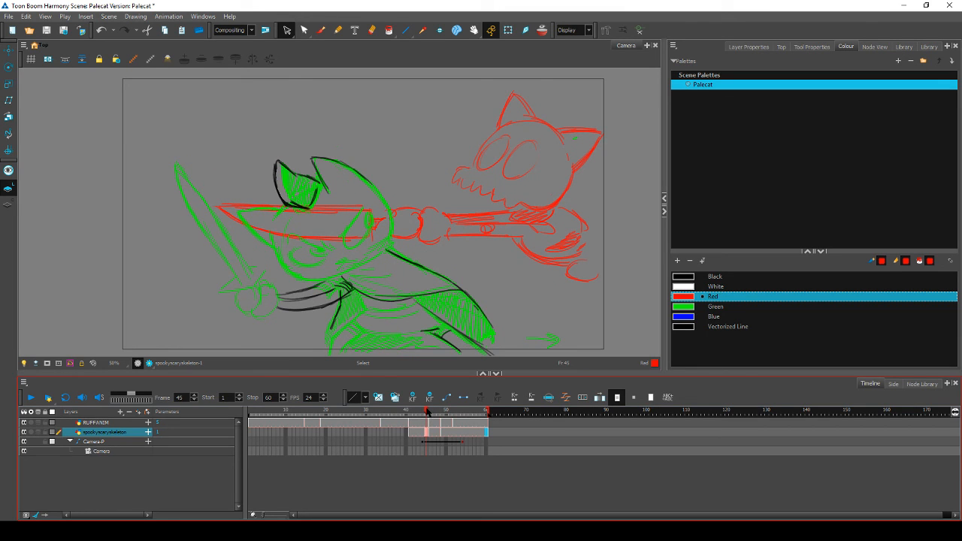
mouse_move(430, 419)
mouse_down()
mouse_move(389, 428)
mouse_move(454, 409)
mouse_move(382, 419)
mouse_move(485, 413)
mouse_move(307, 426)
mouse_move(486, 426)
mouse_up()
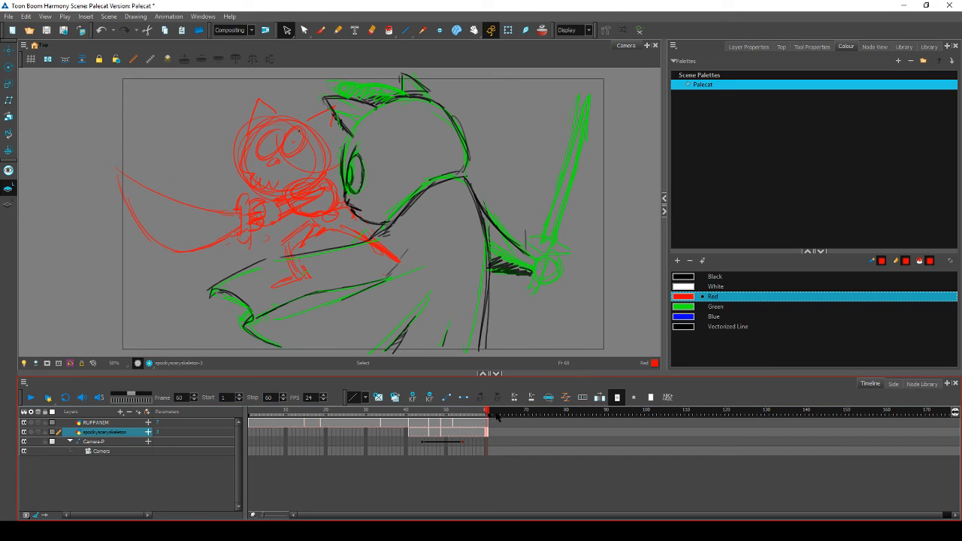
Step: Lengthen the scene to 89 frames and go to frame 61
click(475, 441)
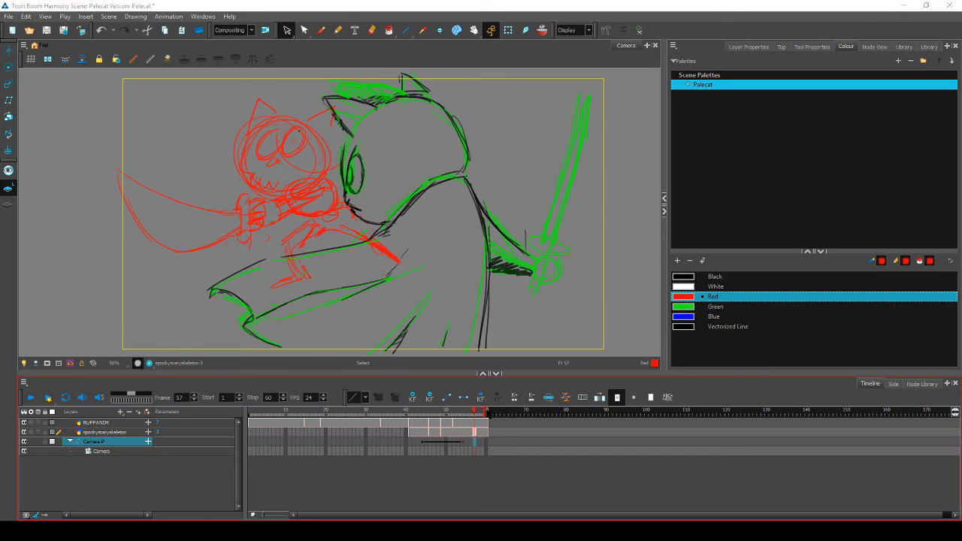
drag(487, 411, 606, 412)
click(490, 414)
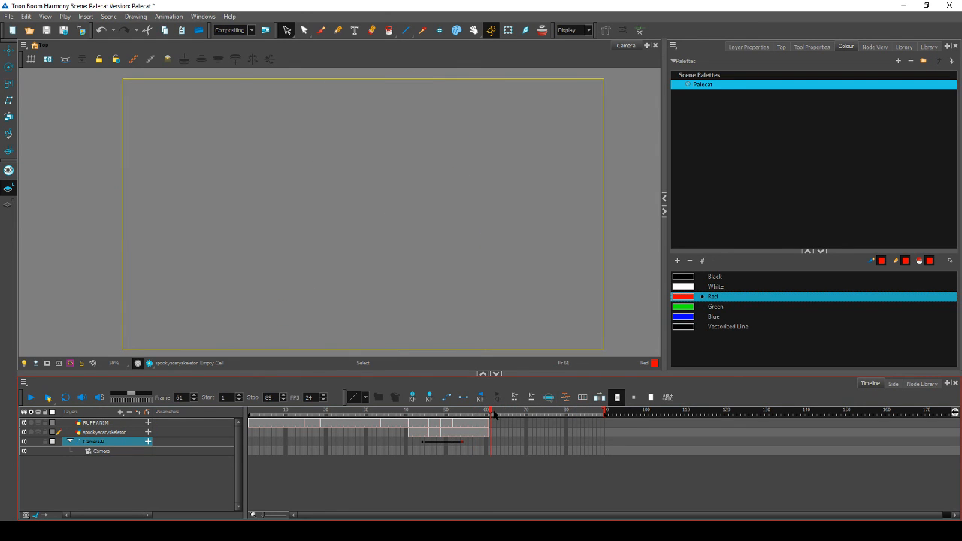
Step: Move the Blue swatch above Red in the palette, and choose Green for the Brush tool
drag(674, 317, 677, 298)
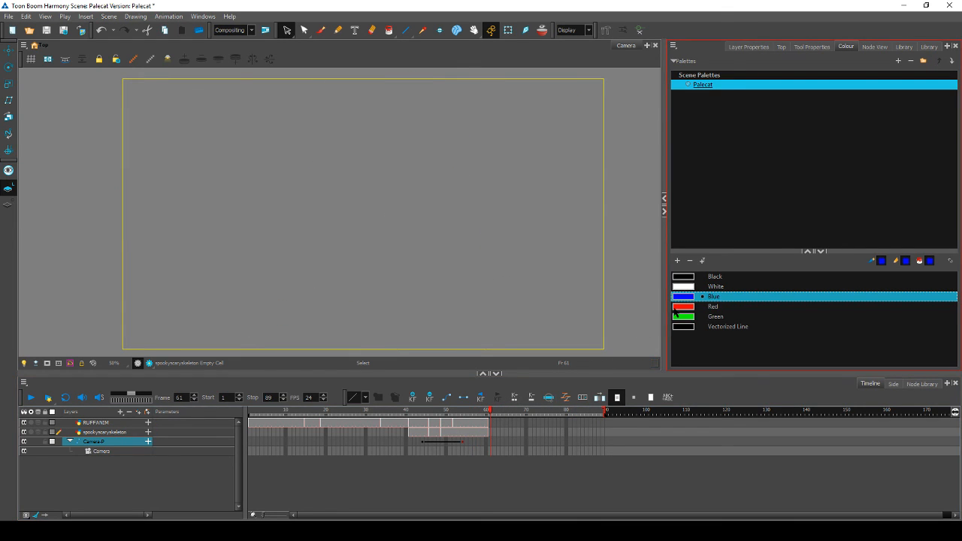
click(684, 318)
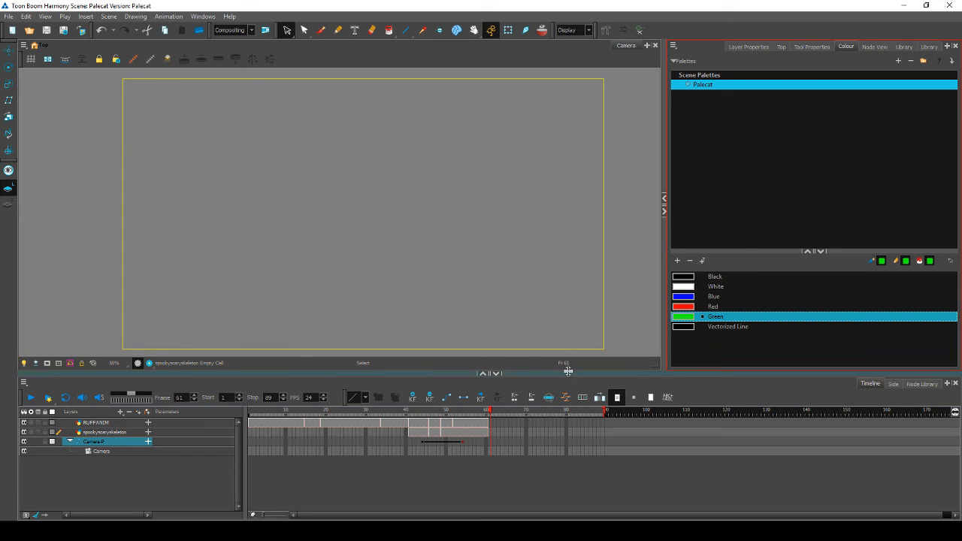
click(321, 31)
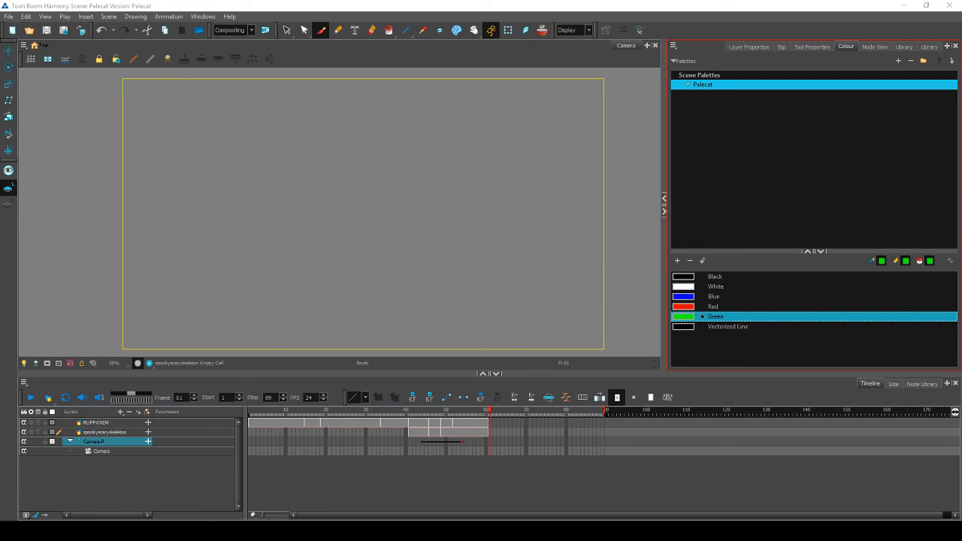
Step: Switch to Storyboard Pro, play the palecat storyboard from the start to review the next action, and return to Harmony
drag(0, 278, 623, 43)
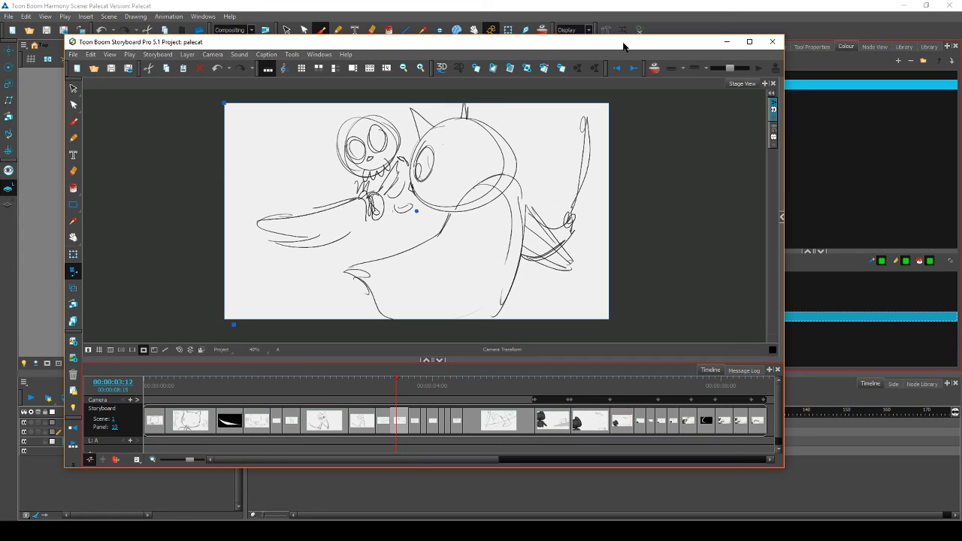
double_click(616, 51)
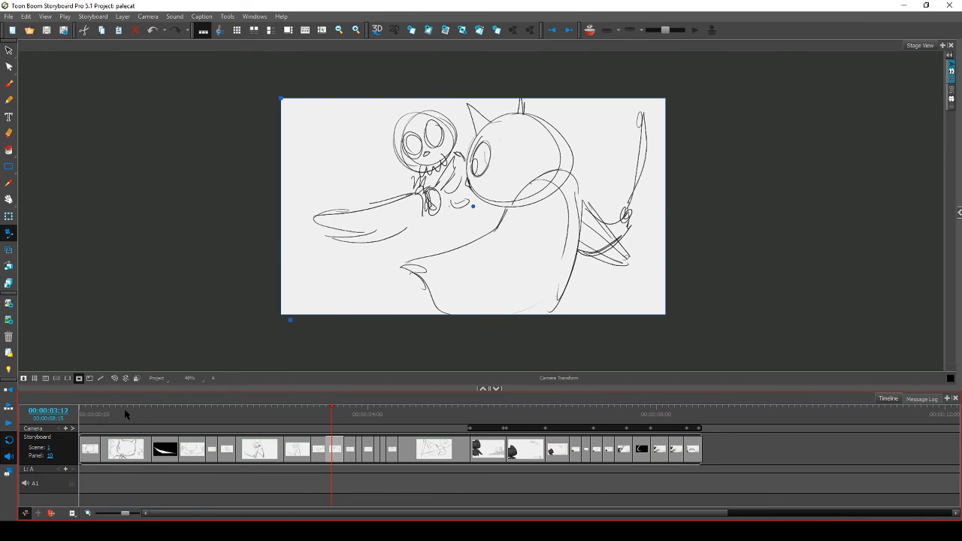
drag(124, 408, 78, 409)
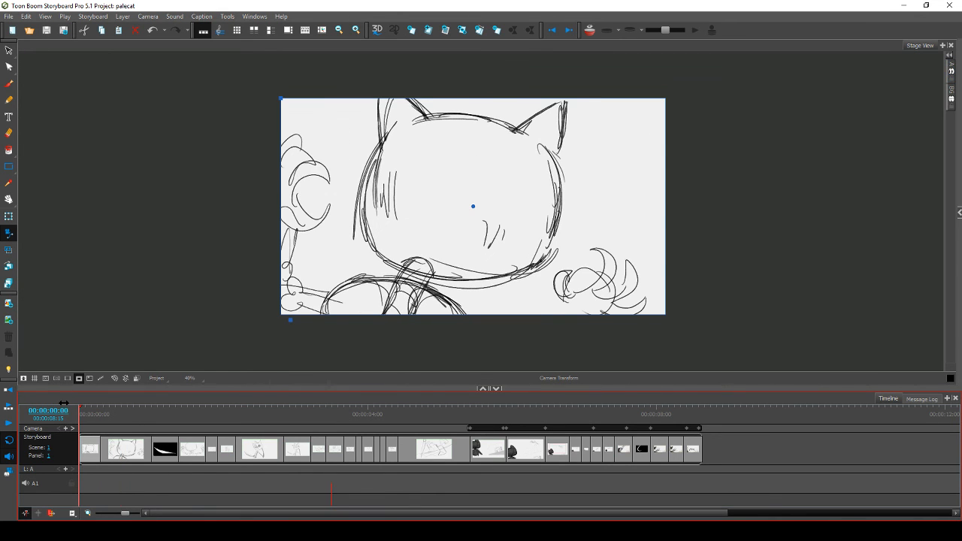
click(9, 424)
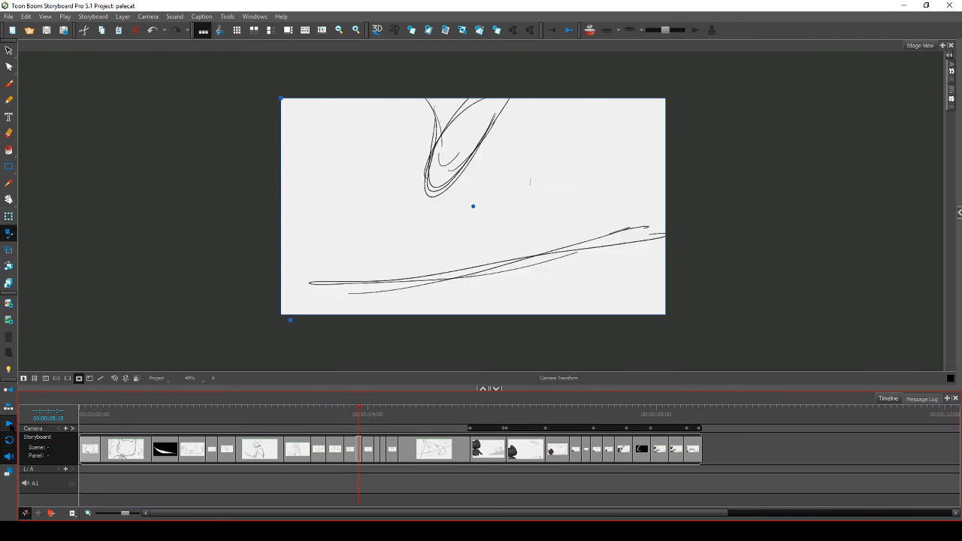
click(10, 425)
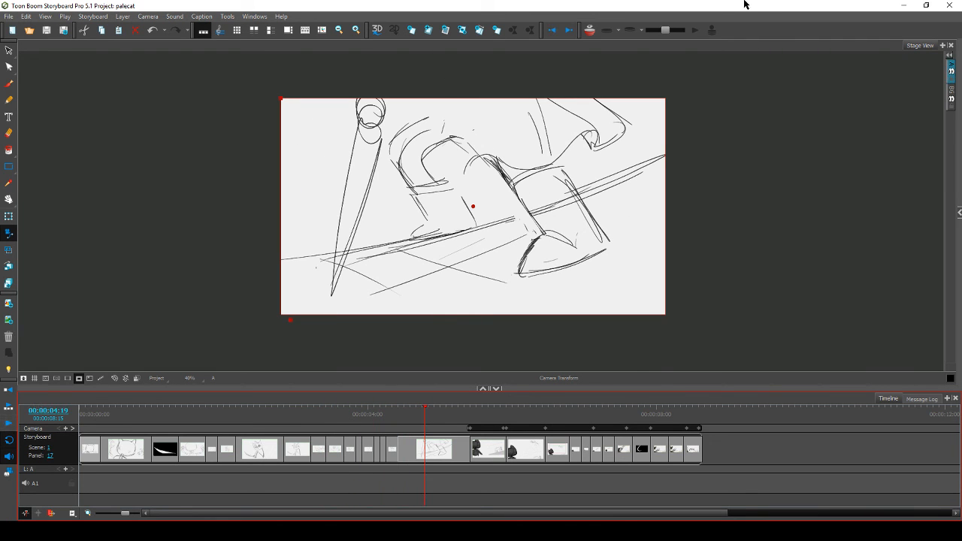
click(904, 6)
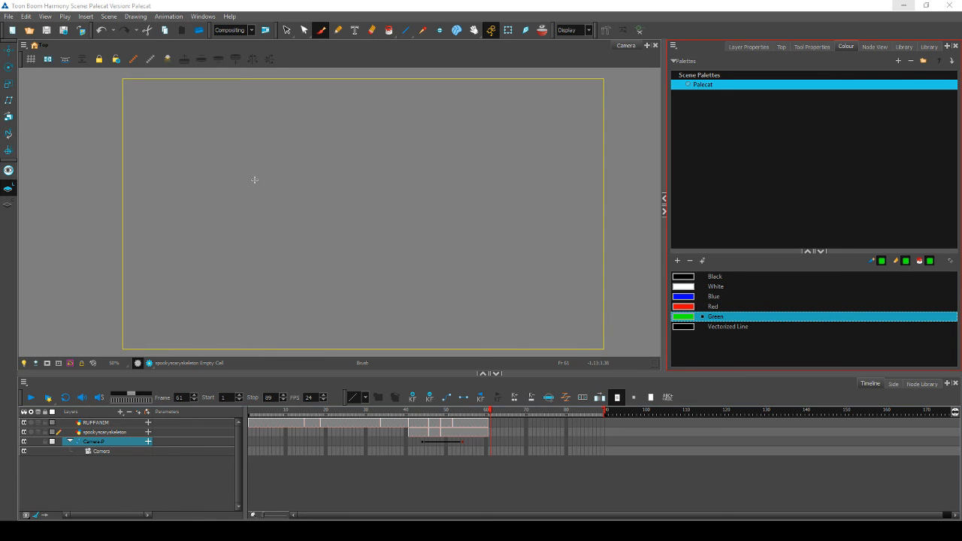
Step: Hand-letter "SEEYA LATER ALLIGATORS!" in green across three slanted lines on frame 61 of the spookyscaryskeleton layer
drag(239, 167, 239, 218)
drag(262, 182, 278, 191)
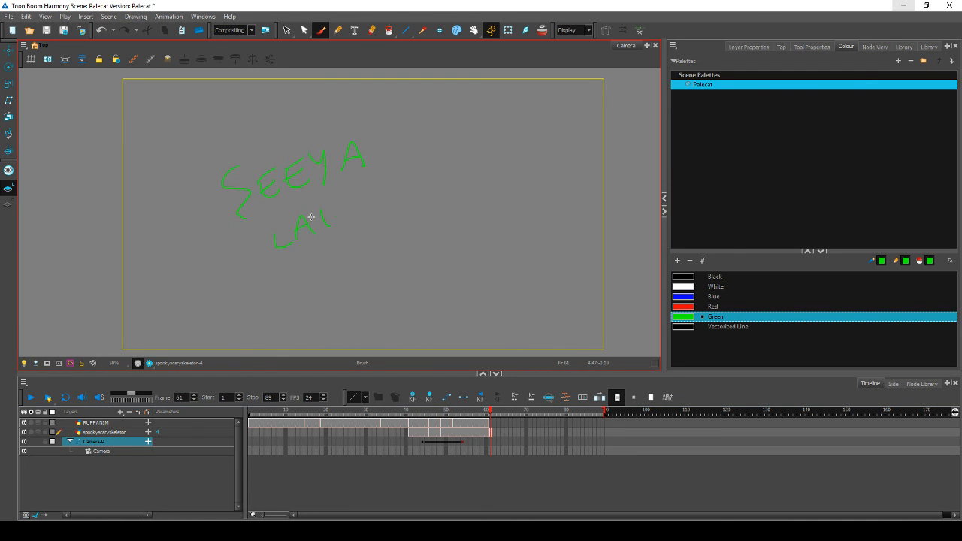
drag(364, 211, 388, 200)
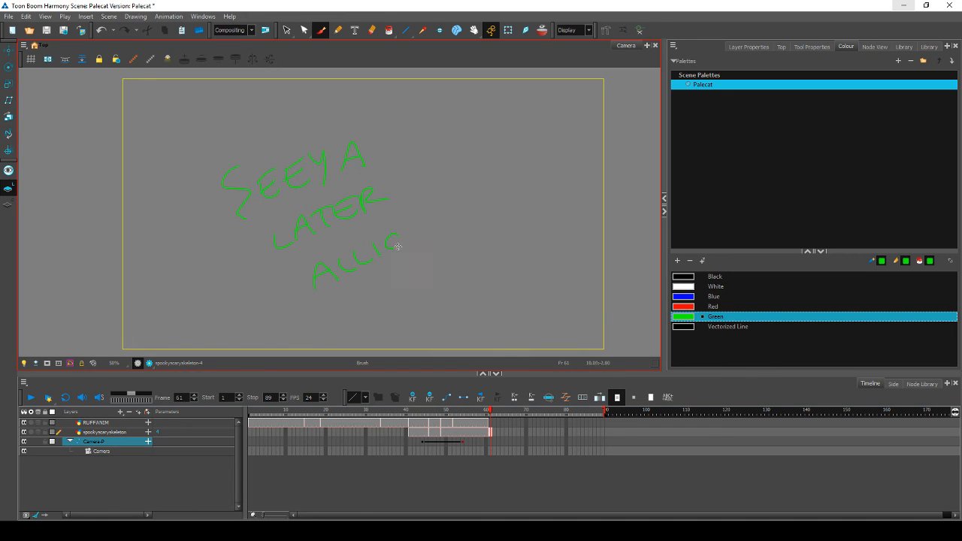
drag(442, 215, 454, 213)
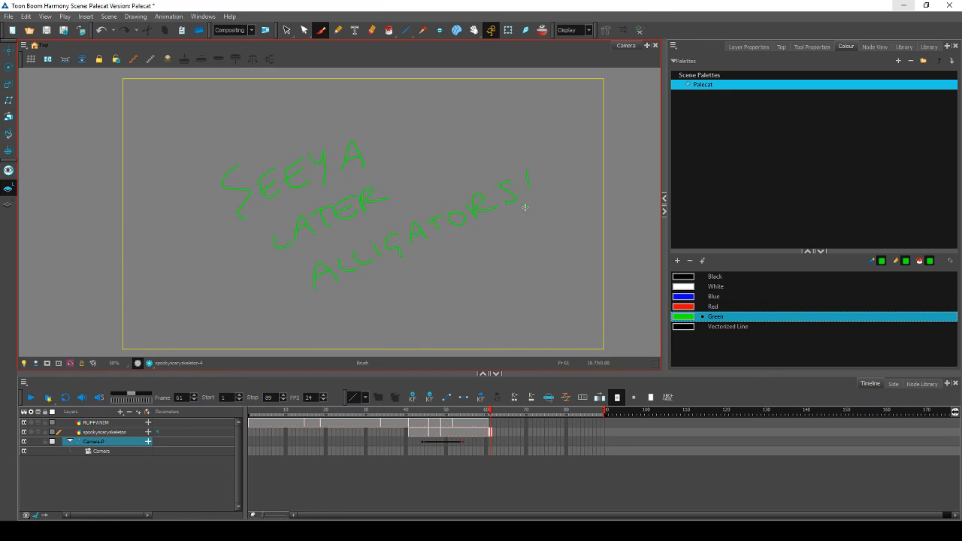
Step: Sketch a green alligator below the lettering, with a round eye, open toothy snout, neck and bumpy back
drag(504, 263, 527, 261)
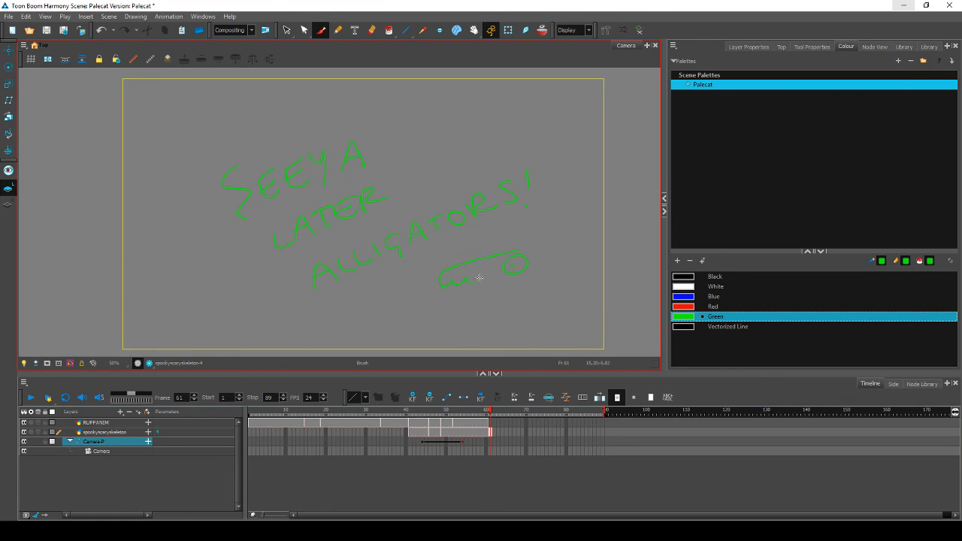
mouse_move(498, 285)
mouse_down()
mouse_move(445, 303)
mouse_move(502, 304)
mouse_up()
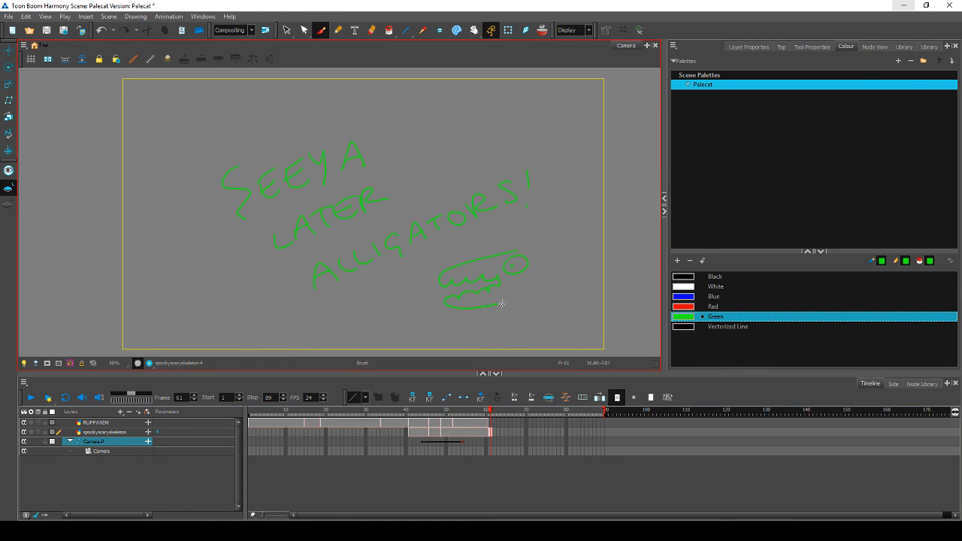
mouse_move(543, 250)
mouse_down()
mouse_move(563, 323)
mouse_move(526, 345)
mouse_up()
mouse_move(531, 244)
mouse_down()
mouse_move(558, 257)
mouse_move(569, 282)
mouse_move(569, 330)
mouse_up()
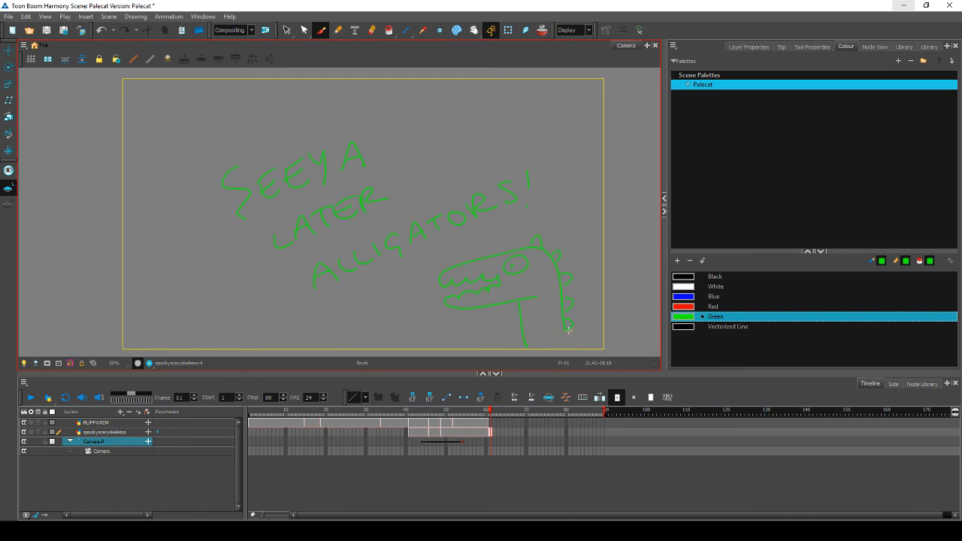
Step: Add detail strokes around the alligator's eye and cheek, hatch its body, and sketch small shapes below the jaw
drag(510, 271, 520, 265)
drag(502, 263, 496, 268)
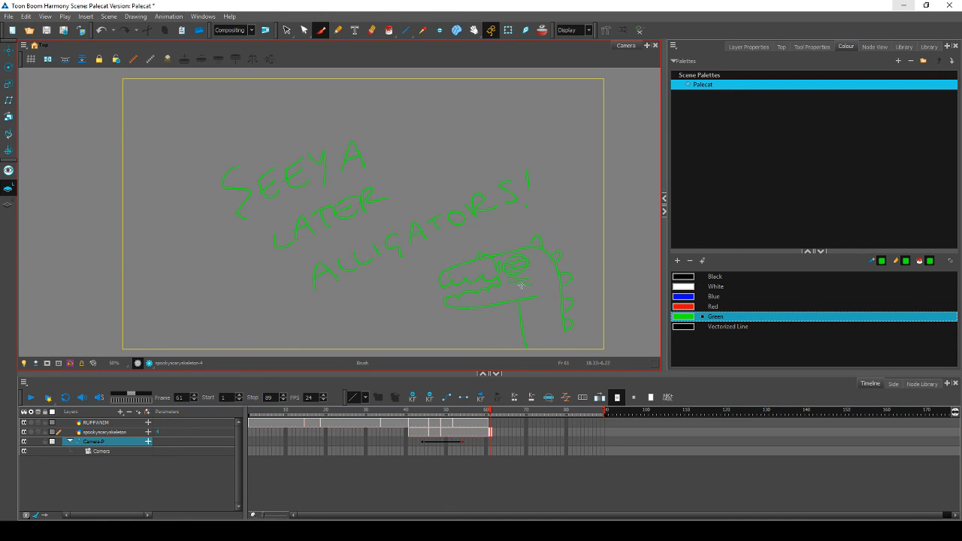
drag(536, 325, 535, 345)
drag(543, 317, 540, 342)
drag(550, 319, 554, 338)
mouse_move(485, 324)
mouse_down()
mouse_move(473, 329)
mouse_move(485, 326)
mouse_move(489, 346)
mouse_move(456, 330)
mouse_up()
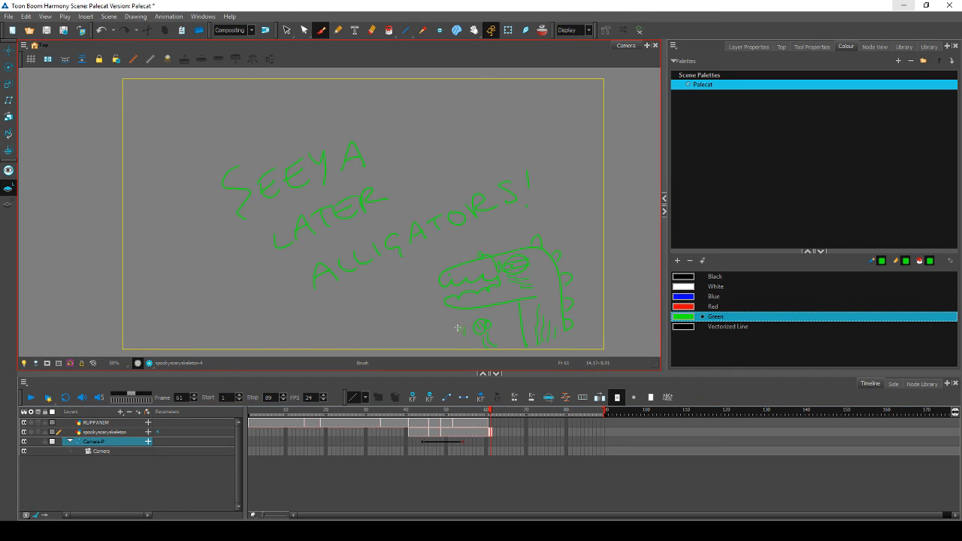